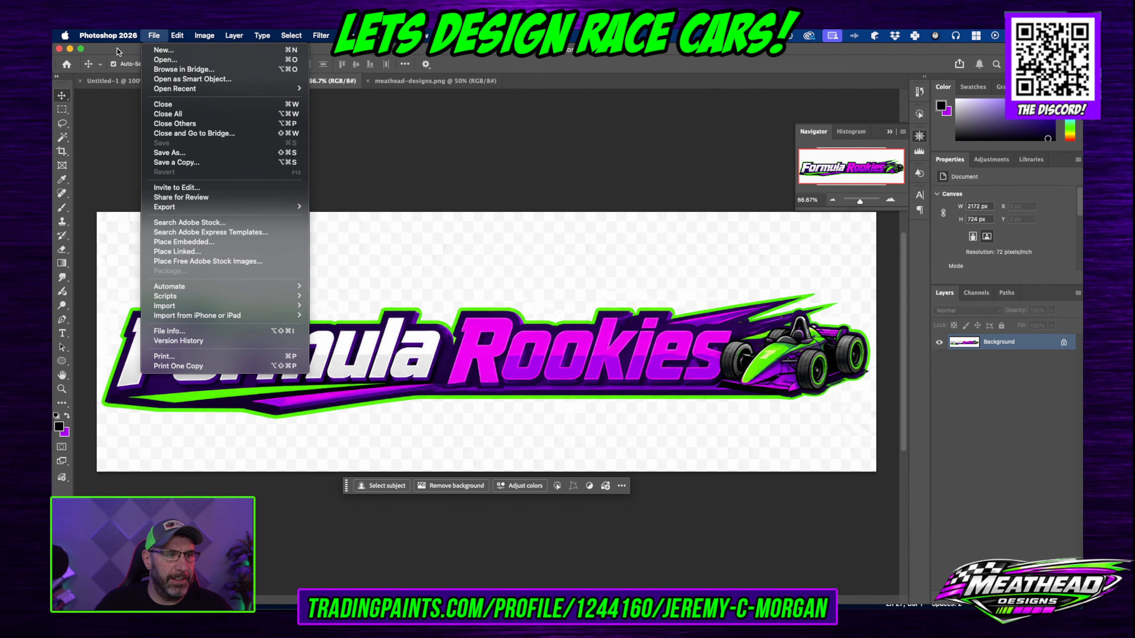
Step: Open the template file Dirt UMP - Dirt Track Junkies.psd from the Livery folder's templates/95_template_UMP subfolder
left_click(154, 36)
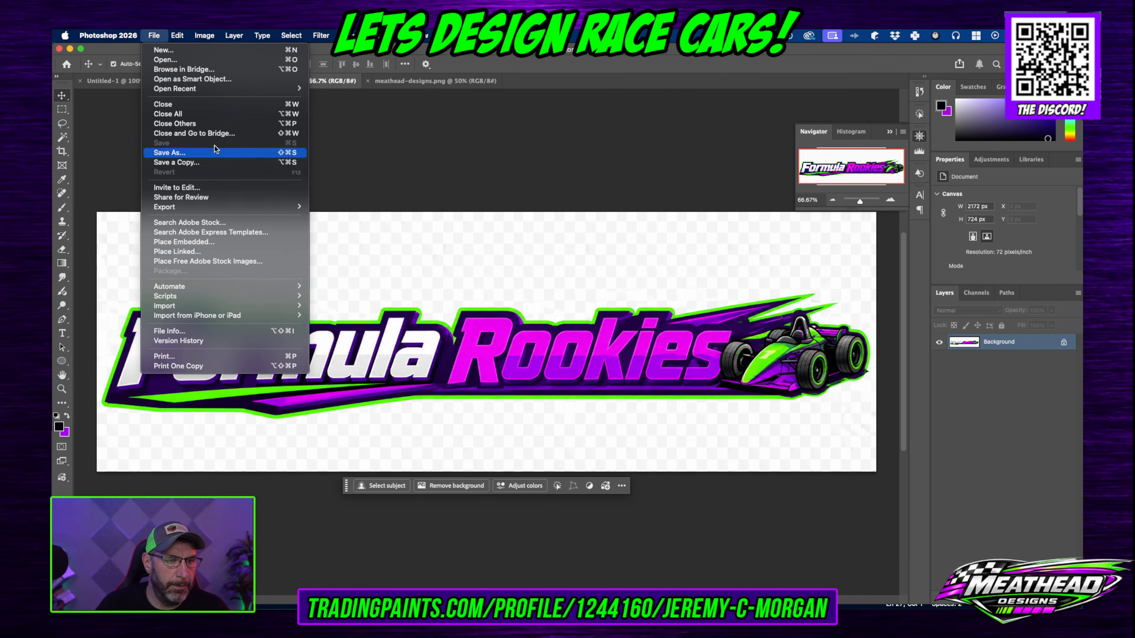
left_click(160, 62)
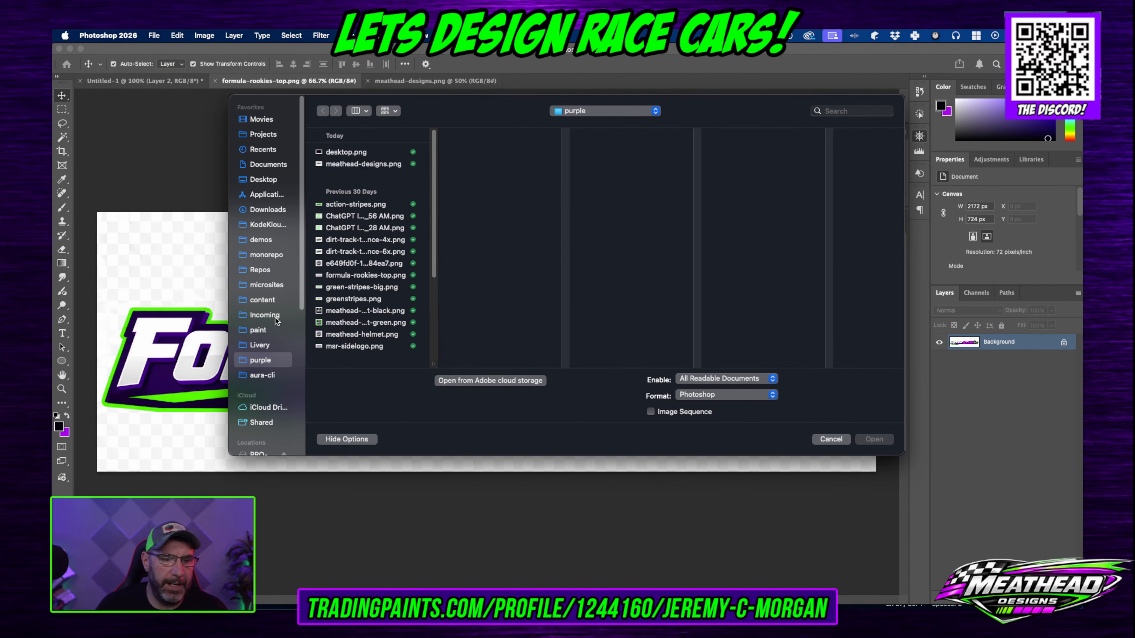
left_click(268, 346)
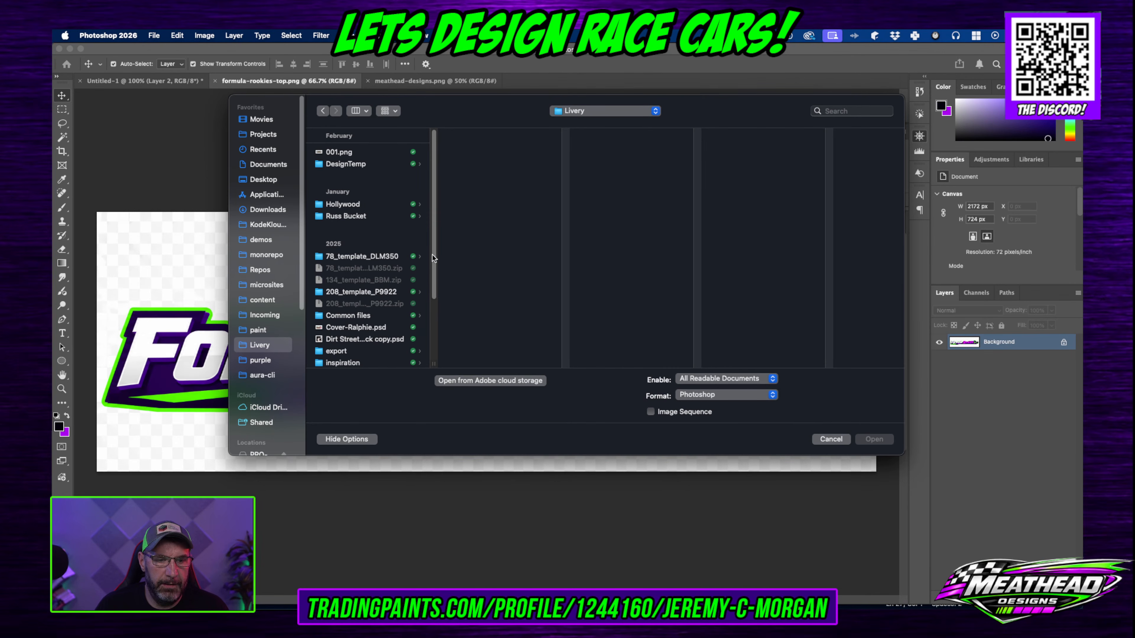
scroll(438, 270, "down", 5)
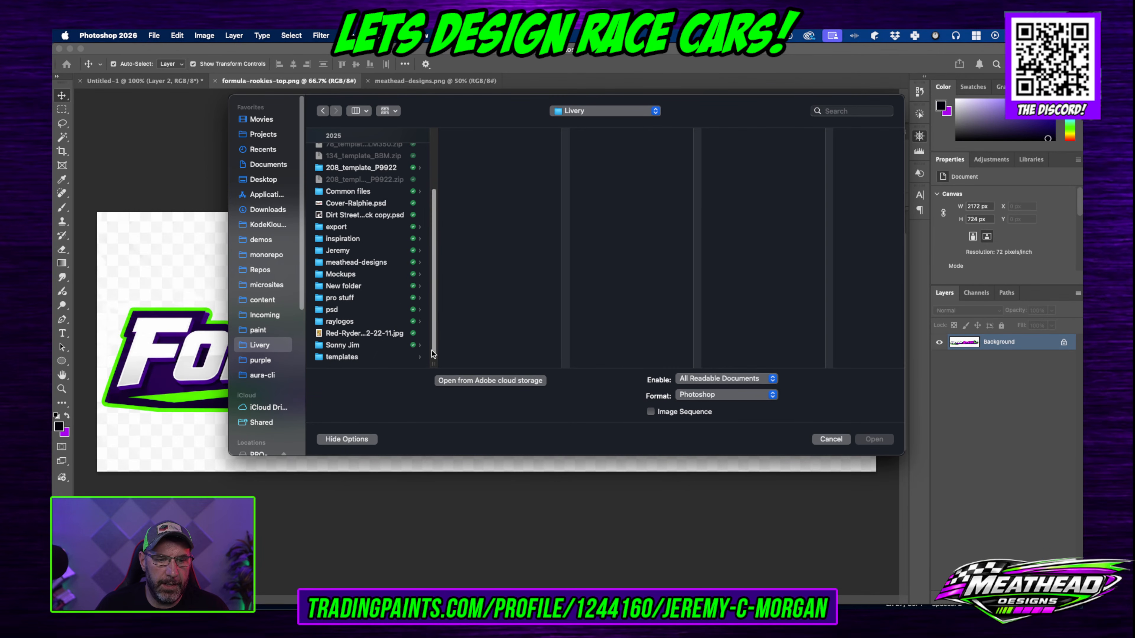
left_click(355, 357)
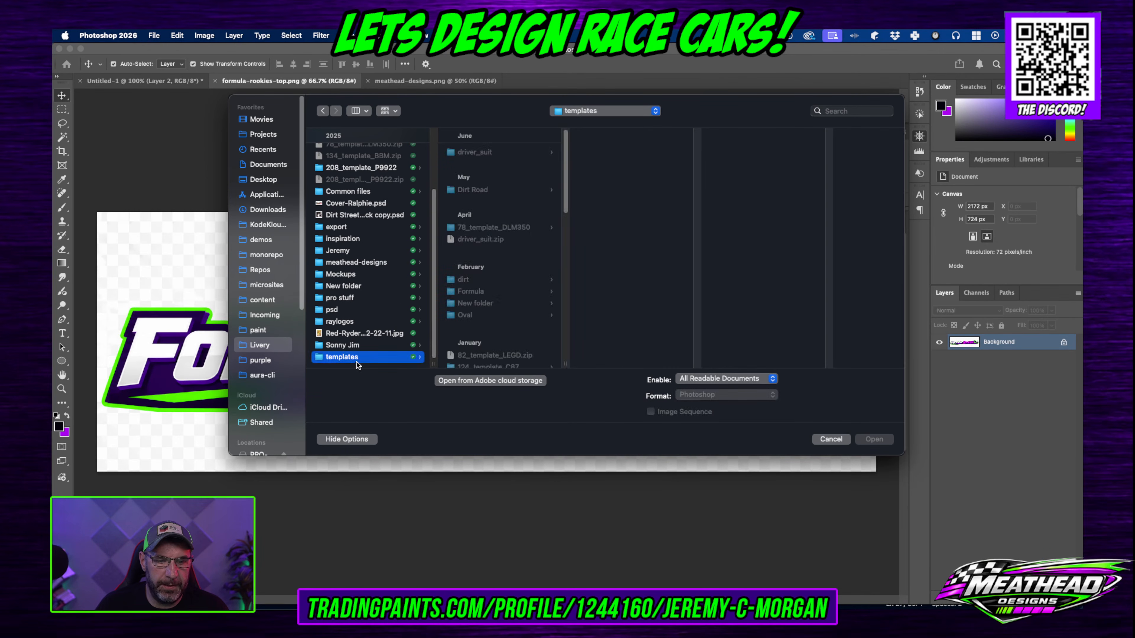
scroll(568, 211, "down", 10)
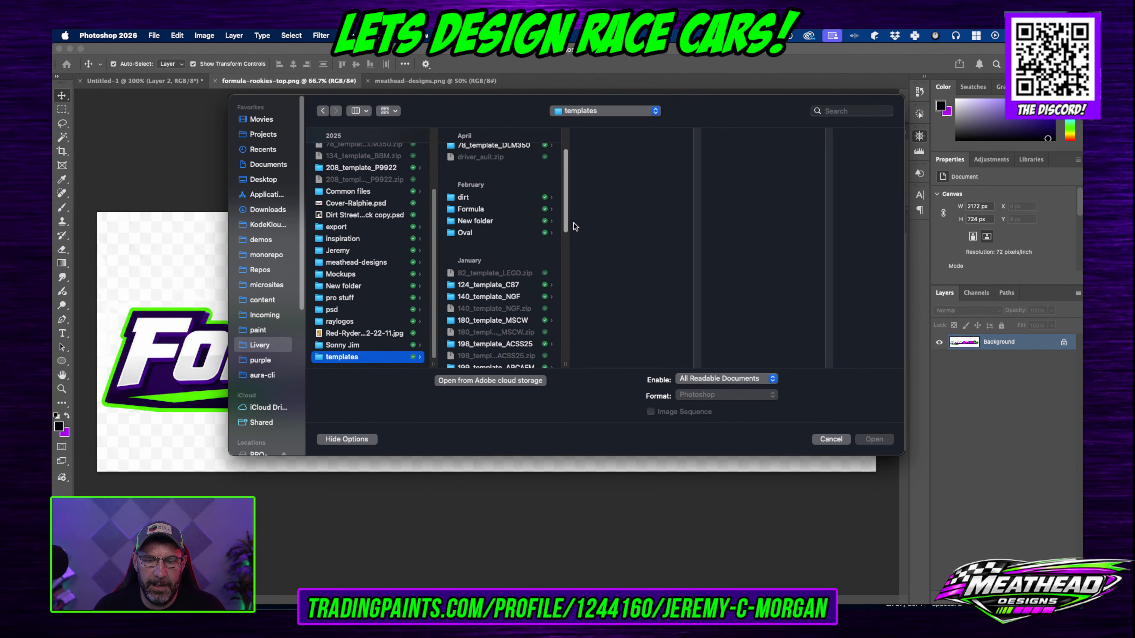
scroll(571, 249, "down", 10)
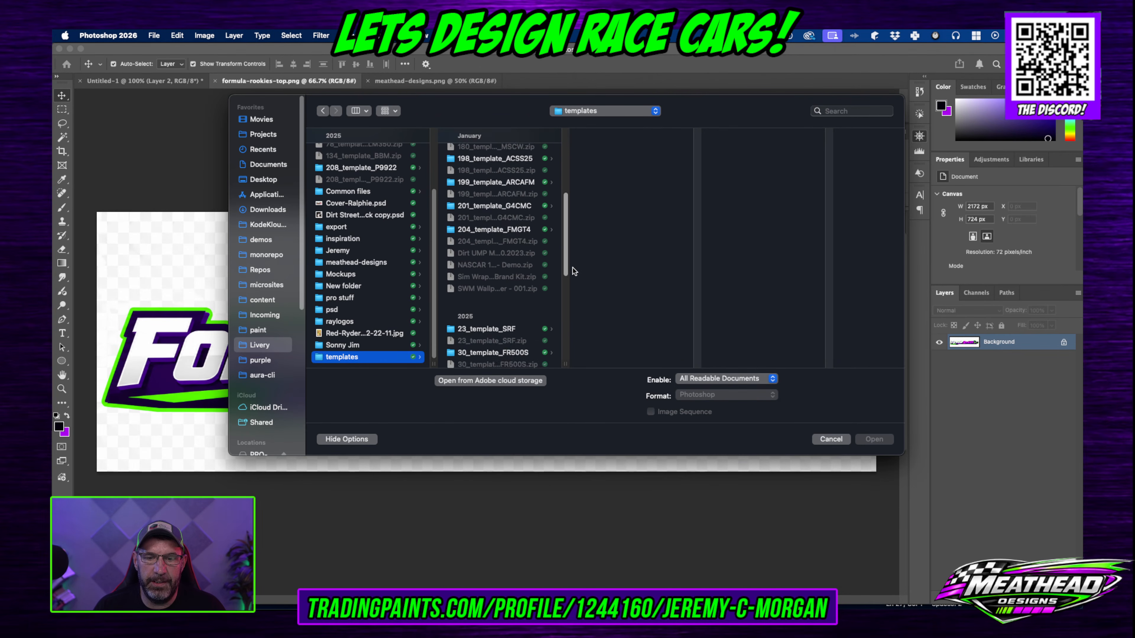
left_click(501, 282)
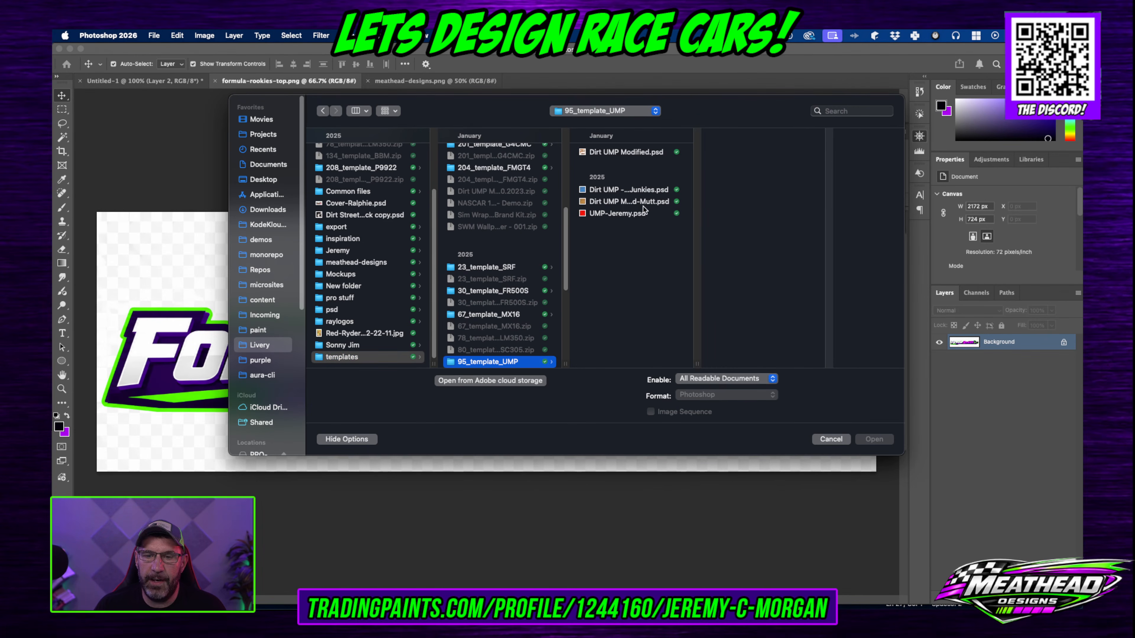
left_click(629, 152)
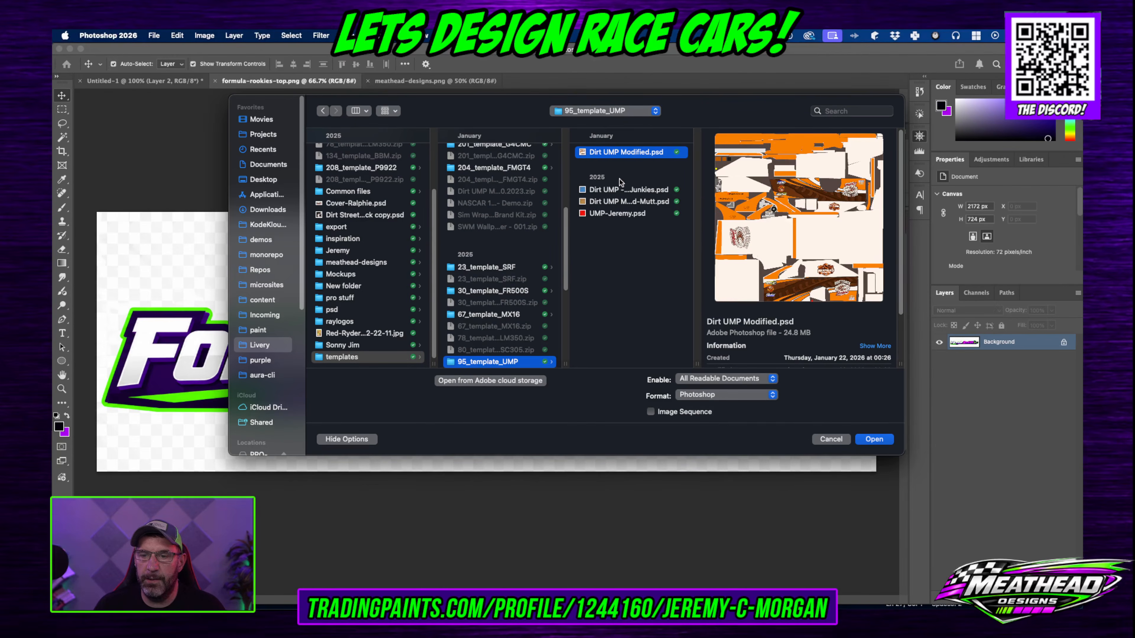
left_click(624, 190)
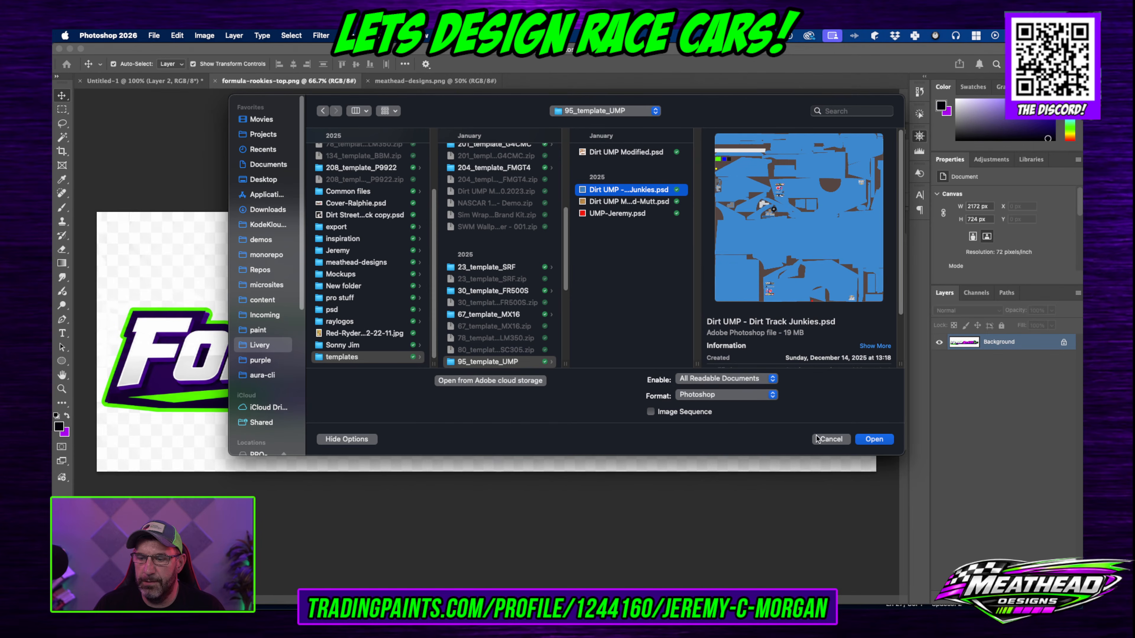
left_click(874, 439)
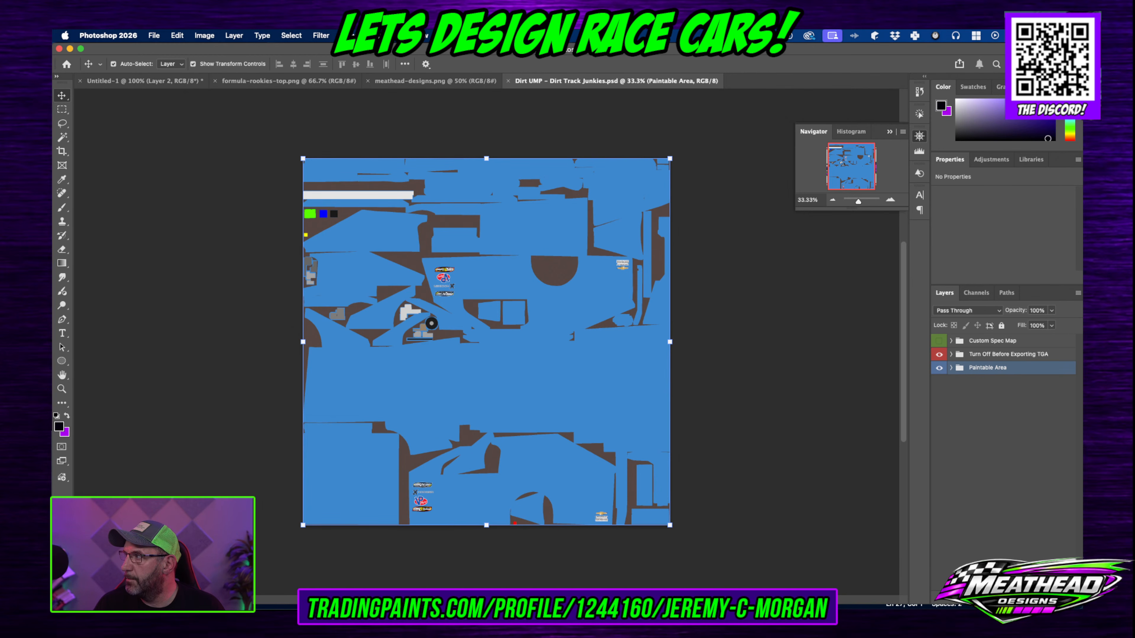
key("super+Tab")
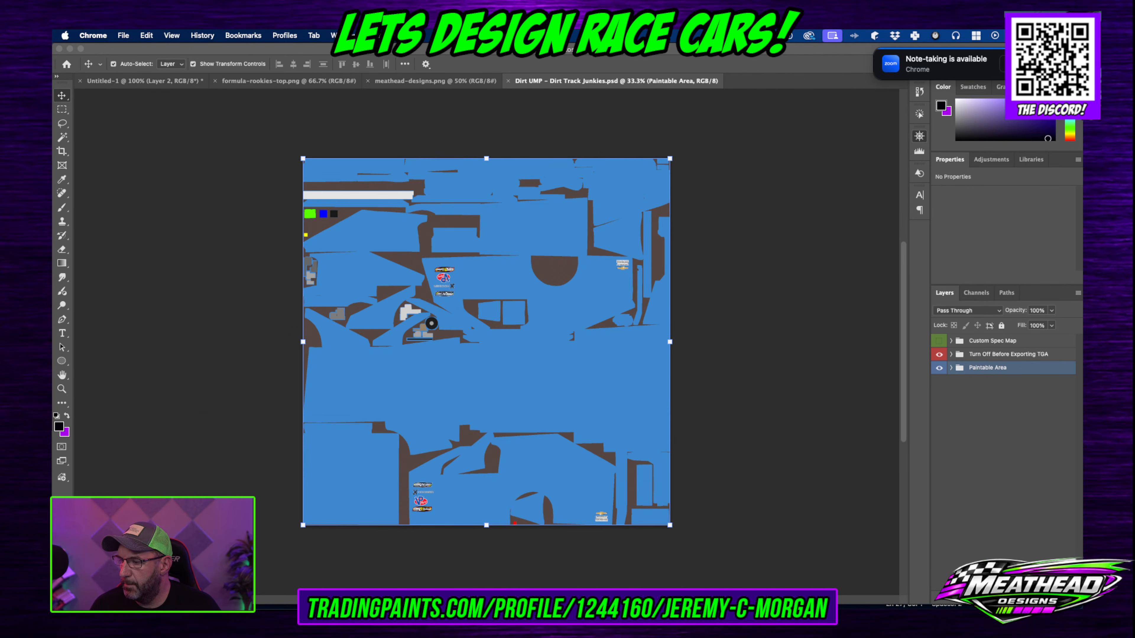
left_click(955, 36)
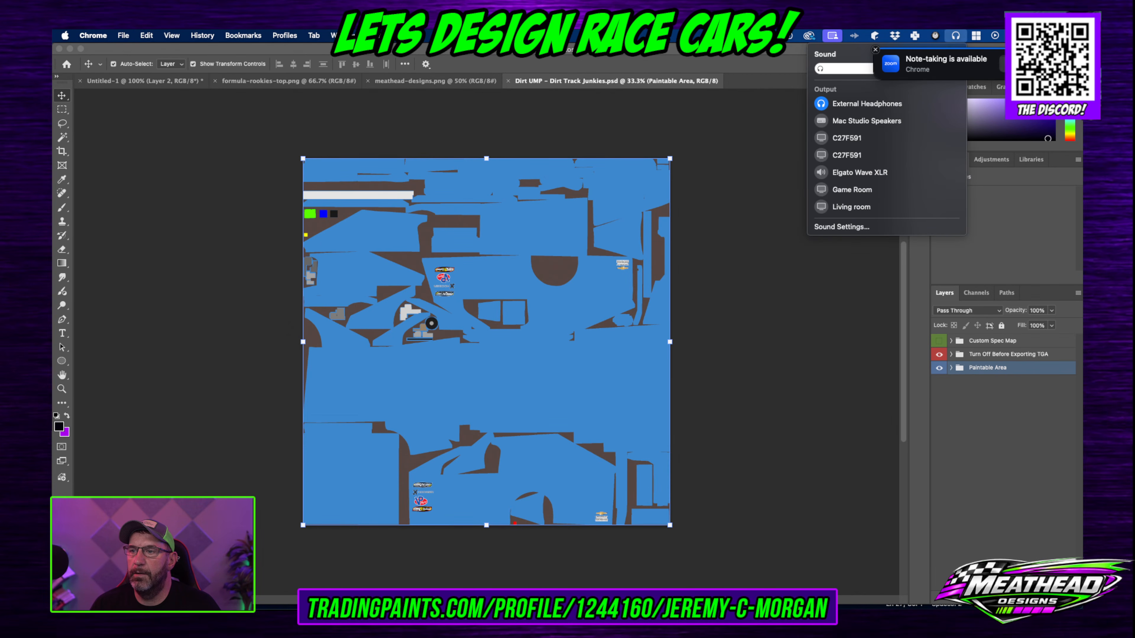
left_click(876, 50)
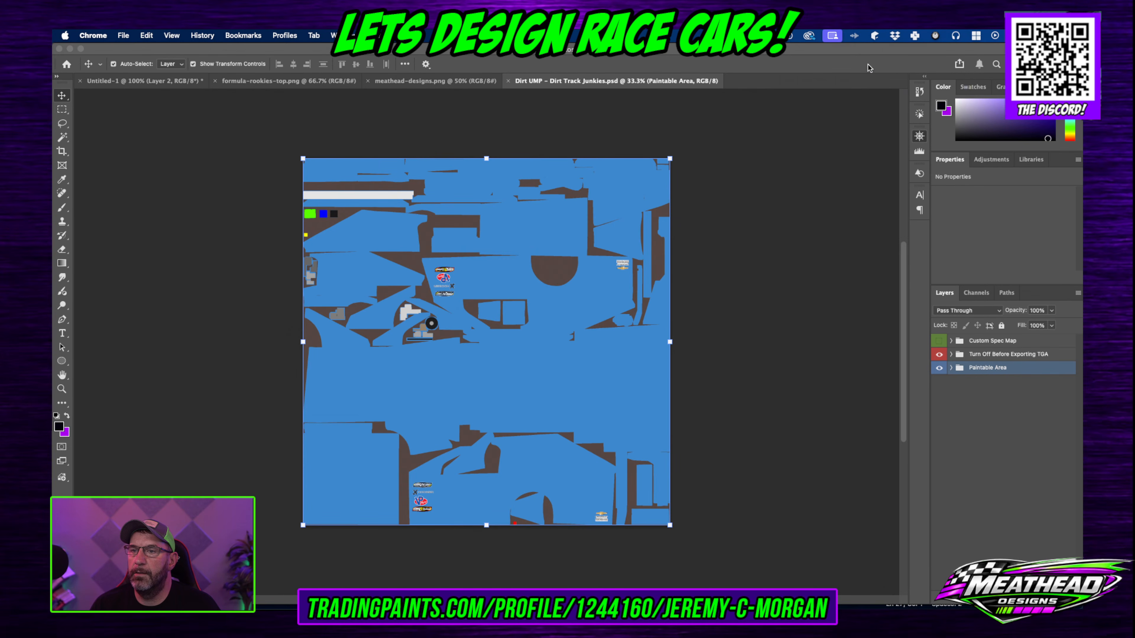
left_click(957, 37)
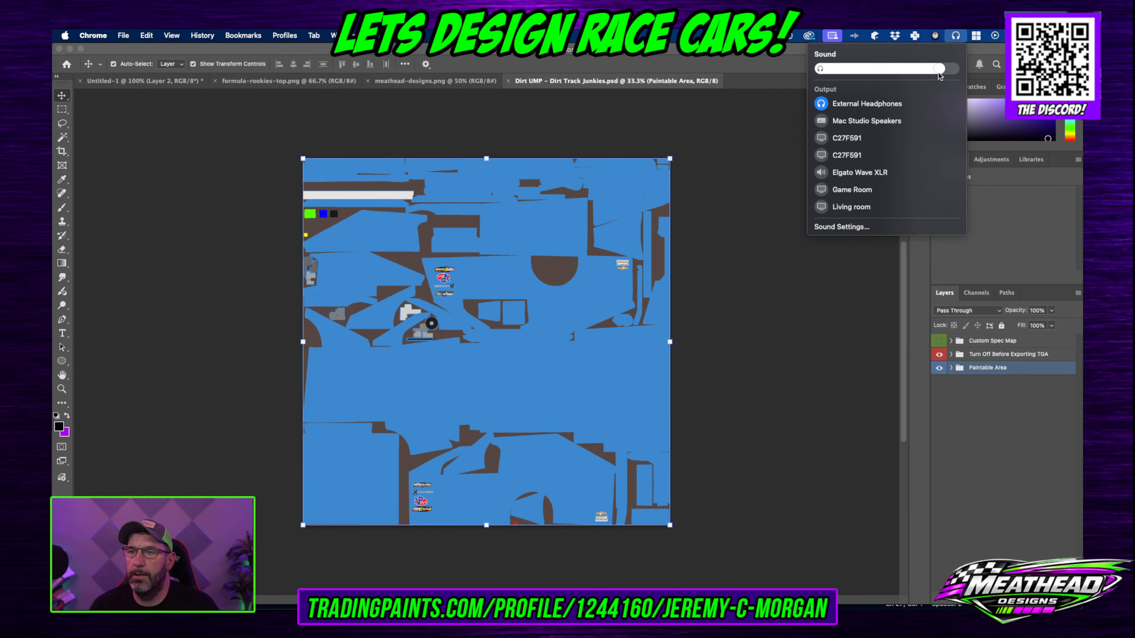
left_click(957, 35)
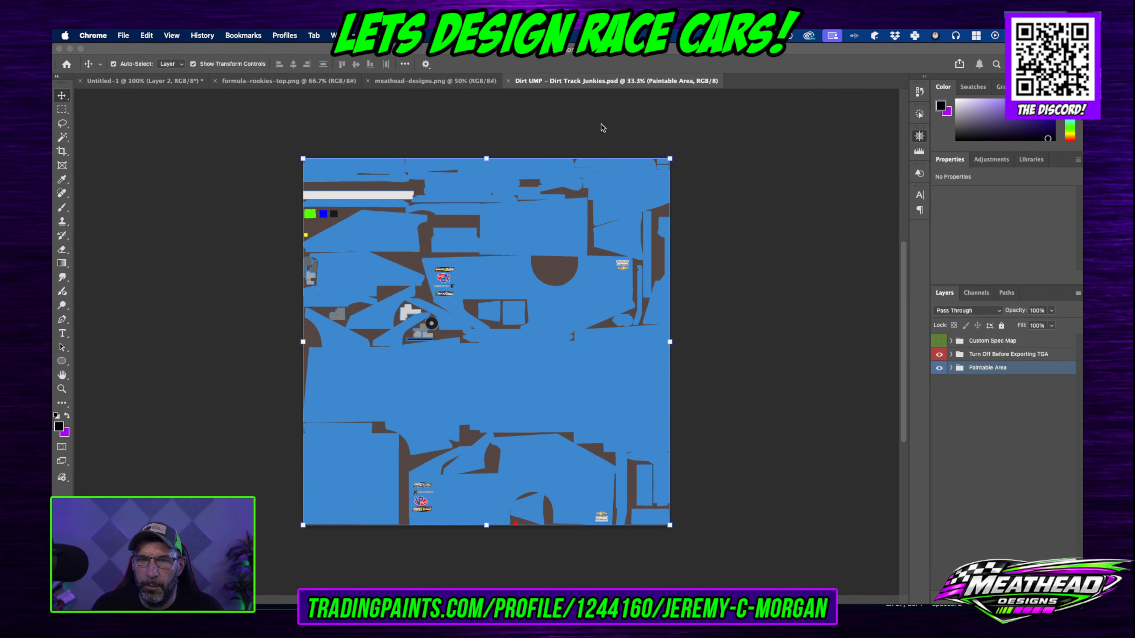
Step: Move the Dirt UMP - Dirt Track Junkies.psd document to first place among the open documents
left_click(549, 84)
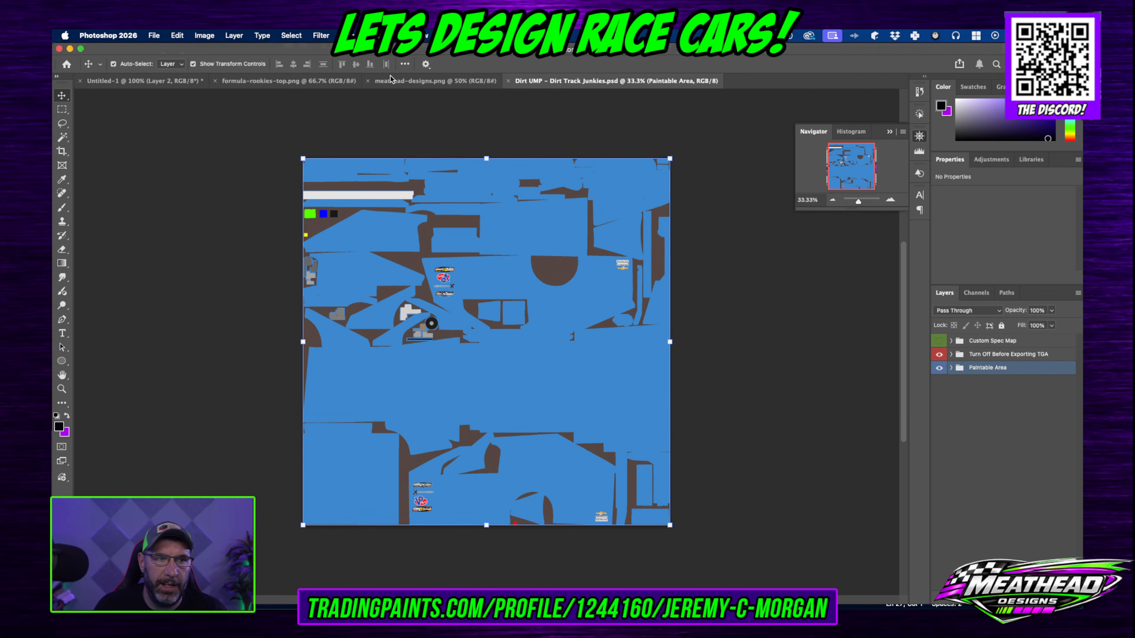
left_click_drag(554, 85, 113, 88)
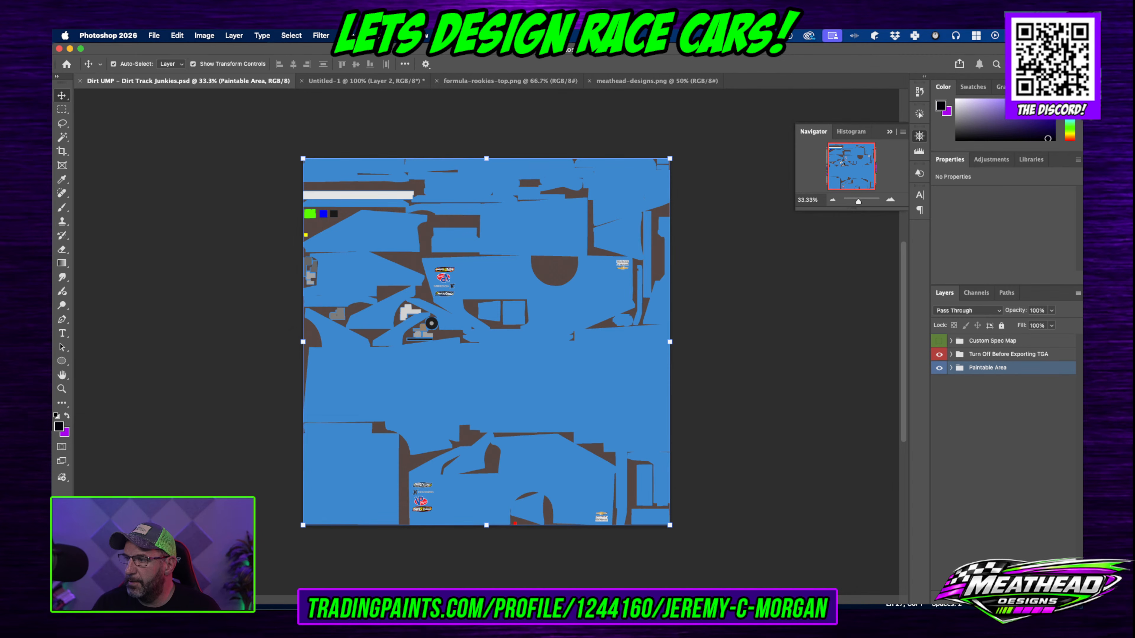
key("super+Tab")
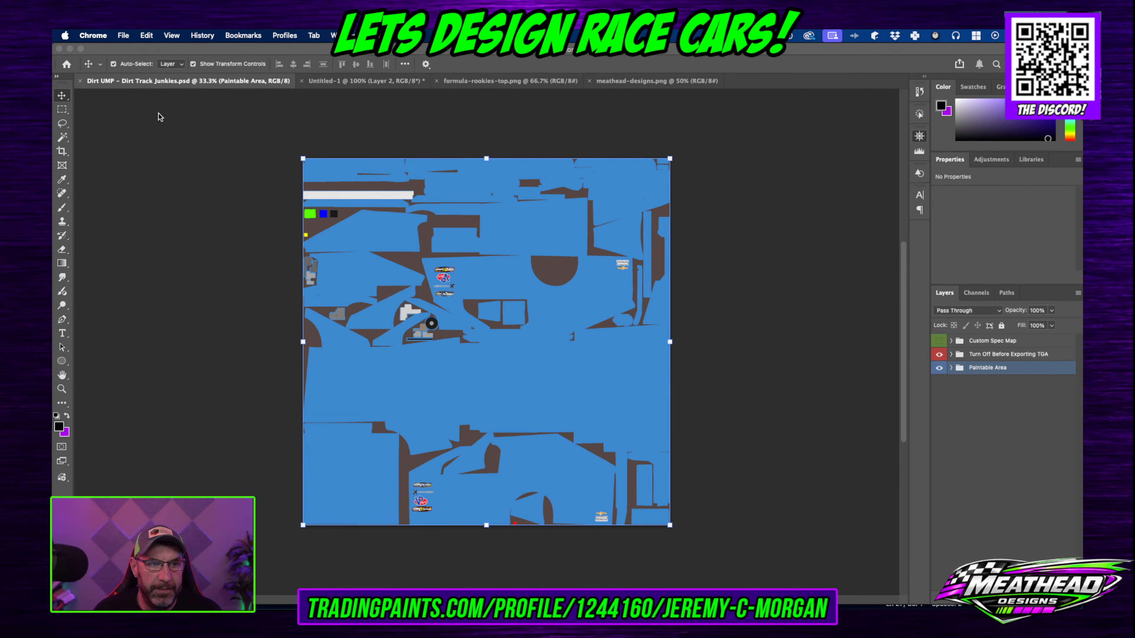
Step: Save the template as a new Photoshop file named Dirt UMP - DTJ GREEN.psd in 95_template_UMP, keeping Maximize Compatibility on
left_click(174, 87)
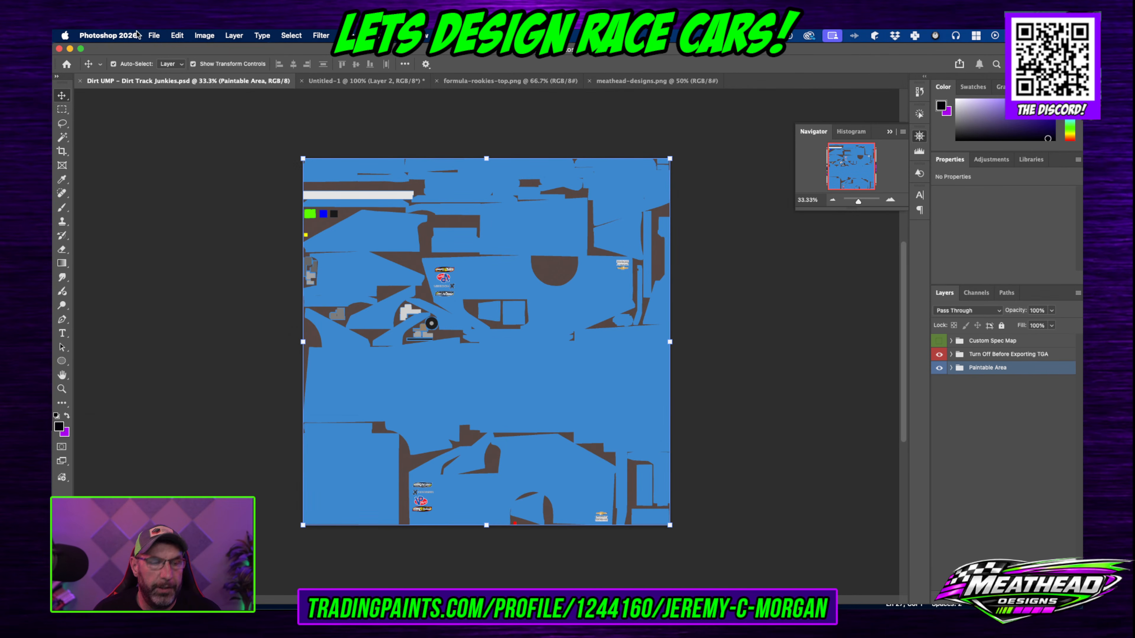
left_click(155, 38)
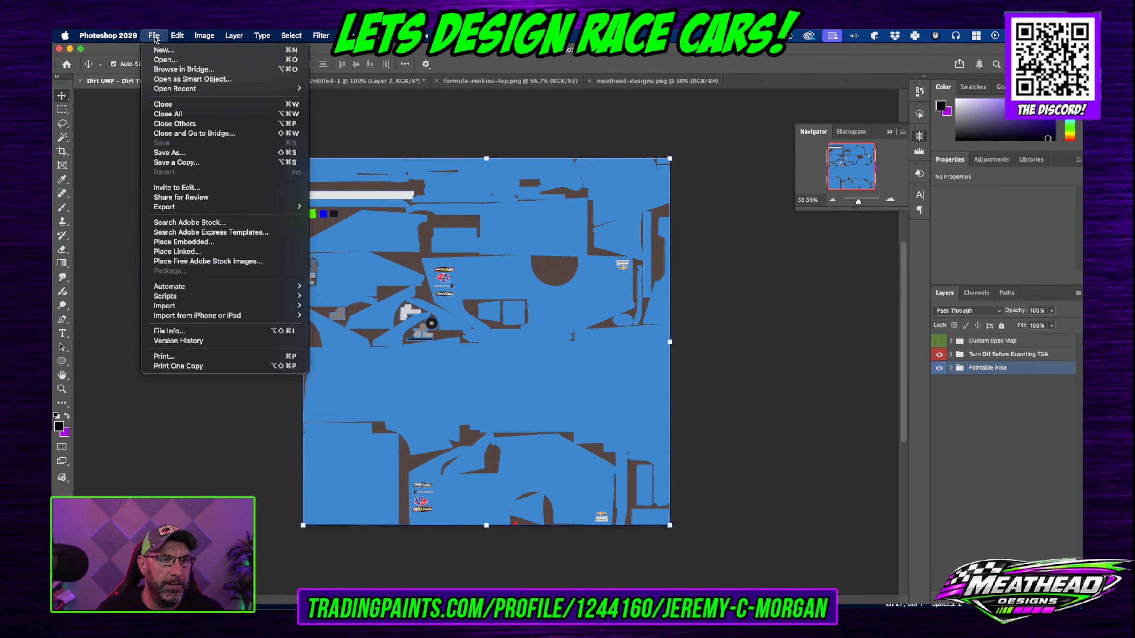
left_click(190, 156)
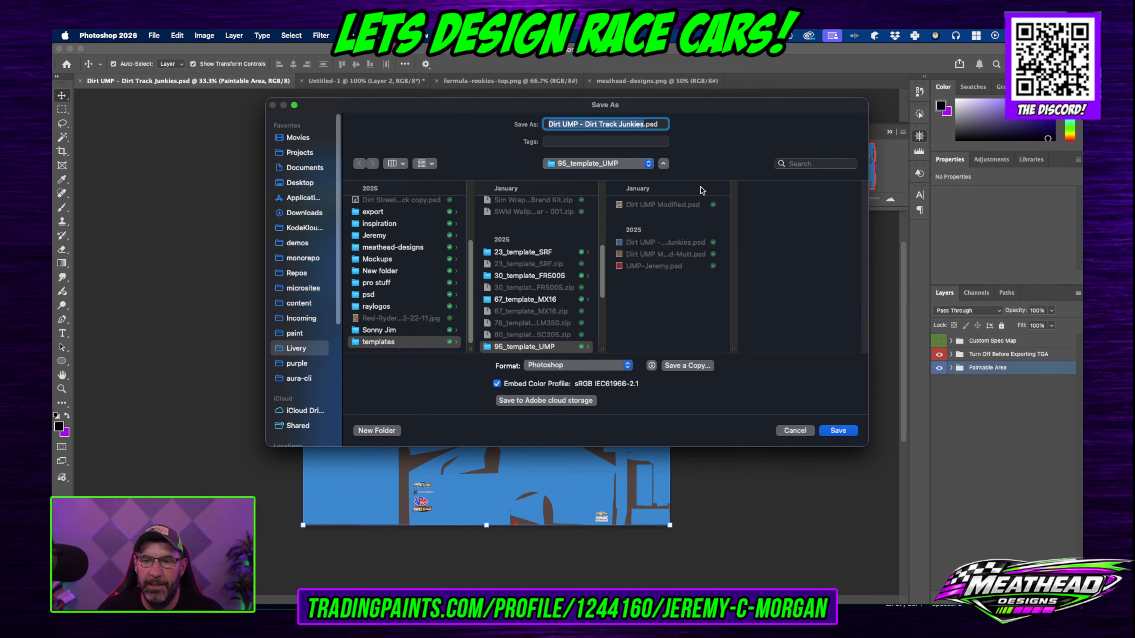
left_click(613, 124)
left_click_drag(647, 126, 584, 125)
key("BackSpace")
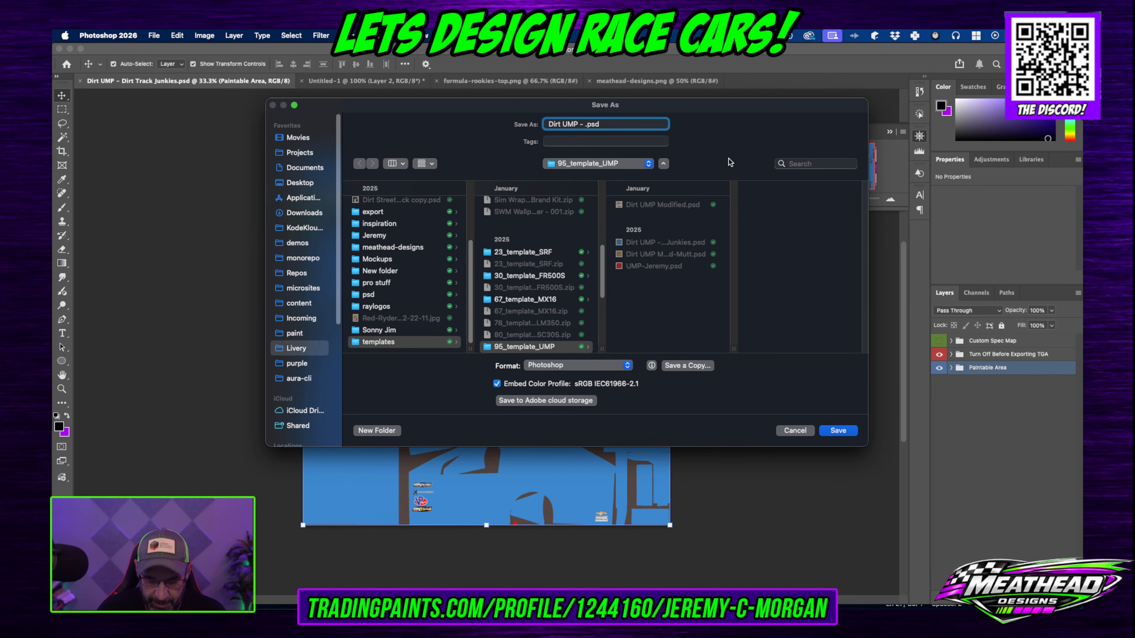
type("GREEN")
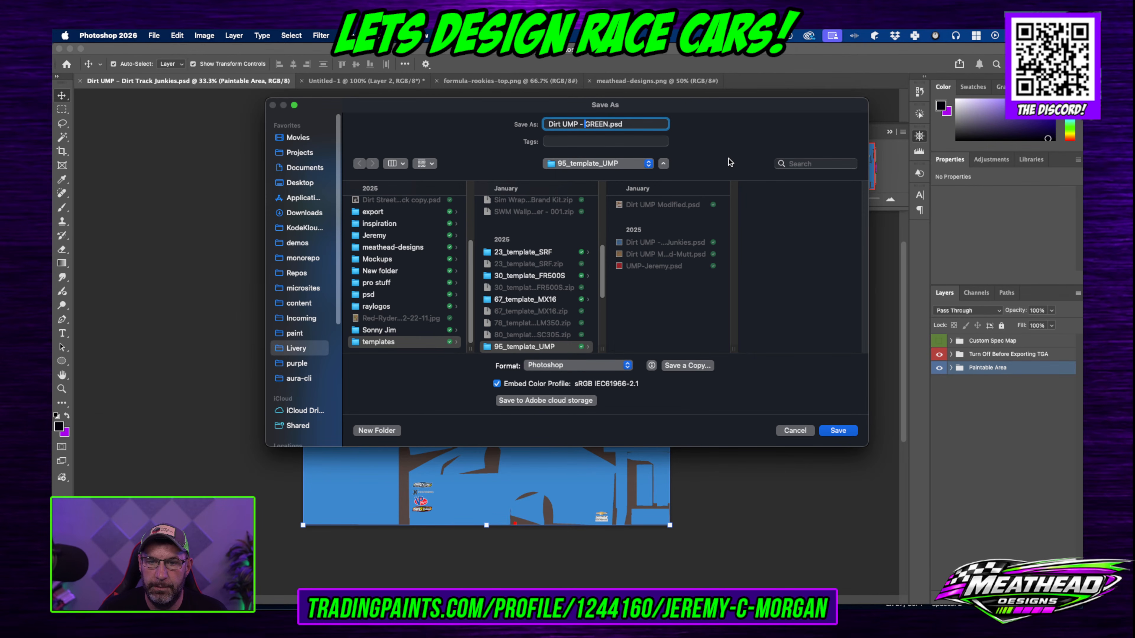
type("DTJ")
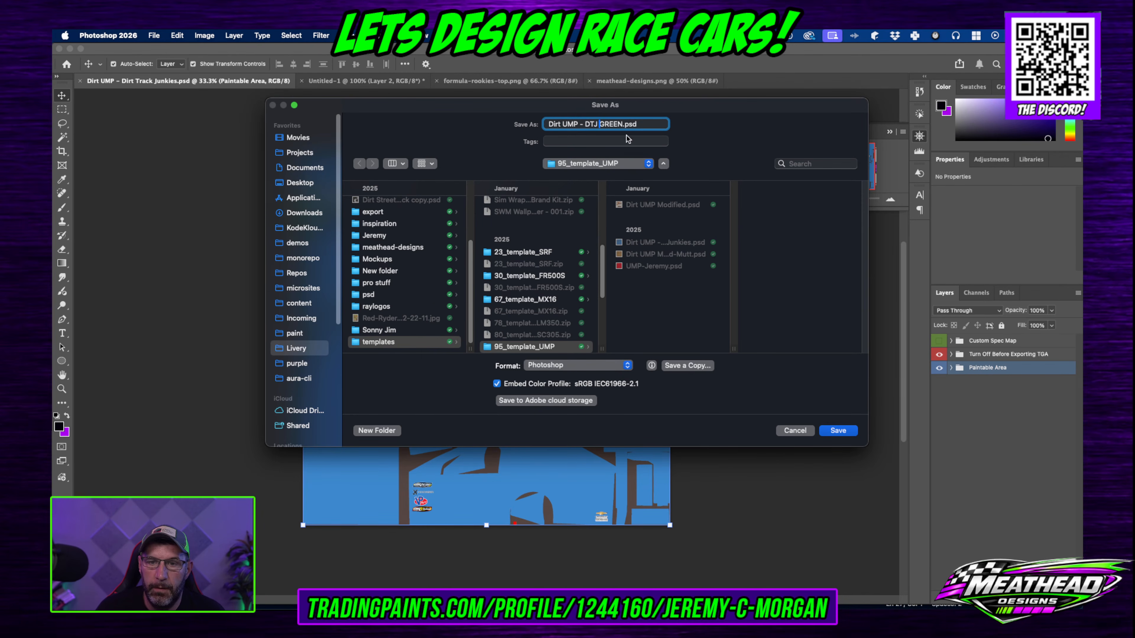
left_click(832, 432)
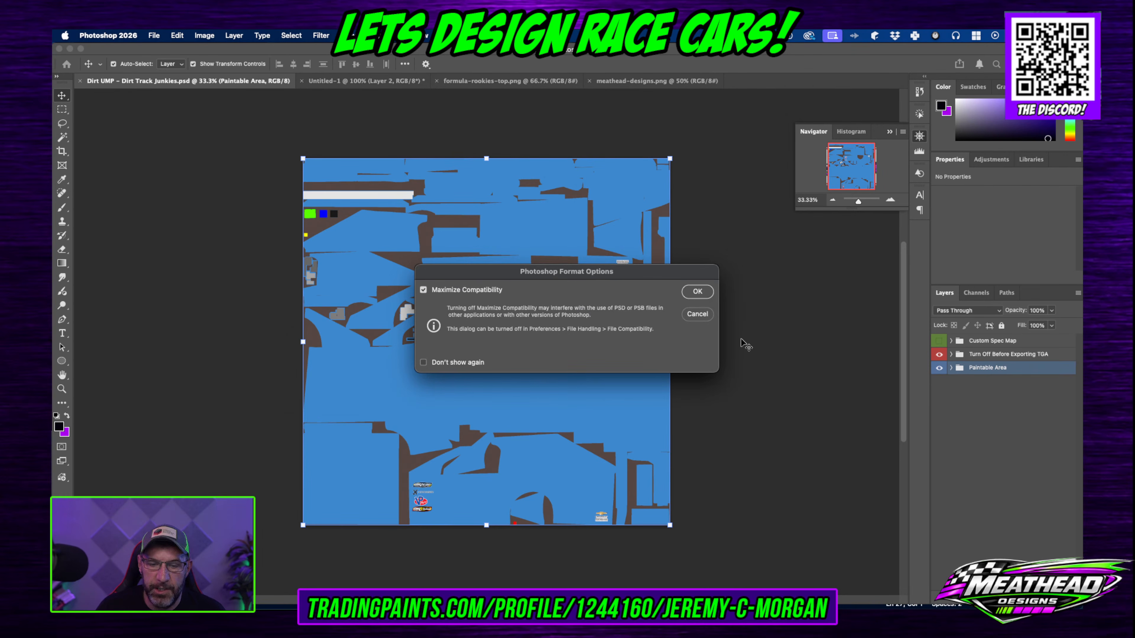
left_click(704, 296)
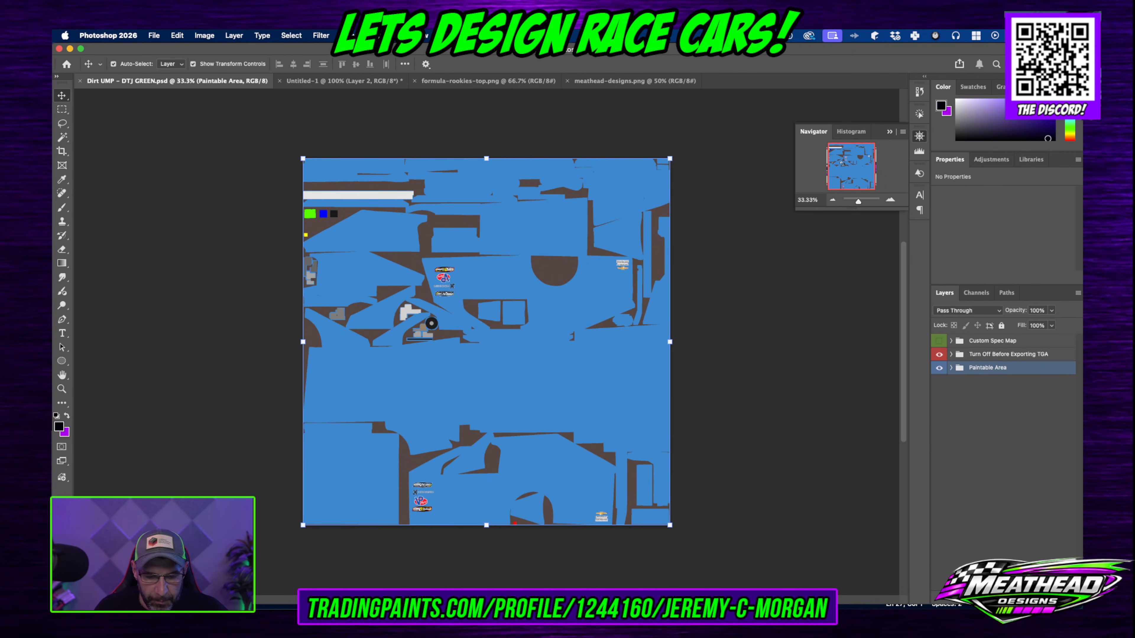
Step: Switch to iRacing in the remote Windows session and search the licensed cars in My Content for UMP
mouse_move(630, 606)
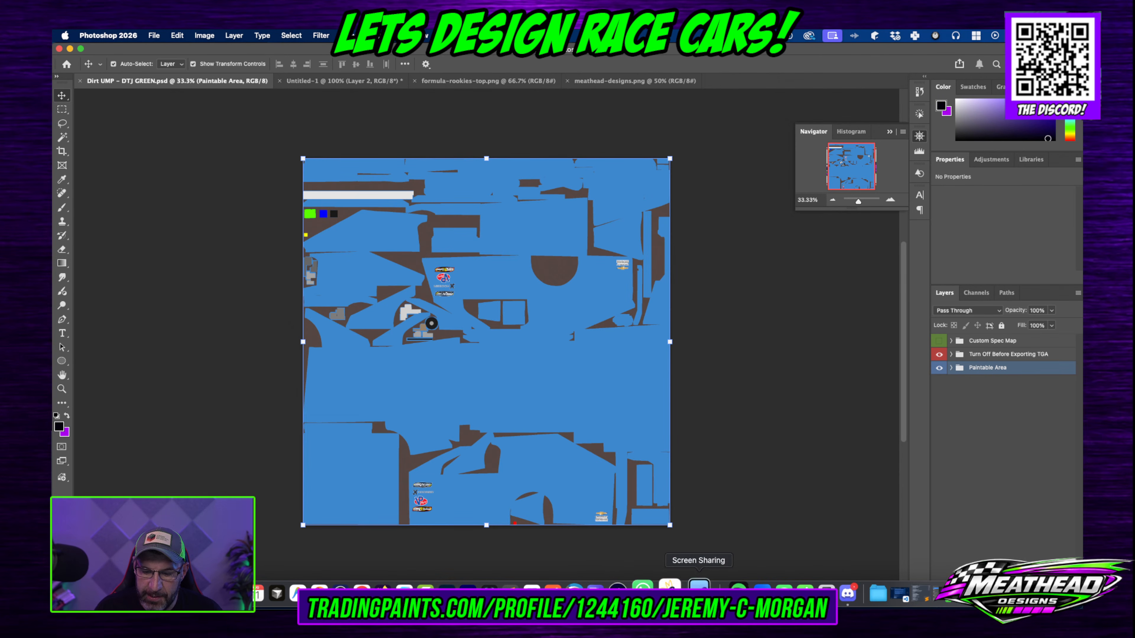
left_click(546, 587)
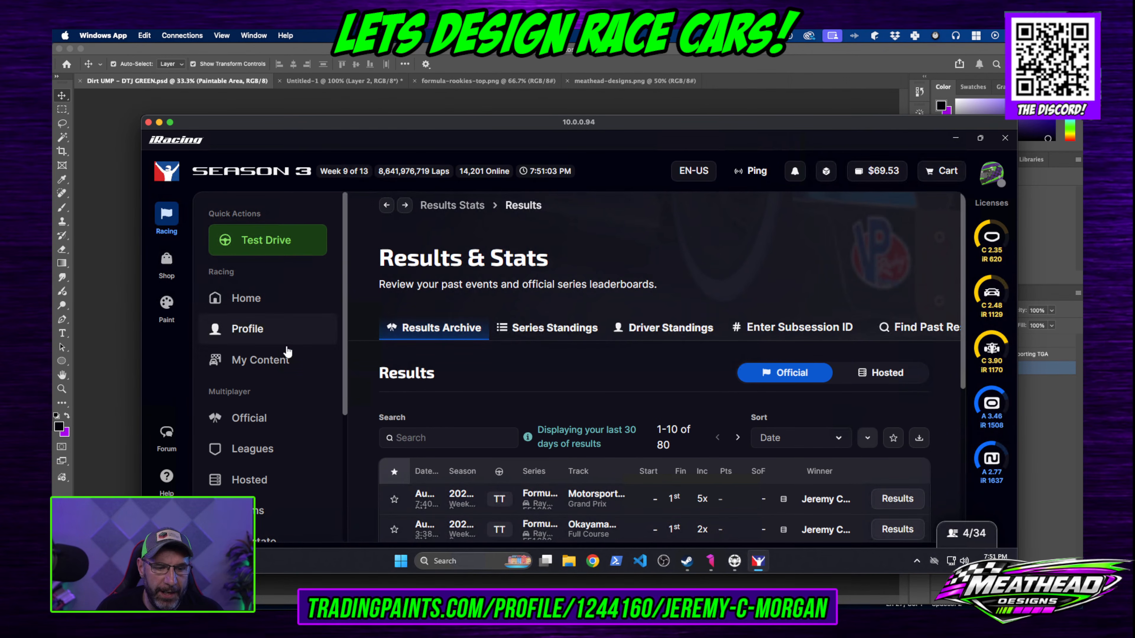
left_click(280, 368)
left_click(502, 360)
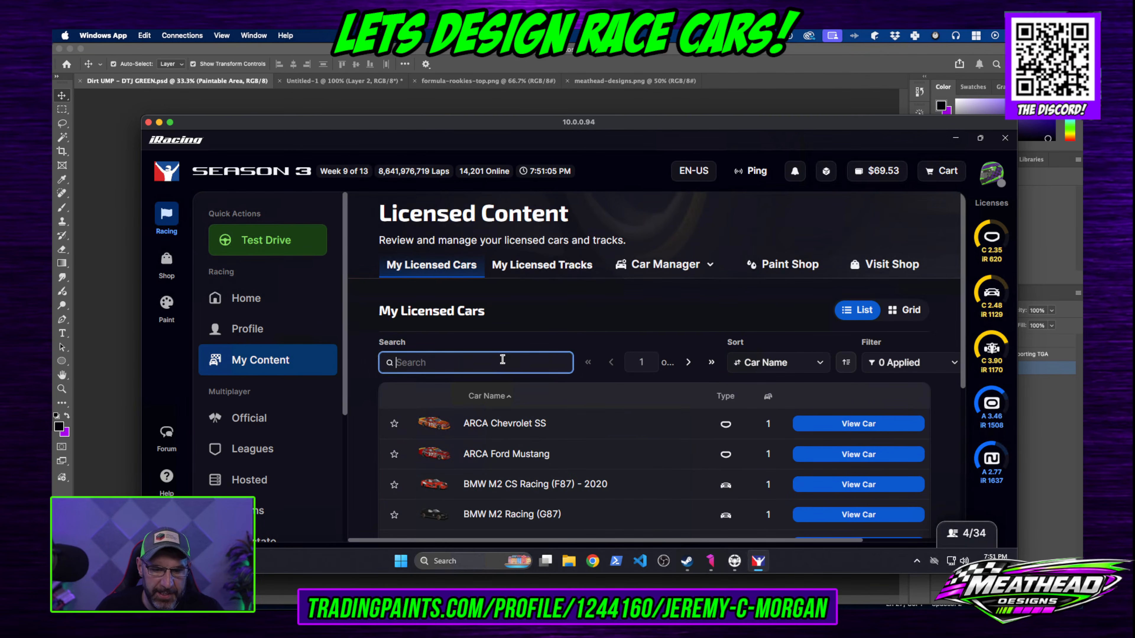
type("UMP")
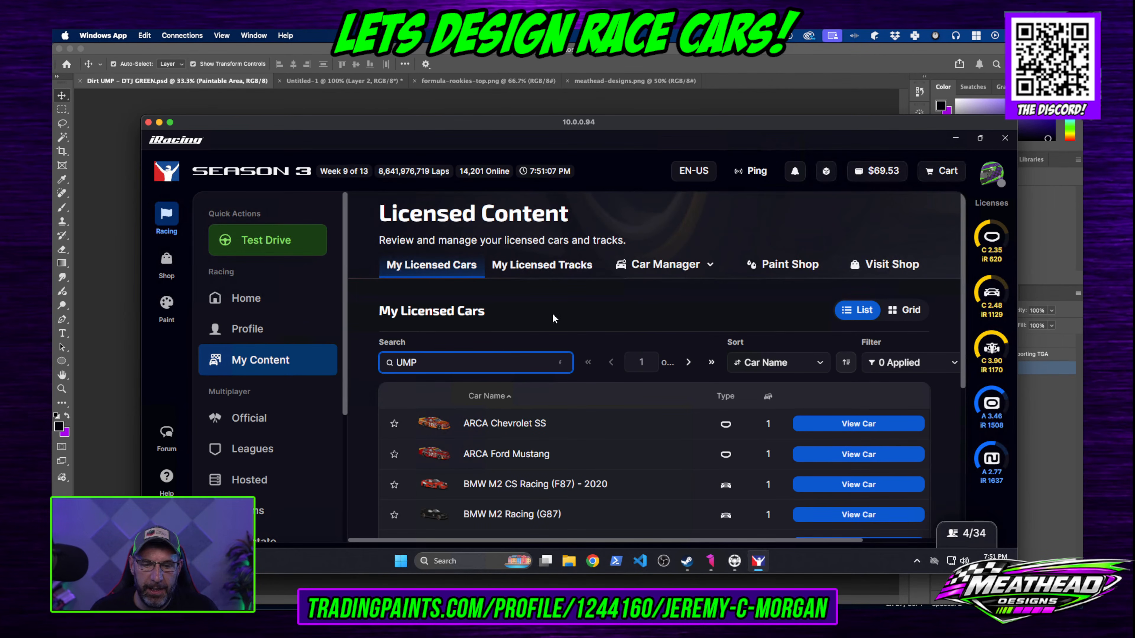
Step: Launch the Trading Paints app on the remote Windows computer and close its window
left_click(482, 564)
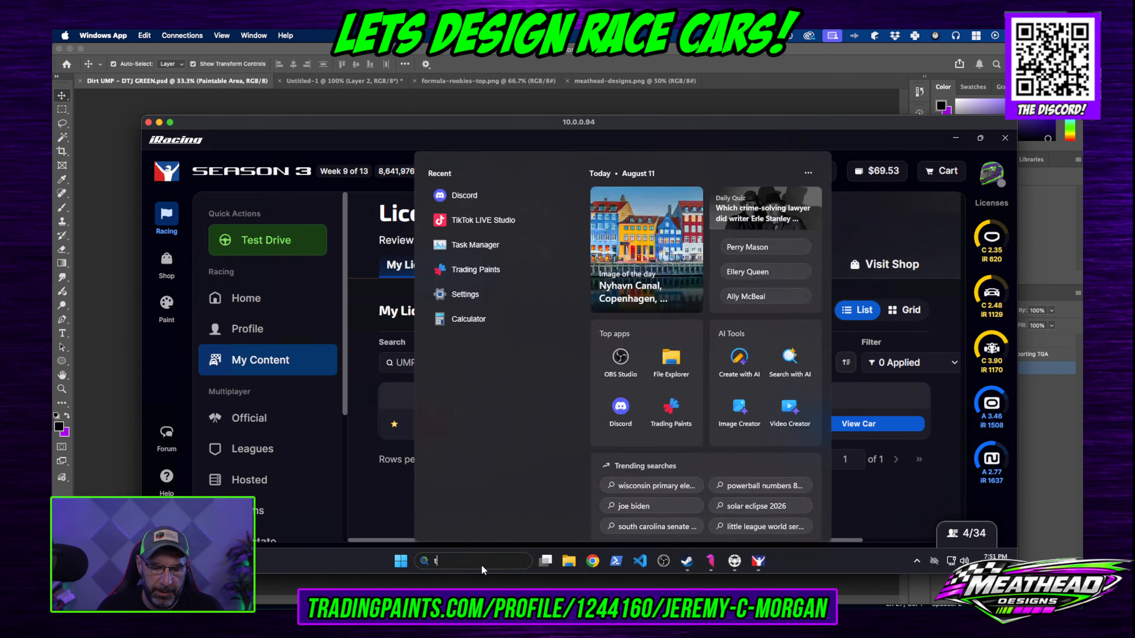
type("trading Paints")
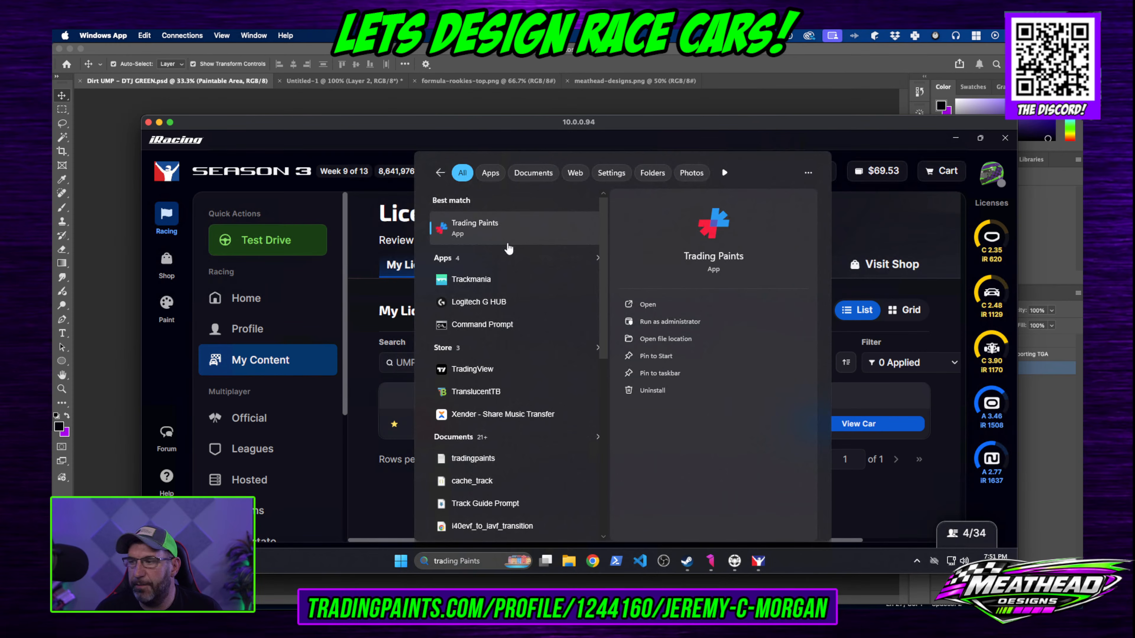
left_click(499, 240)
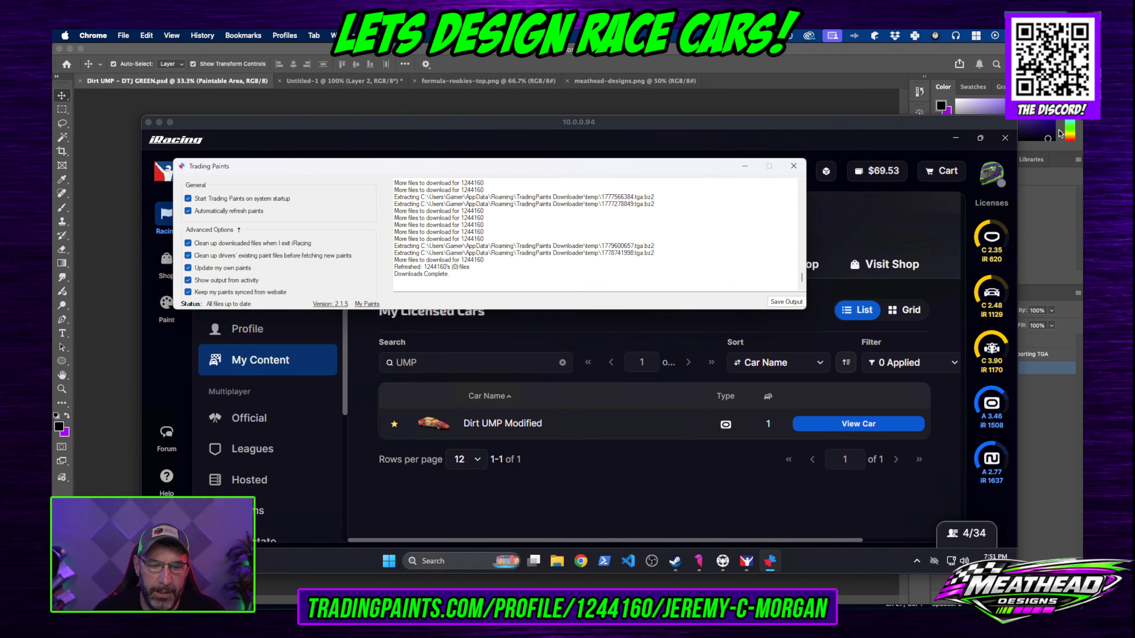
left_click(804, 170)
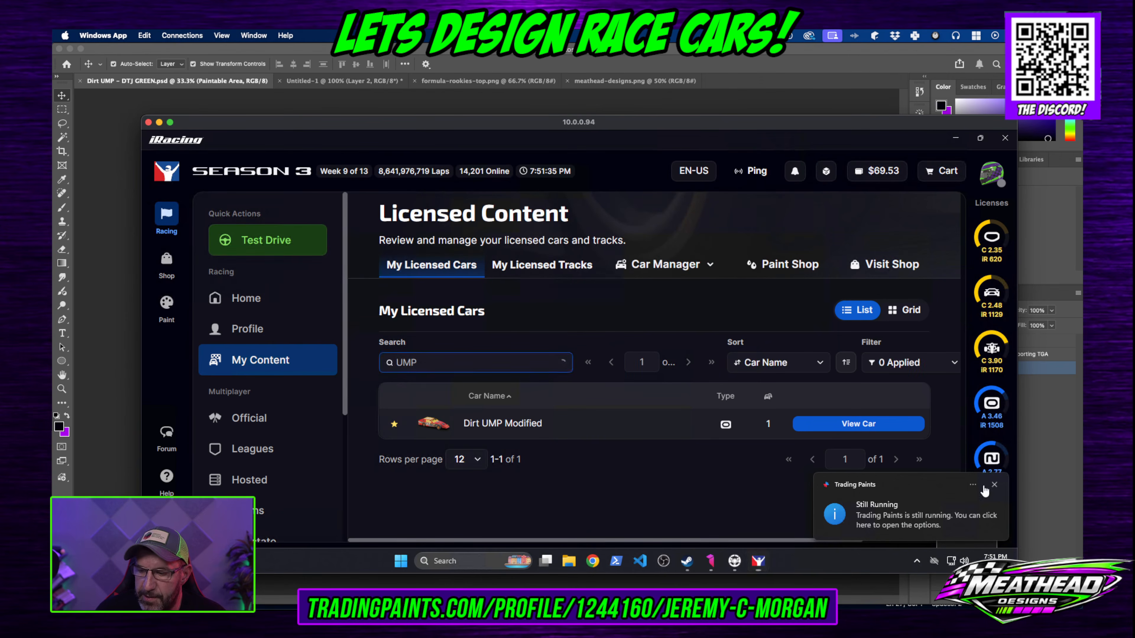
Step: Dismiss the Trading Paints notification, mute and deafen Discord on the remote computer, and minimize its window
left_click(994, 485)
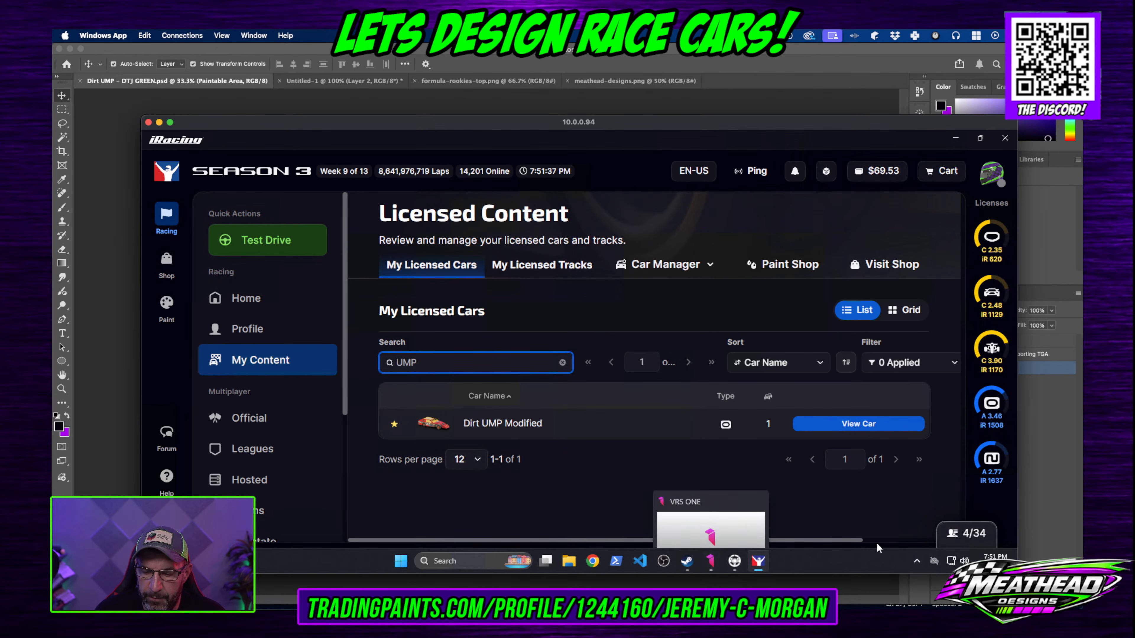
left_click(917, 561)
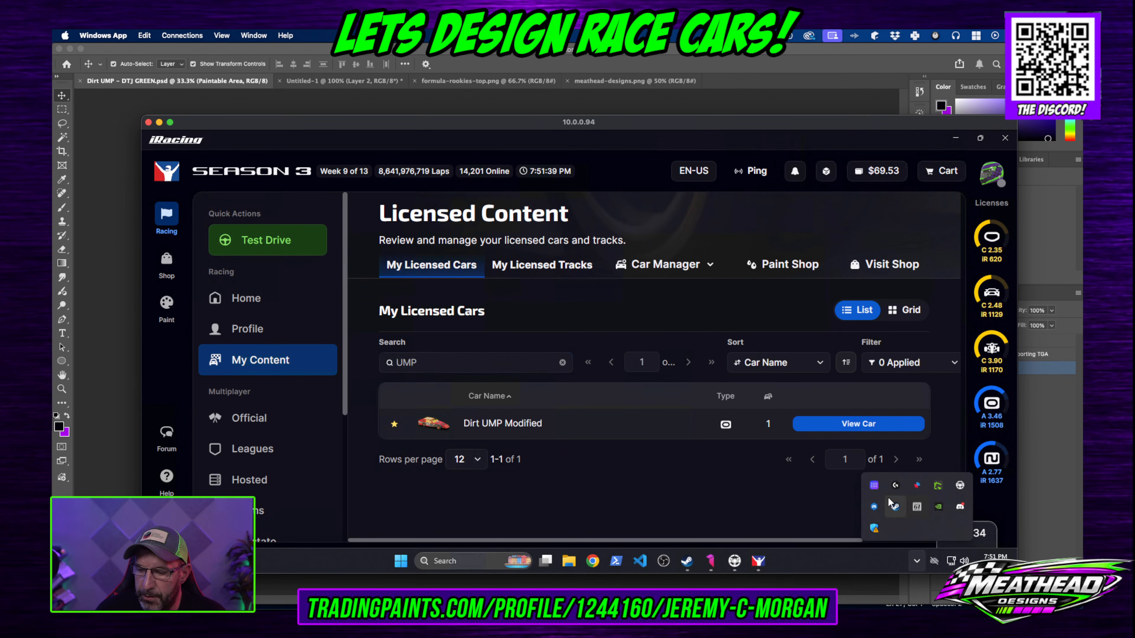
left_click(959, 506)
left_click(335, 514)
left_click(366, 513)
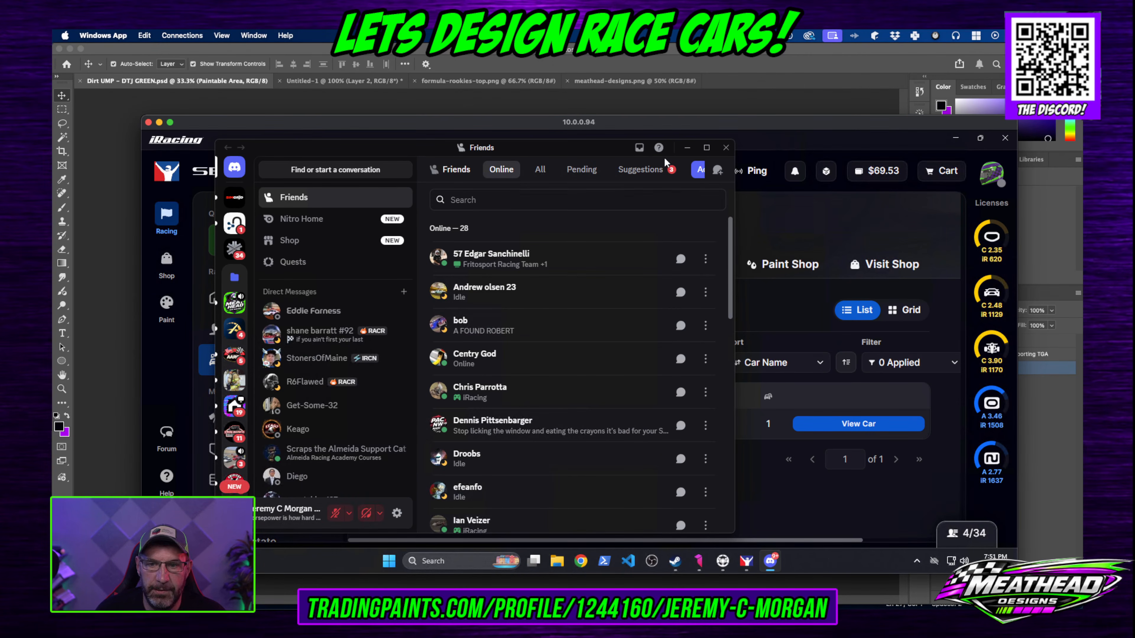
left_click(687, 148)
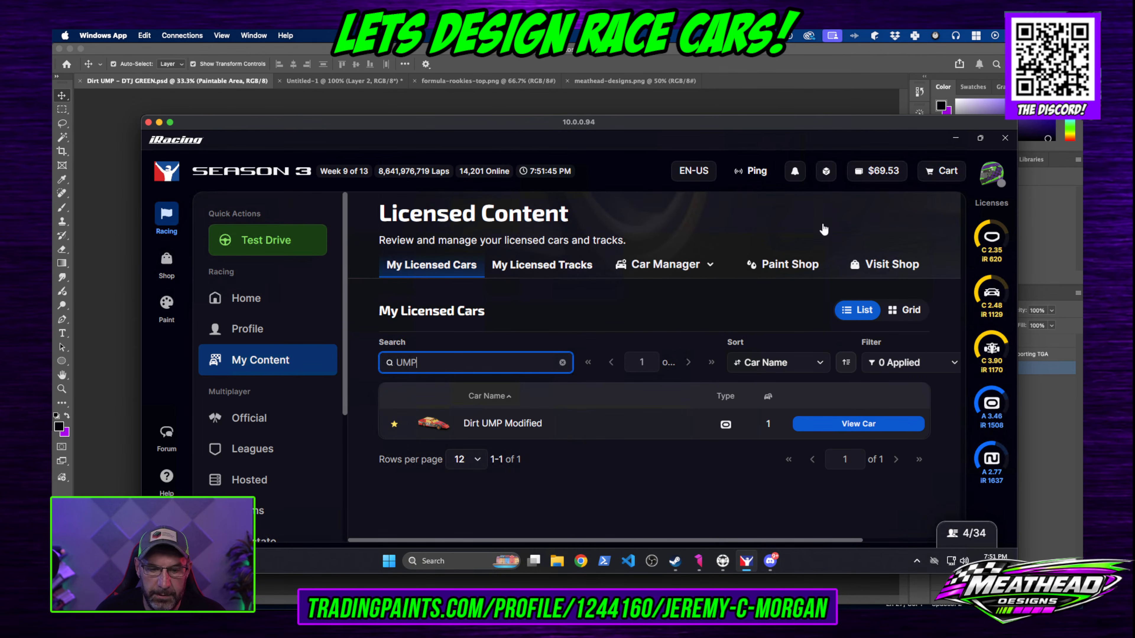
Step: Open the Dirt UMP Modified in iRacing's Paint Shop and enlarge the remote desktop window for a bigger preview
left_click(840, 425)
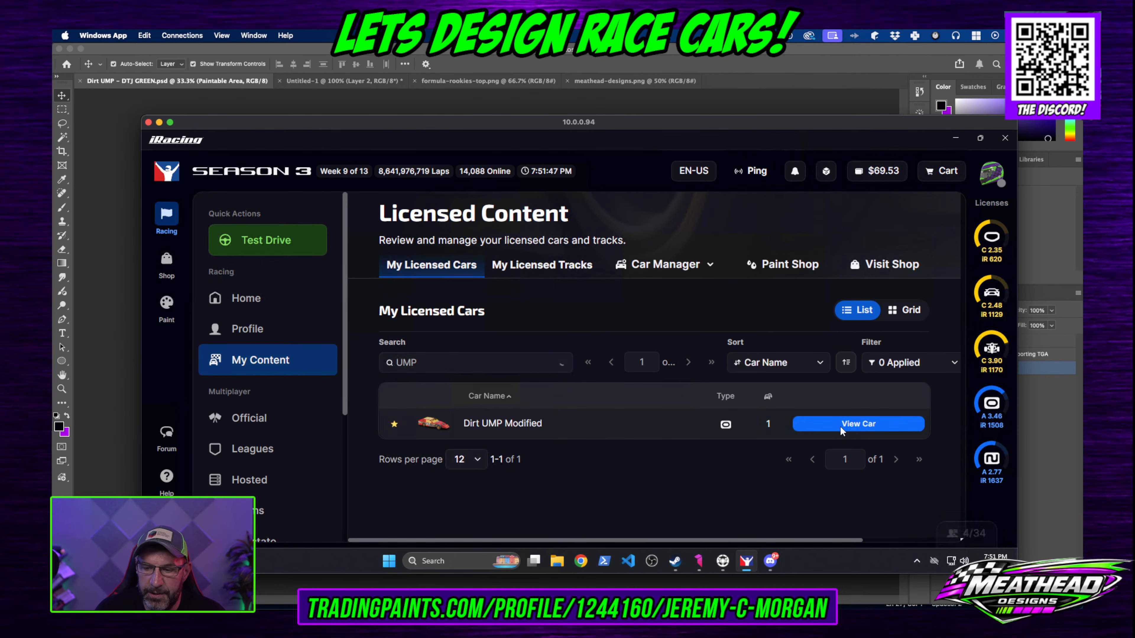
left_click(874, 499)
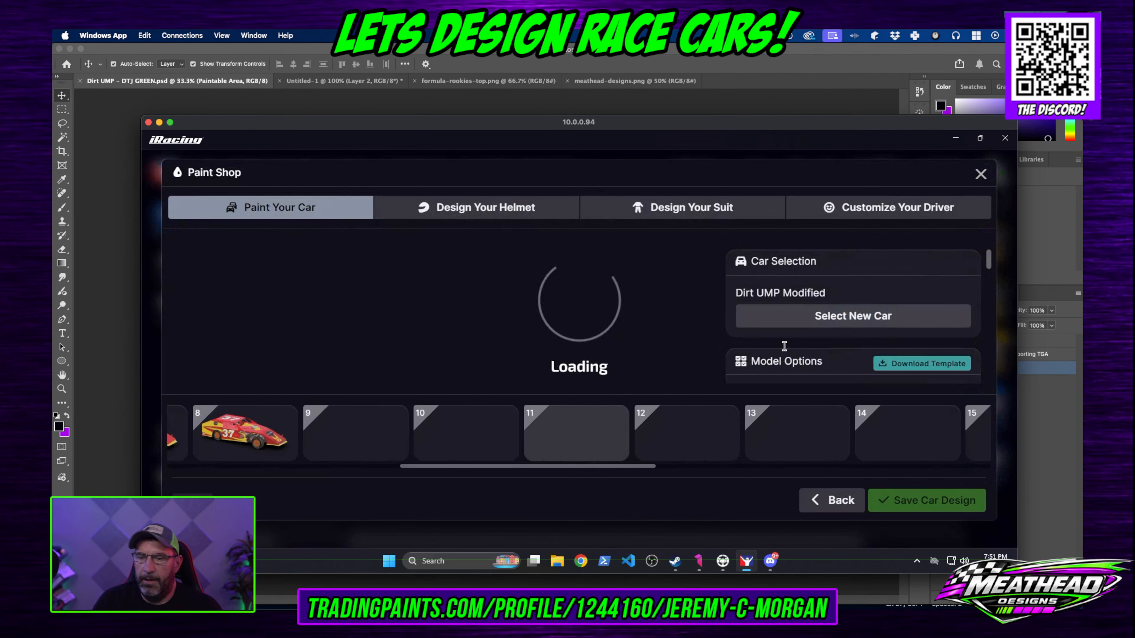
left_click_drag(609, 126, 571, 73)
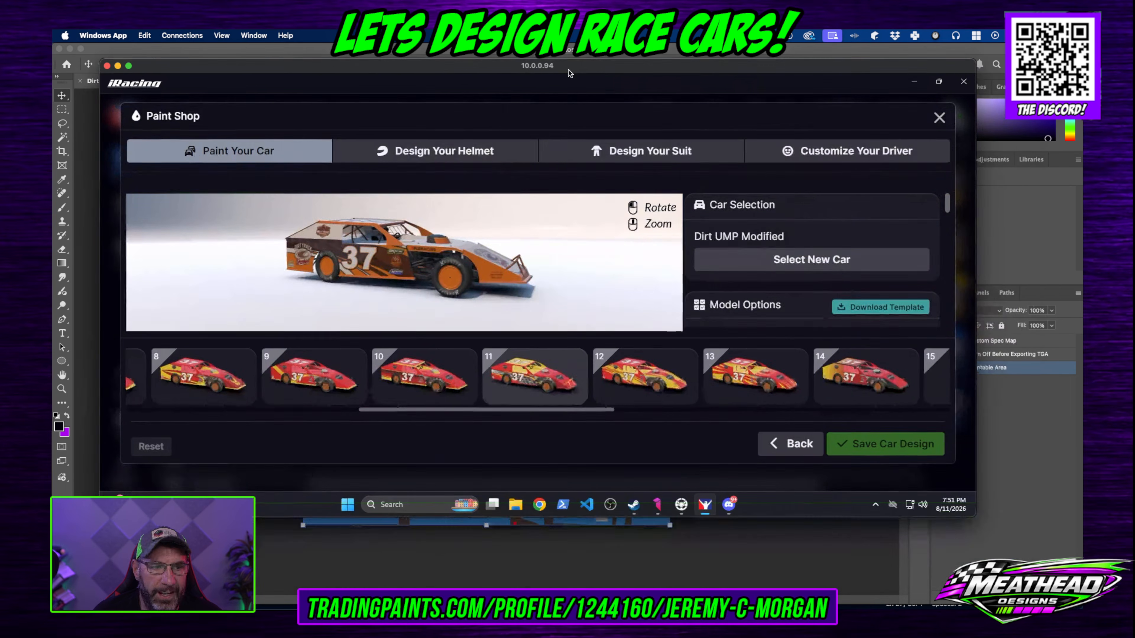
mouse_move(964, 510)
left_mouse_down()
mouse_move(1049, 608)
mouse_move(1077, 608)
left_mouse_up()
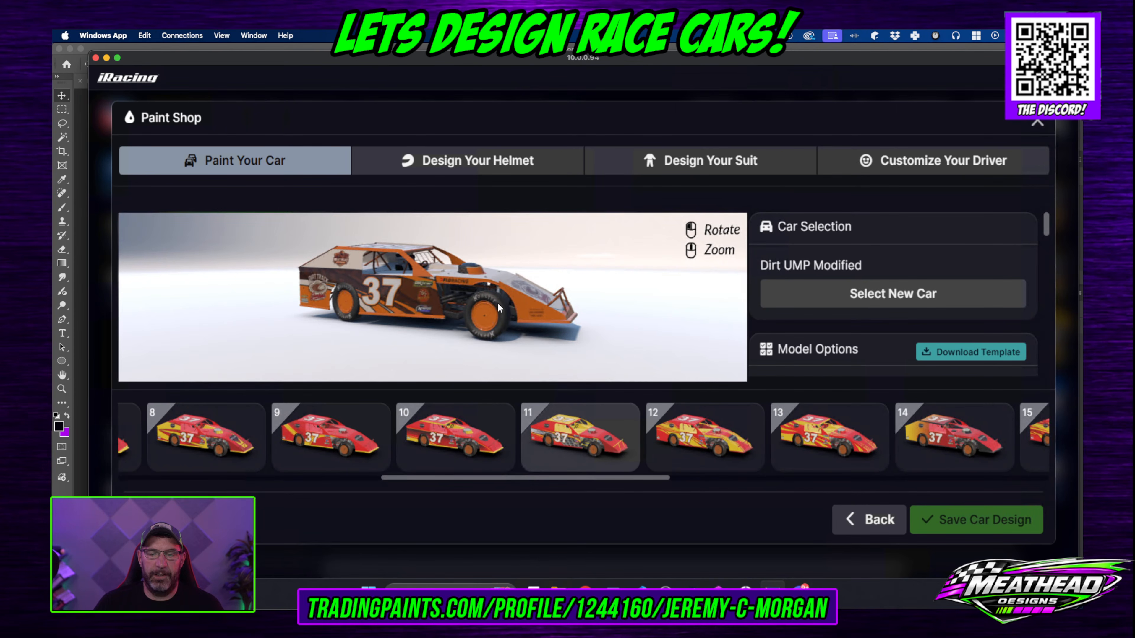
Step: Rotate the car preview to inspect the current Dirt UMP Modified livery from the sides, front and above
left_click_drag(414, 296, 654, 284)
left_click_drag(438, 271, 642, 221)
mouse_move(513, 288)
left_mouse_down()
mouse_move(602, 266)
mouse_move(495, 264)
left_mouse_up()
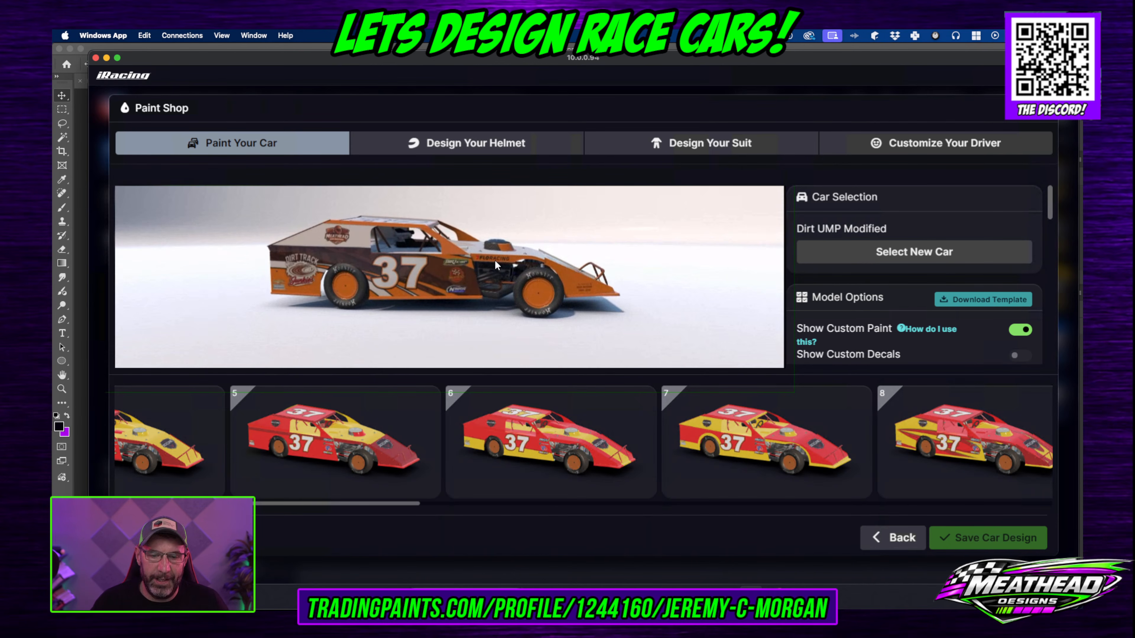
left_click_drag(494, 259, 494, 162)
left_click_drag(513, 252, 477, 262)
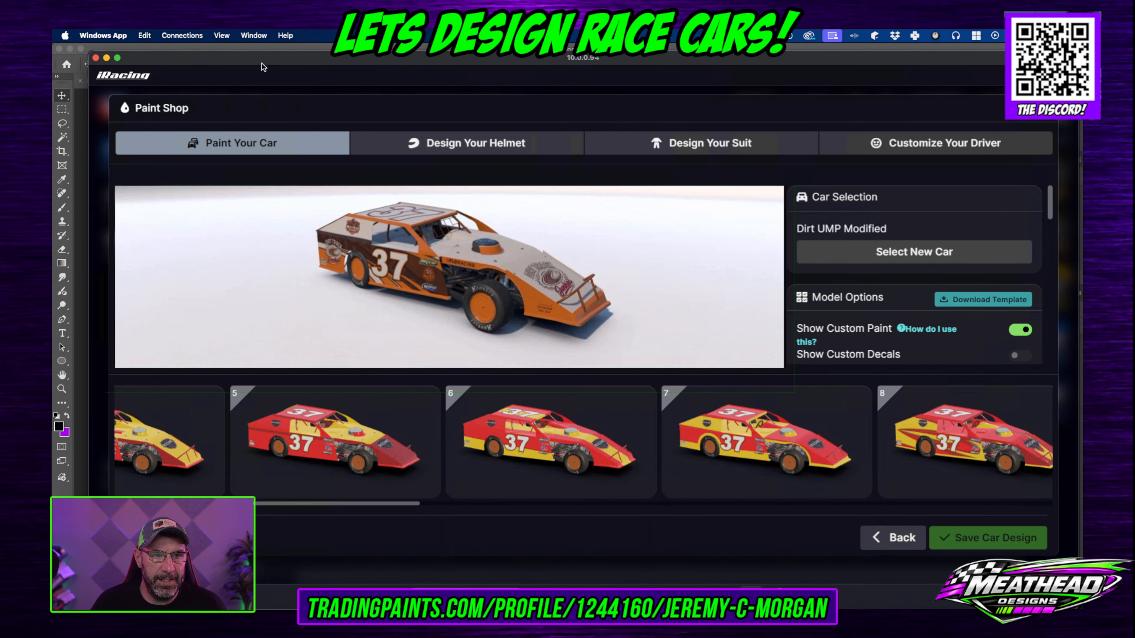
Step: Switch to Photoshop, open the save settings of the Save Base action, and set its Targa save location to the iRacing paint folder
left_click_drag(153, 57, 1082, 78)
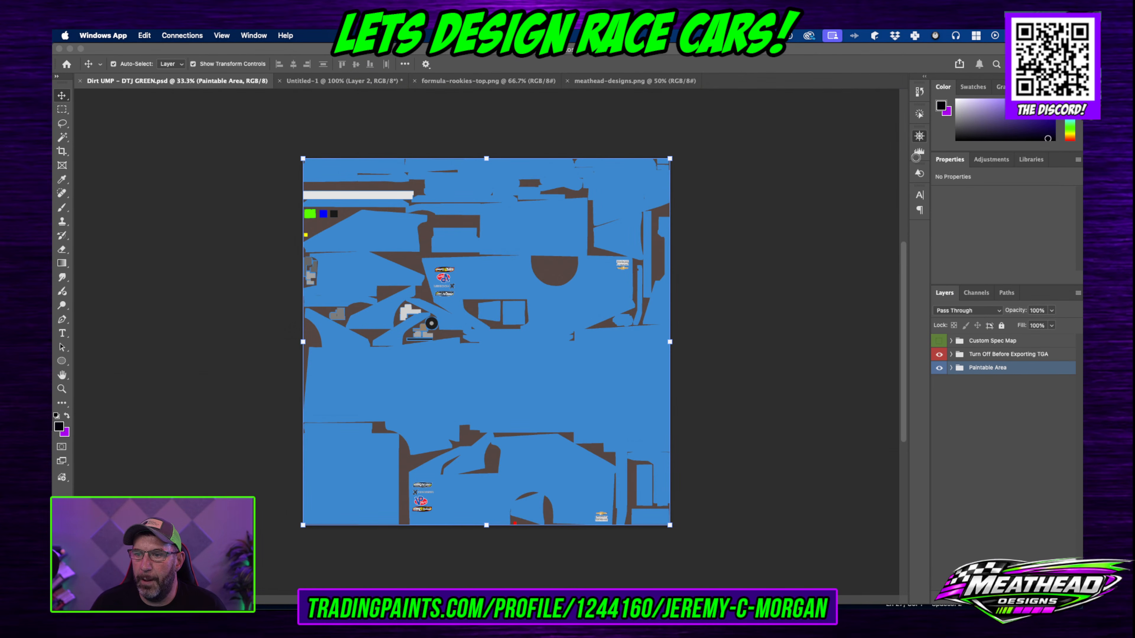
left_click(856, 150)
left_click(762, 114)
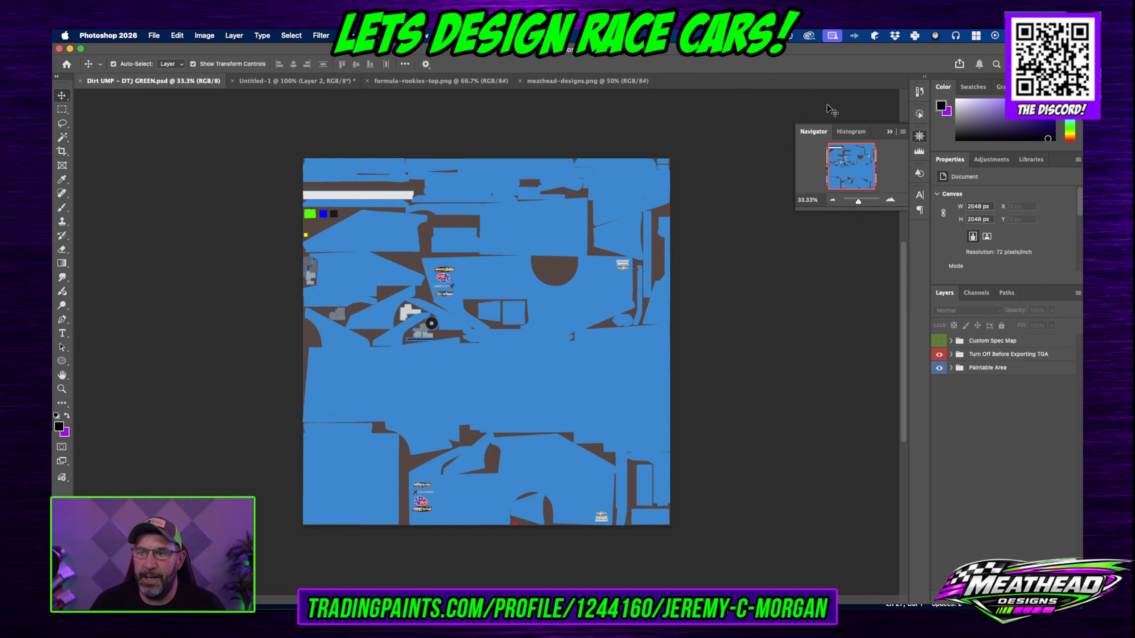
left_click(918, 114)
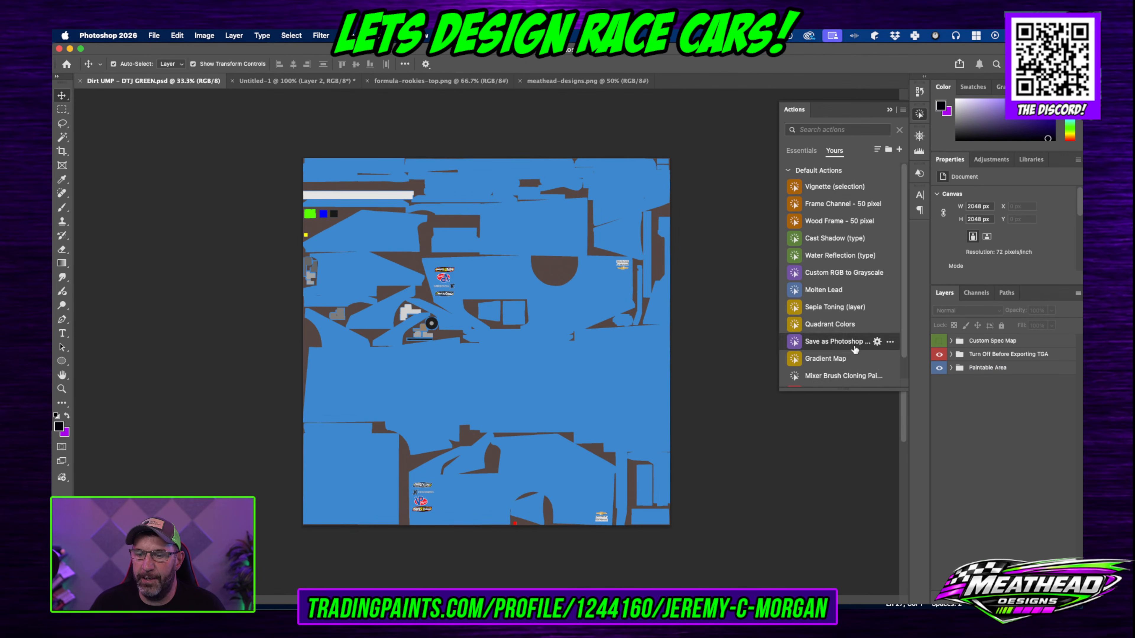
scroll(849, 313, "down", 2)
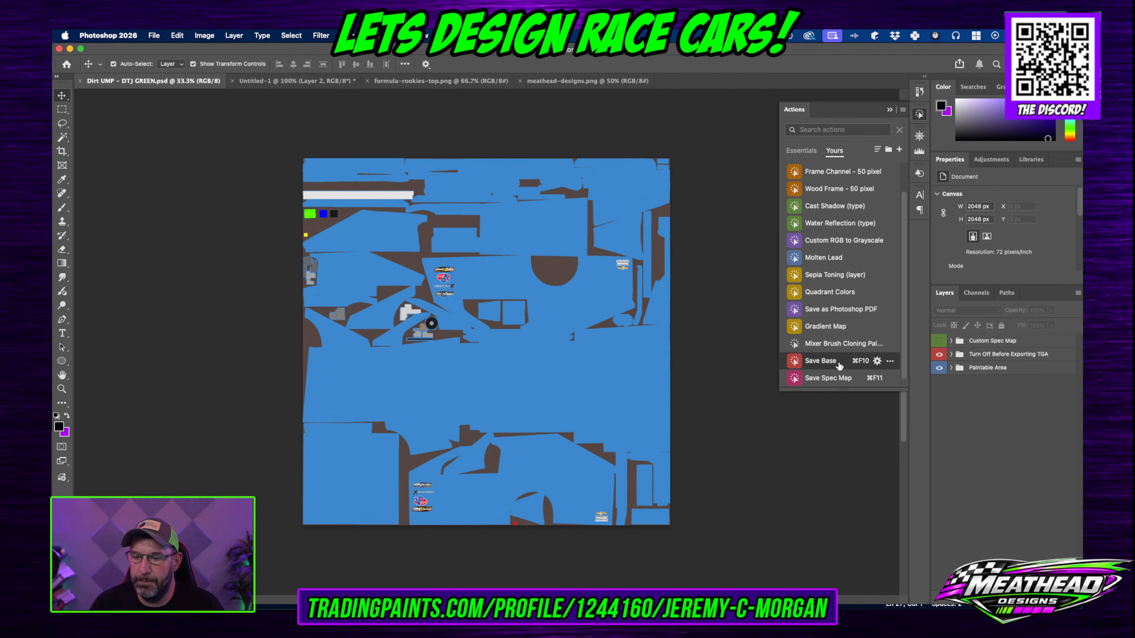
left_click(877, 361)
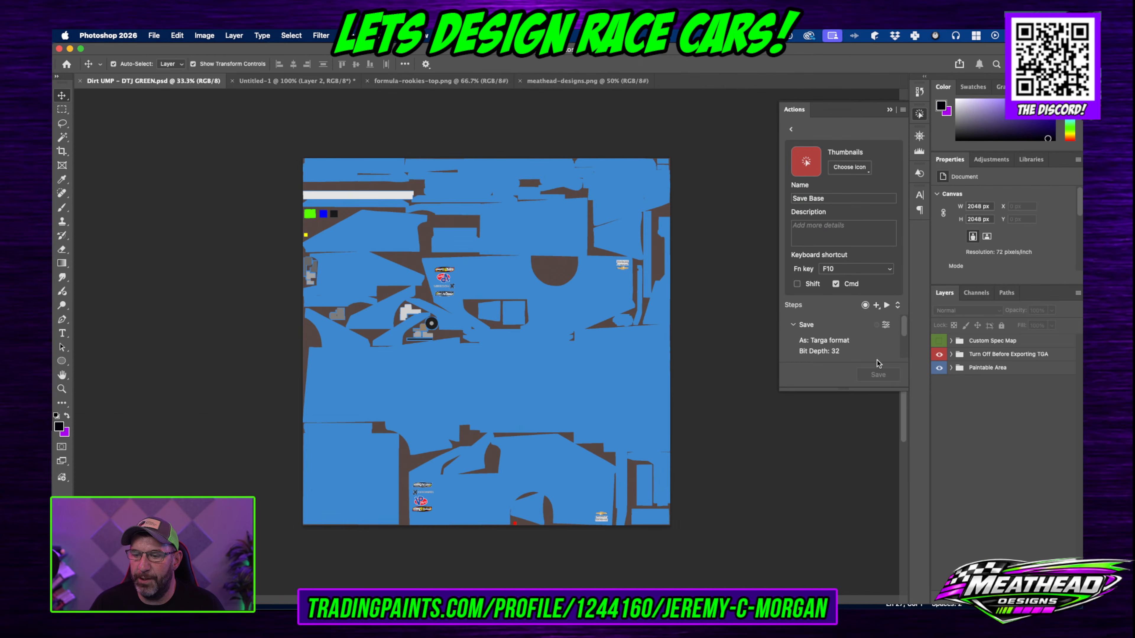
left_click(886, 325)
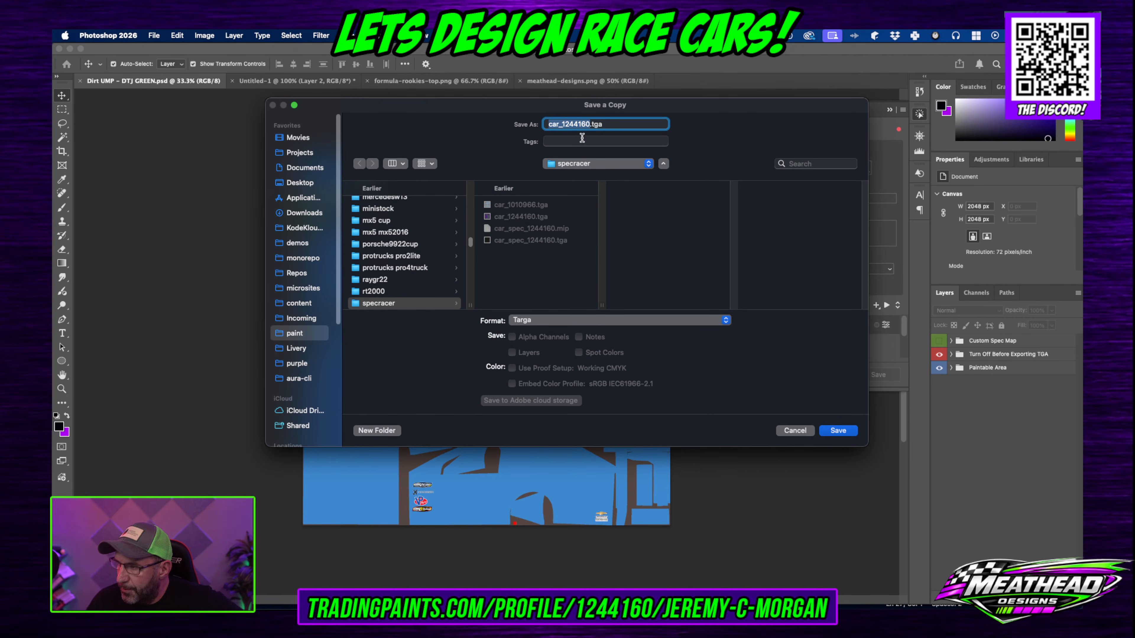
left_click(604, 169)
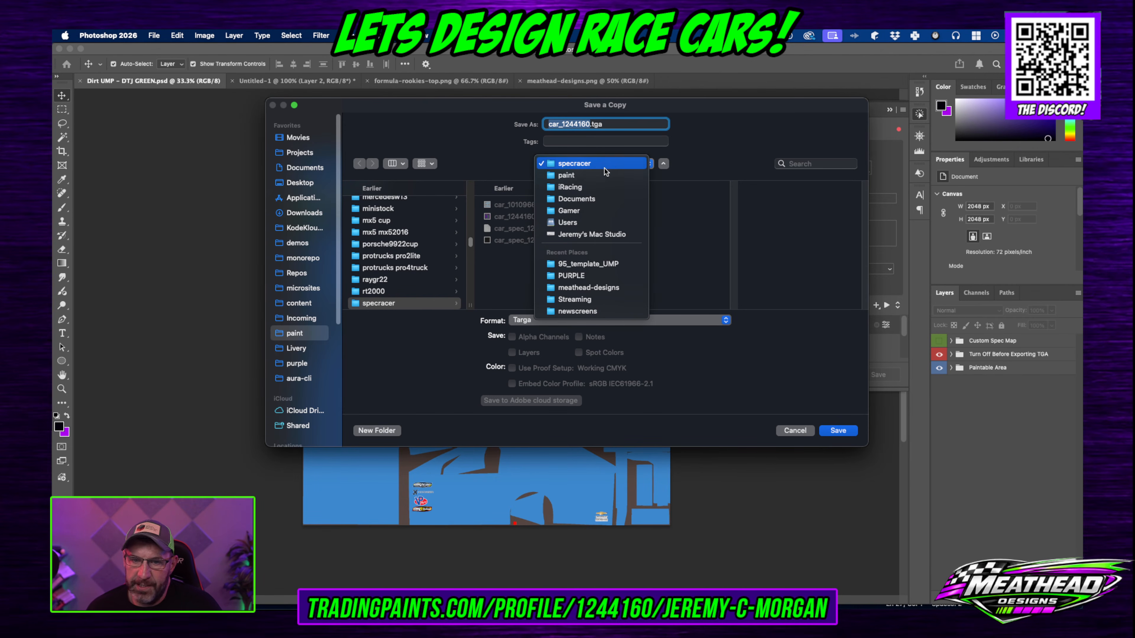
left_click(618, 175)
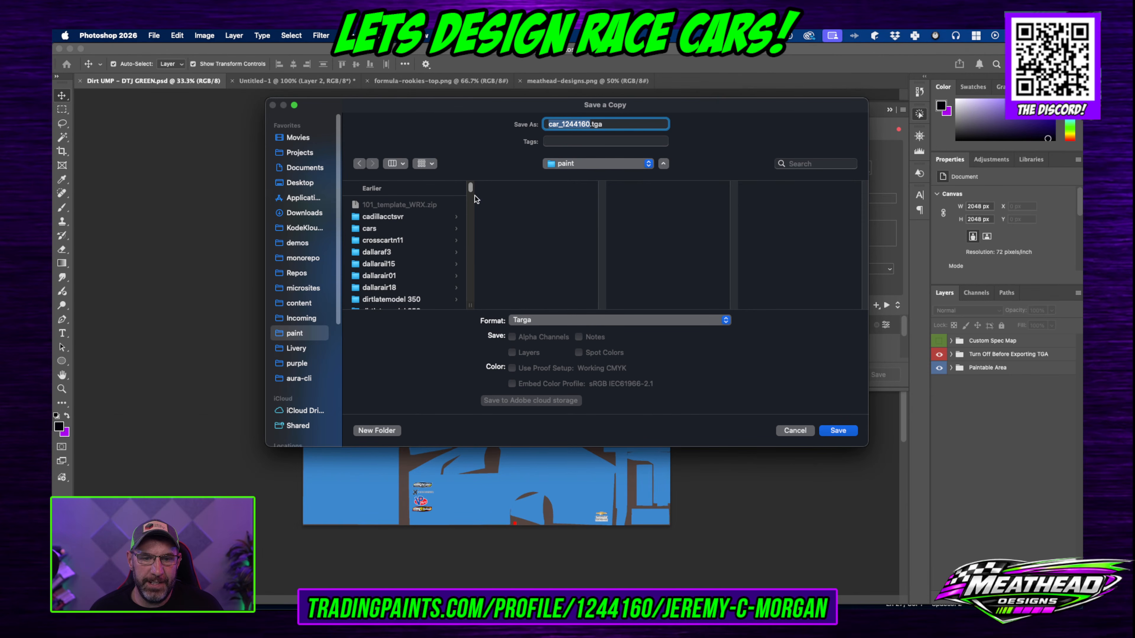
Step: Look through the iRacing paint folder for the subfolder belonging to the Dirt UMP Modified
left_click_drag(472, 187, 480, 247)
scroll(422, 268, "up", 1)
scroll(421, 268, "down", 4)
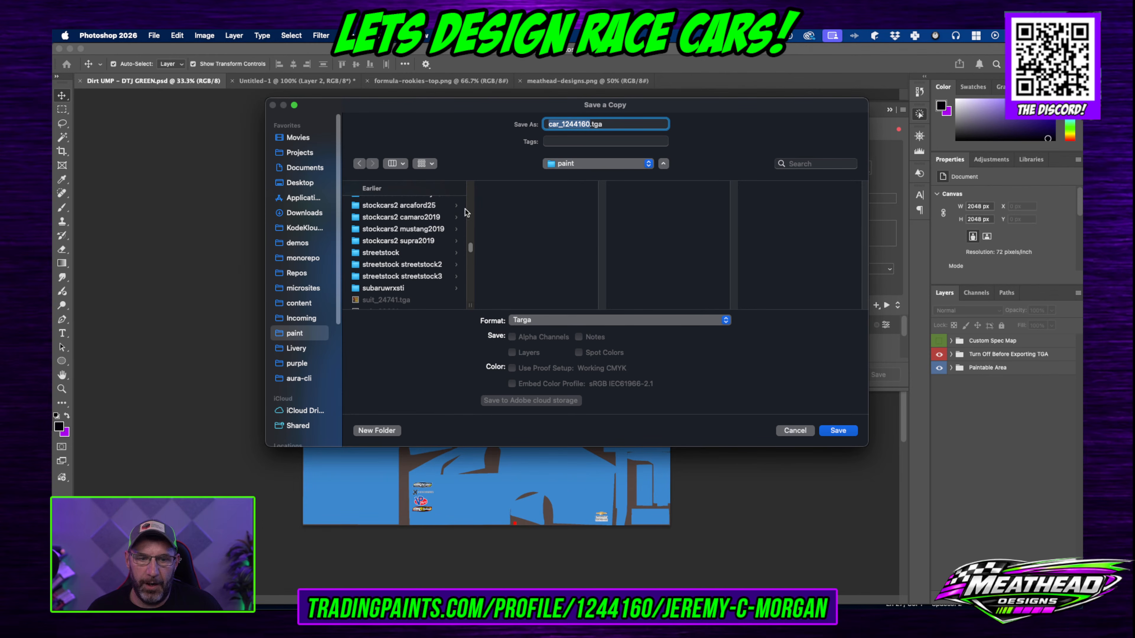
scroll(457, 277, "down", 10)
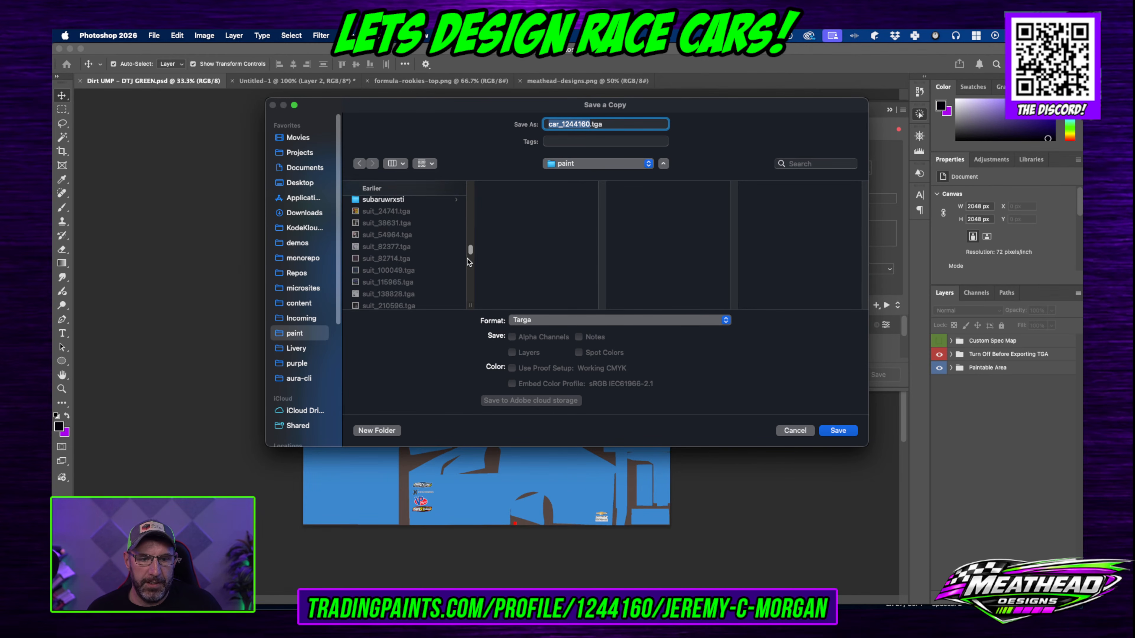
left_click_drag(471, 264, 474, 307)
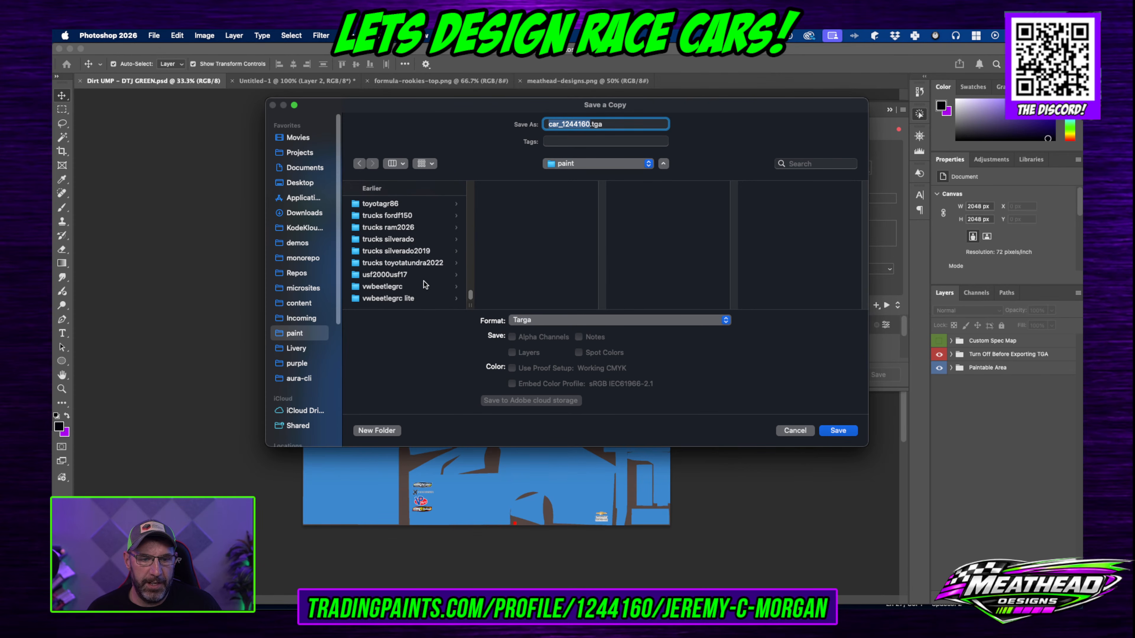
scroll(402, 285, "up", 4)
scroll(404, 282, "up", 5)
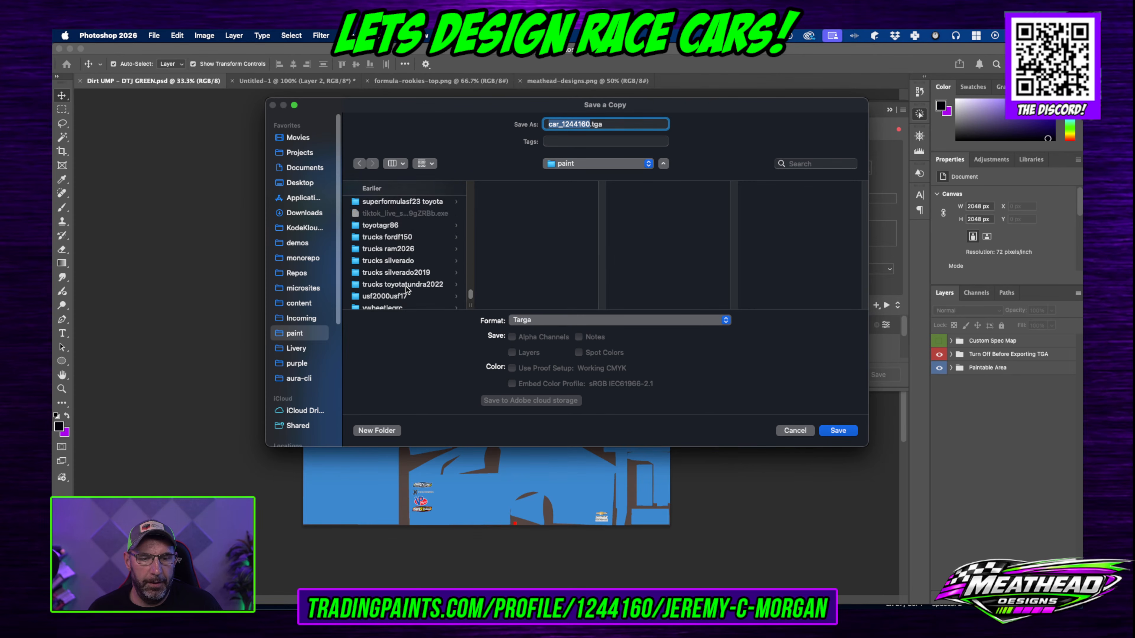
scroll(409, 265, "up", 6)
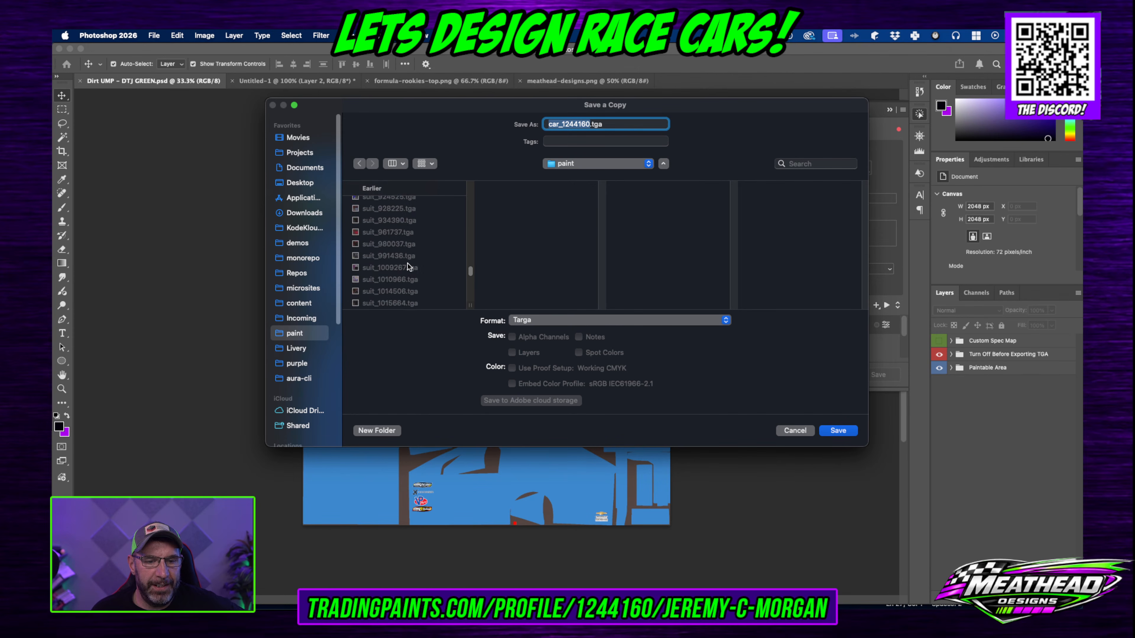
scroll(408, 267, "down", 5)
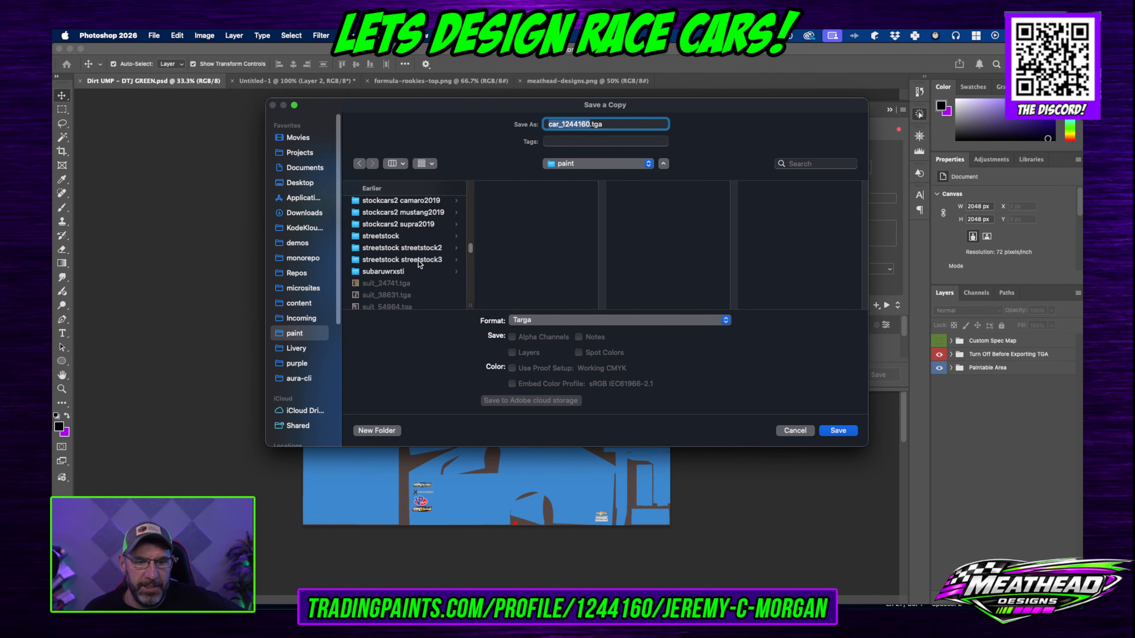
scroll(431, 249, "up", 2)
scroll(425, 257, "up", 6)
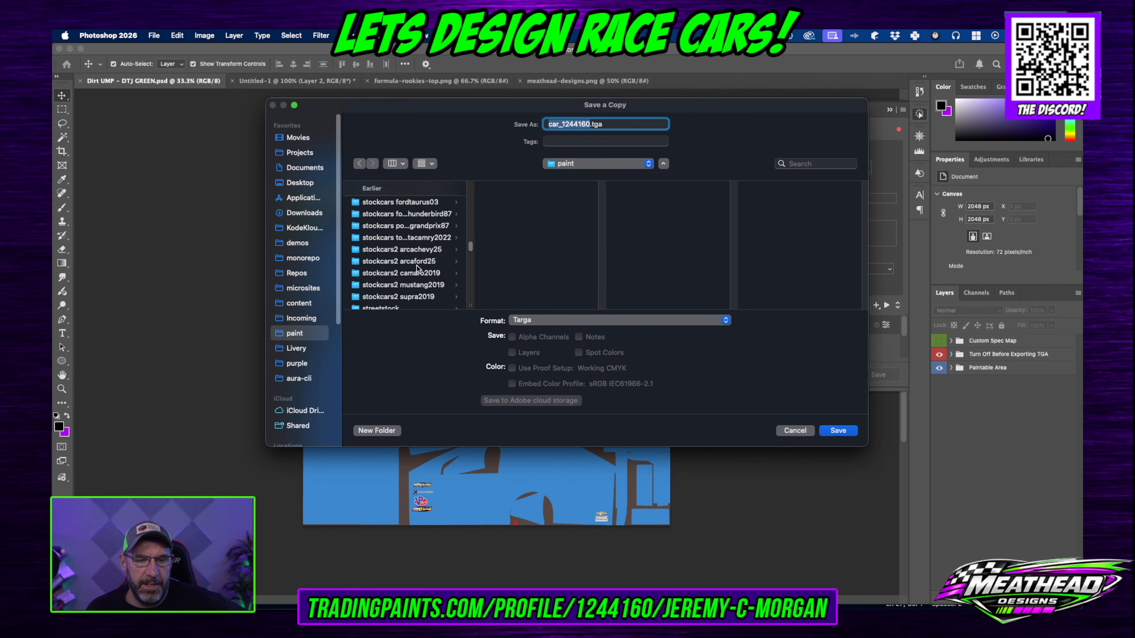
scroll(411, 265, "up", 10)
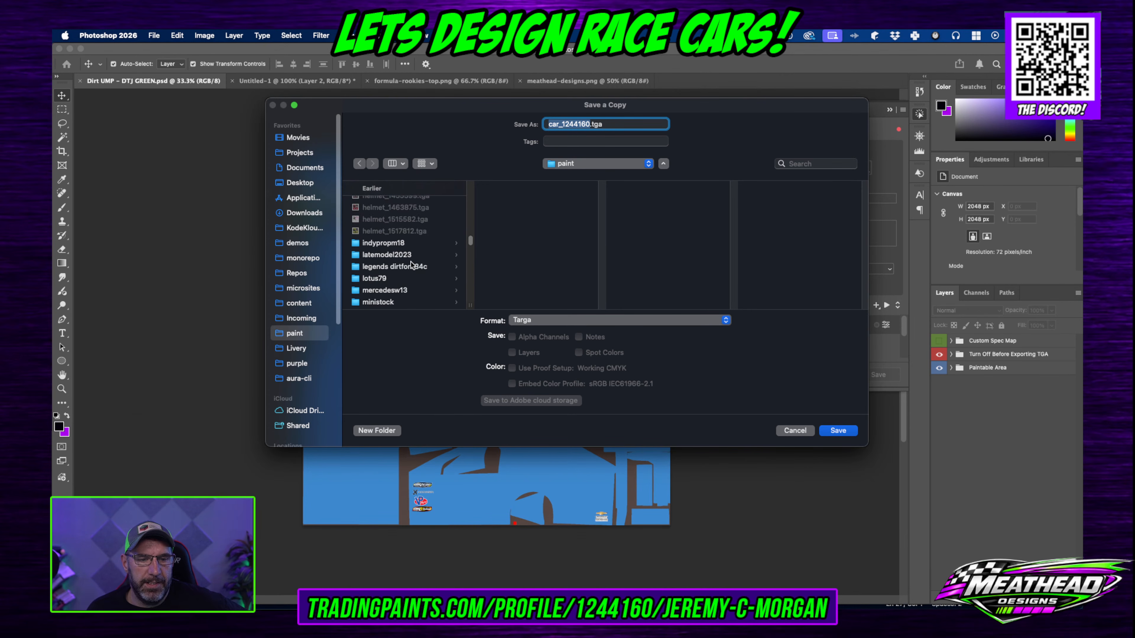
scroll(411, 264, "down", 2)
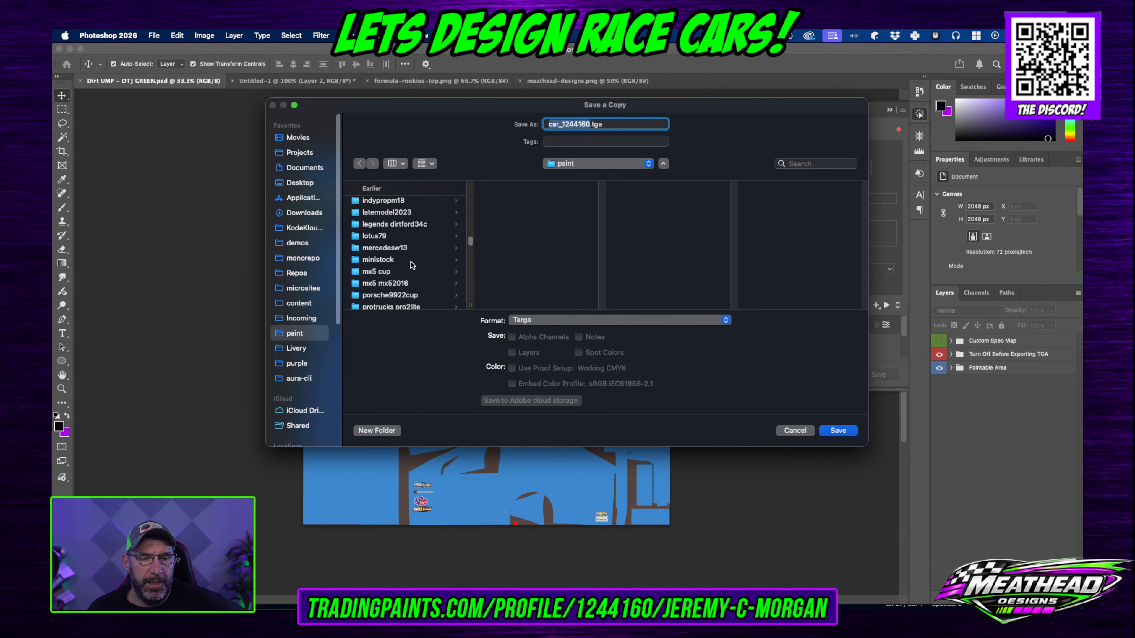
scroll(410, 262, "up", 5)
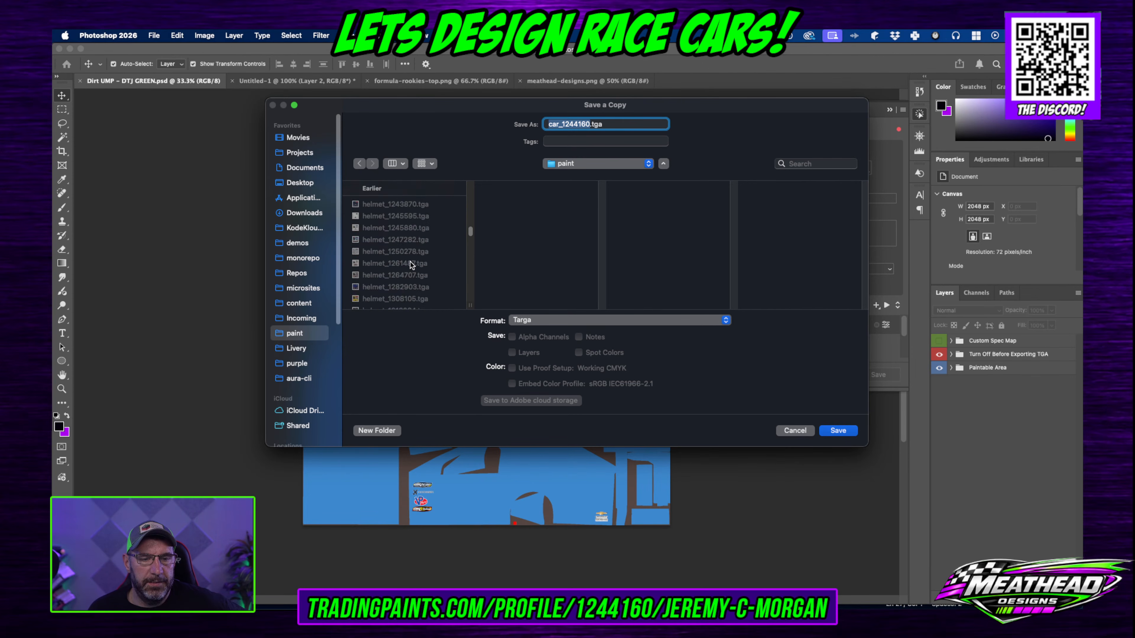
scroll(409, 260, "up", 10)
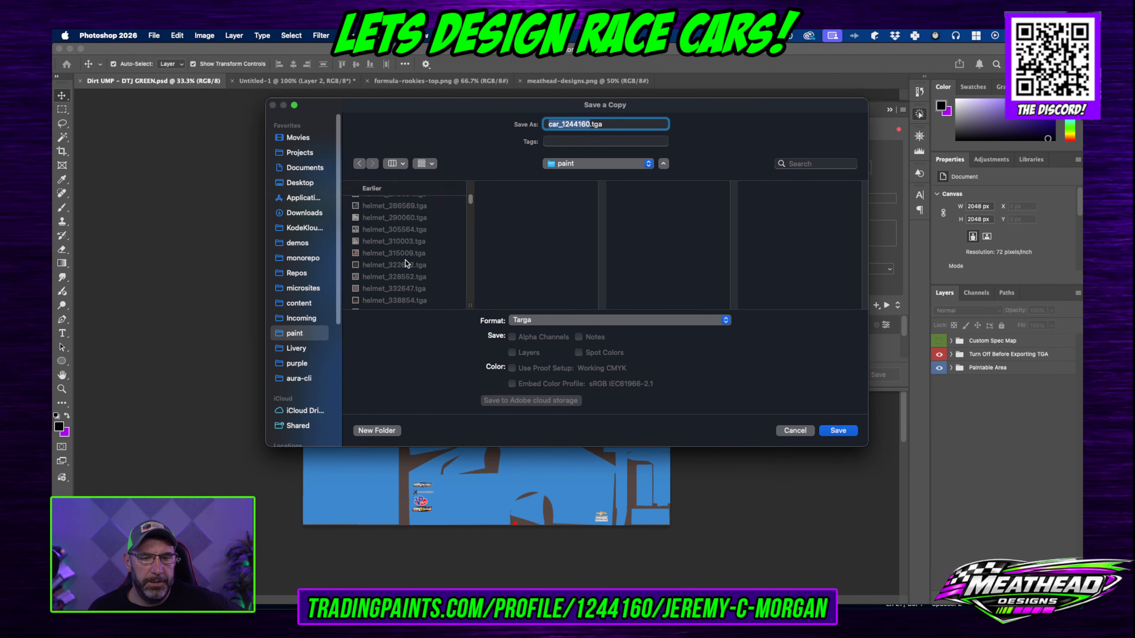
scroll(406, 263, "up", 3)
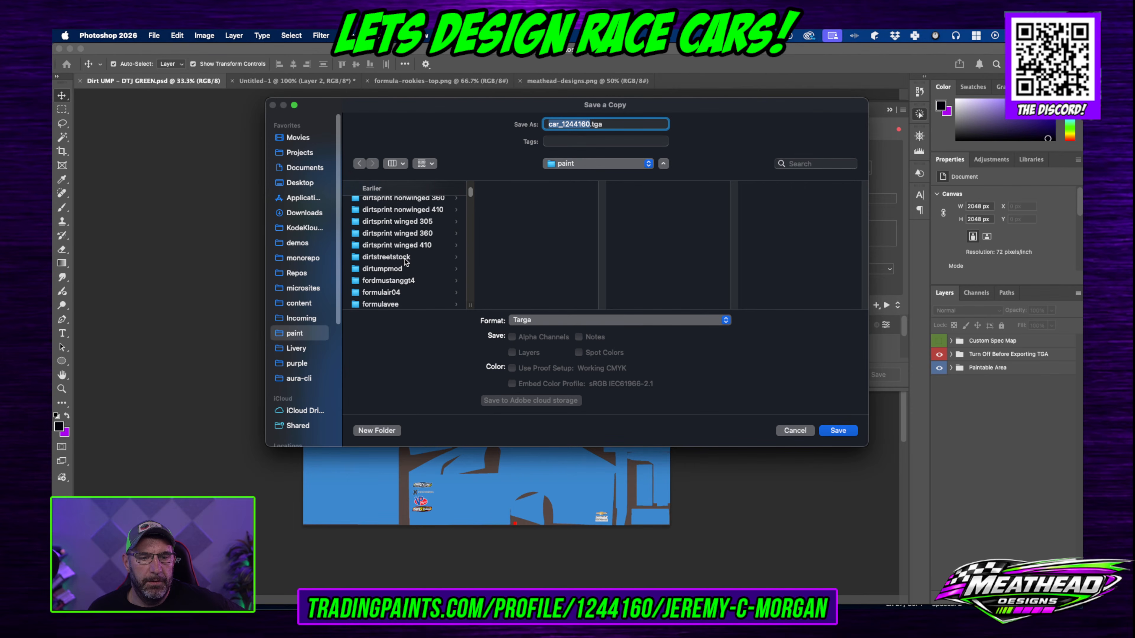
scroll(404, 262, "down", 1)
scroll(405, 262, "up", 5)
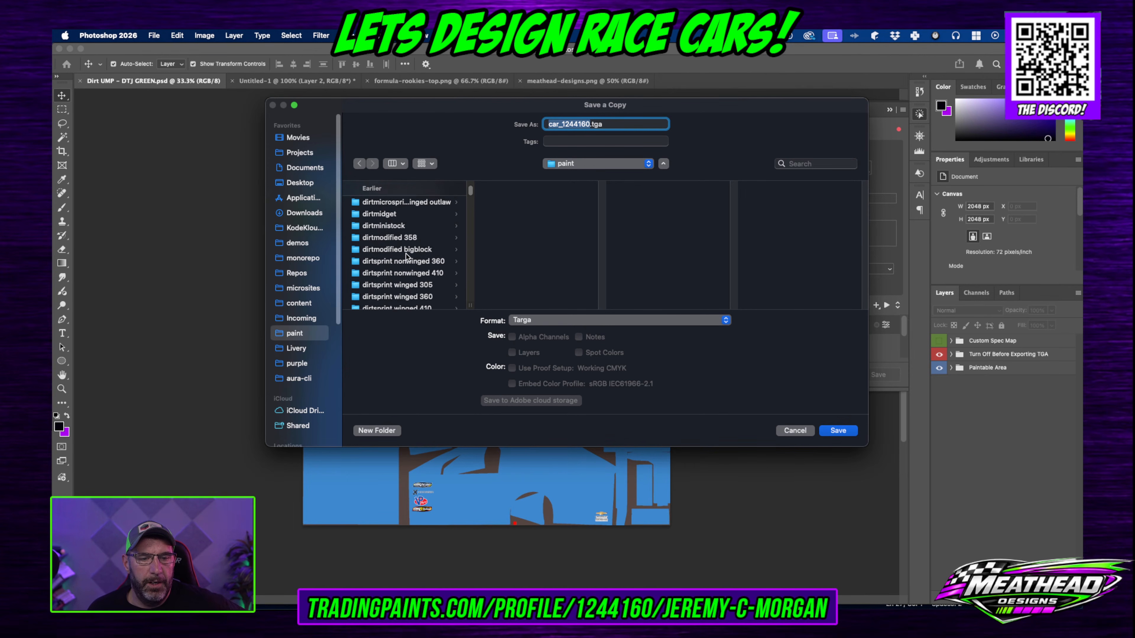
scroll(405, 256, "up", 2)
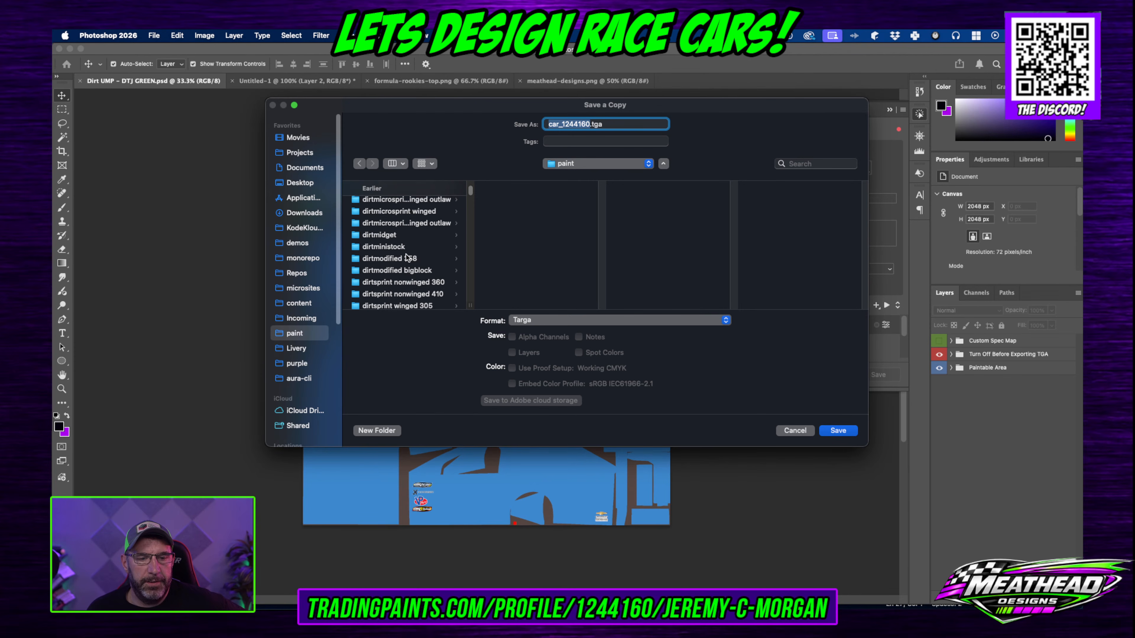
scroll(405, 258, "up", 5)
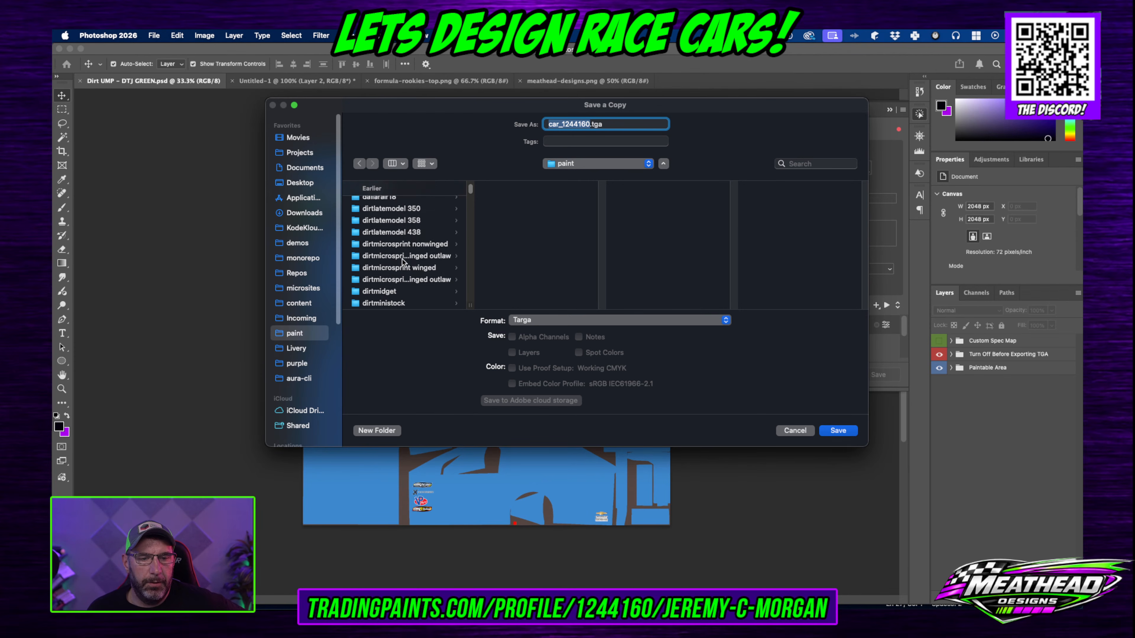
scroll(404, 262, "up", 2)
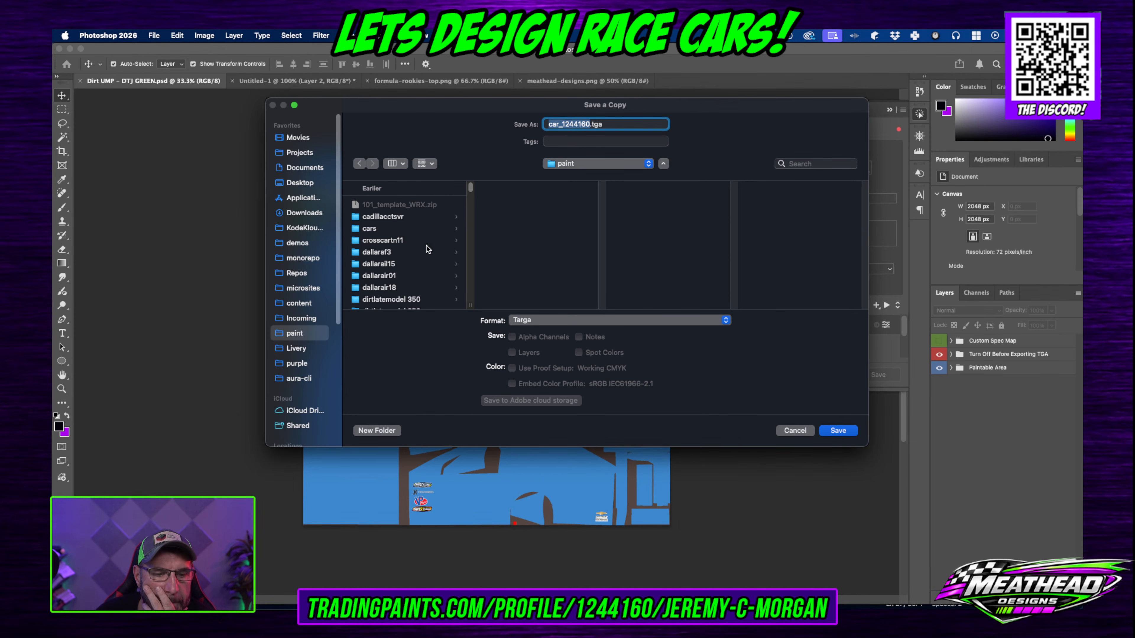
Step: Choose the dirtumpmod subfolder as the Targa save location and save the copy at 32 bits/pixel
scroll(390, 225, "down", 2)
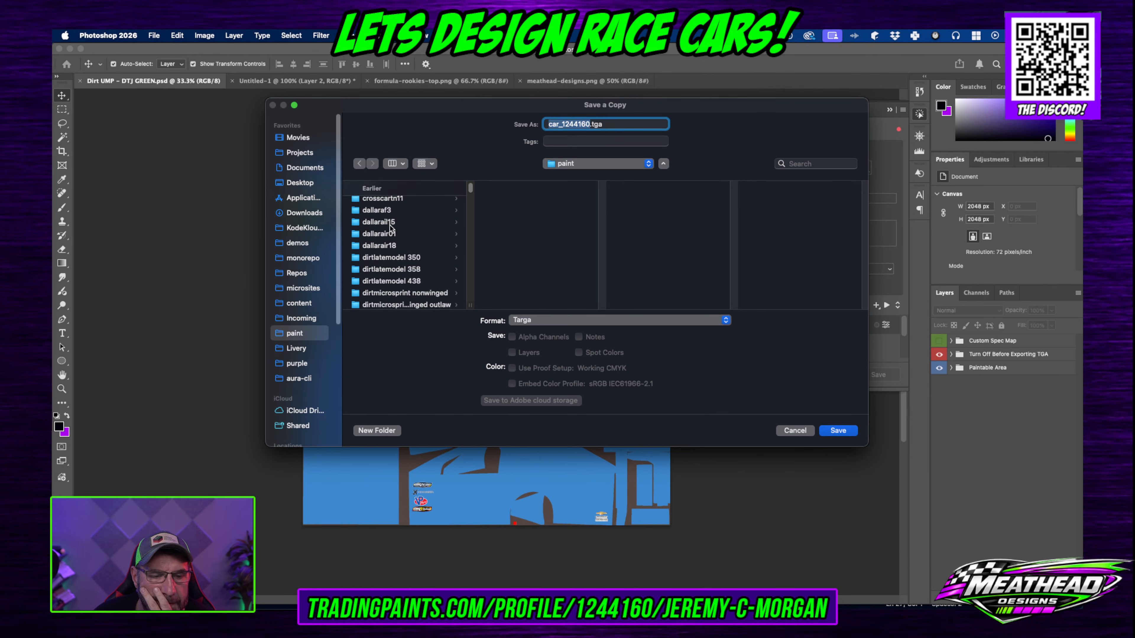
scroll(392, 281, "down", 3)
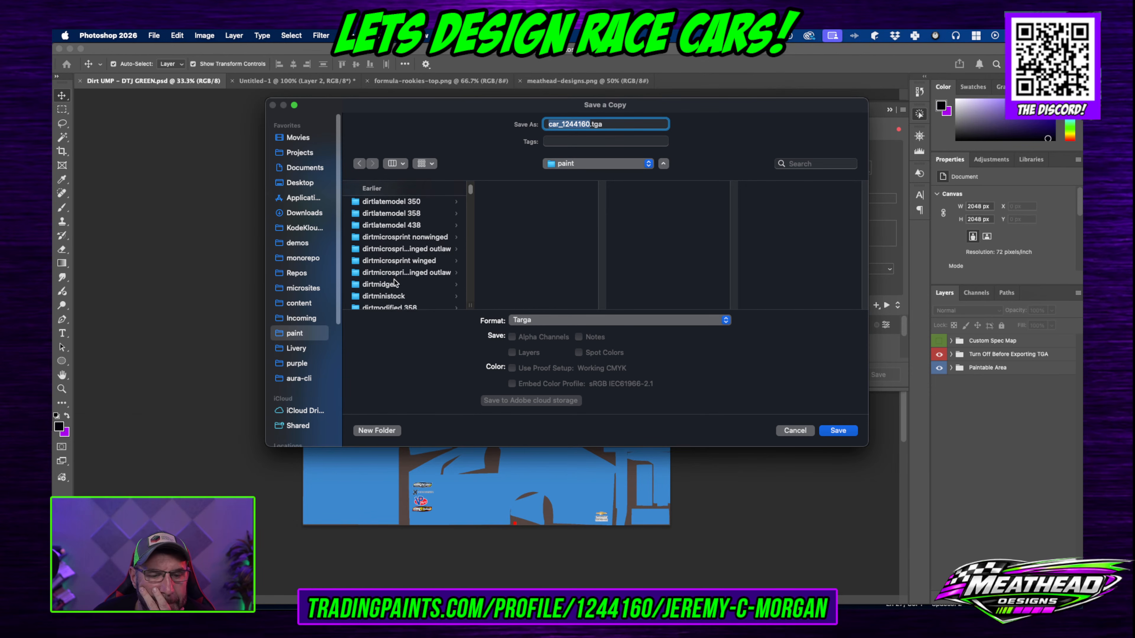
scroll(400, 282, "down", 2)
scroll(402, 282, "down", 3)
scroll(404, 285, "down", 3)
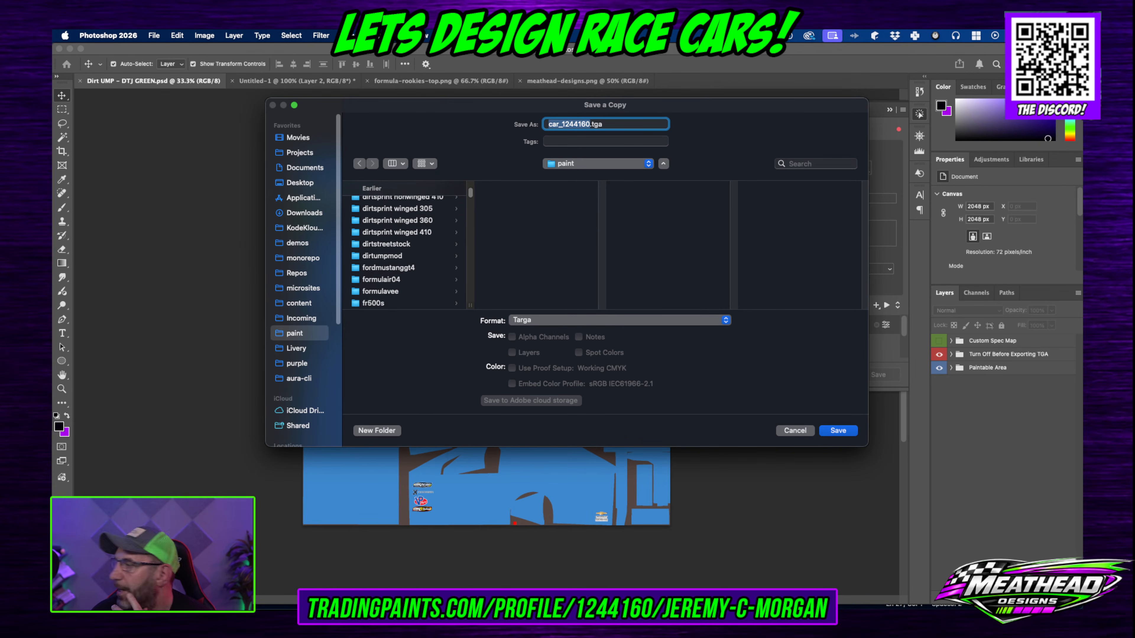
left_click(394, 259)
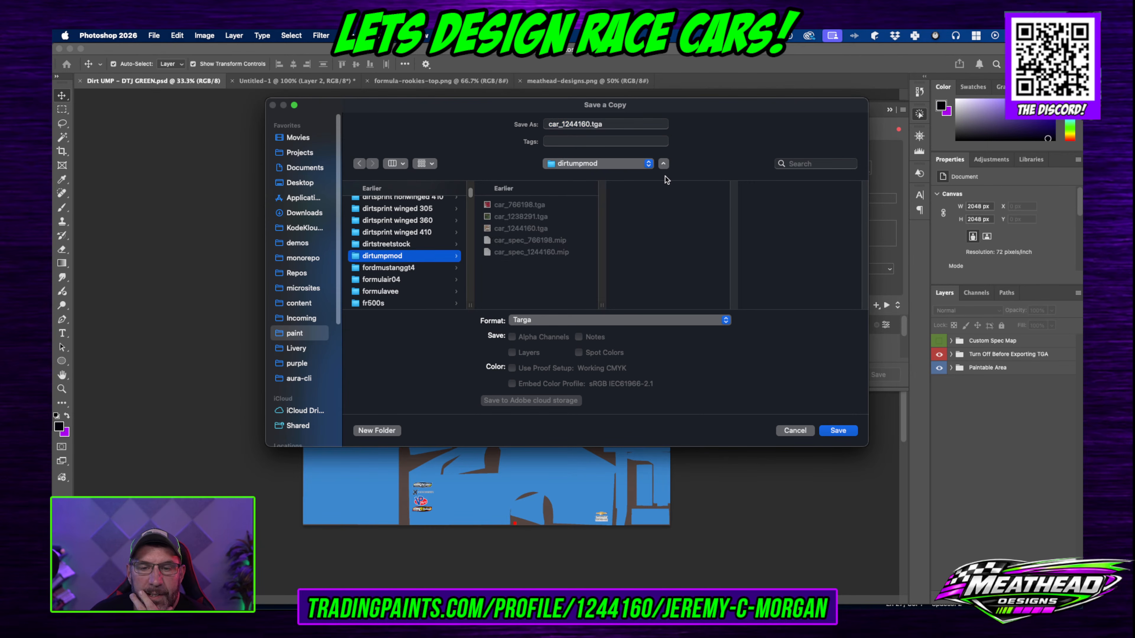
left_click(835, 432)
left_click(608, 327)
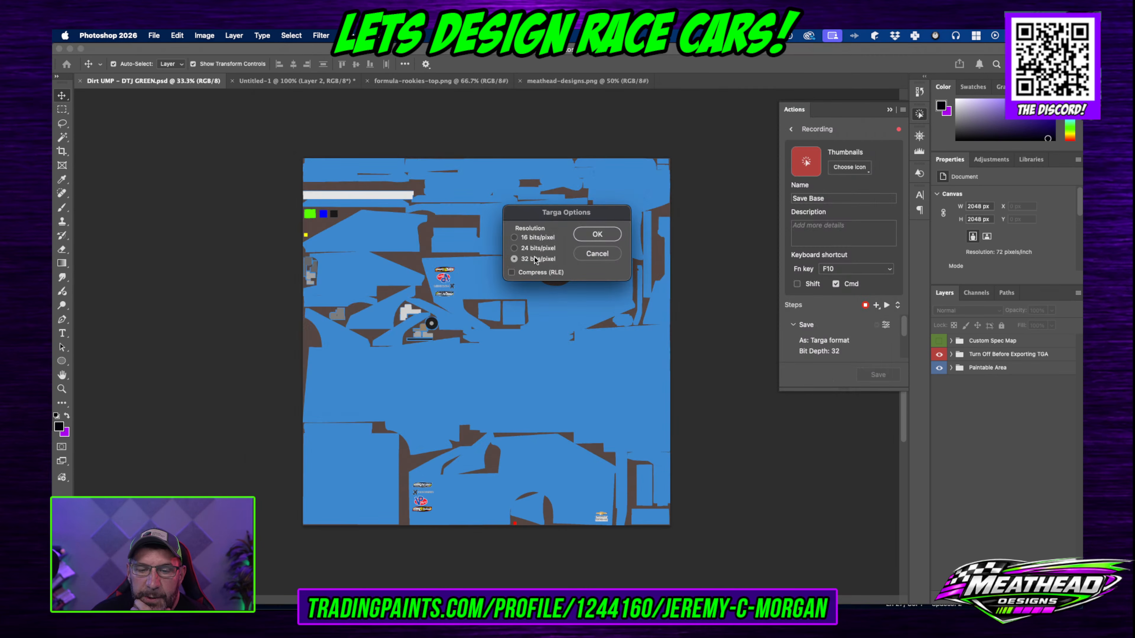
left_click(598, 235)
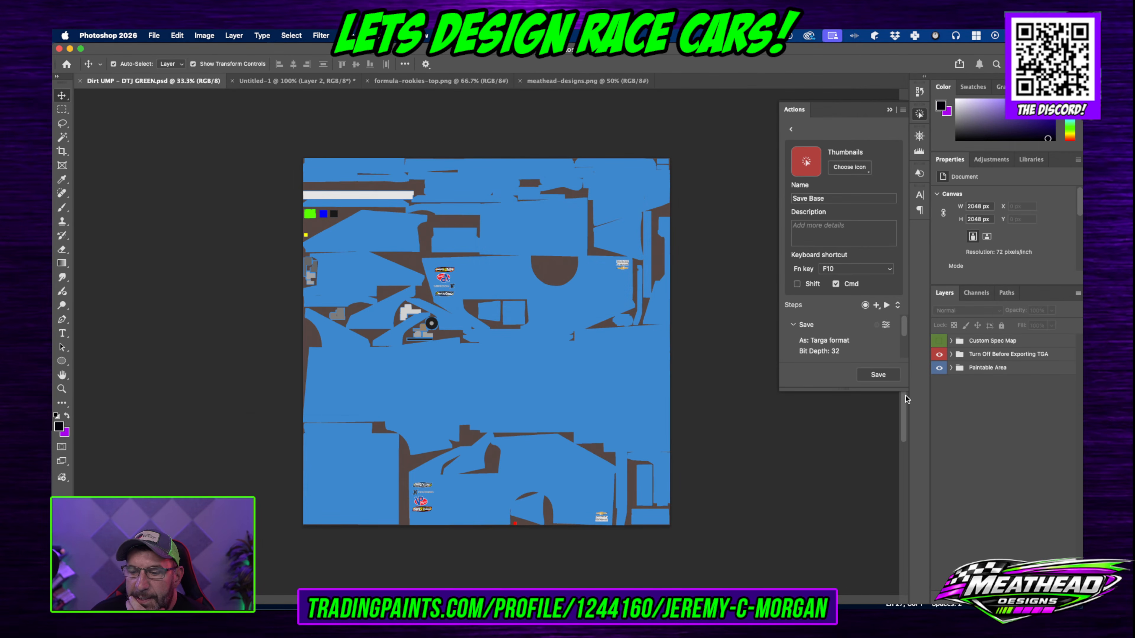
Step: Save the updated Save Base action and run it to export the current livery
left_click(878, 375)
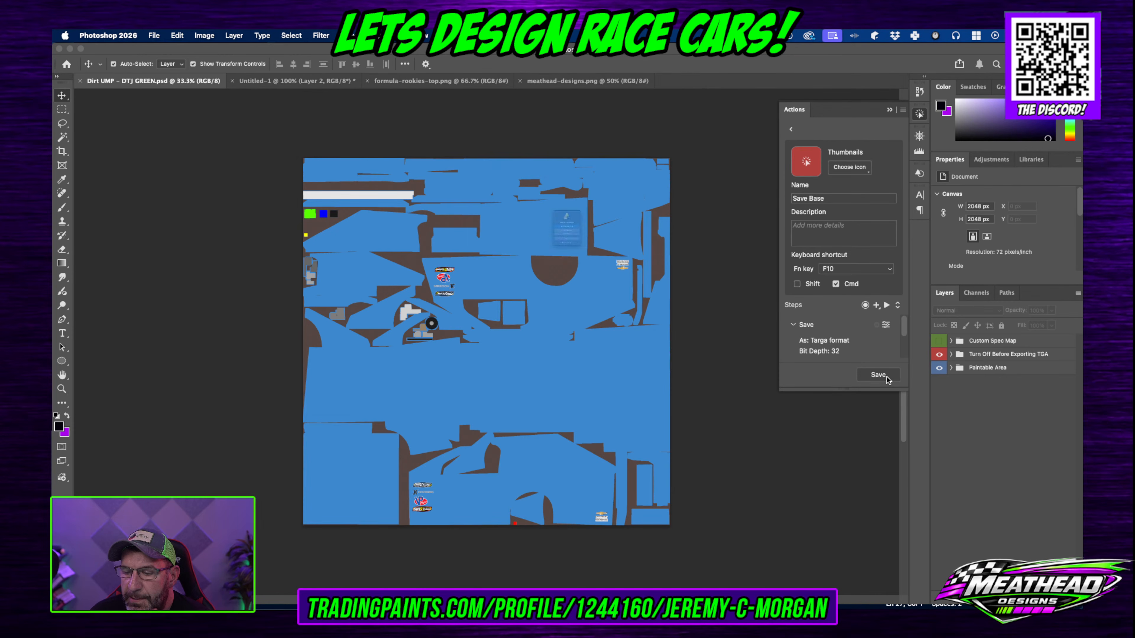
left_click(575, 226)
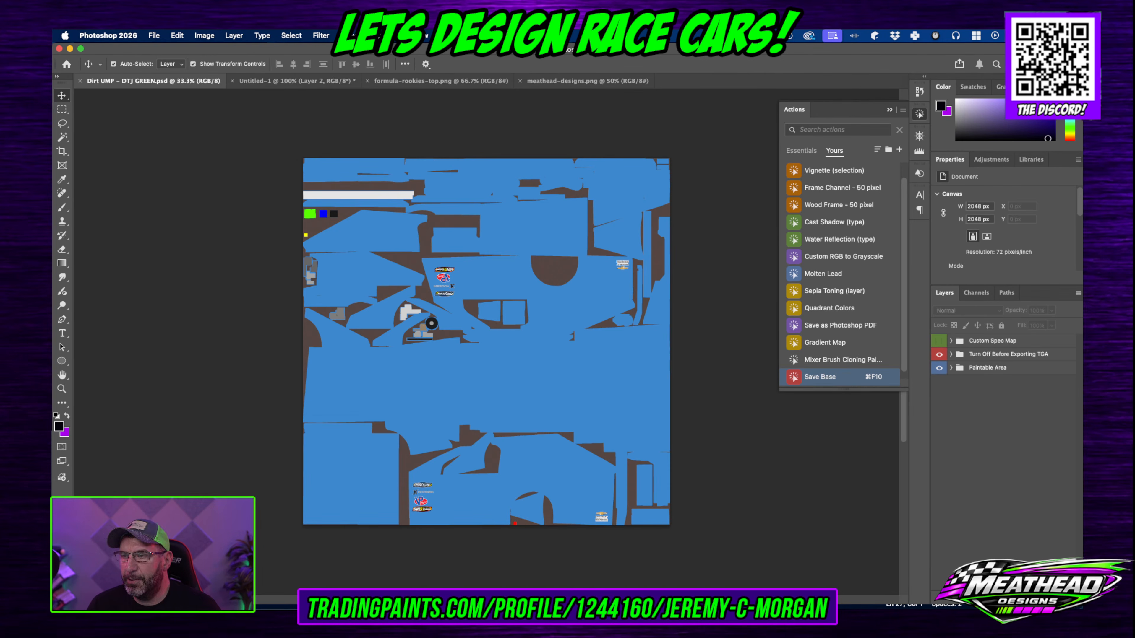
key("super")
key("super+F10")
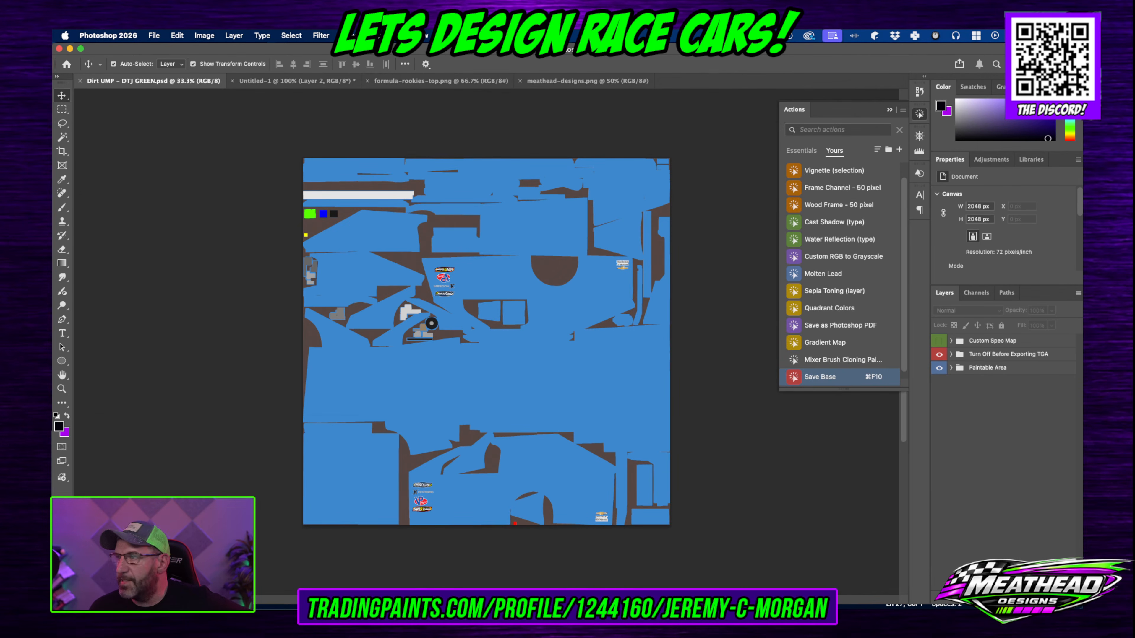
Step: Switch to the iRacing Paint Shop and inspect the exported livery from the rear and side, along with the car number and wheel options
mouse_move(467, 96)
left_mouse_down()
mouse_move(482, 86)
mouse_move(416, 83)
mouse_move(456, 86)
mouse_move(469, 107)
left_mouse_up()
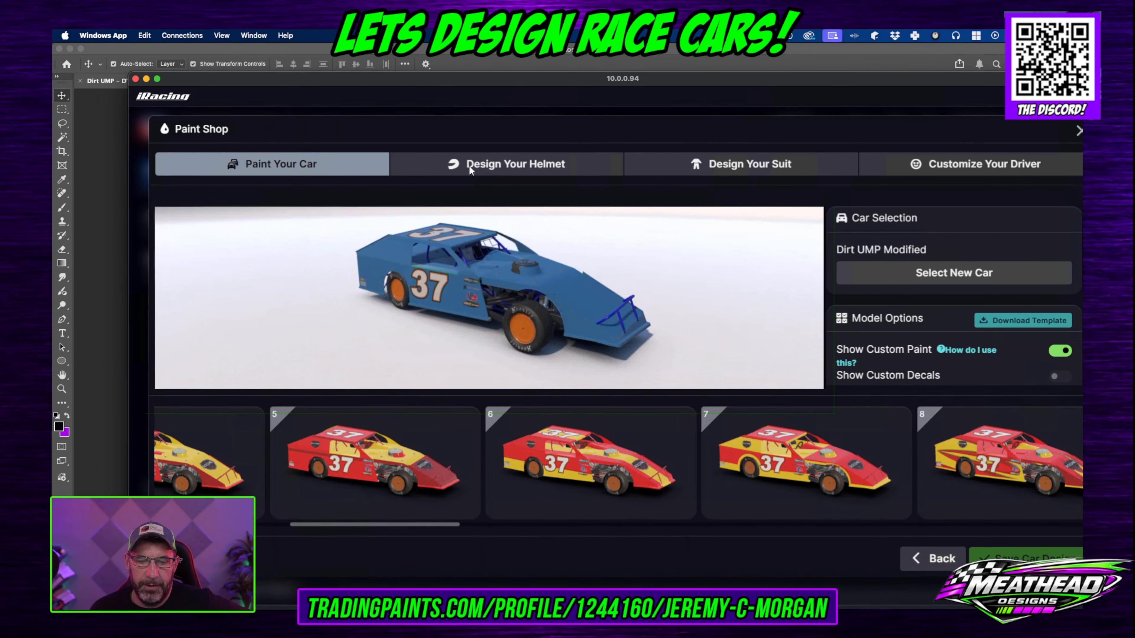
left_click_drag(528, 294, 592, 255)
scroll(487, 298, "up", 5)
scroll(490, 293, "up", 3)
scroll(596, 262, "down", 5)
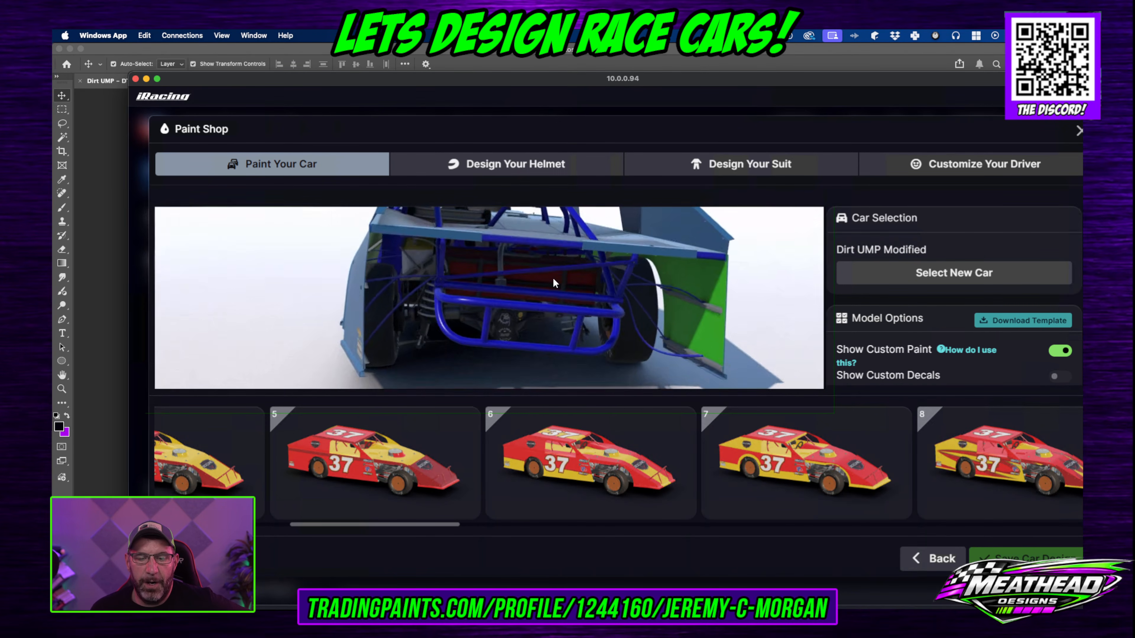
left_click_drag(500, 289, 769, 304)
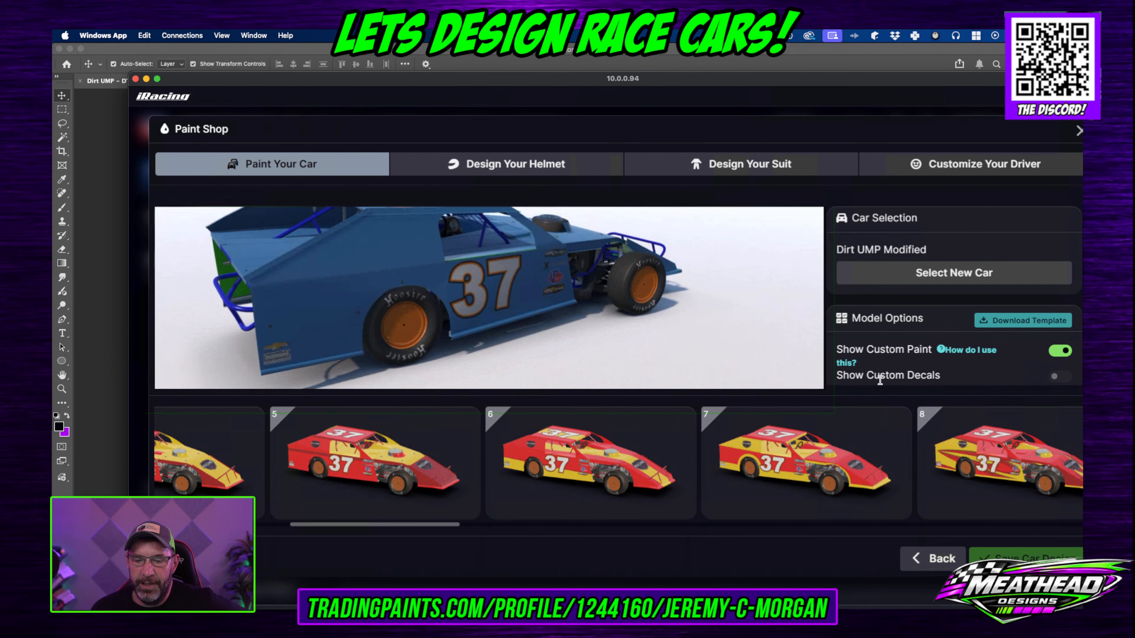
scroll(944, 329, "down", 5)
scroll(991, 331, "down", 5)
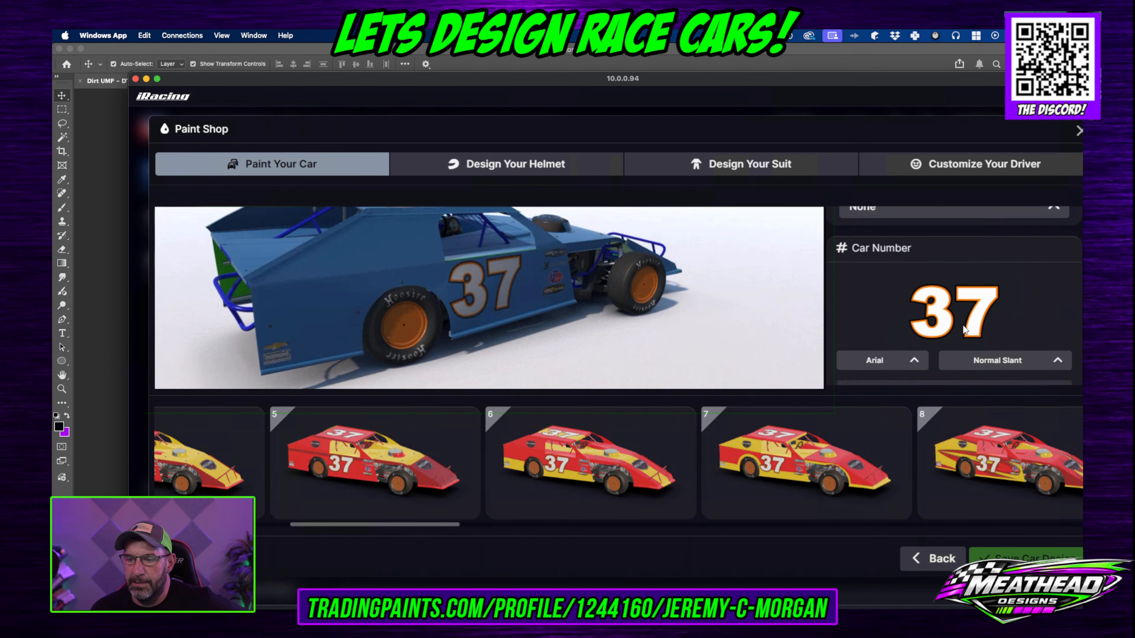
left_click_drag(735, 315, 668, 281)
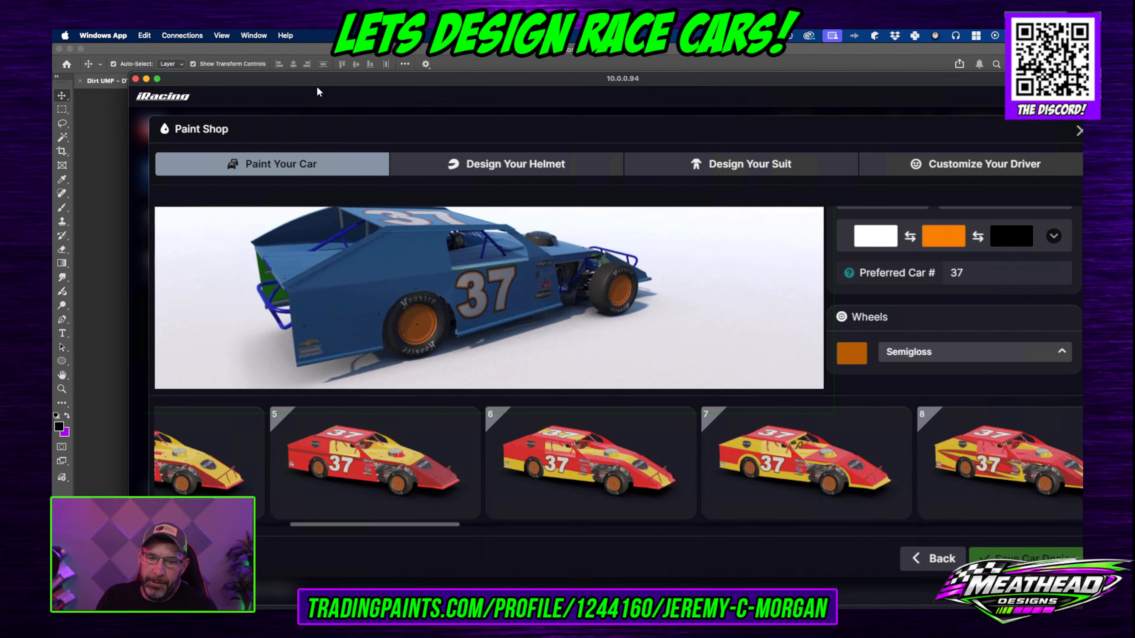
Step: Minimize the remote desktop window, return to Photoshop and select the Base Color layer of the livery
left_click(146, 79)
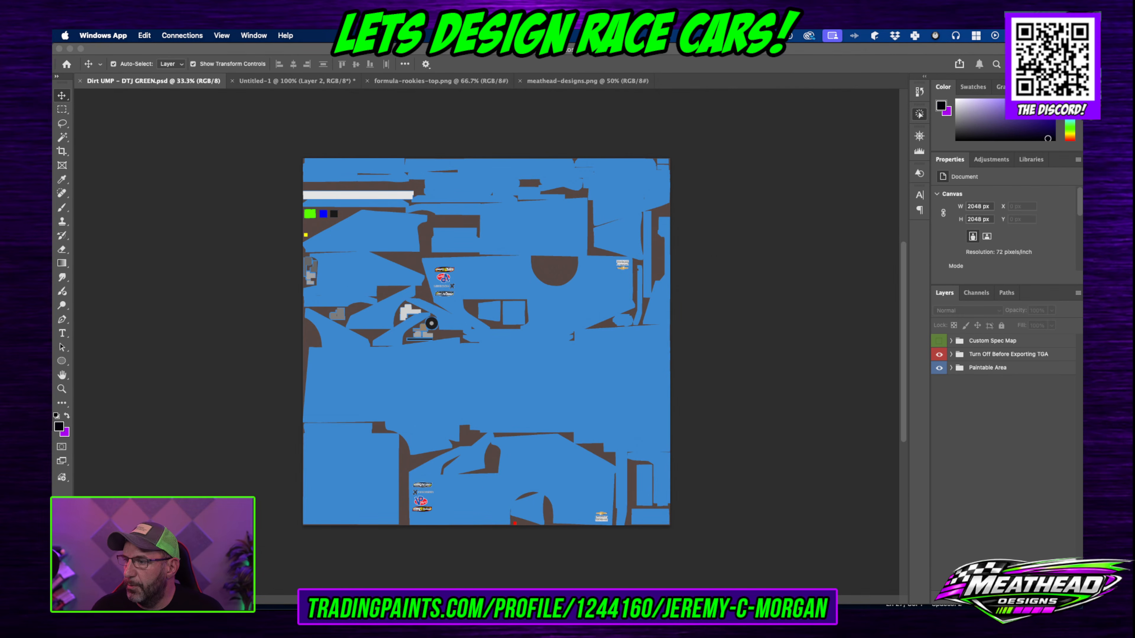
key("super+Tab")
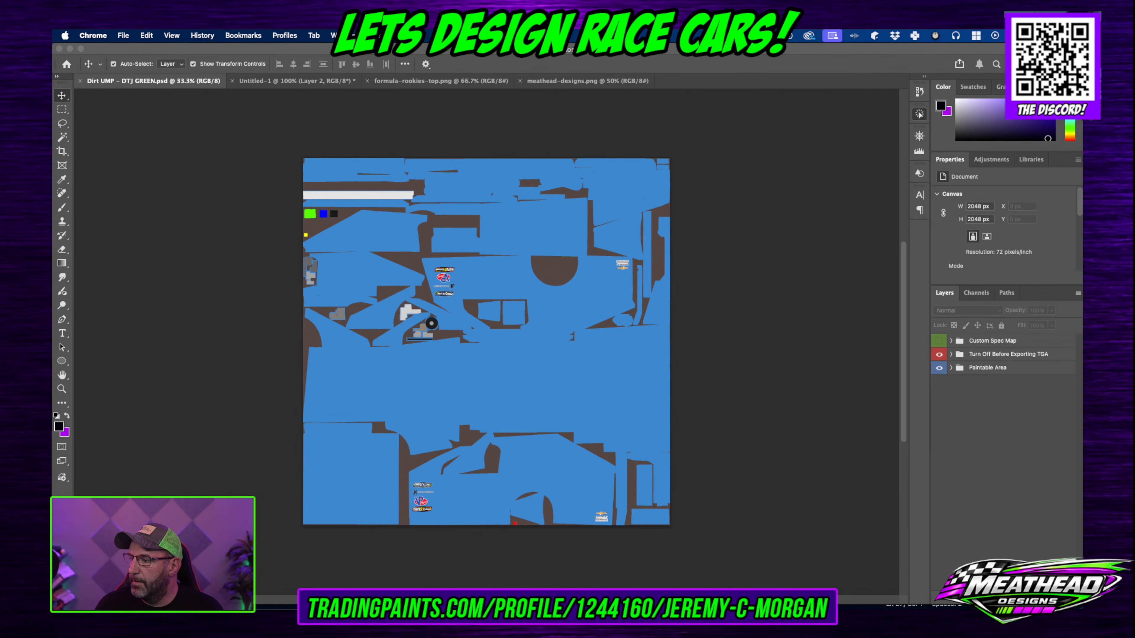
key("super+Tab")
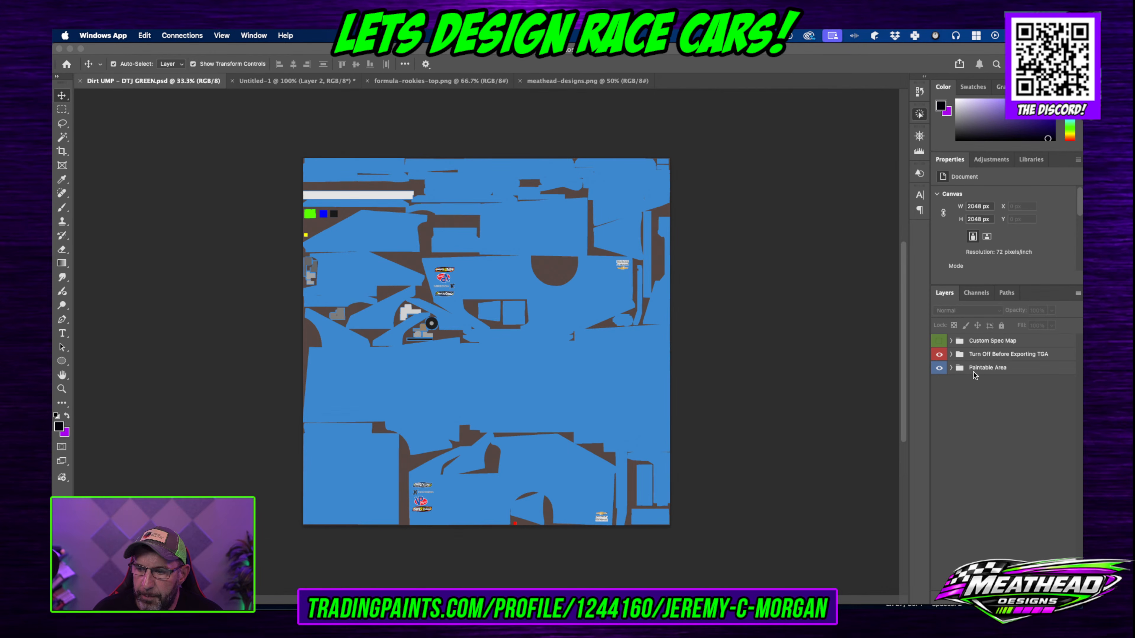
left_click(953, 371)
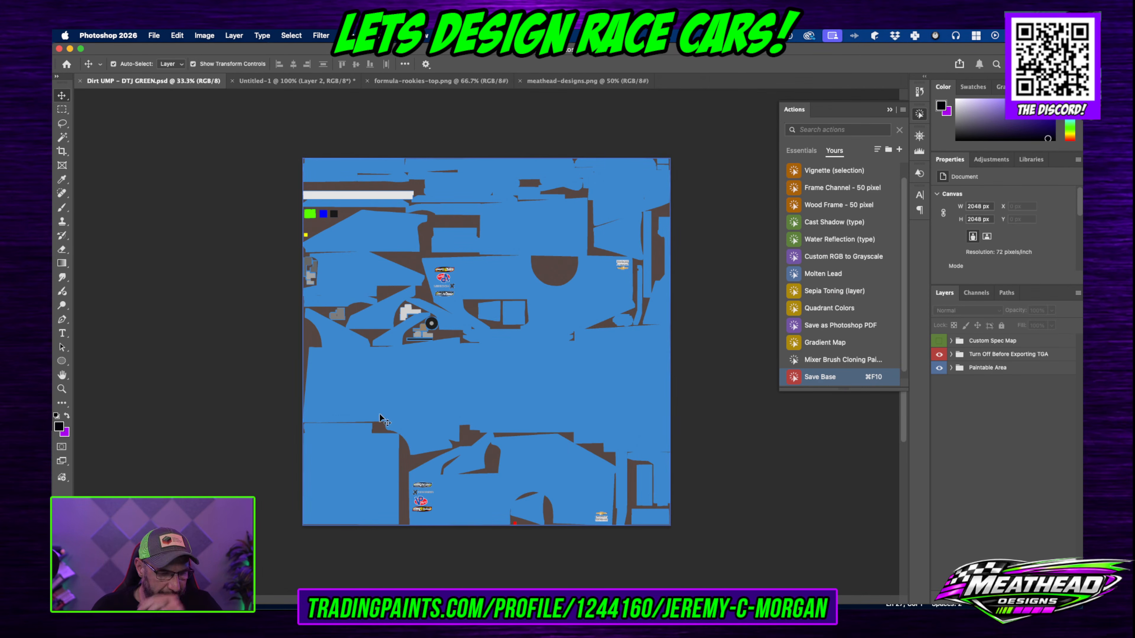
left_click(580, 400)
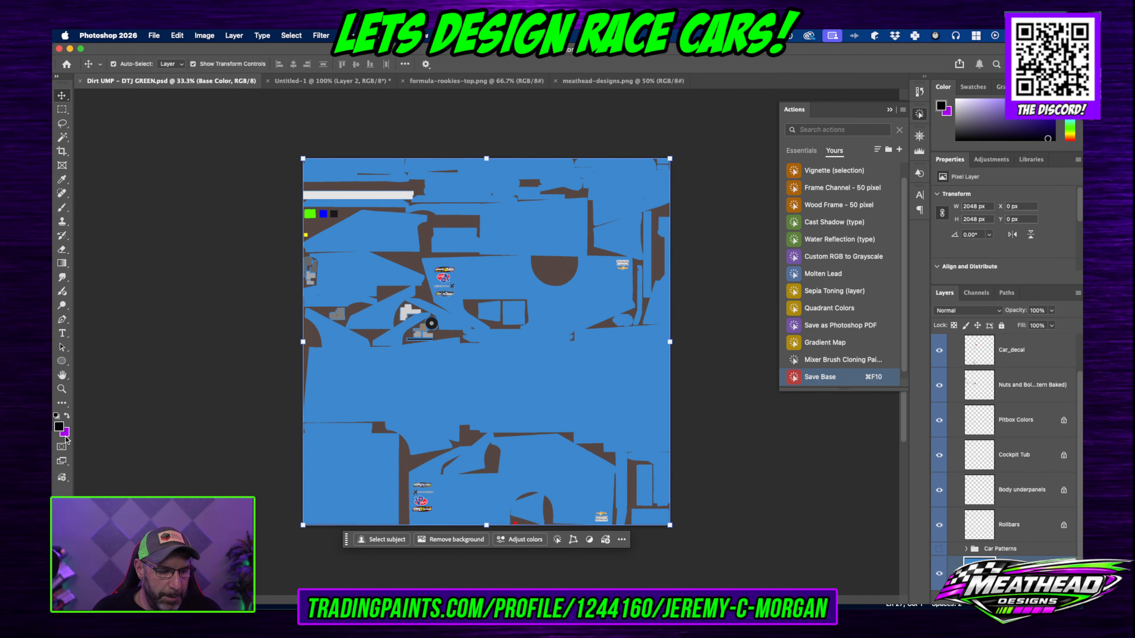
left_click(66, 431)
left_click(176, 92)
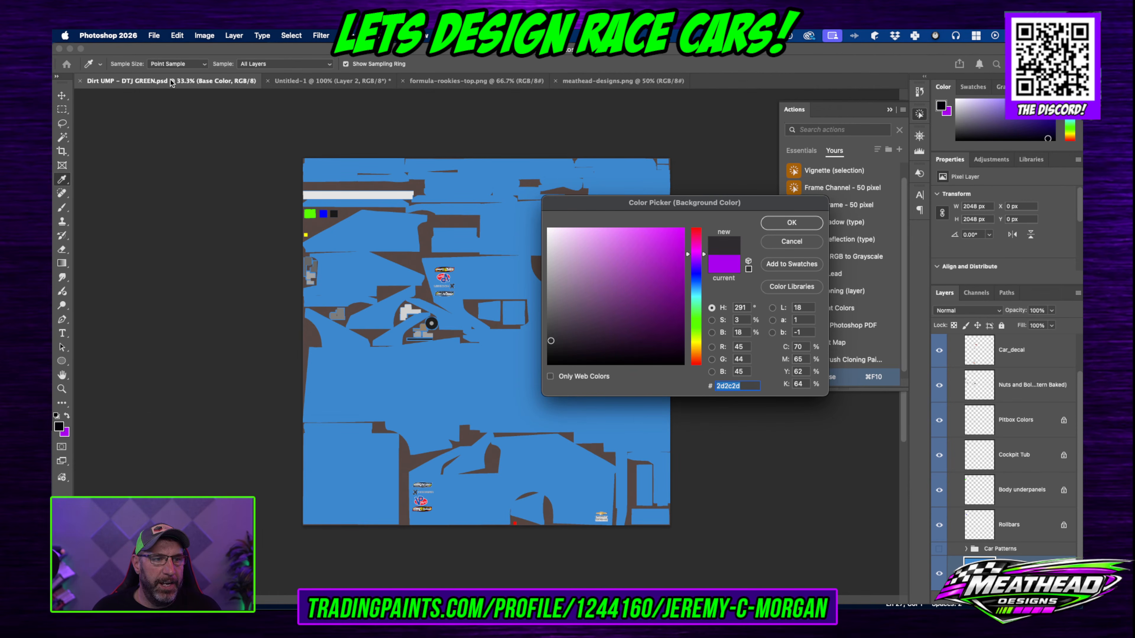
left_click(807, 243)
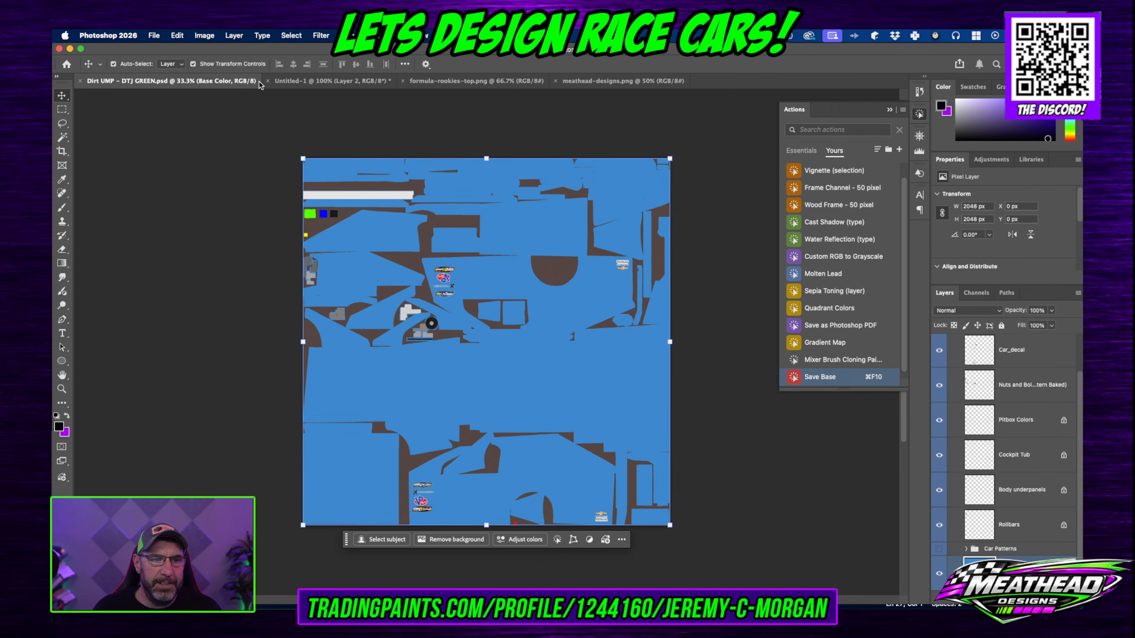
Step: Close the Untitled-1 document without saving its changes, leaving the Formula Rookies logo image open
left_click(297, 82)
left_click(477, 81)
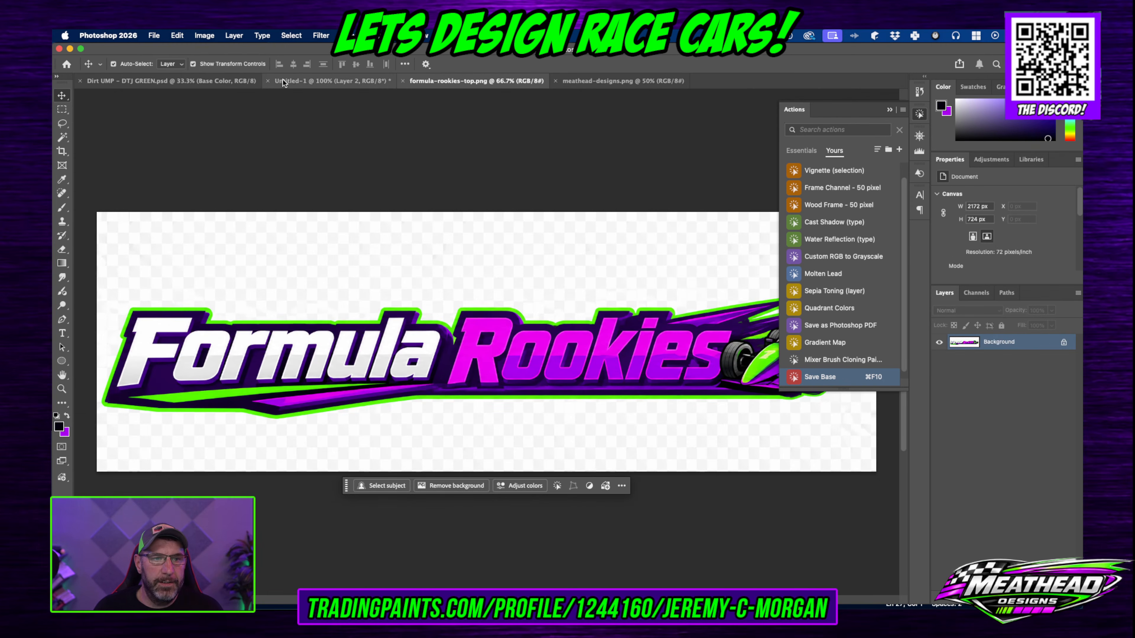
left_click(267, 81)
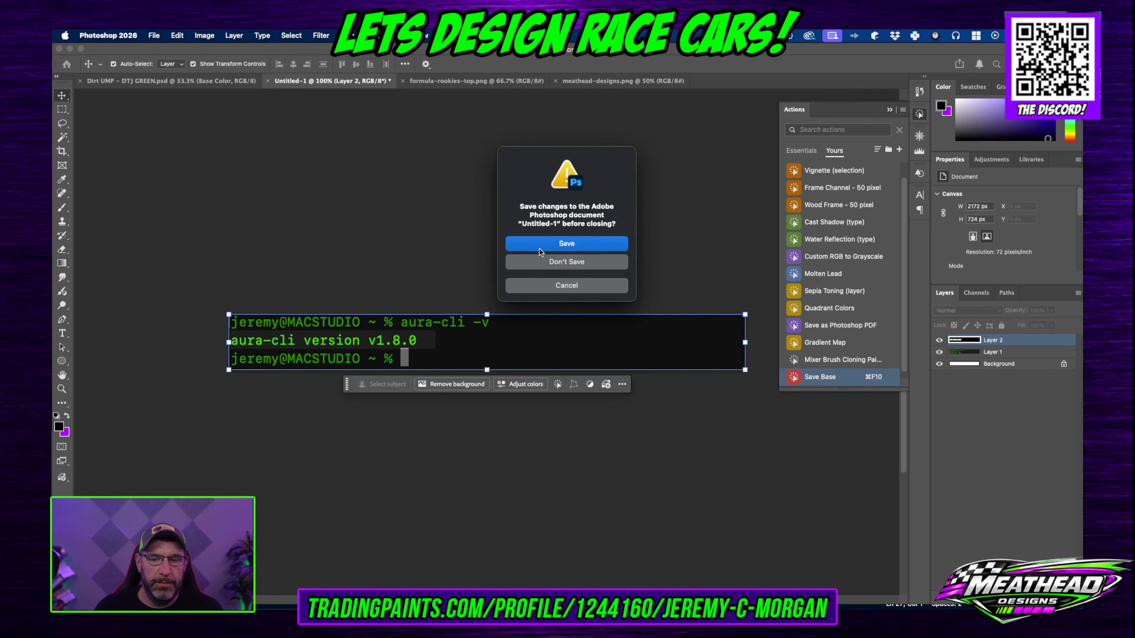
left_click(564, 263)
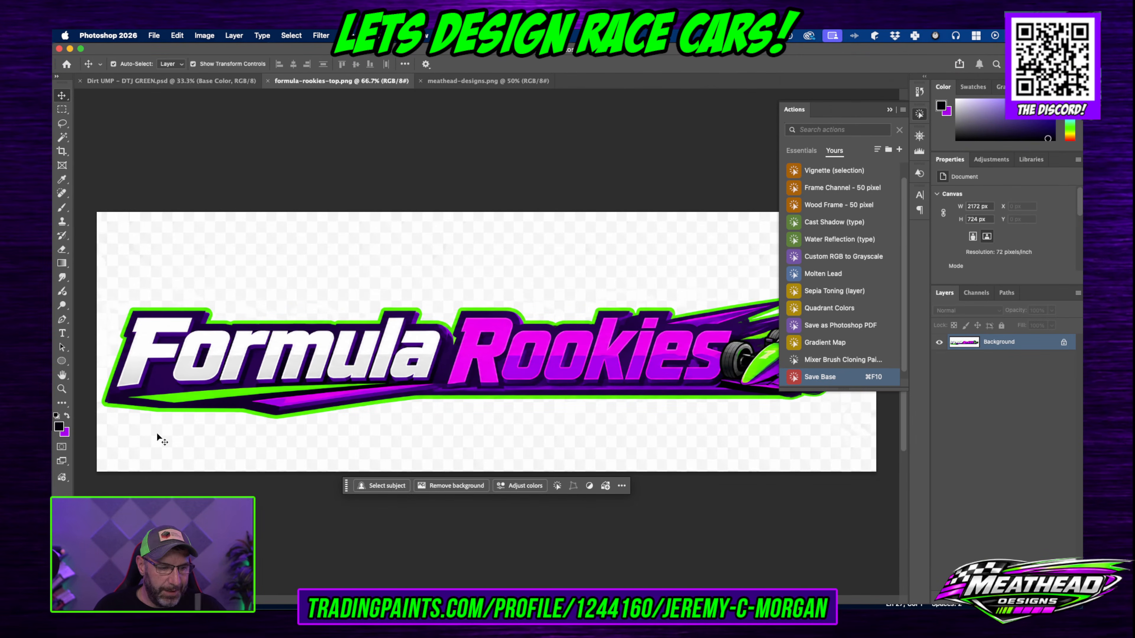
Step: Set the background color to purple #ab01f0 by sampling it from the Rookies lettering in the logo
left_click(66, 432)
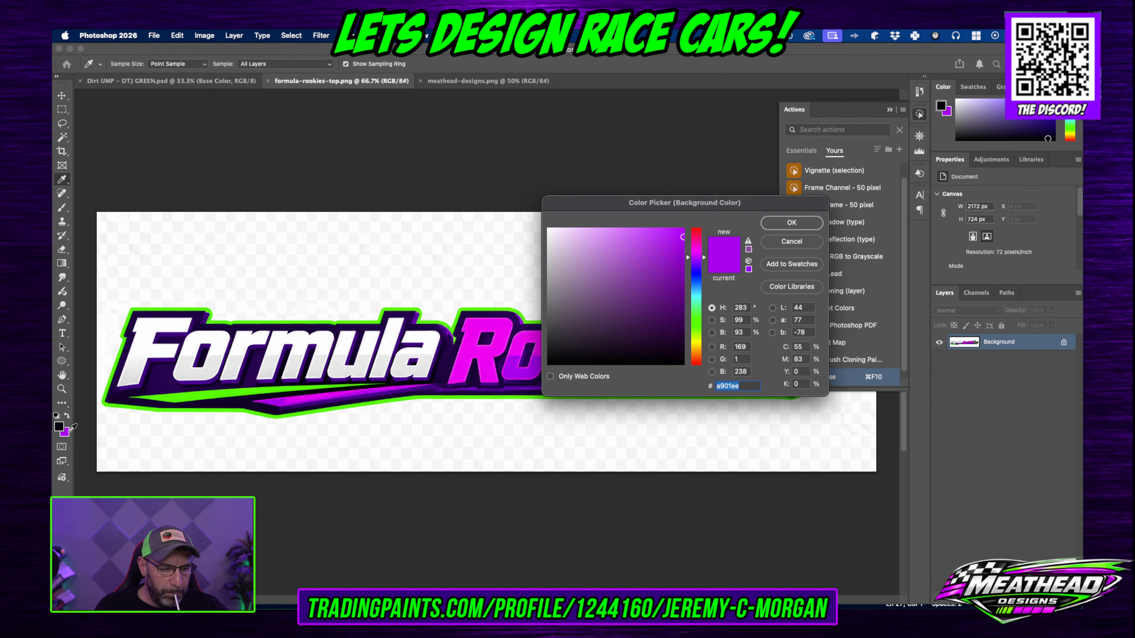
left_click(519, 369)
left_click_drag(518, 371, 512, 369)
left_click(788, 228)
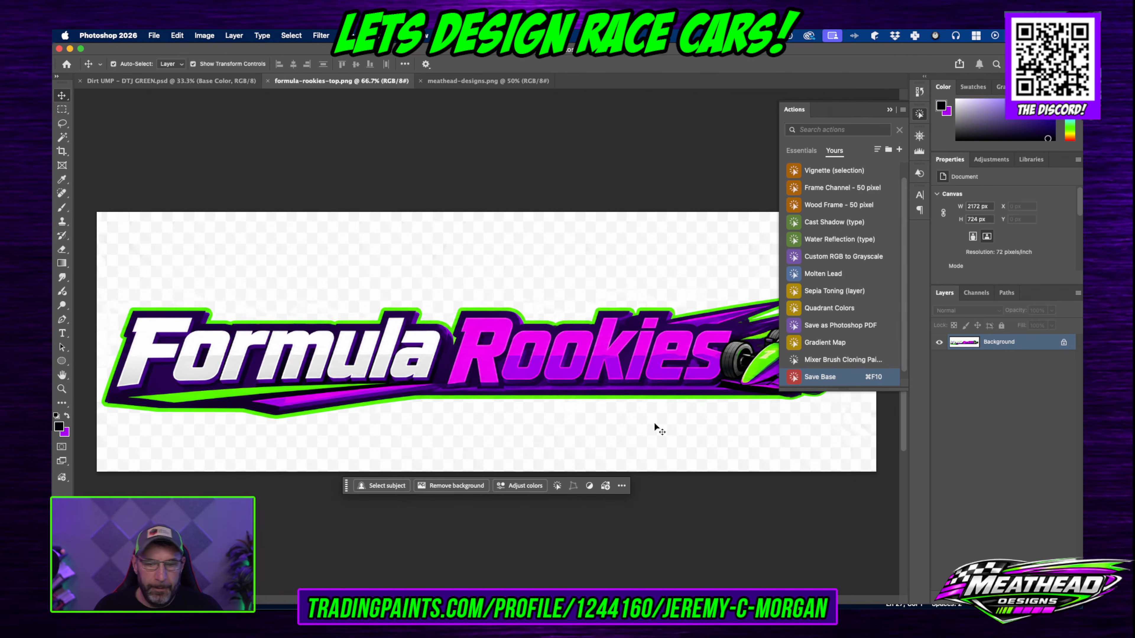
Step: Sample the logo's green as the foreground color and adjust it to R 0, G 255, B 0
left_click(59, 427)
left_click(213, 391)
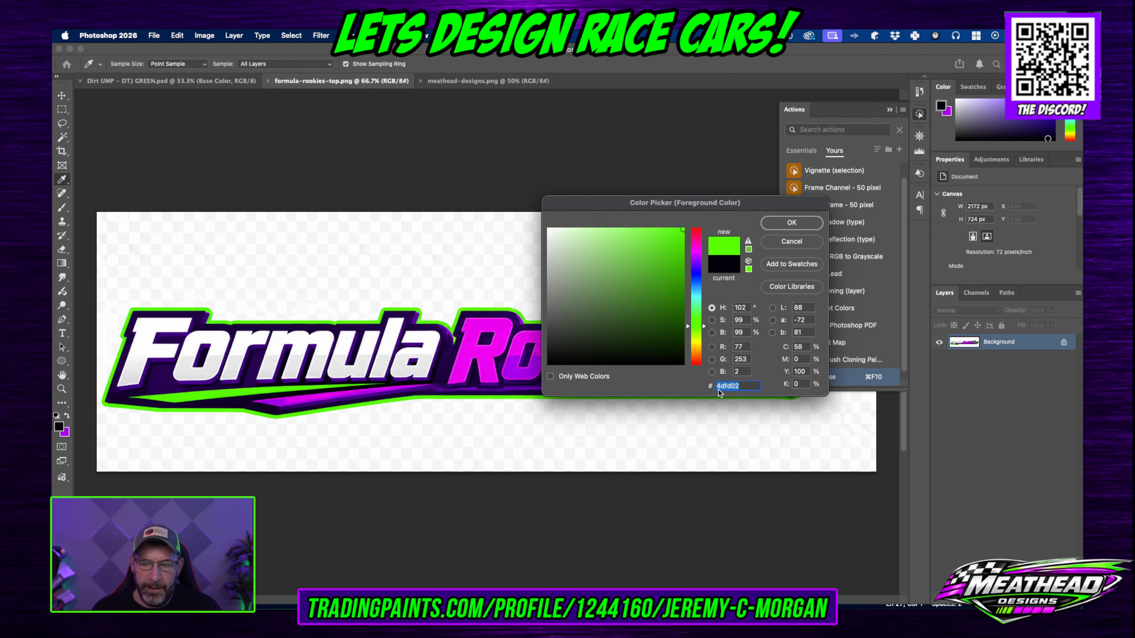
left_click(737, 345)
type("0")
double_click(747, 371)
type("0")
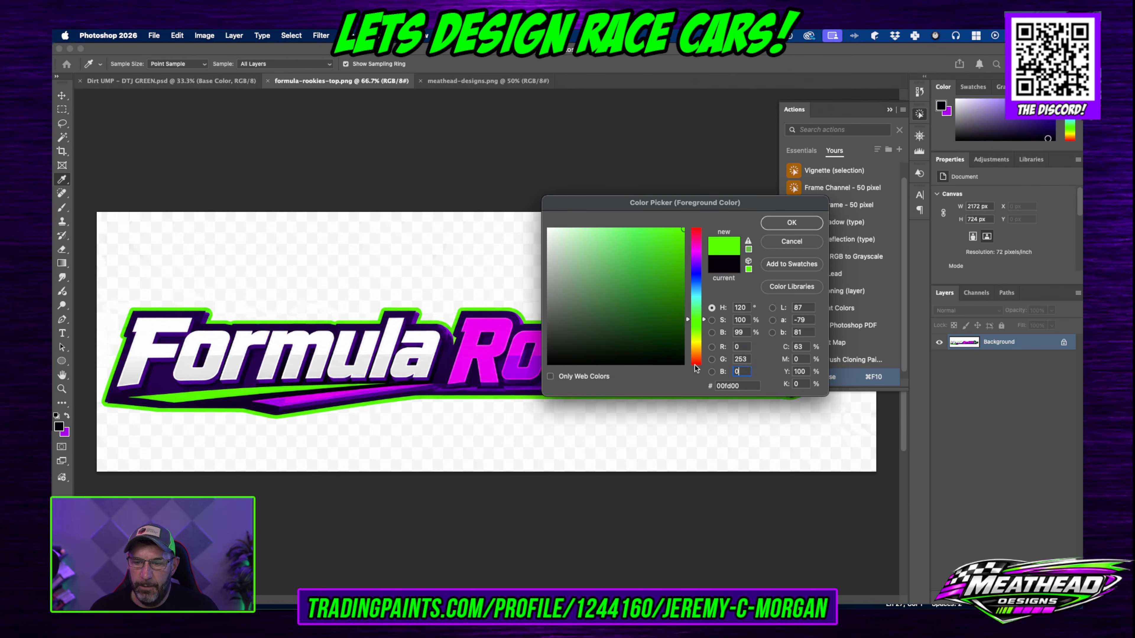
type("2")
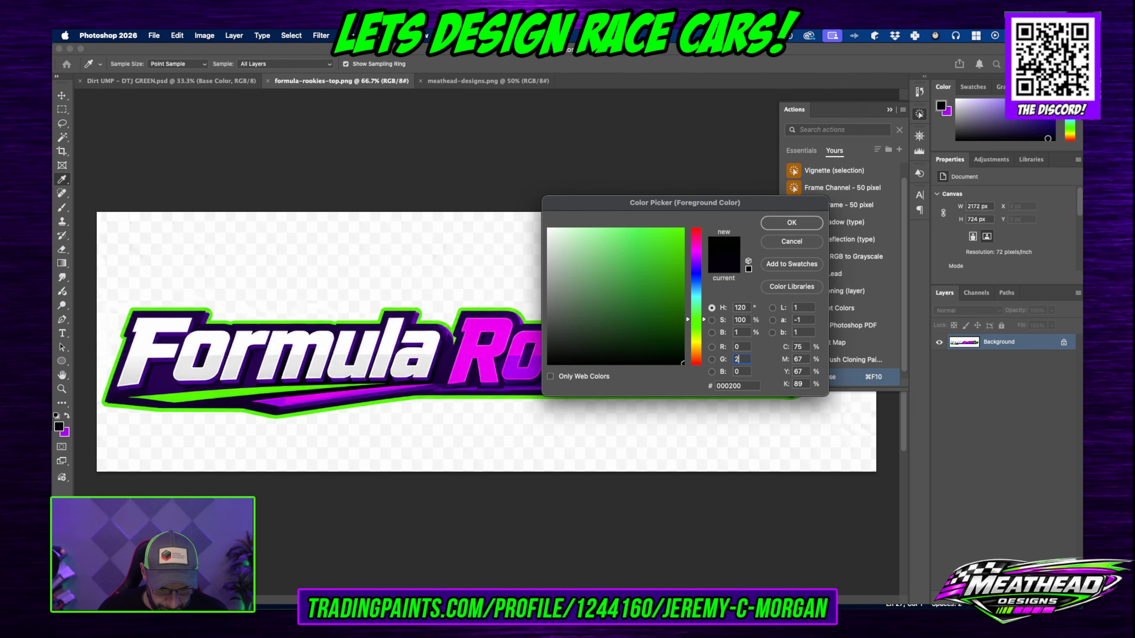
type("55")
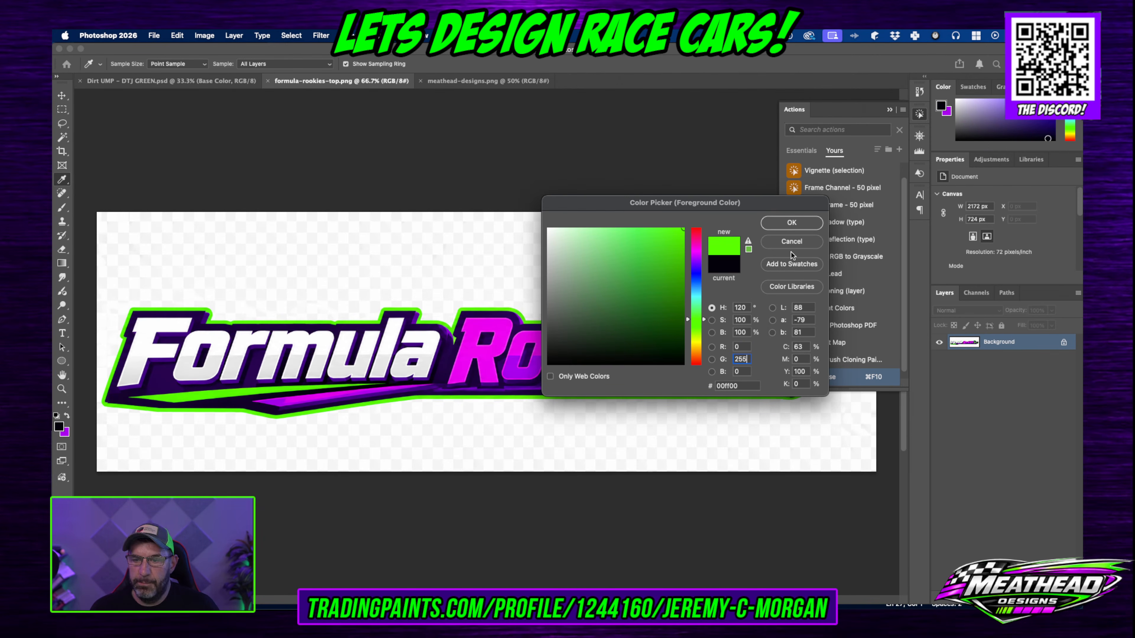
left_click(796, 225)
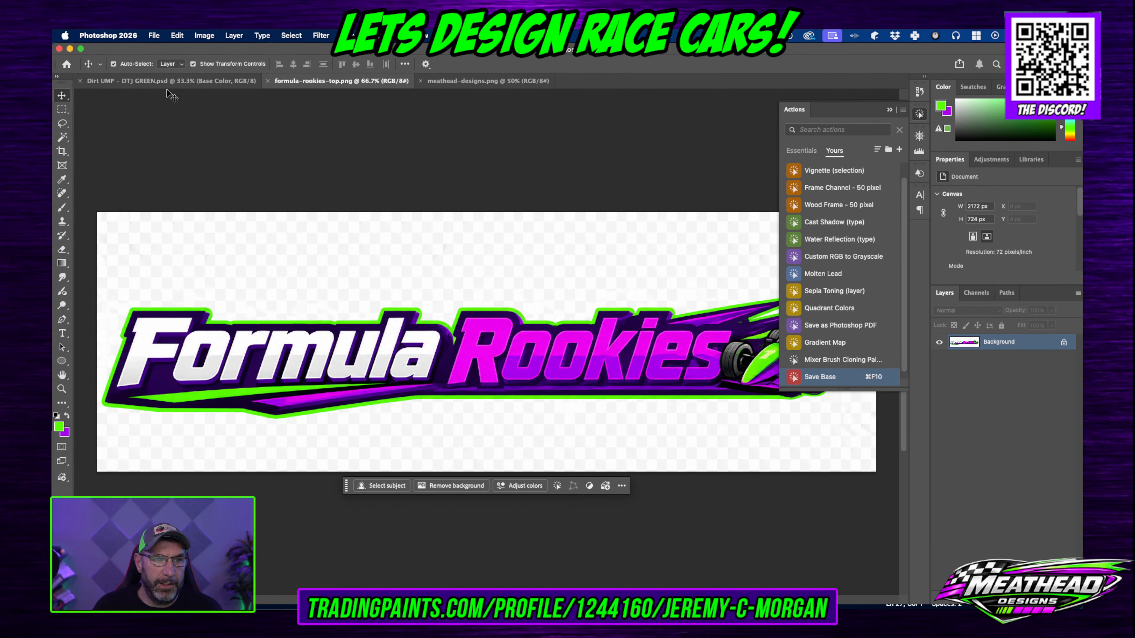
Step: Return to the Dirt UMP livery document, collapse the Actions list and put the Base Color layer in a group named Base
left_click(169, 81)
left_click(889, 110)
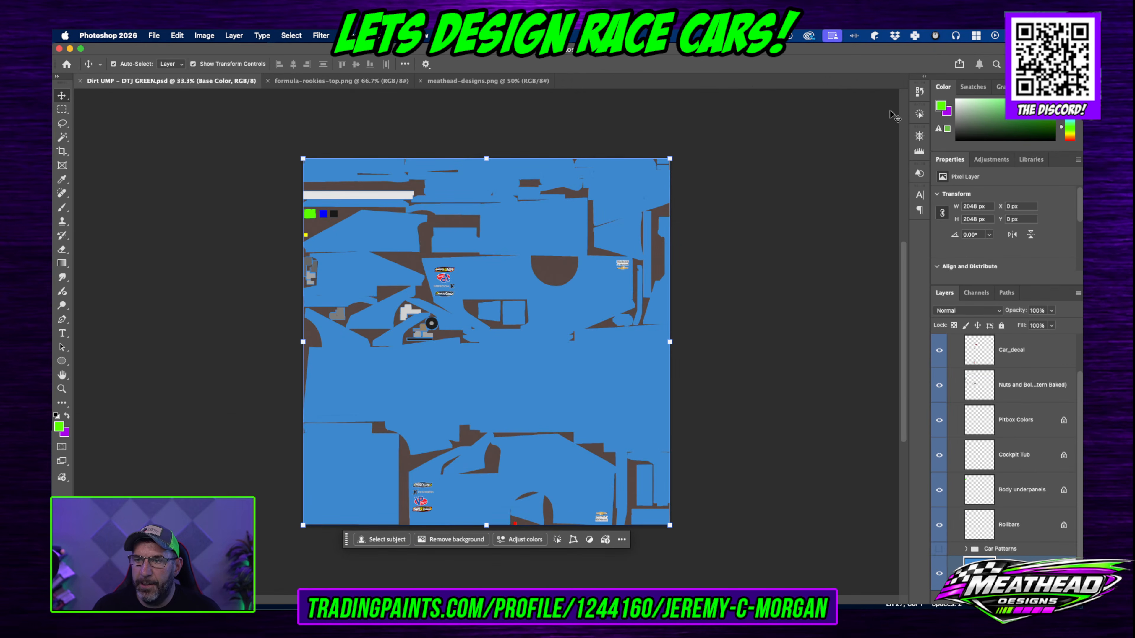
left_click(1050, 517)
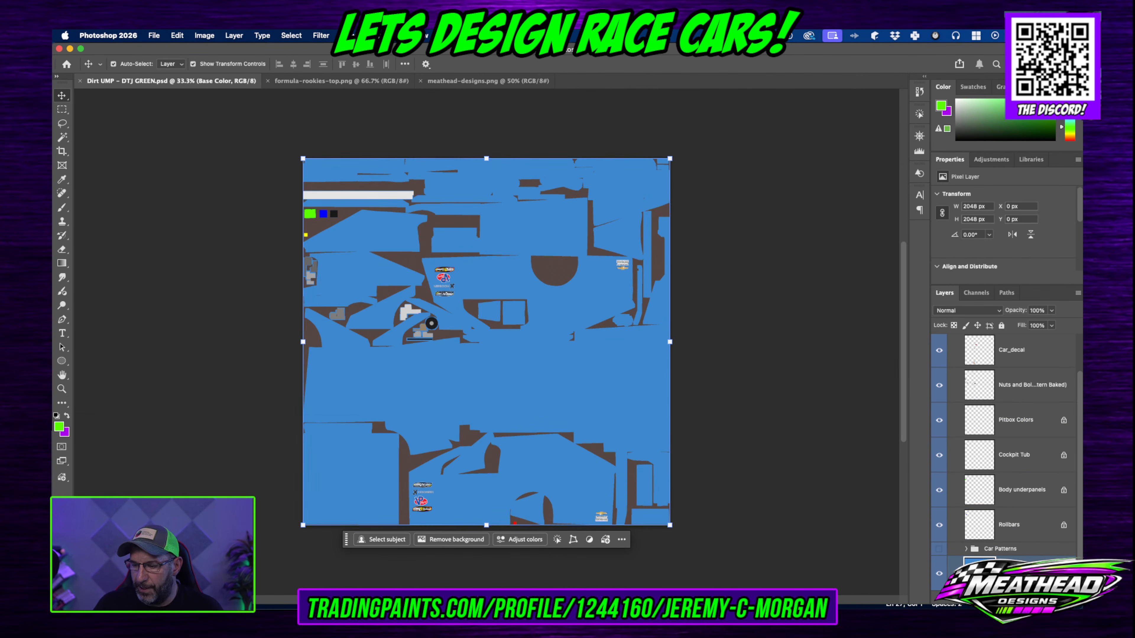
key("super+g")
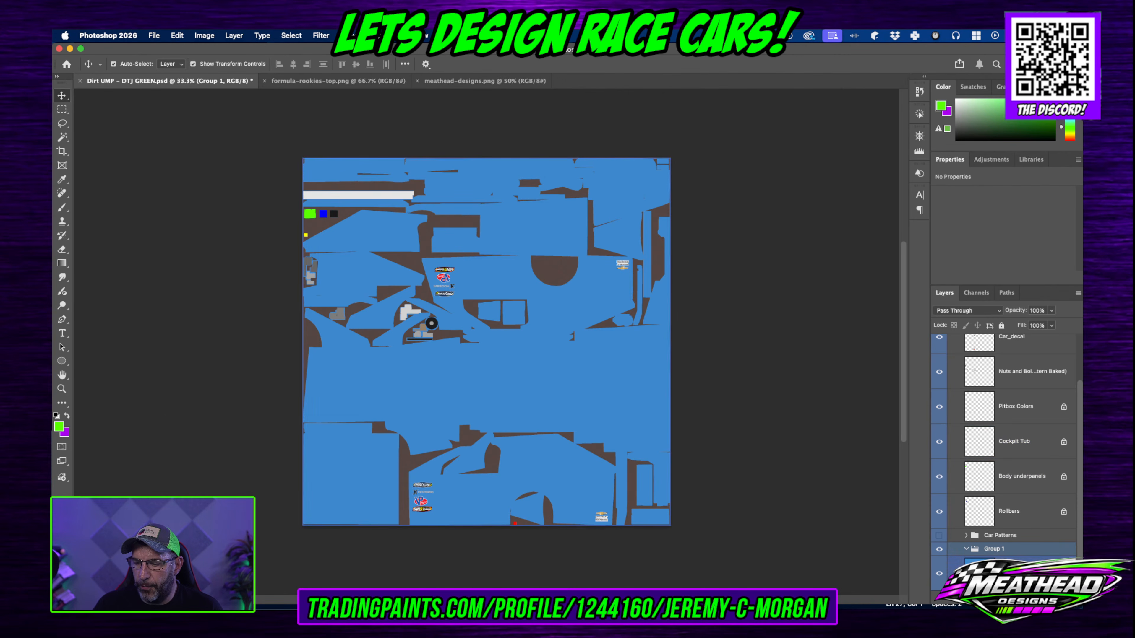
double_click(996, 549)
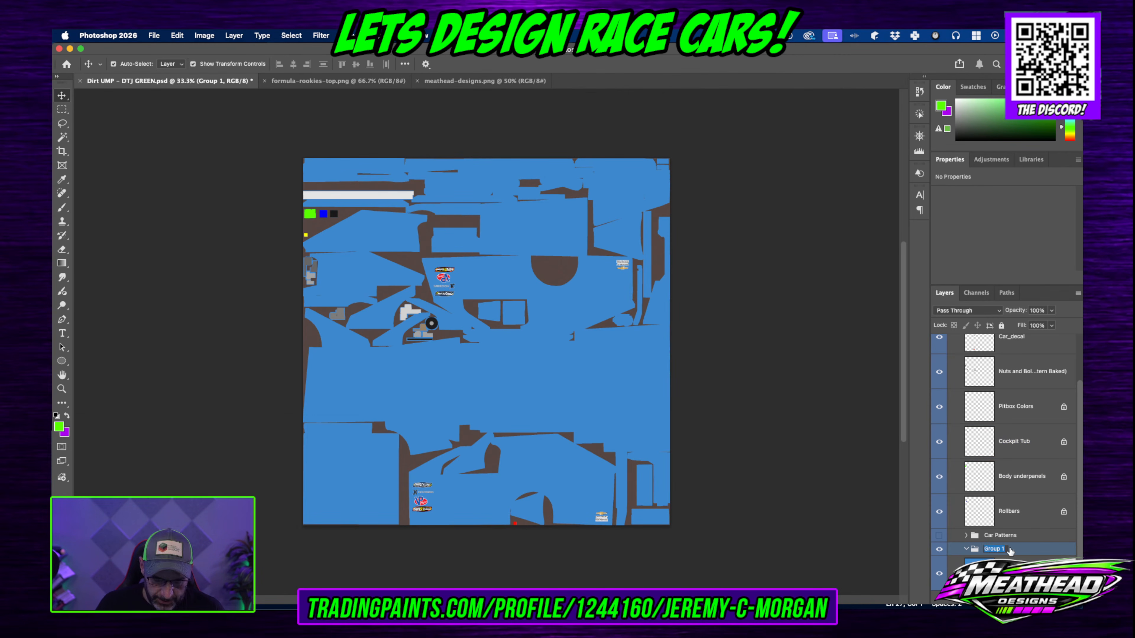
type("Base")
key("Return")
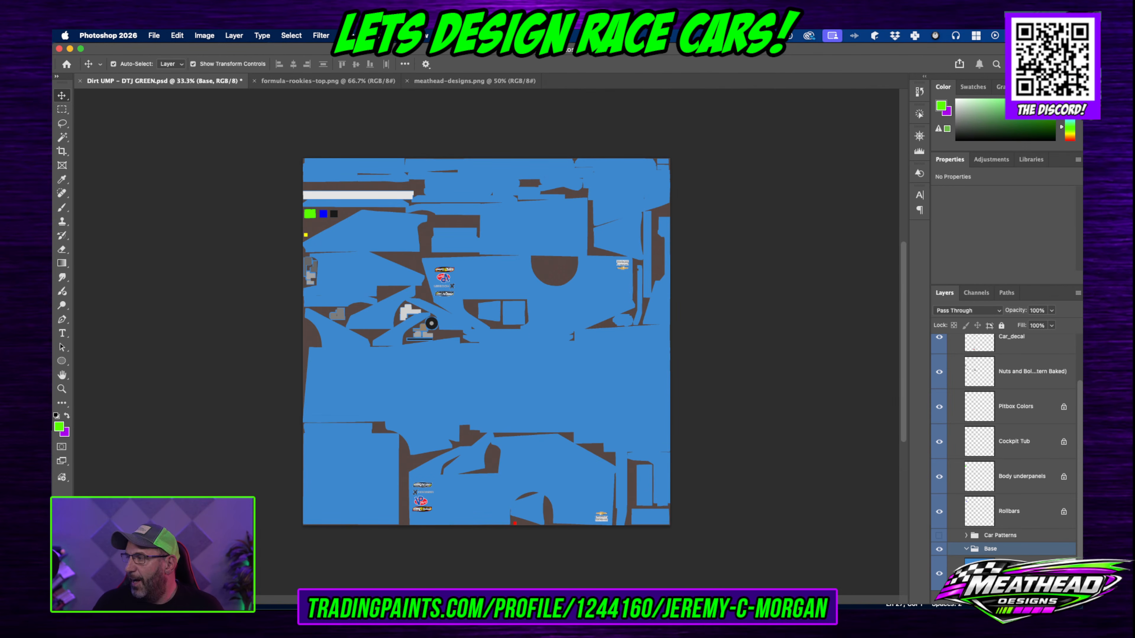
Step: Select the whole canvas on the Base Color layer and fill it with the foreground color
key("super+Tab")
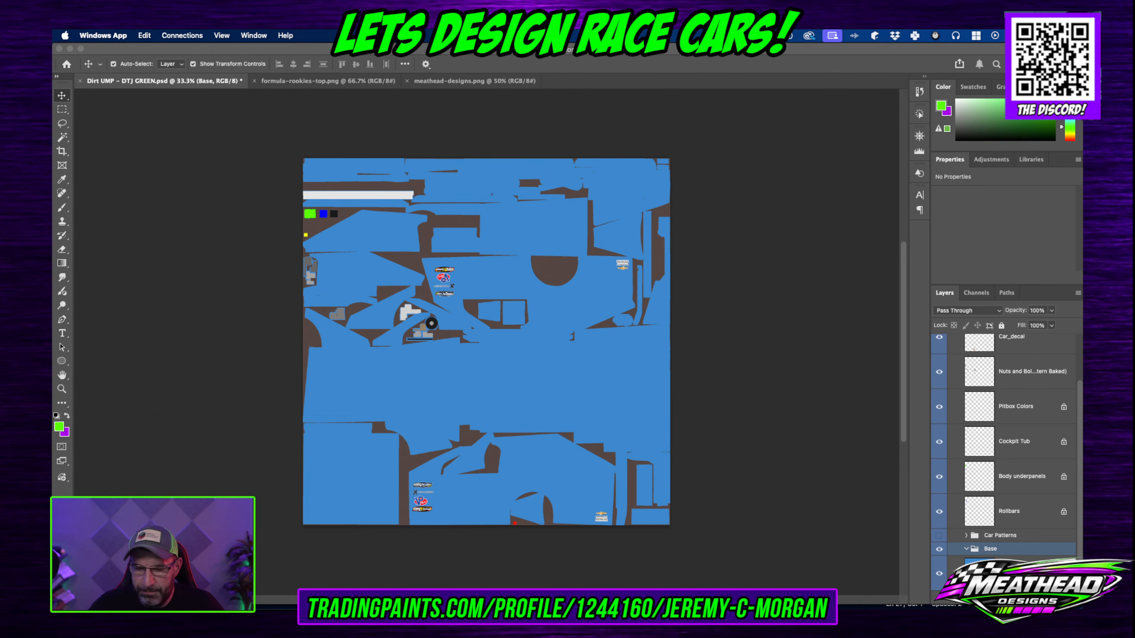
left_click(1019, 573)
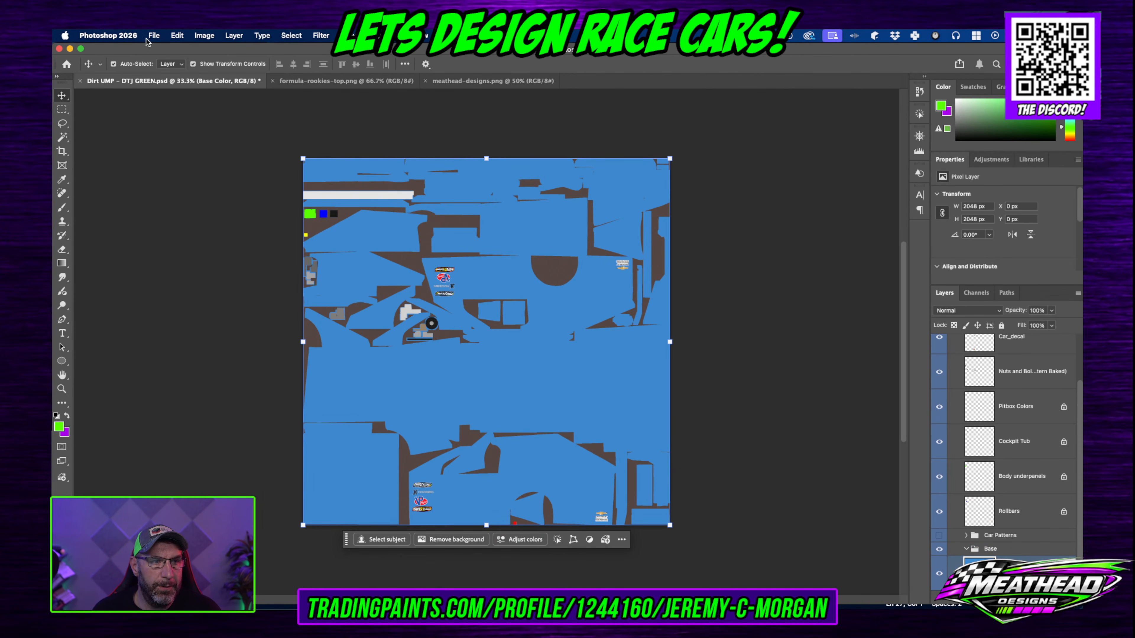
left_click(291, 35)
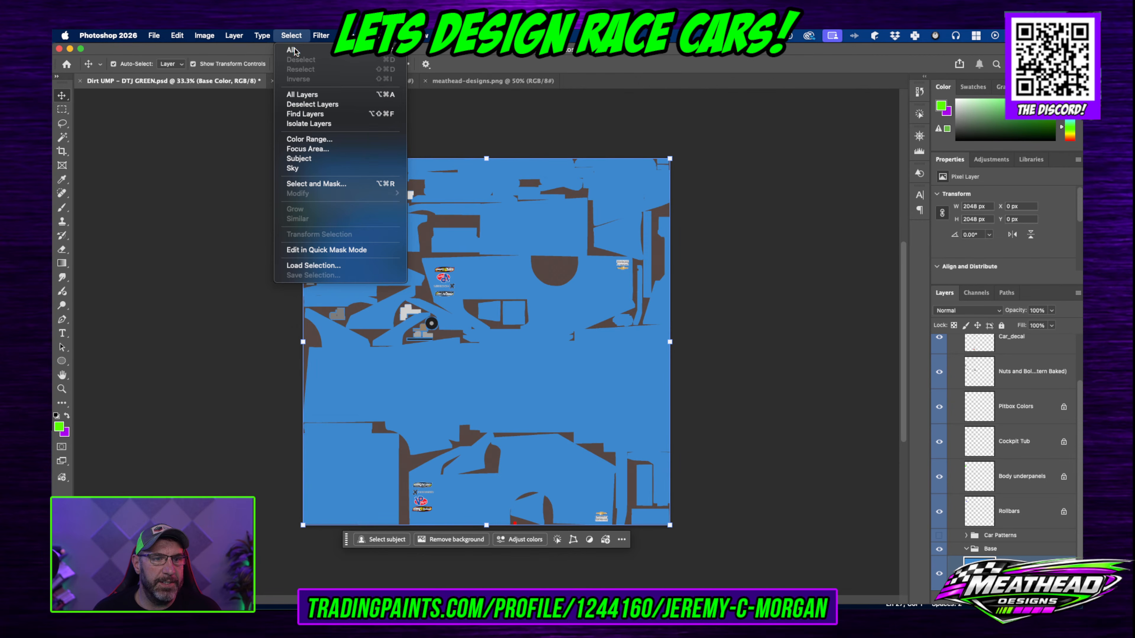
left_click(296, 44)
left_click(178, 36)
left_click(206, 203)
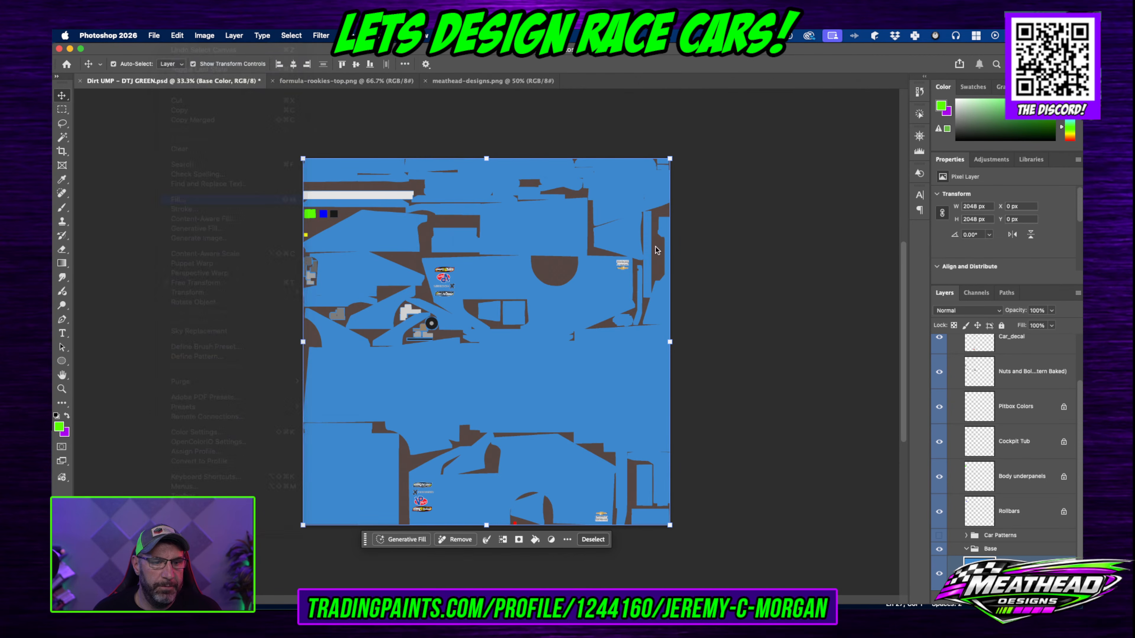
left_click(560, 250)
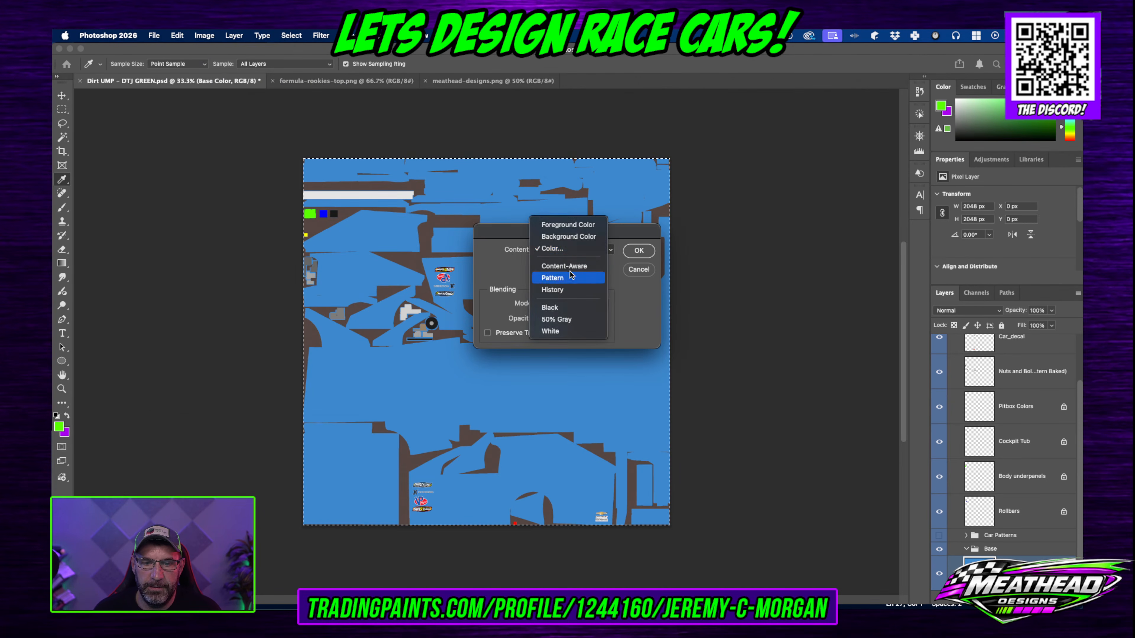
left_click(567, 224)
left_click(639, 250)
key("v")
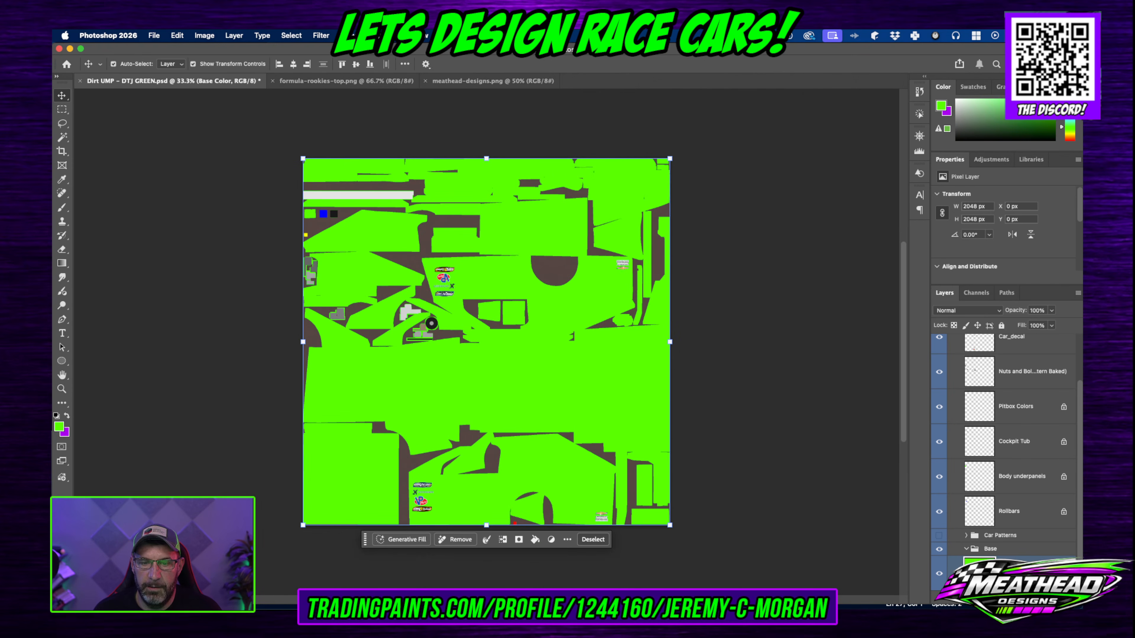
Step: Deselect the layers, save the livery document and export the updated livery for the iRacing preview
left_click(778, 497)
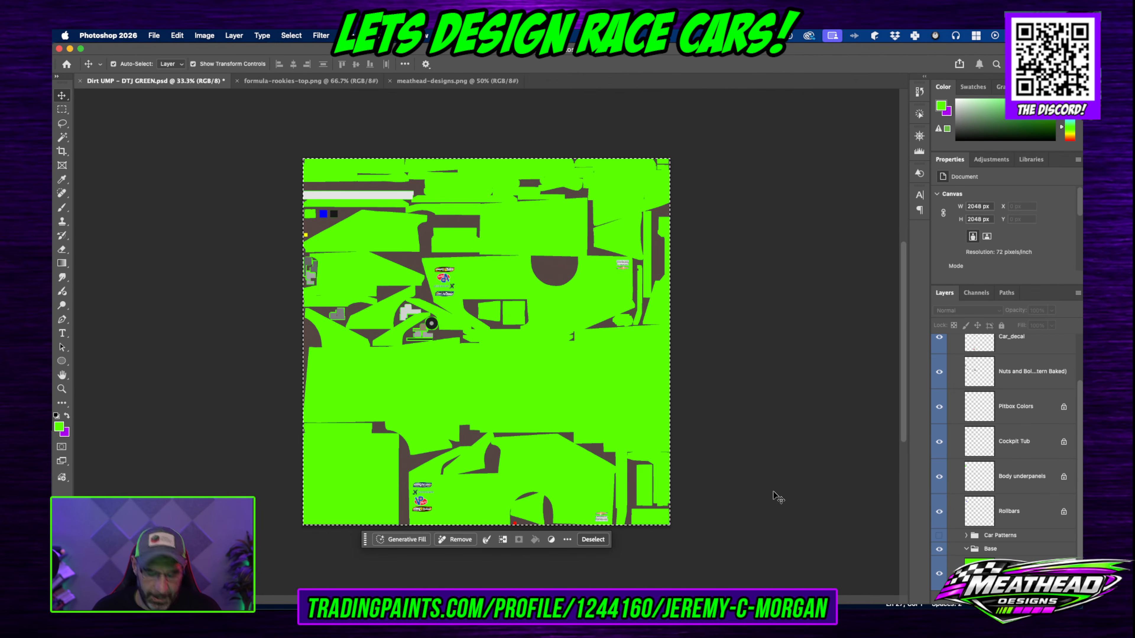
key("cmd+s")
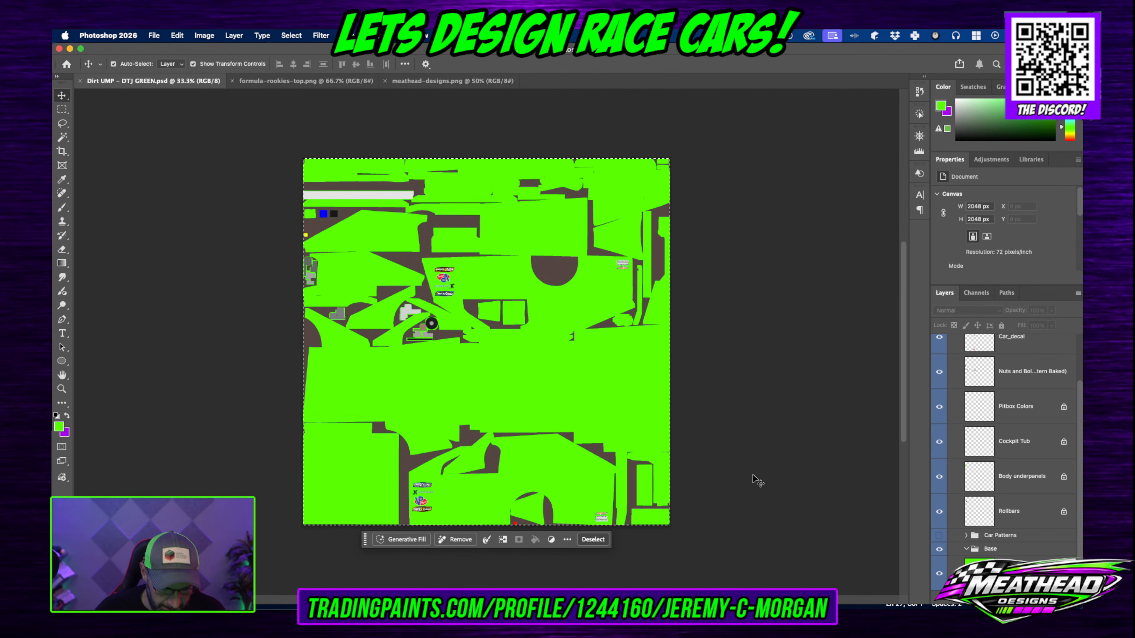
left_click(755, 476)
Step: Switch to the iRacing Paint Shop, enlarge its window and inspect the updated car from the side and rear
key("cmd+Tab")
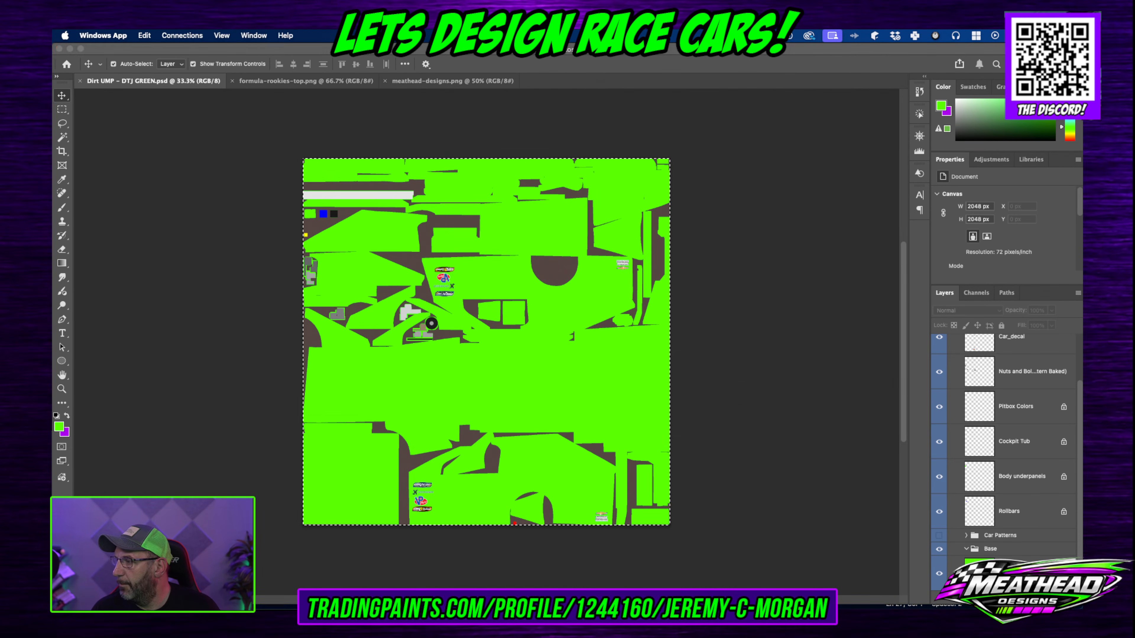
left_click_drag(314, 98, 286, 85)
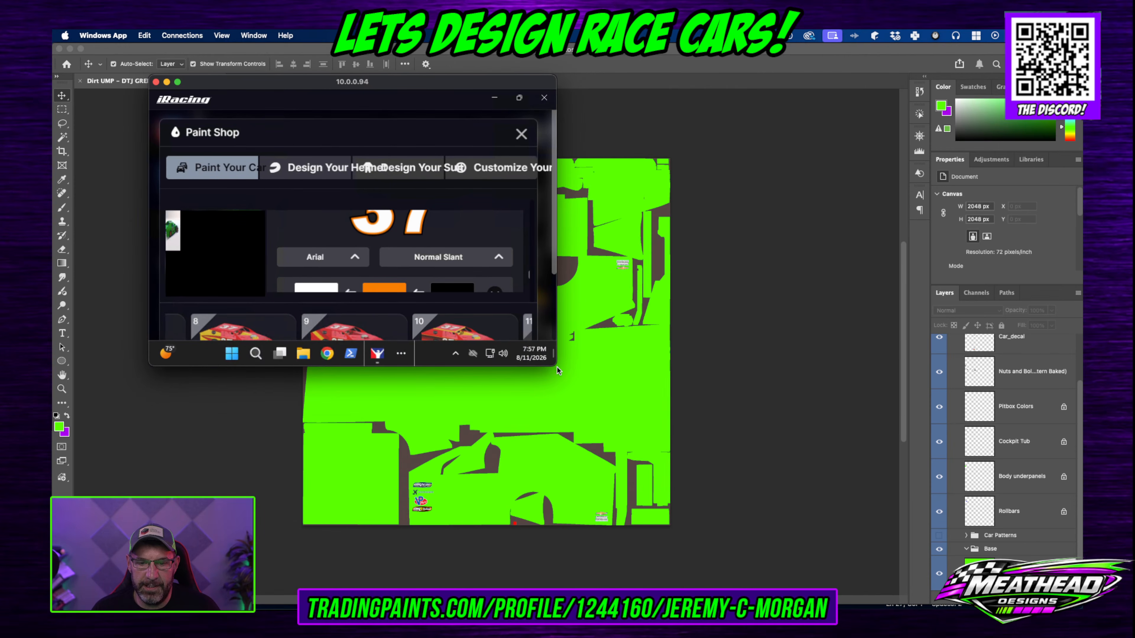
left_click_drag(554, 364, 992, 602)
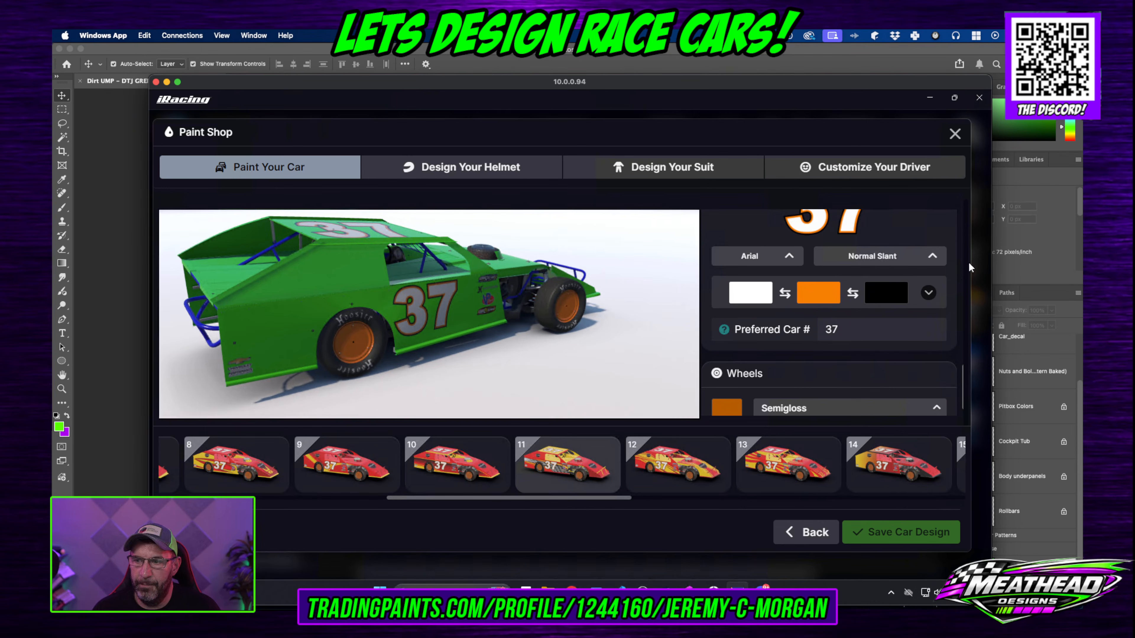
left_click_drag(538, 298, 560, 232)
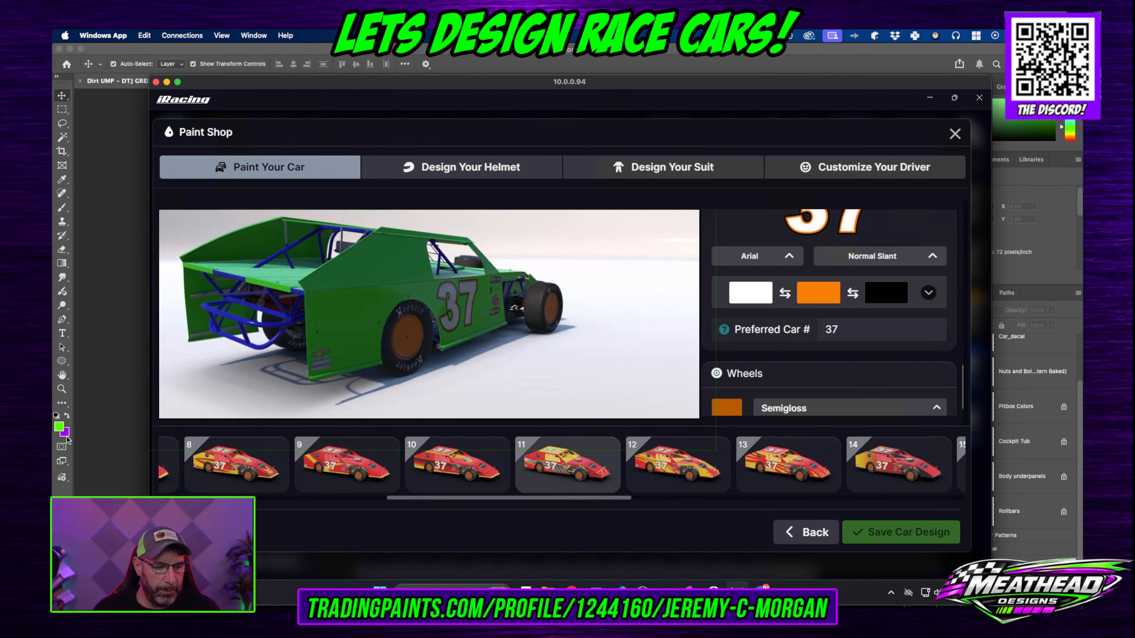
Step: Switch to Photoshop and copy the background color's hex code, leaving the color itself as it is
left_click(65, 432)
left_click(66, 433)
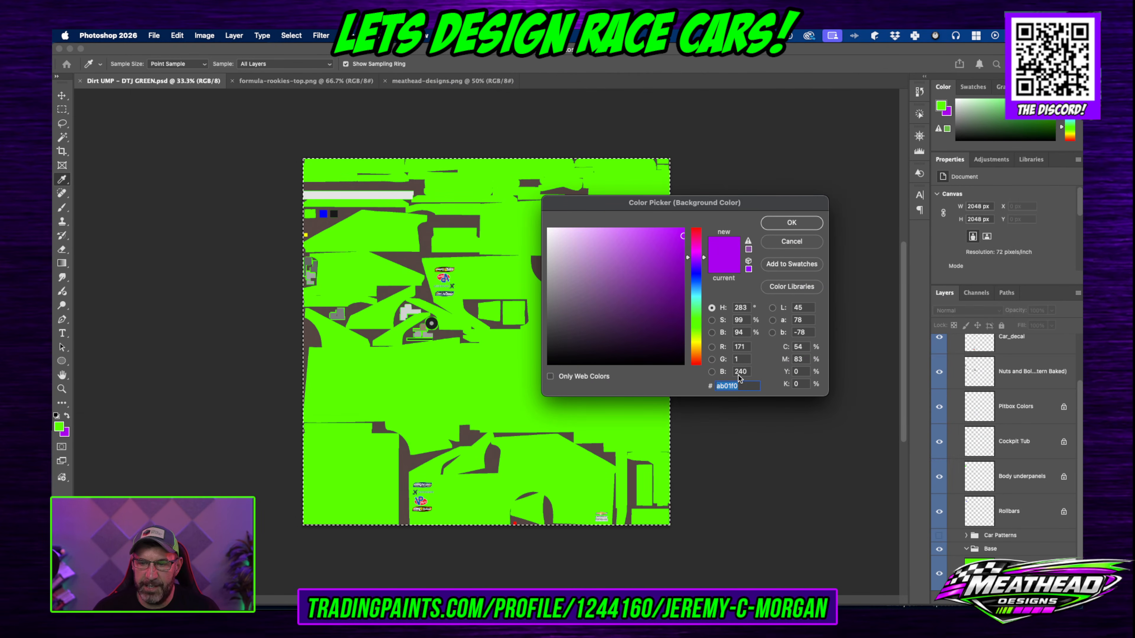
right_click(730, 385)
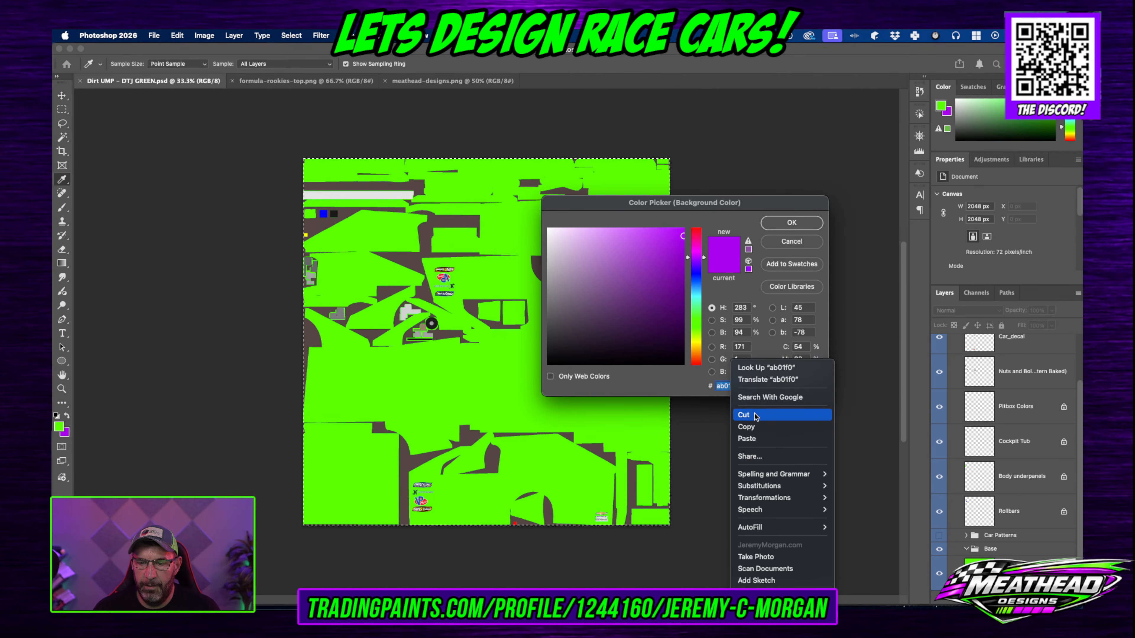
left_click(755, 425)
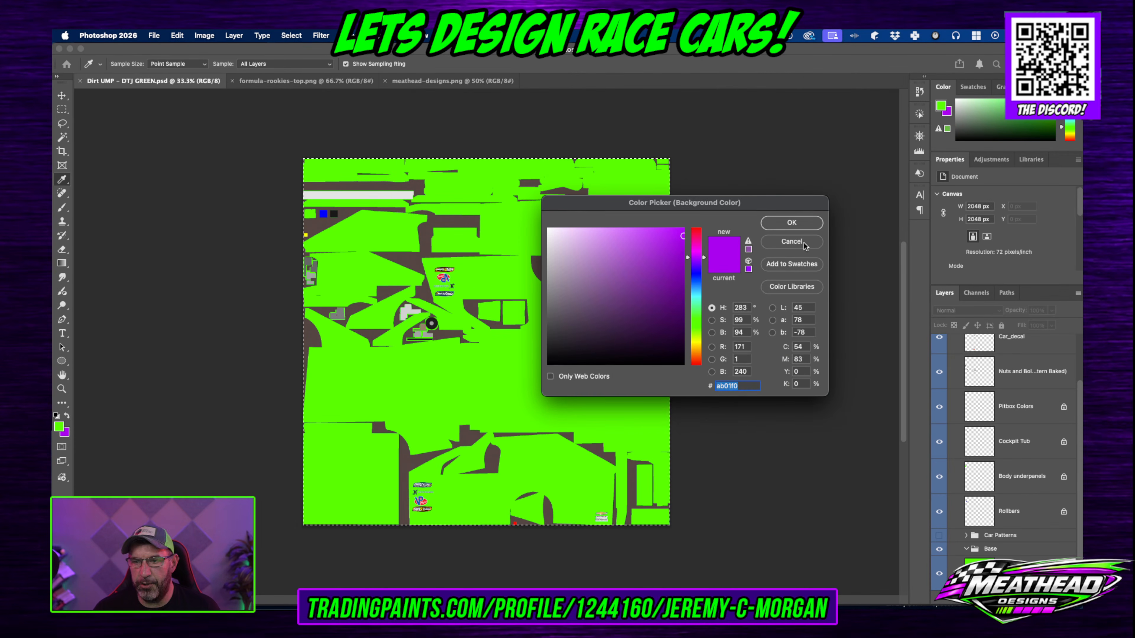
left_click(791, 242)
key("v")
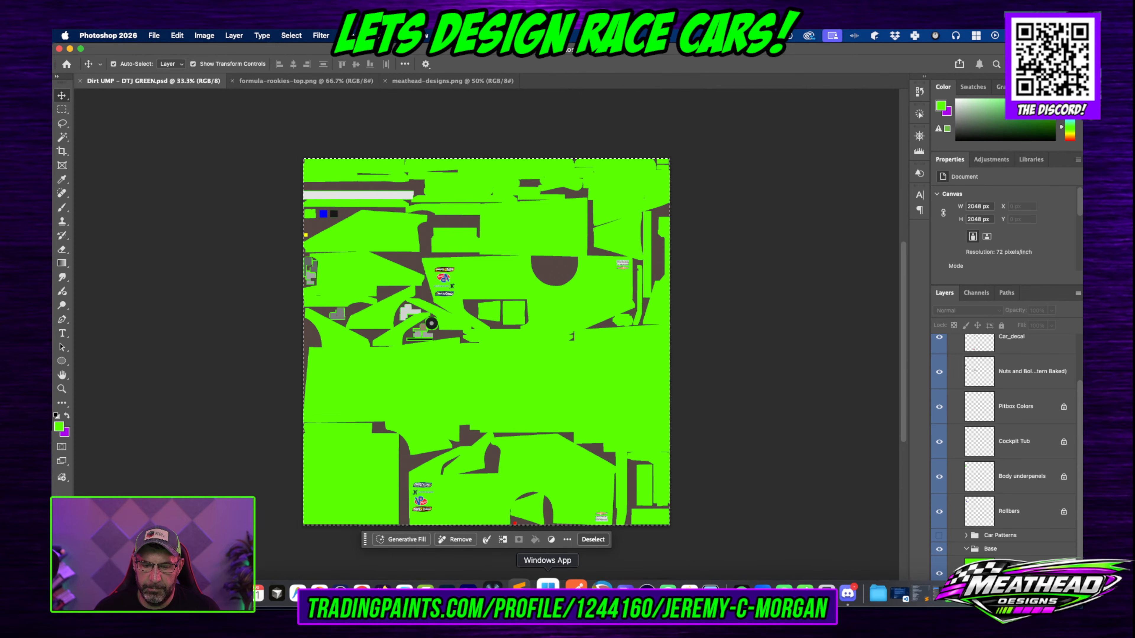
Step: Switch to the iRacing Paint Shop and set the second color of the car number to #AB01F0
left_click(547, 594)
left_click_drag(492, 304, 266, 247)
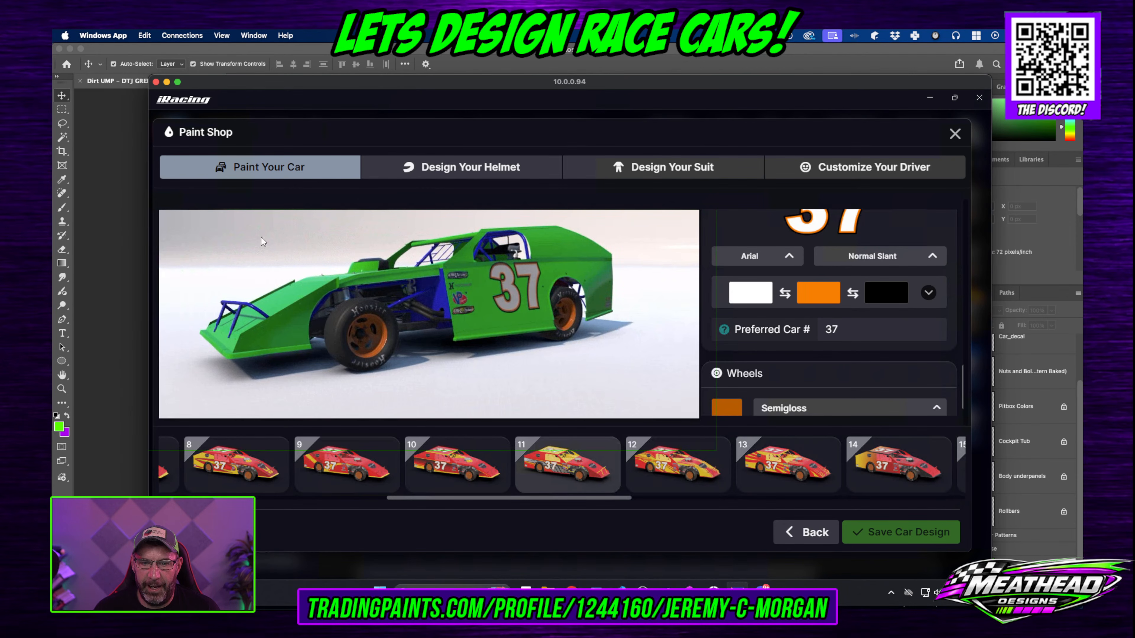
left_click_drag(442, 267, 697, 305)
left_click(812, 288)
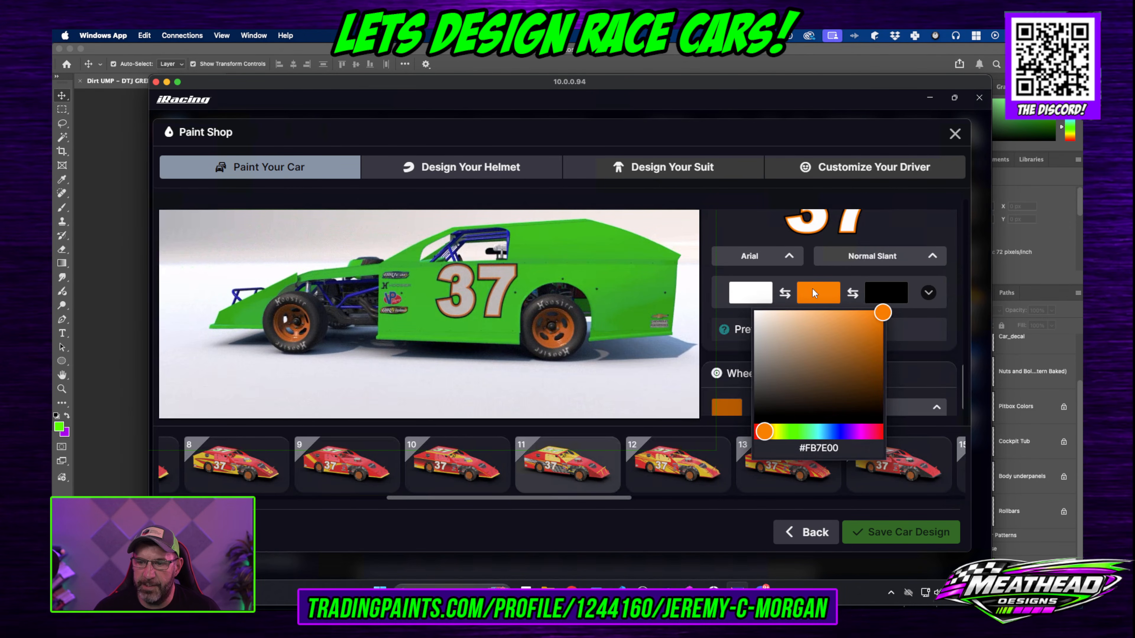
double_click(819, 448)
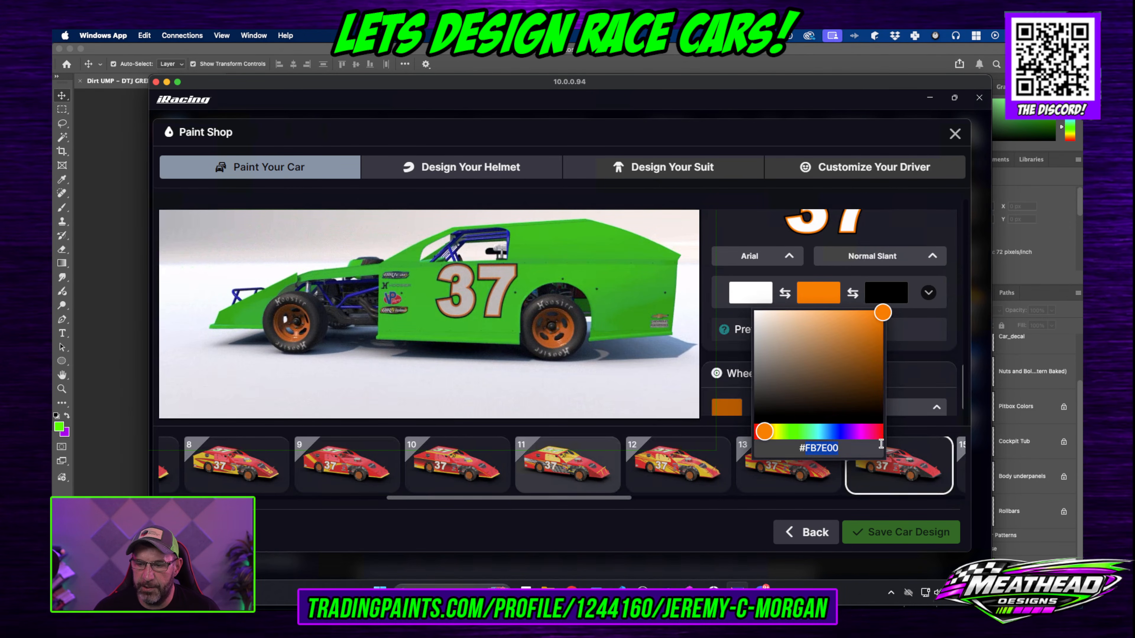
type("AB01F0")
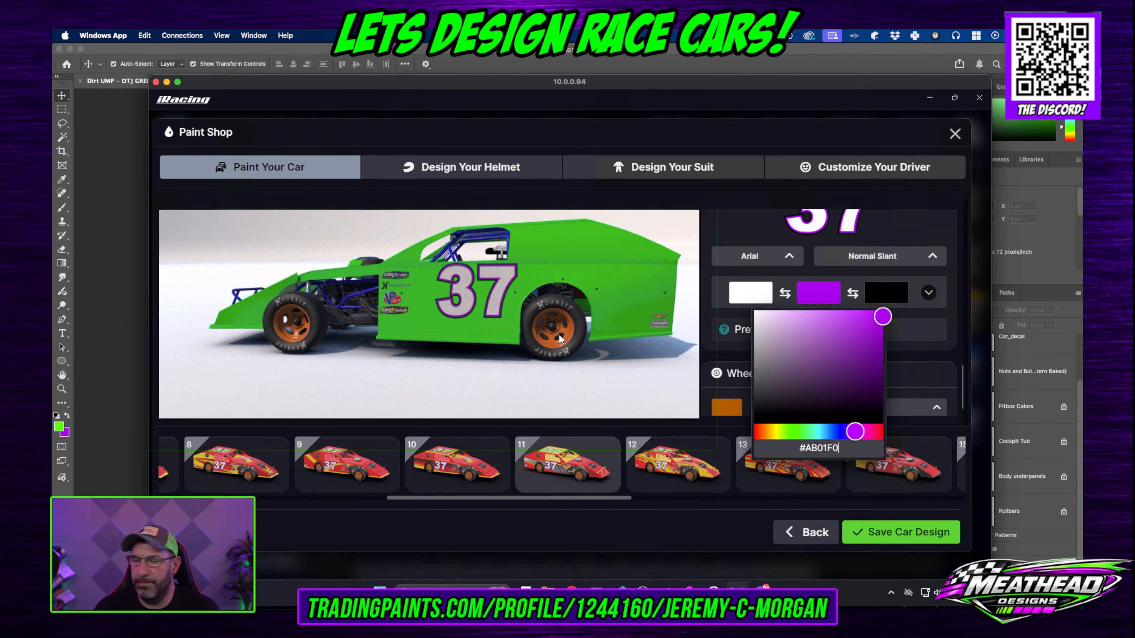
left_click_drag(650, 354, 540, 317)
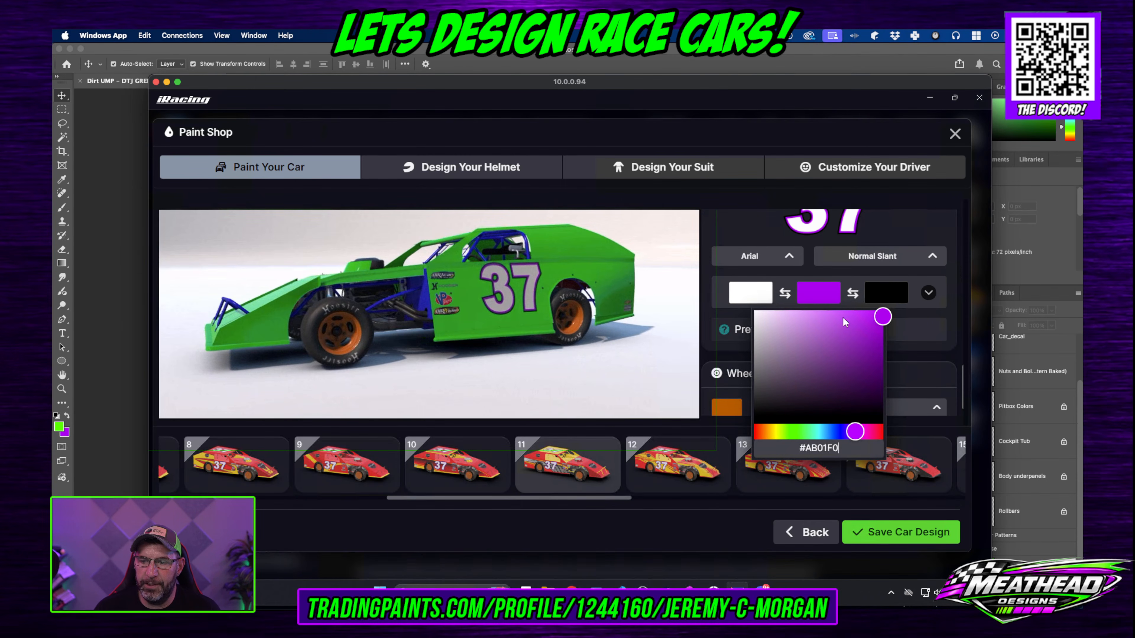
left_click(924, 318)
Step: Set the wheel color to #AB01F0, darken it slightly to #9100CA and check the wheels on the car preview
scroll(899, 354, "down", 1)
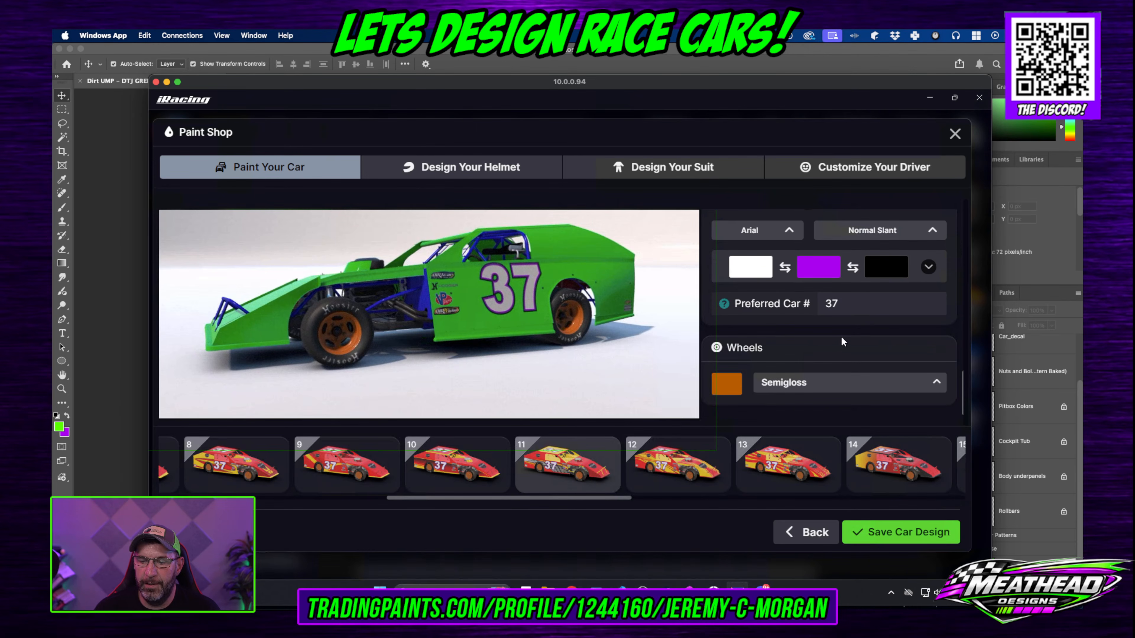
left_click(722, 386)
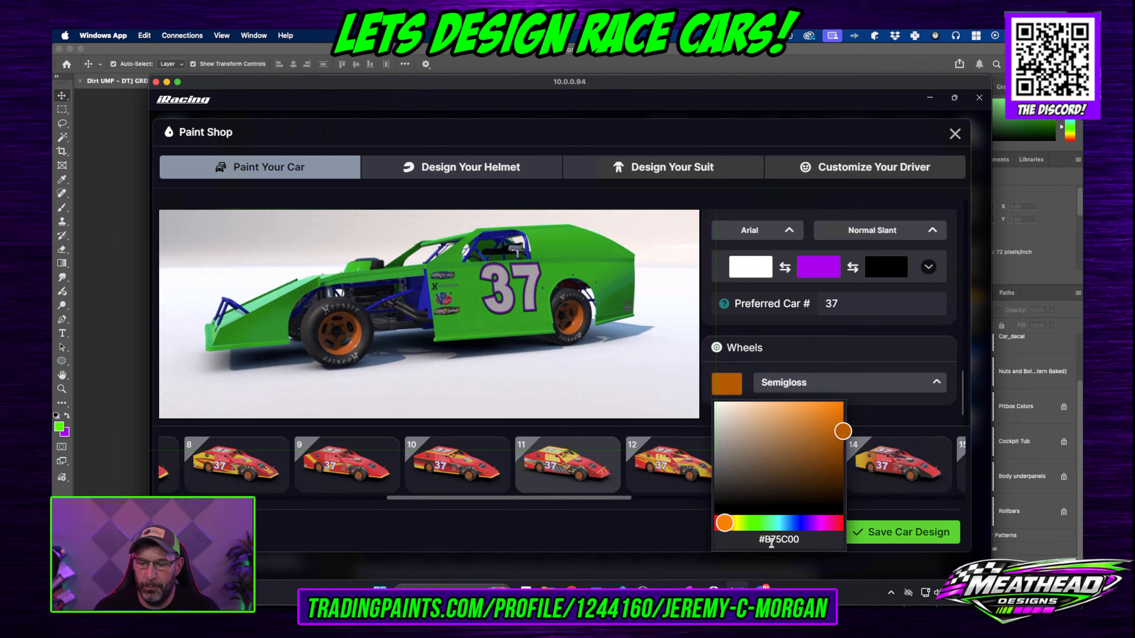
left_click_drag(757, 541, 838, 551)
type("#AB01F0")
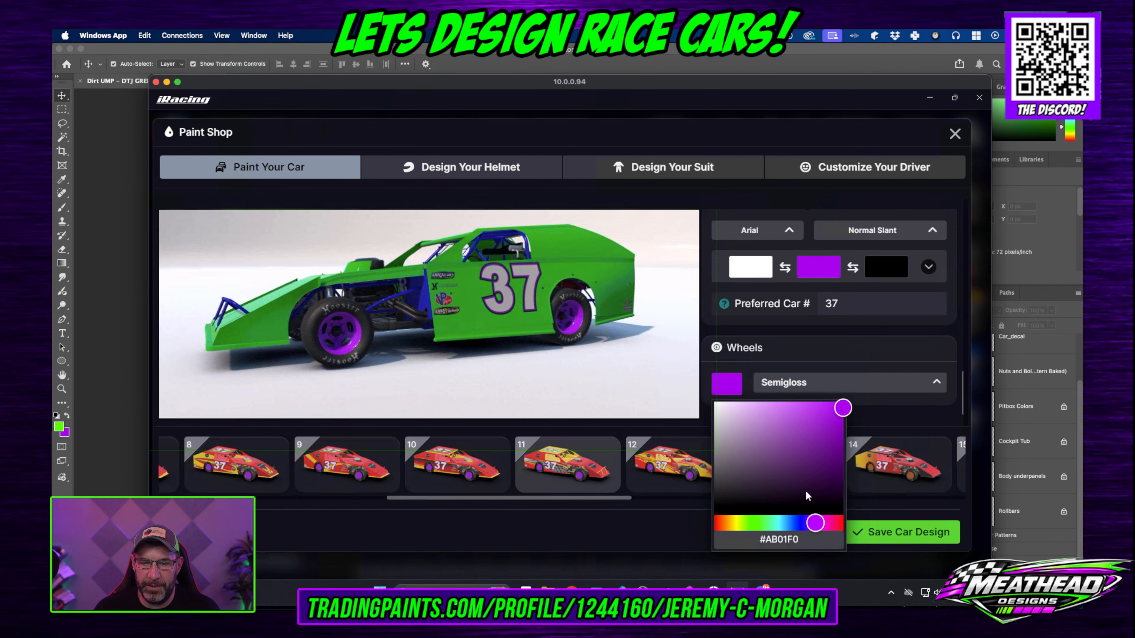
left_click_drag(845, 411, 849, 424)
left_click_drag(474, 320, 480, 265)
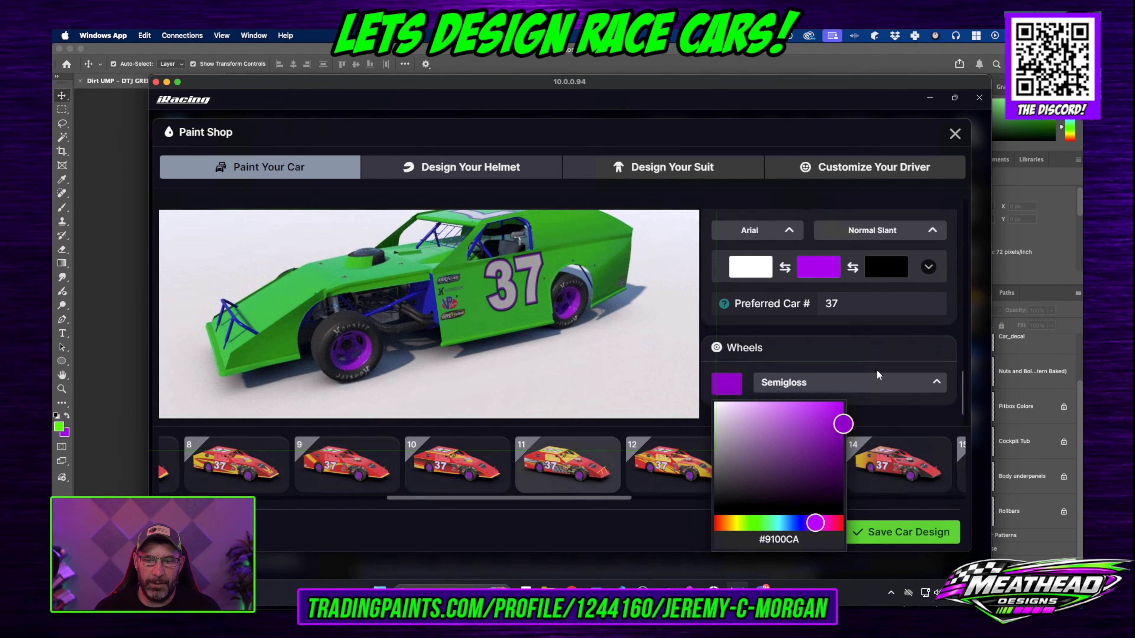
left_click(862, 352)
Step: Save the car design and inspect the car from the front and side
scroll(804, 406, "up", 3)
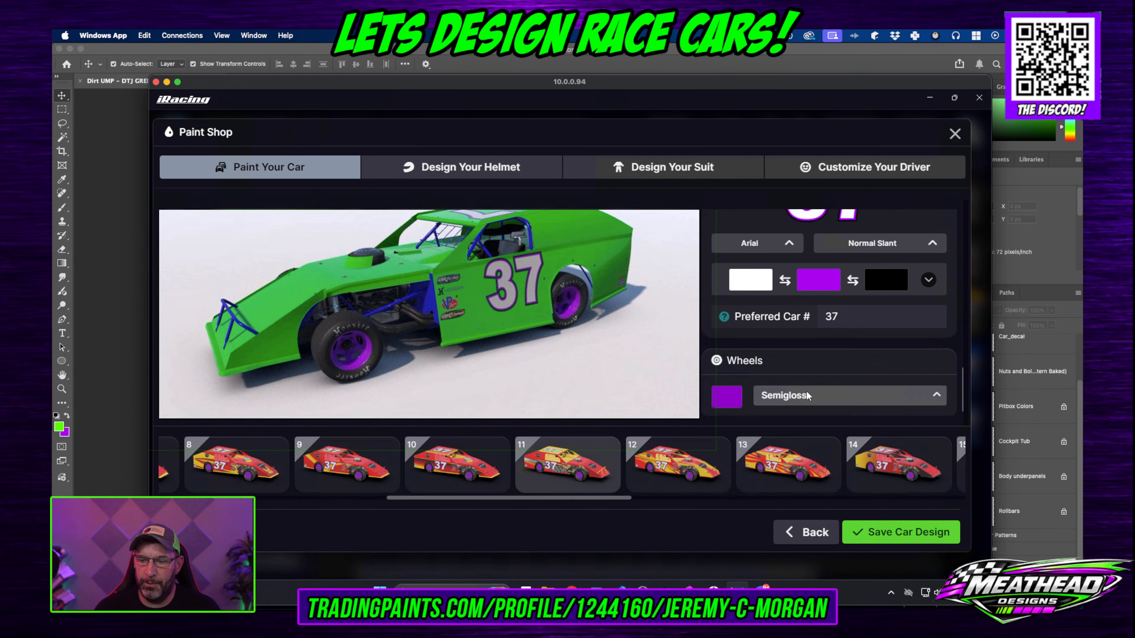
scroll(820, 407, "down", 5)
left_click(881, 530)
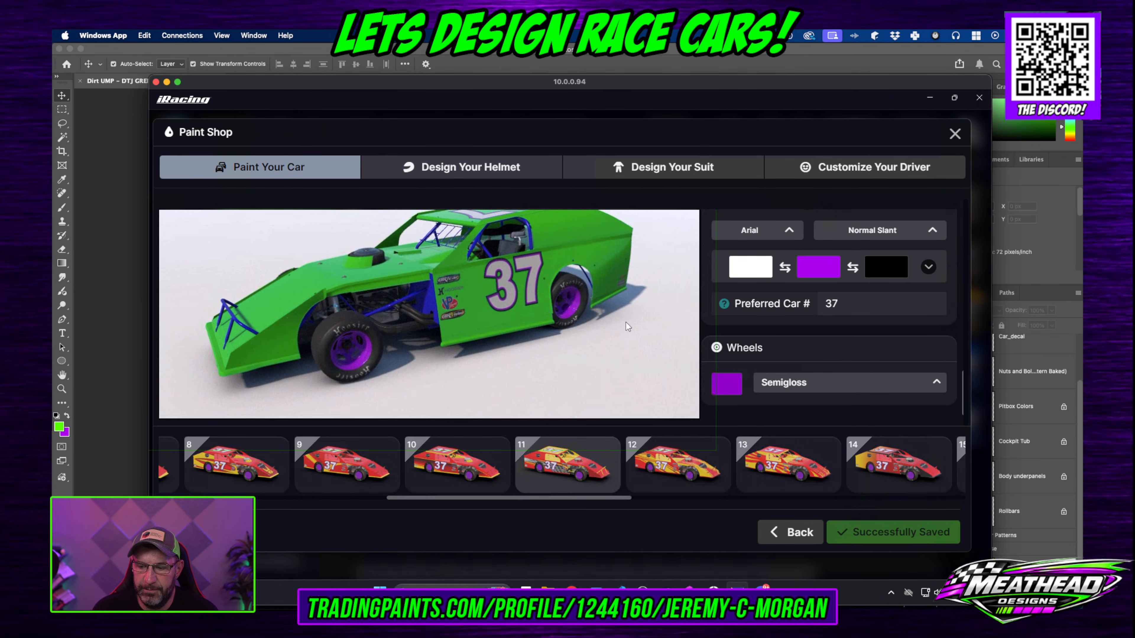
left_click_drag(555, 308, 599, 293)
left_click_drag(505, 307, 360, 259)
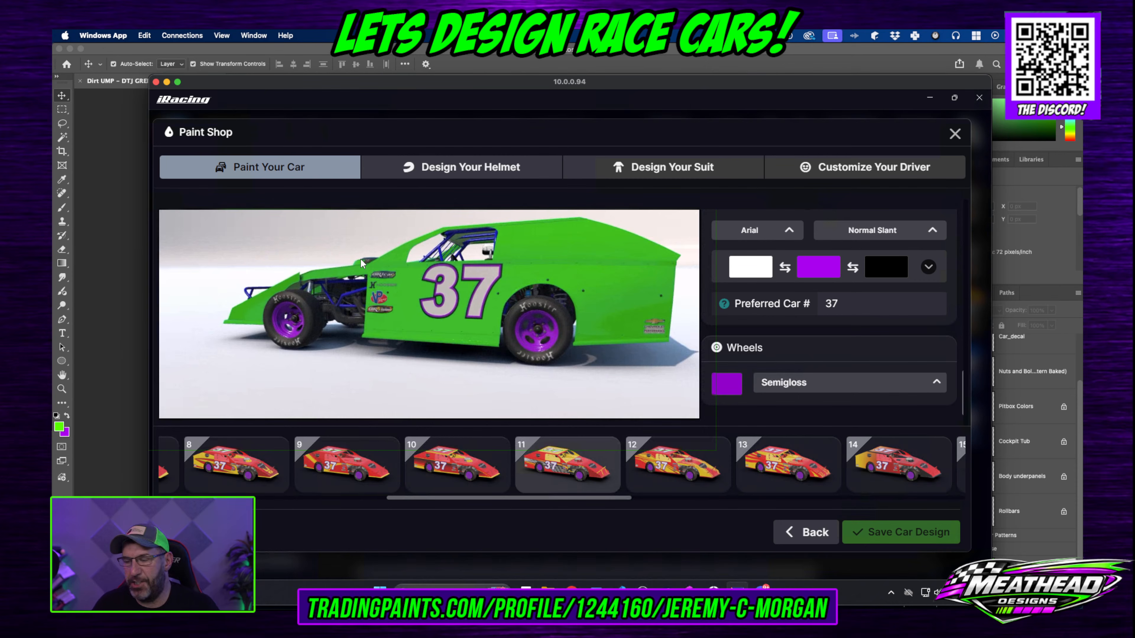
left_click_drag(310, 286, 368, 294)
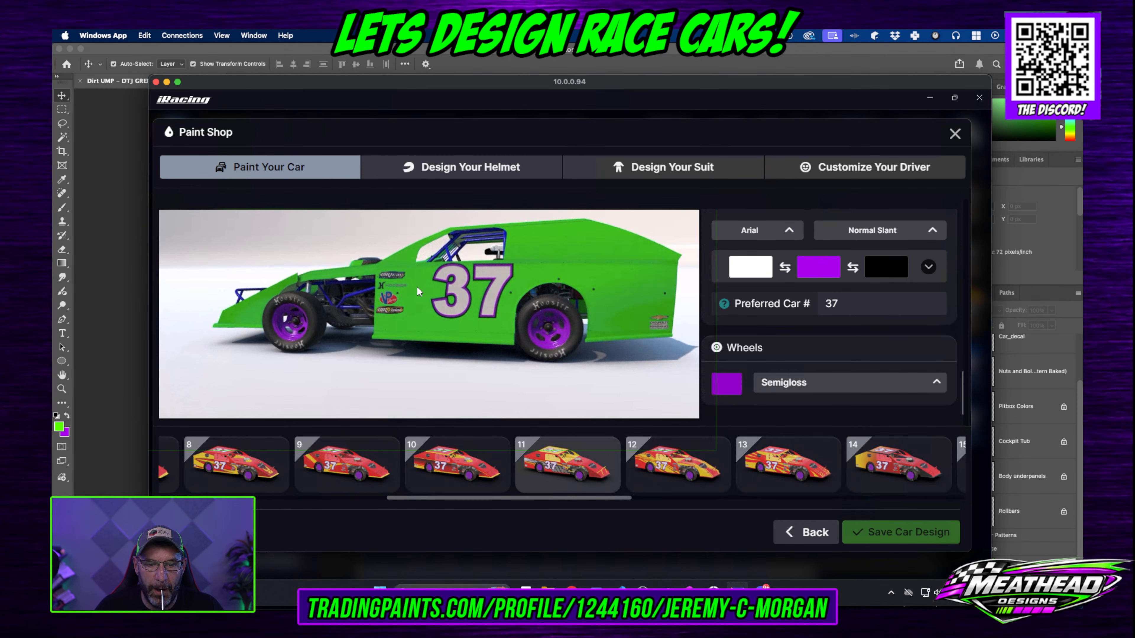
left_click_drag(417, 286, 539, 289)
Step: Move the iRacing window out of the way, return to Photoshop and hide the Car_decal layer in the Paintable Area group
left_click_drag(600, 86, 1134, 135)
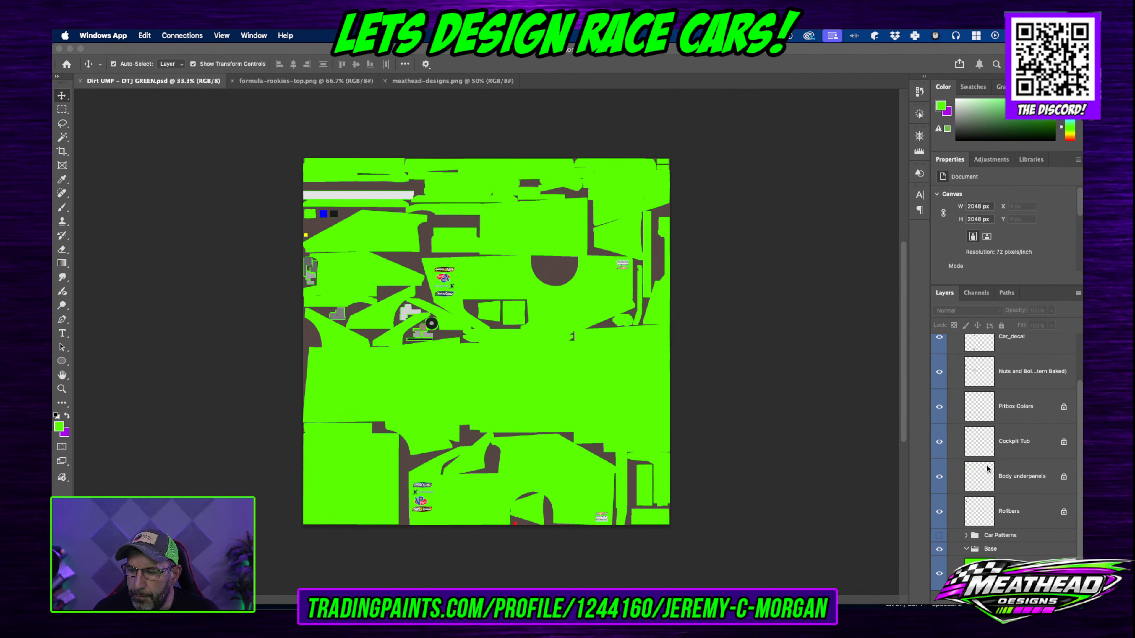
scroll(990, 481, "up", 3)
scroll(1007, 454, "down", 2)
scroll(1007, 454, "up", 1)
left_click(940, 396)
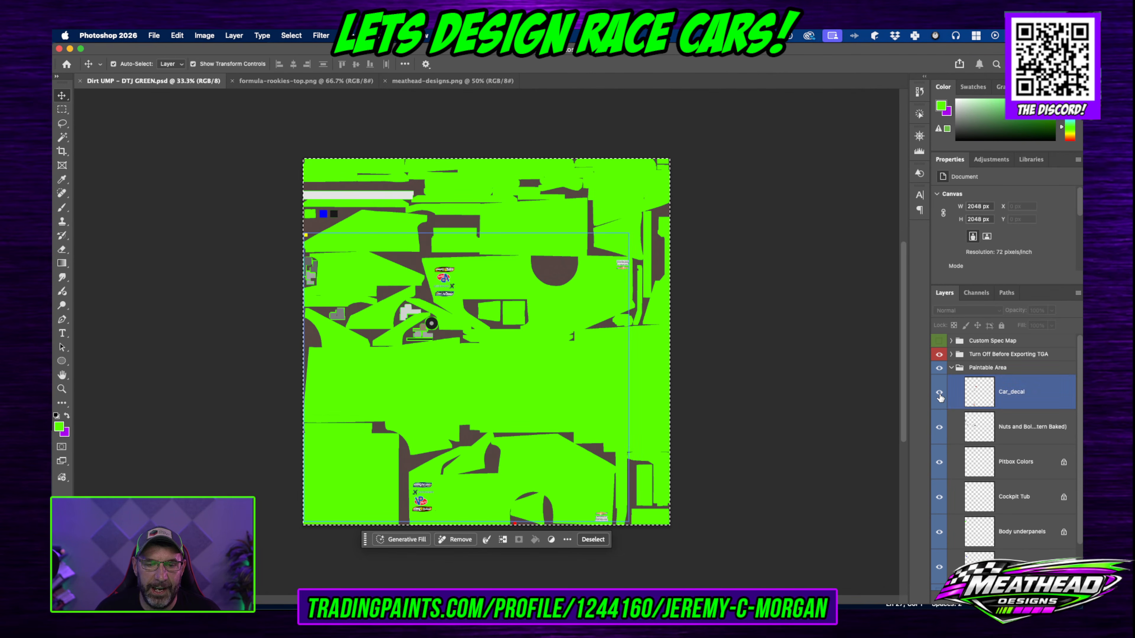
left_click(940, 396)
left_click(944, 402)
left_click(944, 402)
left_click(944, 402)
left_click(944, 402)
left_click(944, 402)
left_click(944, 402)
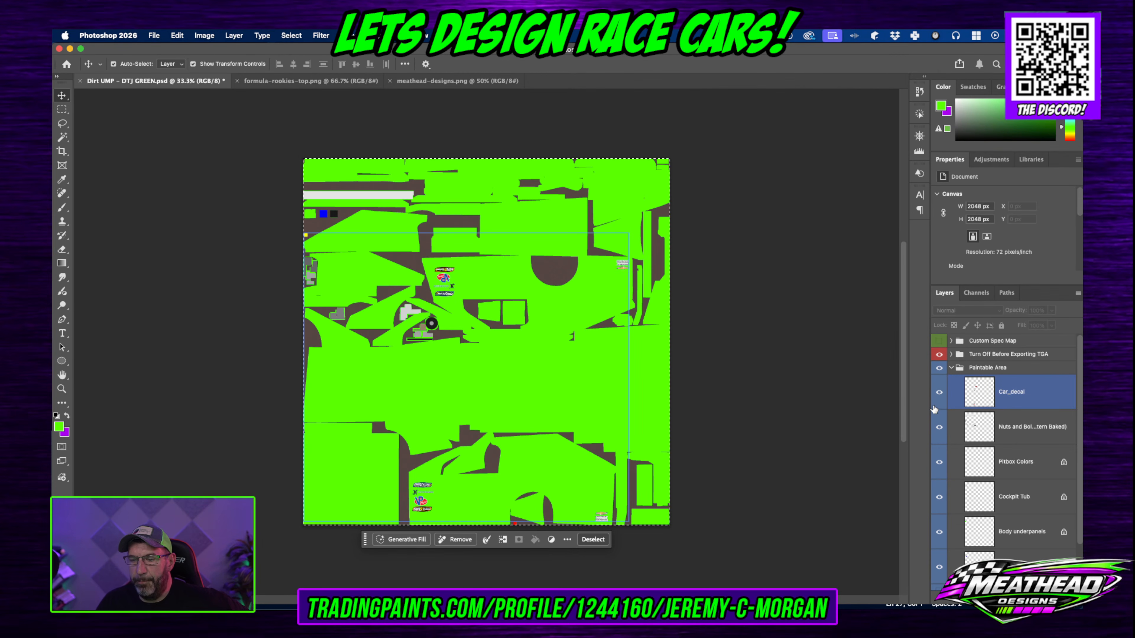
left_click(941, 393)
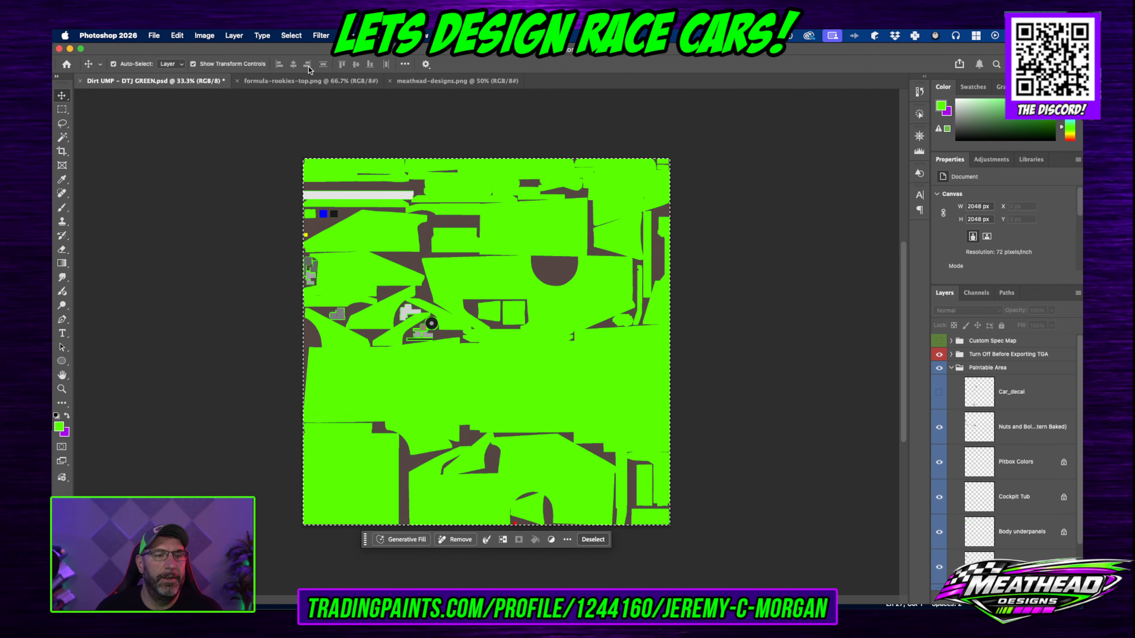
Step: Browse for a file to open in the 95_template_UMP folder, inside the templates folder of Livery
left_click(155, 38)
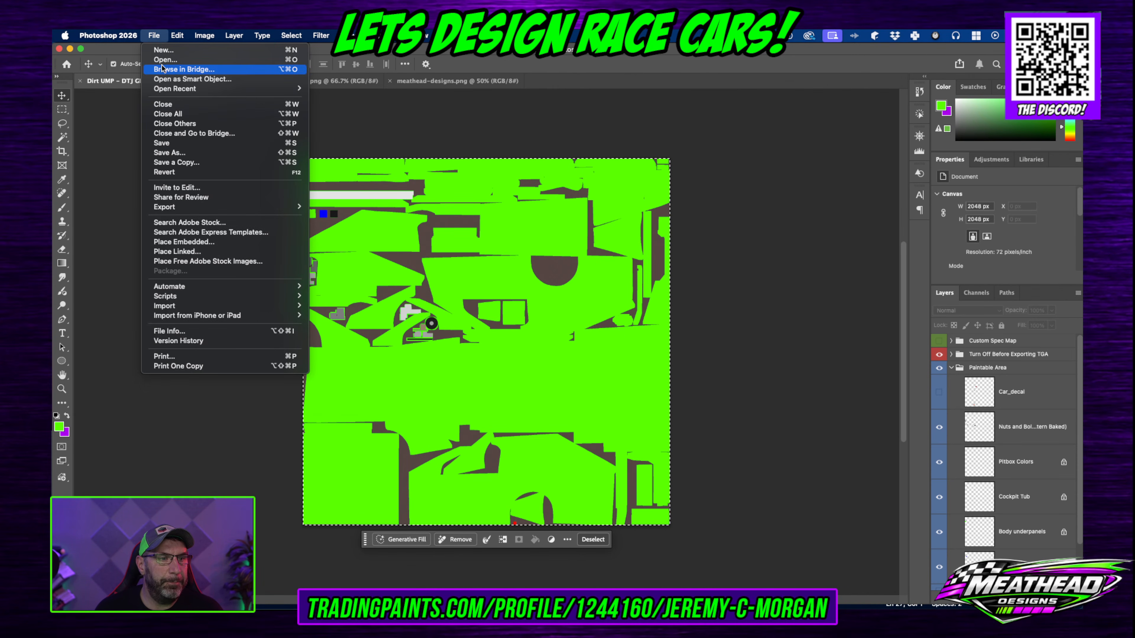
left_click(163, 59)
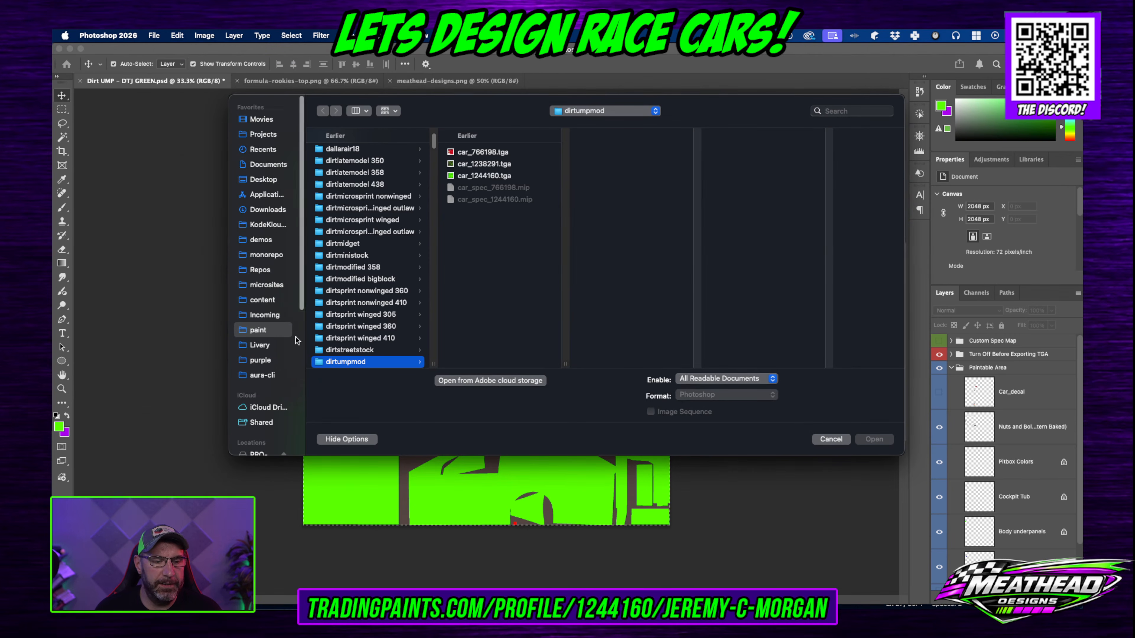
left_click(260, 344)
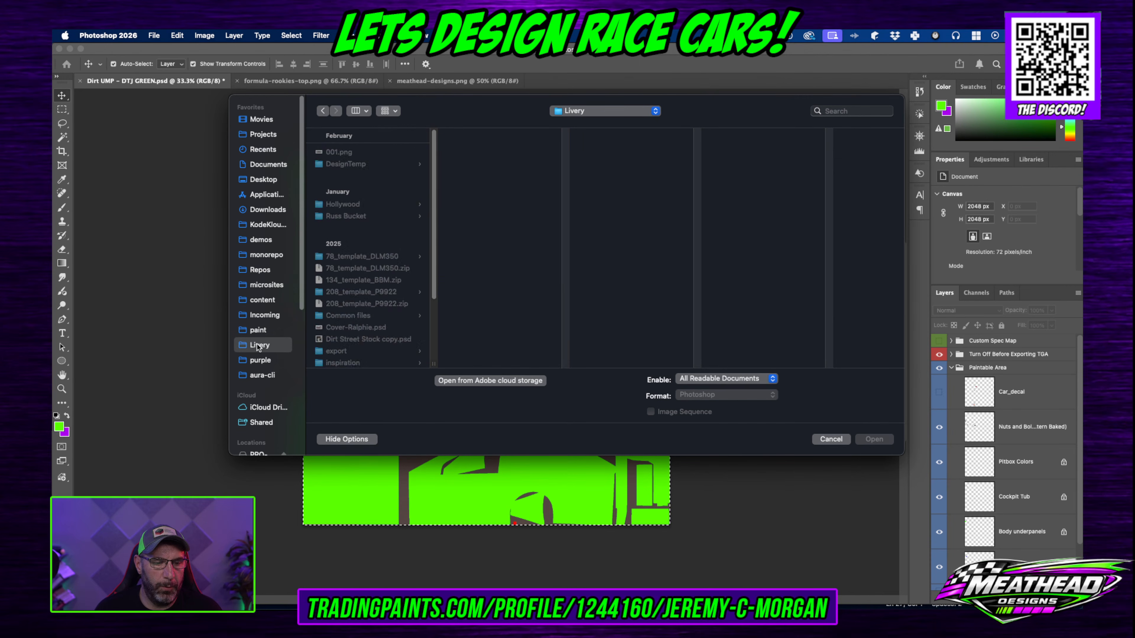
scroll(402, 333, "down", 5)
left_click(336, 358)
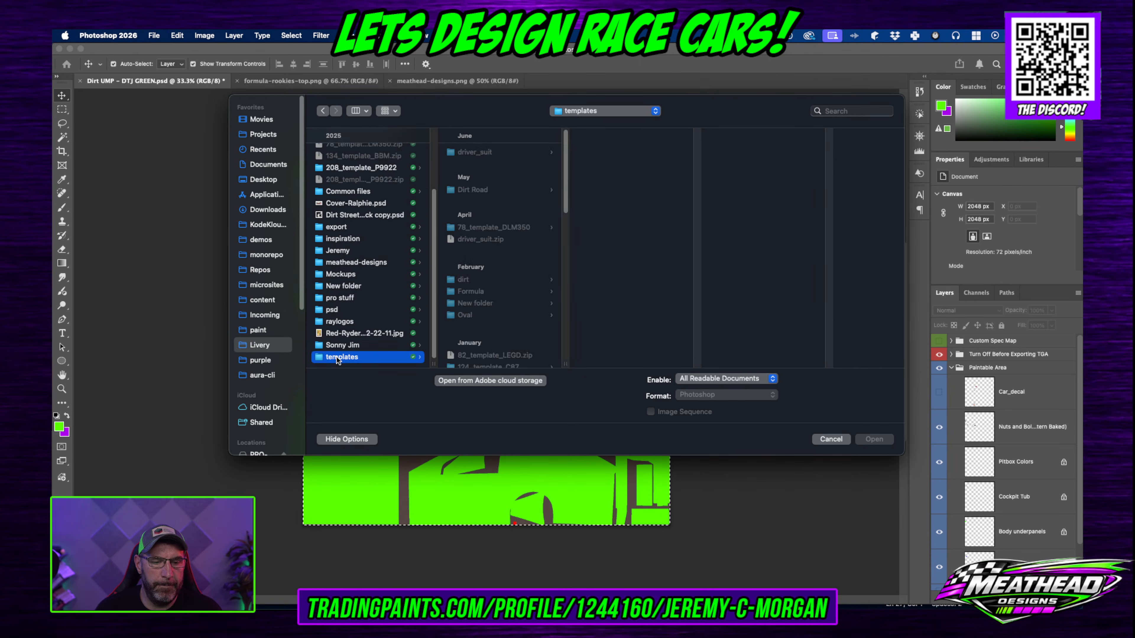
scroll(521, 255, "down", 5)
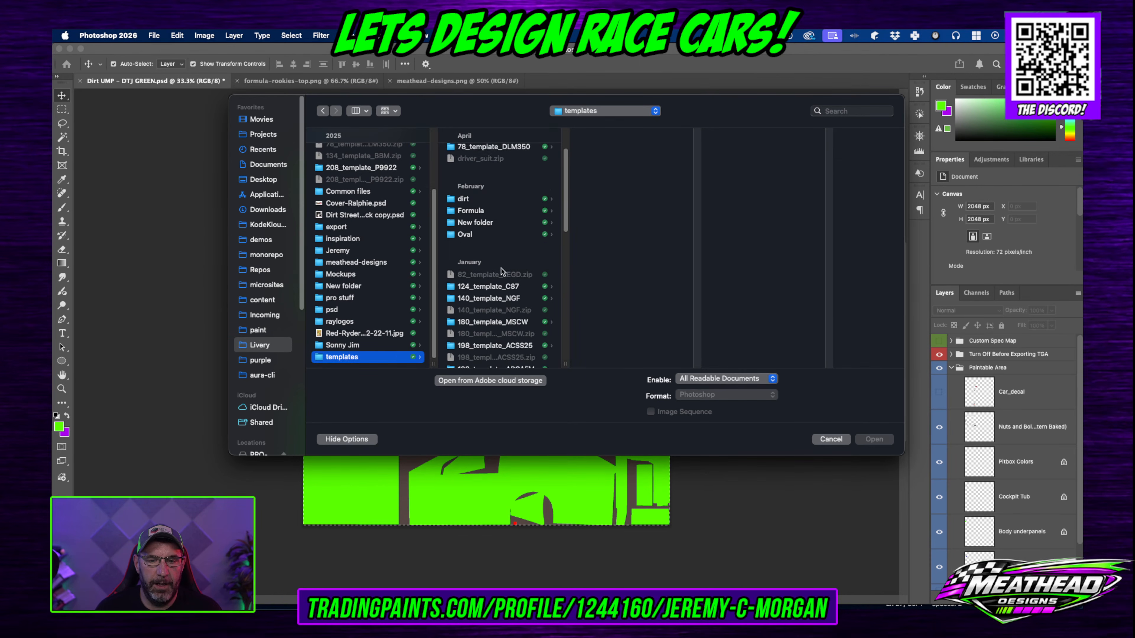
scroll(498, 292, "down", 5)
left_click(501, 287)
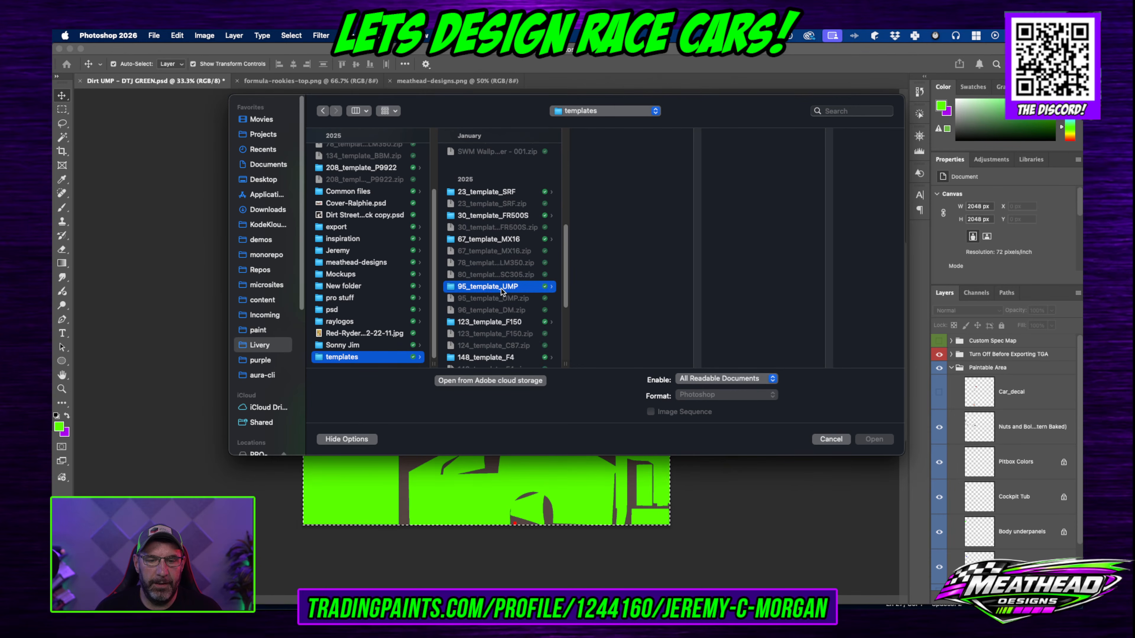
Step: Preview the earlier UMP livery files and open Dirt UMP Modified.psd
left_click(636, 190)
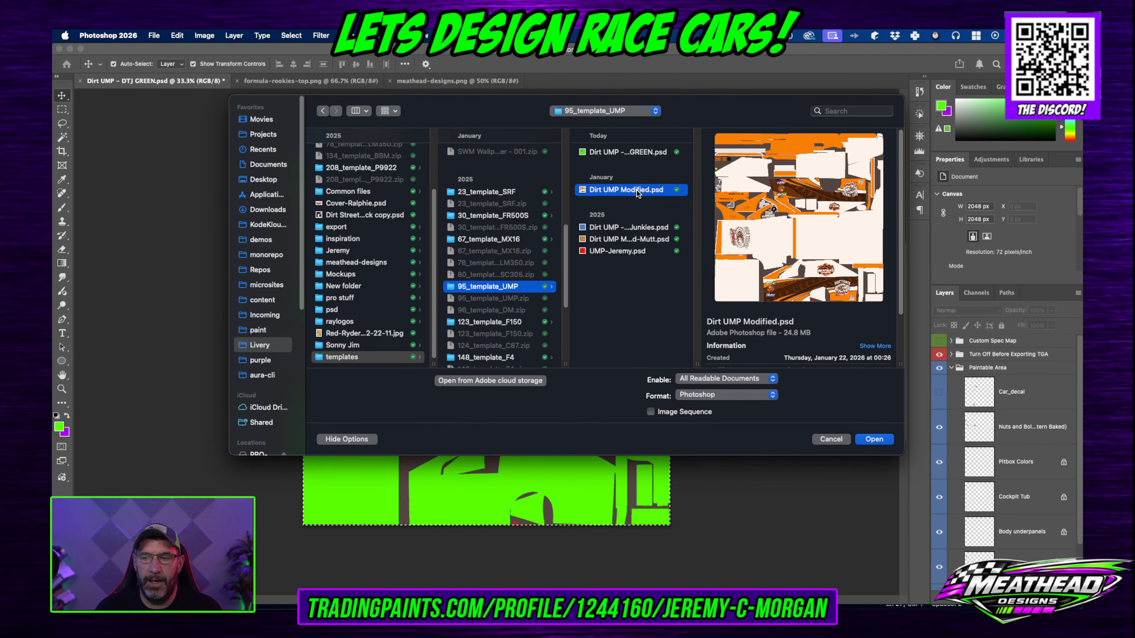
left_click(649, 229)
left_click(647, 241)
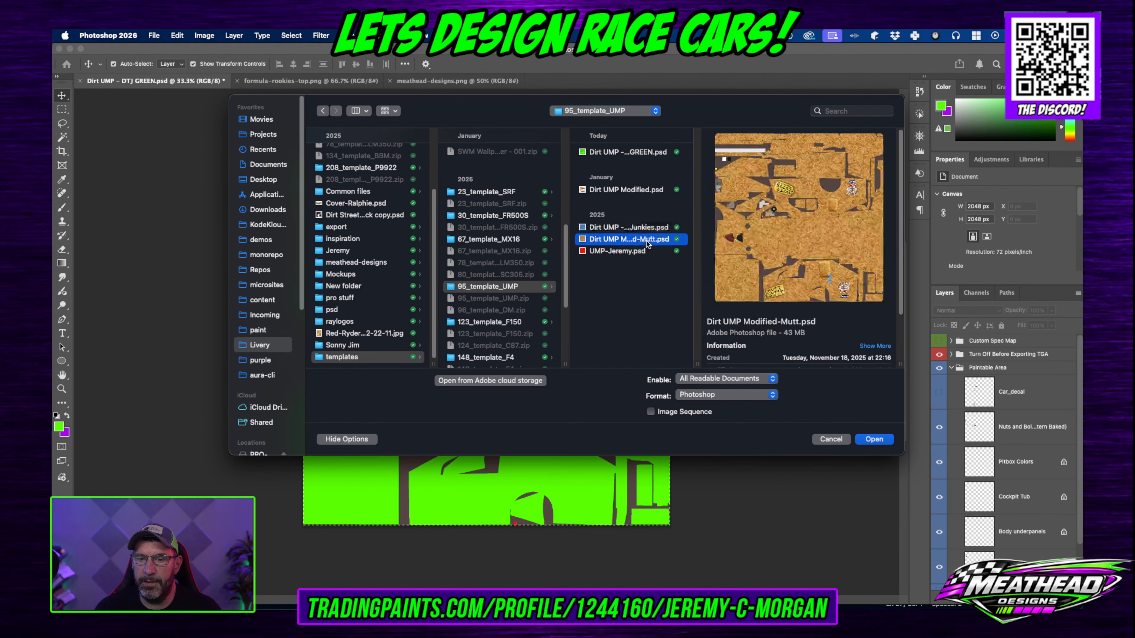
left_click(636, 253)
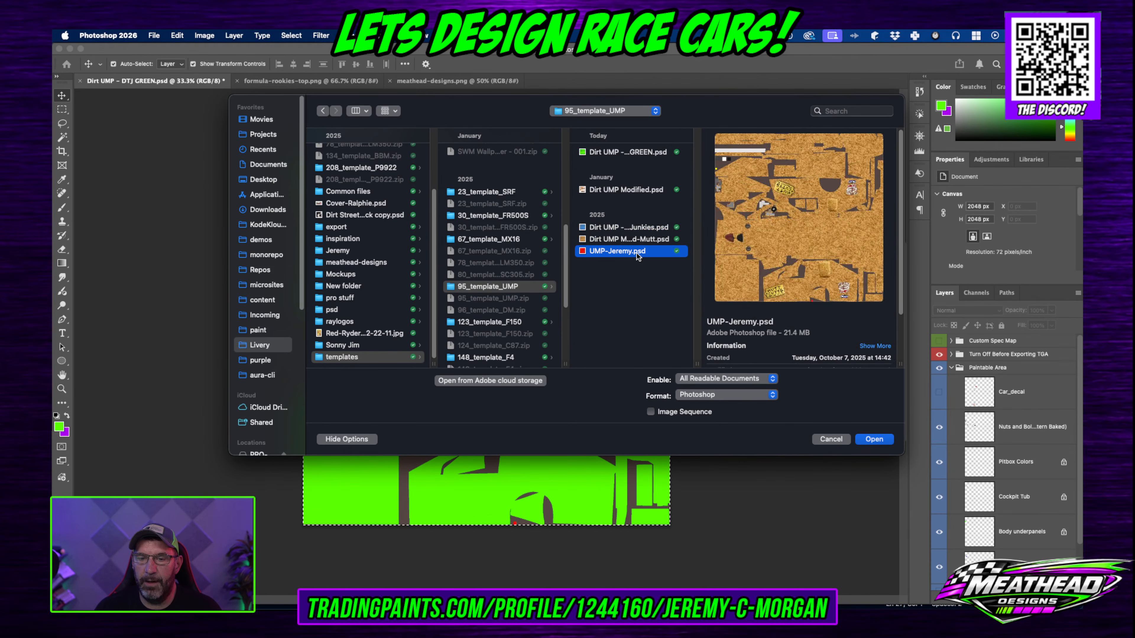
left_click(634, 193)
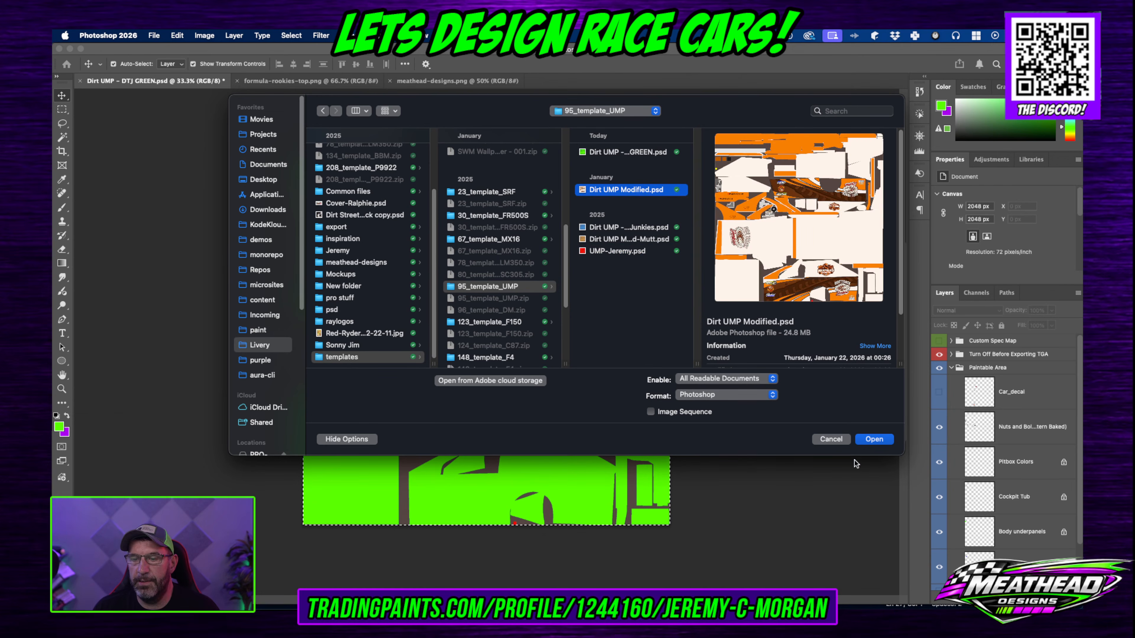
left_click(875, 439)
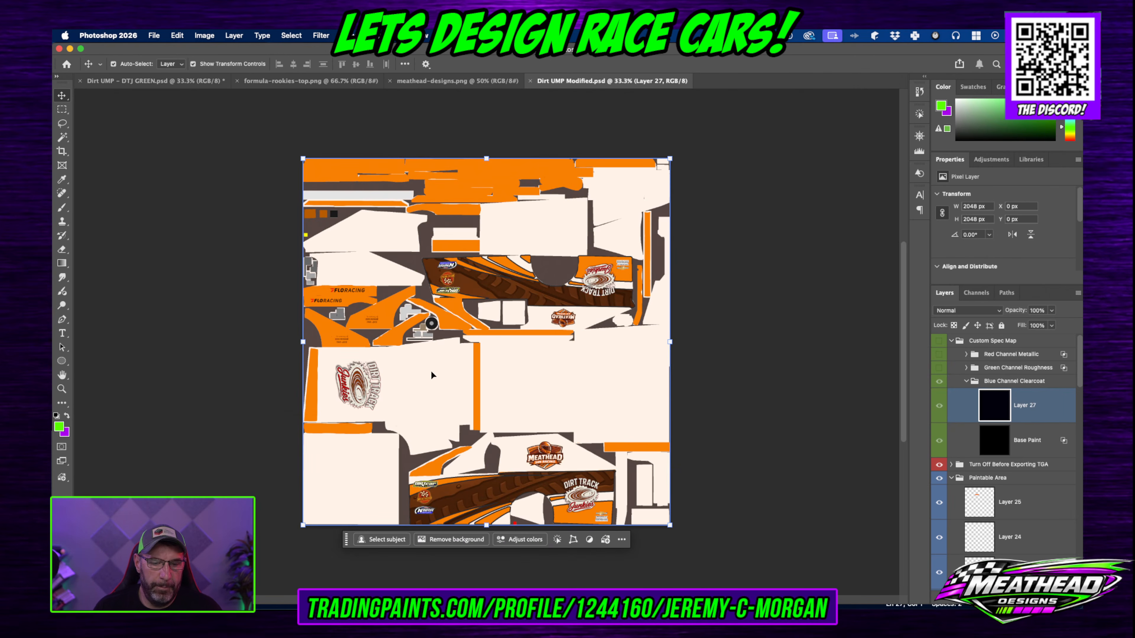
Step: Copy the Sponsors layer with the lower door's sponsor logos and return to the Dirt UMP – DTJ GREEN document
left_click(427, 503)
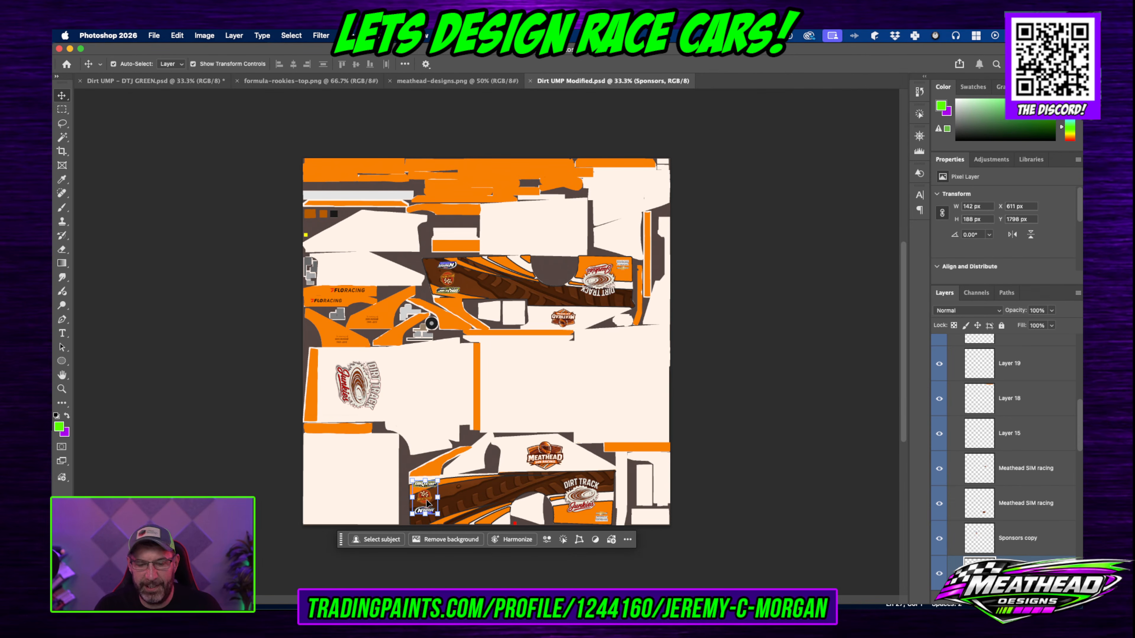
key("super")
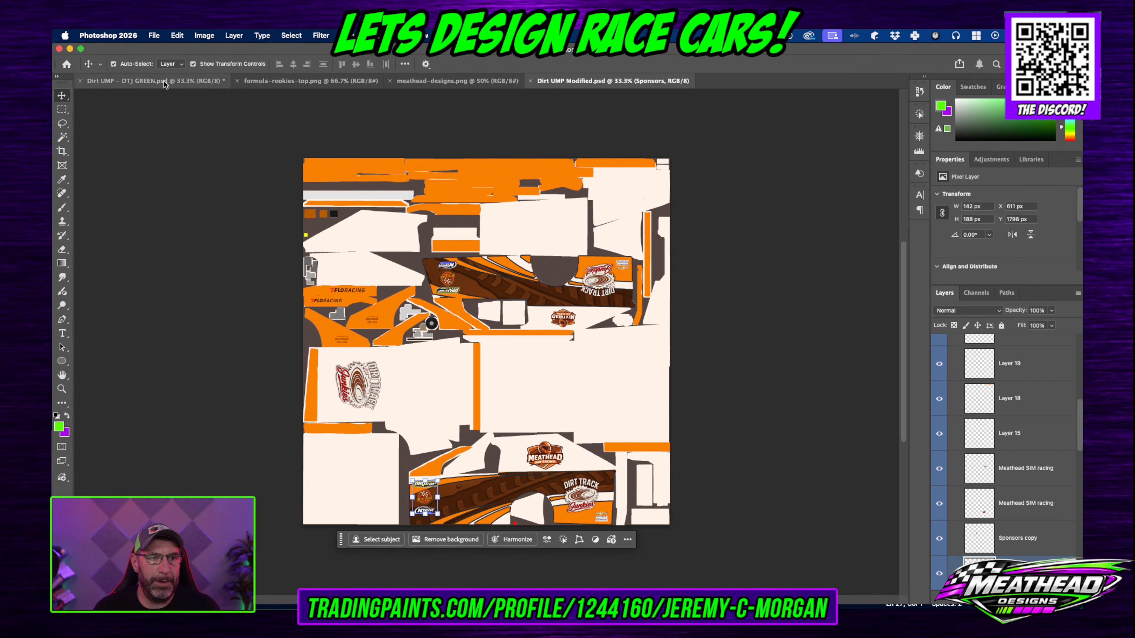
left_click(150, 81)
left_click_drag(380, 265, 644, 437)
left_click_drag(489, 349, 425, 508)
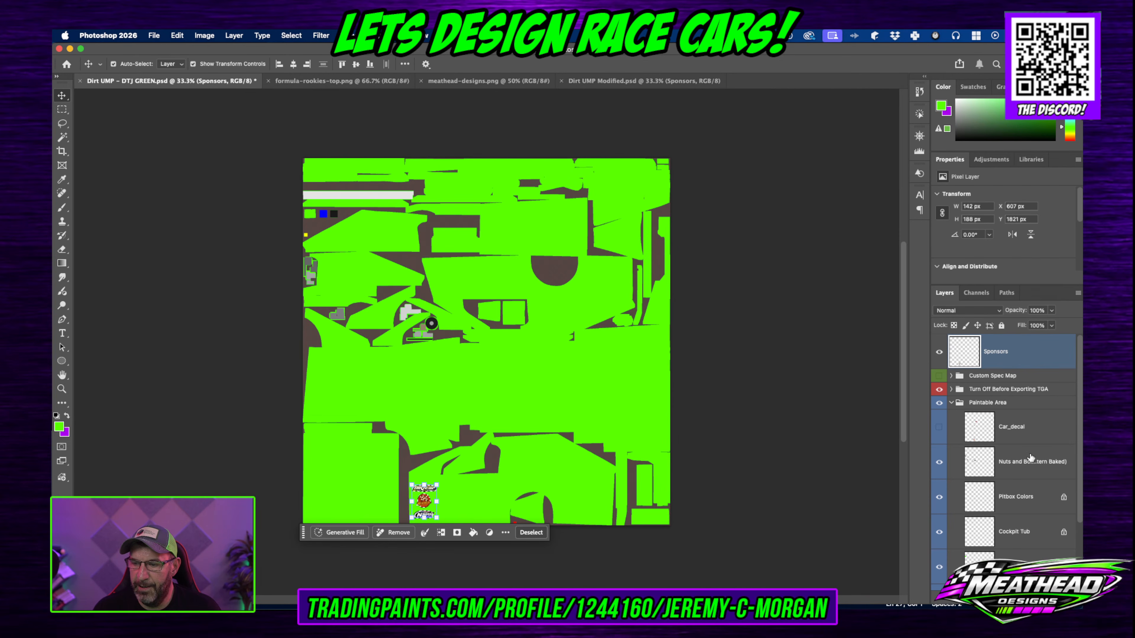
left_click(940, 351)
left_click(939, 351)
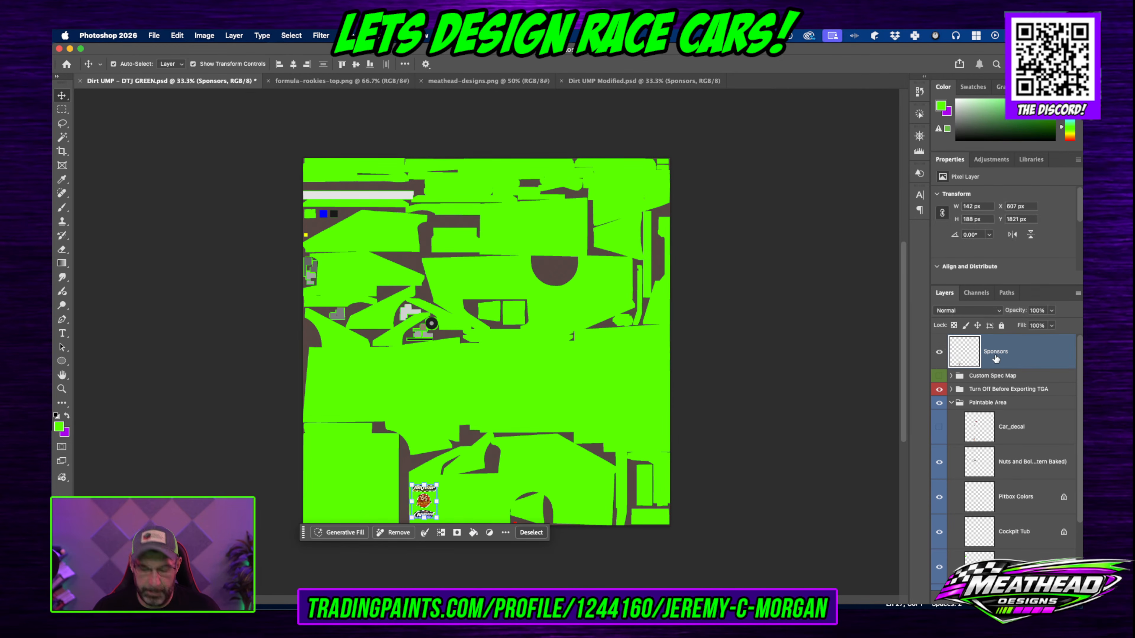
key("super+z")
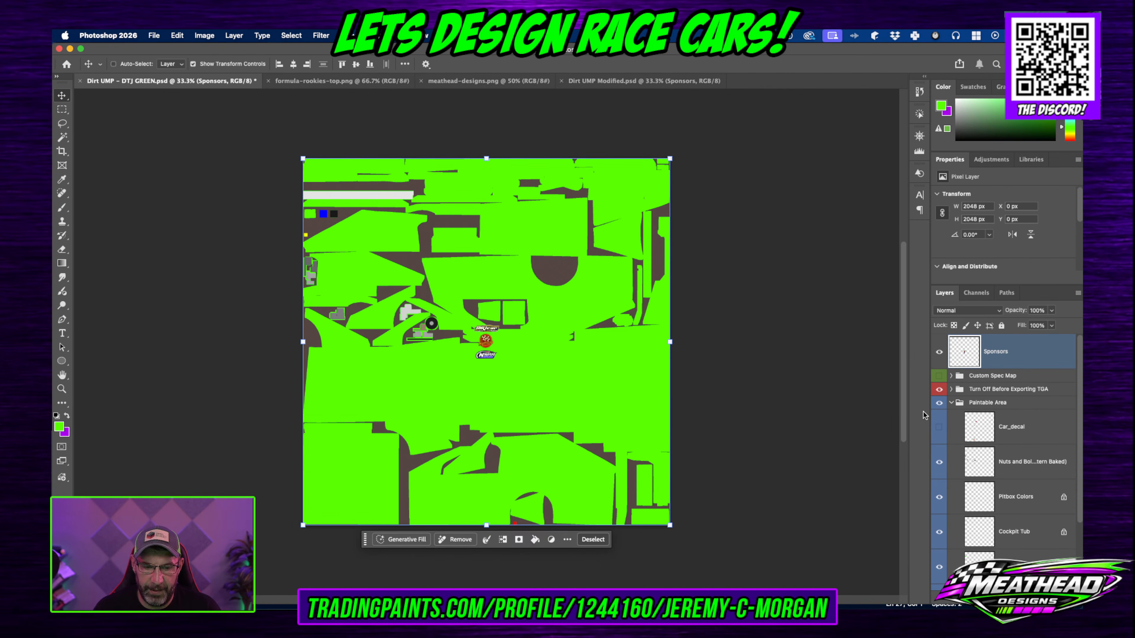
key("super+z")
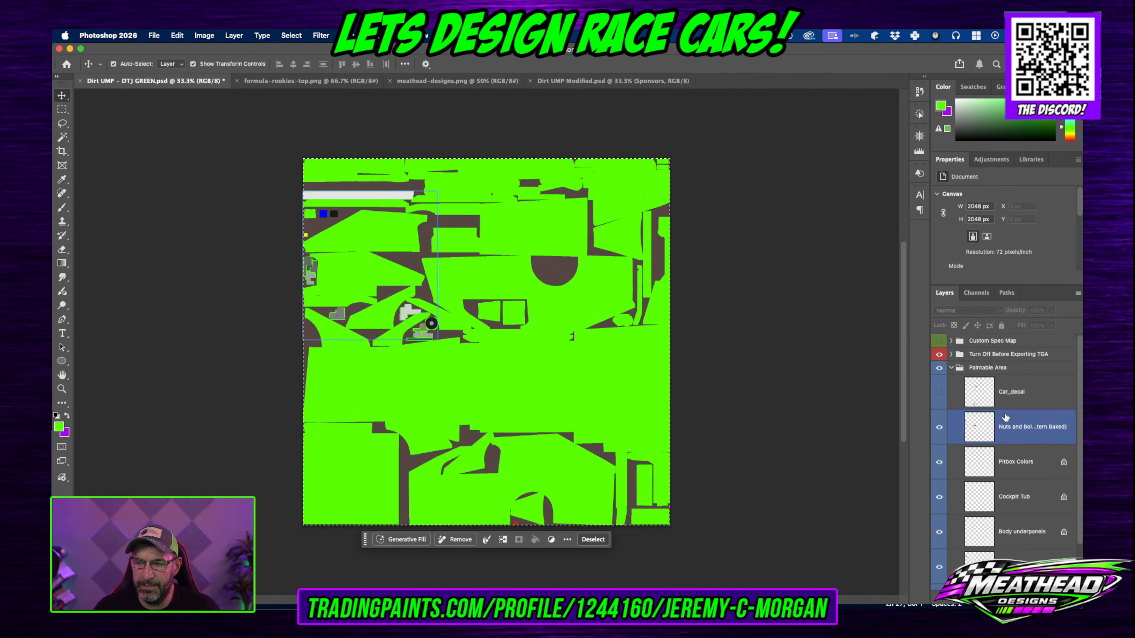
Step: Add a layer above Base Color in the Base group, paste the copied sponsor logos there and rename their layer Contigency Driver
scroll(1018, 447, "down", 3)
left_click(1028, 548)
left_click(1028, 573)
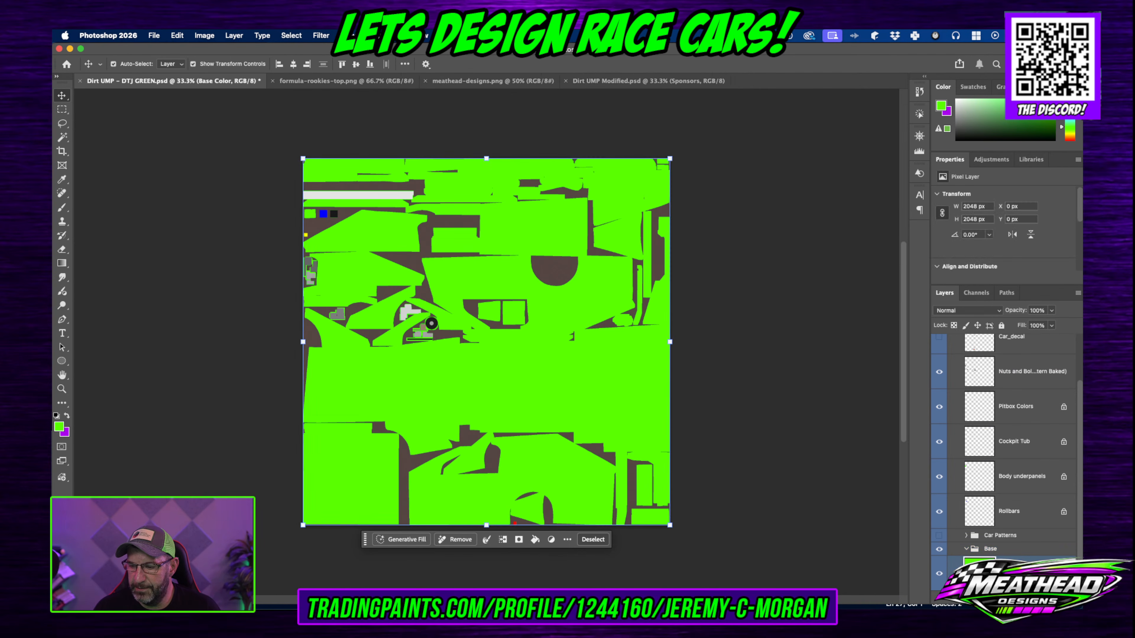
left_click(1050, 597)
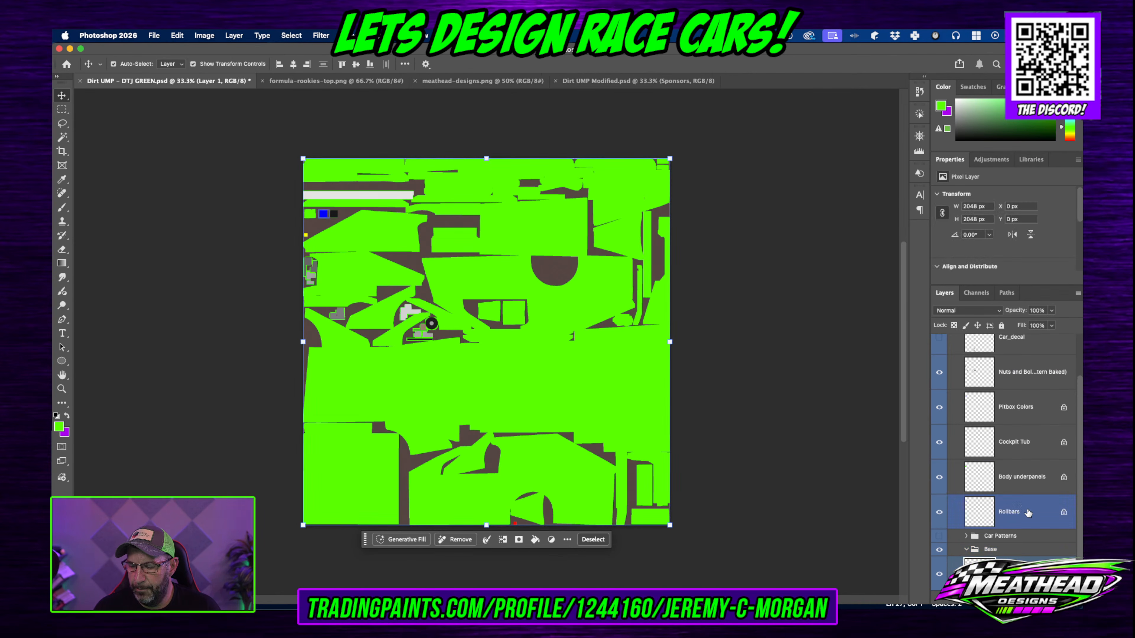
scroll(1027, 511, "down", 1)
key("super+v")
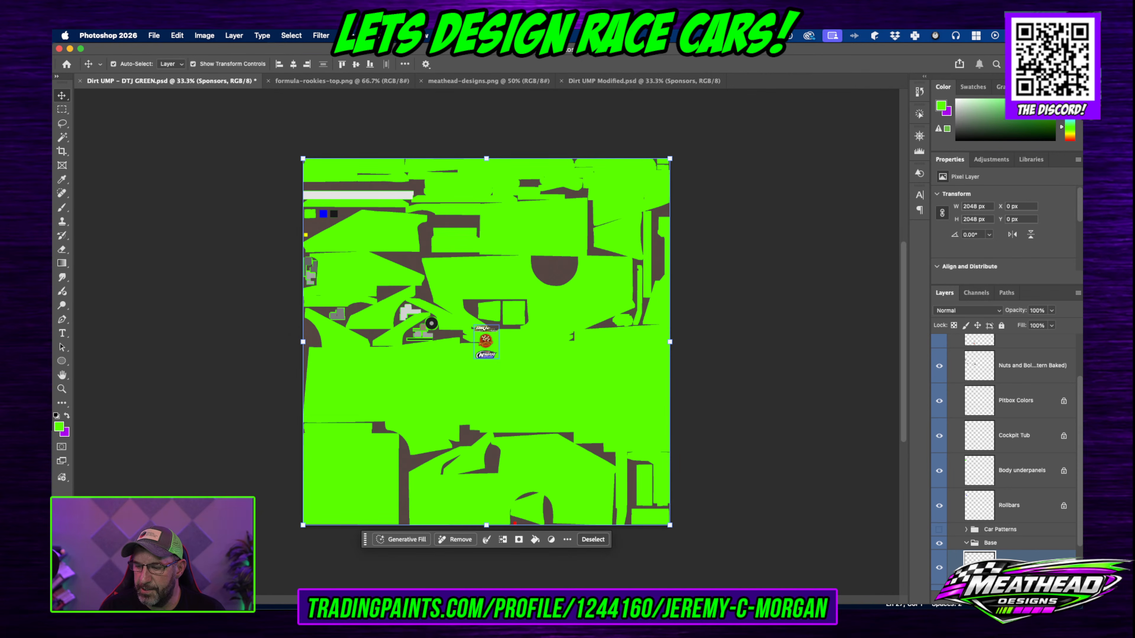
key("Return")
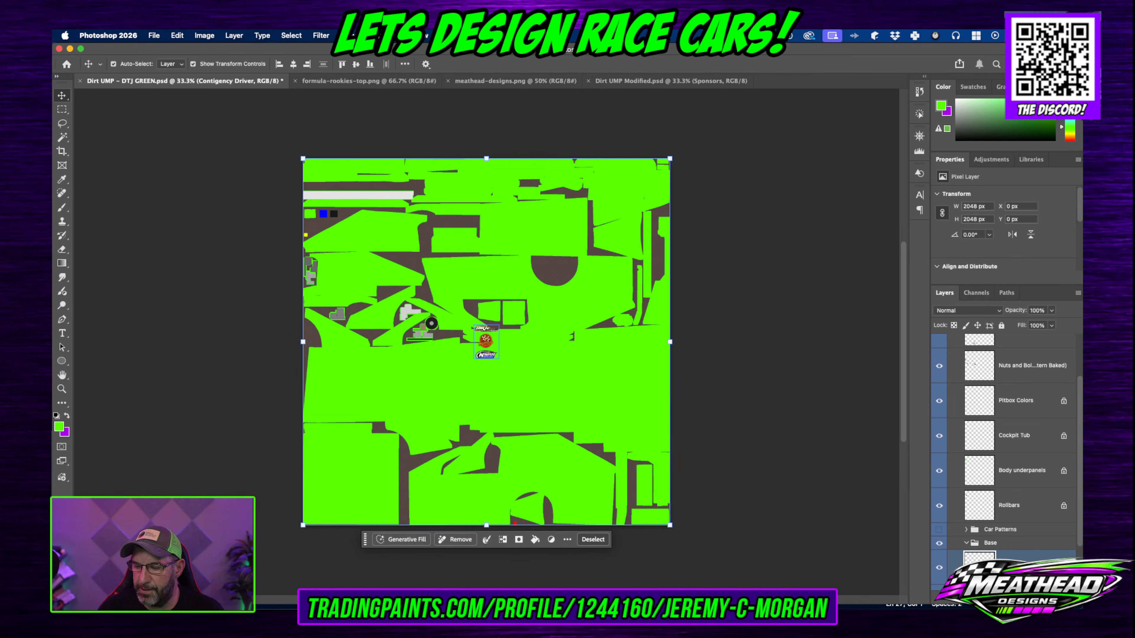
Step: Move the Contigency Driver logos onto the front of the driver-side door, at X 611 px and Y 1798 px
left_click_drag(488, 341, 423, 501)
key("super+t")
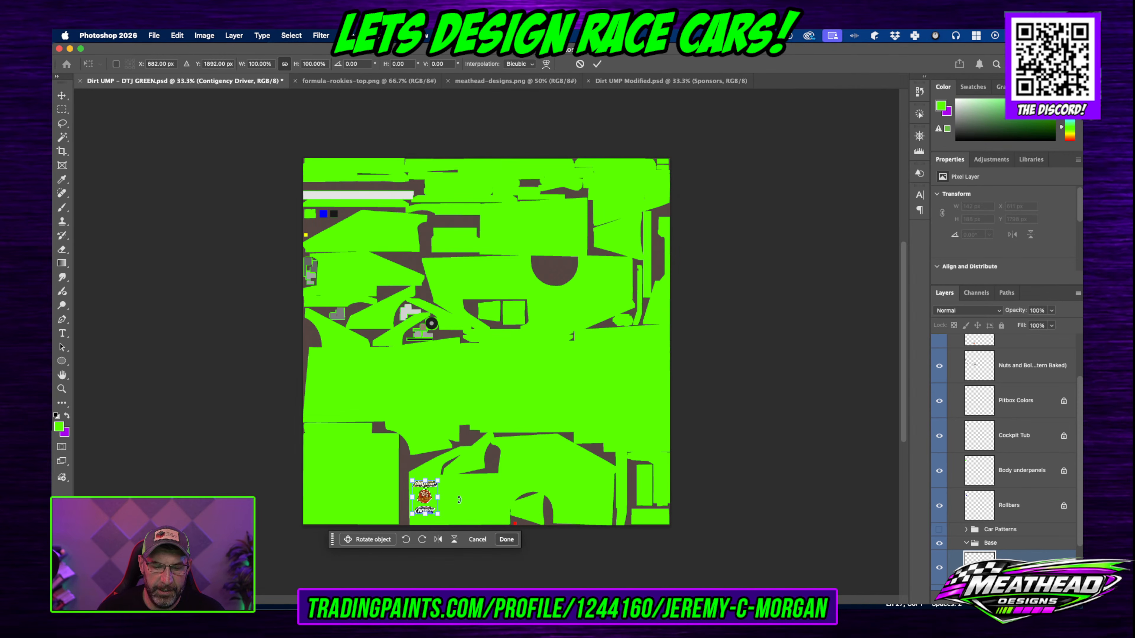
key("Return")
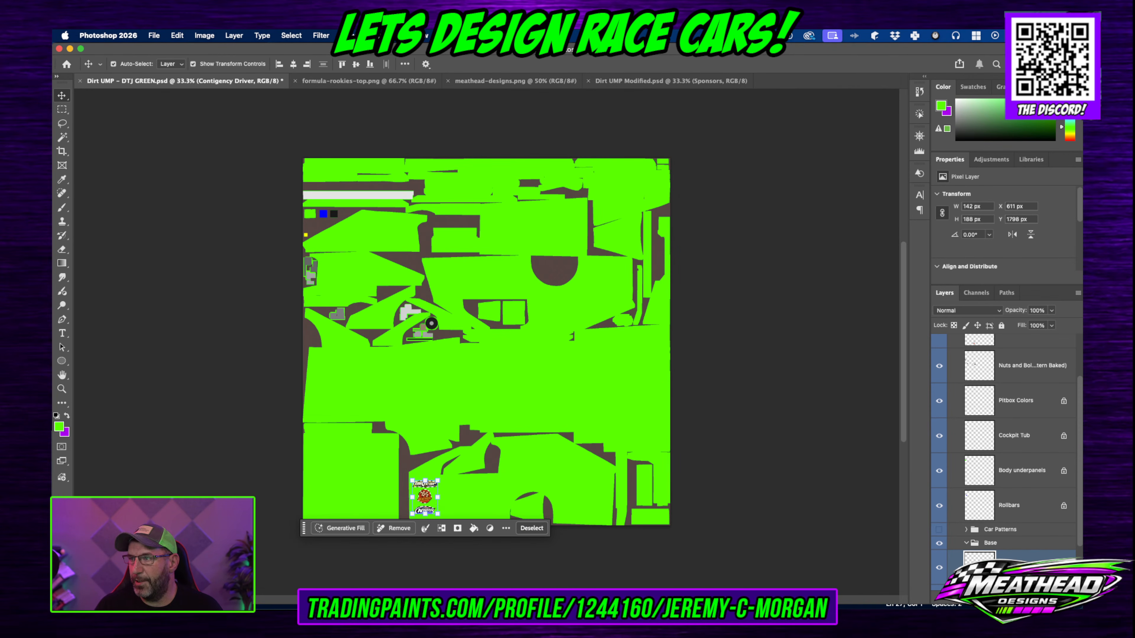
key("super+Tab")
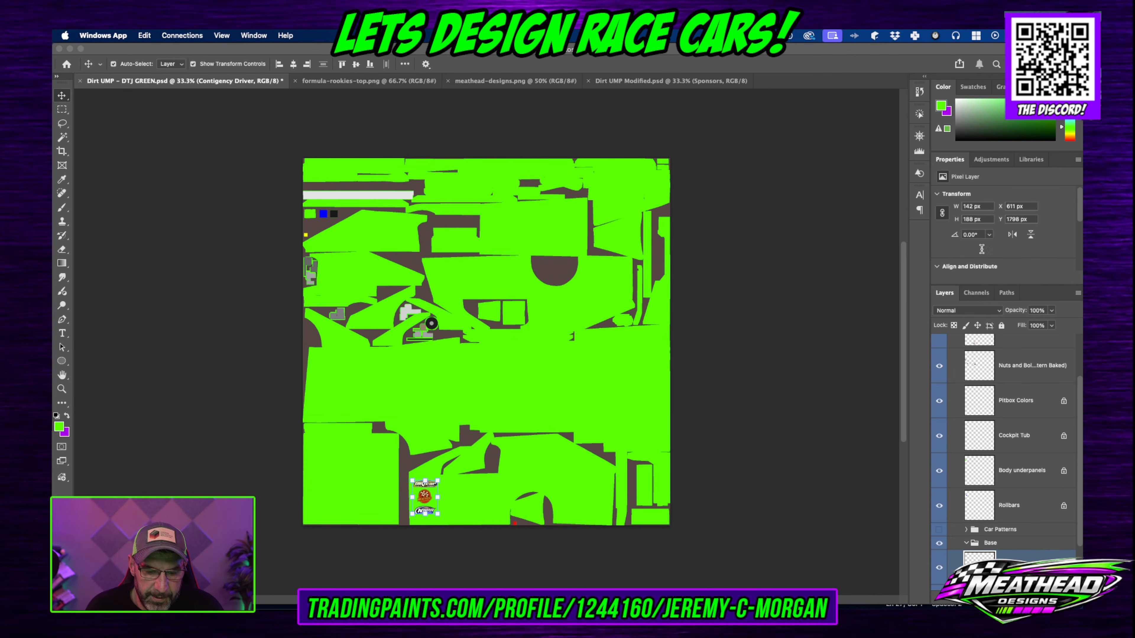
left_click(474, 503)
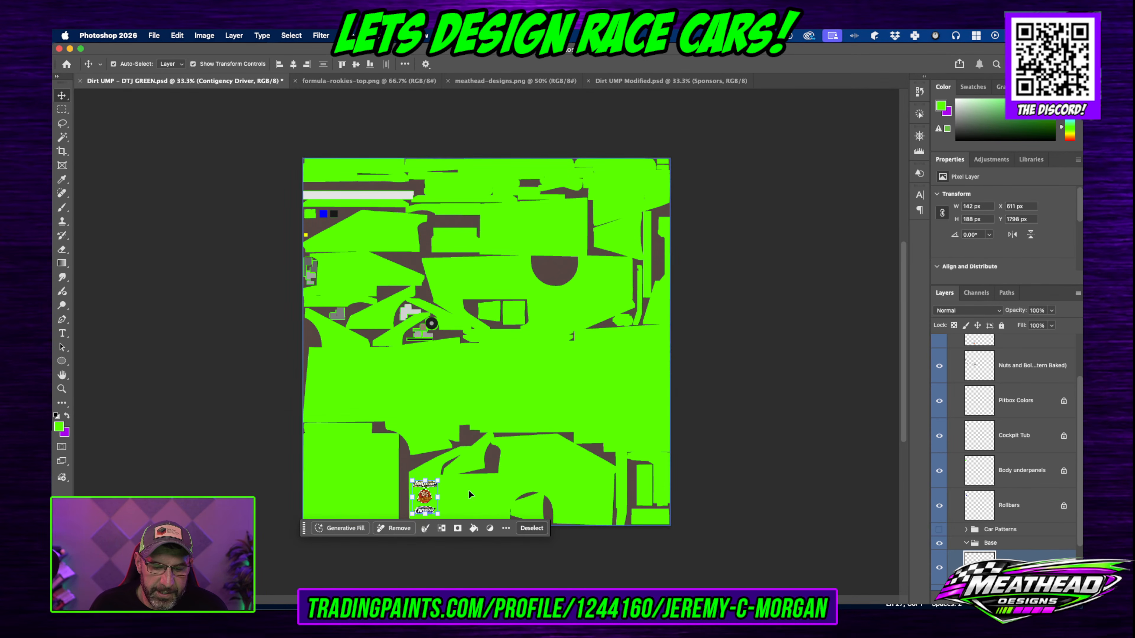
Step: Clear the selection, nudge the driver-side door logos down to Y 1810 px and save the document
left_click(466, 490)
key("super+d")
left_click(425, 486)
key("shift+Down")
key("shift+Down")
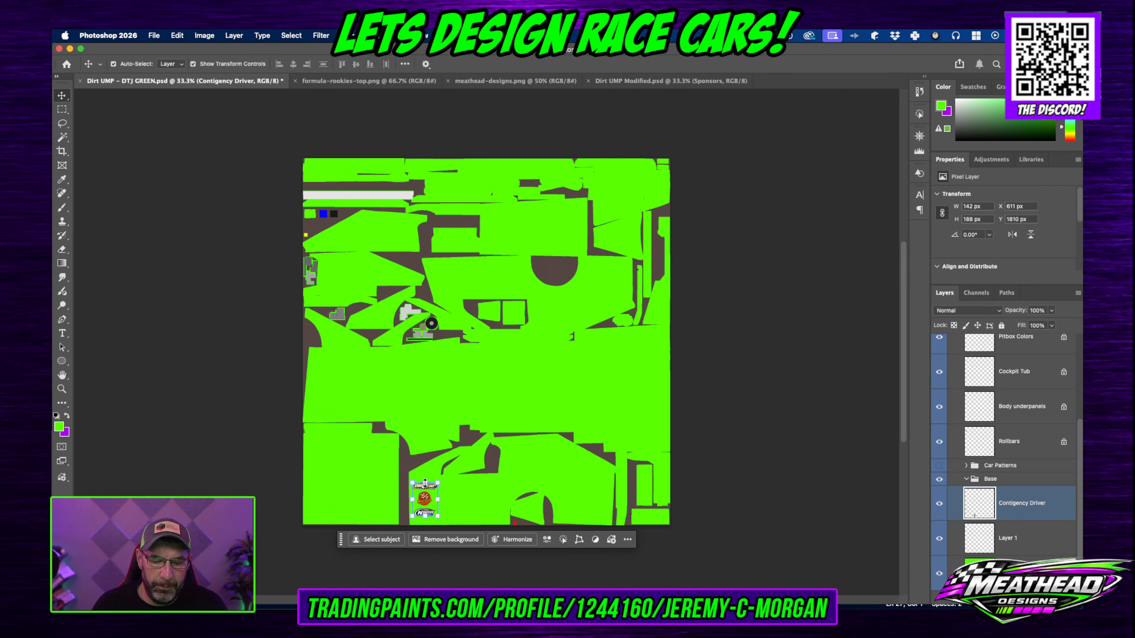
key("Up")
key("Up")
key("Up")
key("Up")
key("Up")
key("Up")
key("Up")
key("Up")
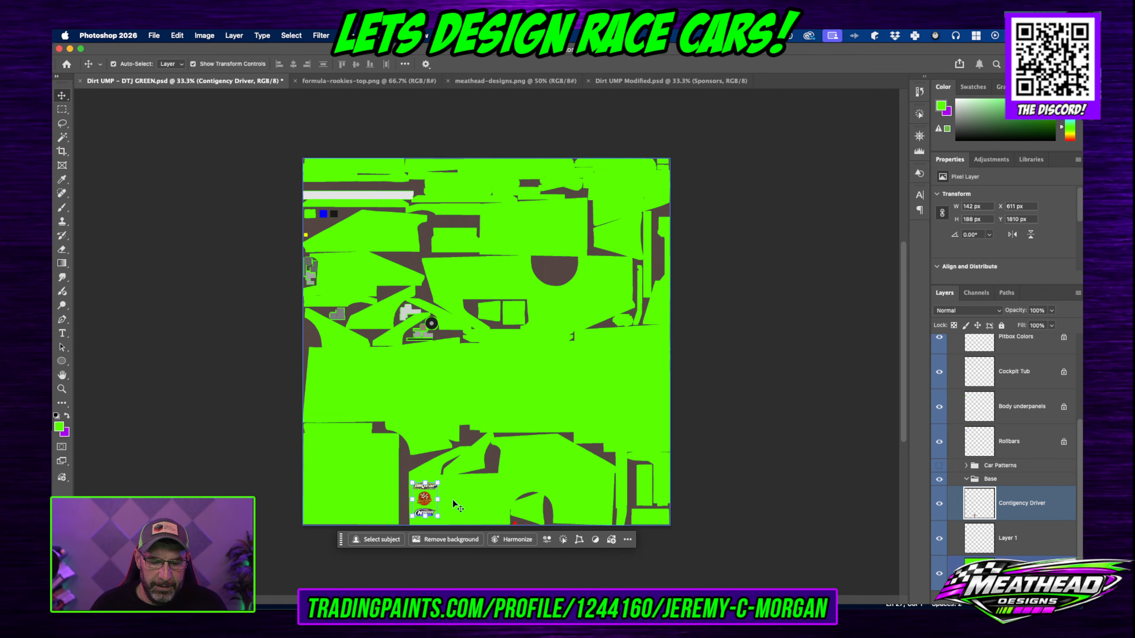
left_click(486, 505)
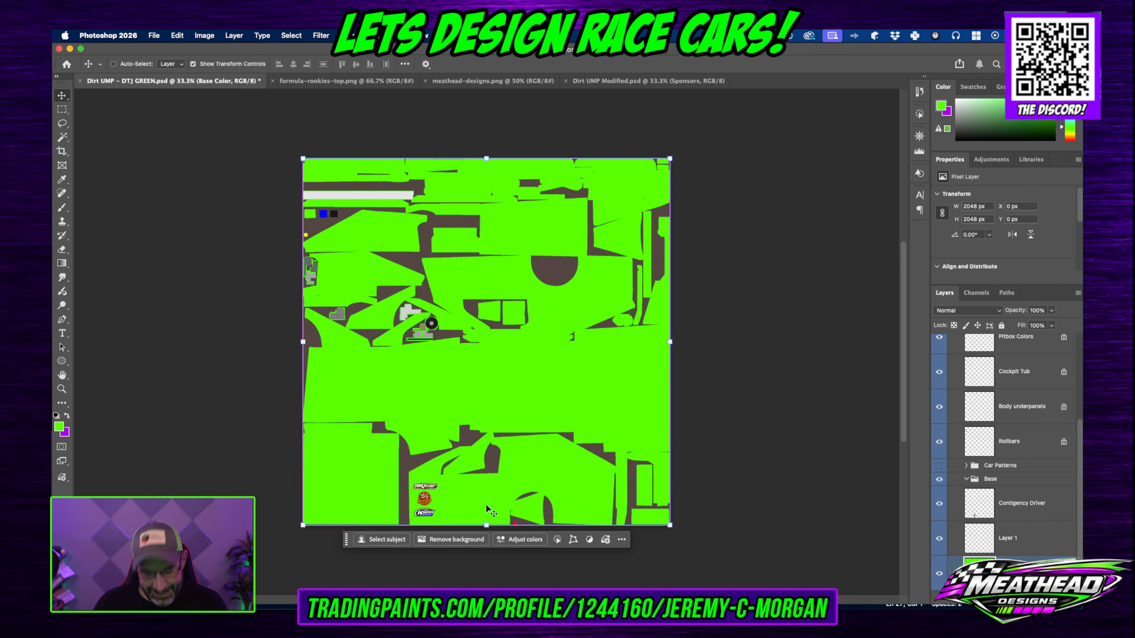
key("super+s")
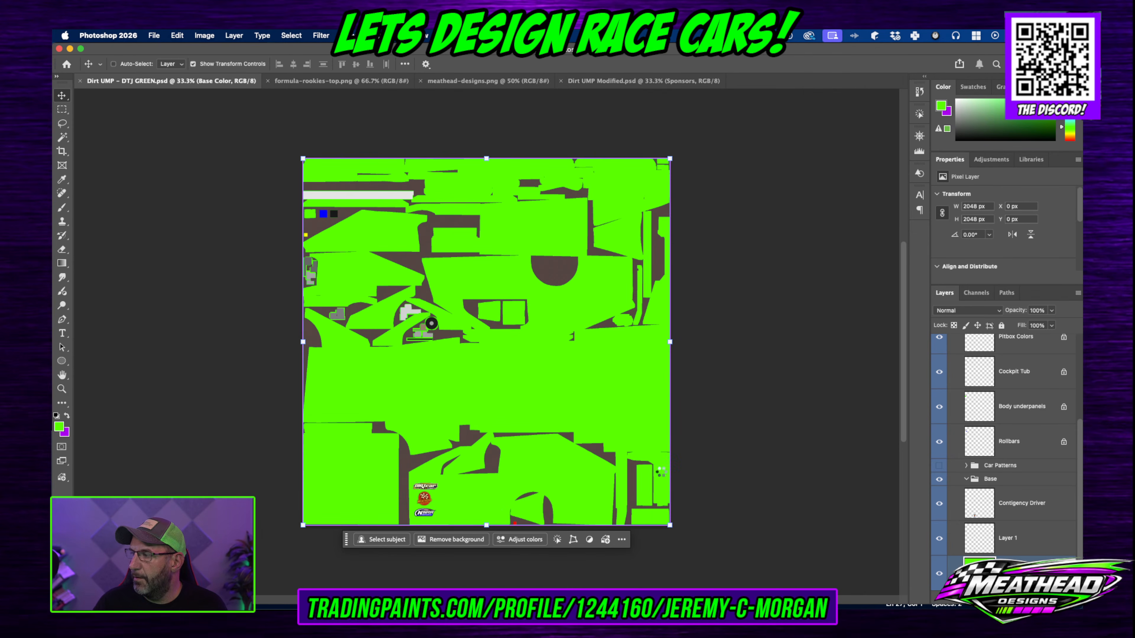
Step: Switch to the iRacing Paint Shop and examine the logos' placement and size on the driver-side door
key("super+Tab")
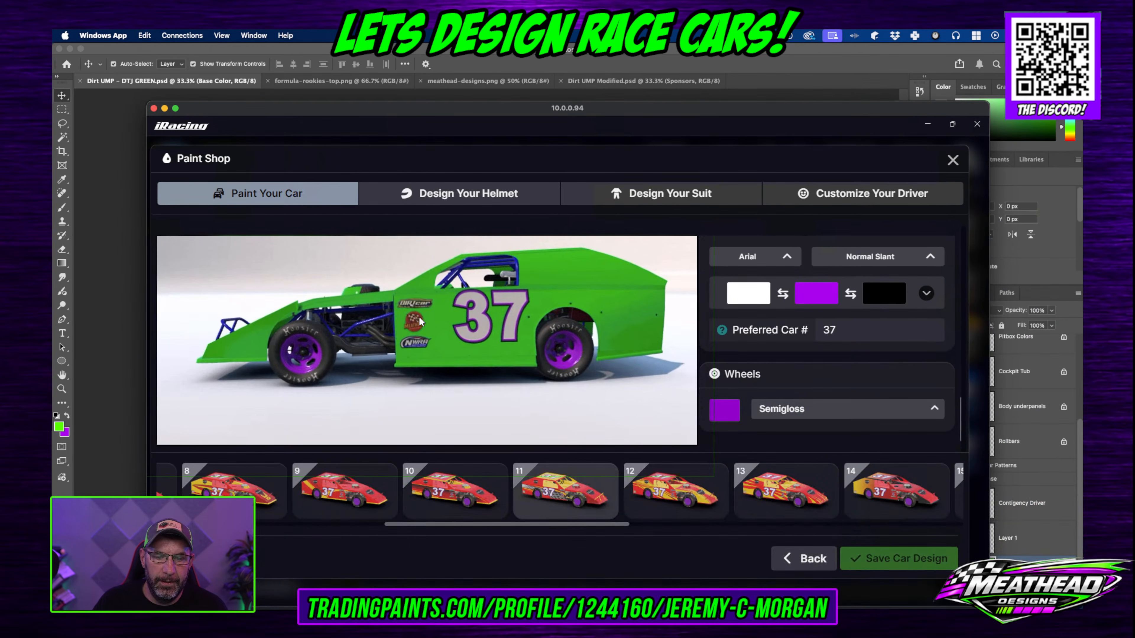
scroll(412, 310, "up", 5)
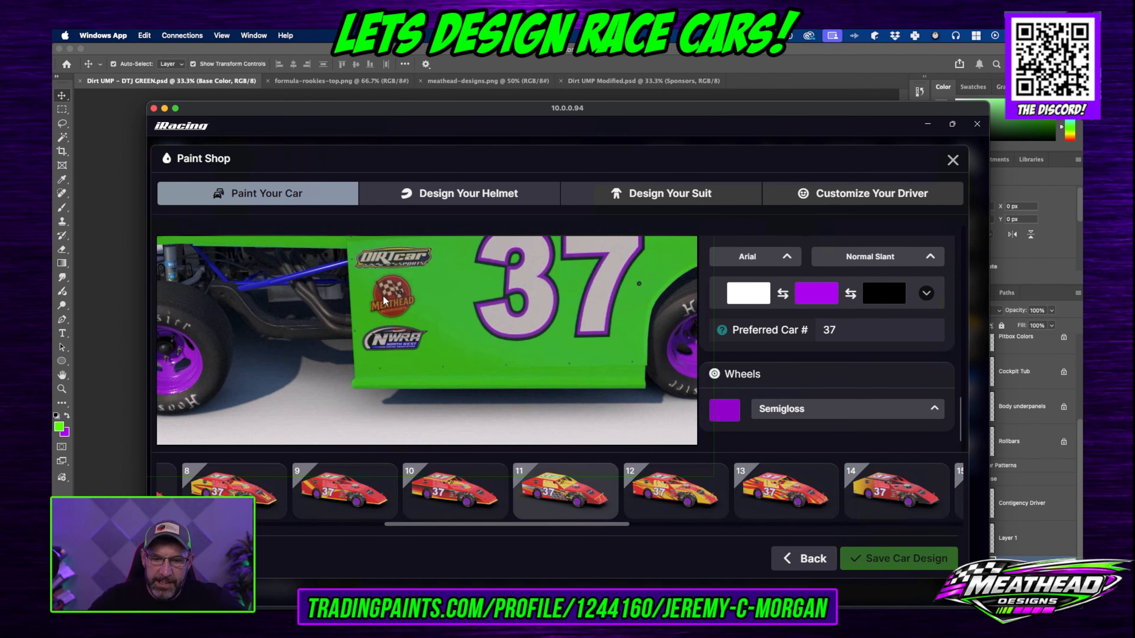
scroll(403, 347, "down", 5)
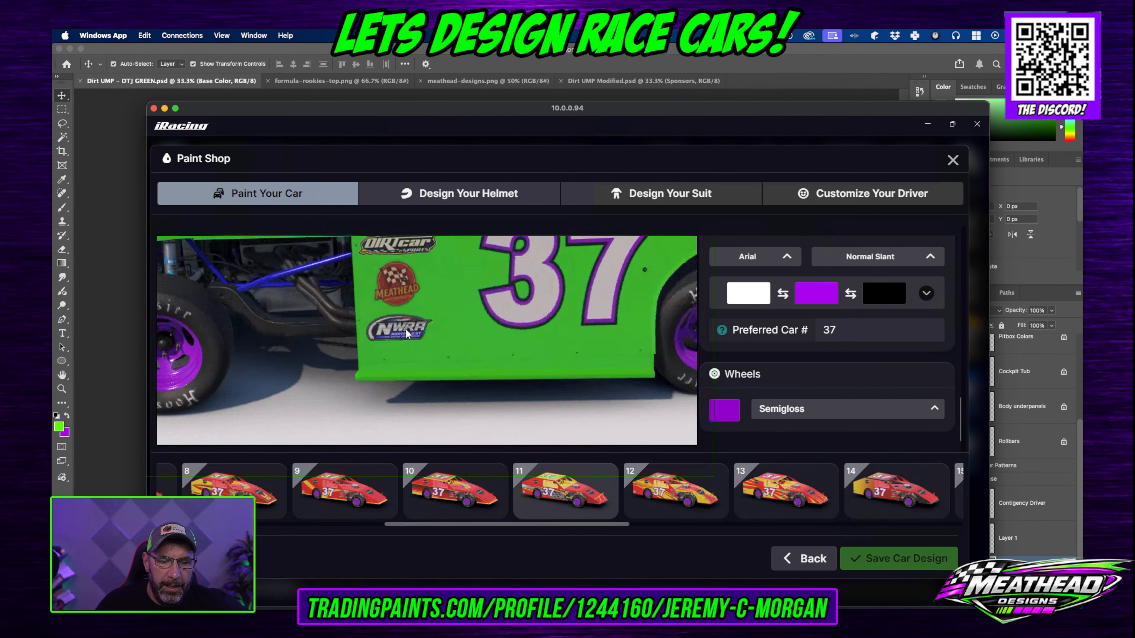
scroll(430, 327, "up", 5)
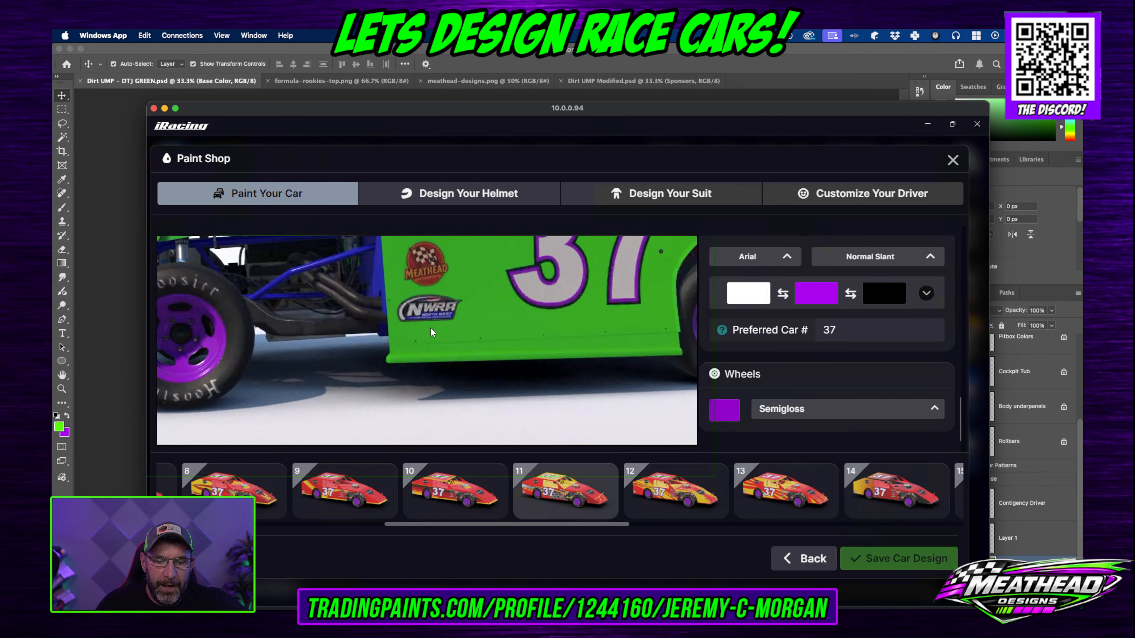
scroll(431, 327, "down", 5)
left_click_drag(431, 328, 414, 278)
scroll(599, 283, "up", 3)
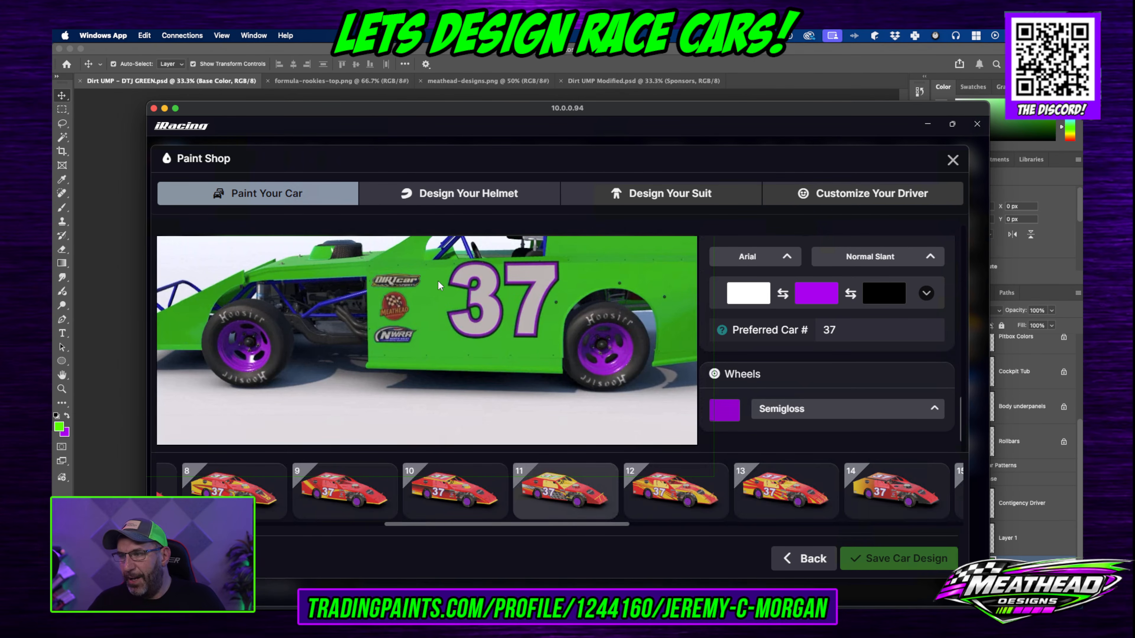
Step: Return to Photoshop, duplicate the Contigency Driver layer and move the copy onto the front of the opposite door panel
left_click_drag(484, 108, 1082, 114)
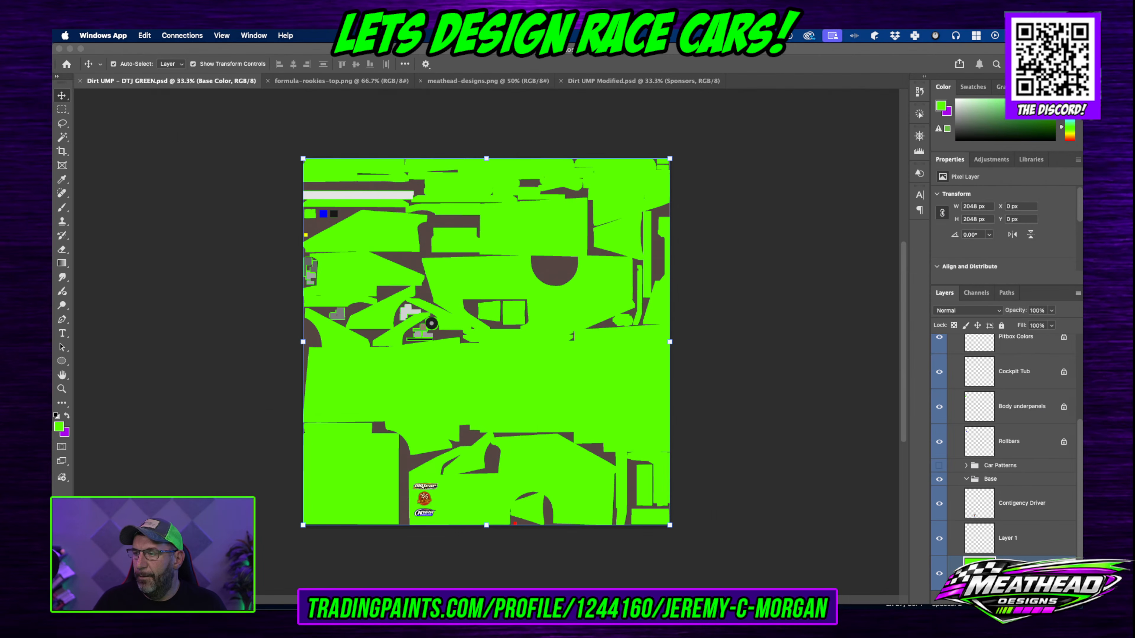
left_click(61, 100)
left_click(433, 497)
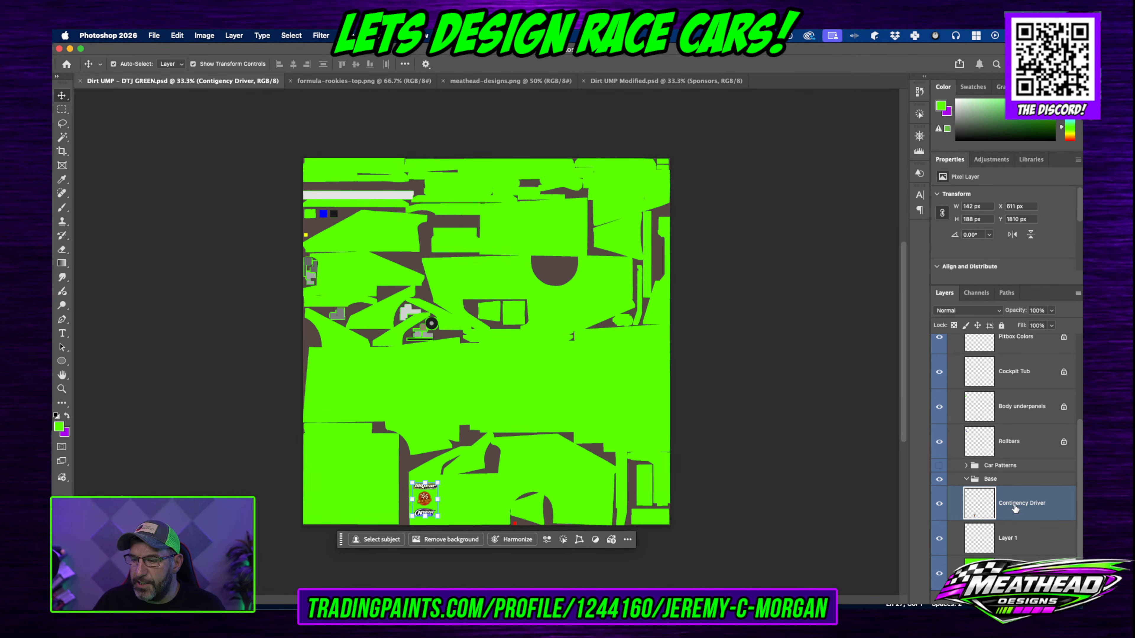
key("super+j")
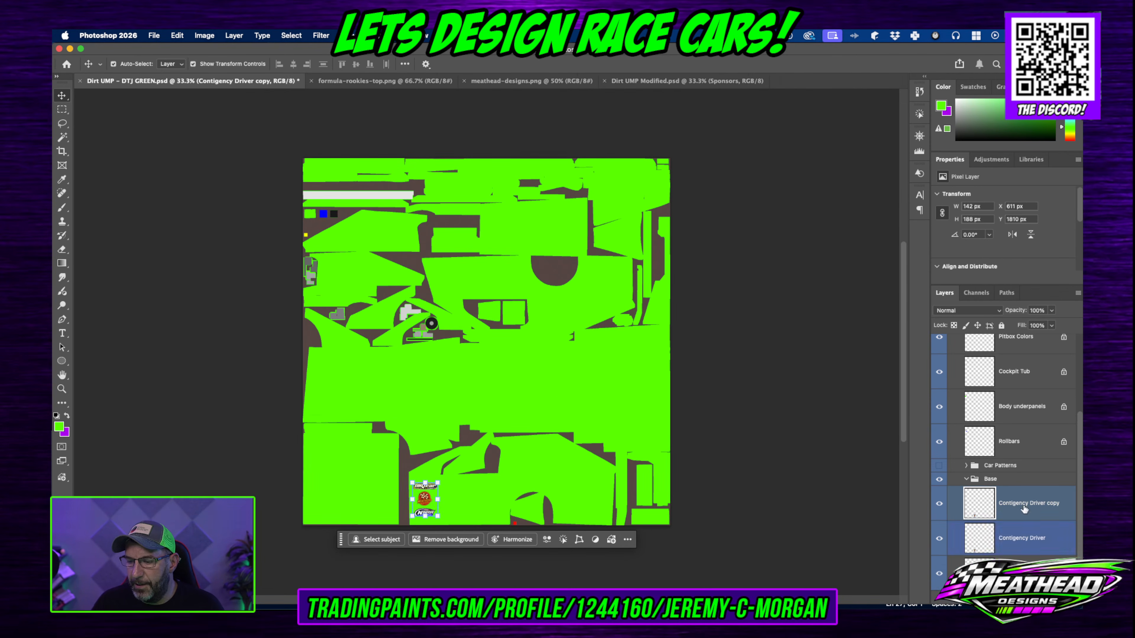
left_click_drag(431, 501, 487, 267)
Step: Rotate the copied door logos by -180 degrees and apply the transform
left_click(362, 64)
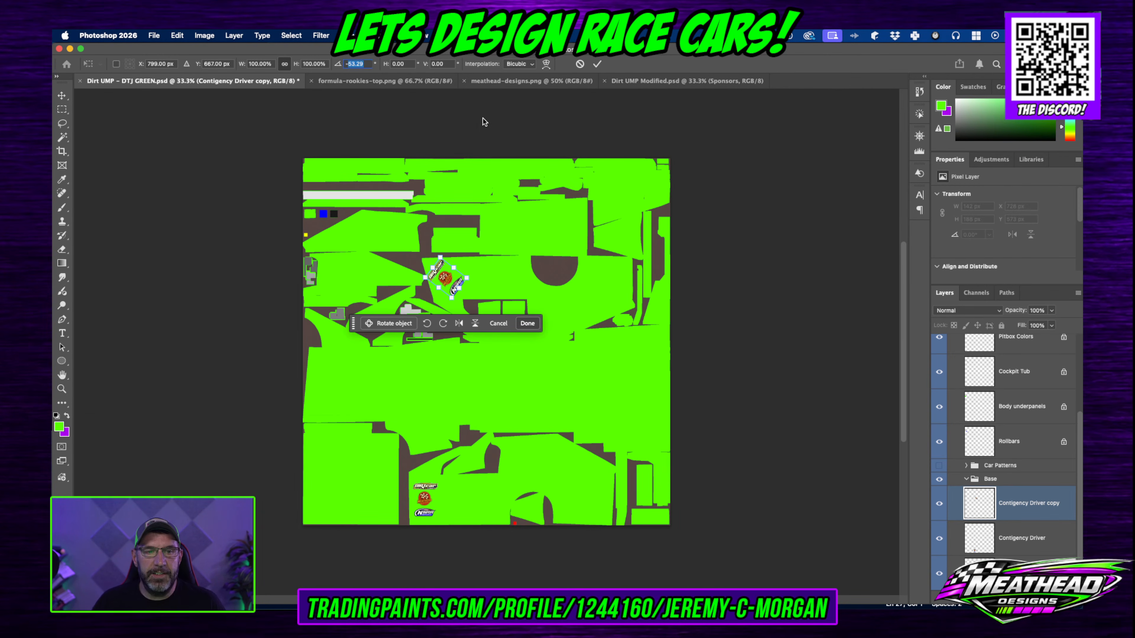
type("-180")
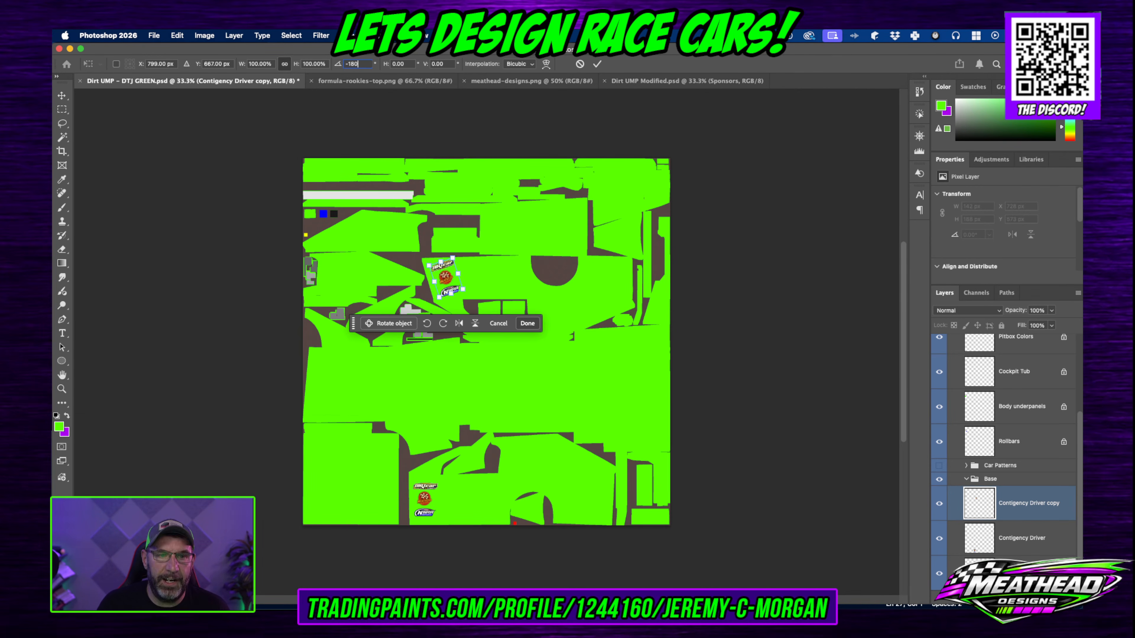
left_click(526, 320)
left_click(522, 358)
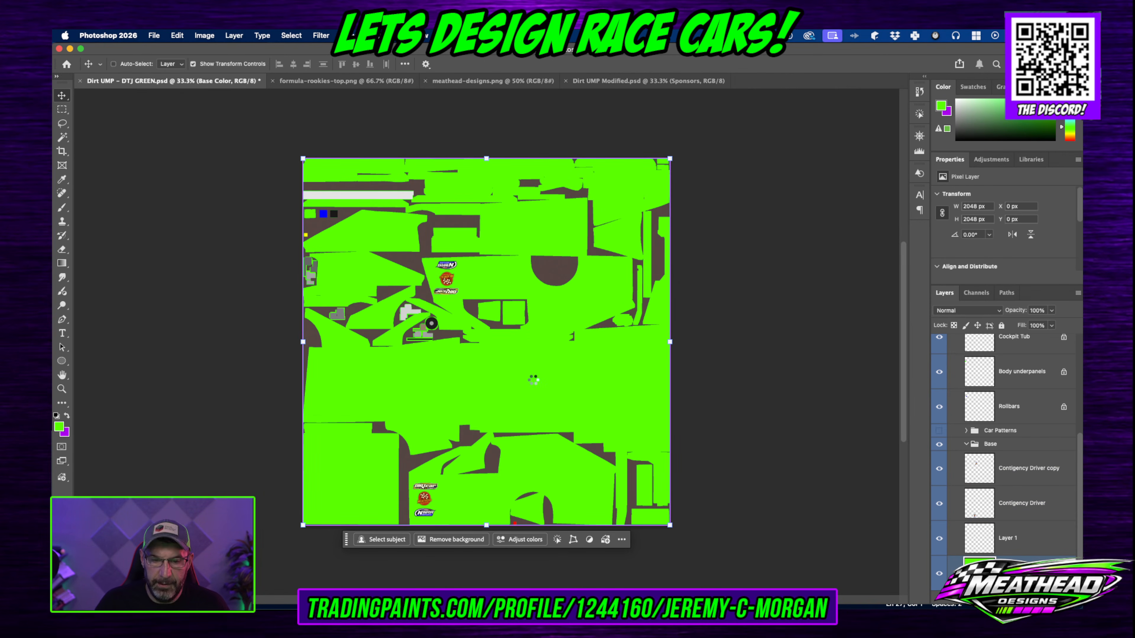
Step: Bring the iRacing preview into view and examine the copied logos' placement on the passenger-side door from several distances
mouse_move(1081, 84)
left_mouse_down()
mouse_move(439, 81)
mouse_move(456, 85)
left_mouse_up()
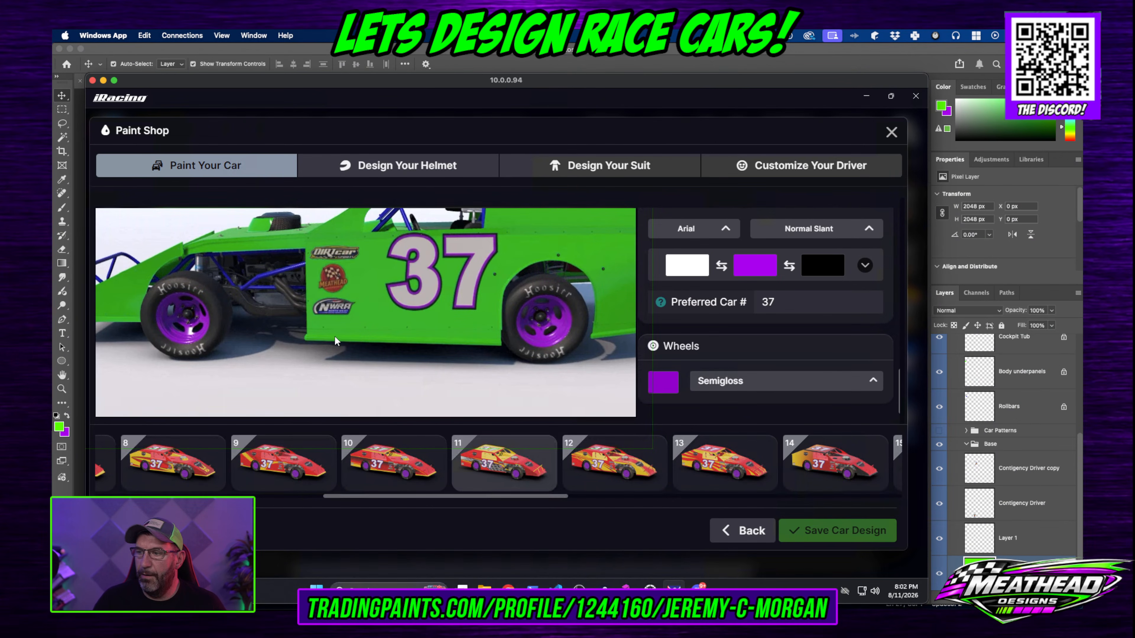
left_click_drag(328, 319, 508, 272)
scroll(348, 263, "down", 4)
scroll(361, 271, "up", 7)
left_click_drag(376, 269, 414, 241)
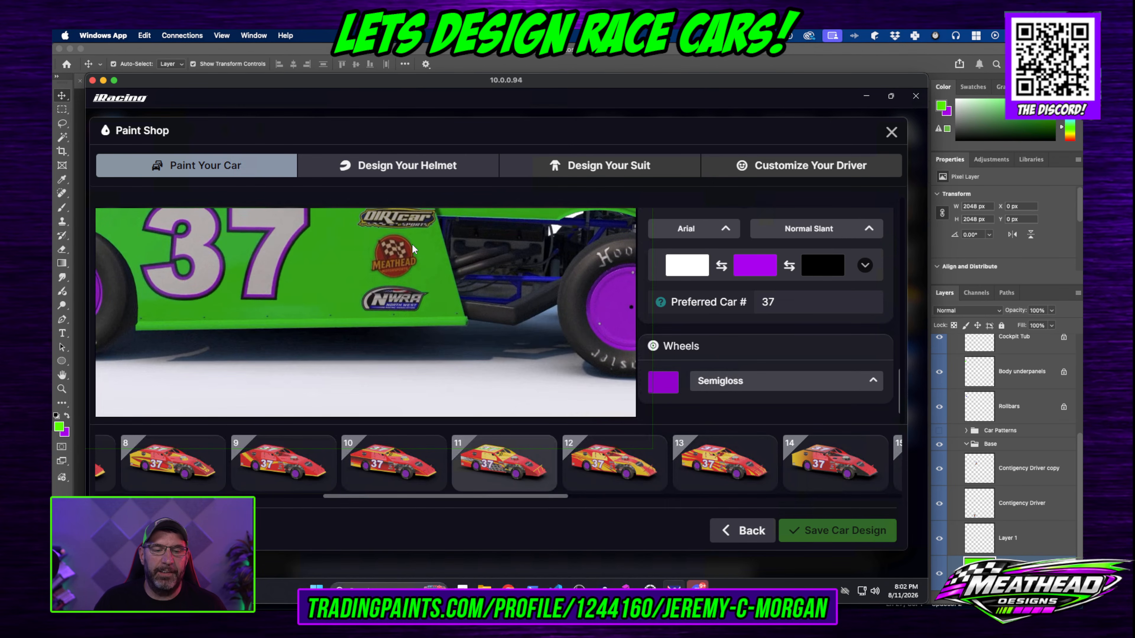
left_click_drag(463, 82, 1134, 80)
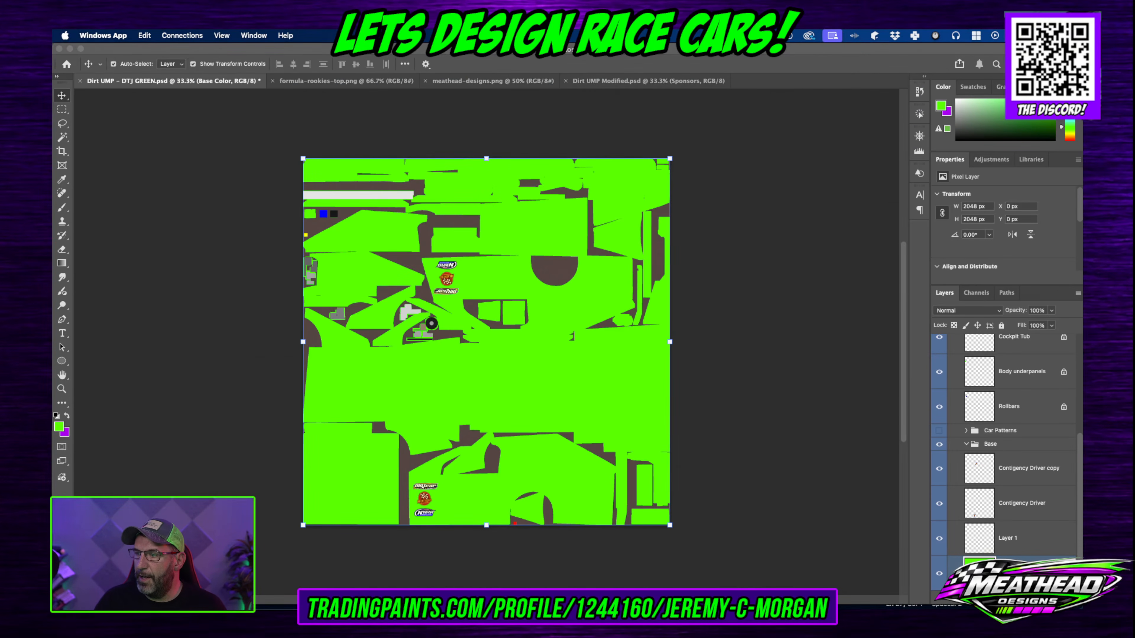
mouse_move(1081, 140)
left_mouse_down()
mouse_move(529, 141)
mouse_move(456, 127)
left_mouse_up()
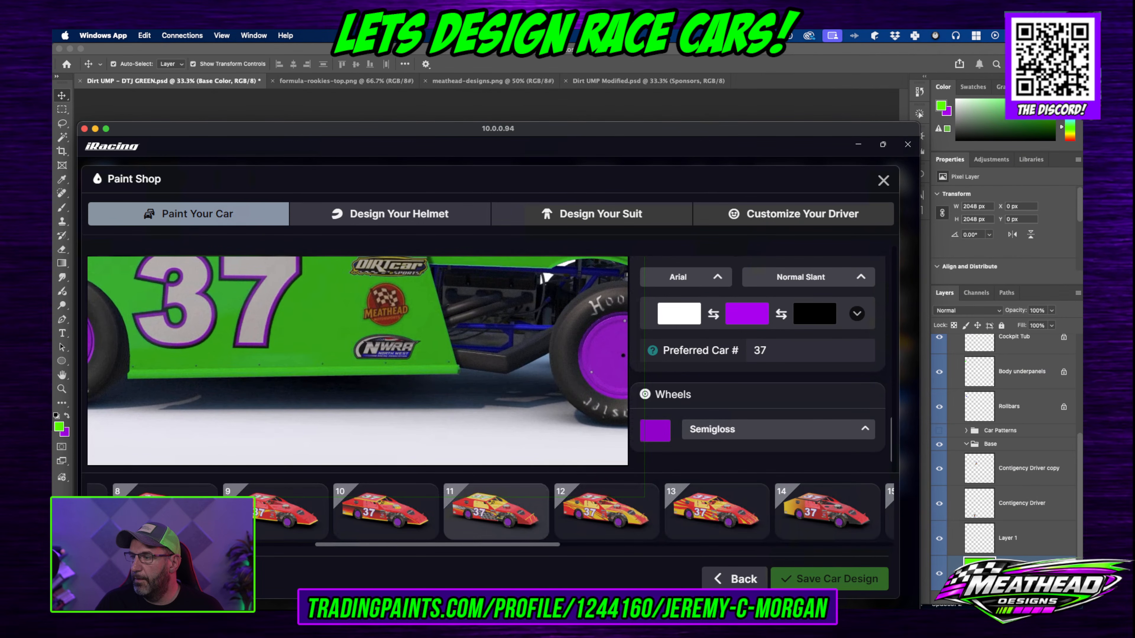
key("super+Tab")
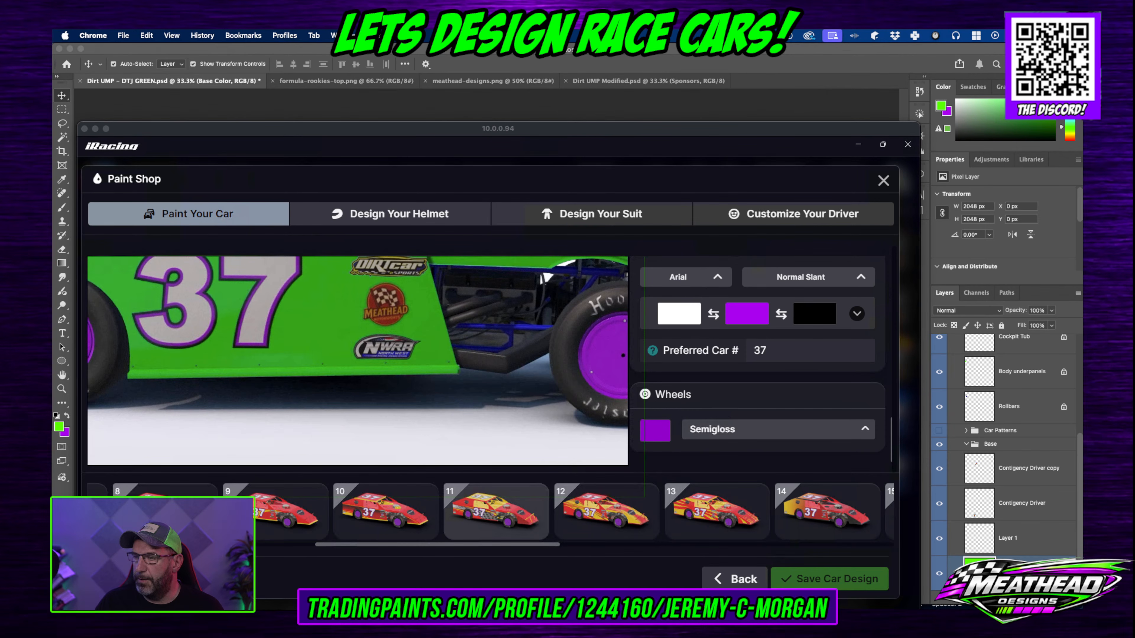
left_click(385, 332)
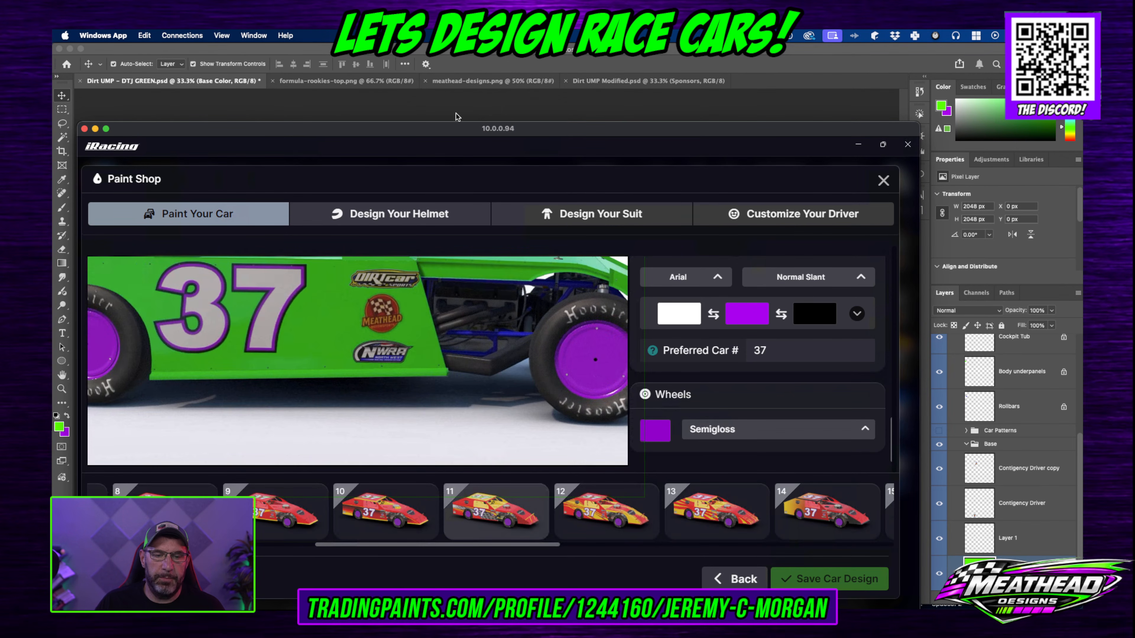
scroll(419, 306, "down", 3)
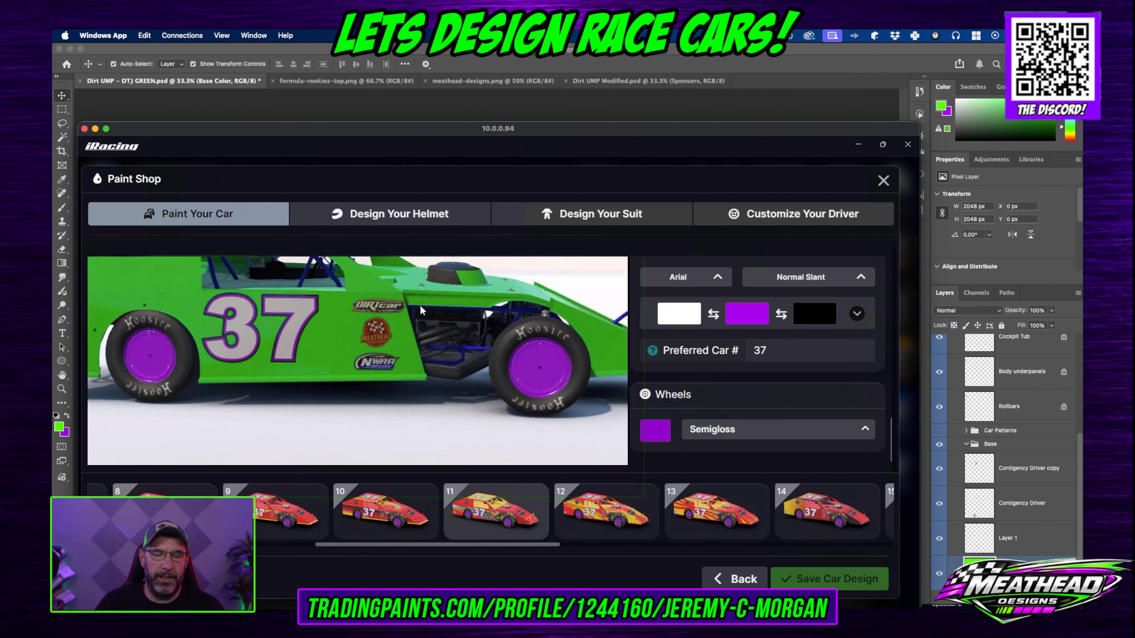
Step: Return to Photoshop, select the Contigency Driver copy logos, rotate them very slightly and apply the transform
left_click_drag(449, 130, 1081, 139)
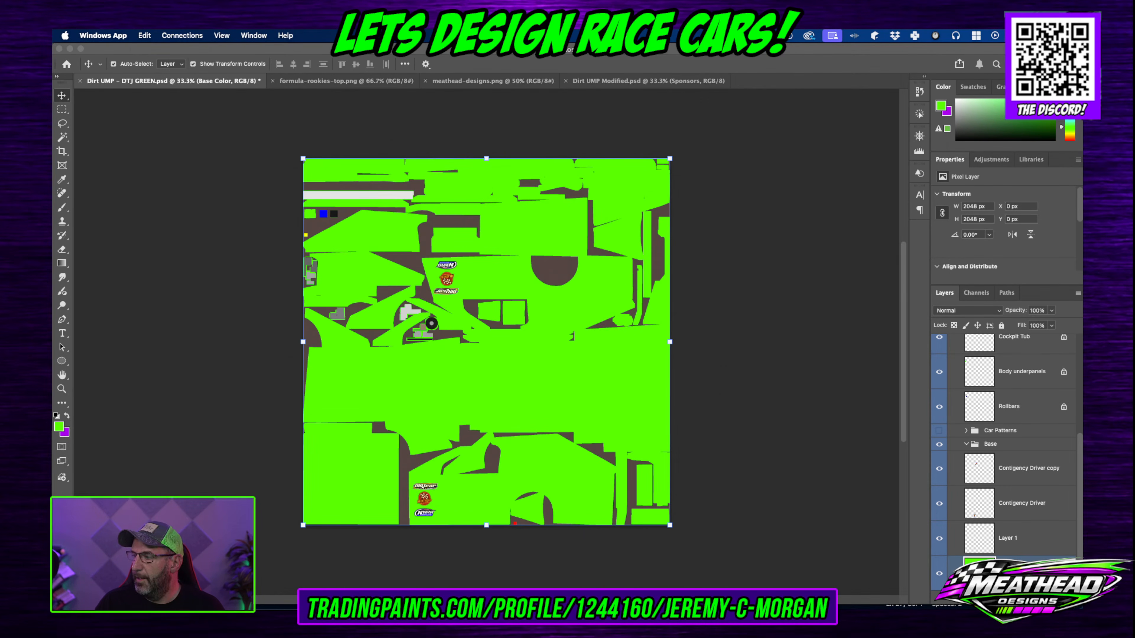
left_click(450, 280)
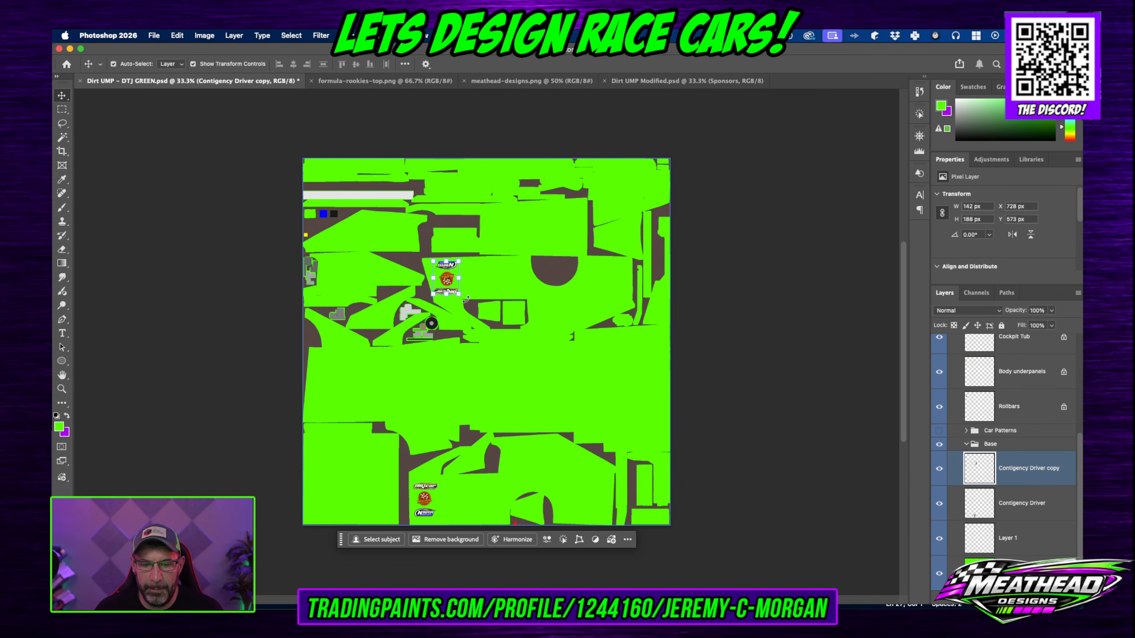
left_click(919, 135)
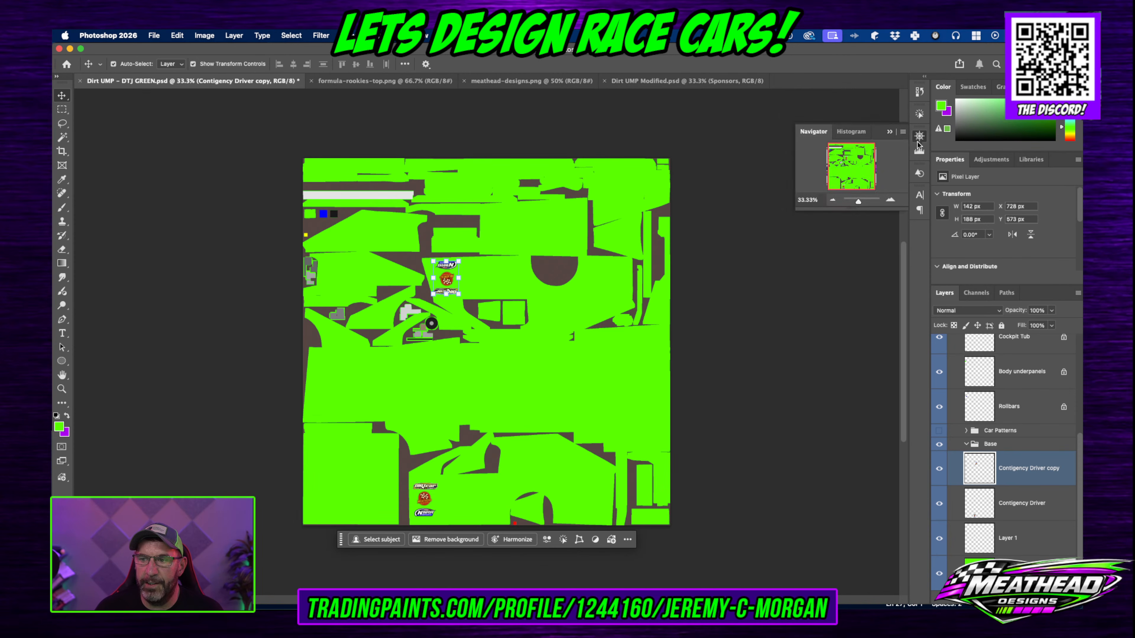
left_click(890, 199)
left_click(891, 200)
left_click(891, 200)
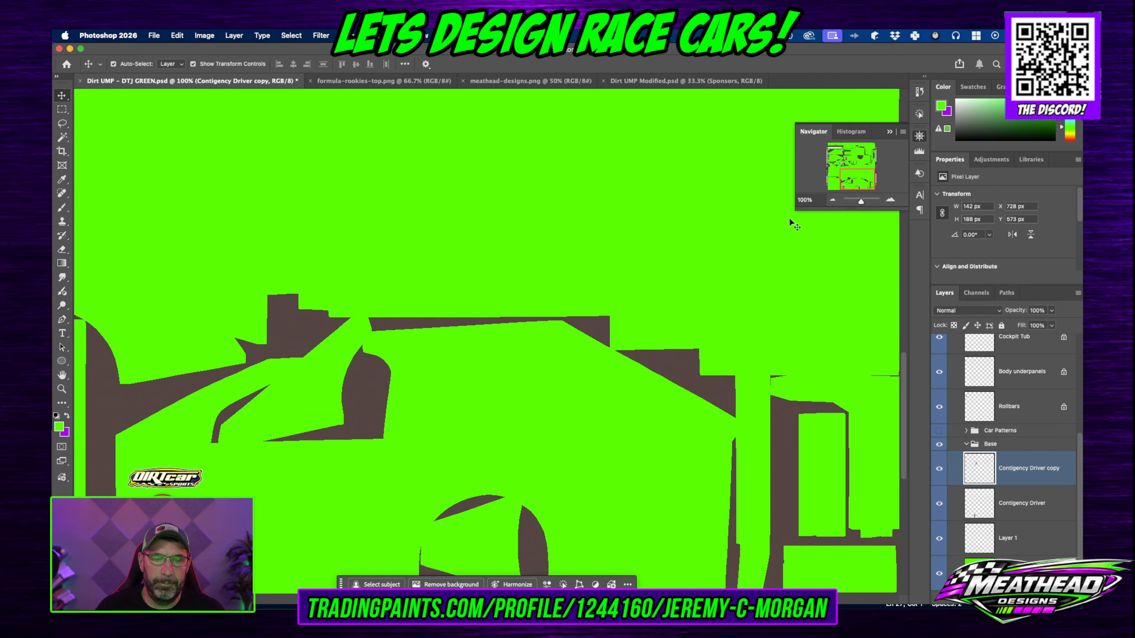
scroll(720, 289, "up", 20)
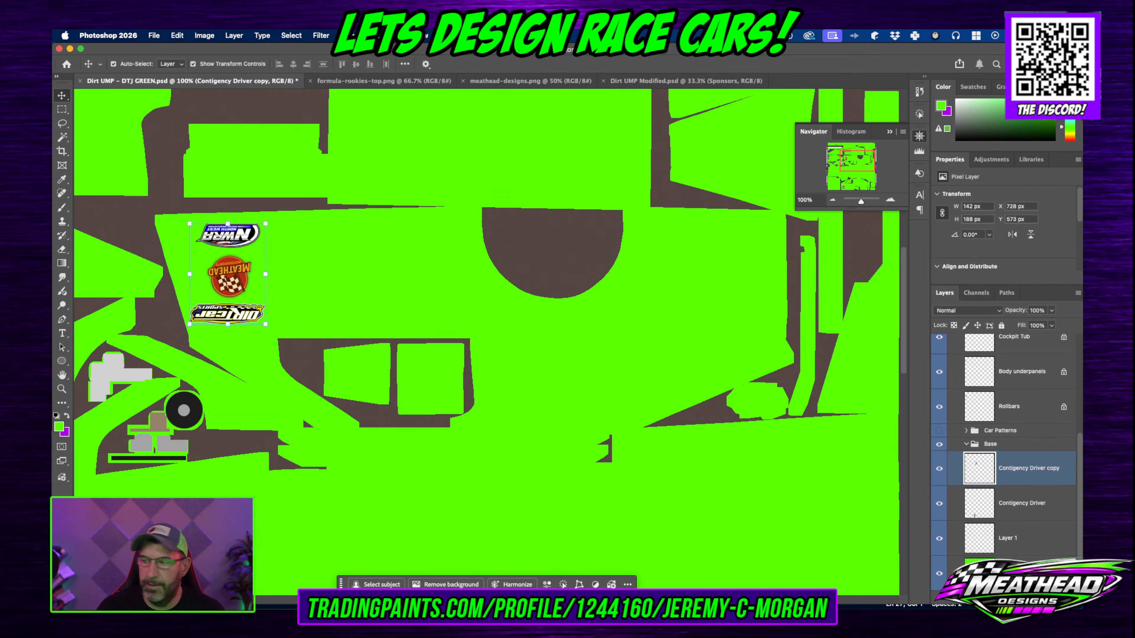
key("super+Tab")
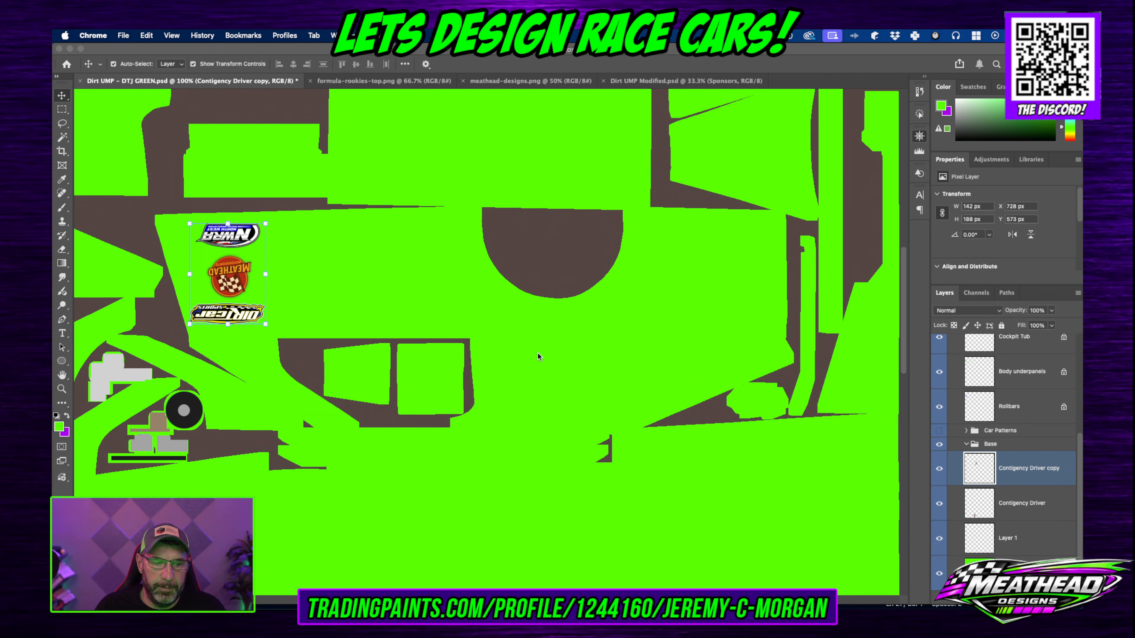
left_click(241, 244)
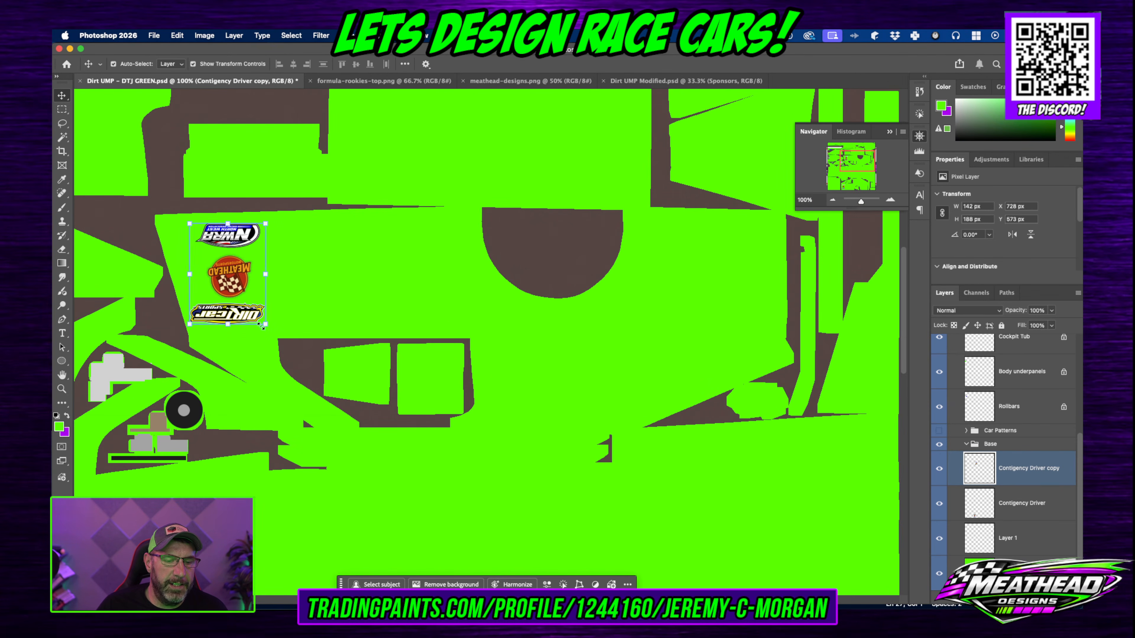
left_click_drag(271, 336, 273, 336)
key("Return")
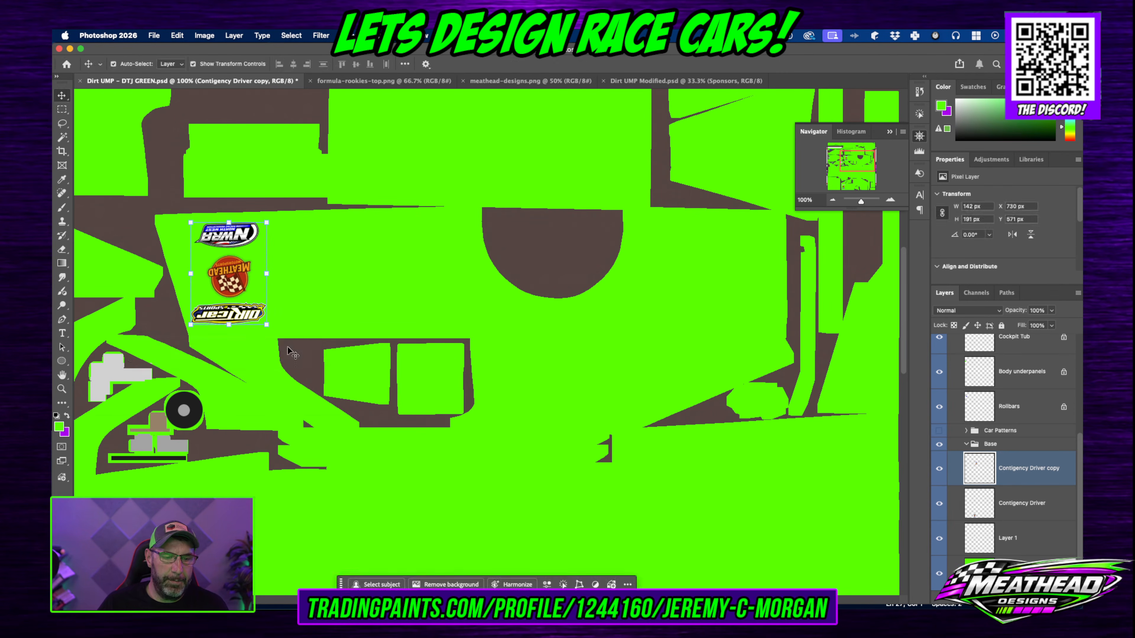
Step: Show the Wire layer from the Turn Off Before Exporting TGA group over the livery template
left_click(382, 285)
left_click(969, 445)
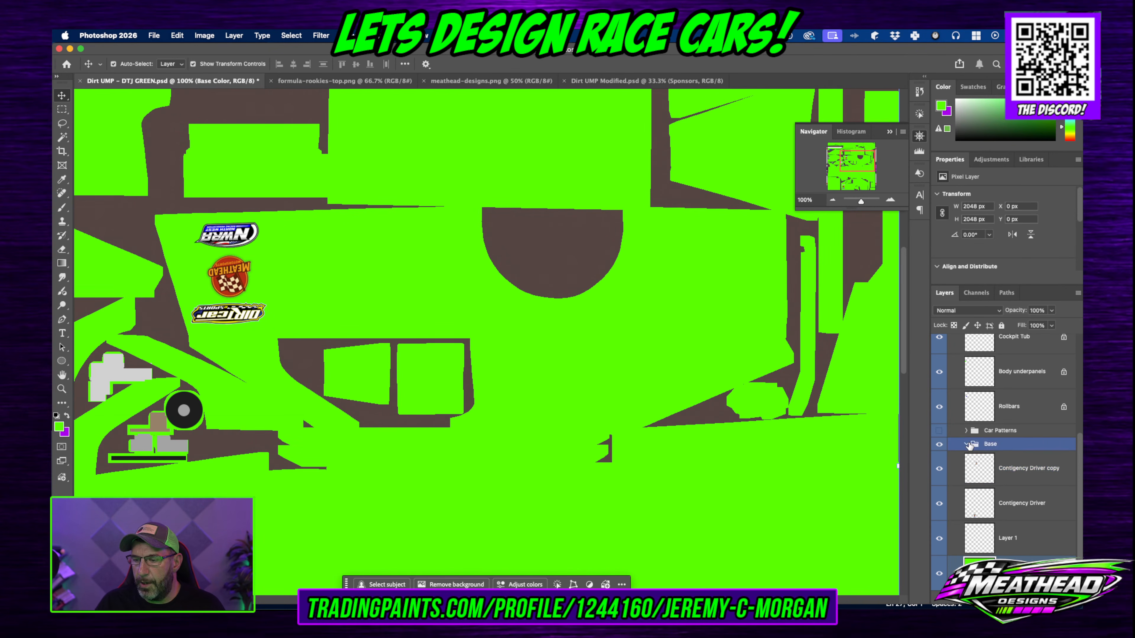
scroll(968, 447, "up", 5)
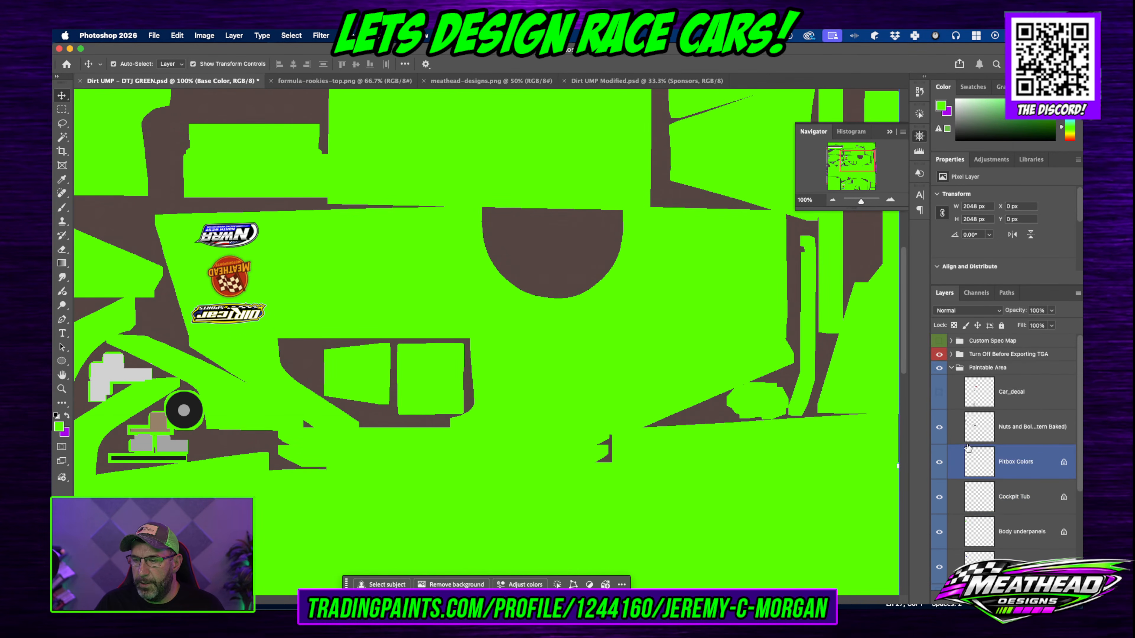
left_click(959, 356)
left_click(951, 355)
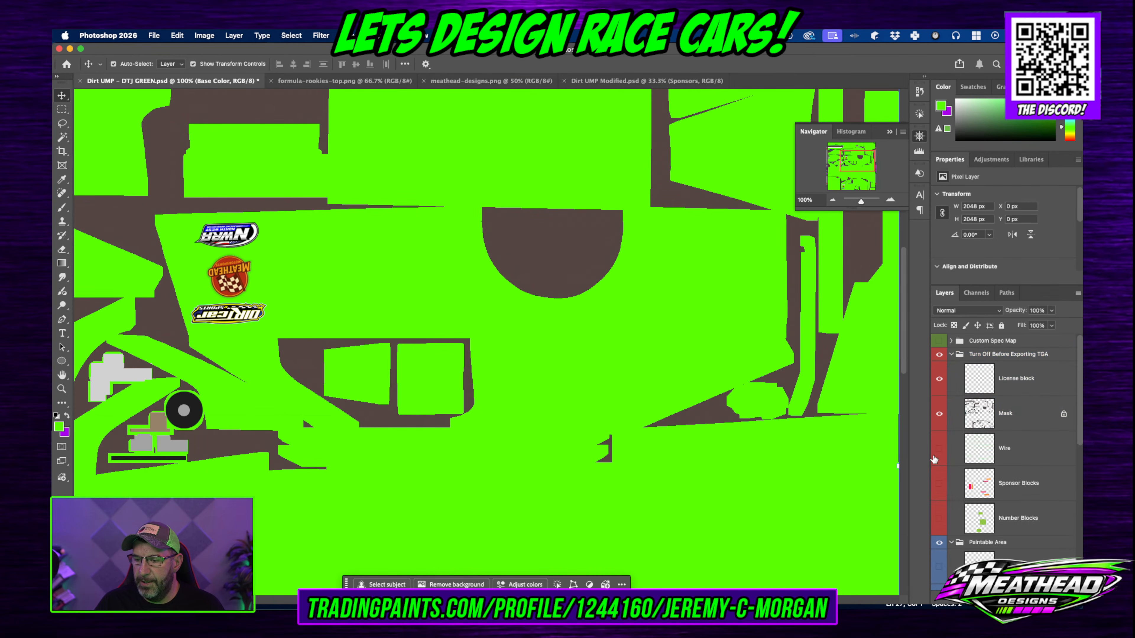
left_click(938, 448)
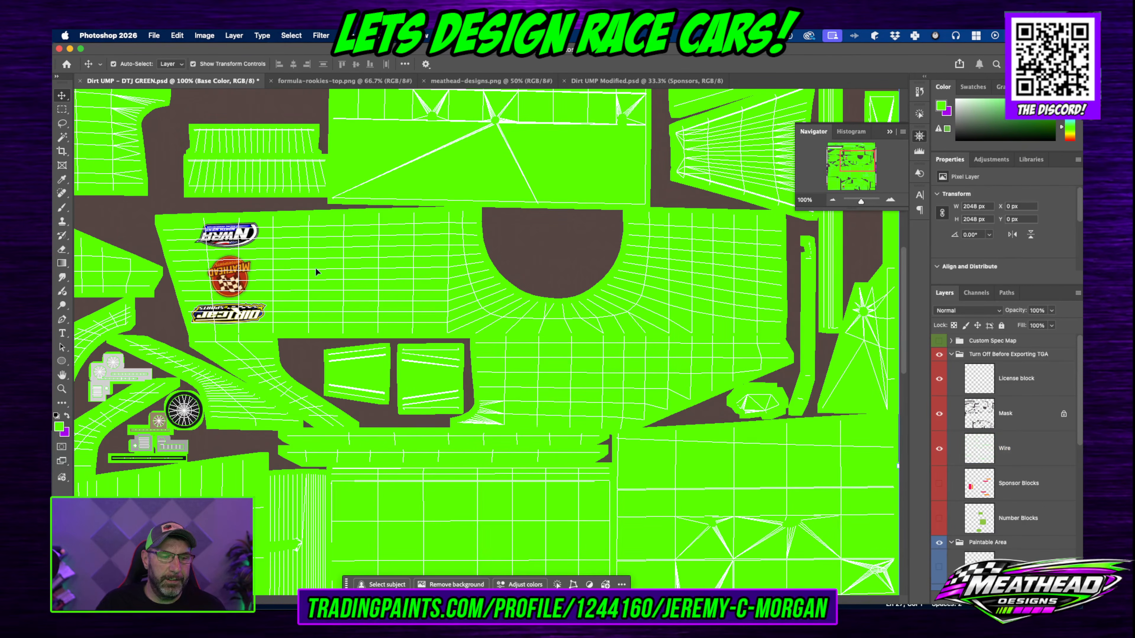
Step: Nudge the copied door logos to X 731 px and Y 572 px, checking them up close against the wireframe
left_click(223, 263)
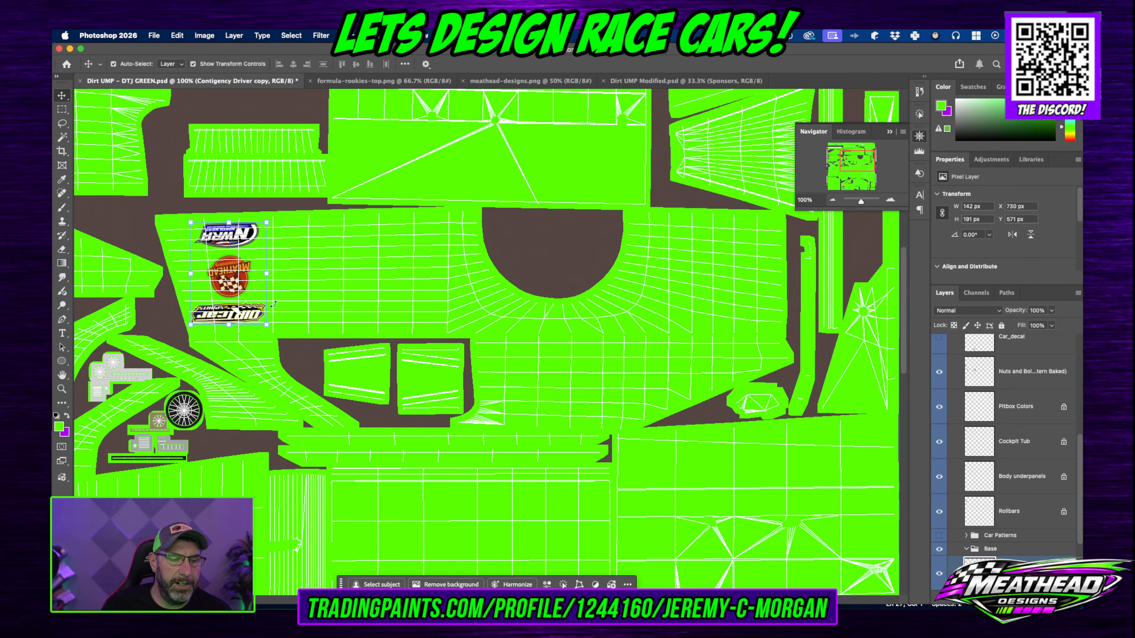
key("Down")
key("Right")
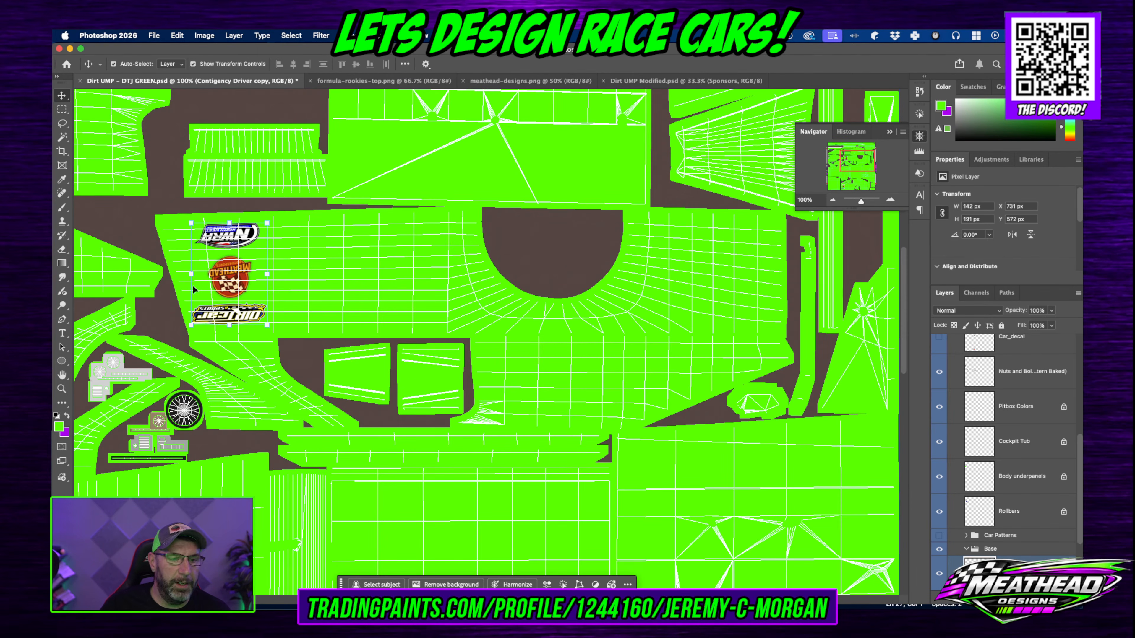
scroll(208, 206, "down", 1)
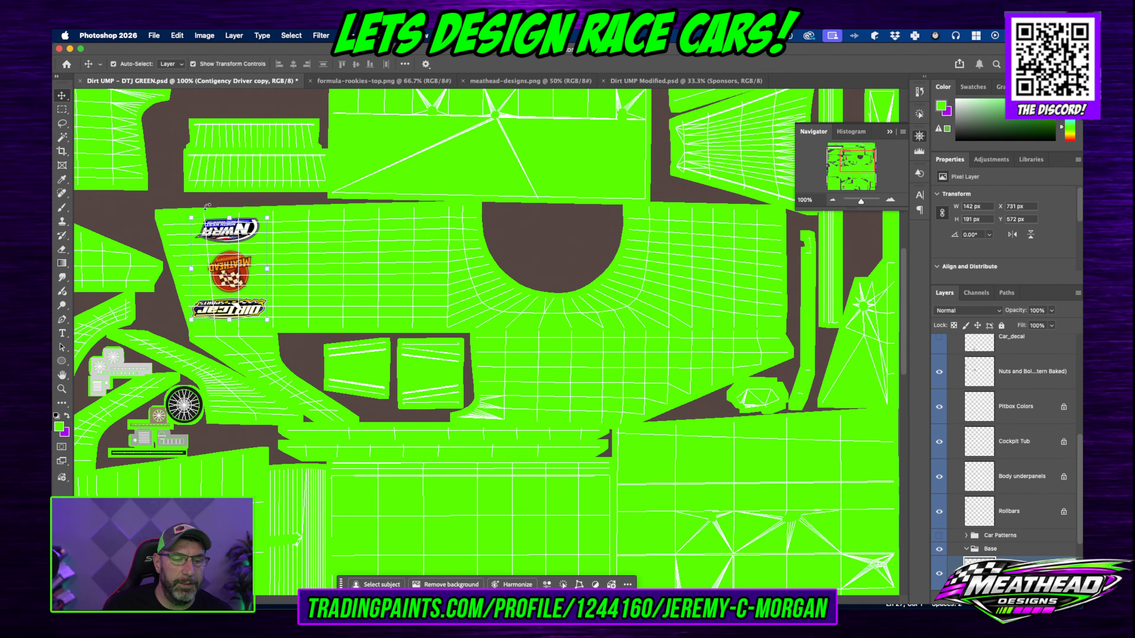
scroll(888, 206, "up", 3)
left_click(889, 201)
scroll(356, 296, "left", 15)
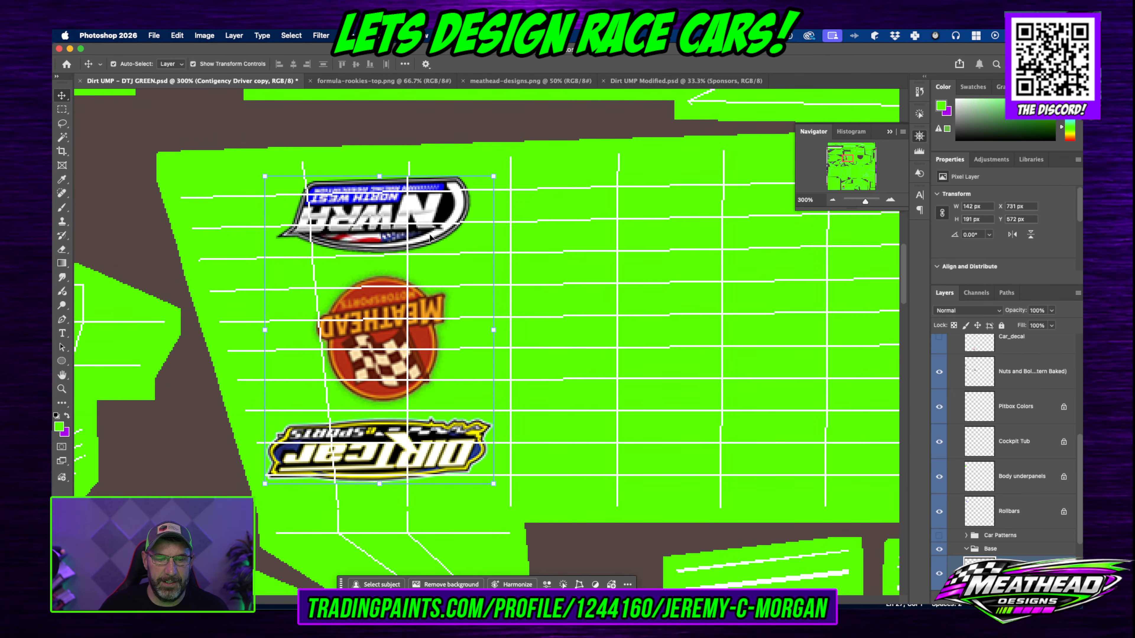
left_click(561, 267)
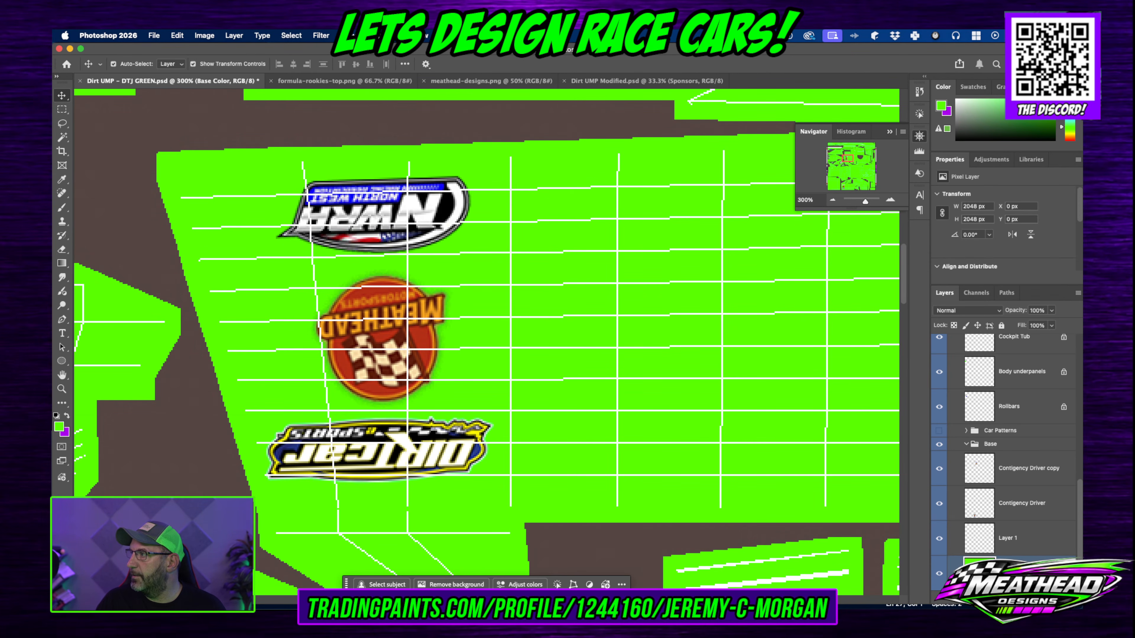
Step: Switch to the iRacing Paint Shop and compare the logos' alignment and spacing on both doors against the wireframe
key("super+Tab")
key("super+Tab")
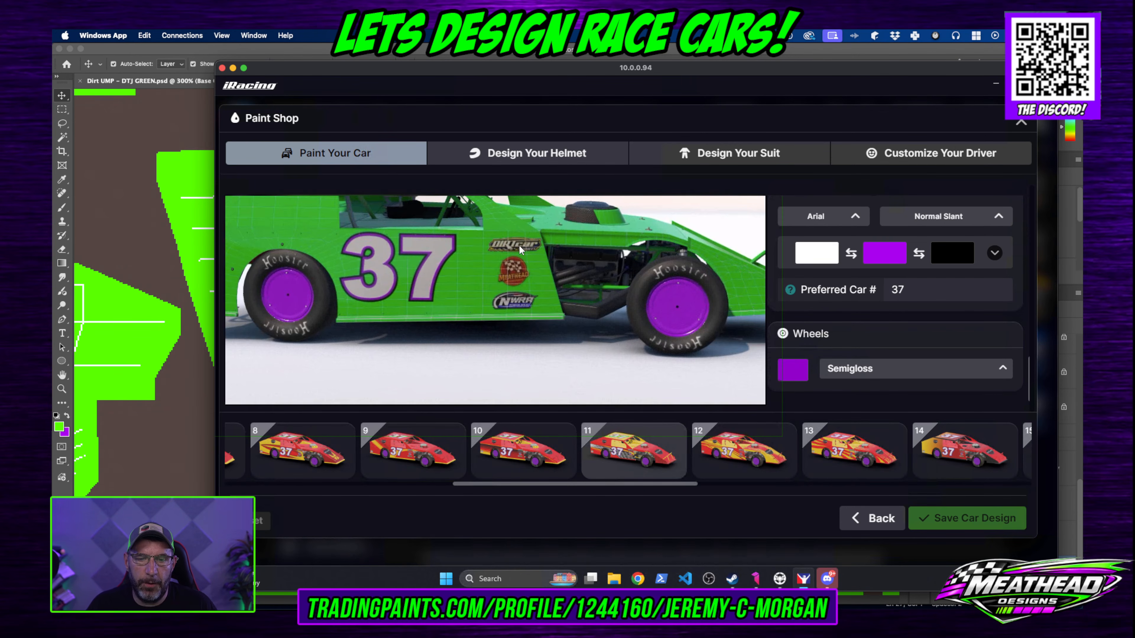
left_click_drag(620, 294, 525, 264)
scroll(496, 277, "down", 3)
scroll(442, 293, "up", 5)
scroll(444, 294, "up", 2)
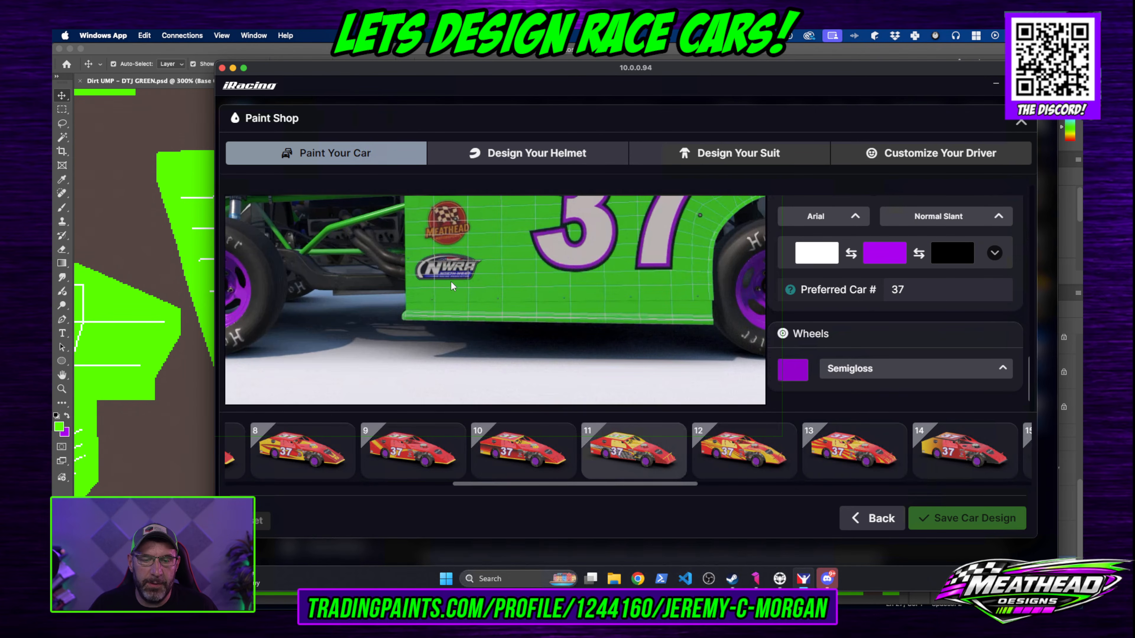
scroll(517, 286, "down", 3)
left_click_drag(460, 282, 590, 268)
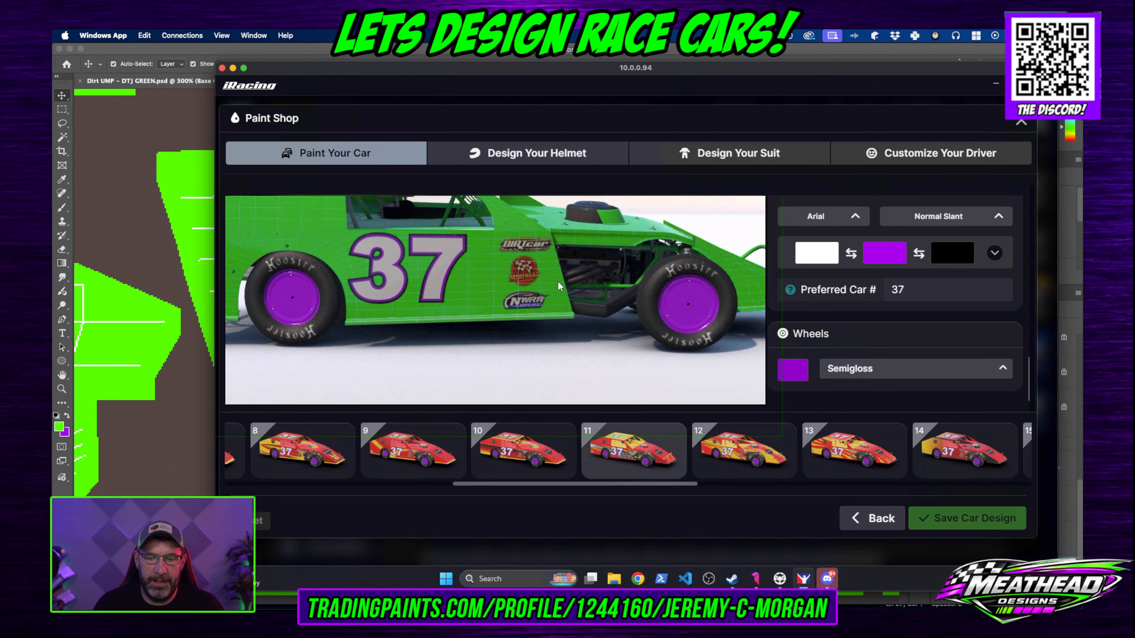
scroll(545, 310, "down", 2)
scroll(518, 280, "up", 2)
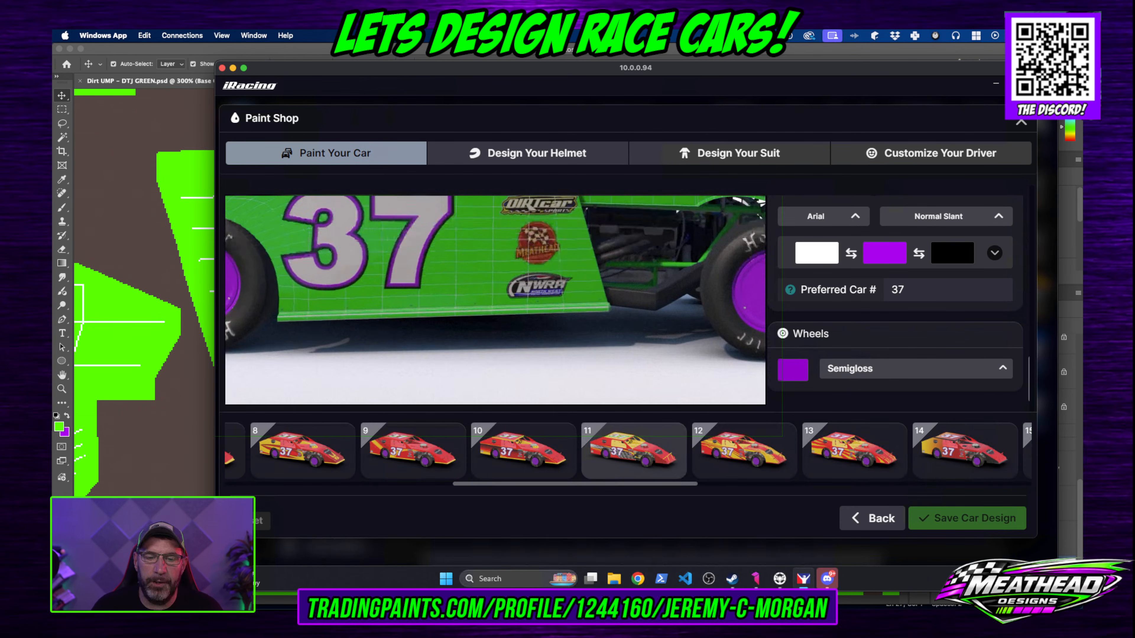
scroll(509, 267, "up", 2)
scroll(505, 263, "down", 5)
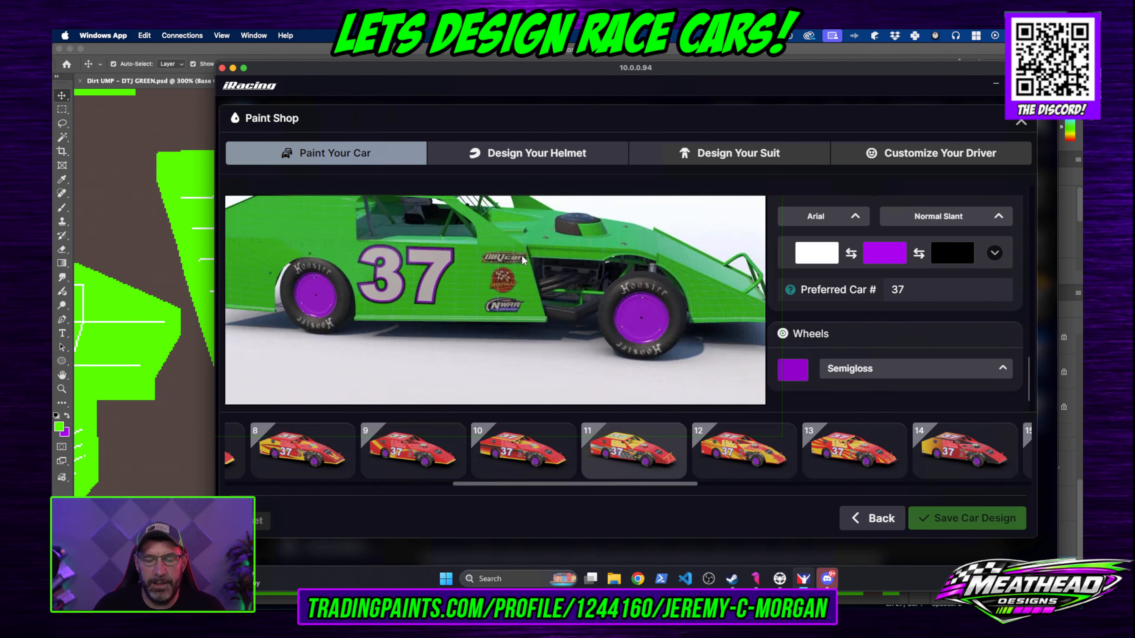
left_click_drag(551, 304, 393, 282)
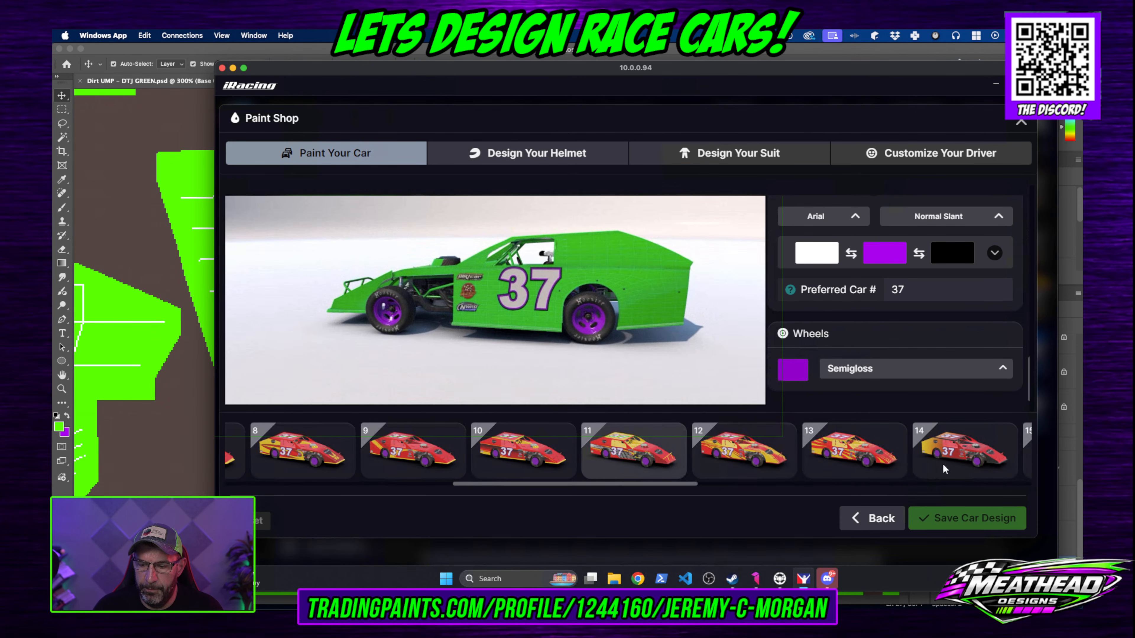
Step: Return to Photoshop, move the copied door logos horizontally to X 740 px and deselect the layer
left_click_drag(769, 70, 1082, 72)
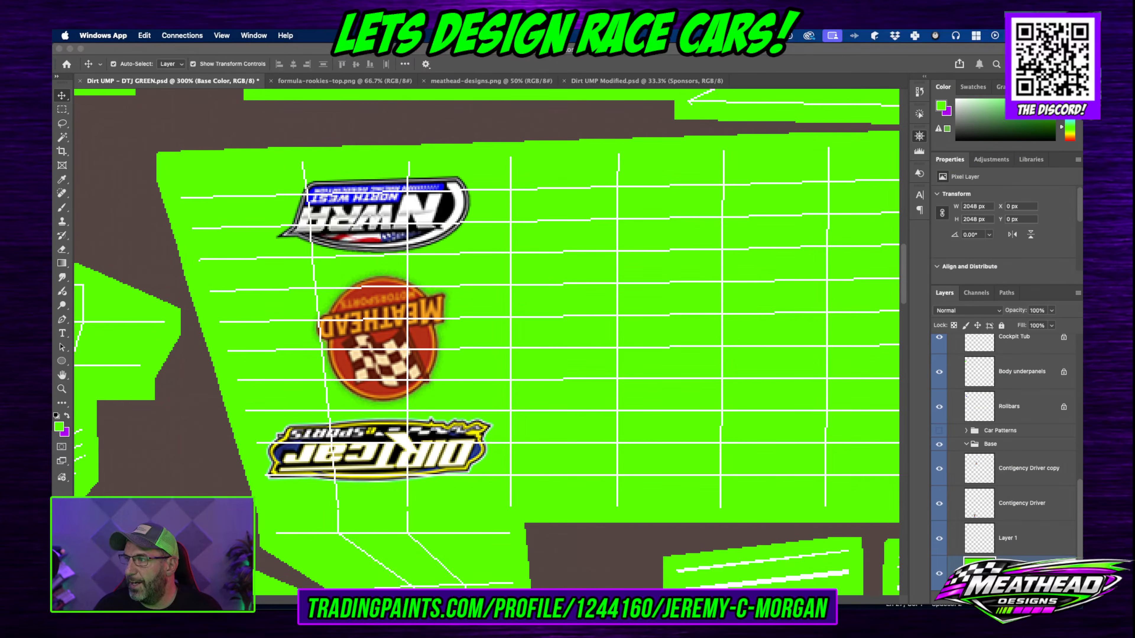
key("super+Tab")
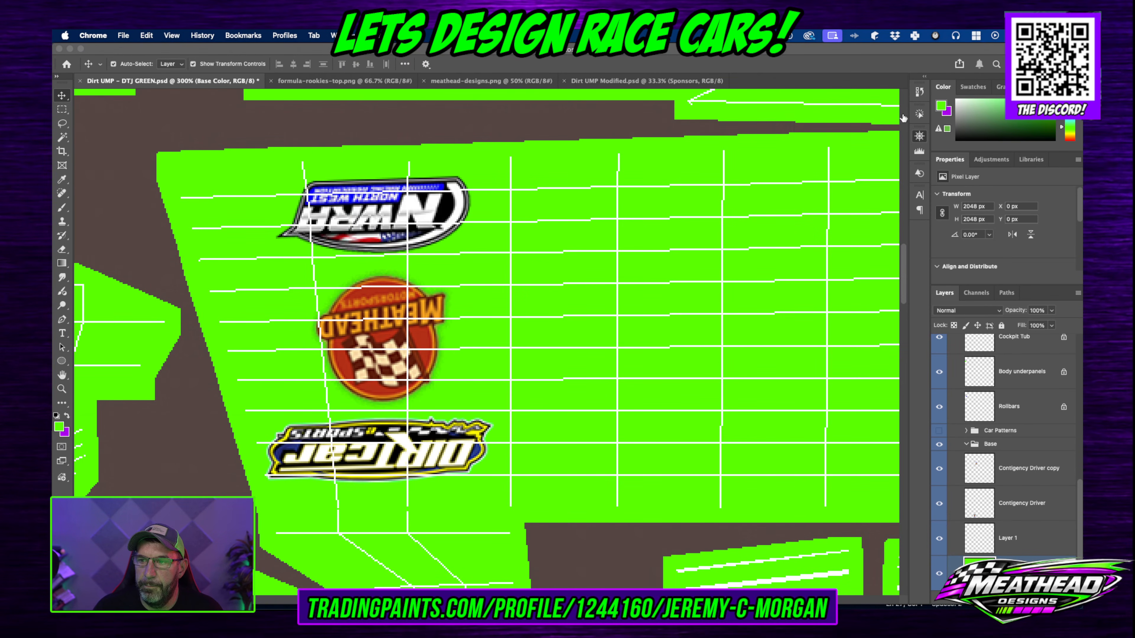
left_click(919, 136)
left_click(834, 201)
left_click(835, 201)
left_click(835, 201)
left_click(834, 201)
left_click(841, 201)
mouse_move(843, 204)
left_mouse_down()
mouse_move(871, 208)
mouse_move(857, 203)
left_mouse_up()
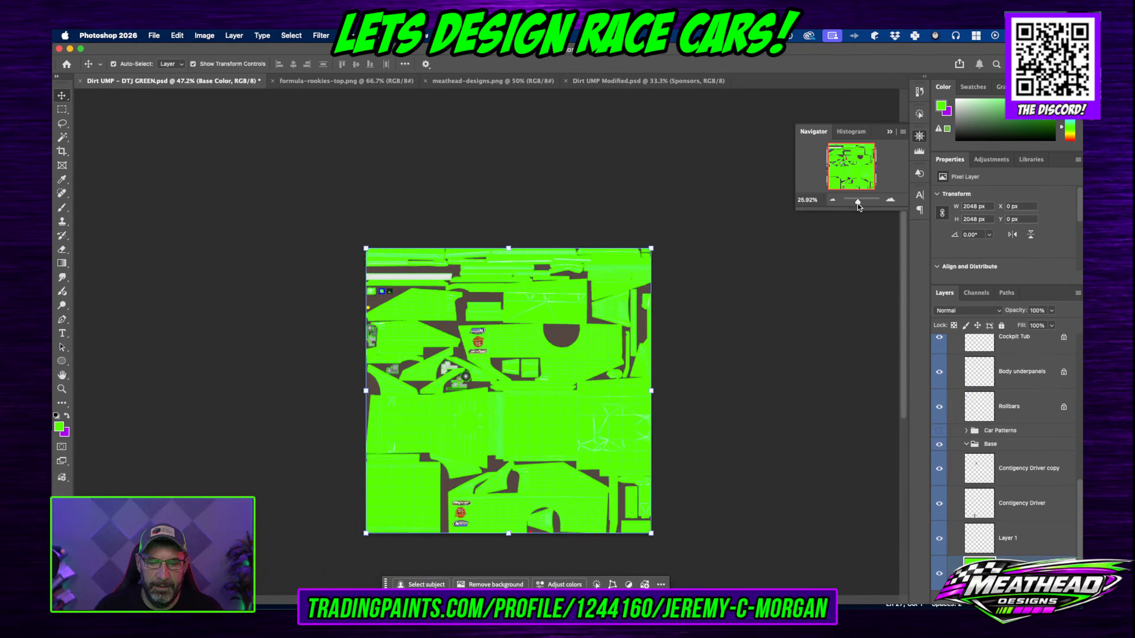
scroll(717, 416, "down", 5)
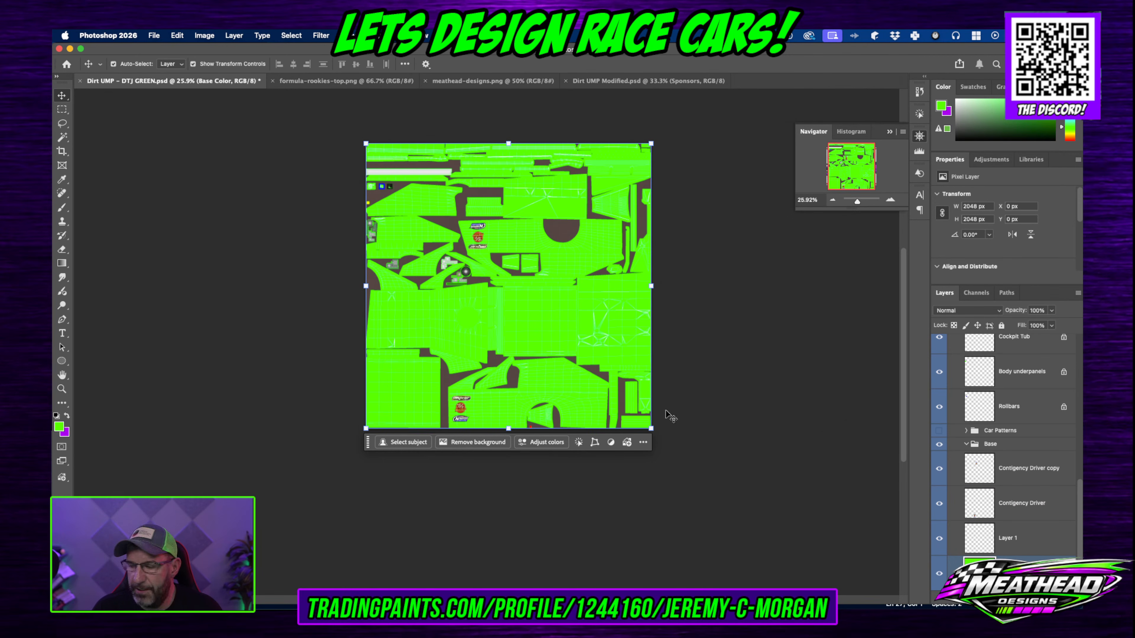
key("super+Tab")
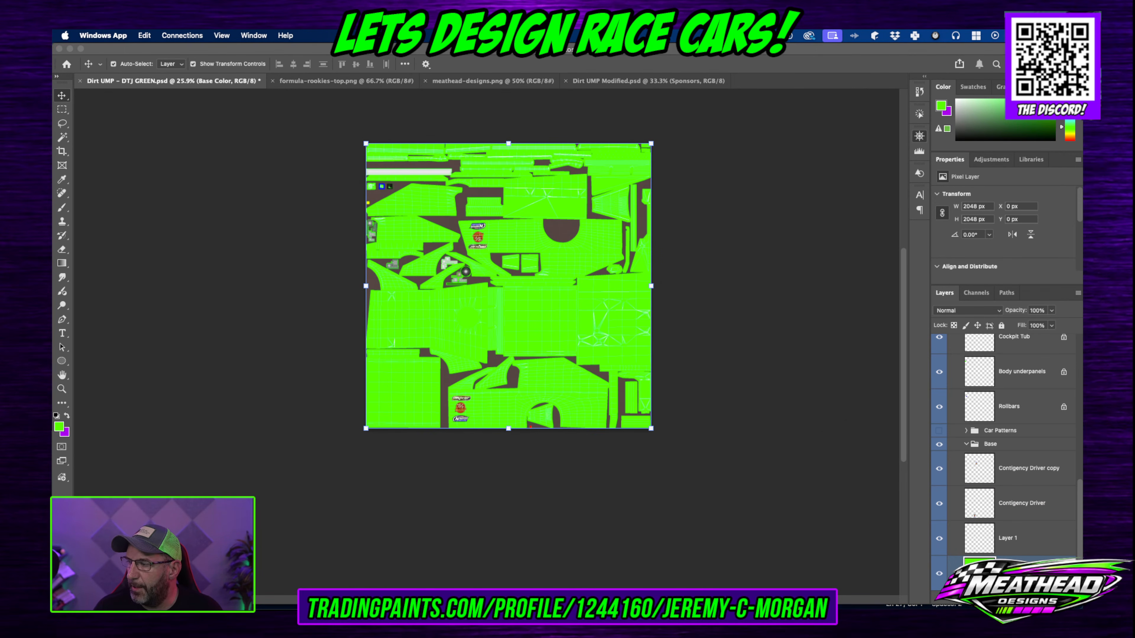
left_click(480, 244)
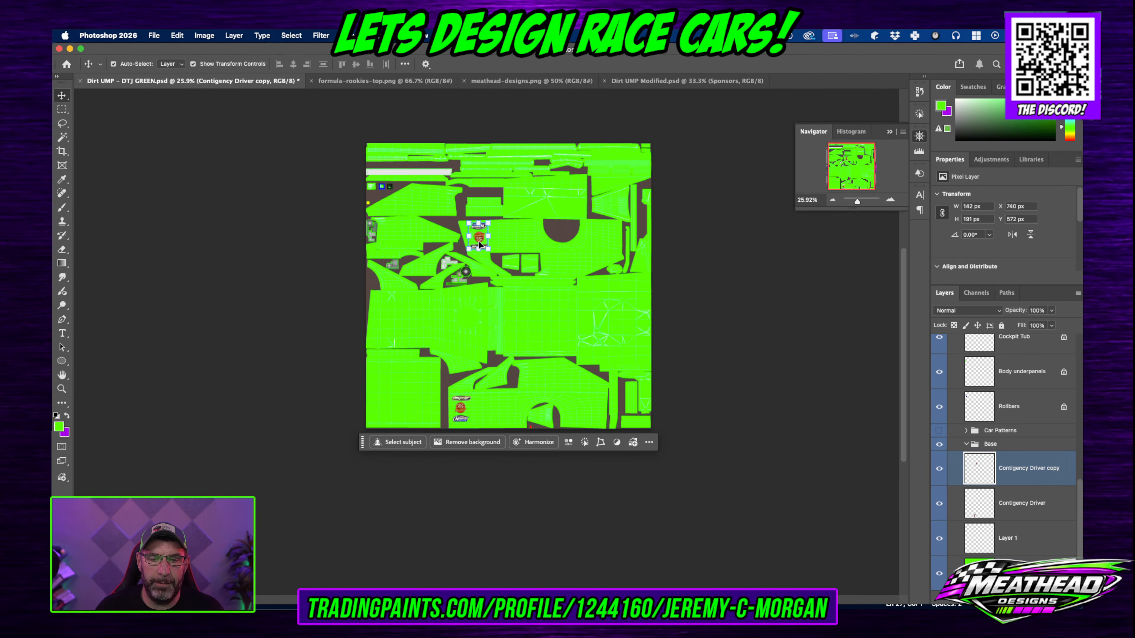
left_click(598, 124)
key("super")
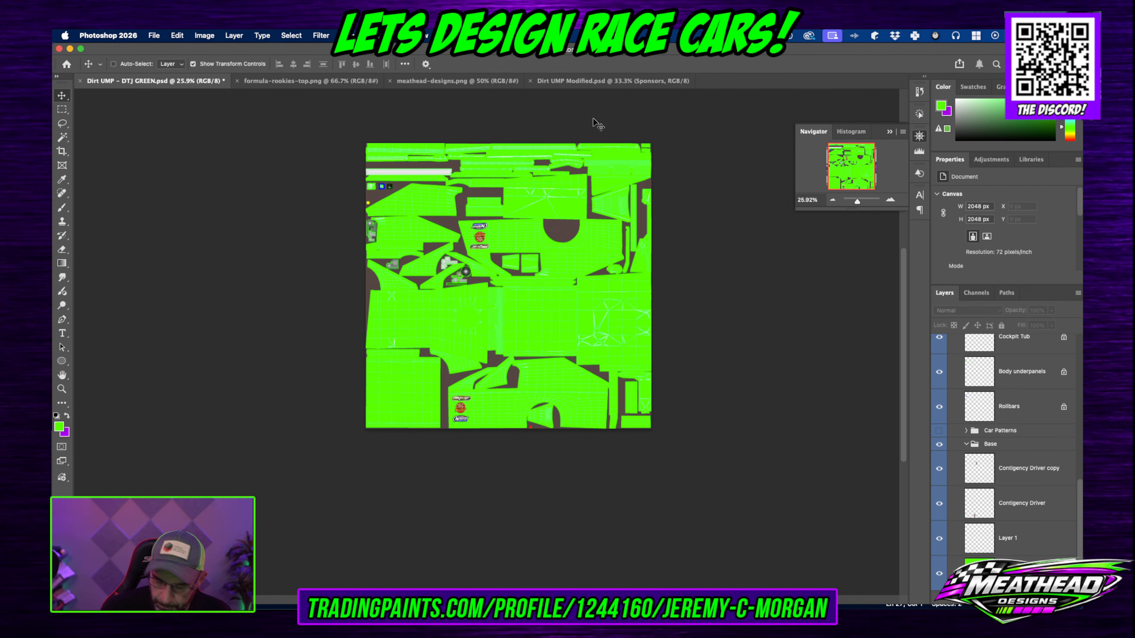
Step: Bring the iRacing preview back and examine the shifted logos' placement on the passenger-side door
left_click_drag(1082, 58, 431, 50)
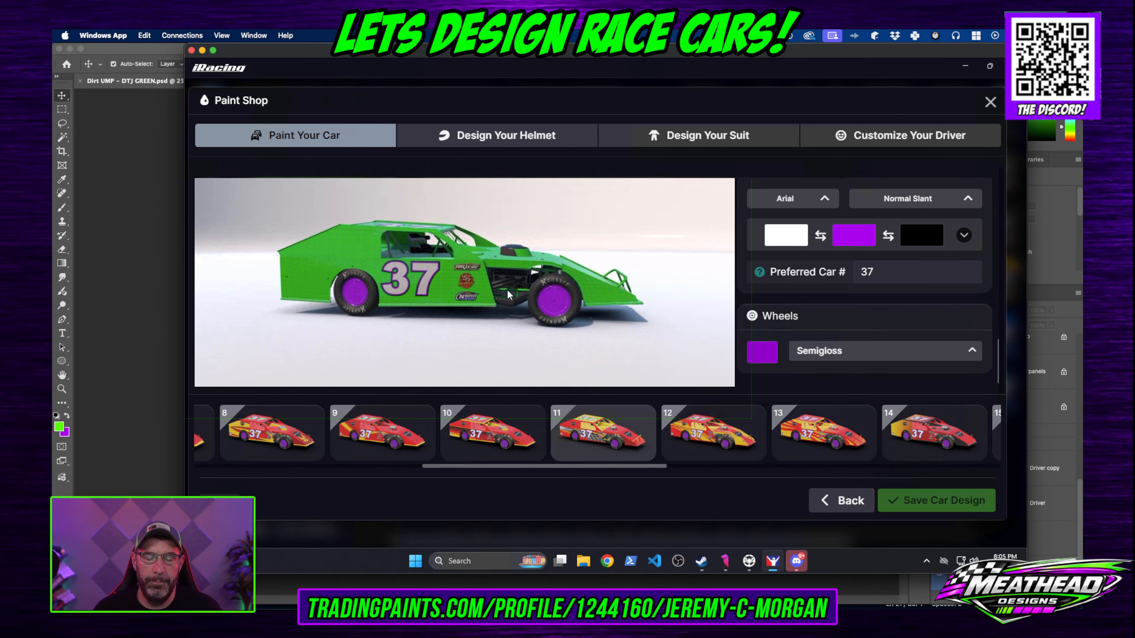
scroll(508, 294, "up", 5)
left_click_drag(507, 241, 508, 275)
scroll(508, 263, "down", 5)
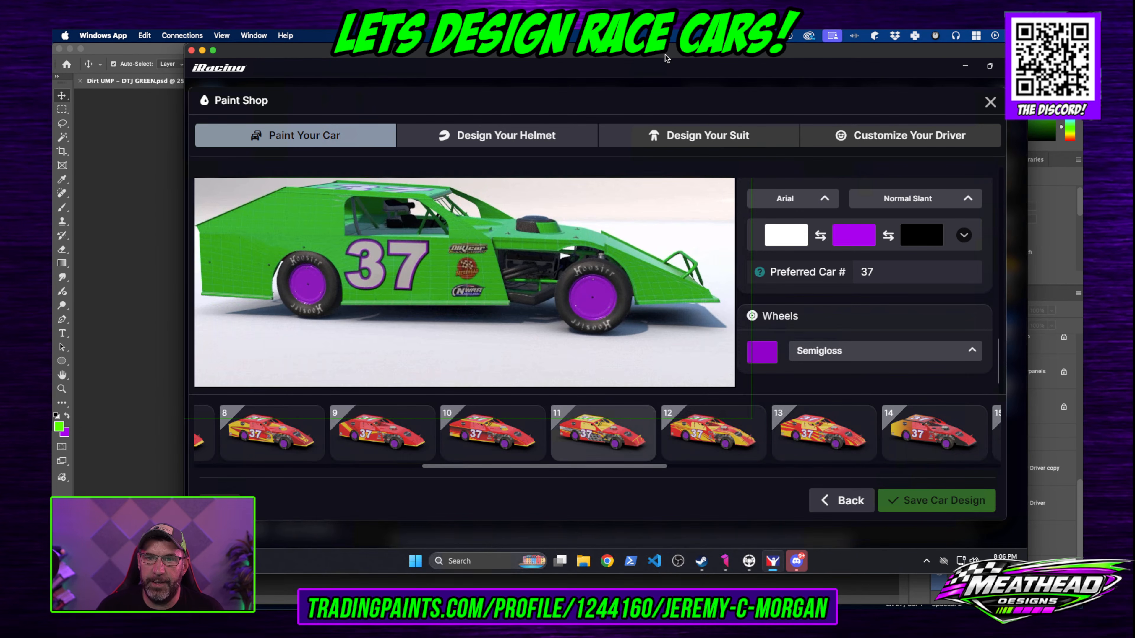
Step: Return to Photoshop and merge the Contigency Driver and Contigency Driver copy layers into a single layer
left_click_drag(666, 55, 1082, 54)
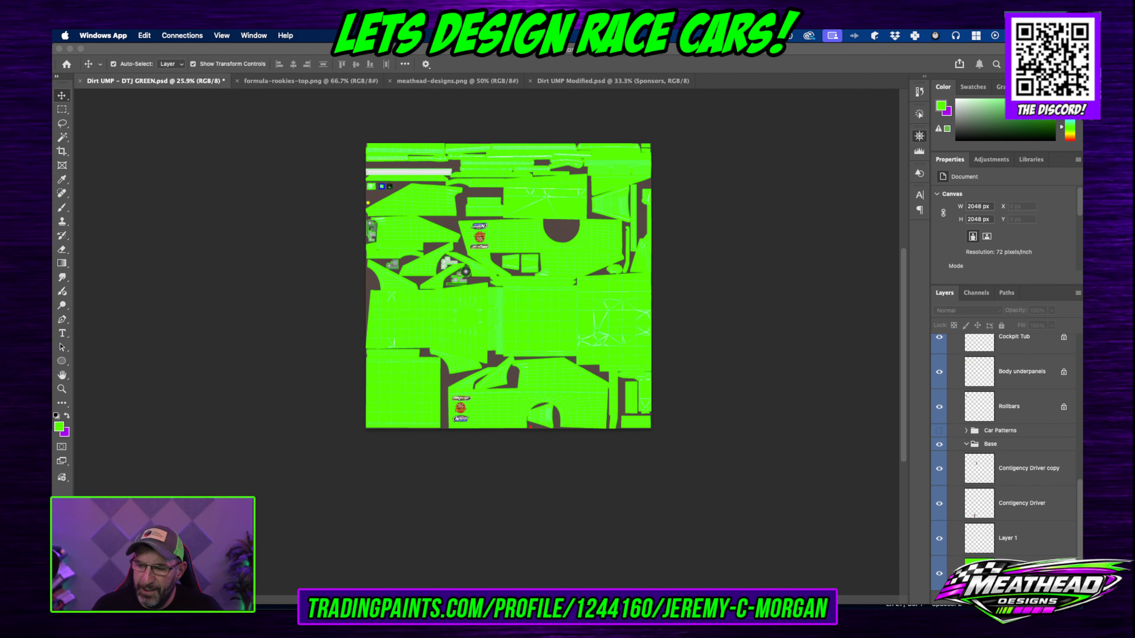
left_click(1009, 500)
left_click(479, 255)
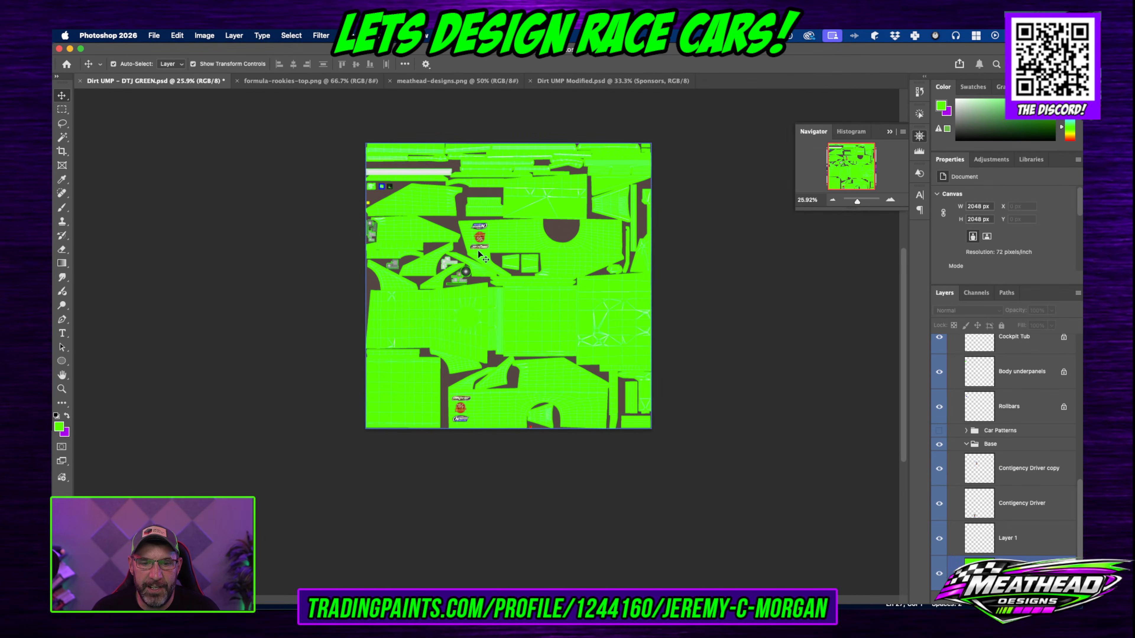
left_click(1035, 512)
left_click(1026, 480, "shift")
right_click(1023, 472)
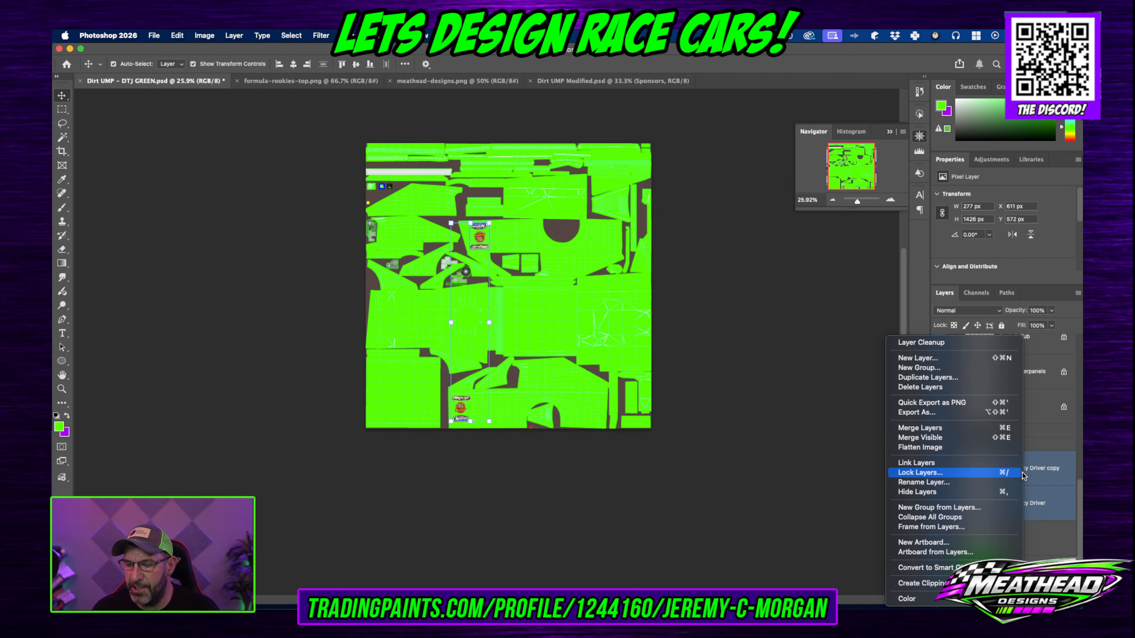
left_click(989, 429)
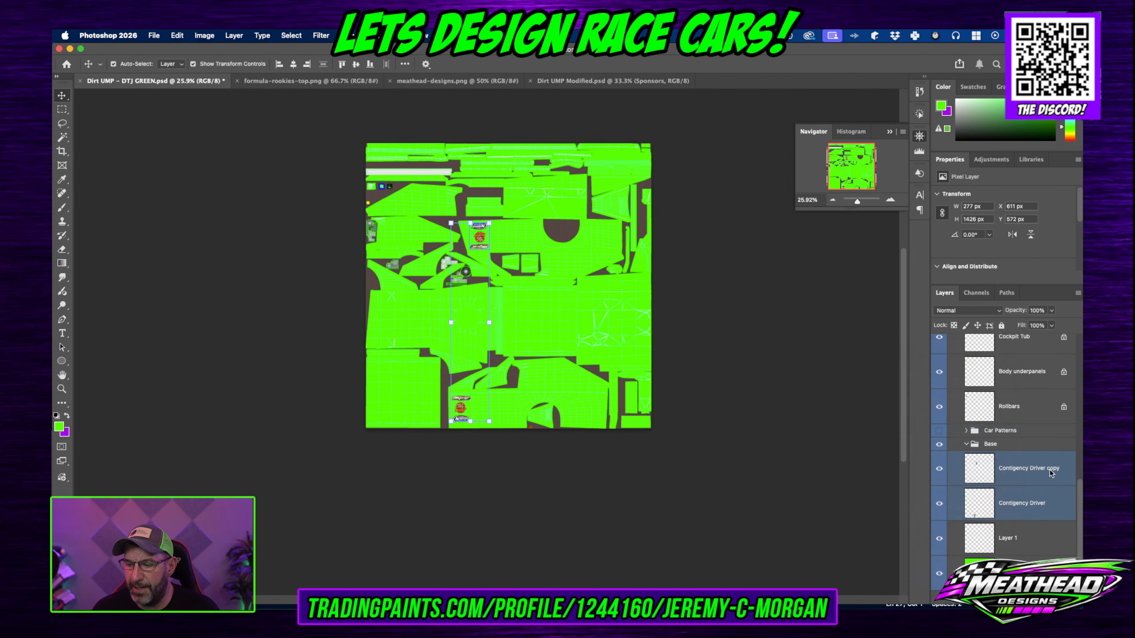
Step: Check whether Layer 1 in the Base group holds any pixels, and delete that layer
left_click(939, 539)
left_click(940, 540)
left_click(1006, 546)
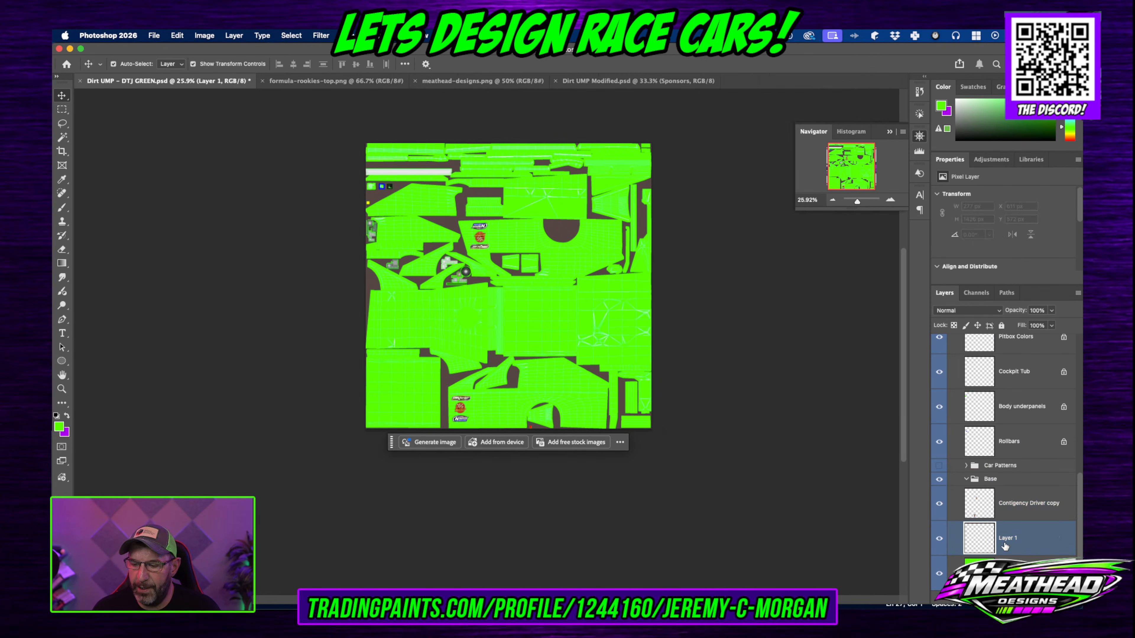
left_click(988, 547, "super")
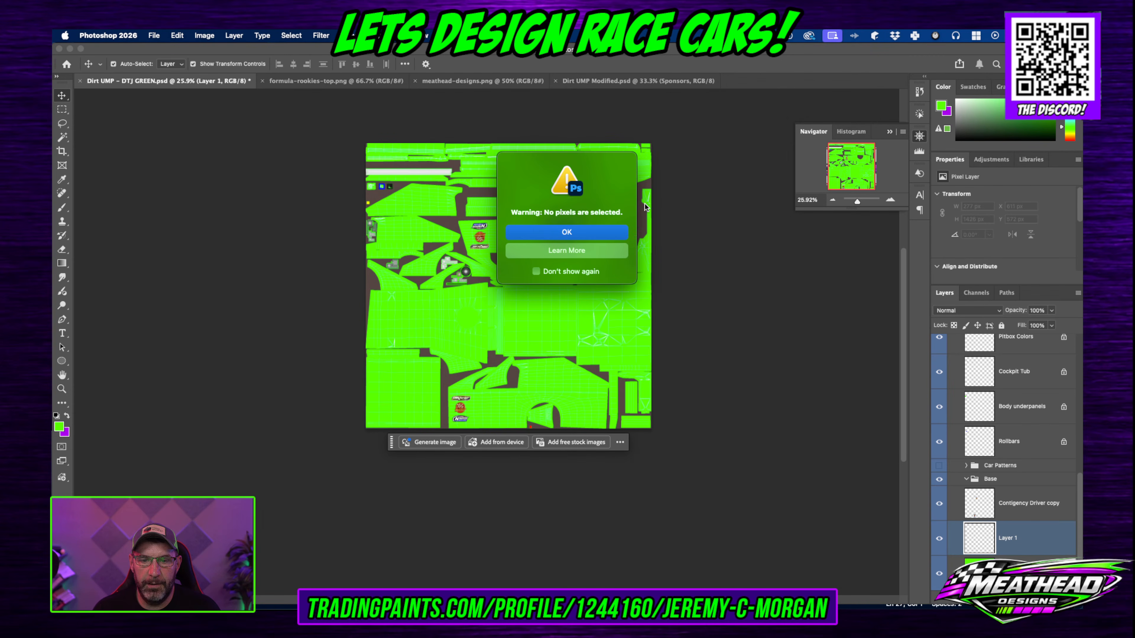
key("Return")
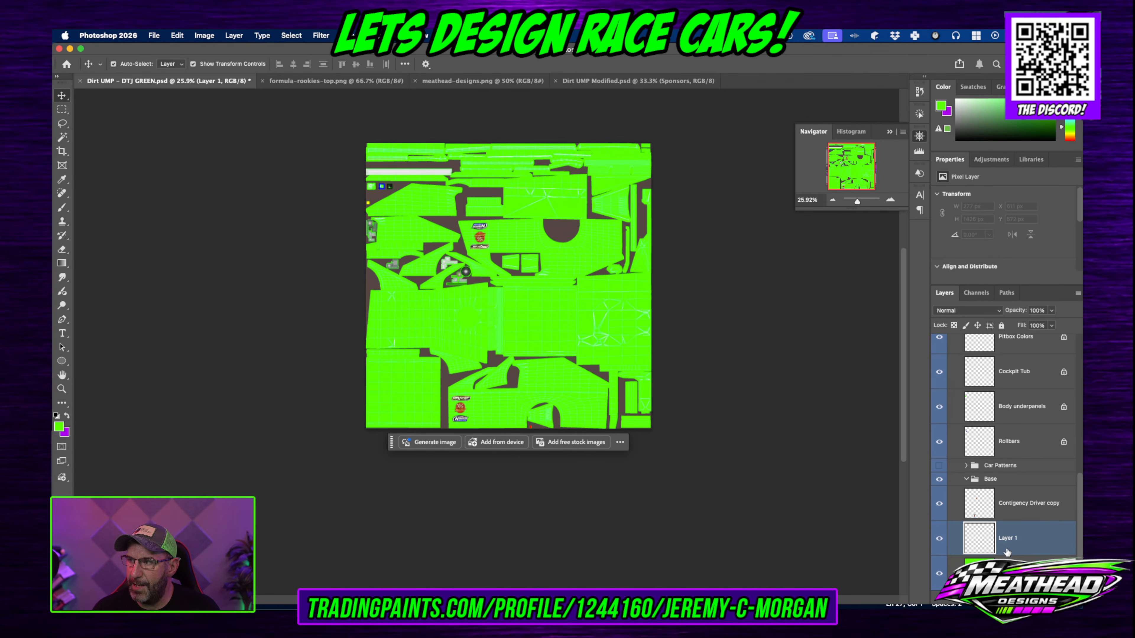
right_click(1007, 548)
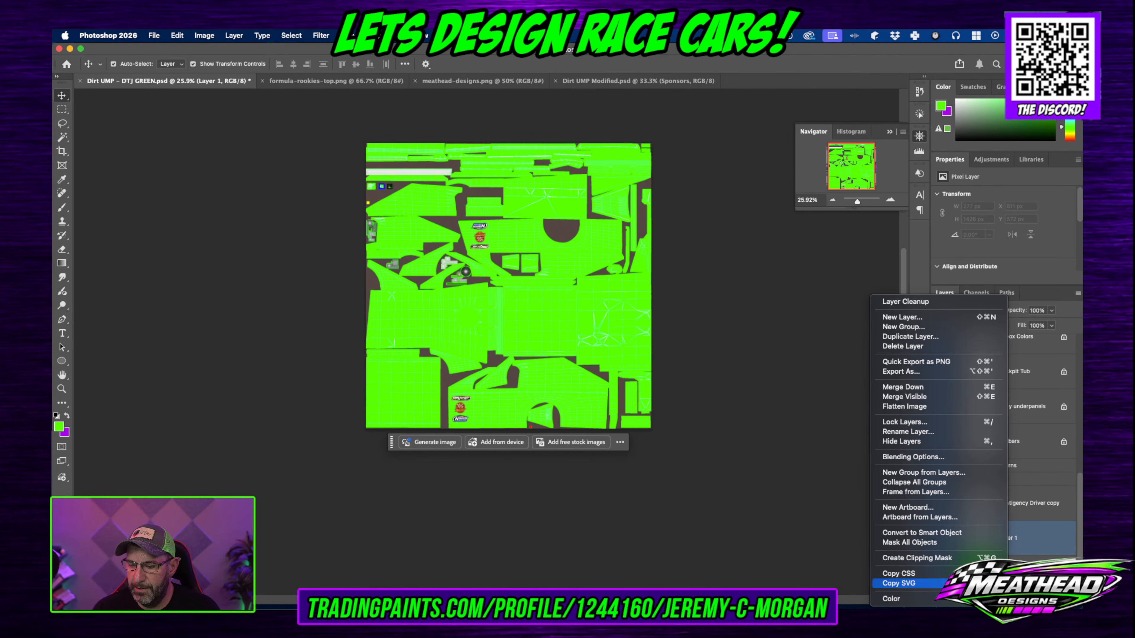
left_click(1040, 541)
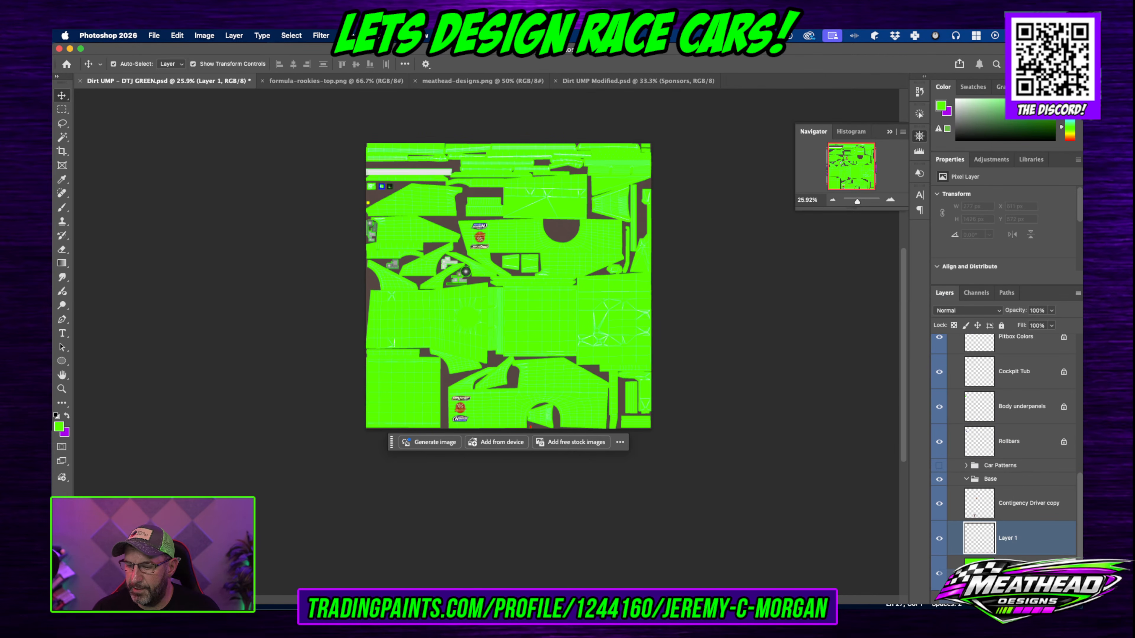
key("Delete")
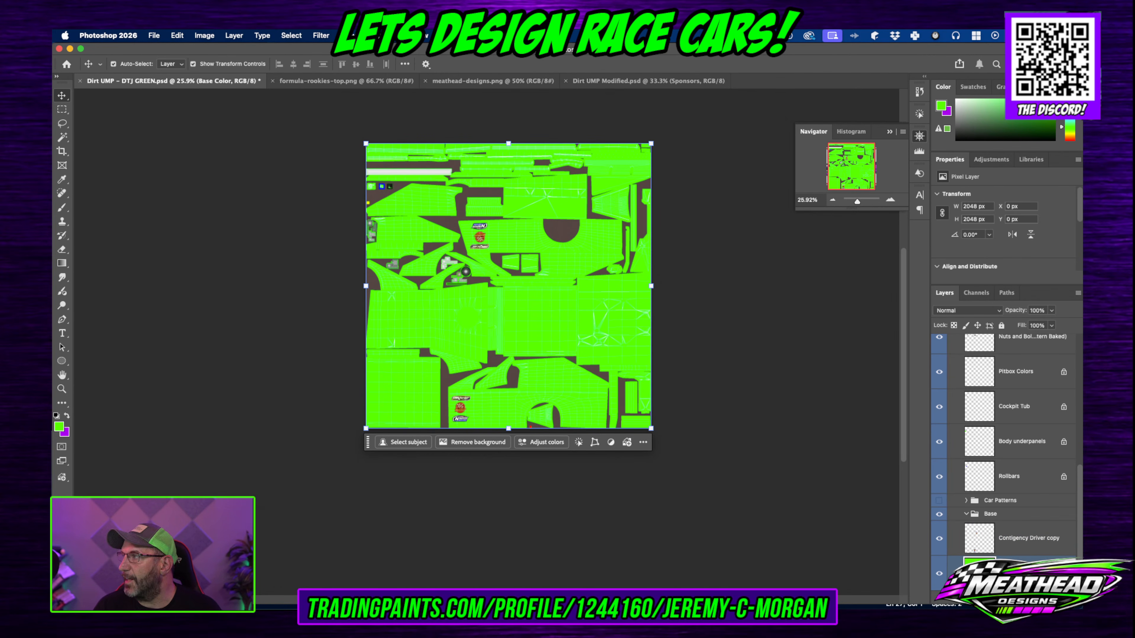
Step: Expand the Car Patterns group and make it visible over the green base, with the template zoomed to 33.33%
key("super+Tab")
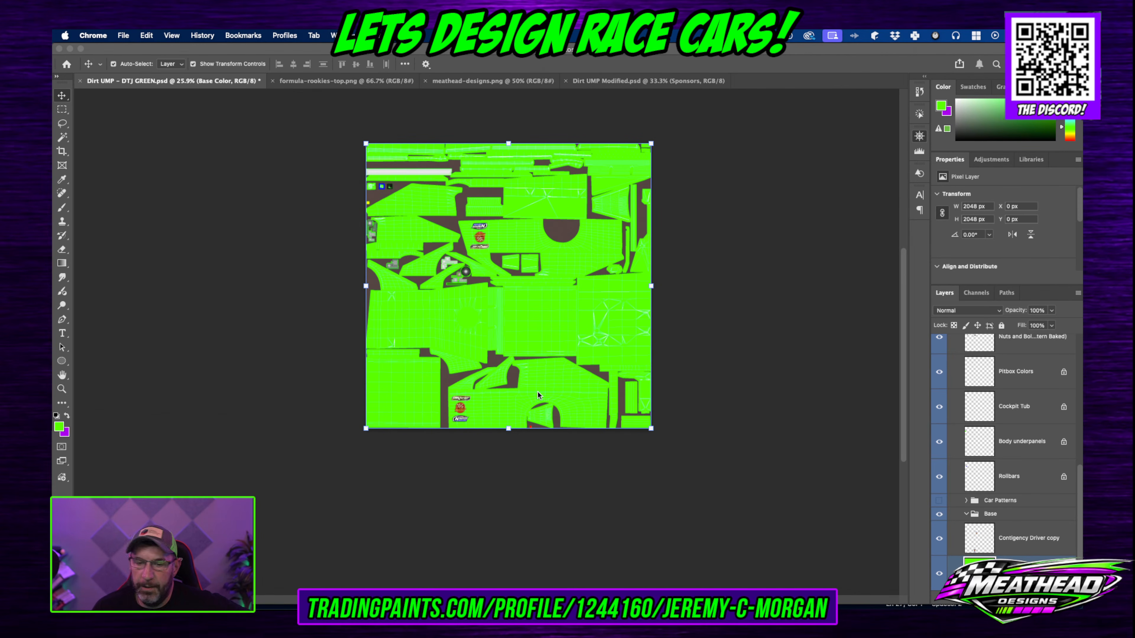
left_click(920, 151)
left_click(890, 200)
left_click(890, 200)
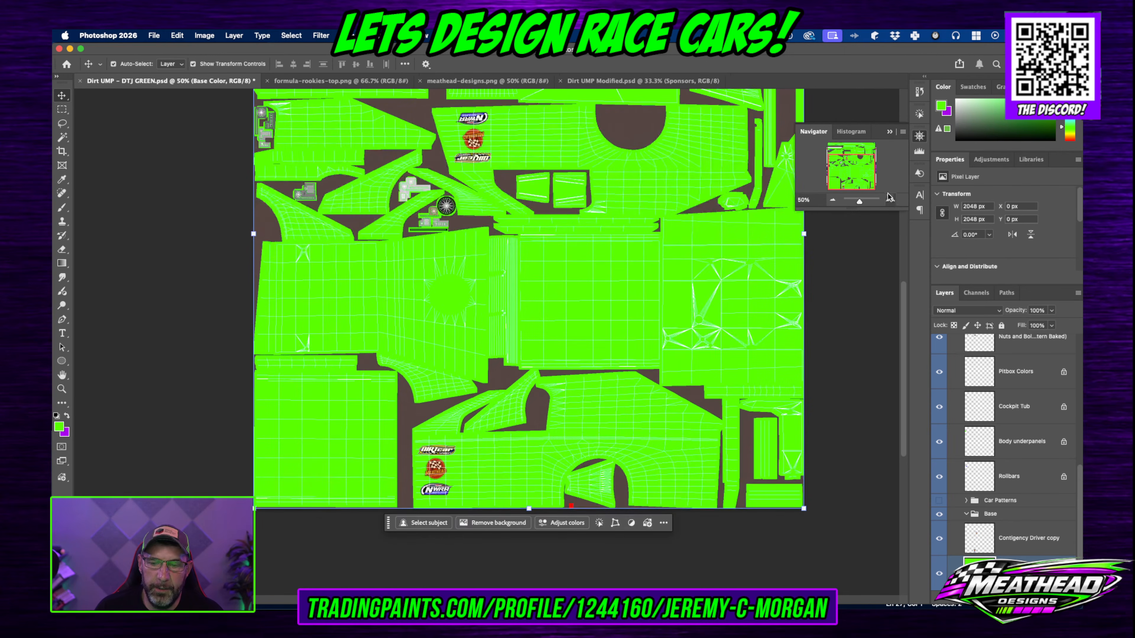
left_click(833, 200)
scroll(815, 331, "up", 3)
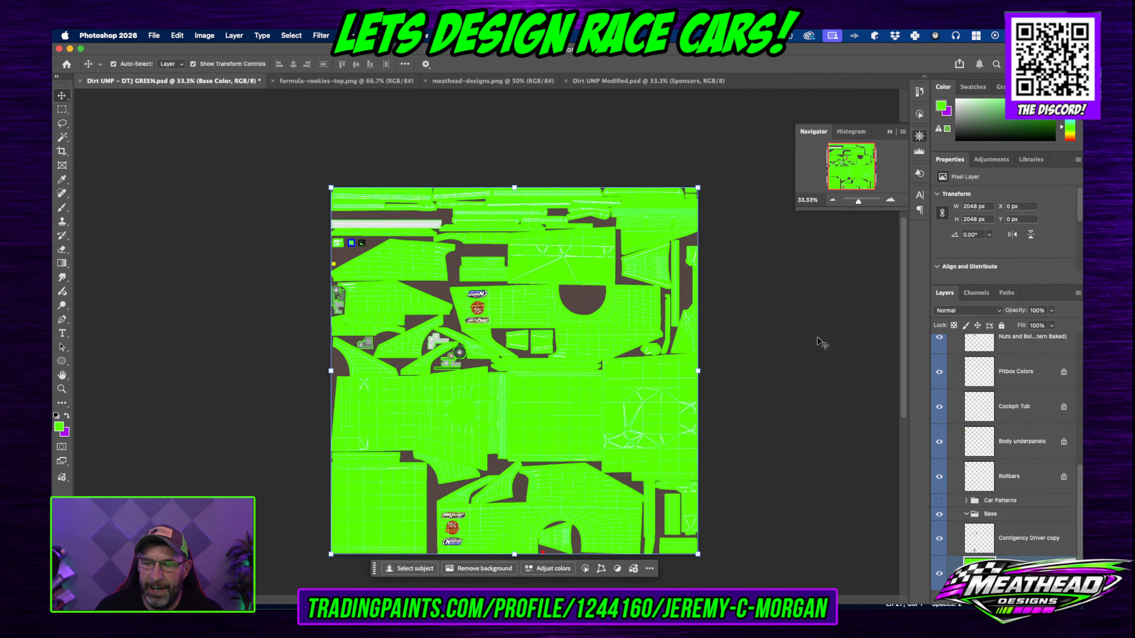
left_click(991, 527)
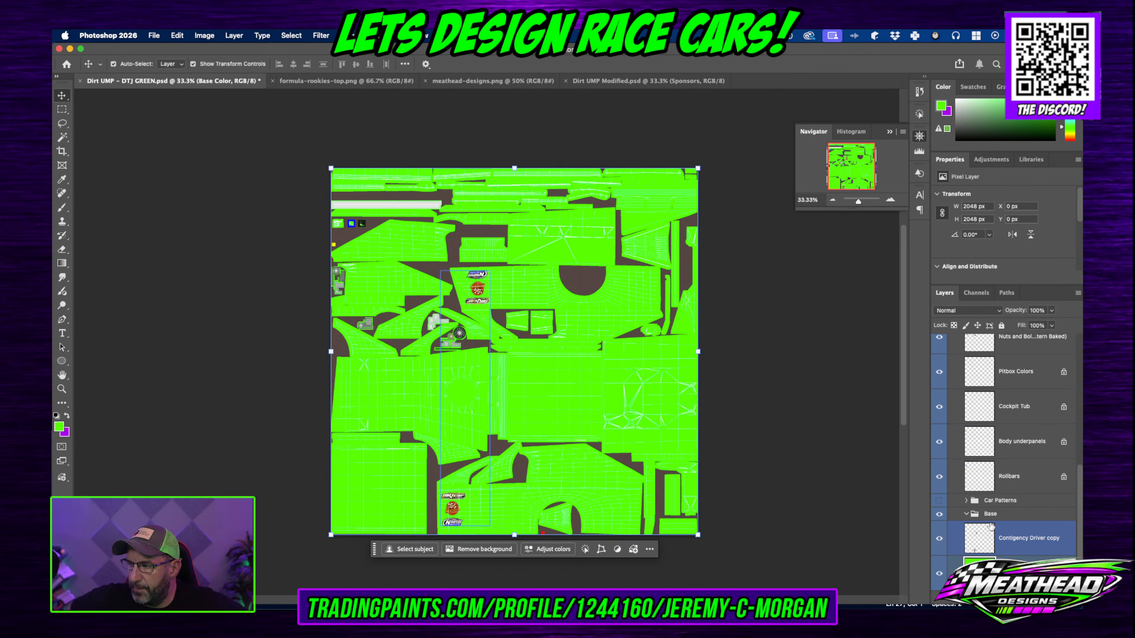
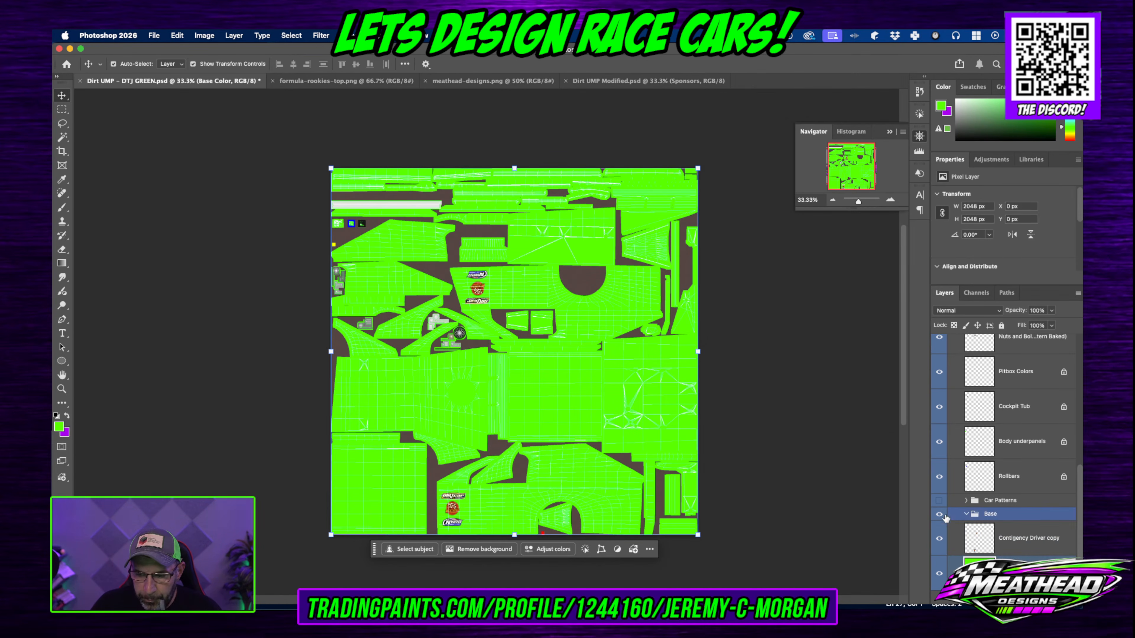
left_click(966, 501)
scroll(968, 474, "down", 2)
left_click(968, 469)
scroll(968, 468, "down", 1)
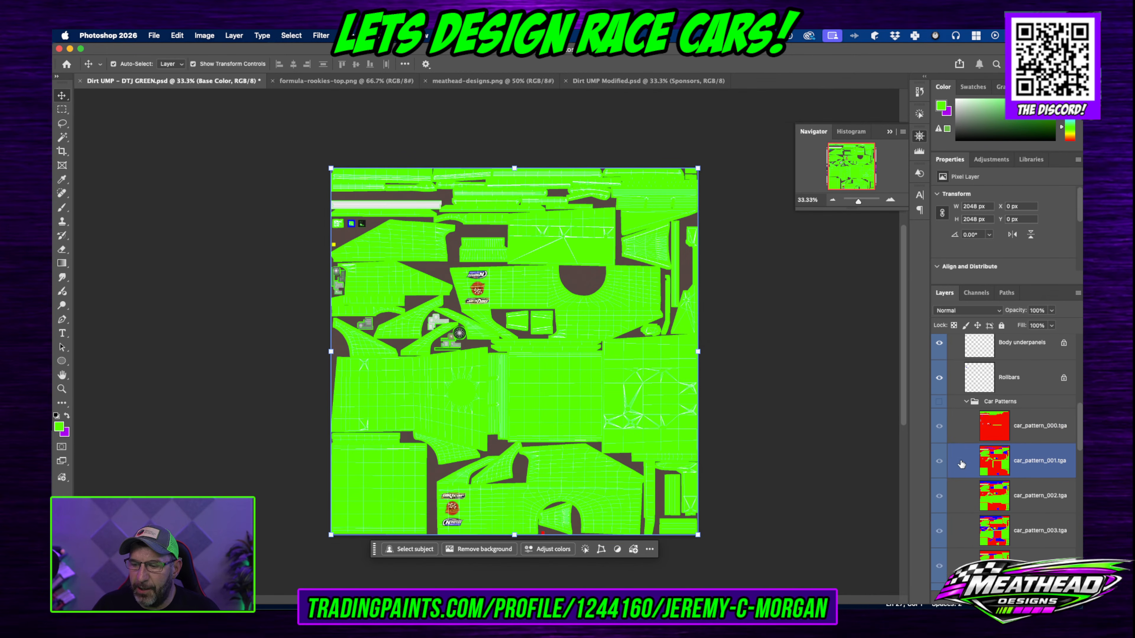
left_click(940, 402)
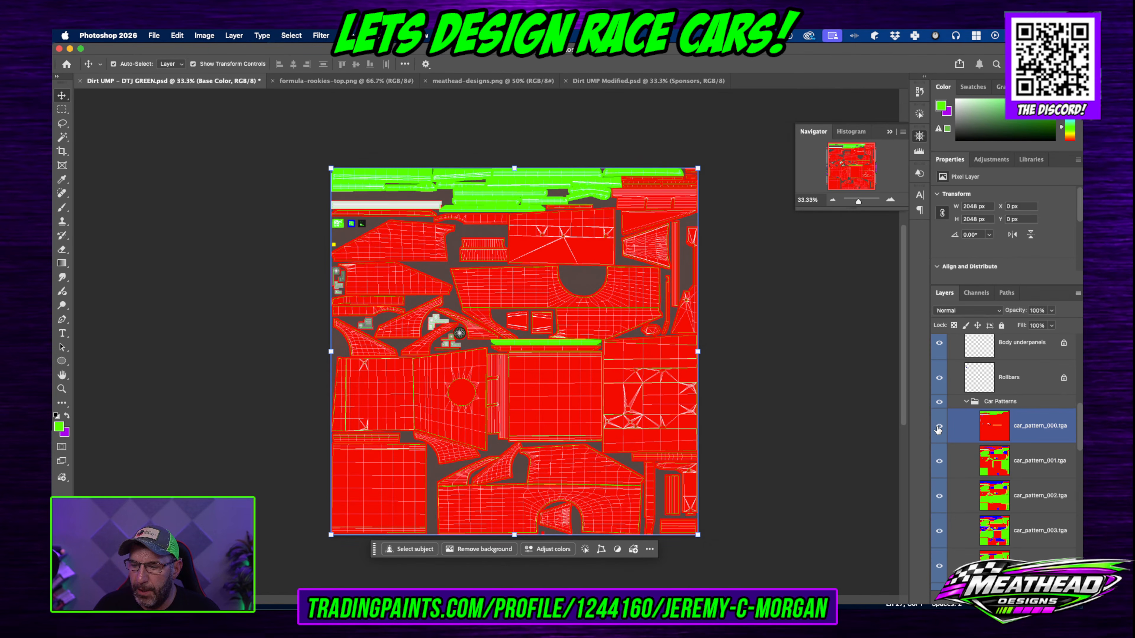
Step: Hide the car_pattern_000, car_pattern_001 and car_pattern_002 layers to expose car_pattern_003
left_click(939, 429)
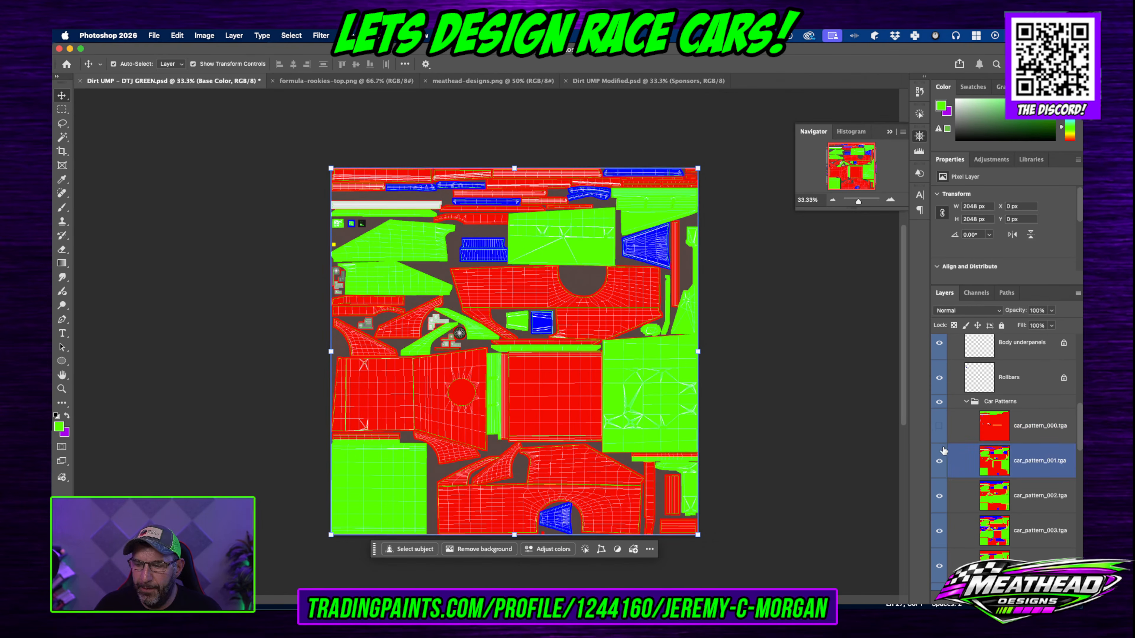
left_click(940, 461)
scroll(940, 464, "down", 1)
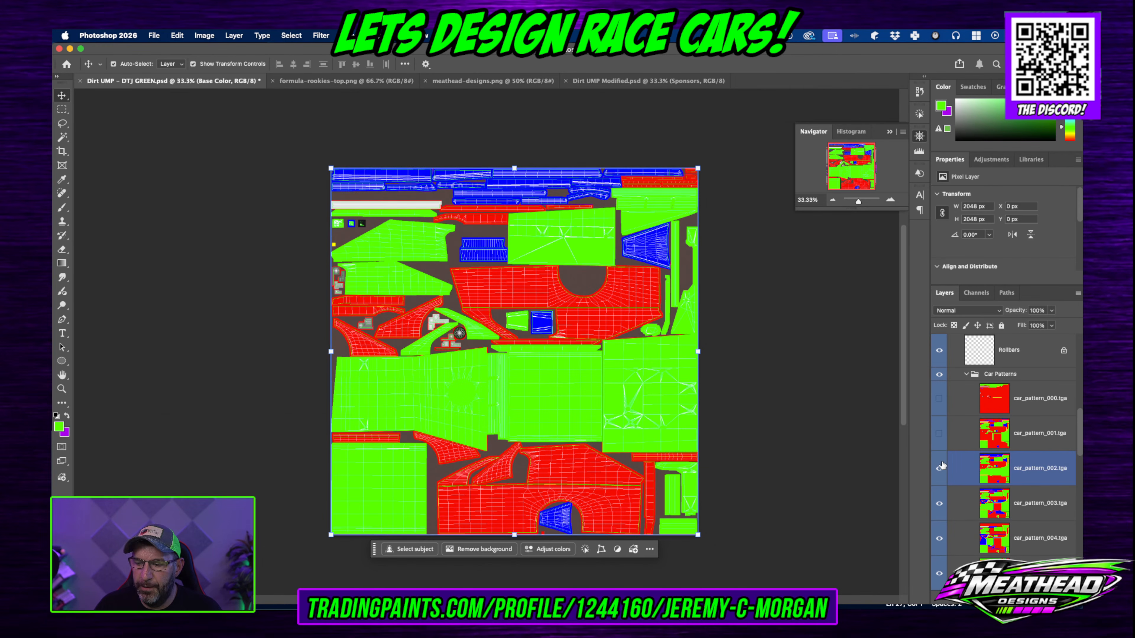
left_click(940, 471)
scroll(848, 476, "down", 1)
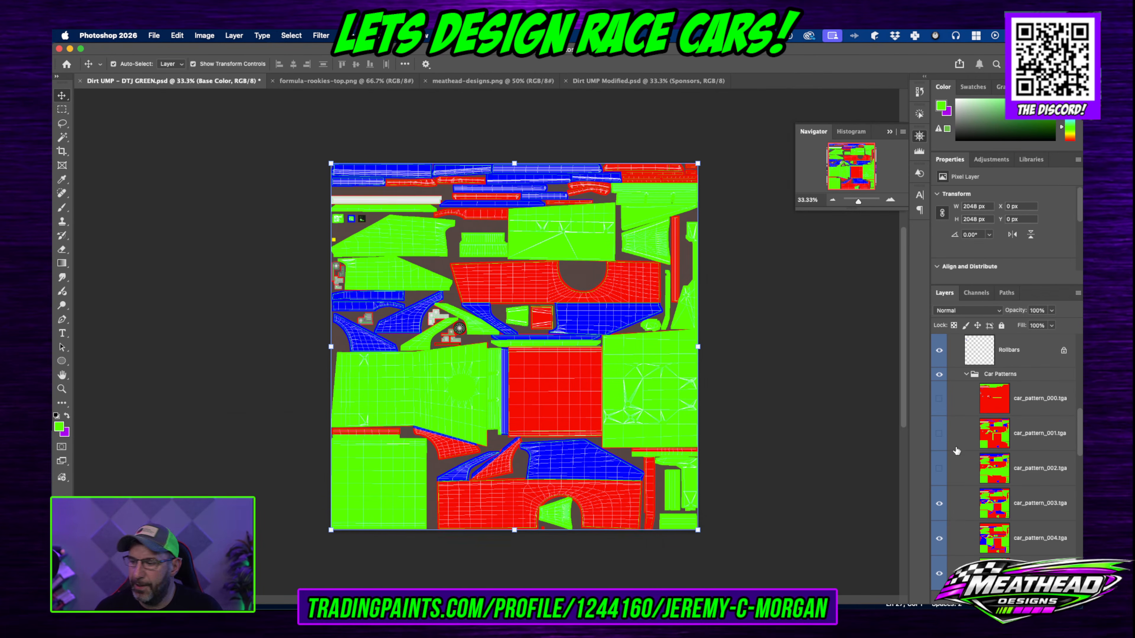
Step: Switch to the iRacing Paint Shop, examine car_pattern_003 on the car's side, and return to the template
key("super+Tab")
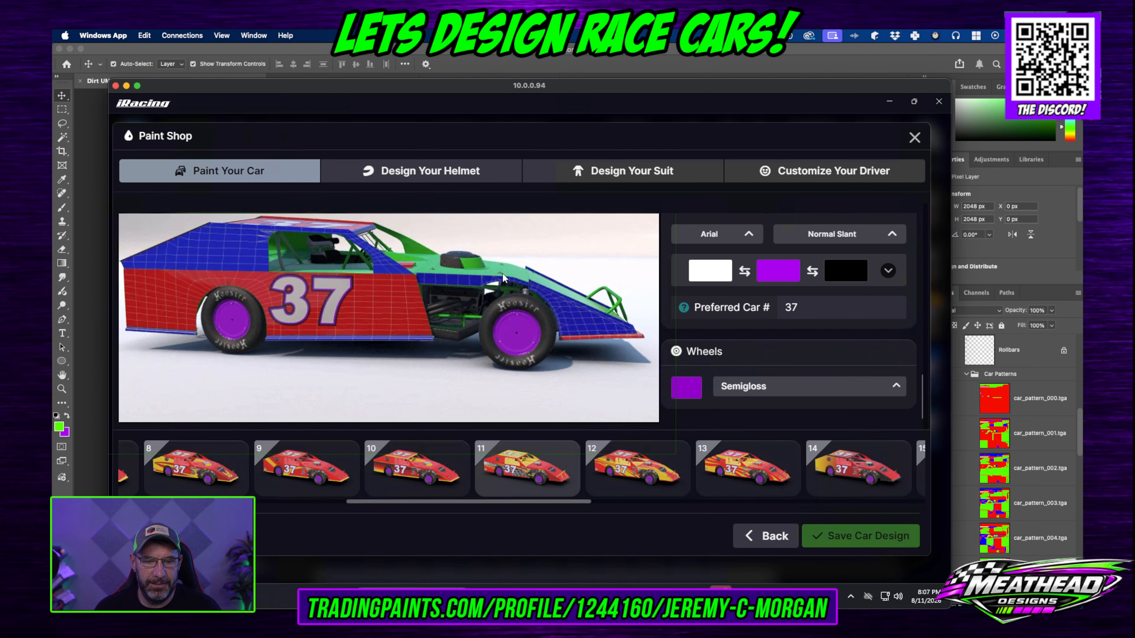
left_click_drag(503, 278, 501, 235)
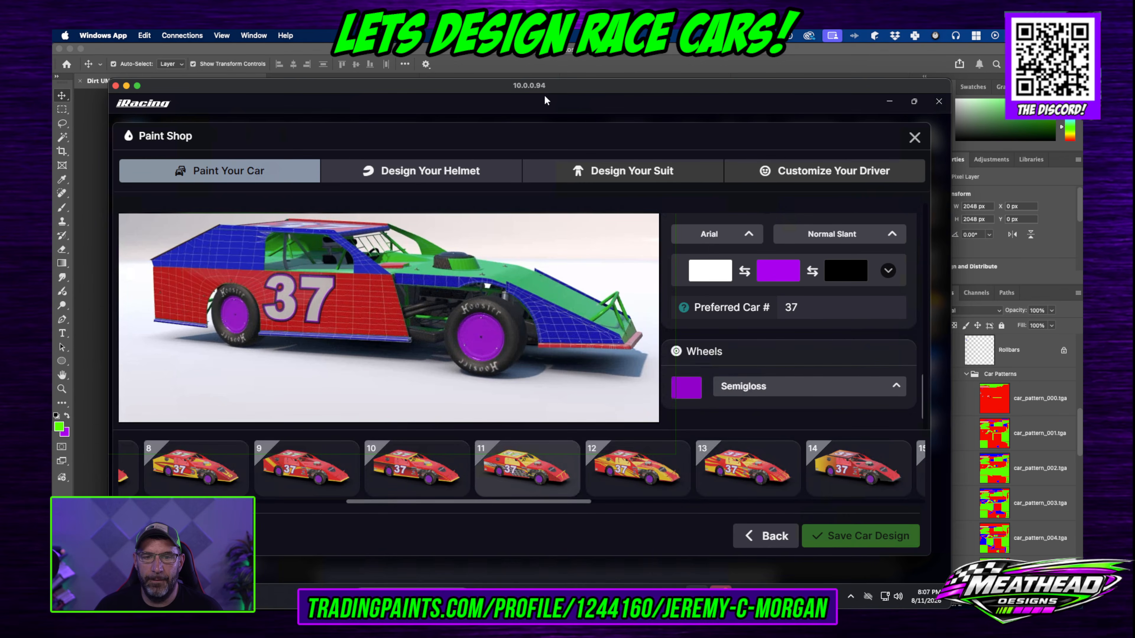
left_click_drag(539, 88, 53, 90)
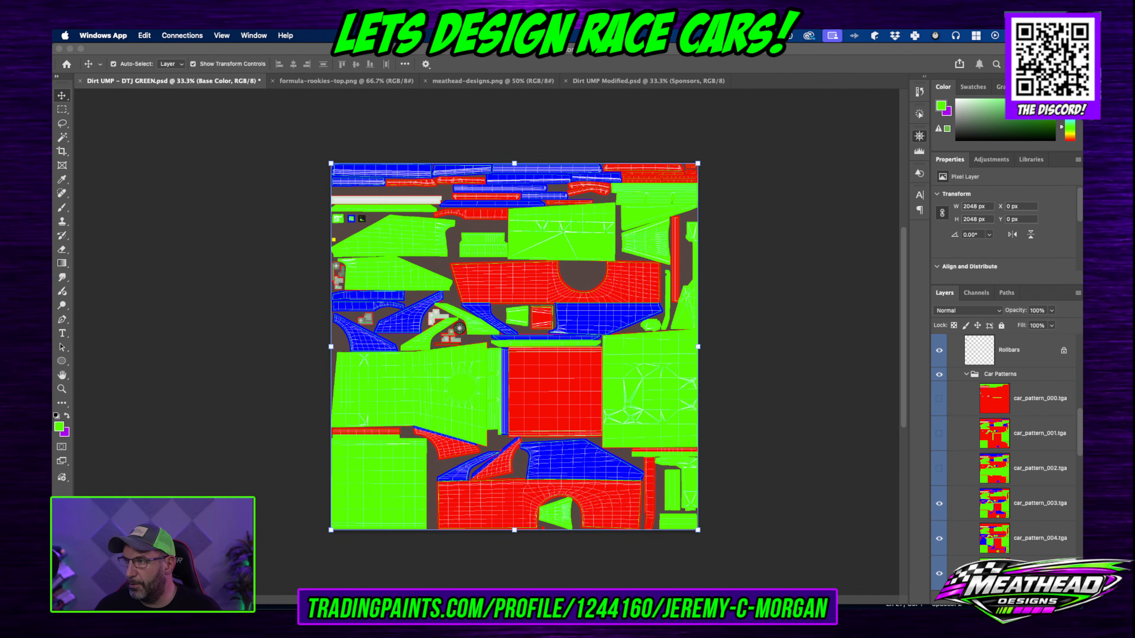
key("super+Tab")
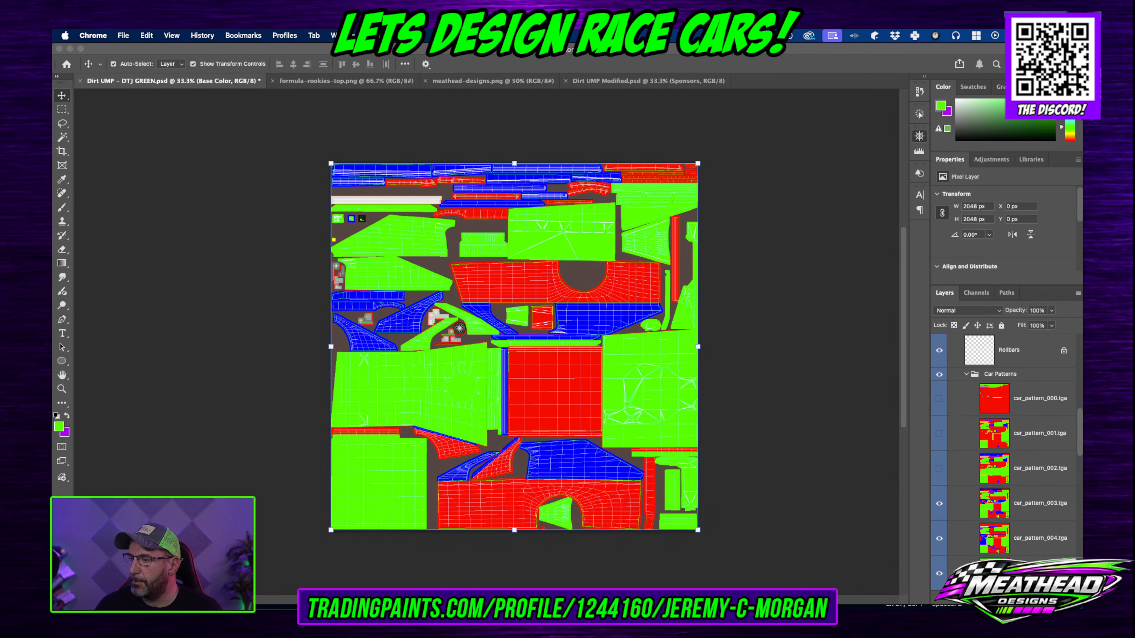
Step: Hide the car_pattern_003 and car_pattern_004 layers to expose the striped car_pattern_005
left_click(941, 508)
left_click(940, 505)
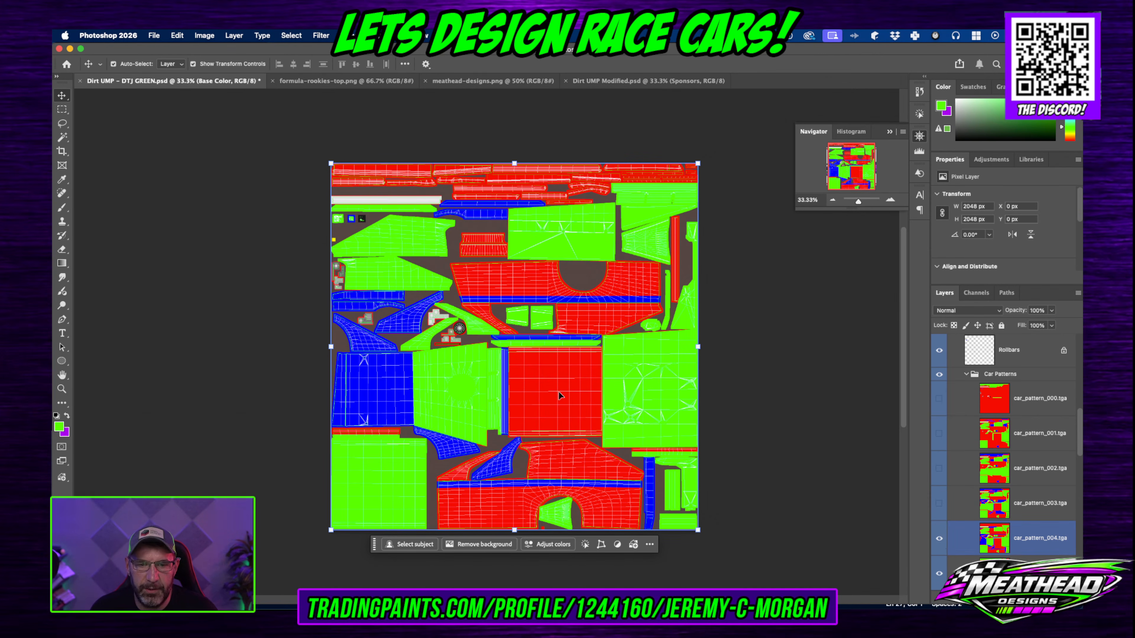
left_click(939, 540)
scroll(940, 536, "down", 5)
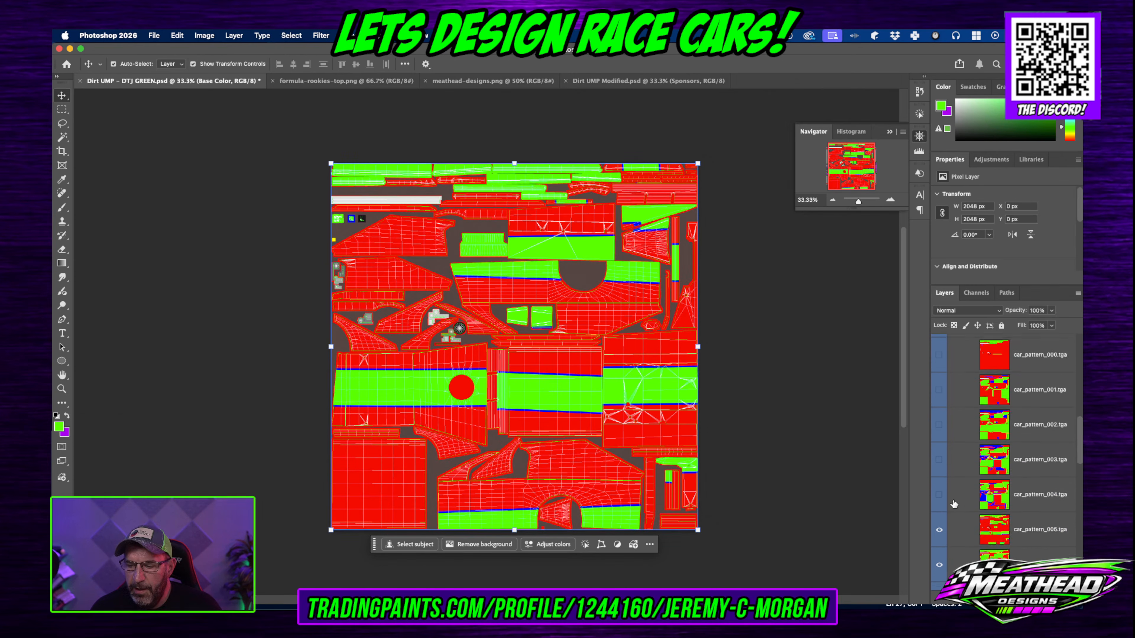
left_click(940, 482)
left_click(940, 482)
key("super")
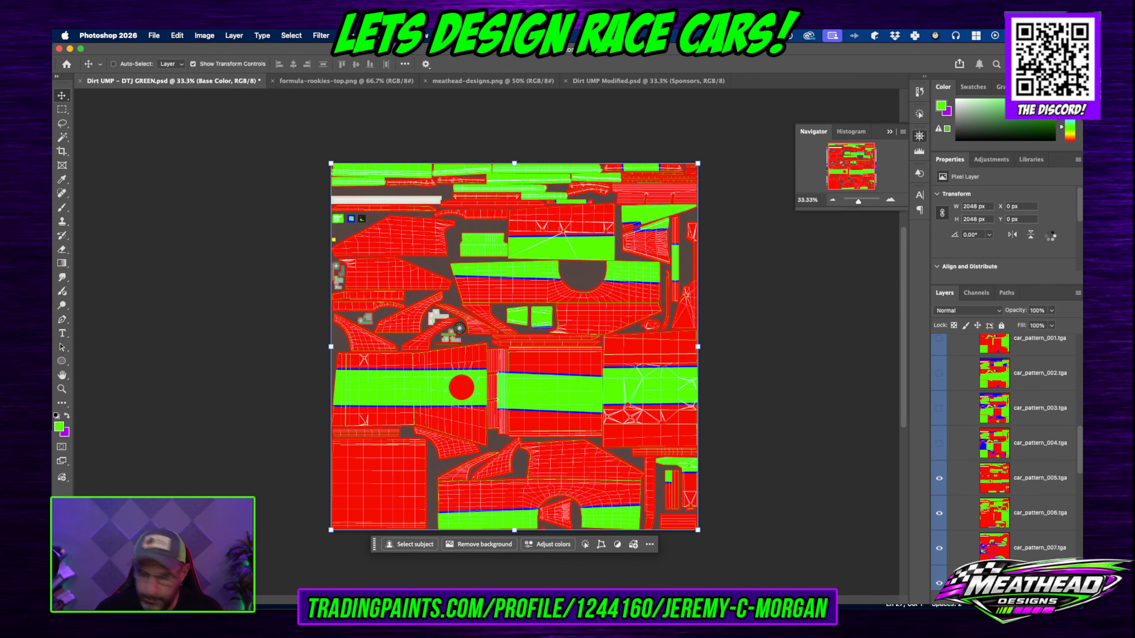
Step: Bring up the iRacing preview and rotate the car to examine car_pattern_005 on both sides
key("super+Tab")
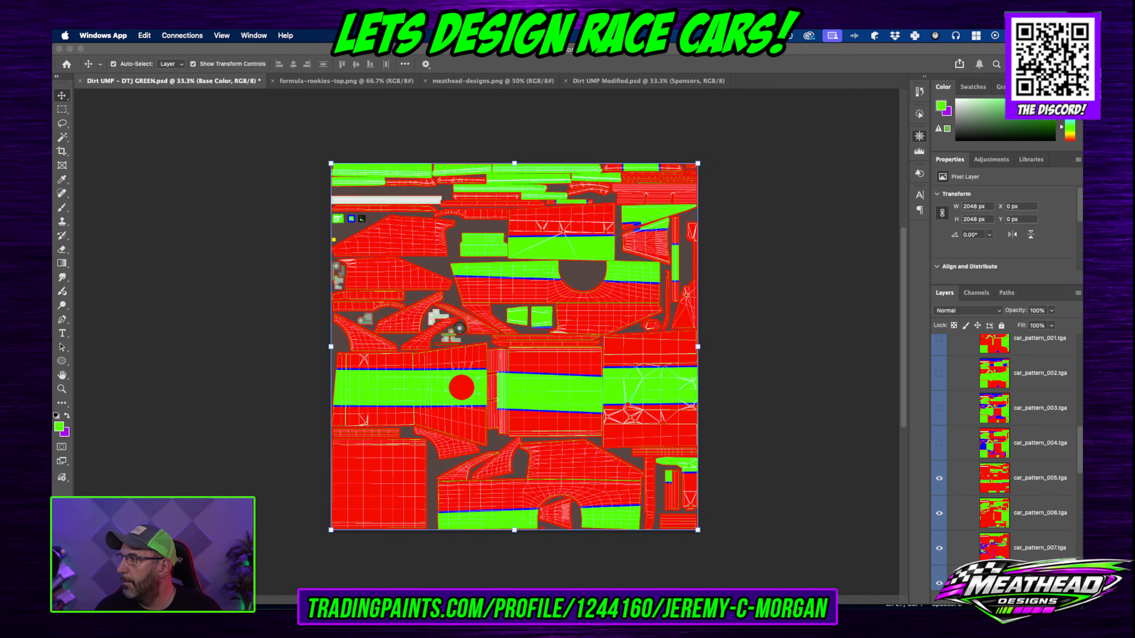
left_click_drag(1083, 99, 620, 99)
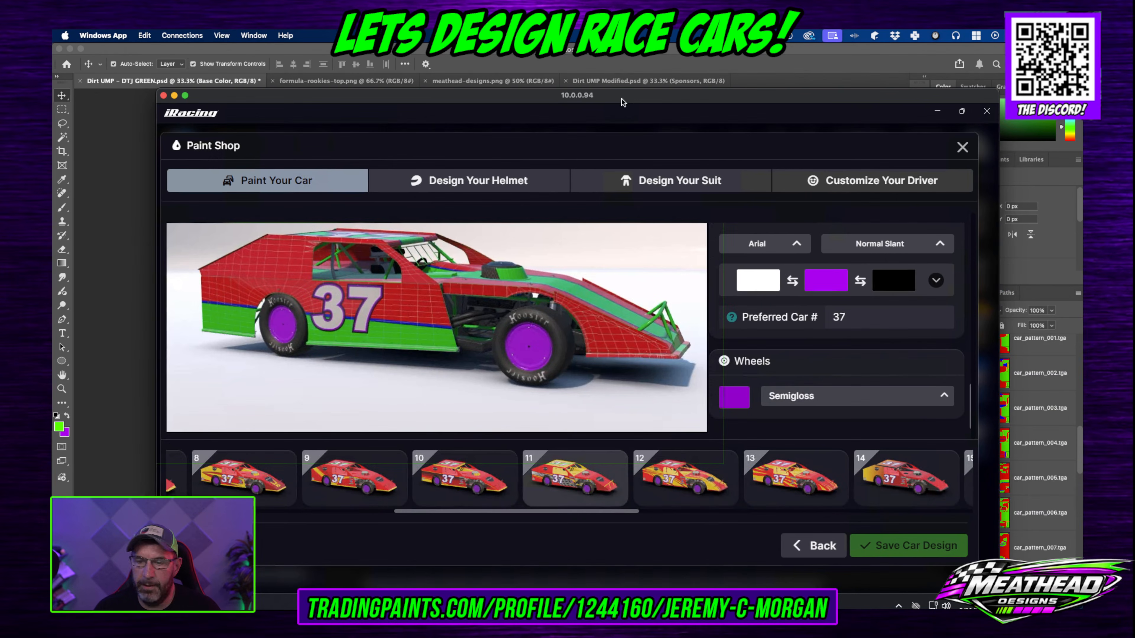
left_click_drag(538, 359, 481, 309)
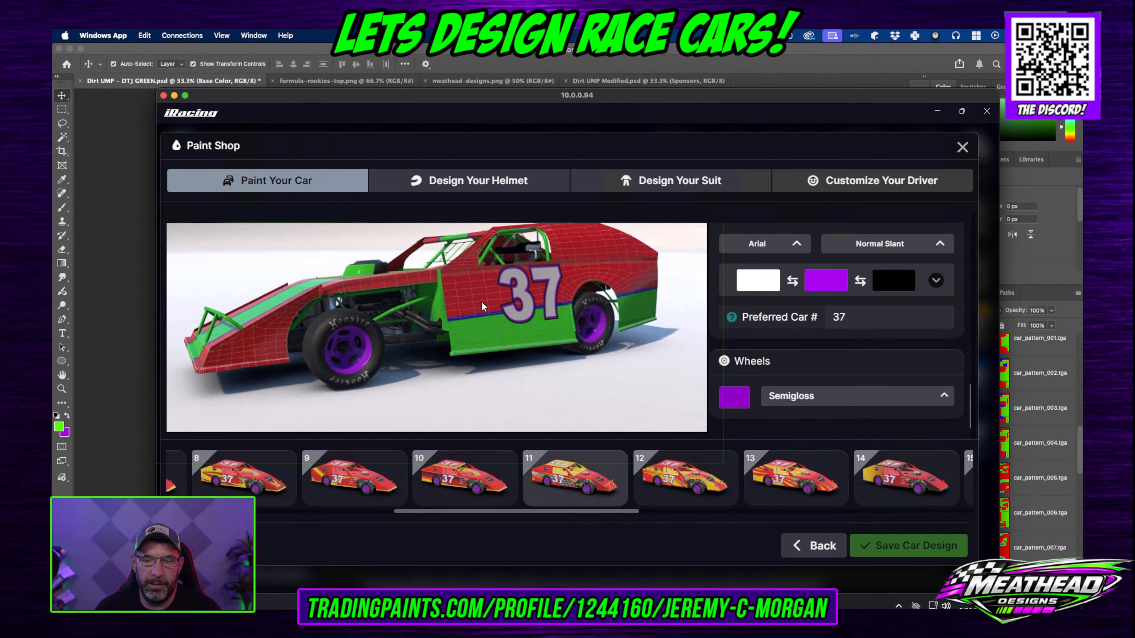
left_click_drag(483, 302, 446, 285)
left_click_drag(535, 337, 421, 308)
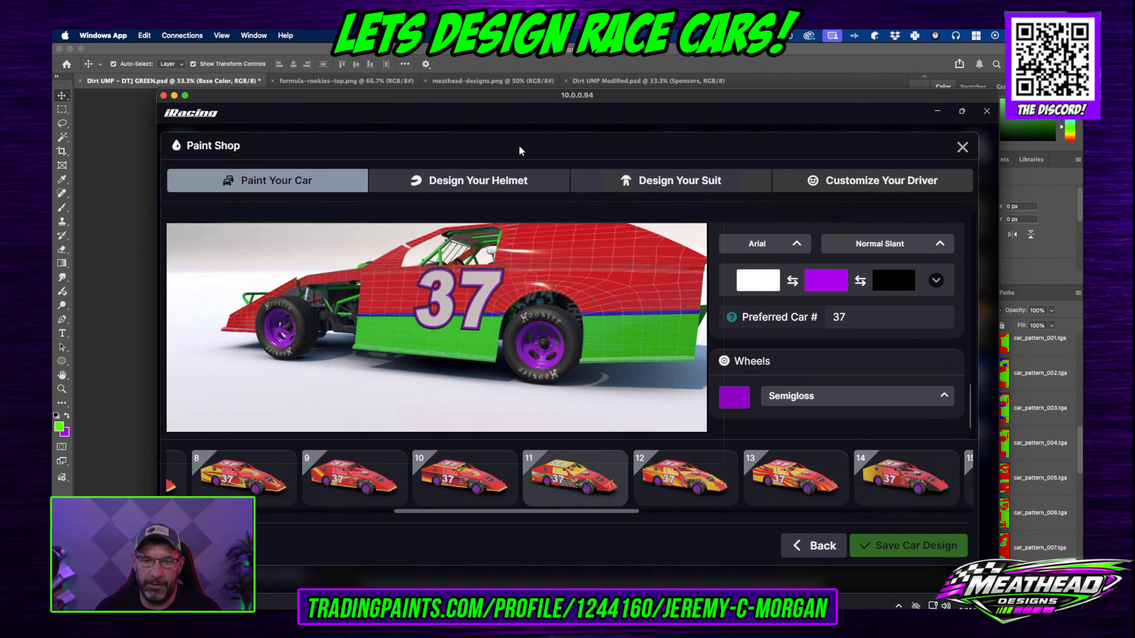
double_click(519, 99)
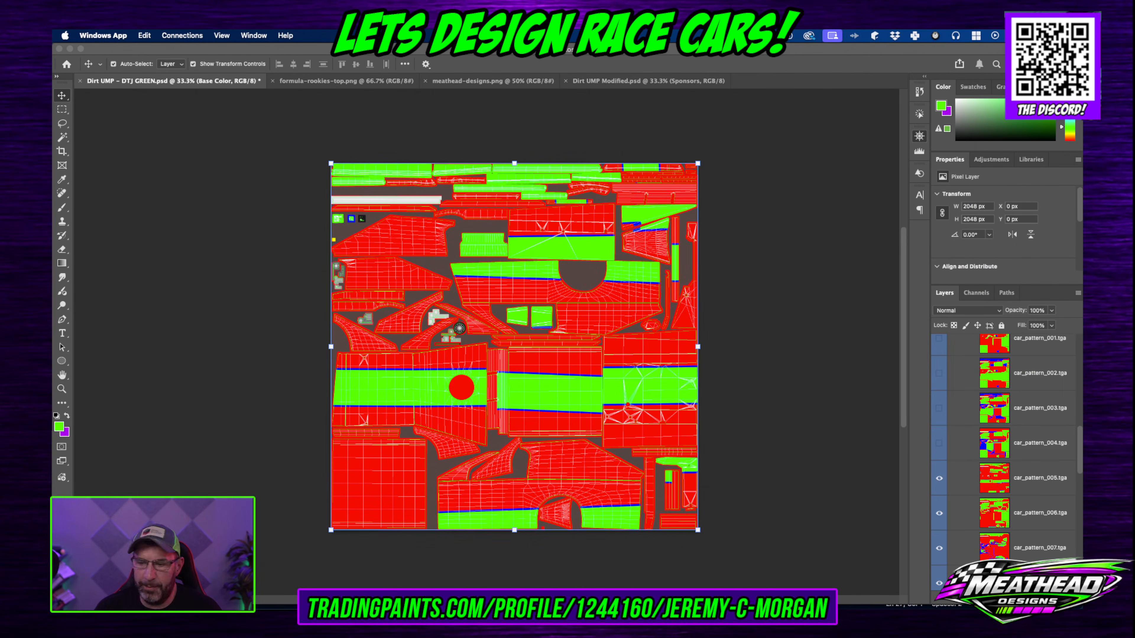
Step: Back in Photoshop, hide the car_pattern_005 and car_pattern_006 layers to expose the swoosh design of car_pattern_007
left_click(942, 501)
left_click(939, 478)
scroll(941, 491, "down", 2)
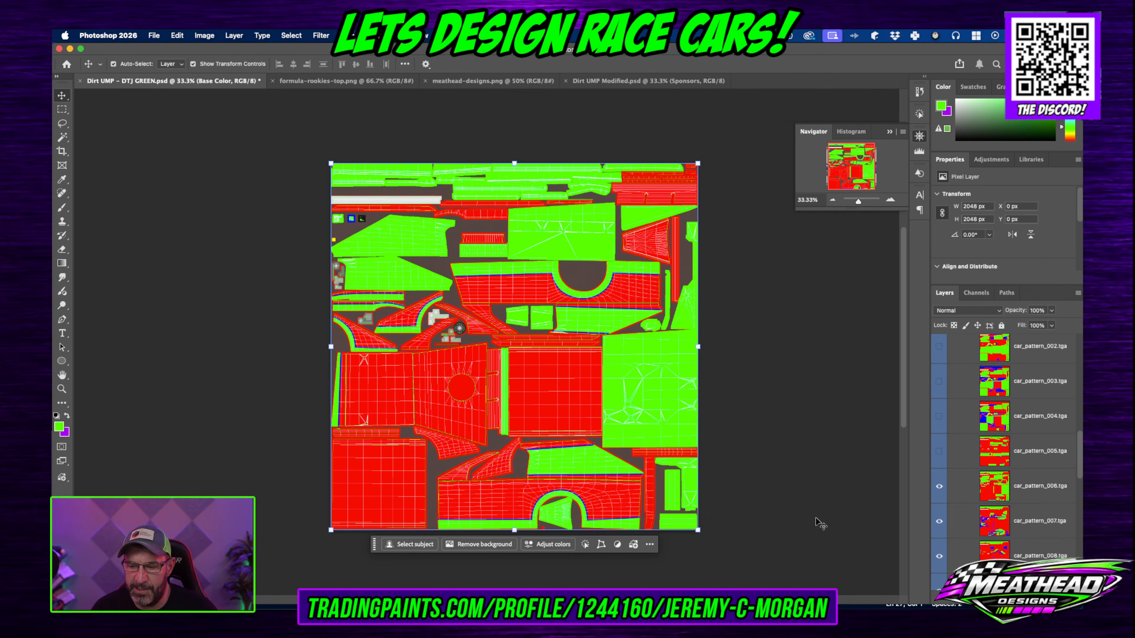
left_click(940, 487)
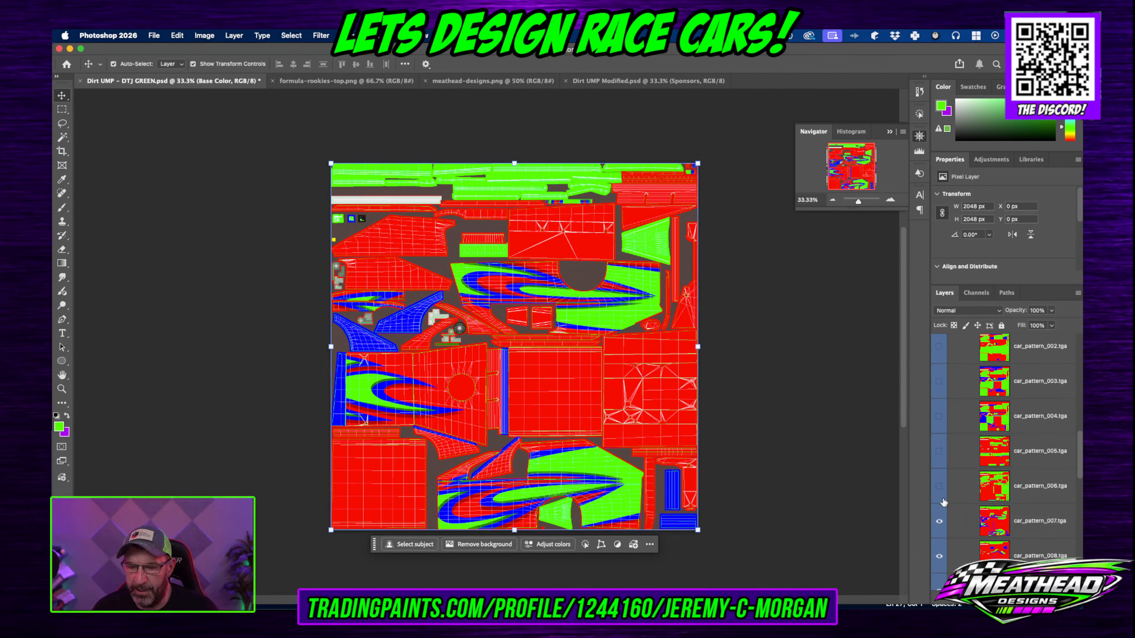
scroll(546, 485, "down", 1)
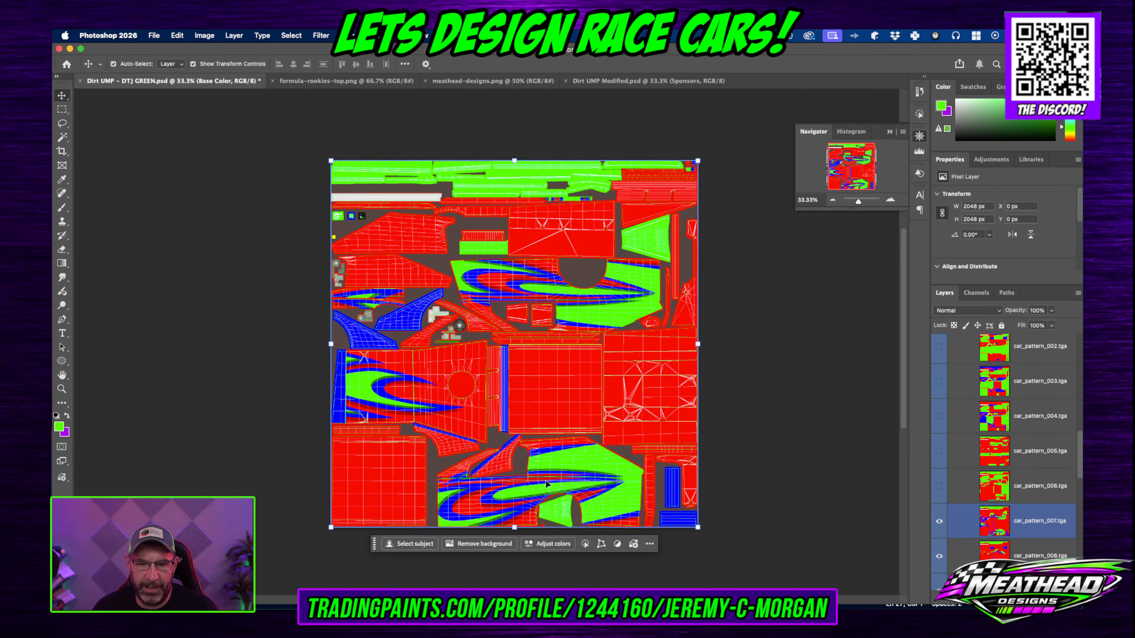
Step: Switch to the iRacing Paint Shop and rotate the car to examine car_pattern_007 on the front and both sides
scroll(563, 485, "down", 3)
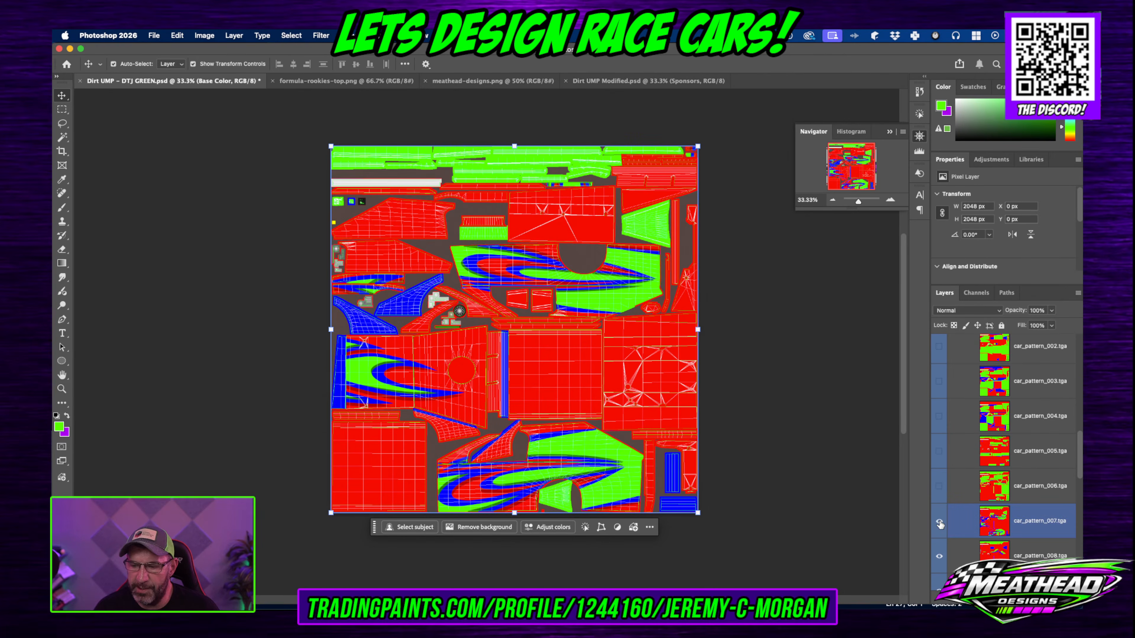
key("super")
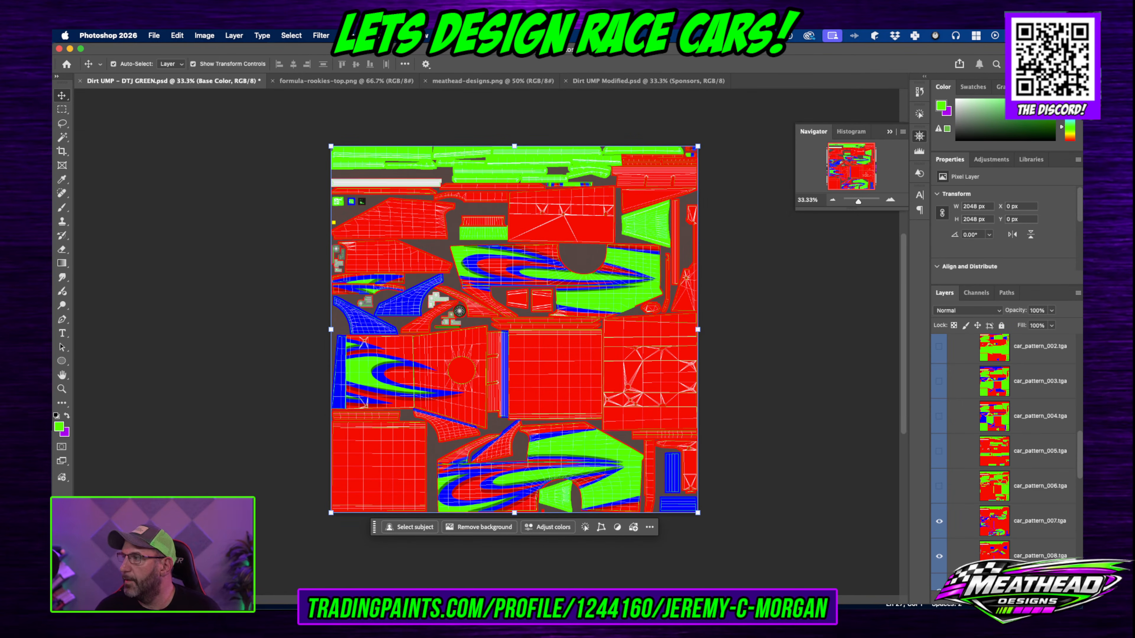
key("super+Tab")
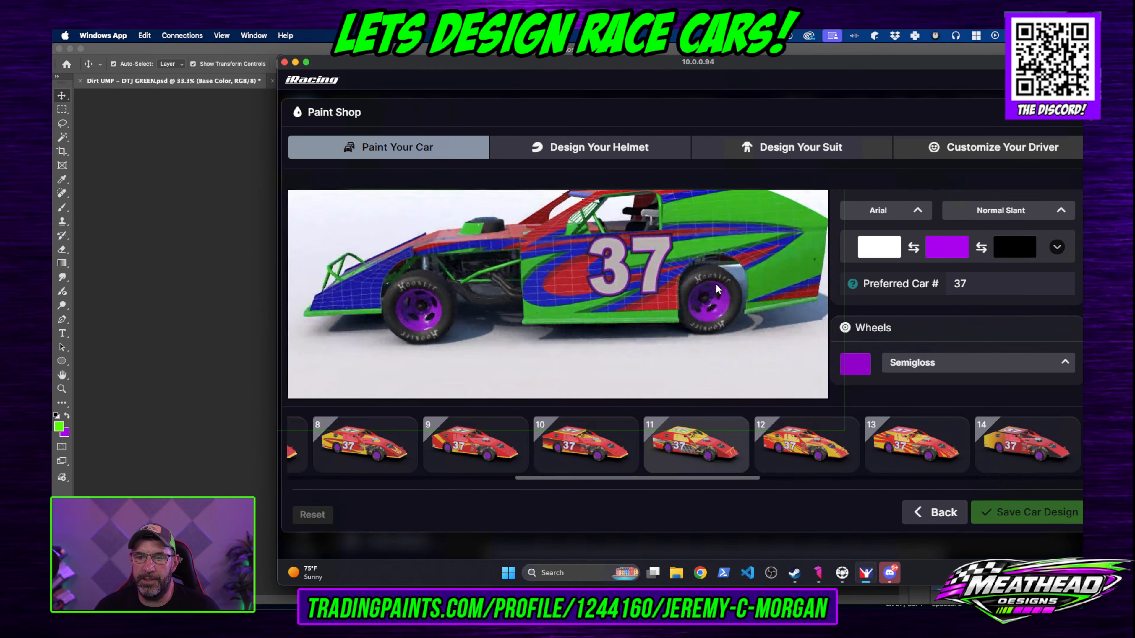
left_click_drag(725, 300, 820, 262)
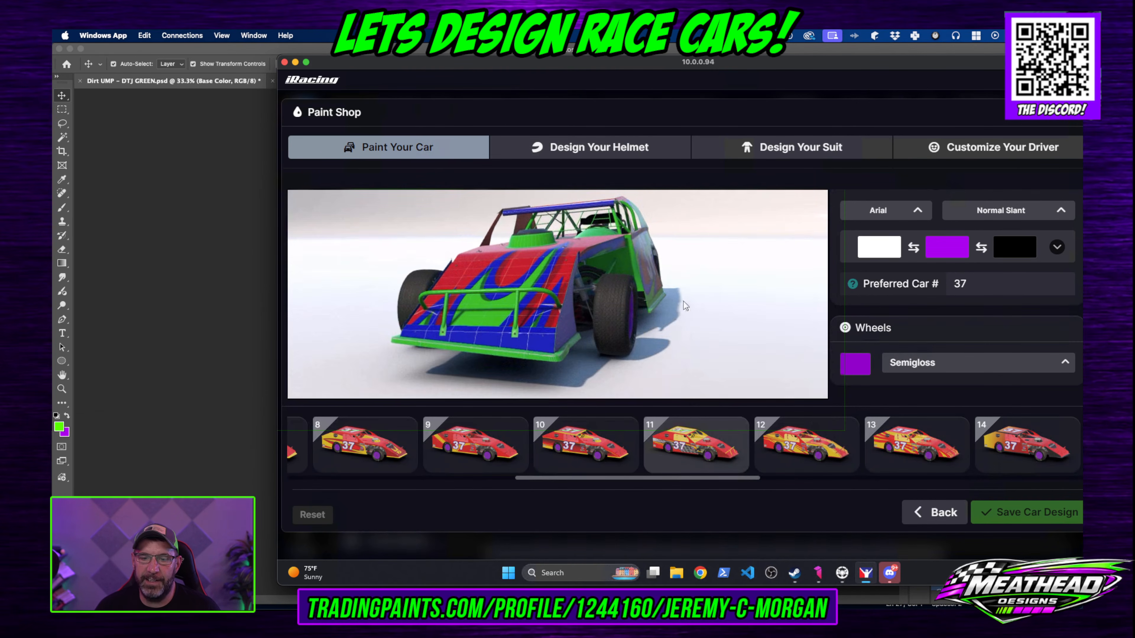
left_click_drag(597, 308, 686, 307)
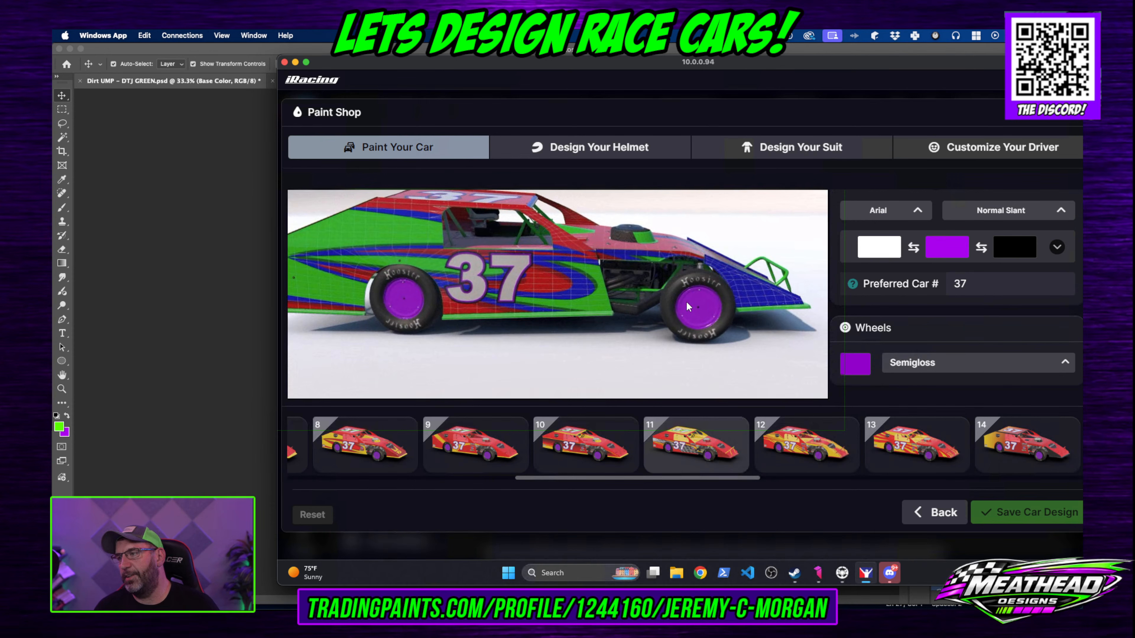
left_click_drag(687, 303, 683, 303)
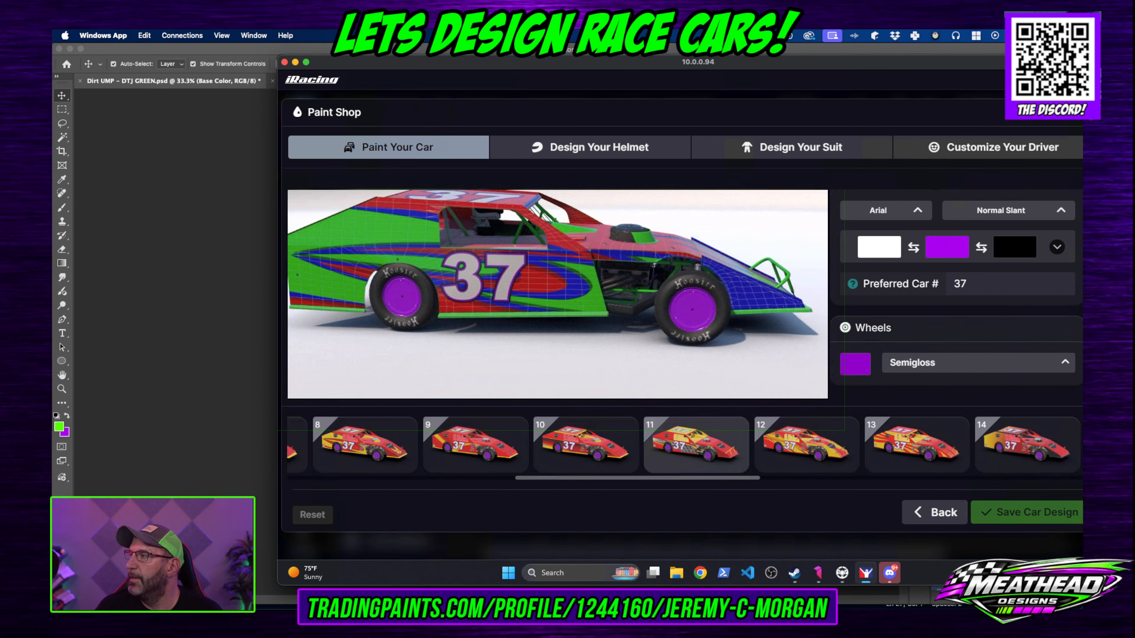
key("super+Tab")
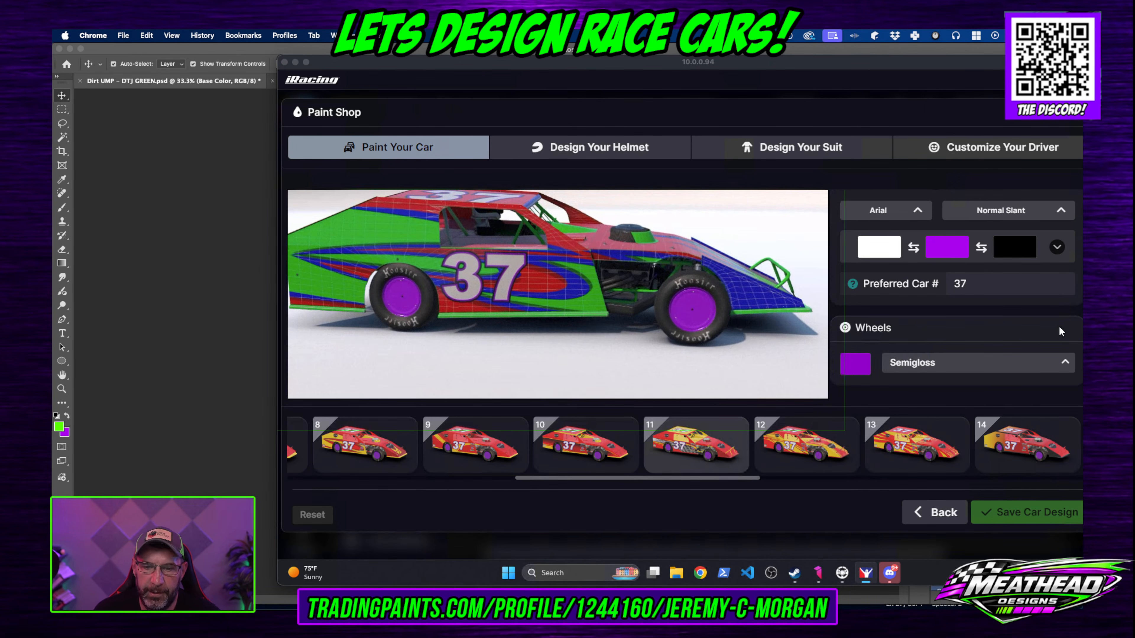
Step: Examine the car_pattern_007 swooshes along the car's side once more and move the iRacing window off the Photoshop template
left_click(588, 284)
left_click_drag(588, 284, 574, 309)
mouse_move(611, 241)
left_mouse_down()
mouse_move(541, 285)
mouse_move(656, 223)
mouse_move(621, 241)
mouse_move(598, 235)
left_mouse_up()
left_click_drag(543, 281, 599, 302)
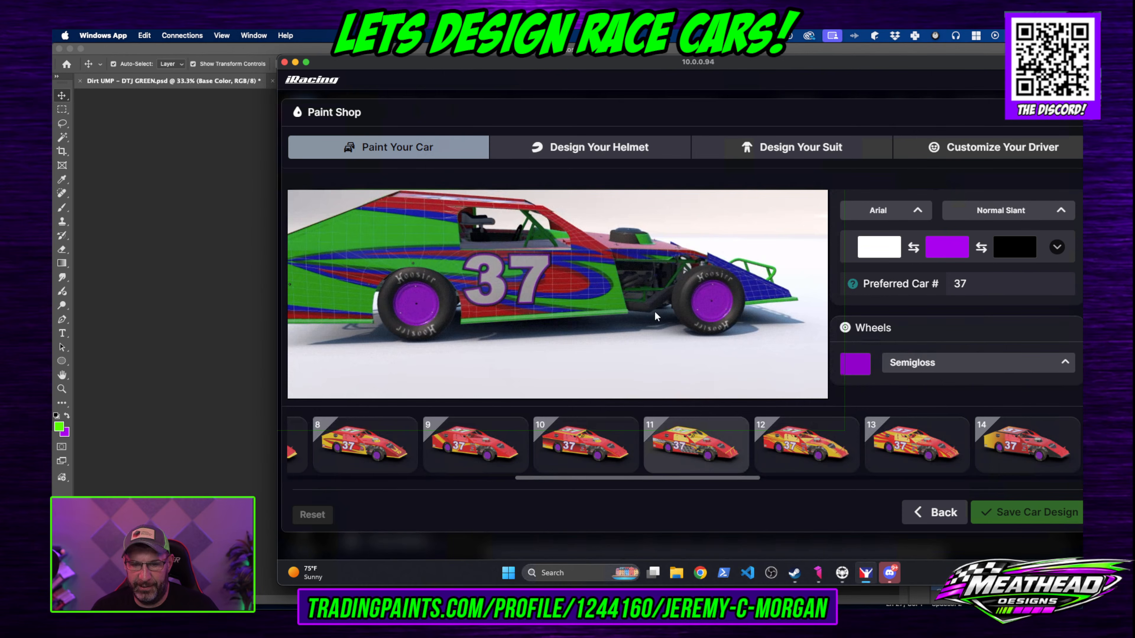
left_click_drag(616, 58, 1082, 117)
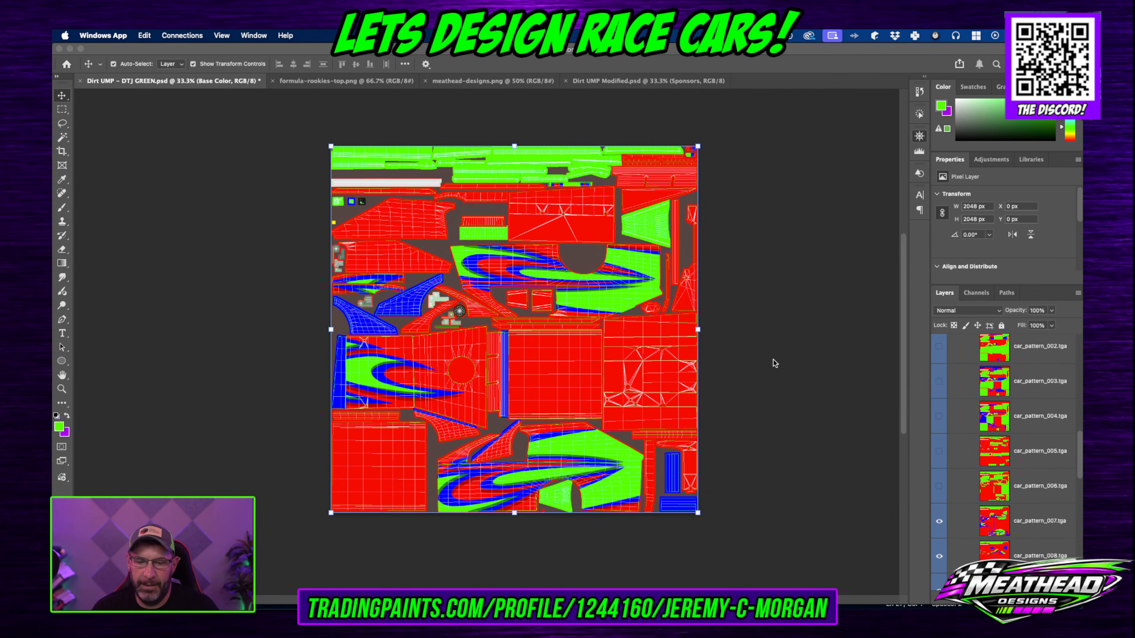
Step: Hide the car_pattern_007, car_pattern_008 and car_pattern_009 layers to expose the checkered car_pattern_010
scroll(940, 532, "down", 3)
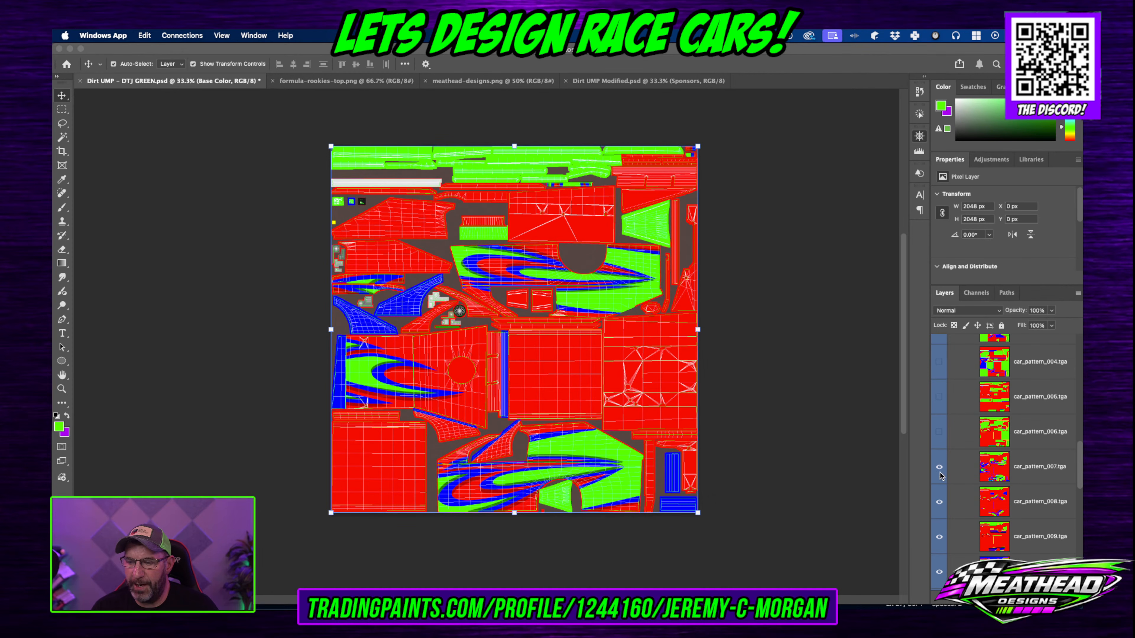
left_click(940, 475)
left_click(939, 467)
left_click(940, 497)
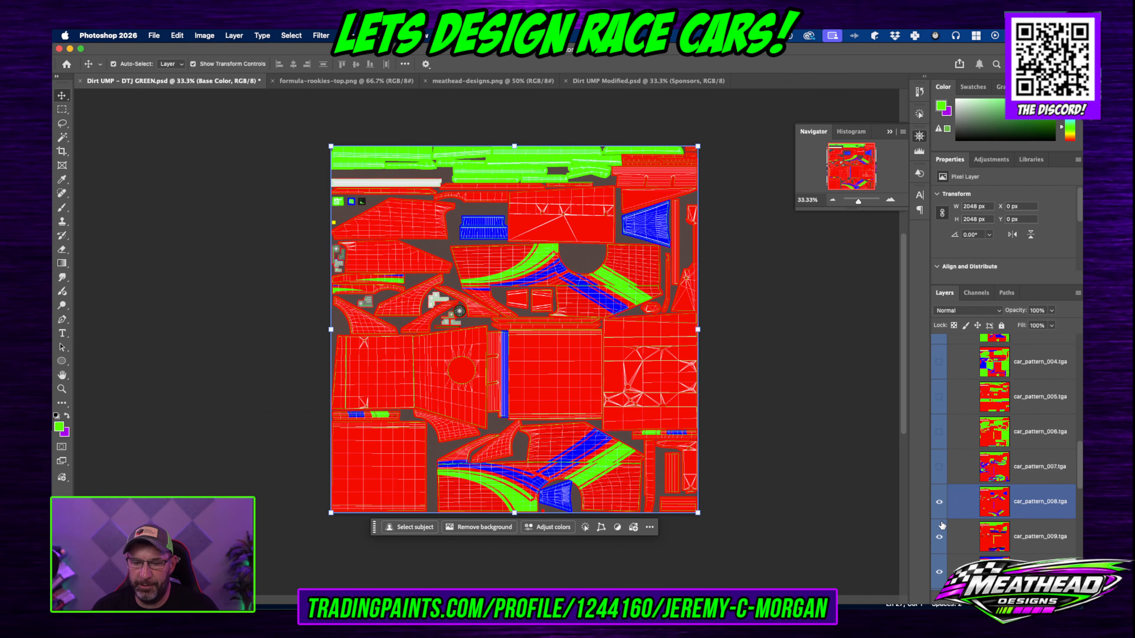
right_click(938, 500)
left_click(937, 499)
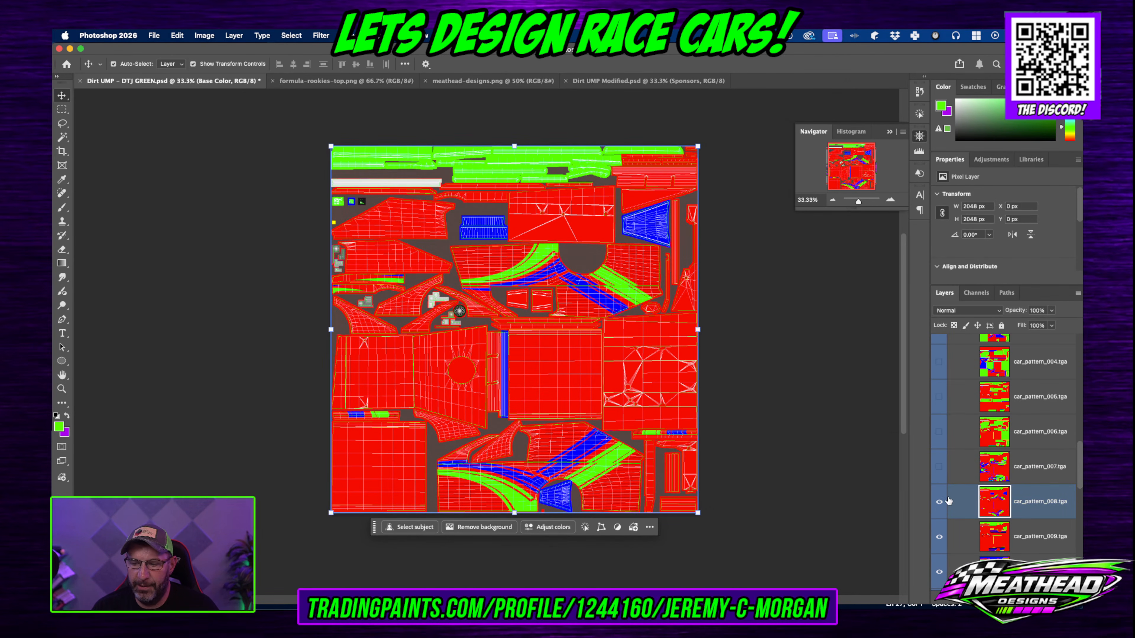
left_click(938, 502)
scroll(939, 503, "down", 1)
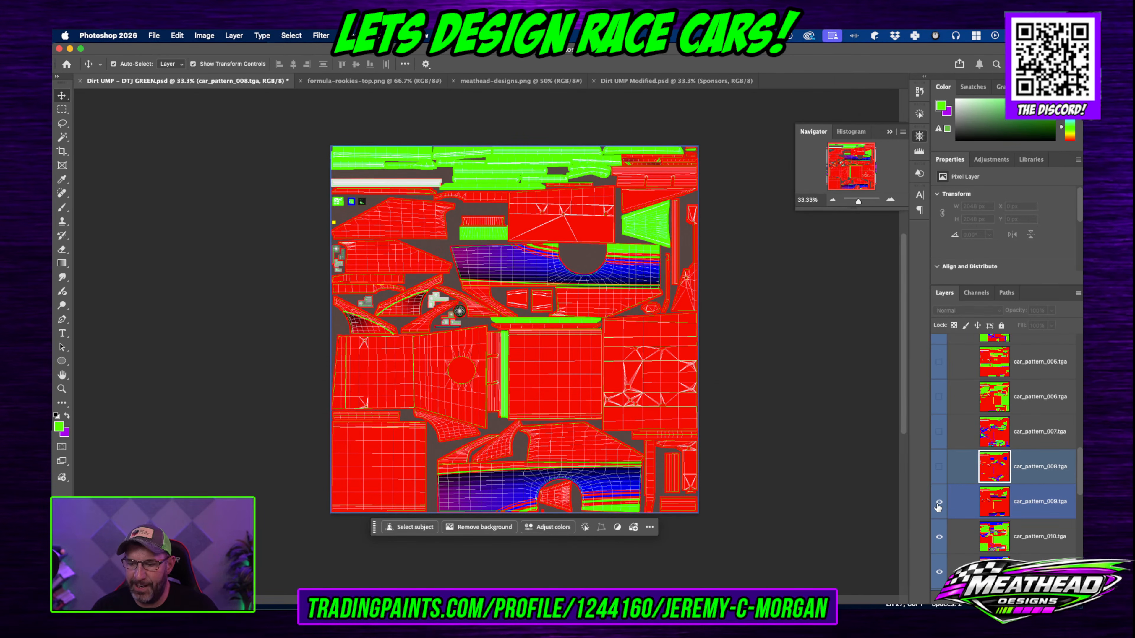
left_click(939, 501)
scroll(938, 503, "down", 1)
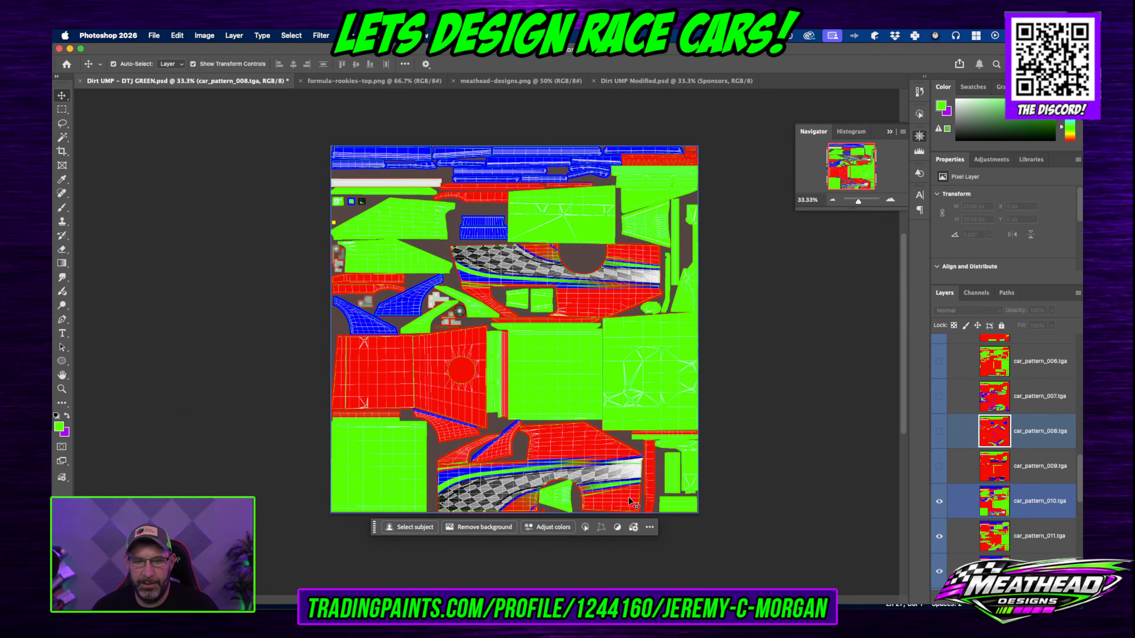
Step: Examine car_pattern_010 on the car's side in the iRacing Paint Shop, and move its window off the template
key("super")
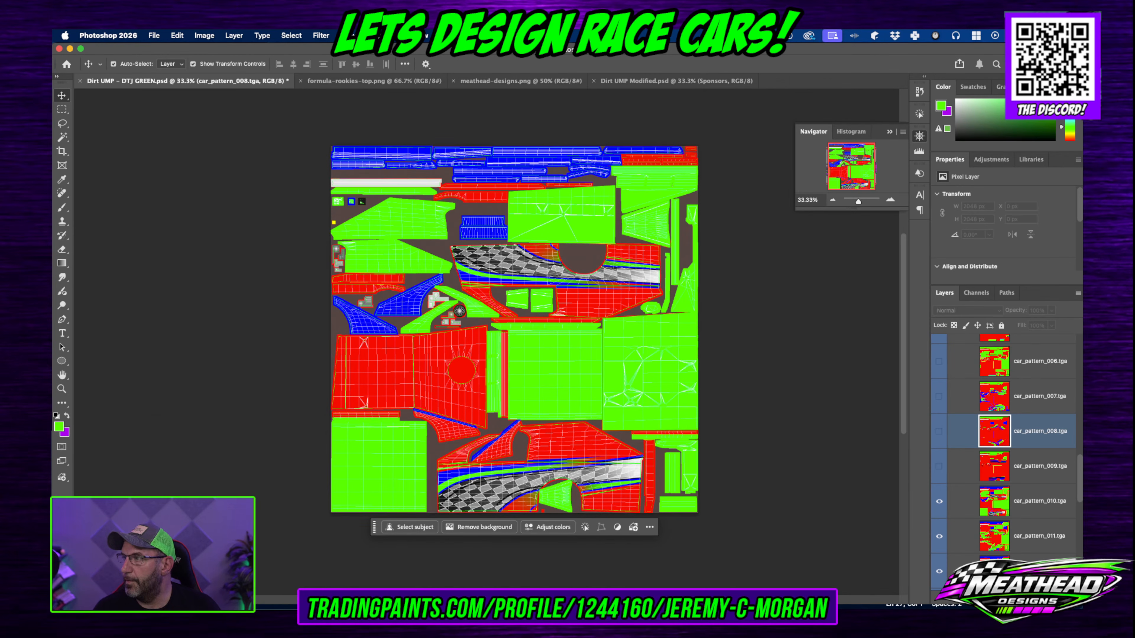
key("super+Tab")
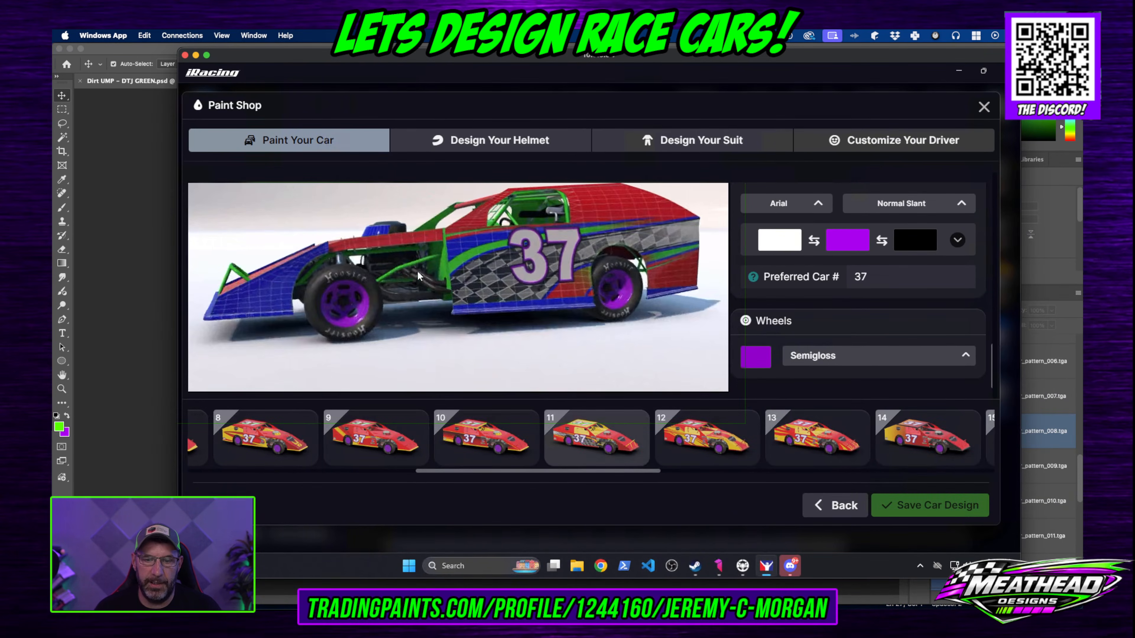
scroll(556, 250, "up", 5)
left_click_drag(485, 264, 432, 264)
scroll(489, 272, "down", 5)
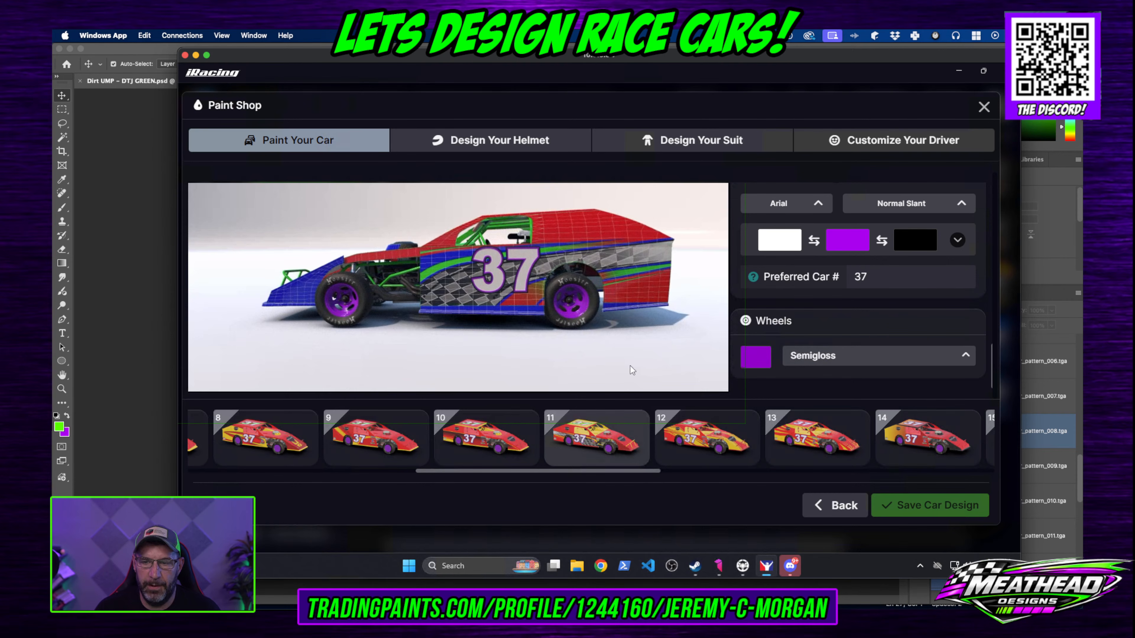
left_click_drag(634, 57, 1134, 62)
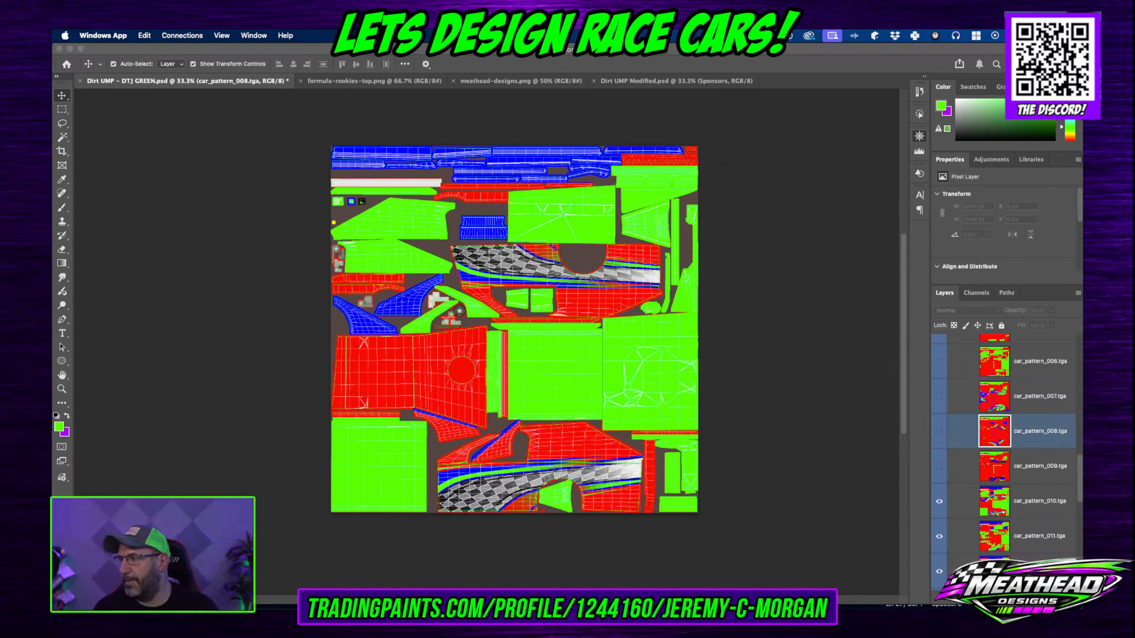
Step: Back in Photoshop, hide the car_pattern_010 and car_pattern_011 layers to expose car_pattern_012
left_click(1032, 520)
scroll(1032, 520, "down", 2)
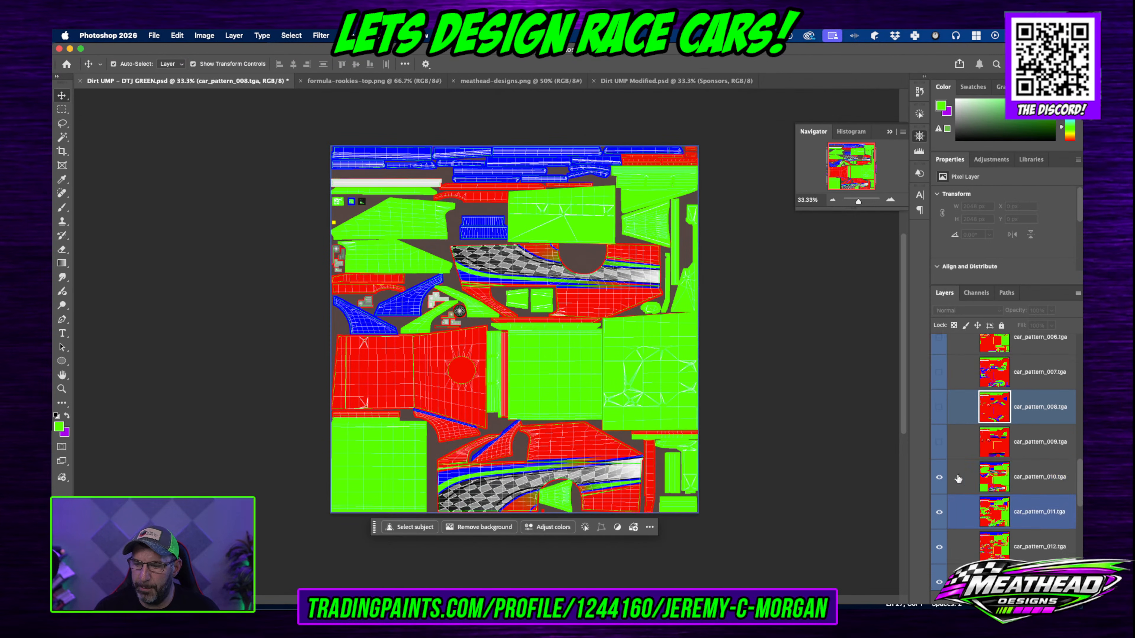
left_click(940, 477)
scroll(941, 502, "down", 1)
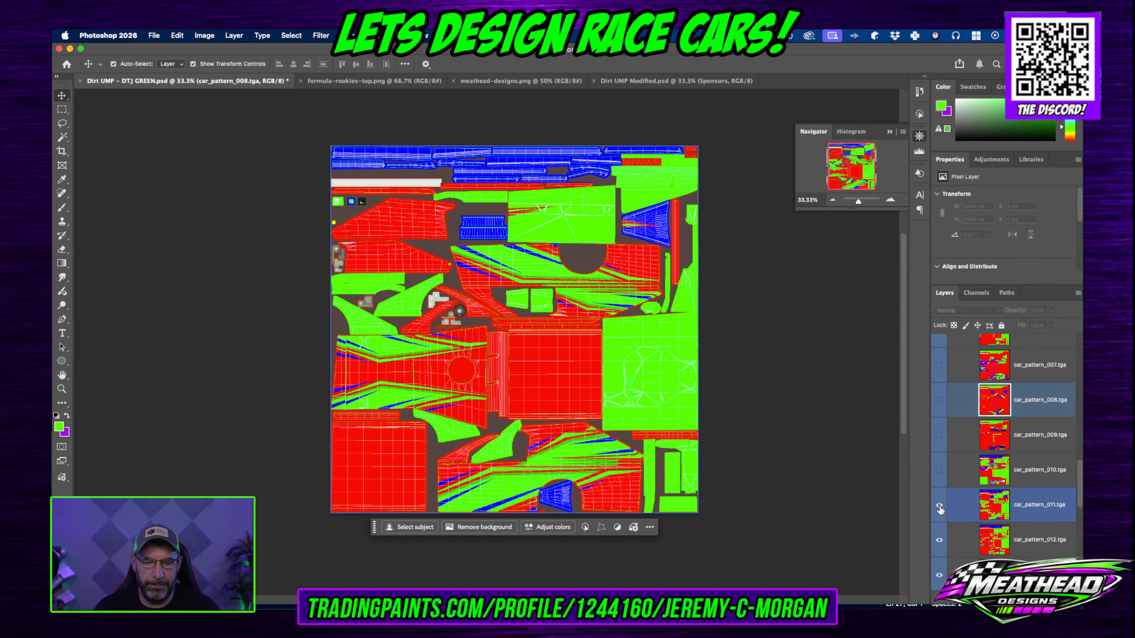
left_click(940, 505)
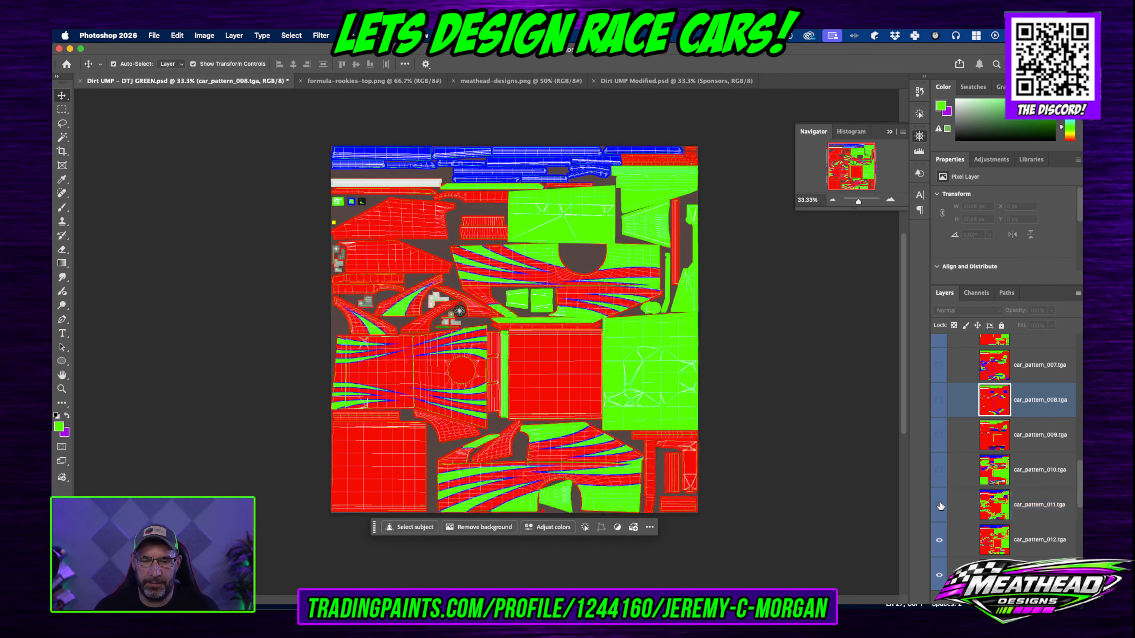
left_click(1037, 540)
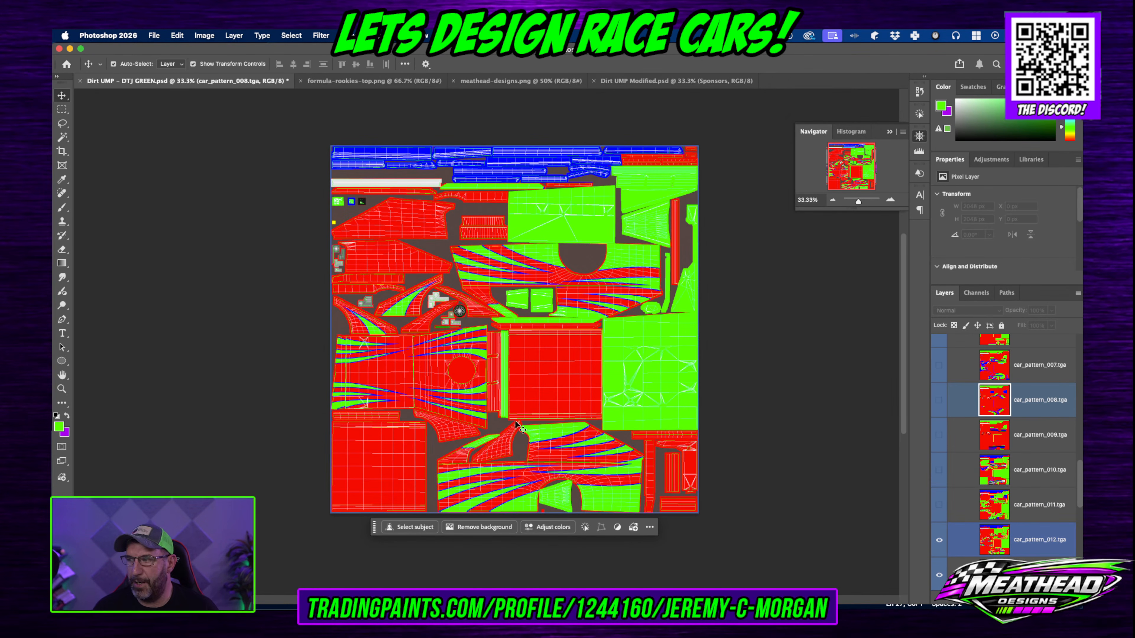
Step: Hide the car_pattern_012 layer and toggle the gradient car_pattern_013, leaving it hidden to expose car_pattern_014
left_click(939, 540)
left_click(939, 544)
left_click(939, 544)
left_click(939, 577)
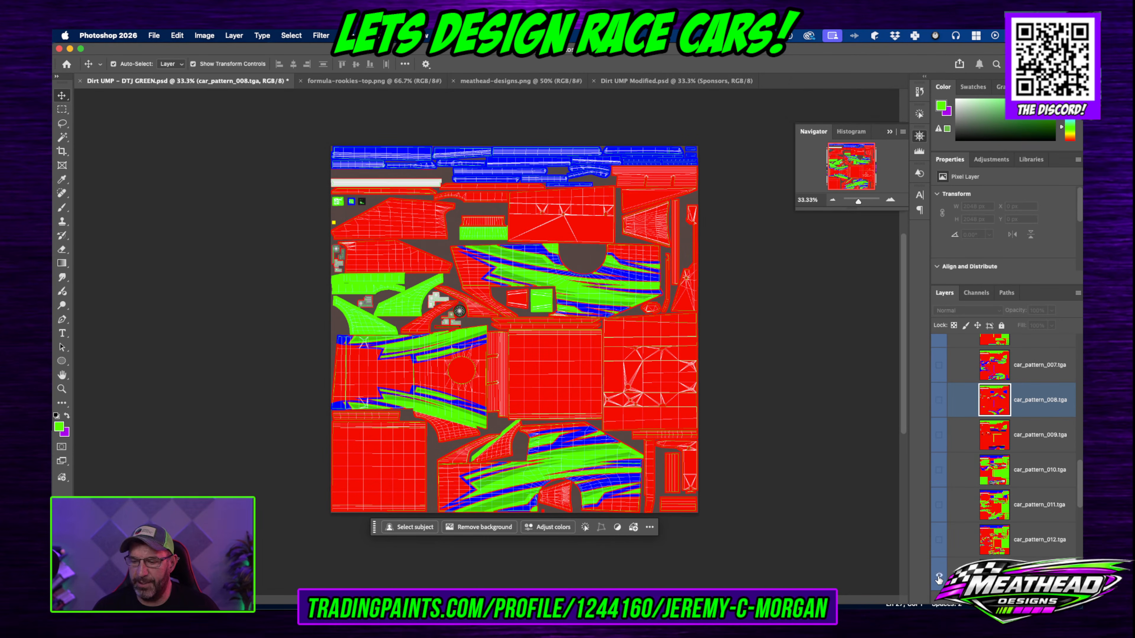
left_click(939, 578)
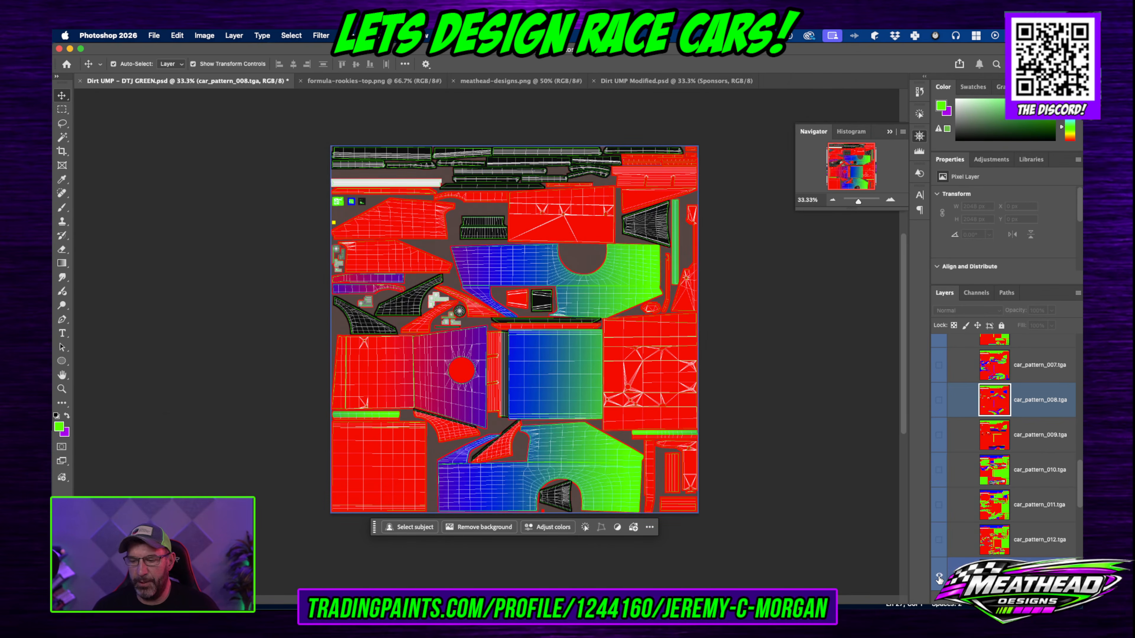
left_click(939, 578)
Step: Make the checkered car_pattern_010 layer visible again
scroll(947, 421, "up", 4)
scroll(944, 426, "down", 3)
left_click(939, 470)
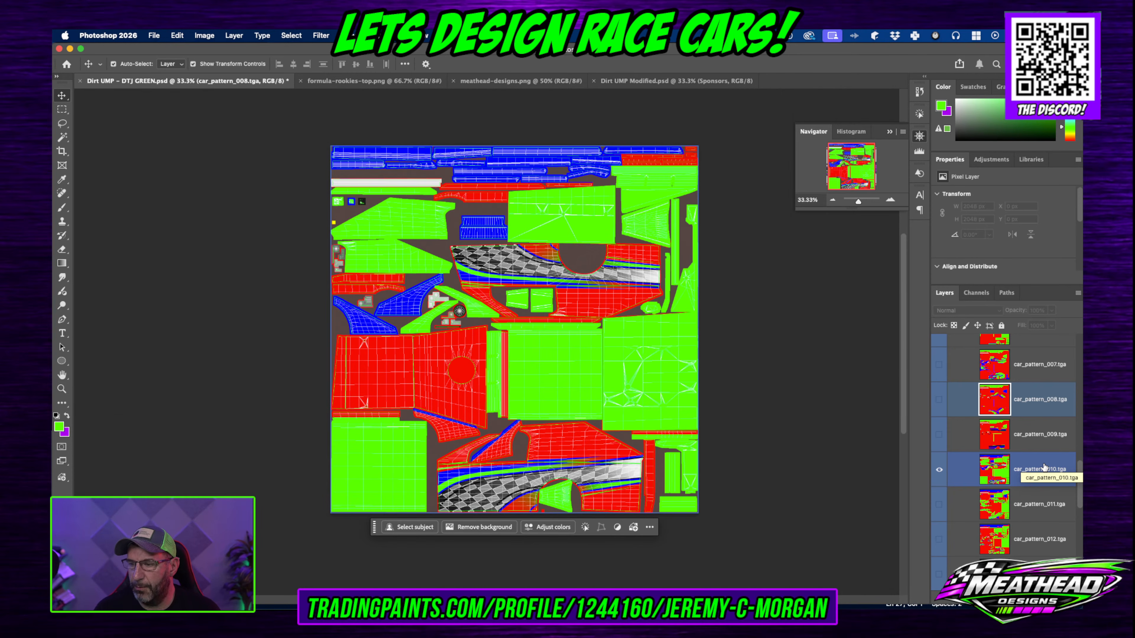
key("super+Tab")
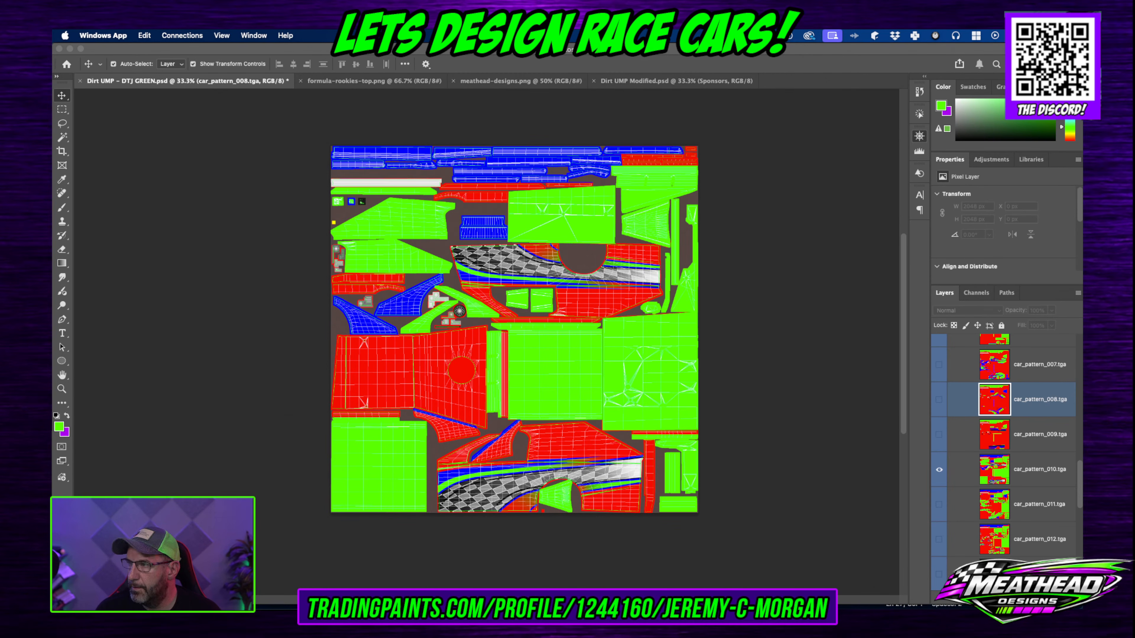
key("super+Tab")
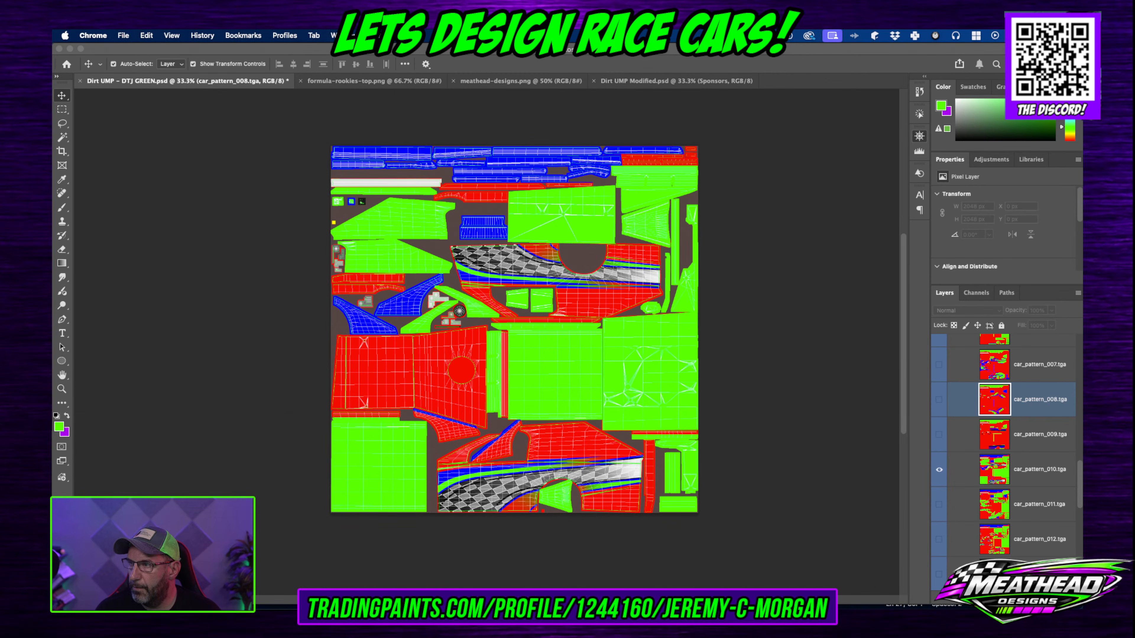
key("super+Tab")
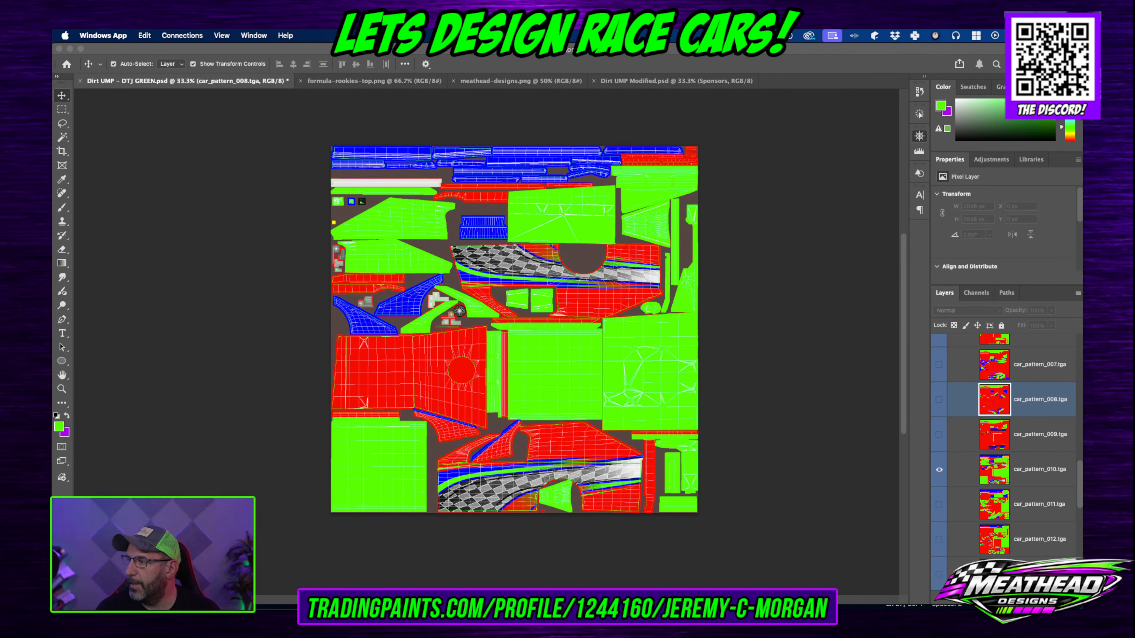
Step: Duplicate the hidden car_pattern_008 layer in the Photoshop template
left_click(1029, 402)
right_click(1031, 401)
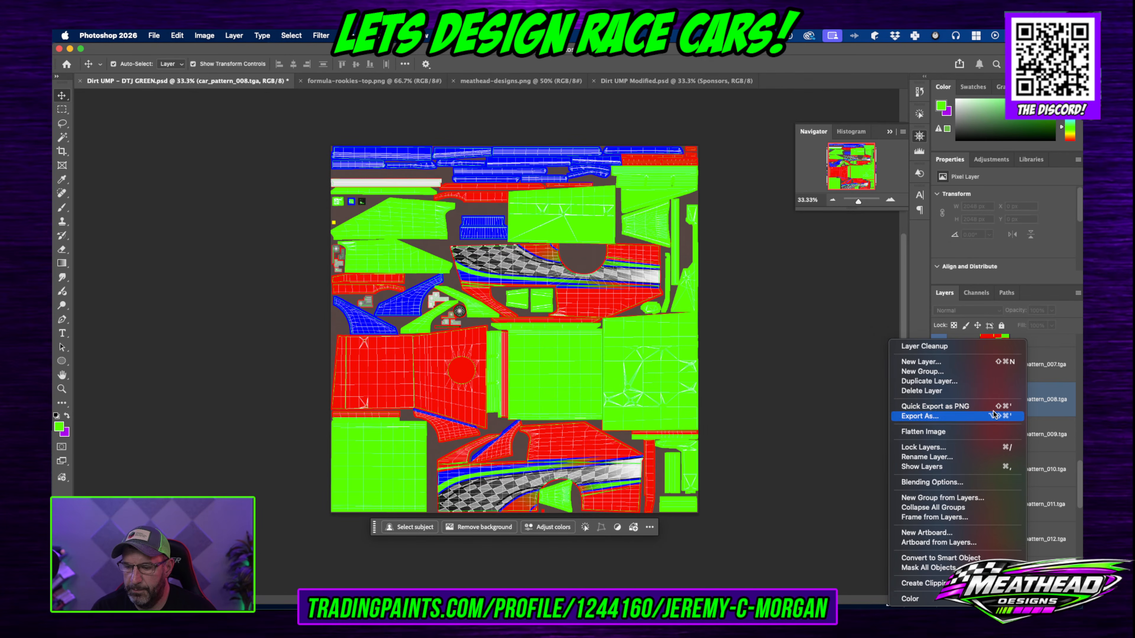
right_click(1063, 405)
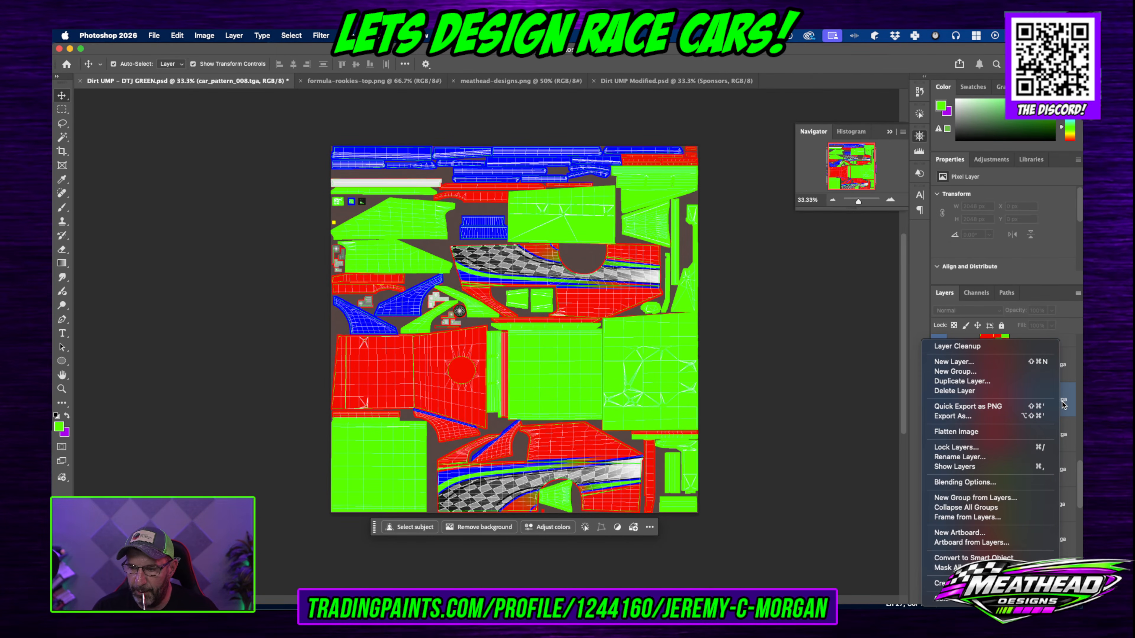
left_click(1076, 388)
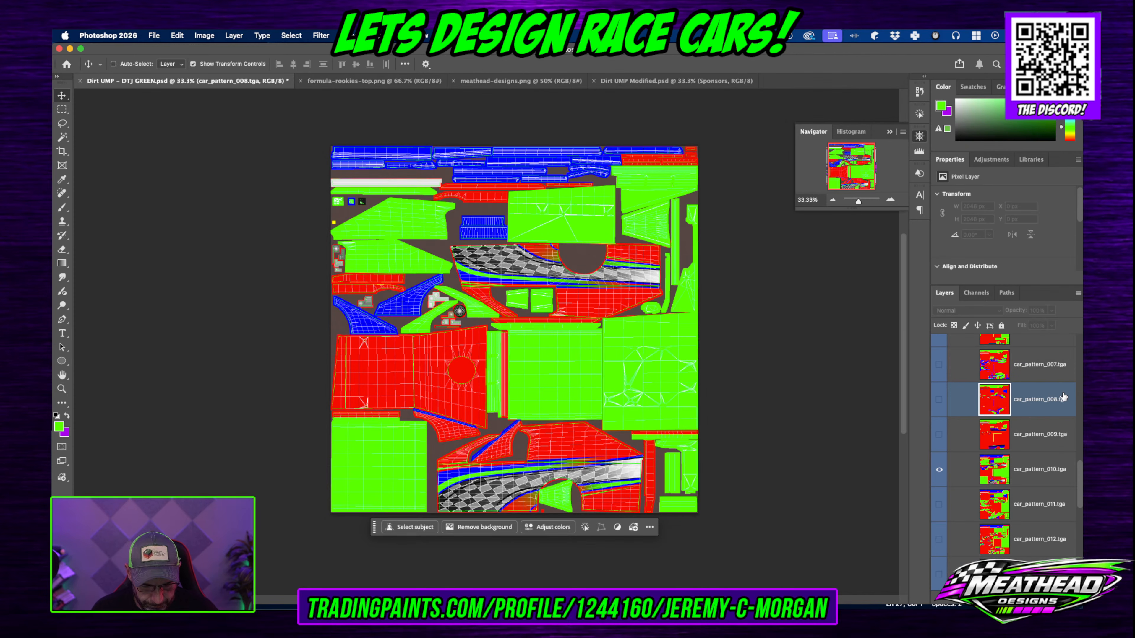
key("super+j")
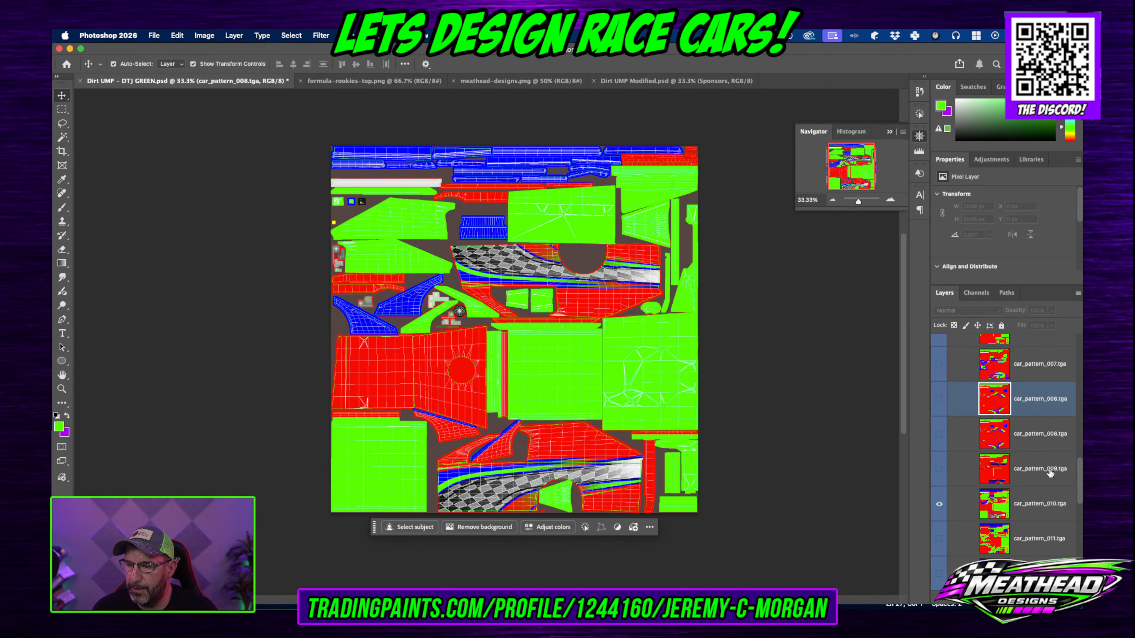
Step: Duplicate the visible car_pattern_010 layer and look through the pattern layers below it
left_click(1043, 497)
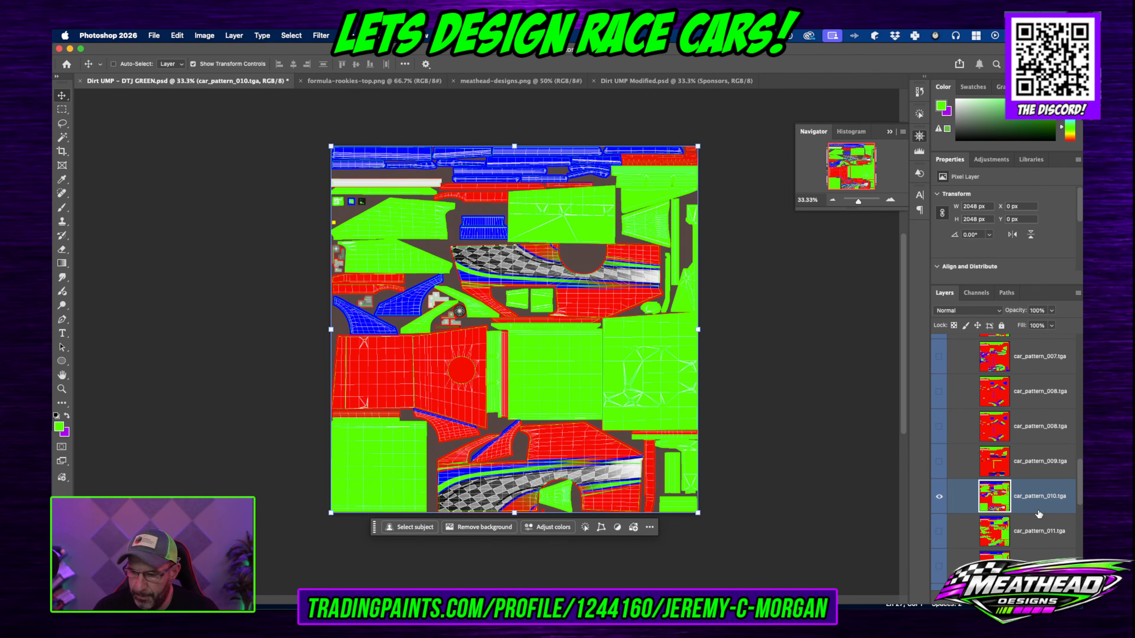
key("super+j")
scroll(1039, 492, "down", 2)
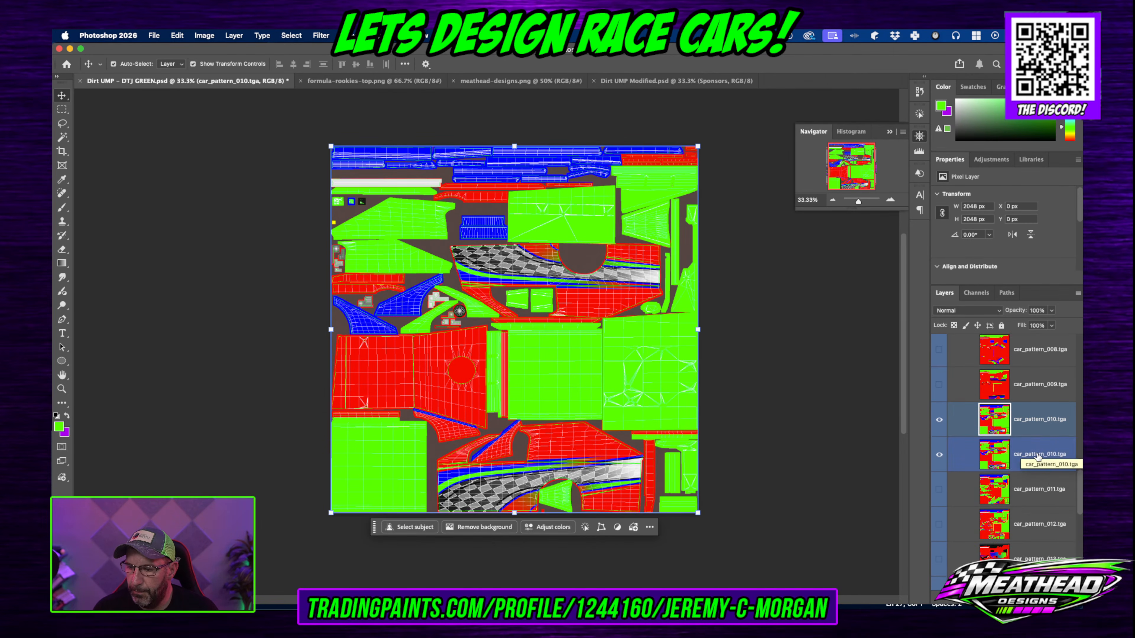
scroll(1039, 455, "down", 3)
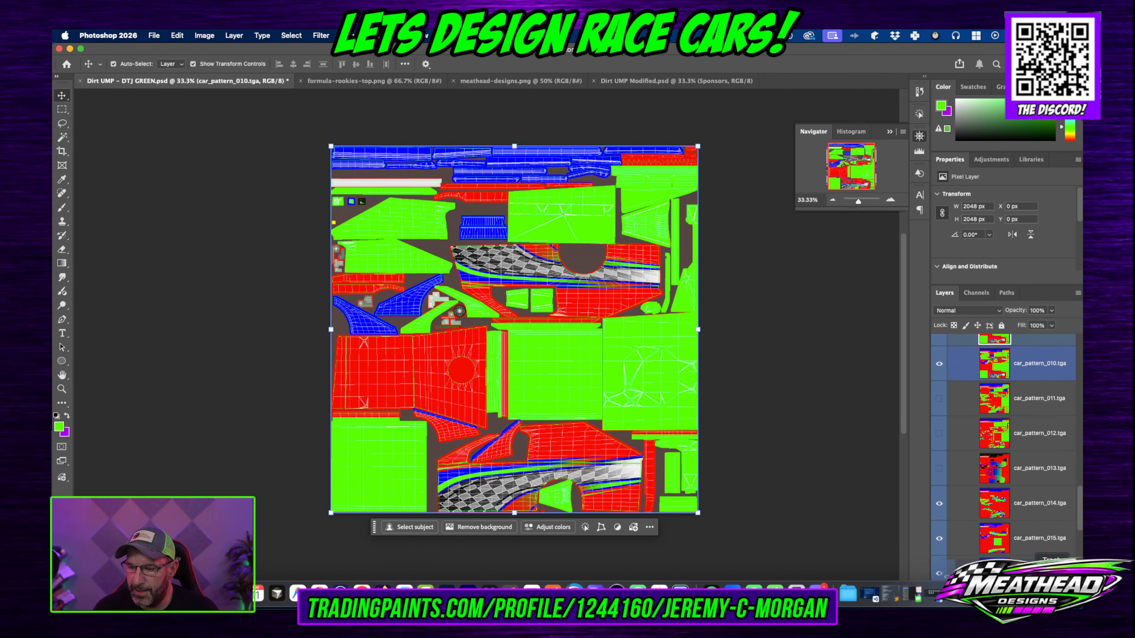
Step: Move the duplicated car_pattern_010 layer to the top of the Base group and collapse the Car Patterns group
scroll(1005, 448, "down", 5)
scroll(1027, 492, "down", 3)
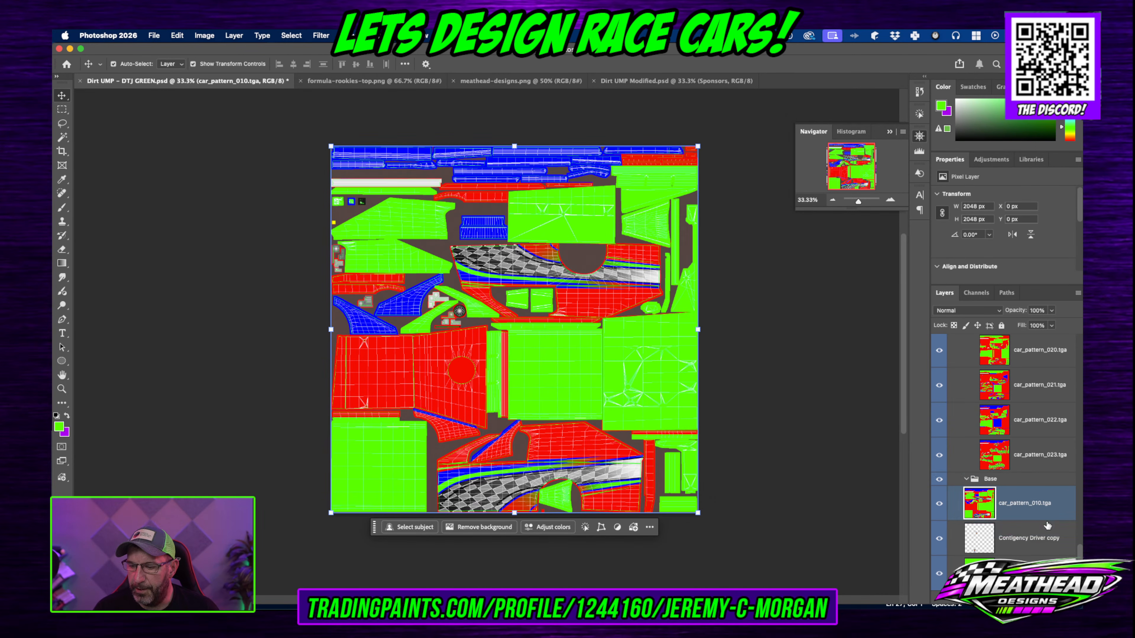
scroll(994, 413, "up", 10)
scroll(995, 414, "up", 3)
scroll(955, 381, "up", 3)
left_click(966, 364)
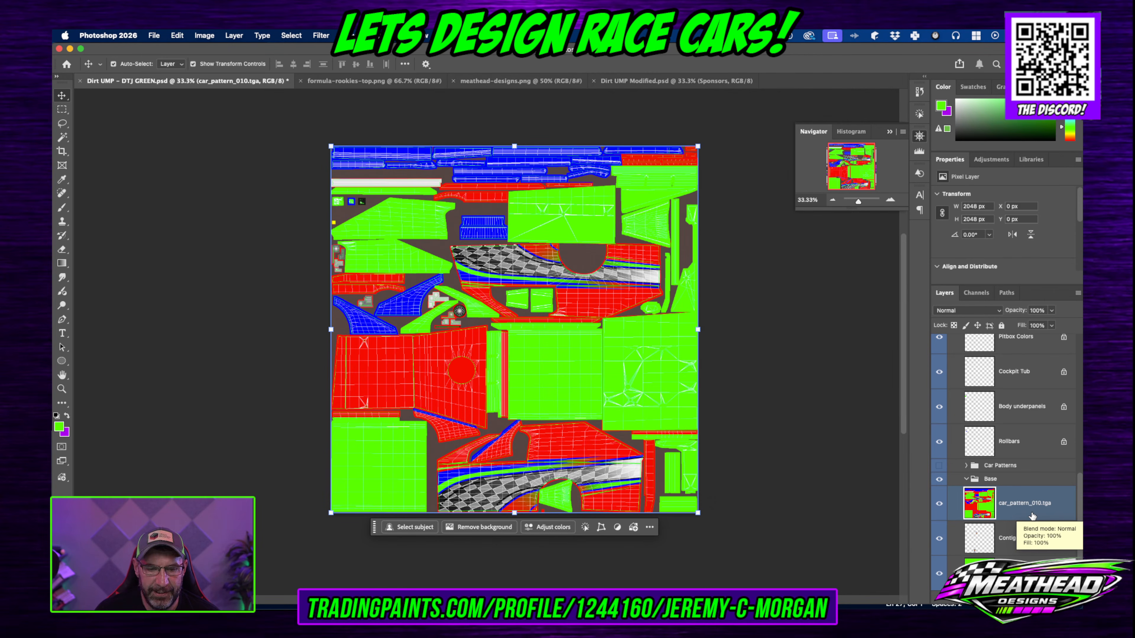
left_click(939, 504)
left_click(940, 504)
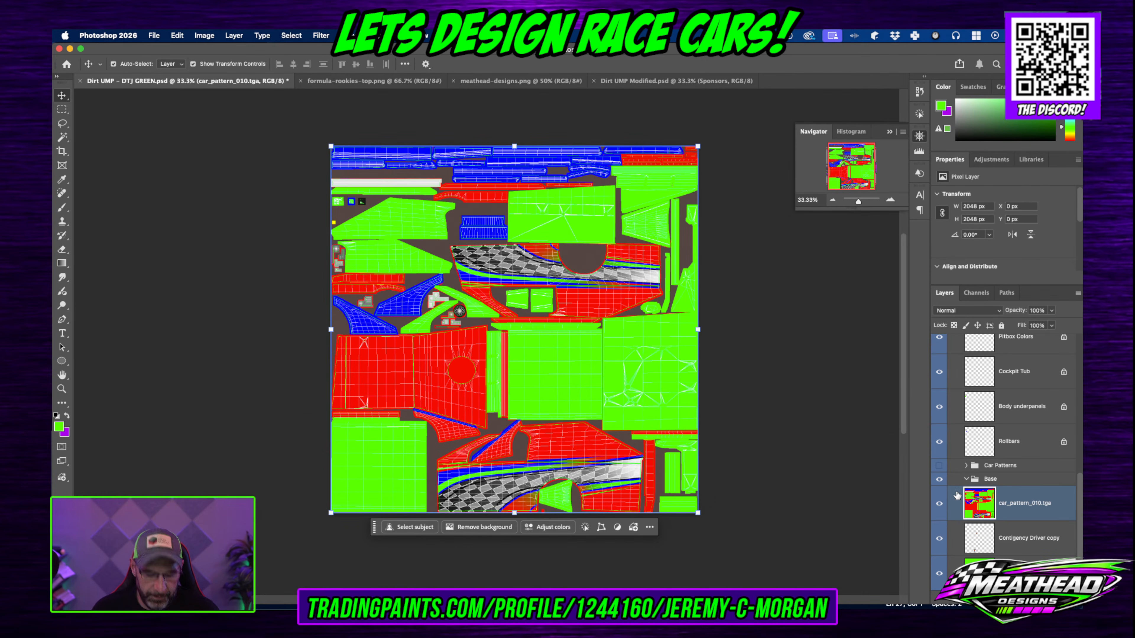
Step: Switch to the iRacing Paint Shop and rotate the car preview to examine the checkered pattern on its side and front
key("super")
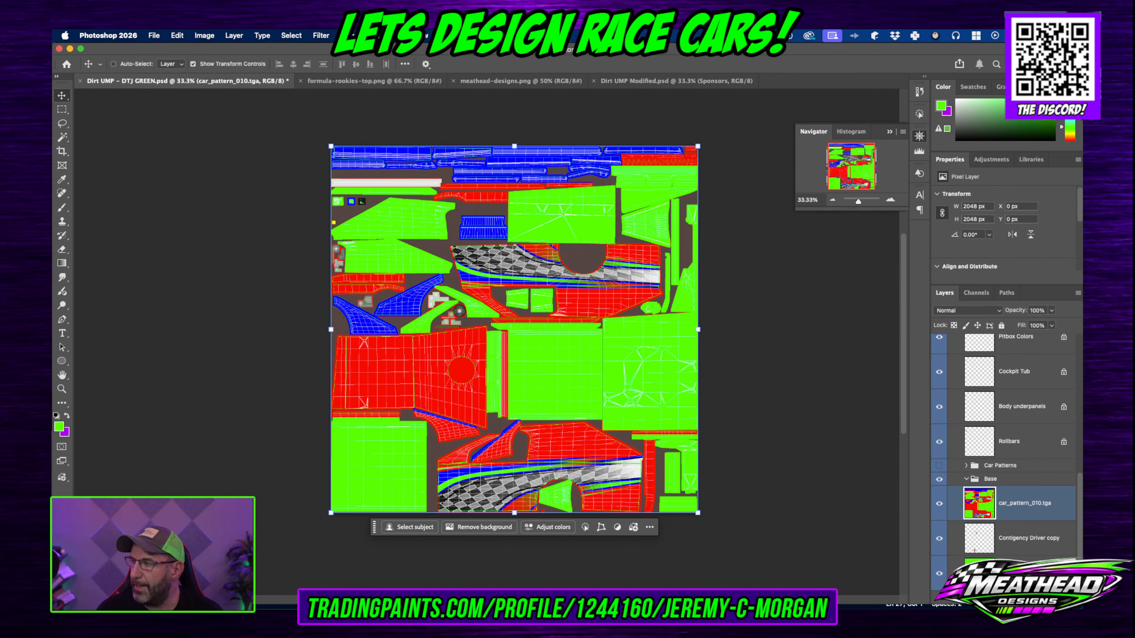
left_click_drag(1083, 100, 648, 131)
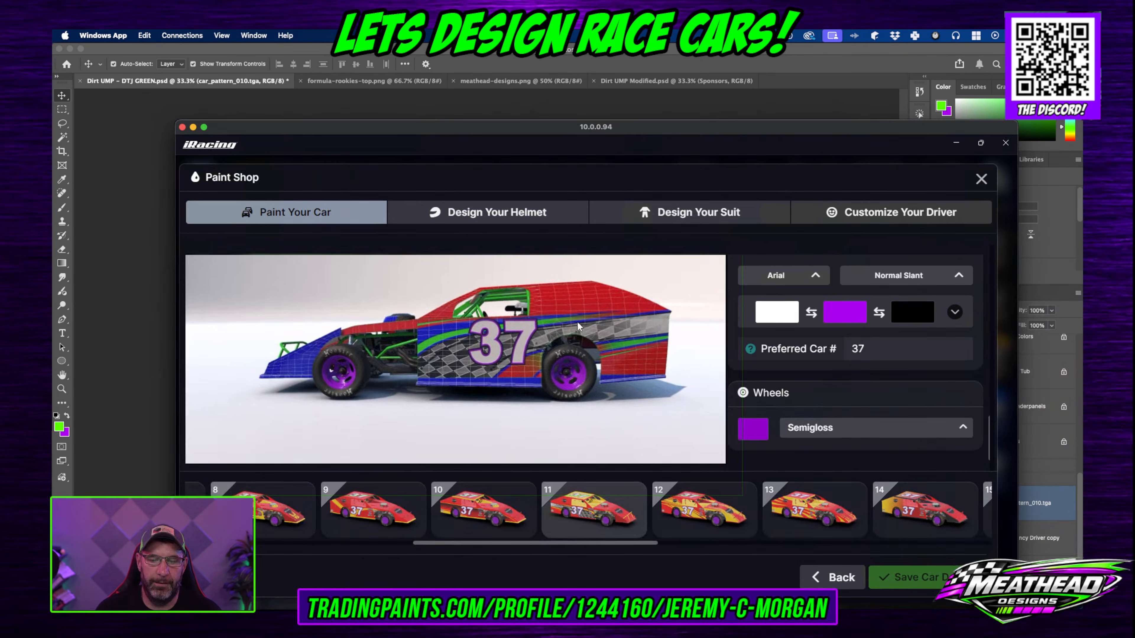
left_click_drag(535, 335, 581, 339)
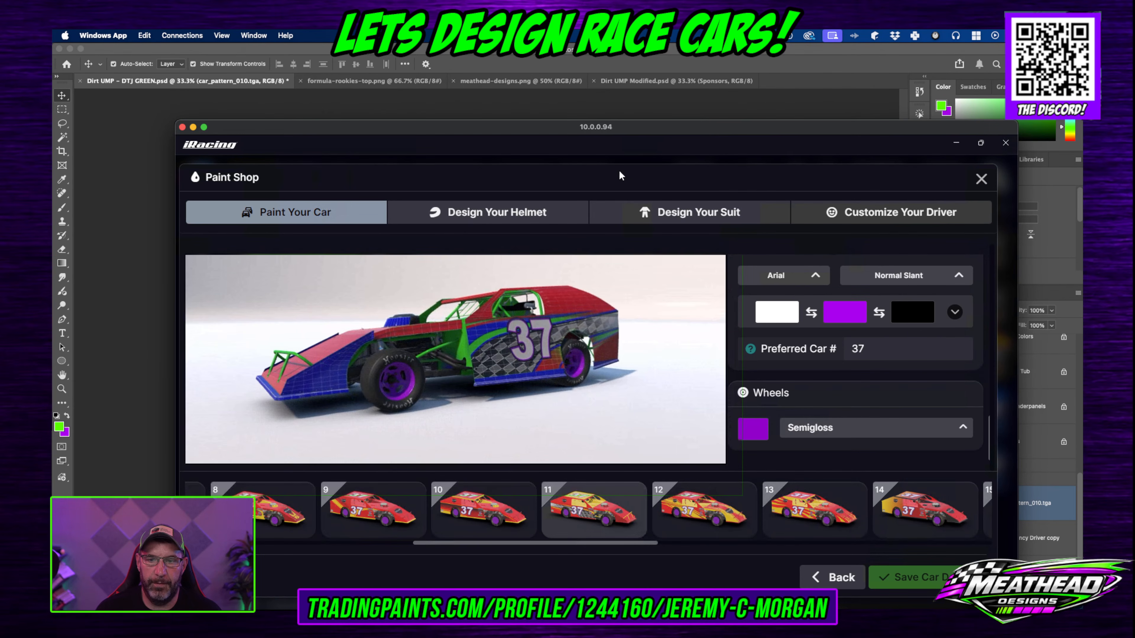
left_click_drag(605, 127, 1083, 119)
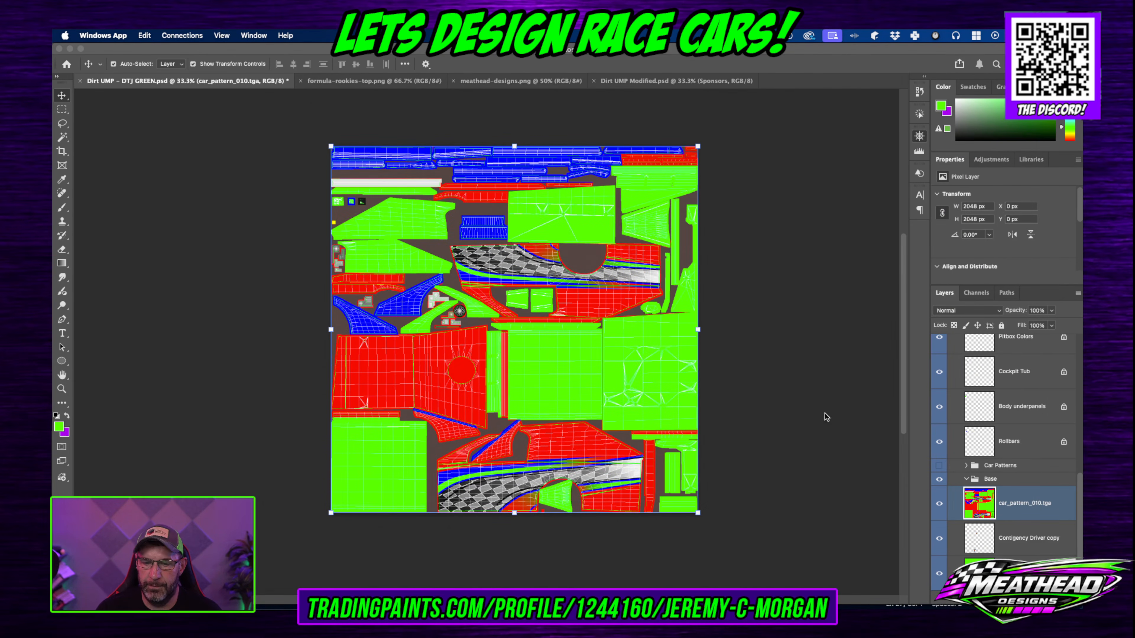
mouse_move(1084, 94)
left_mouse_down()
mouse_move(623, 115)
mouse_move(1083, 106)
left_mouse_up()
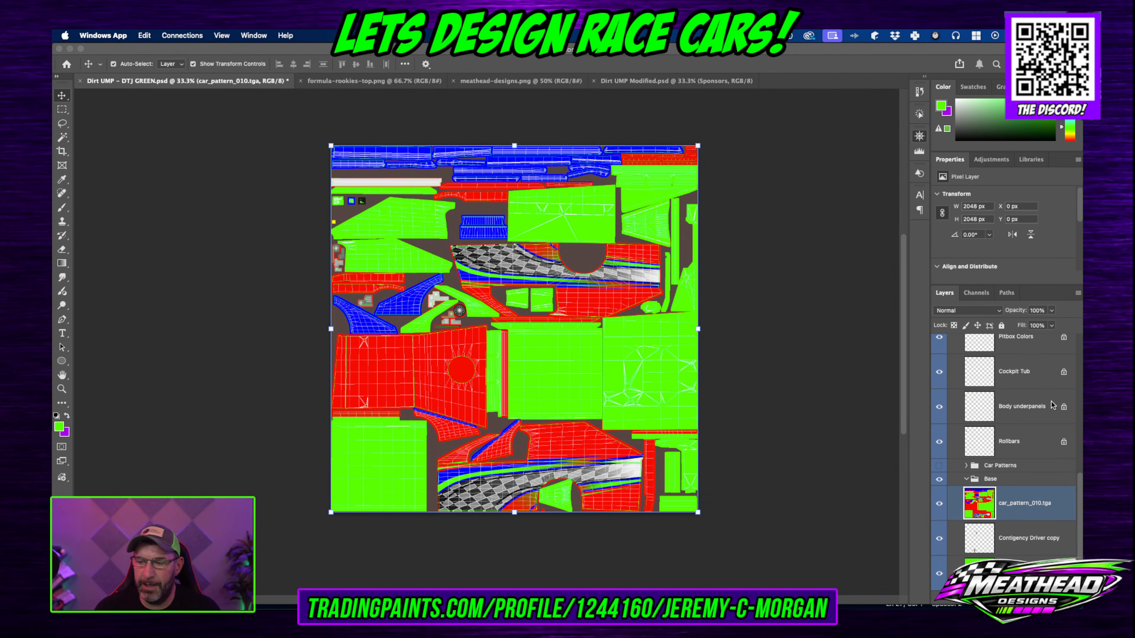
Step: Back in Photoshop, hide the Wire layer in the Turn Off Before Exporting TGA group and return to the car_pattern_010 layer in Base
scroll(986, 445, "up", 10)
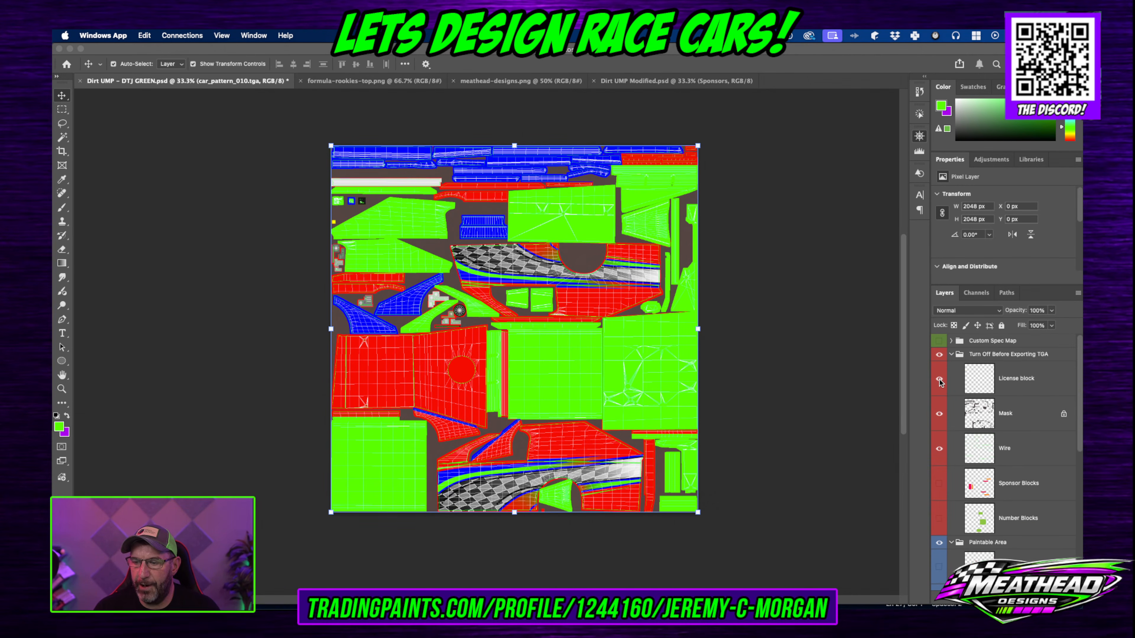
left_click(942, 448)
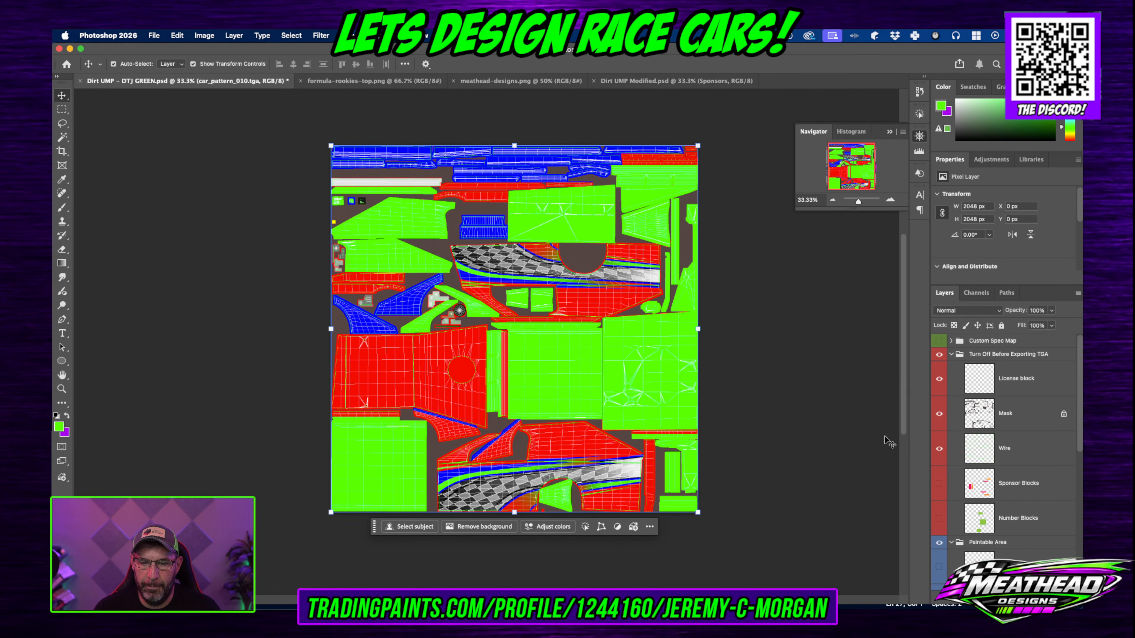
left_click(939, 448)
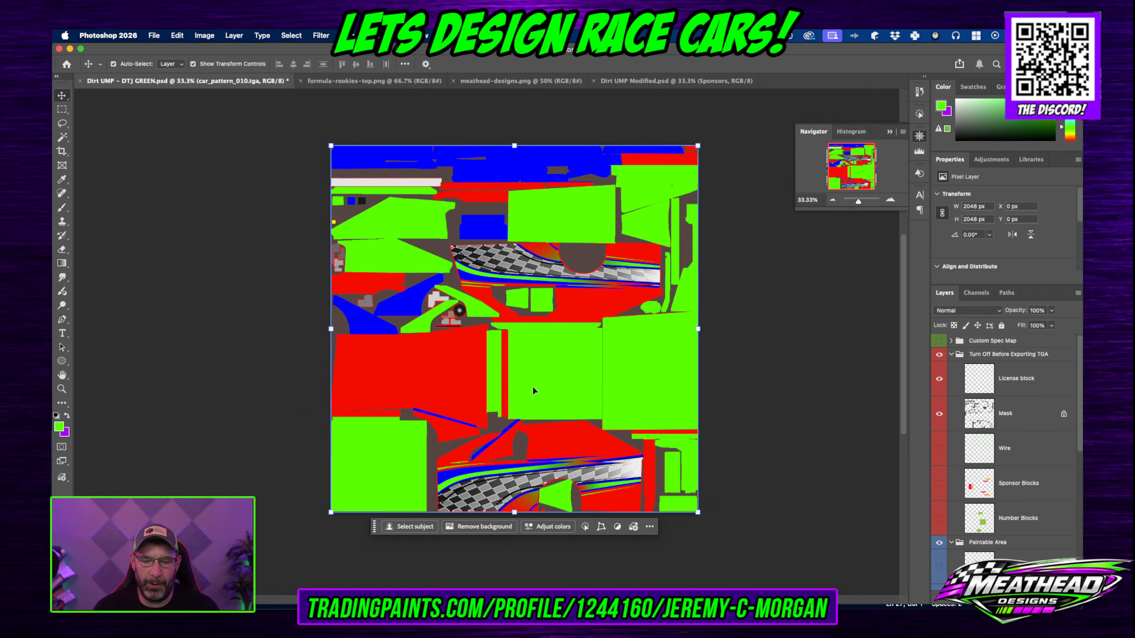
scroll(1005, 464, "down", 5)
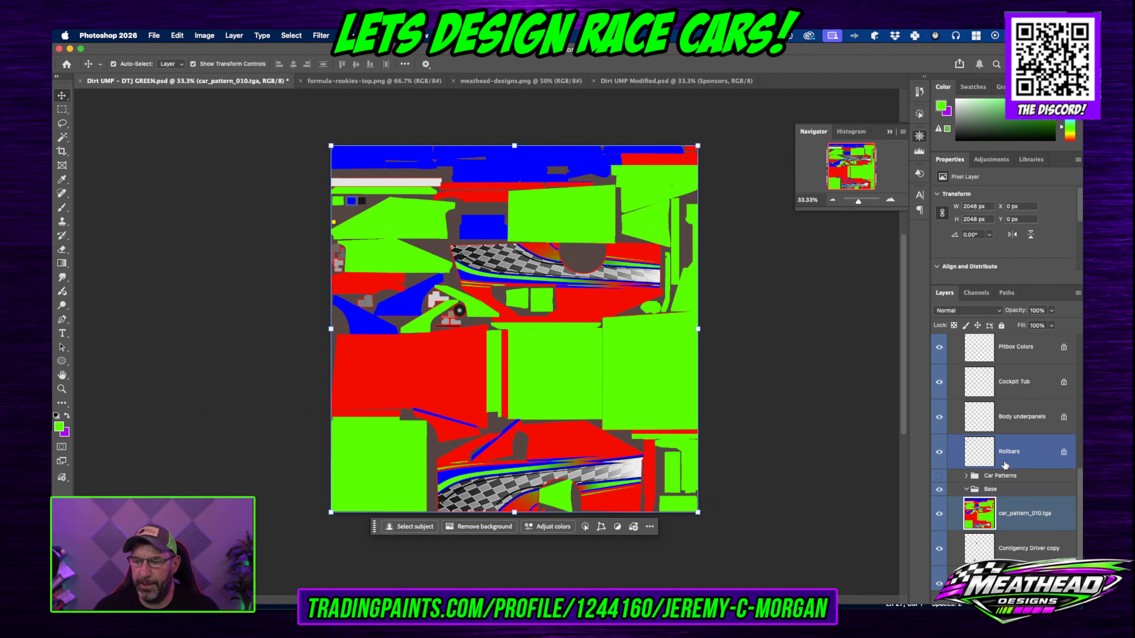
scroll(1005, 465, "down", 1)
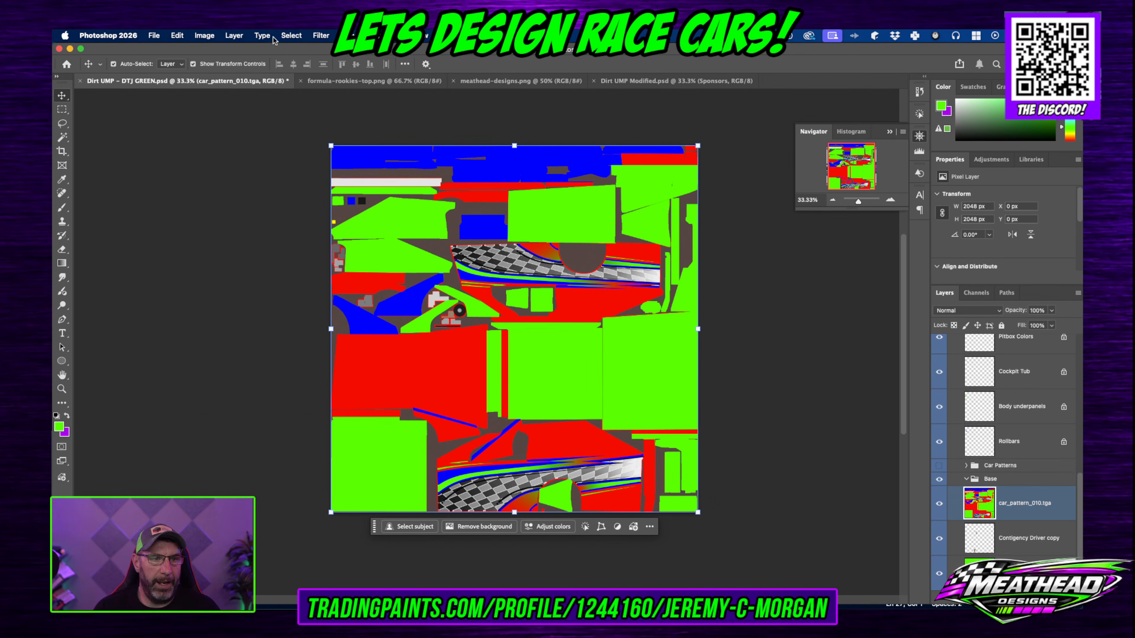
Step: Select the red areas of the car_pattern_010.tga layer by Color Range with fuzziness 121, delete them and deselect
left_click(290, 36)
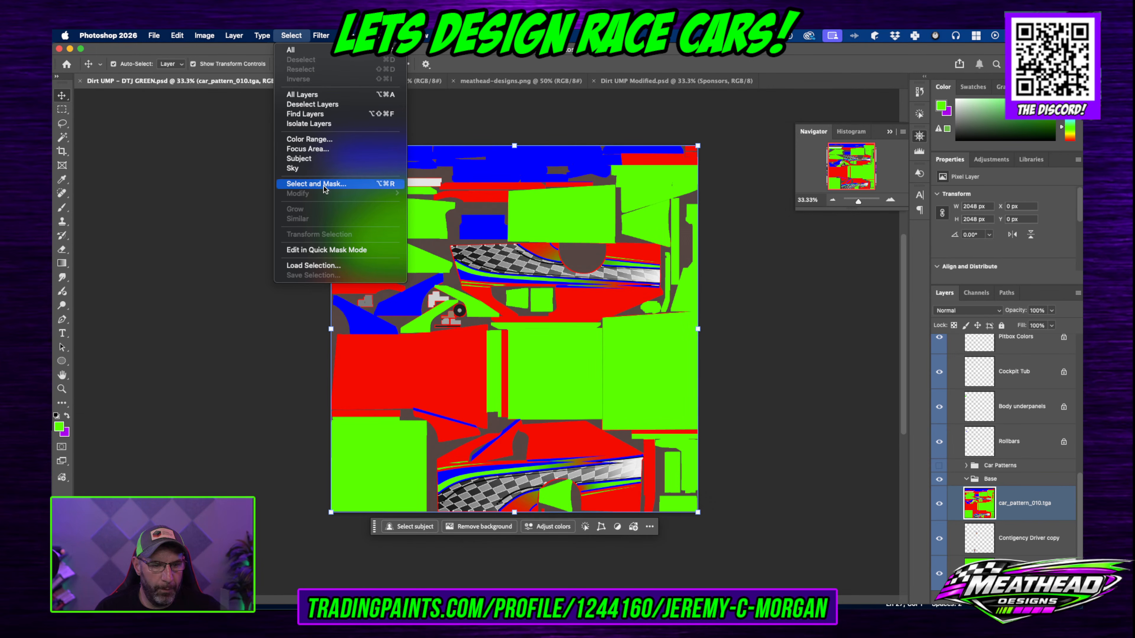
left_click(309, 139)
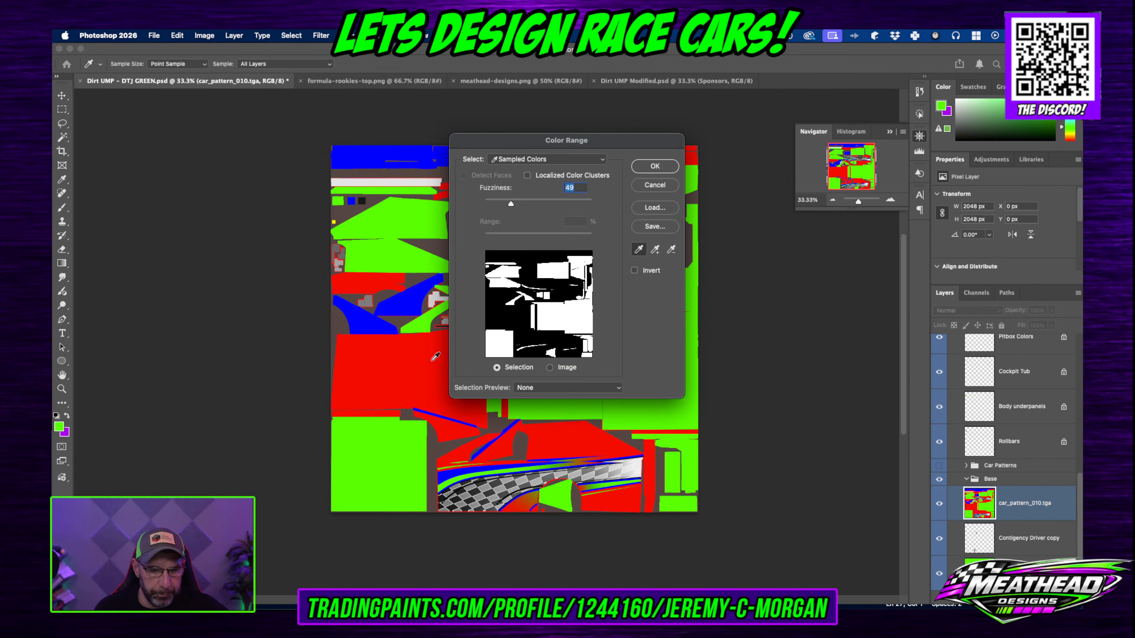
left_click(428, 396)
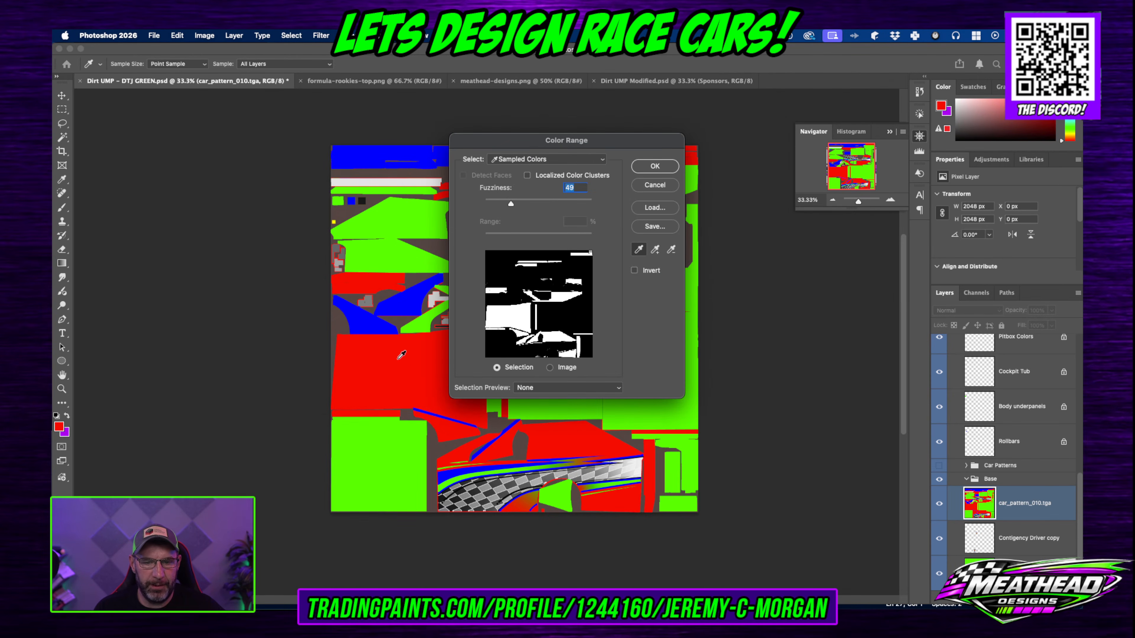
left_click_drag(510, 205, 602, 208)
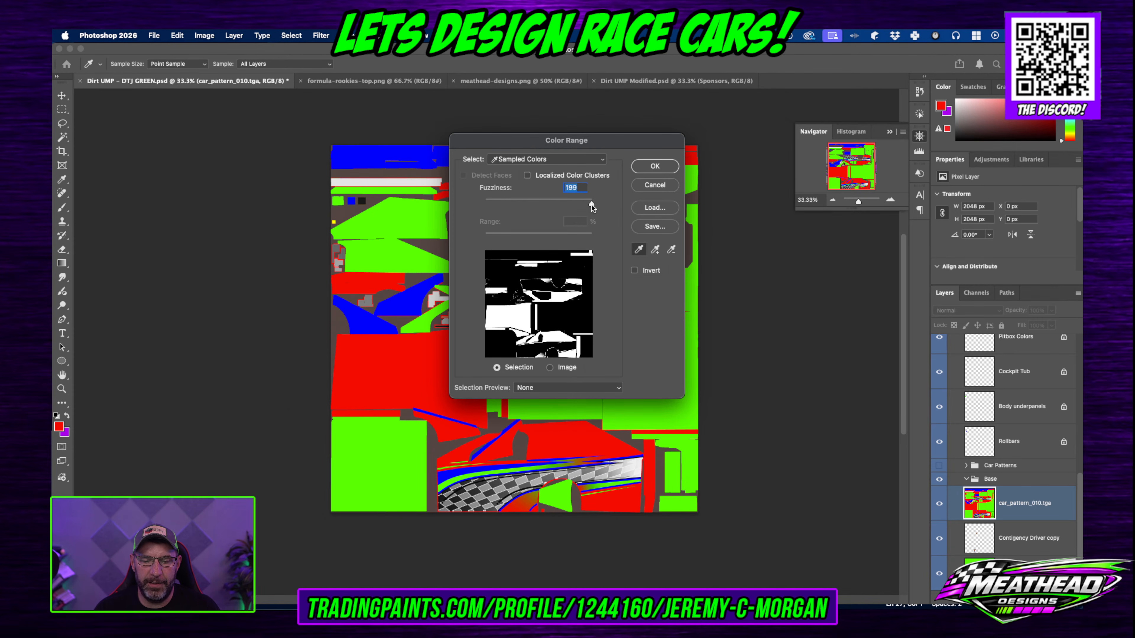
left_click_drag(580, 203, 562, 203)
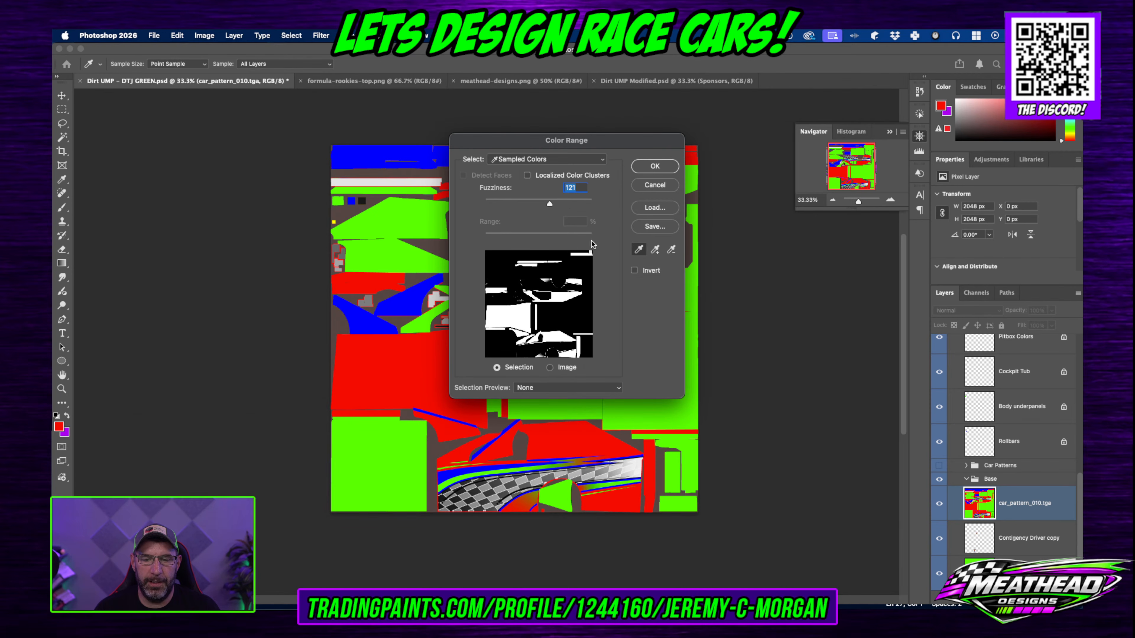
left_click(655, 166)
key("v")
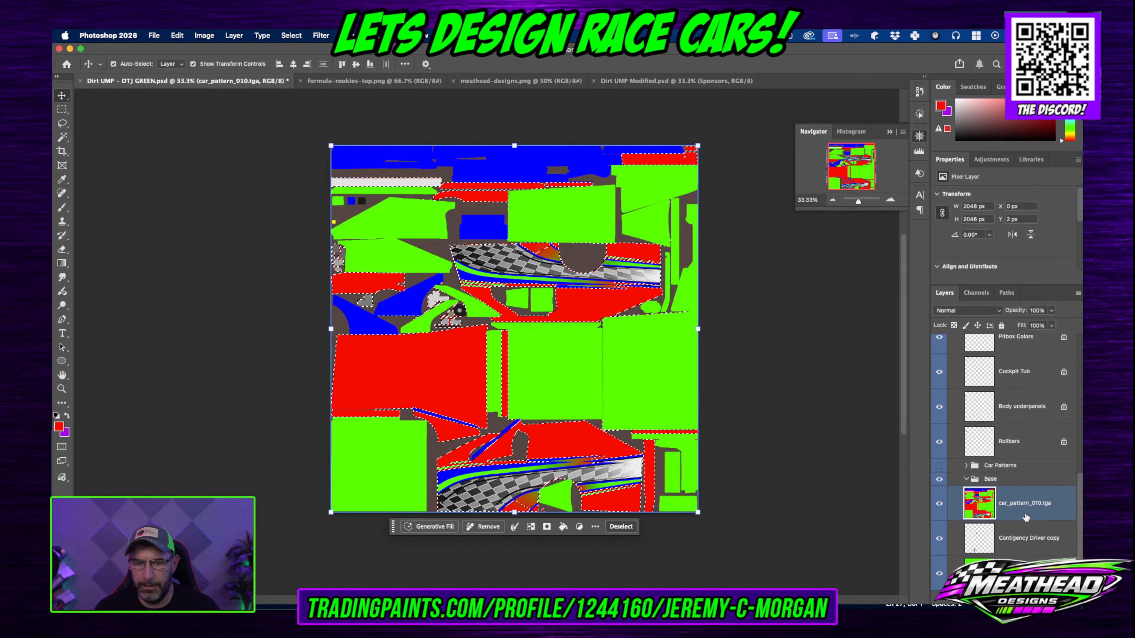
key("Delete")
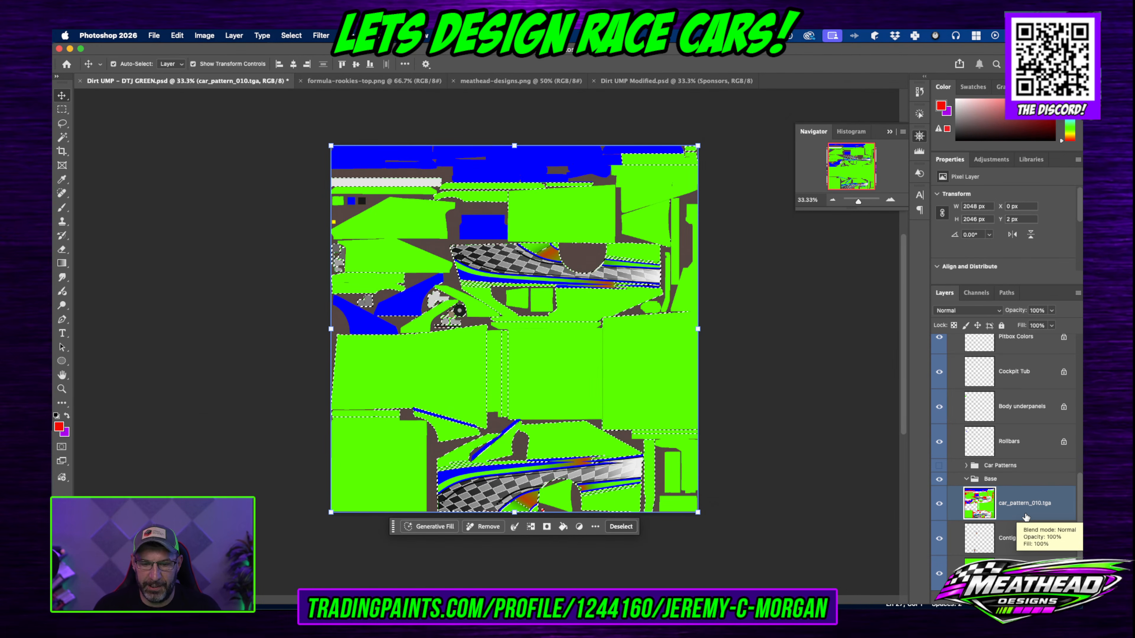
key("super+d")
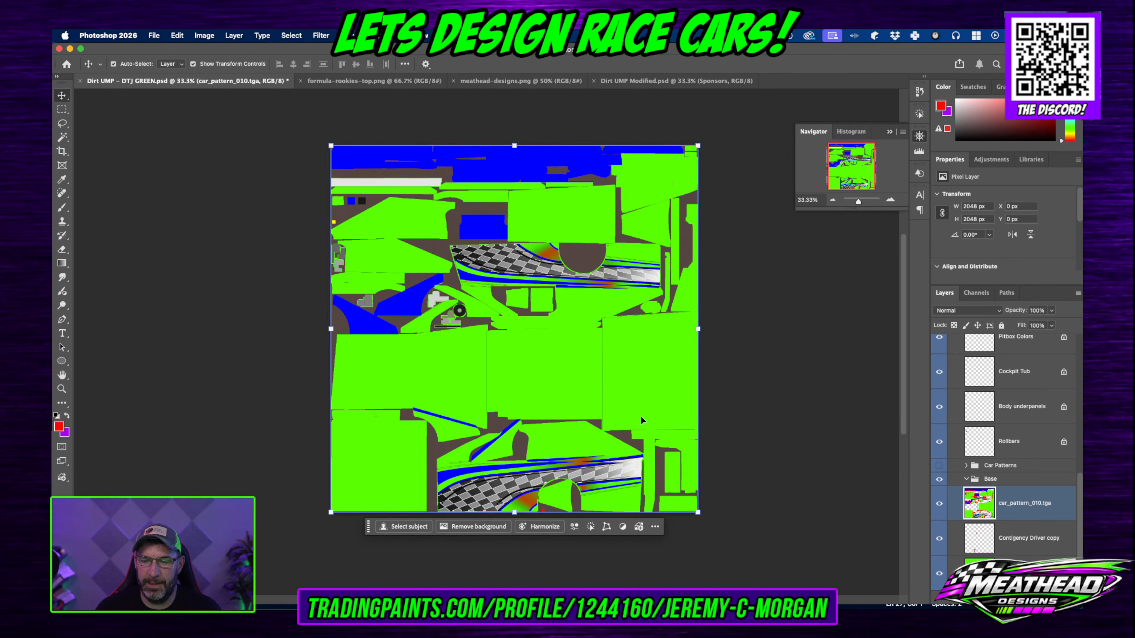
Step: Switch to the iRacing Paint Shop window and rotate the car preview to examine the side pattern, then move the window aside
left_click_drag(1081, 103, 629, 103)
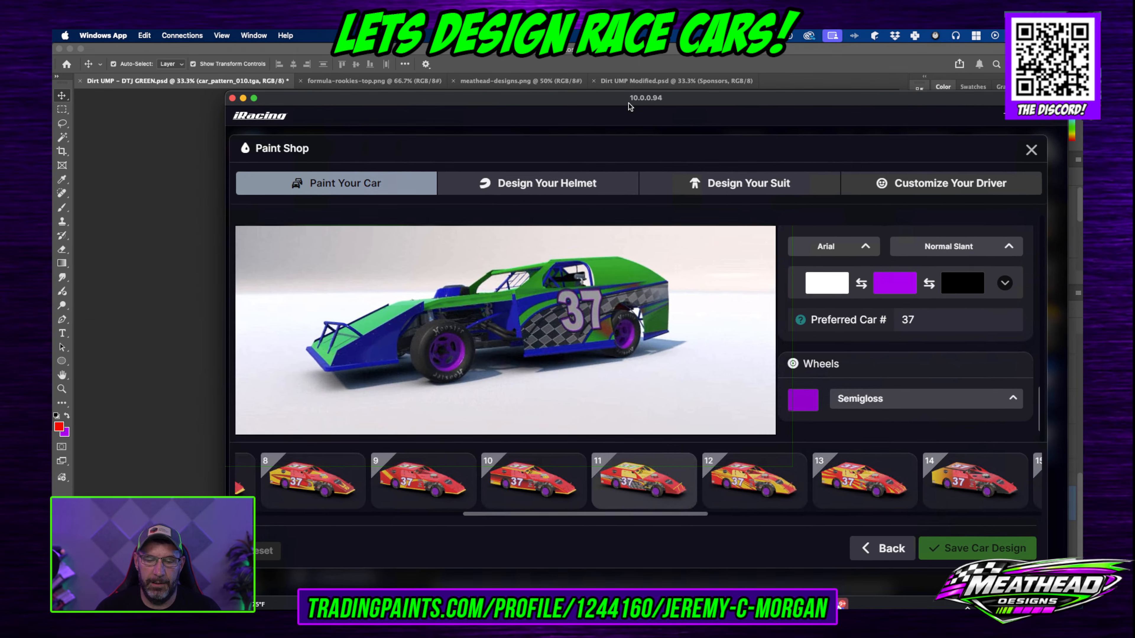
left_click_drag(628, 287, 545, 306)
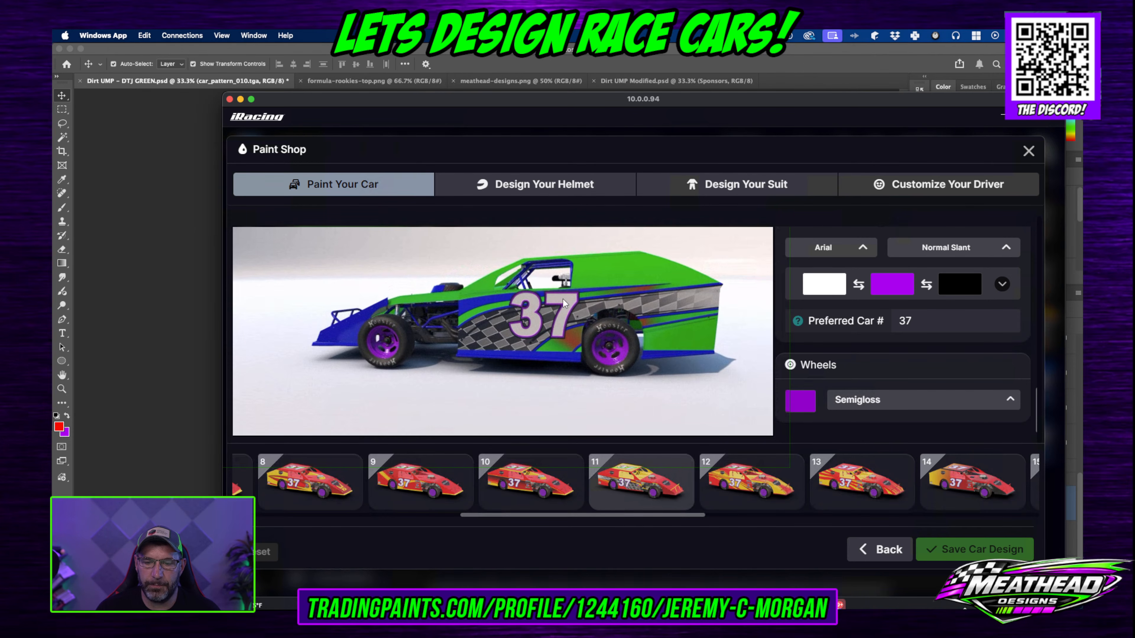
left_click_drag(570, 349, 565, 322)
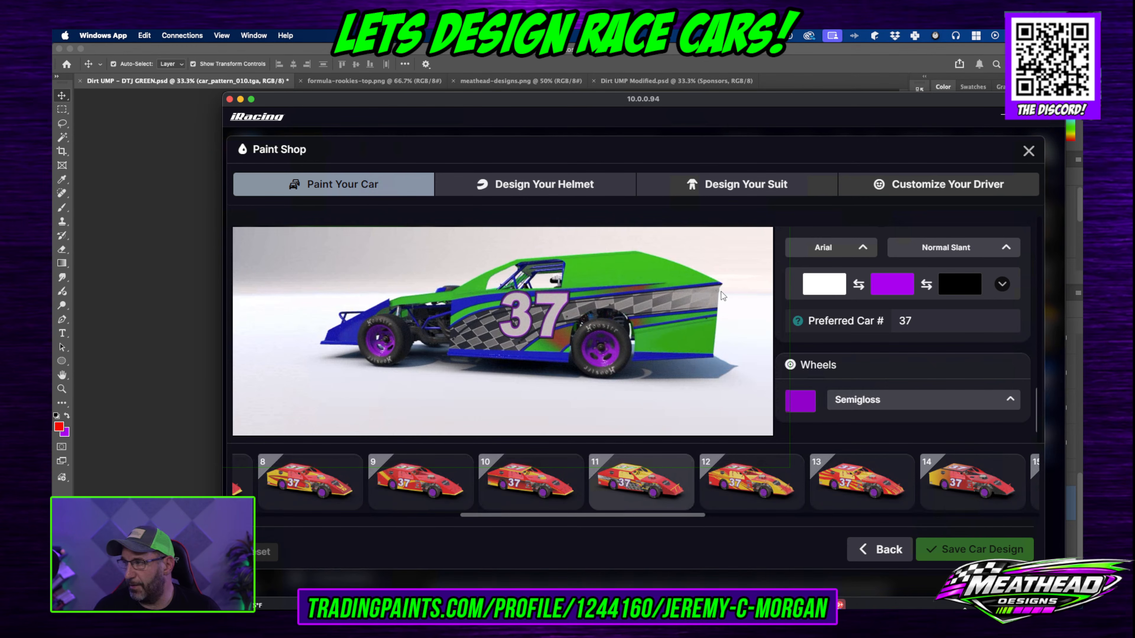
left_click_drag(586, 353, 453, 352)
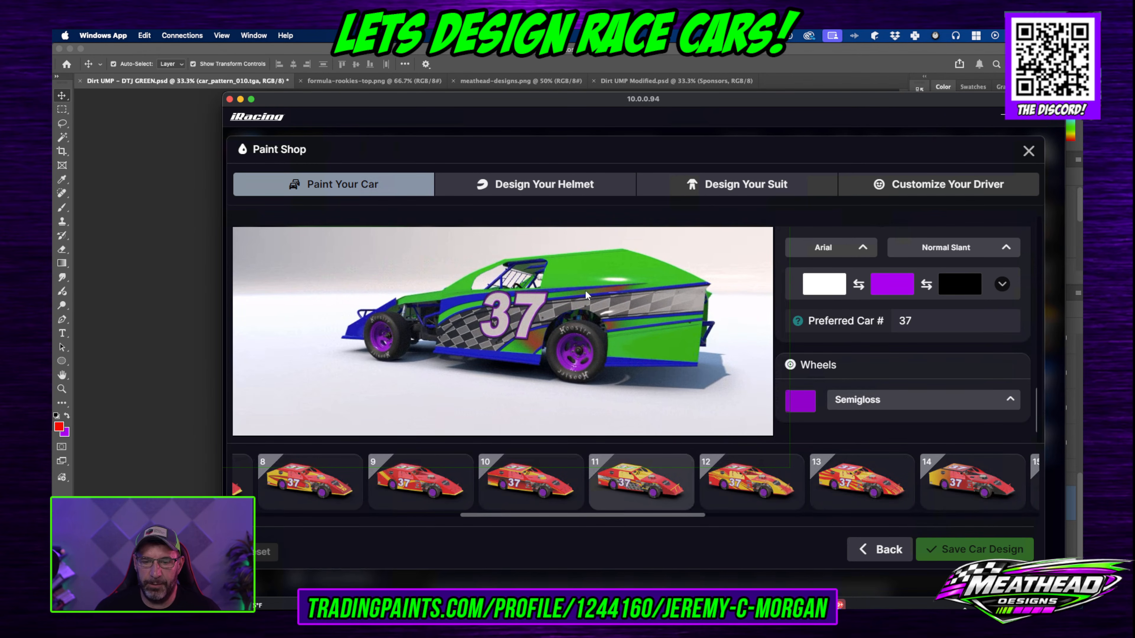
left_click_drag(464, 97, 1081, 117)
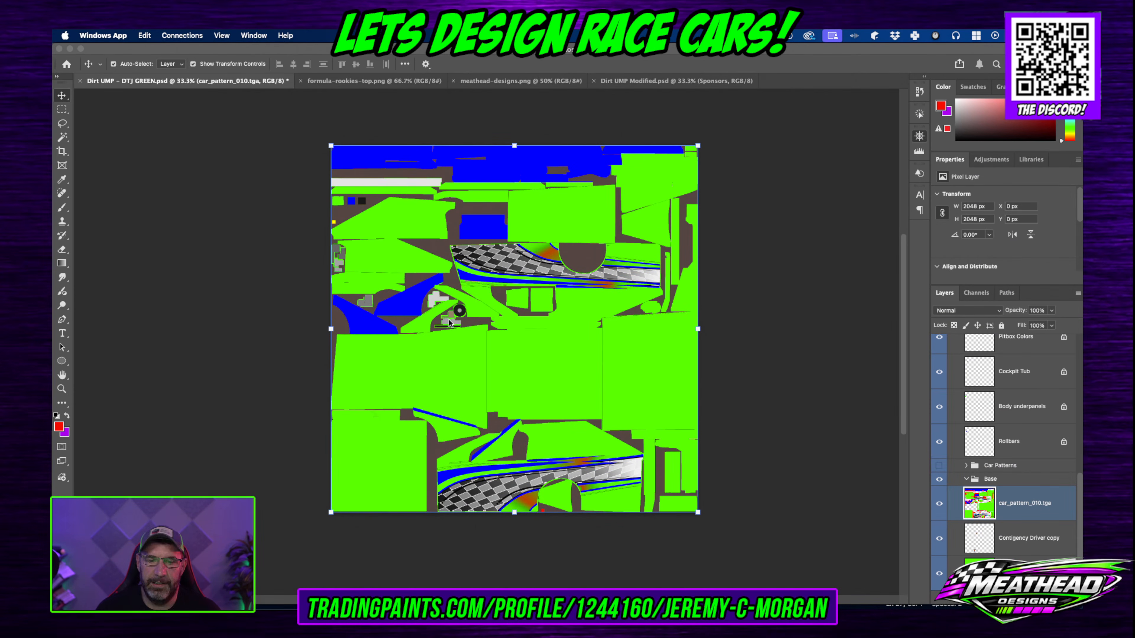
Step: Activate the Magnetic Lasso tool and show the orange gradient beside the lower side panel's wheel arch at 300%
left_click(917, 139)
left_click(890, 201)
left_click(890, 201)
scroll(742, 393, "down", 5)
scroll(747, 425, "down", 5)
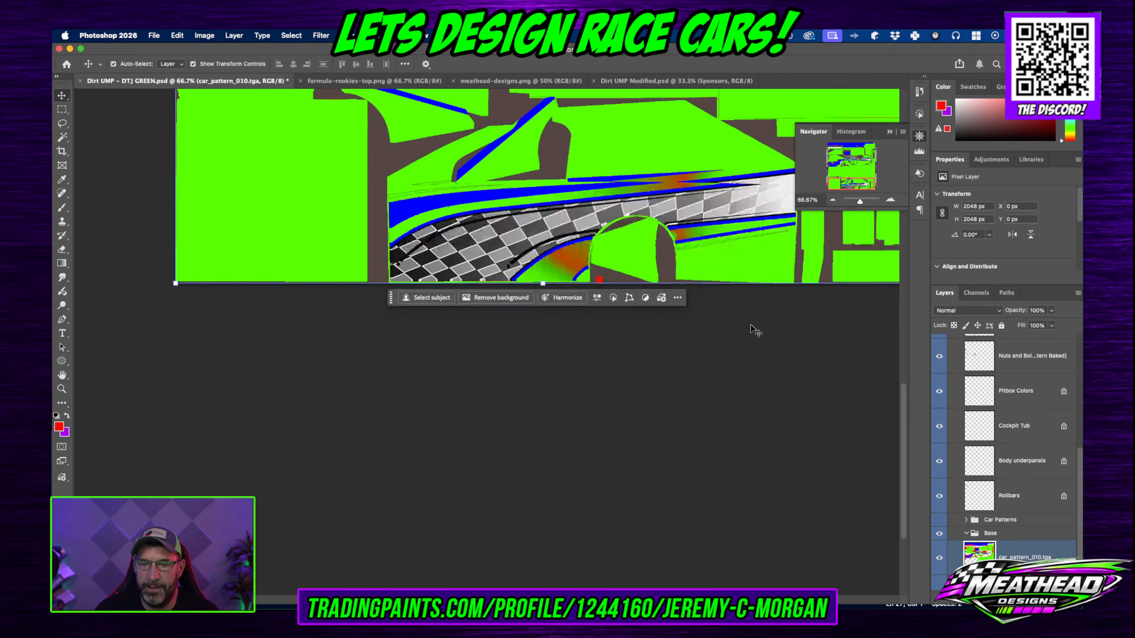
scroll(752, 329, "up", 3)
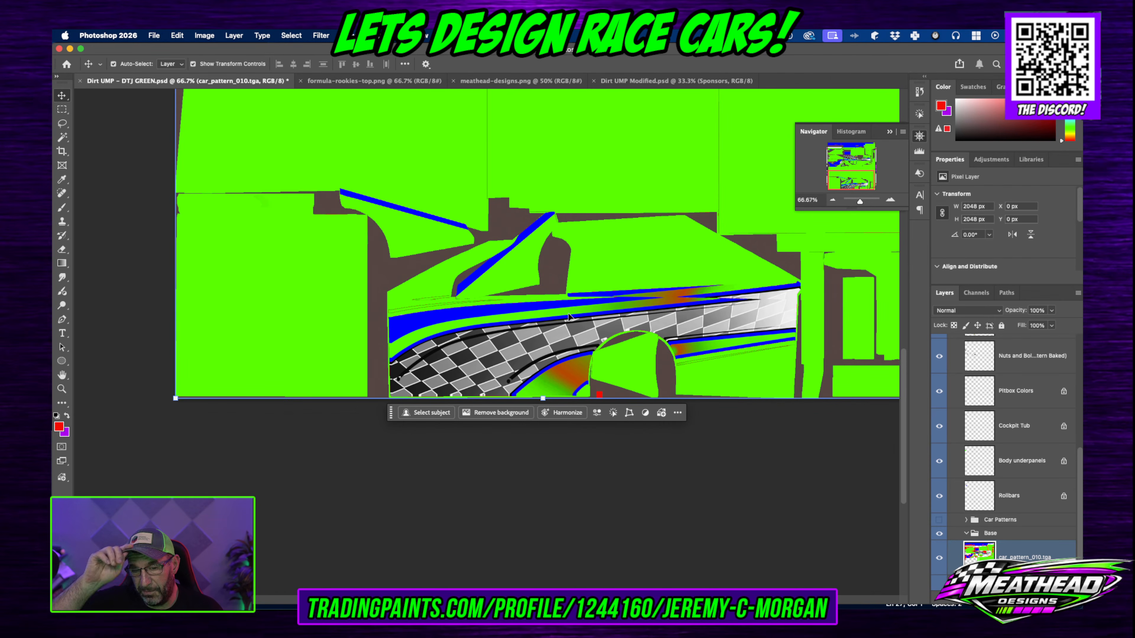
mouse_move(62, 137)
left_mouse_down()
mouse_move(99, 136)
mouse_move(115, 162)
mouse_move(106, 149)
left_mouse_up()
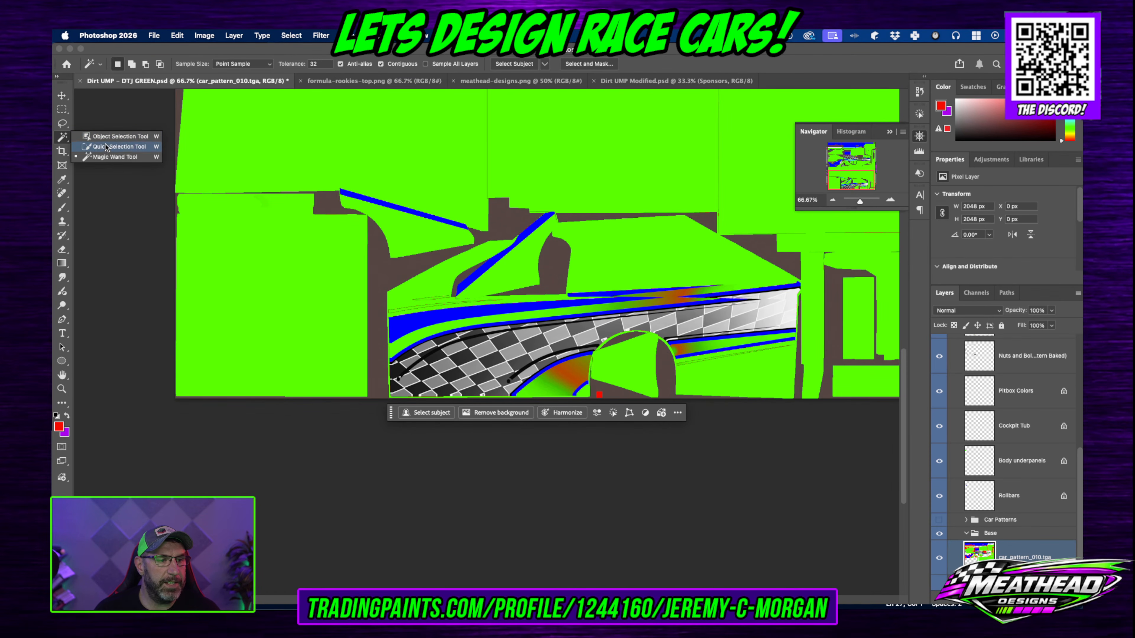
left_click(65, 123)
left_click(135, 154)
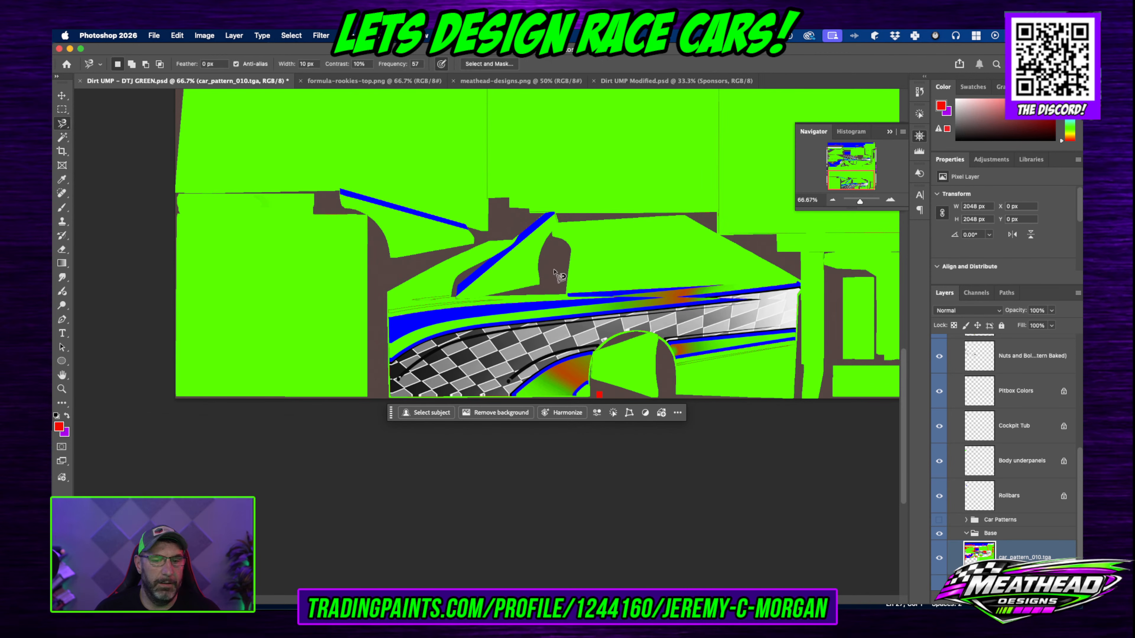
left_click(890, 201)
left_click(890, 201)
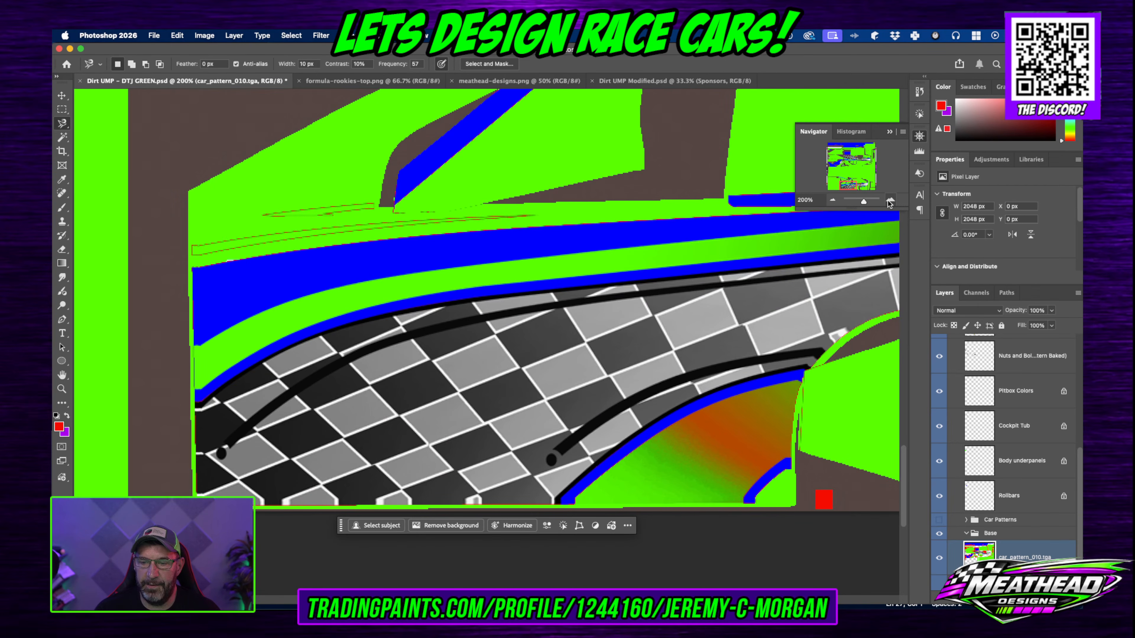
left_click(890, 201)
scroll(733, 341, "up", 5)
scroll(733, 341, "down", 2)
scroll(733, 340, "down", 5)
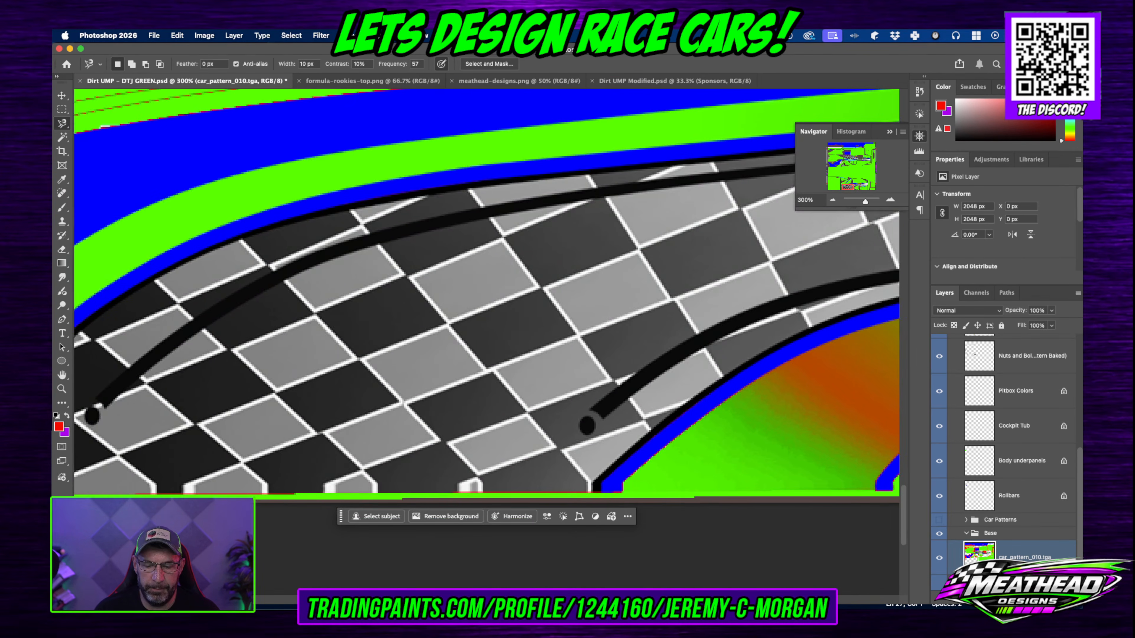
scroll(487, 294, "right", 10)
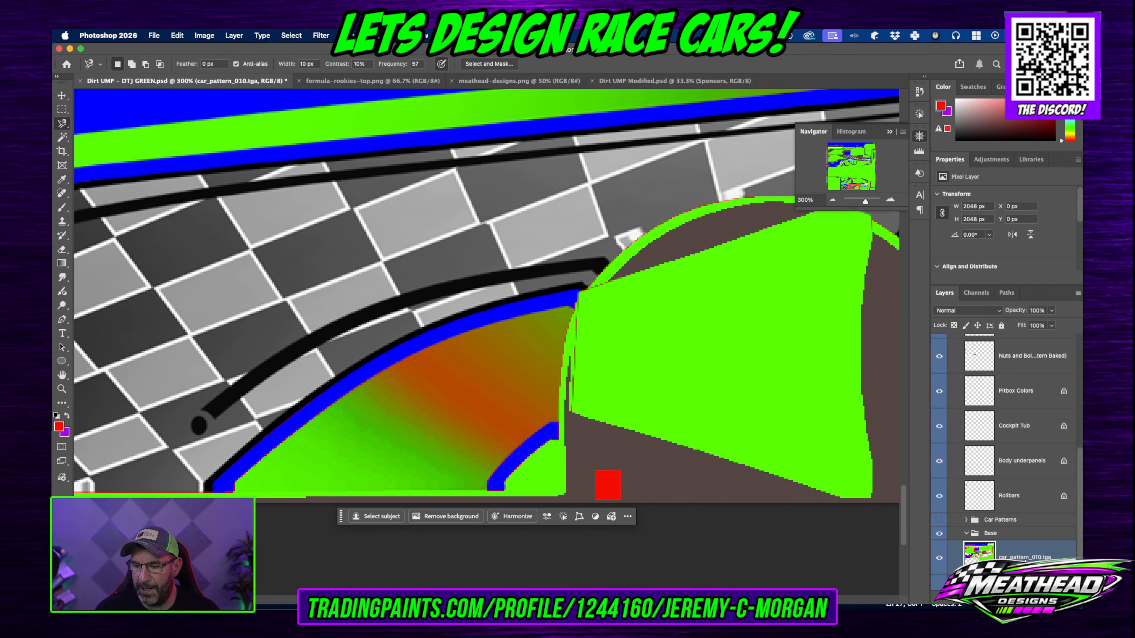
left_click(573, 309)
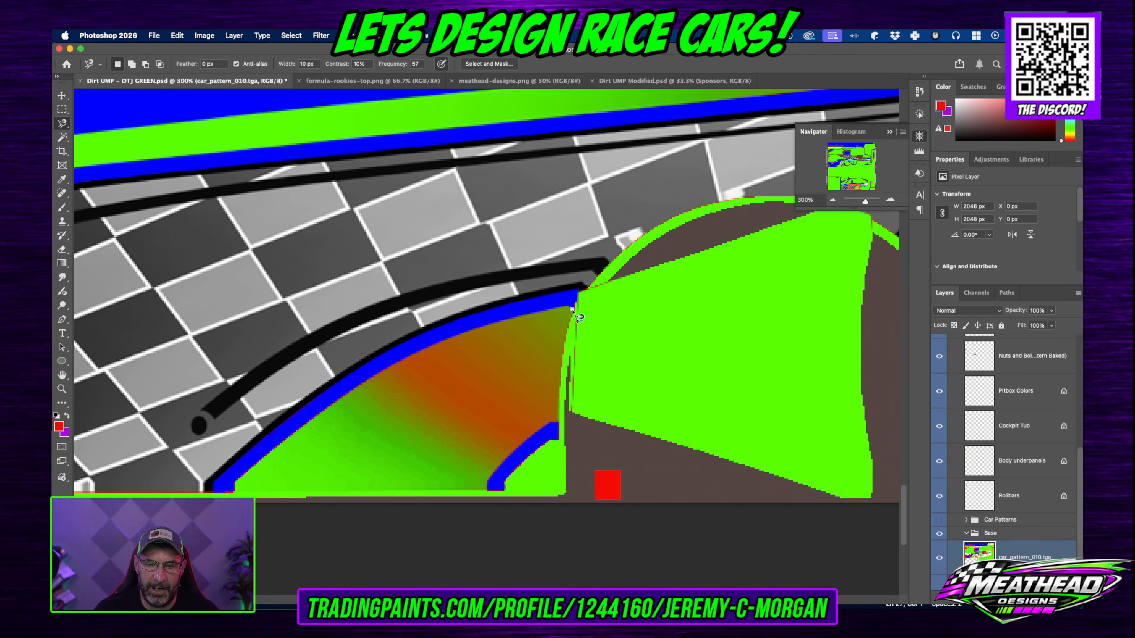
left_click(562, 305)
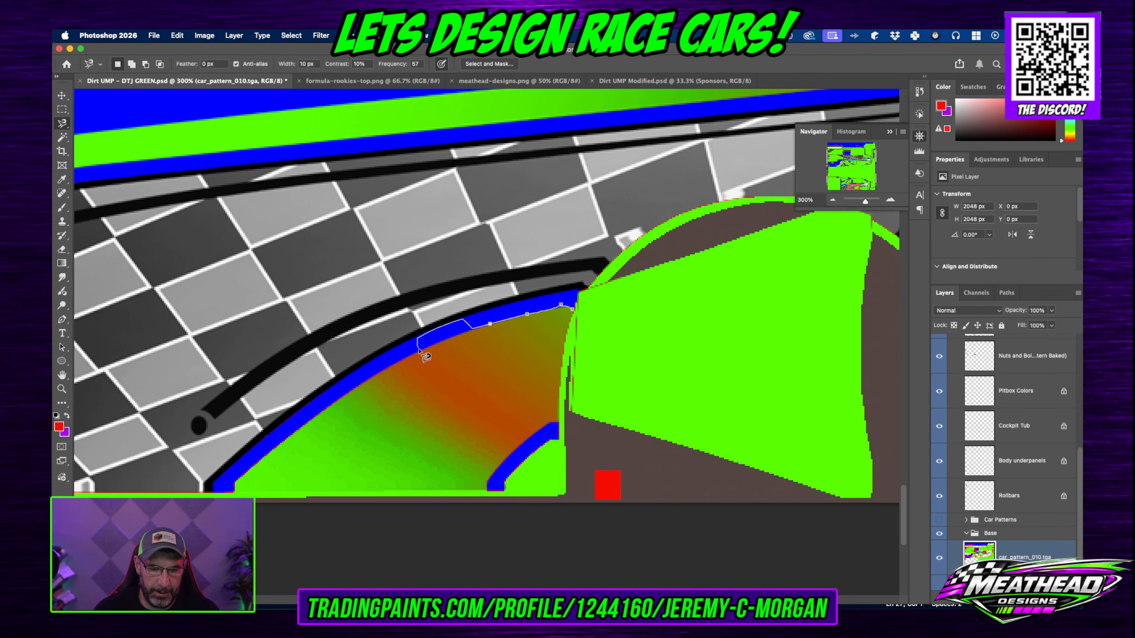
key("Escape")
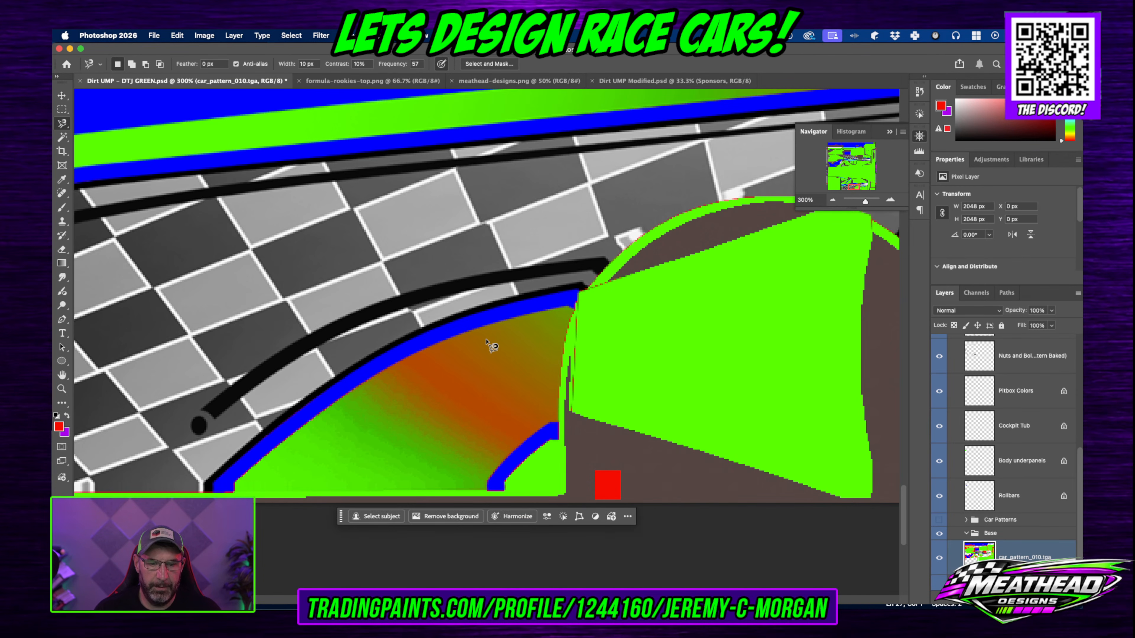
Step: Outline the orange-green gradient between the blue stripes beside the wheel arch with the Magnetic Lasso, delete it and deselect
left_click(574, 313)
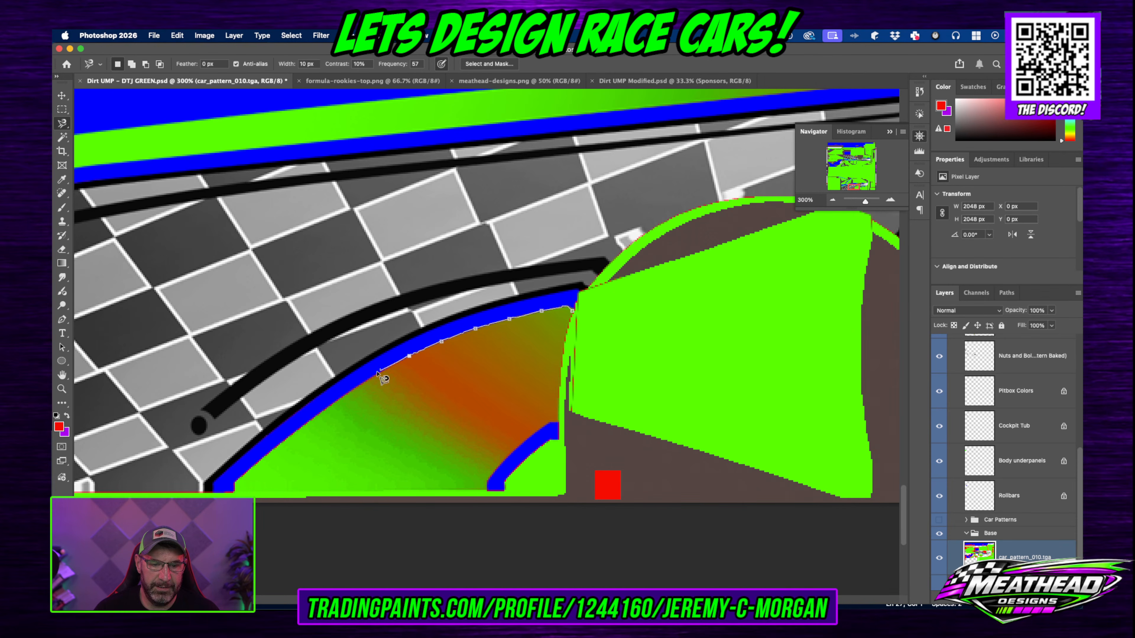
left_click(489, 474)
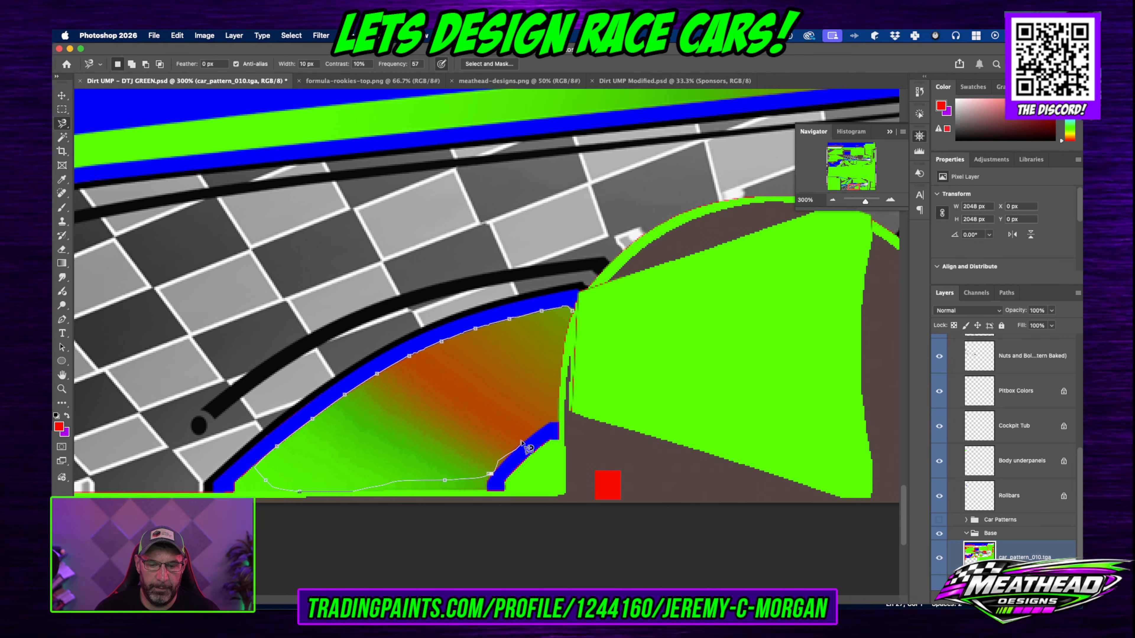
left_click(557, 422)
left_click(574, 315)
scroll(601, 331, "down", 5)
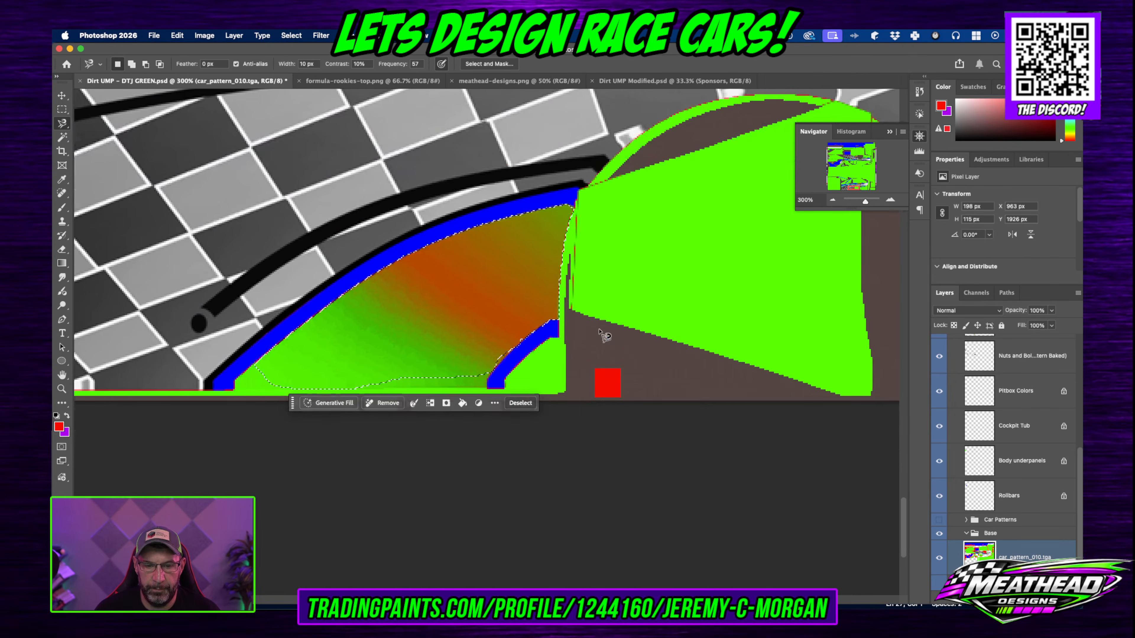
key("Delete")
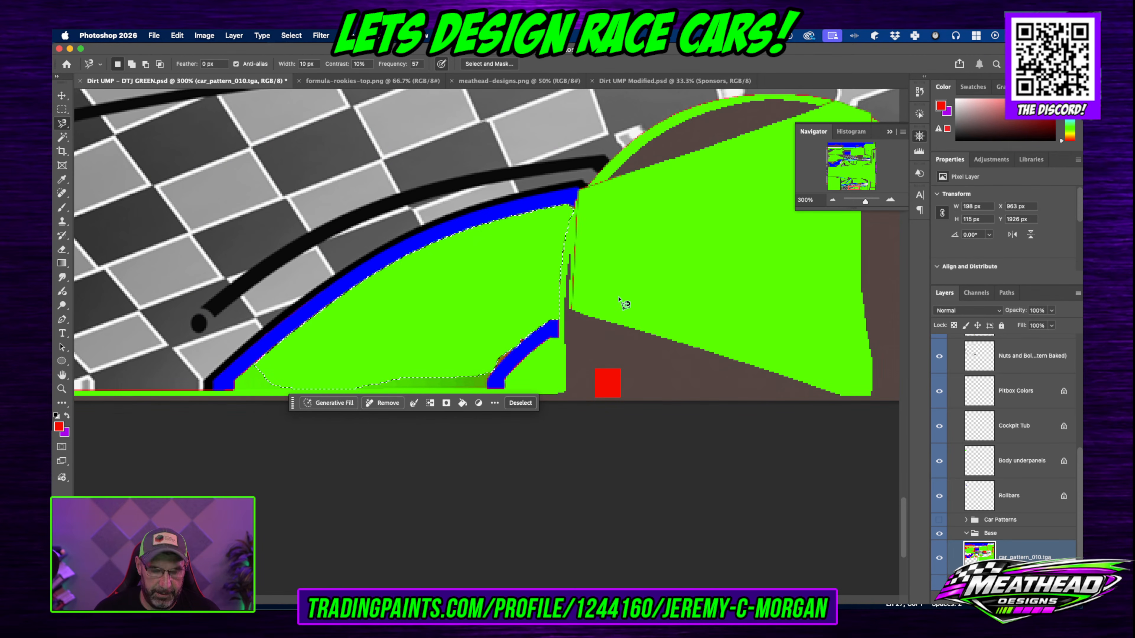
key("super+d")
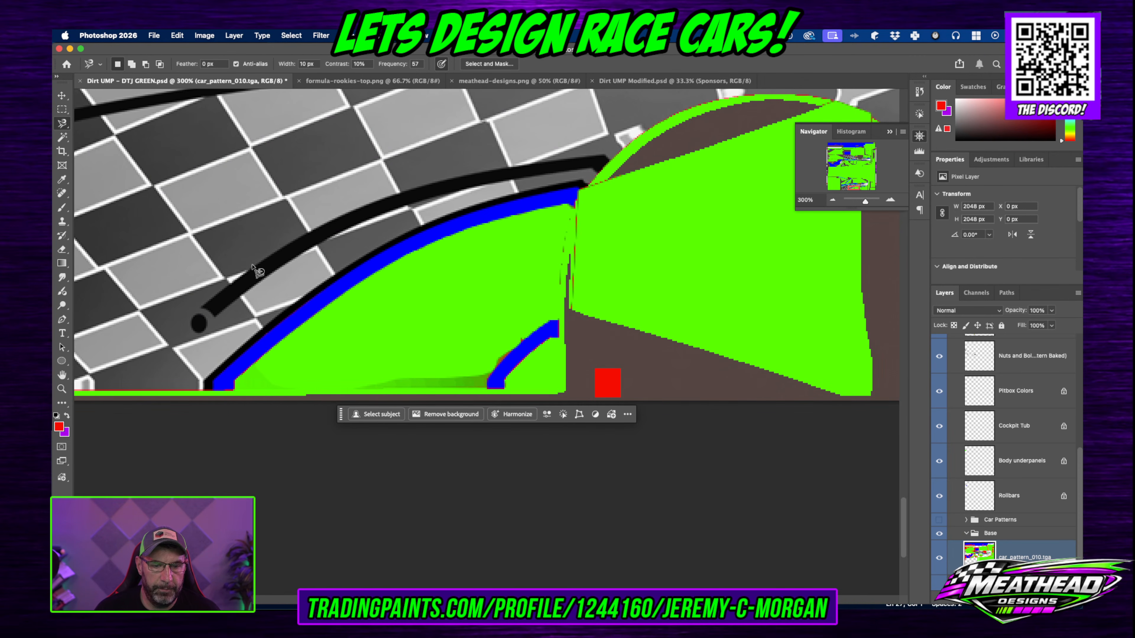
Step: Select the leftover dark green shading along the panel's bottom edge with the Lasso tool, delete it and deselect
right_click(63, 126)
left_click(95, 128)
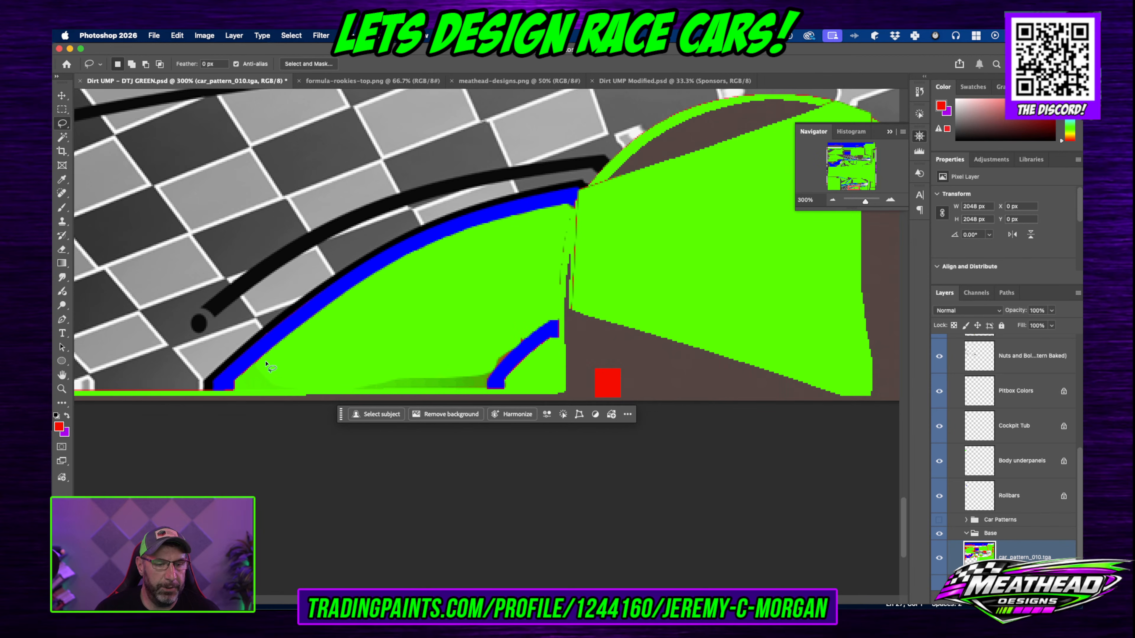
left_click_drag(255, 365, 235, 401)
key("super+d")
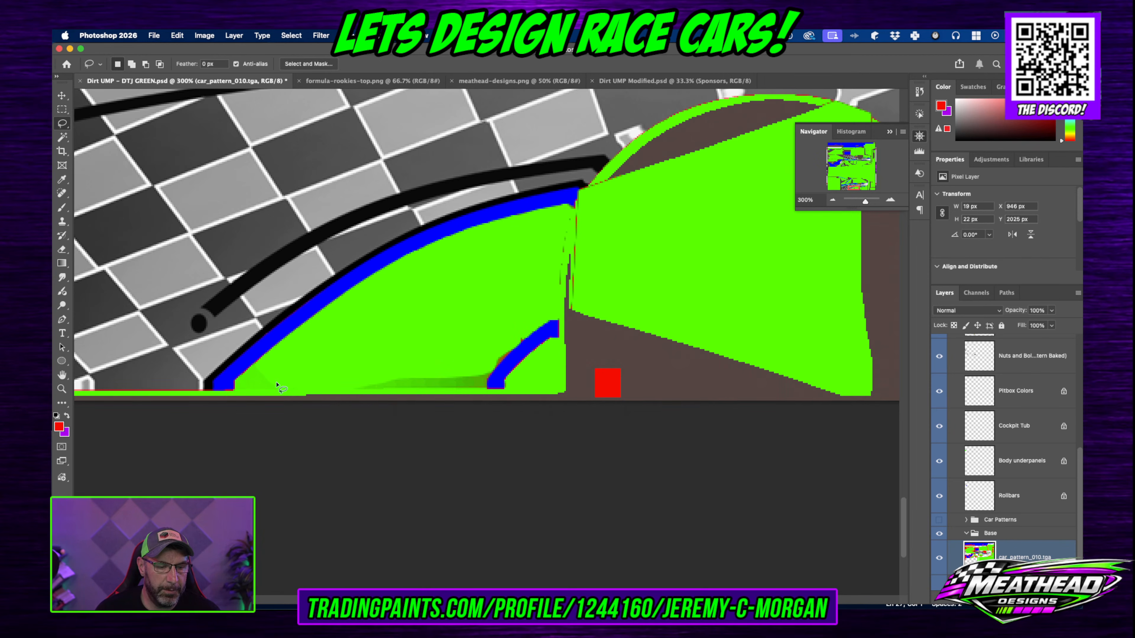
mouse_move(268, 360)
left_mouse_down()
mouse_move(235, 393)
mouse_move(338, 415)
mouse_move(495, 400)
mouse_move(490, 360)
mouse_move(427, 304)
left_mouse_up()
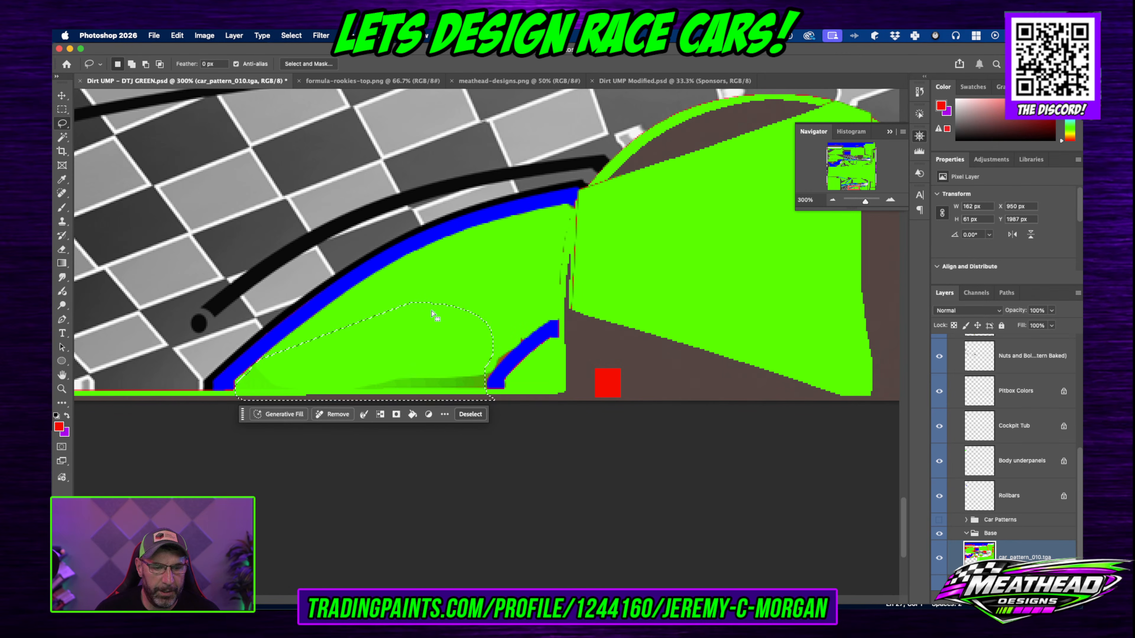
key("Delete")
key("super+d")
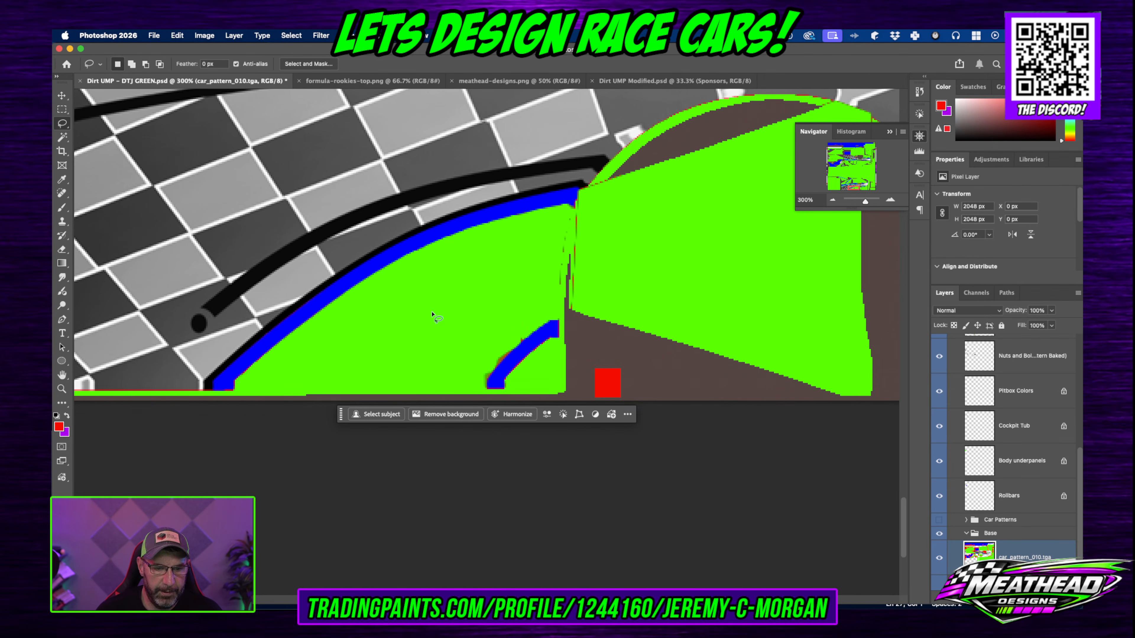
Step: Lasso the orange fringe above the short blue stripe and the small spot at its lower end, delete both and deselect
left_click(891, 201)
left_click(890, 200)
scroll(715, 342, "down", 4)
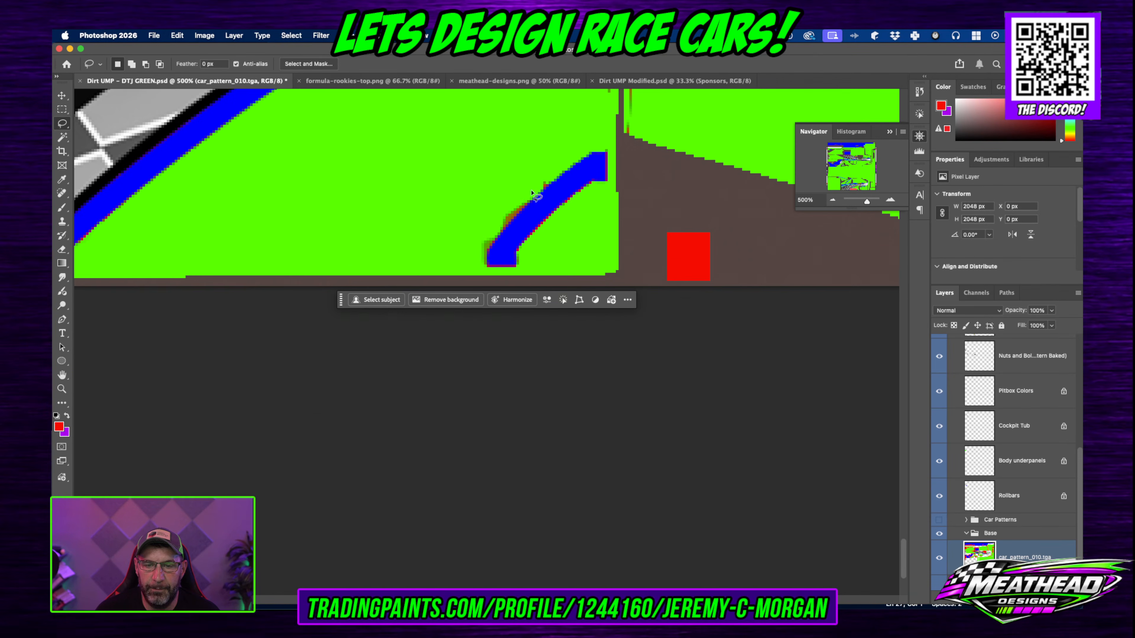
mouse_move(590, 155)
left_mouse_down()
mouse_move(516, 213)
mouse_move(485, 265)
mouse_move(448, 206)
mouse_move(533, 139)
mouse_move(583, 142)
left_mouse_up()
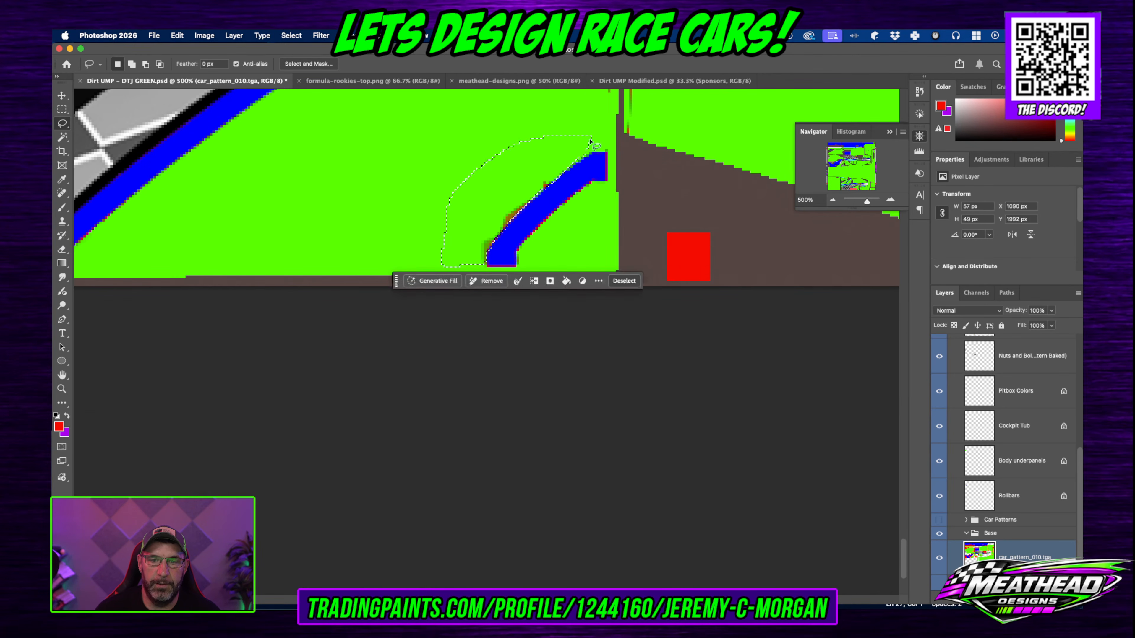
mouse_move(524, 257)
left_mouse_down()
mouse_move(511, 255)
mouse_move(527, 265)
left_mouse_up()
key("super+d")
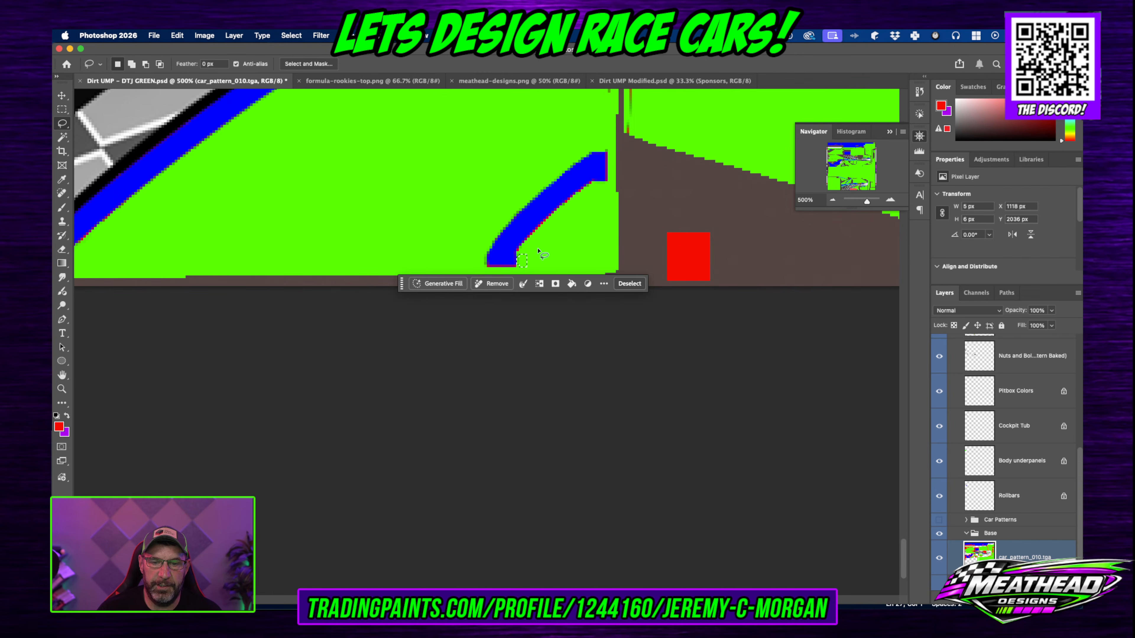
key("super+d")
Step: Outline the dark and red slivers on the panel seam below the long blue stripe's end with the Lasso tool, delete them and deselect
scroll(626, 215, "up", 10)
scroll(623, 226, "down", 1)
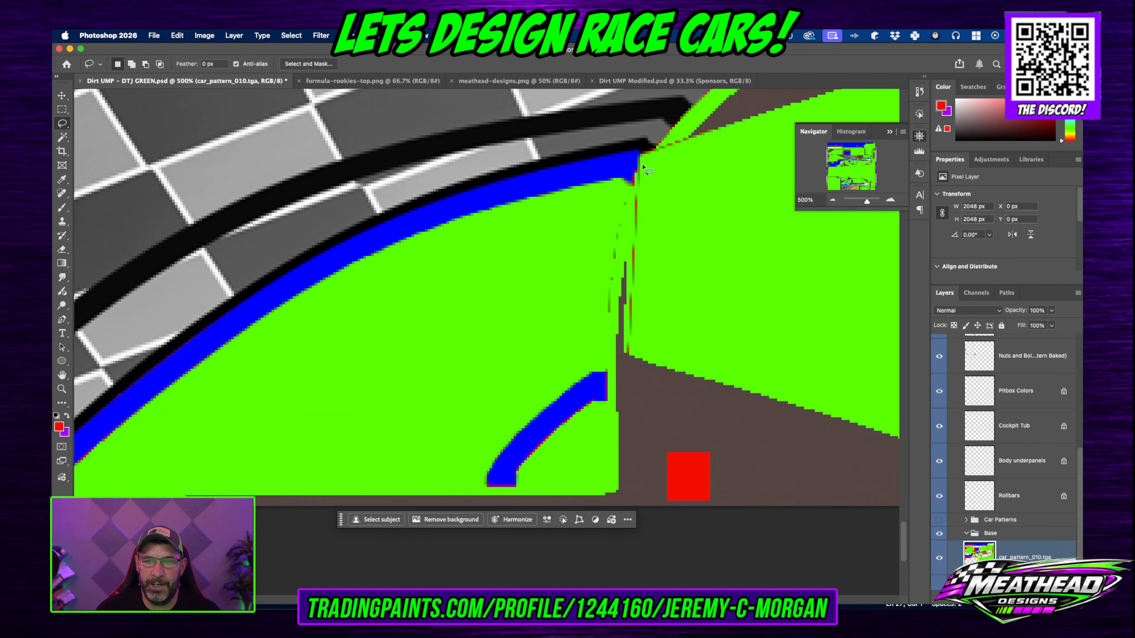
left_click_drag(642, 166, 641, 166)
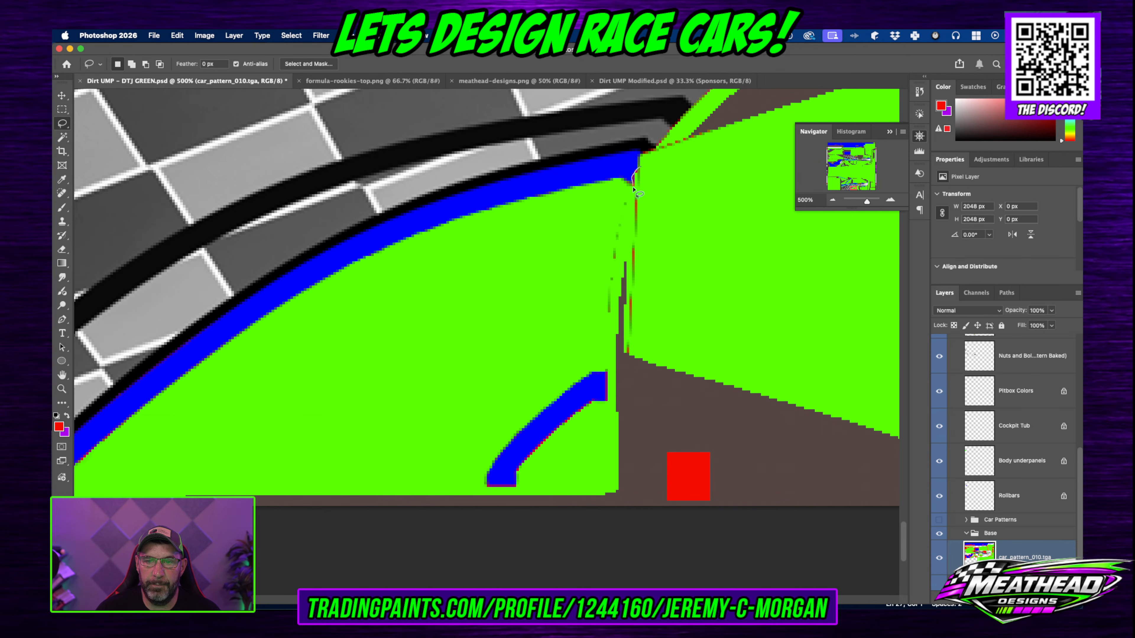
mouse_move(595, 256)
left_mouse_down()
mouse_move(605, 337)
mouse_move(618, 291)
left_mouse_up()
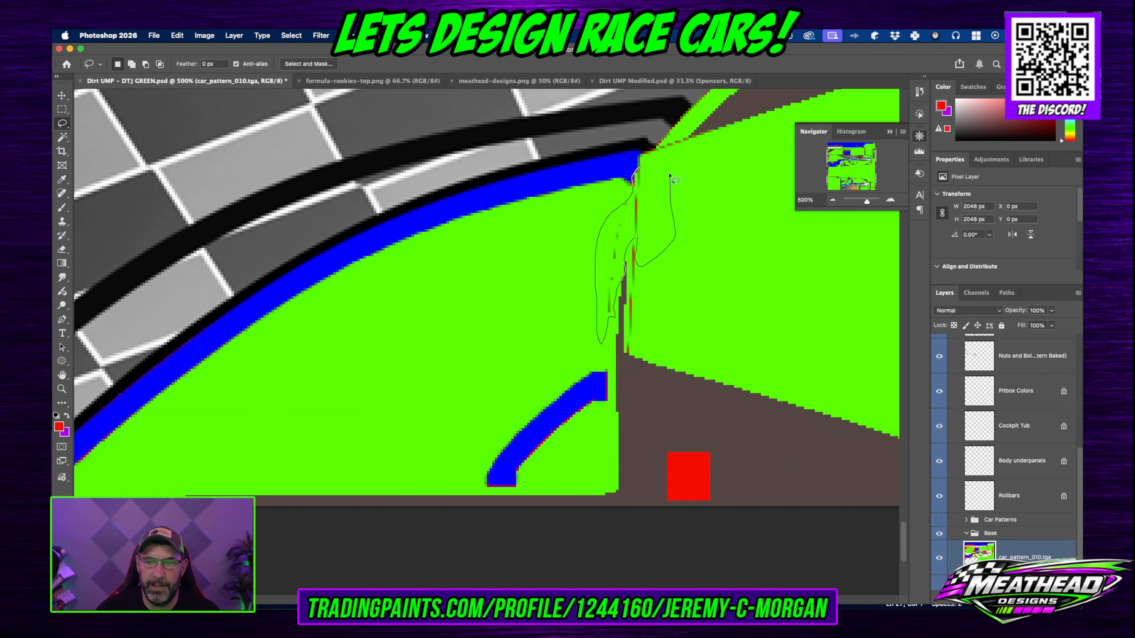
left_click_drag(669, 175, 662, 181)
key("Delete")
key("super+d")
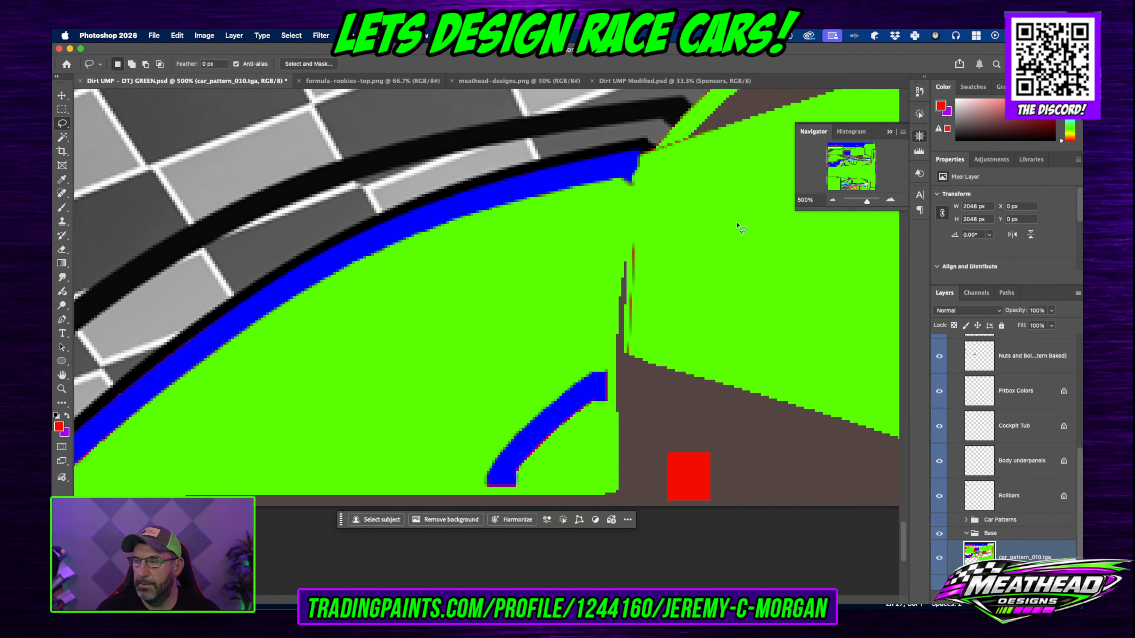
Step: Lasso the remaining thin red line along the wheel arch panel's vertical edge, delete it and deselect
left_click_drag(720, 221, 717, 221)
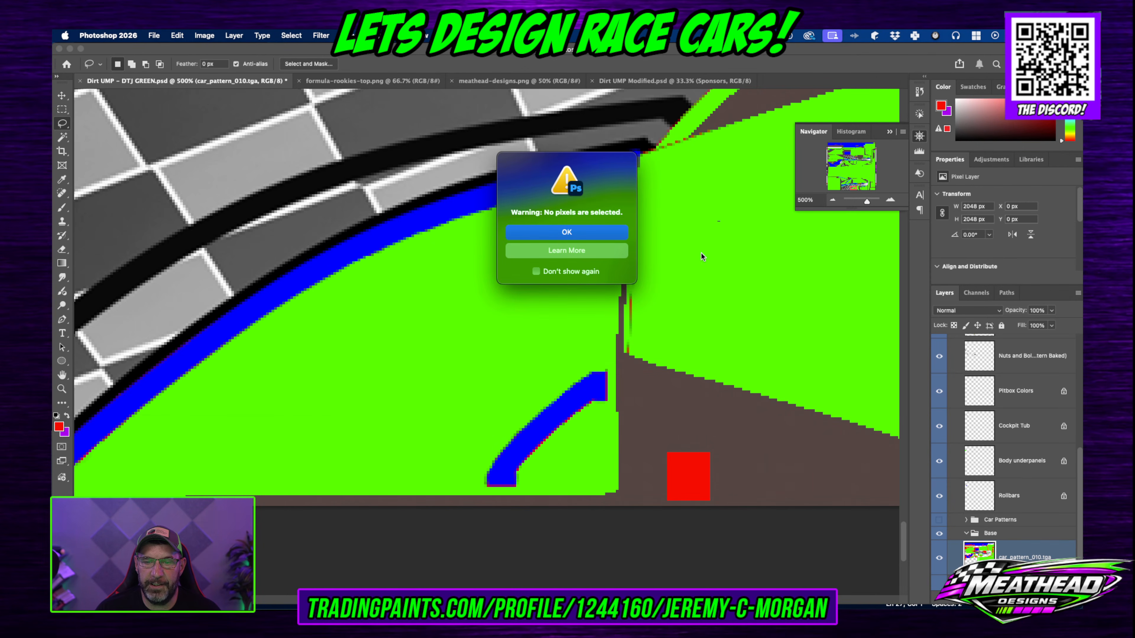
left_click(601, 233)
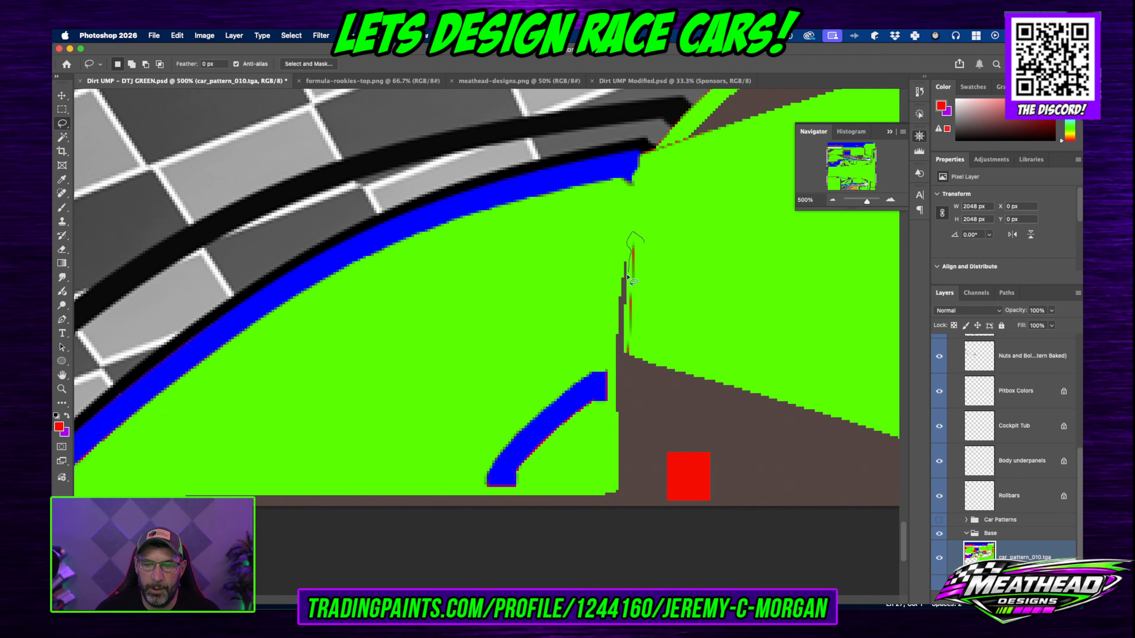
left_click_drag(628, 292, 627, 294)
left_click(642, 279)
mouse_move(632, 352)
left_mouse_down()
mouse_move(651, 307)
mouse_move(647, 263)
left_mouse_up()
key("Delete")
key("super+d")
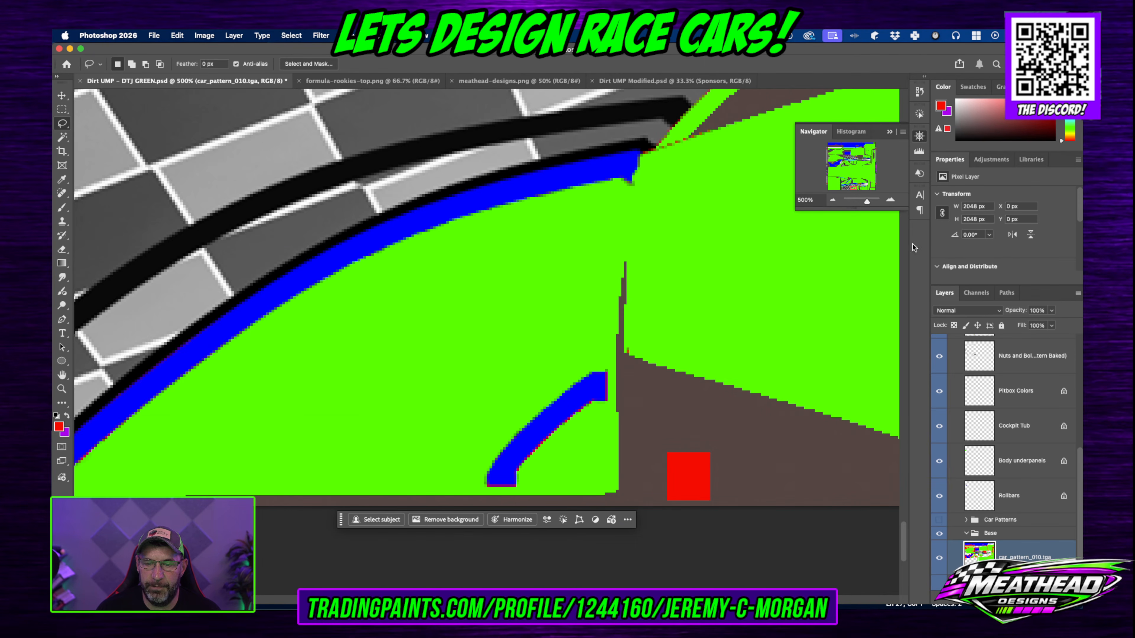
Step: Select the leftover red pixels at the wheel arch panel's lower corner at 700% zoom, delete them and deselect
left_click(890, 200)
left_click(890, 199)
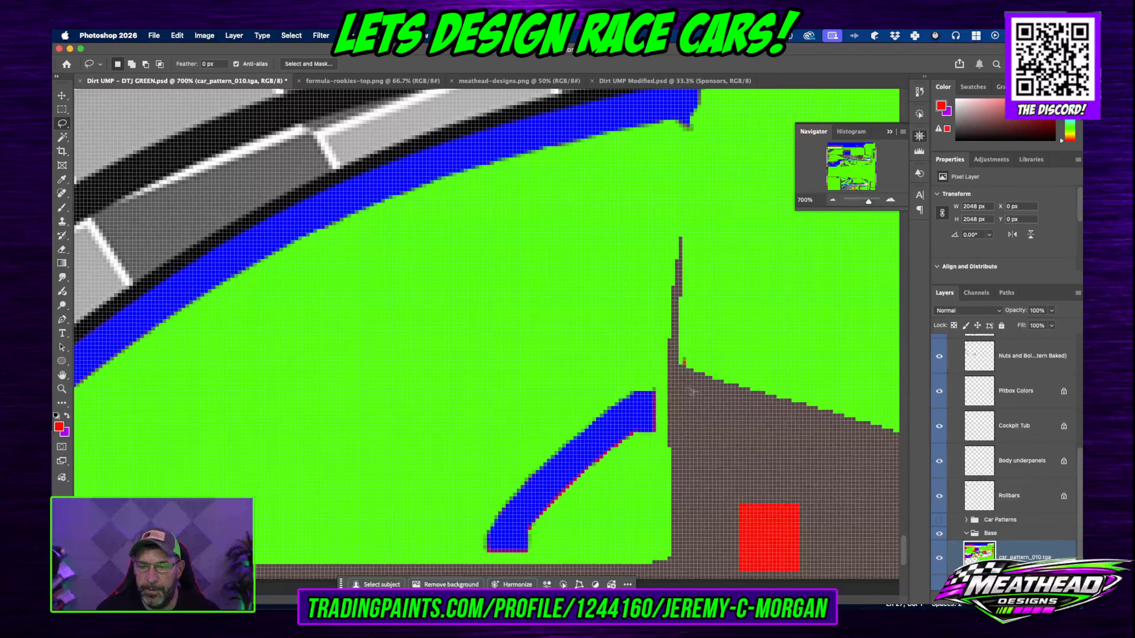
left_click_drag(685, 367, 696, 358)
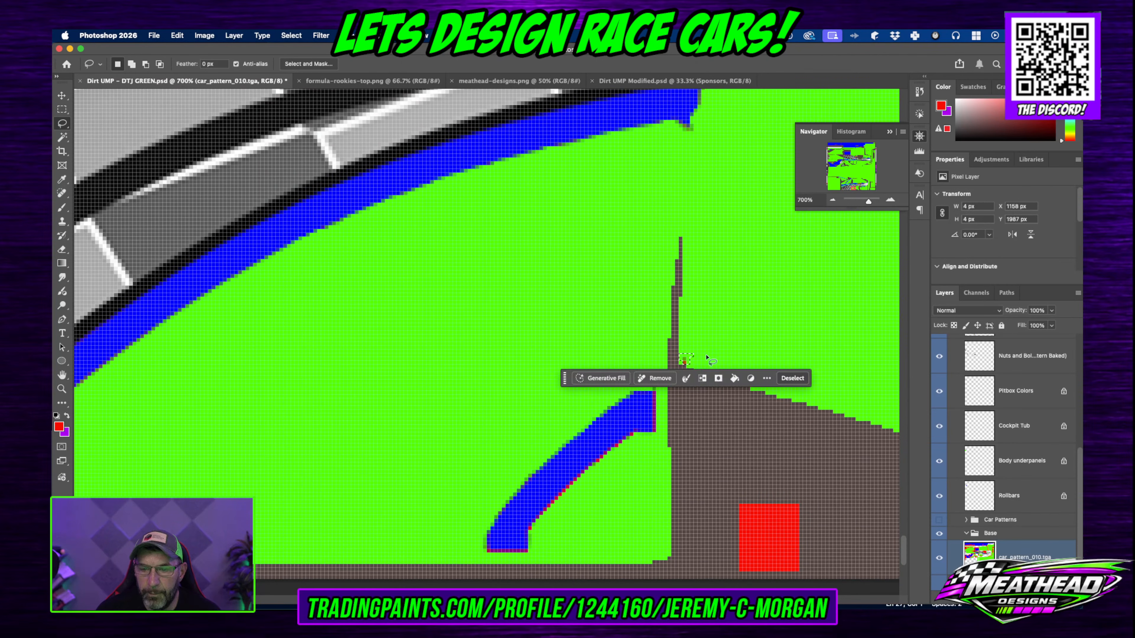
left_click(757, 322)
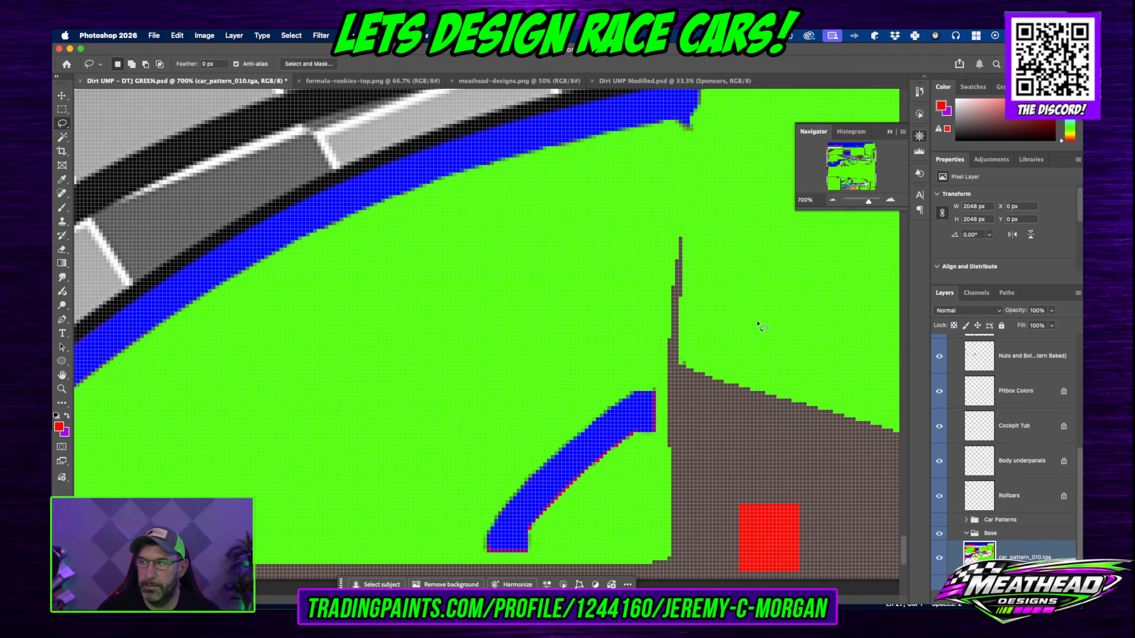
Step: Examine the remaining orange gradients along the lower side panel and around its wheel arch
left_click(829, 201)
left_click(829, 201)
left_click(829, 202)
left_click(827, 204)
left_click(828, 204)
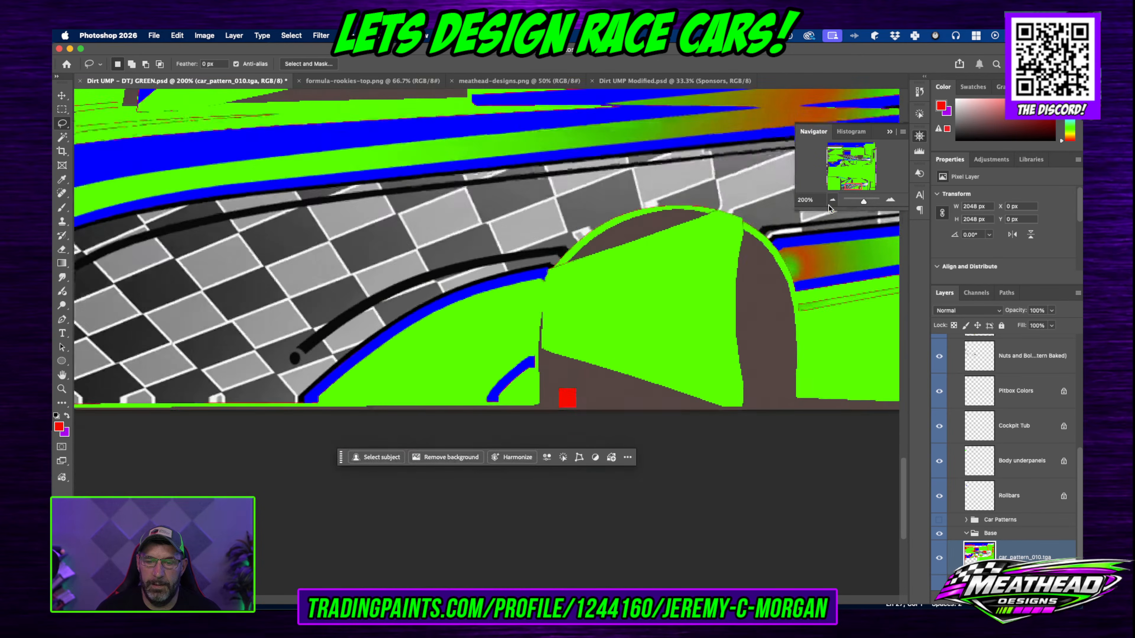
left_click(828, 204)
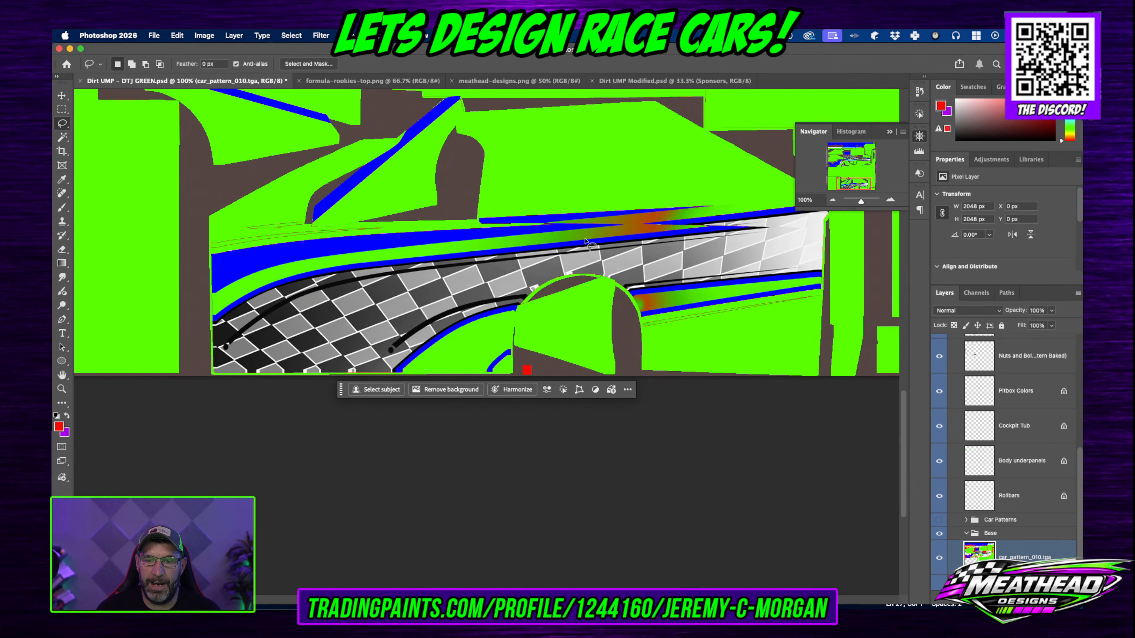
left_click(891, 200)
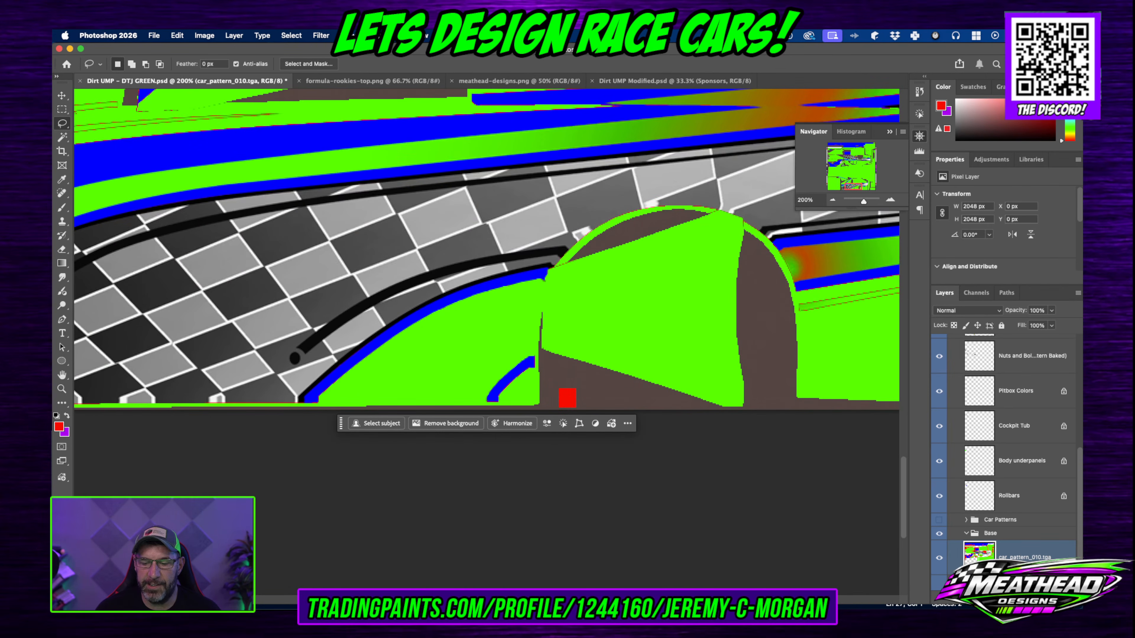
left_click(631, 606)
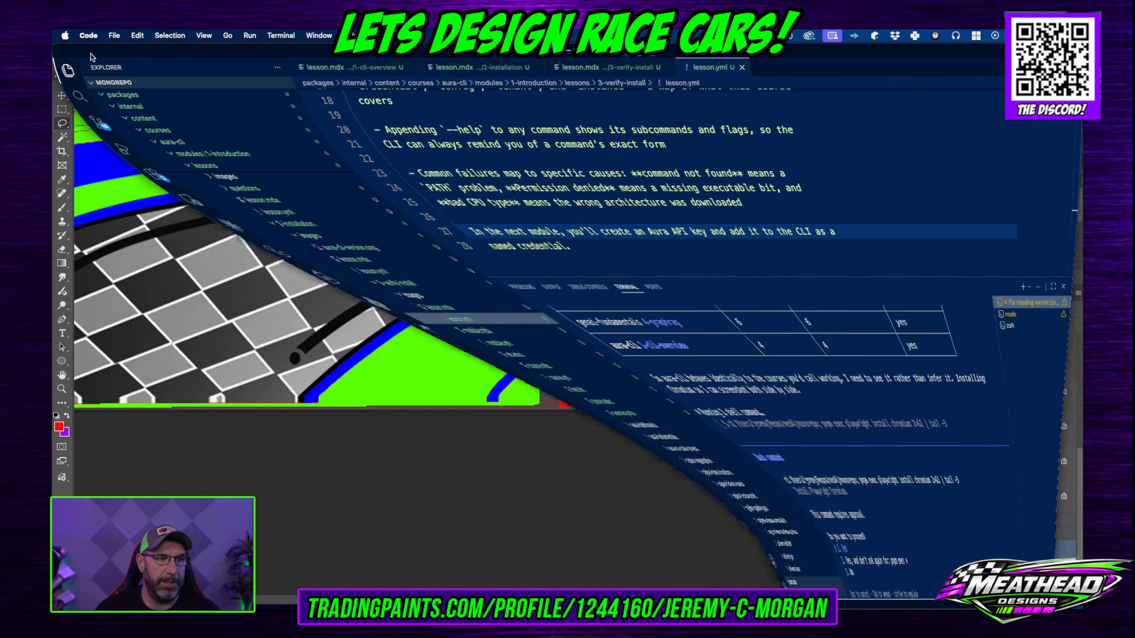
left_click(69, 50)
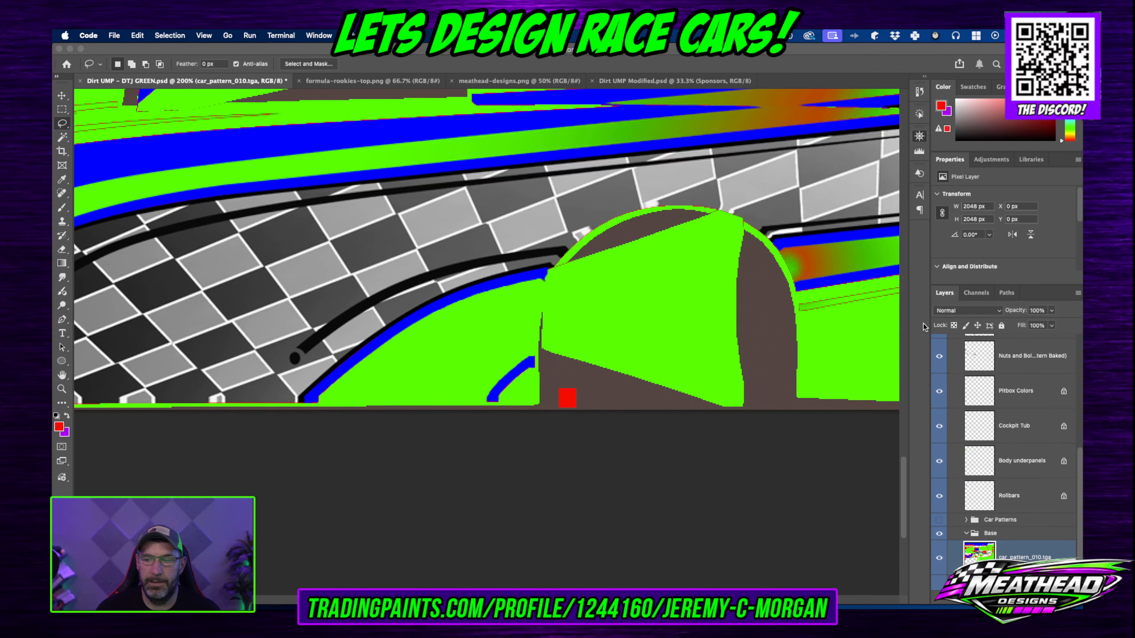
left_click(919, 139)
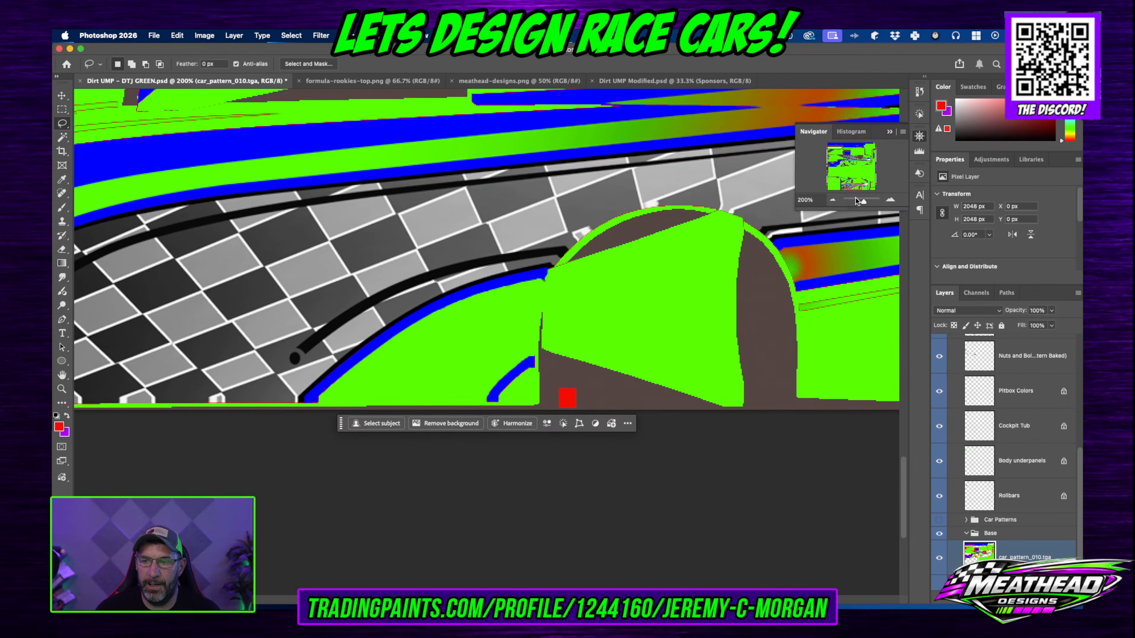
Step: Select the orange tones across the whole texture with Color Range, sampling the lower side panel's gradient at fuzziness 59
left_click(834, 201)
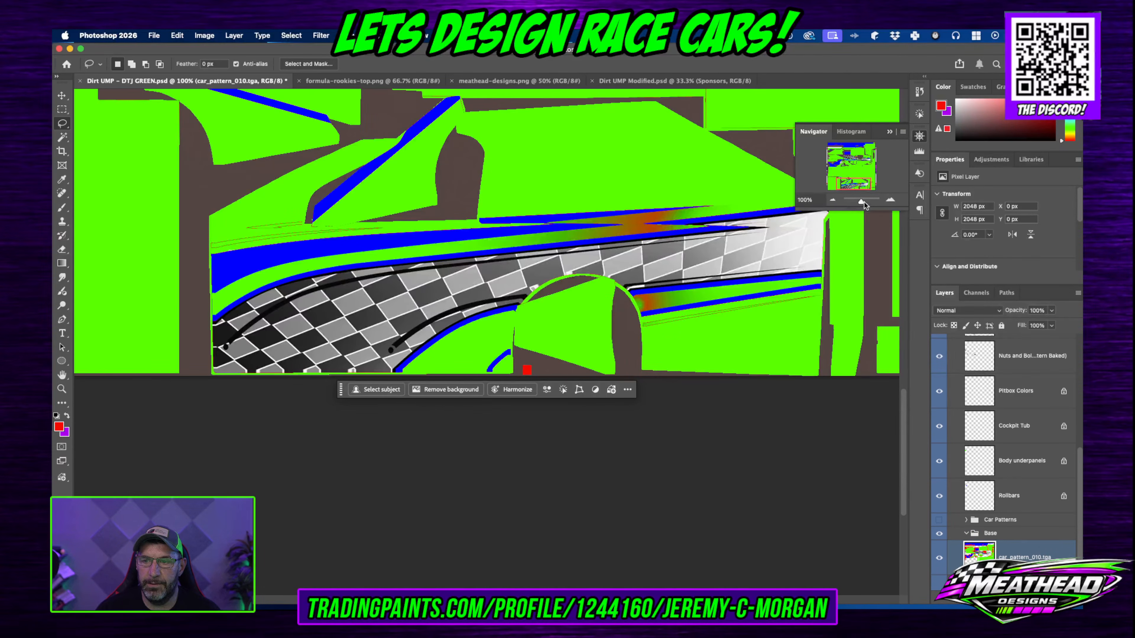
left_click_drag(864, 201, 857, 200)
scroll(903, 307, "down", 2)
scroll(901, 307, "up", 5)
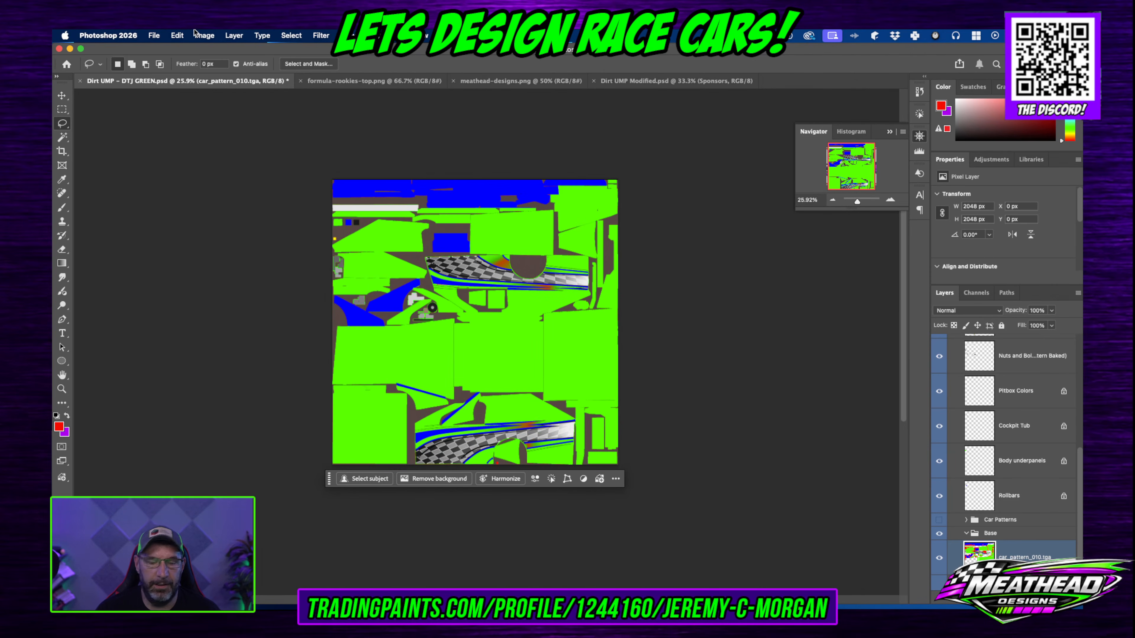
left_click(291, 34)
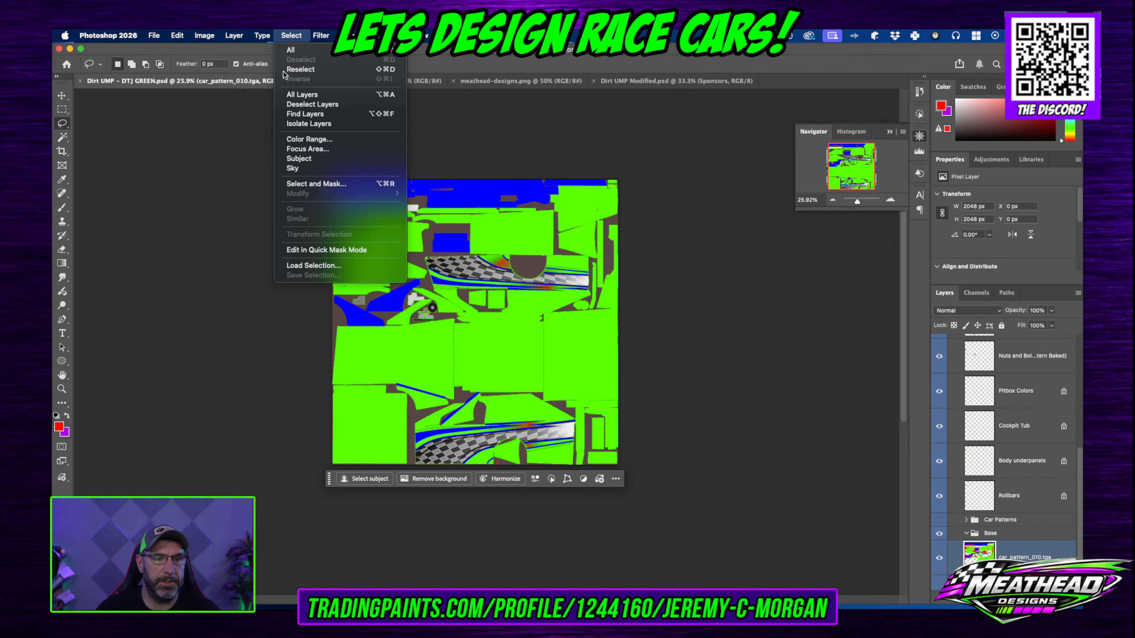
left_click(312, 139)
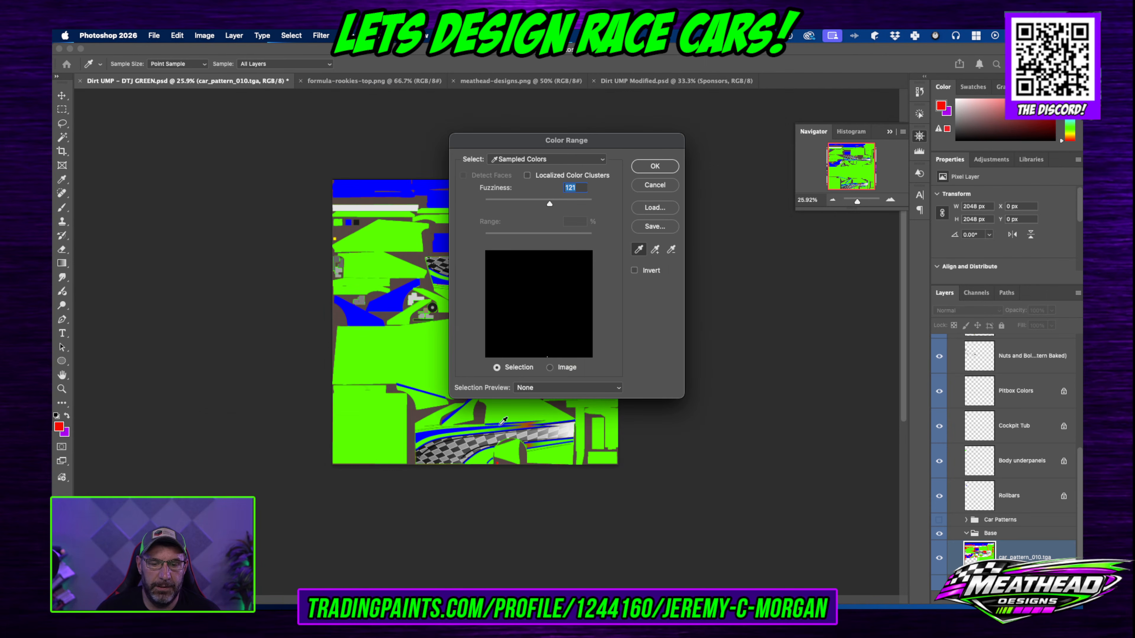
left_click(497, 463)
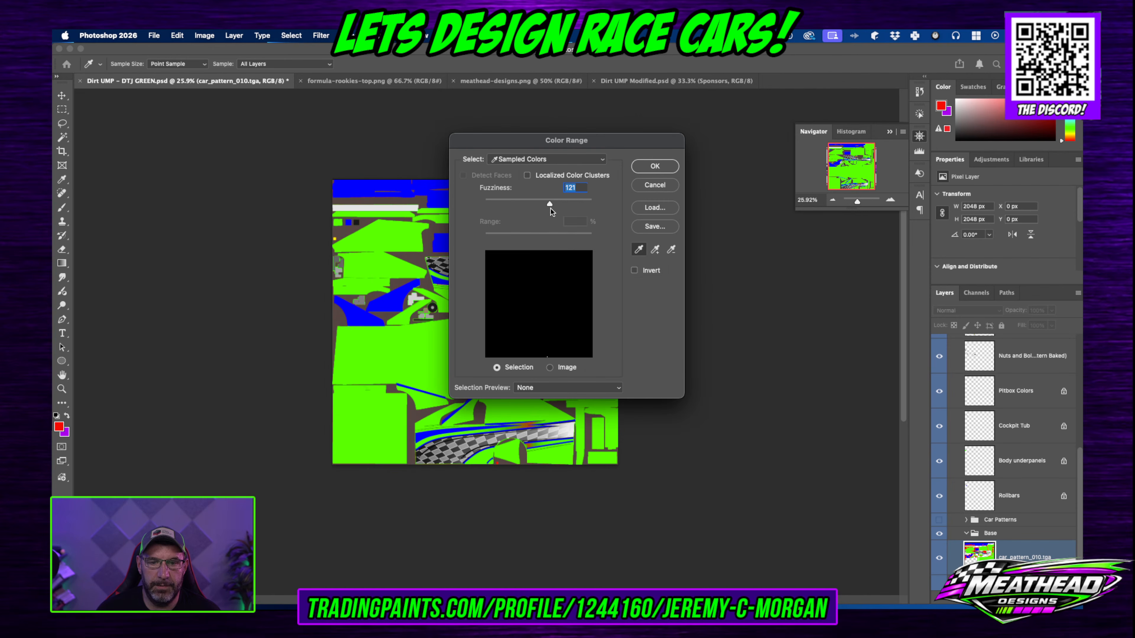
left_click_drag(549, 205, 631, 202)
left_click(530, 424)
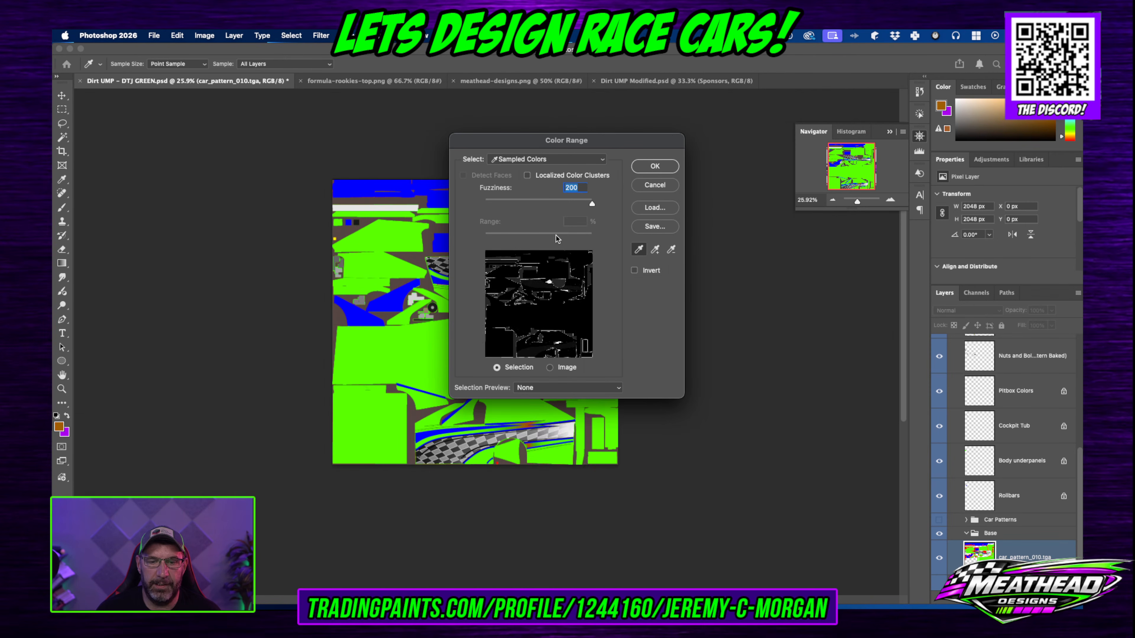
left_click_drag(493, 202, 496, 202)
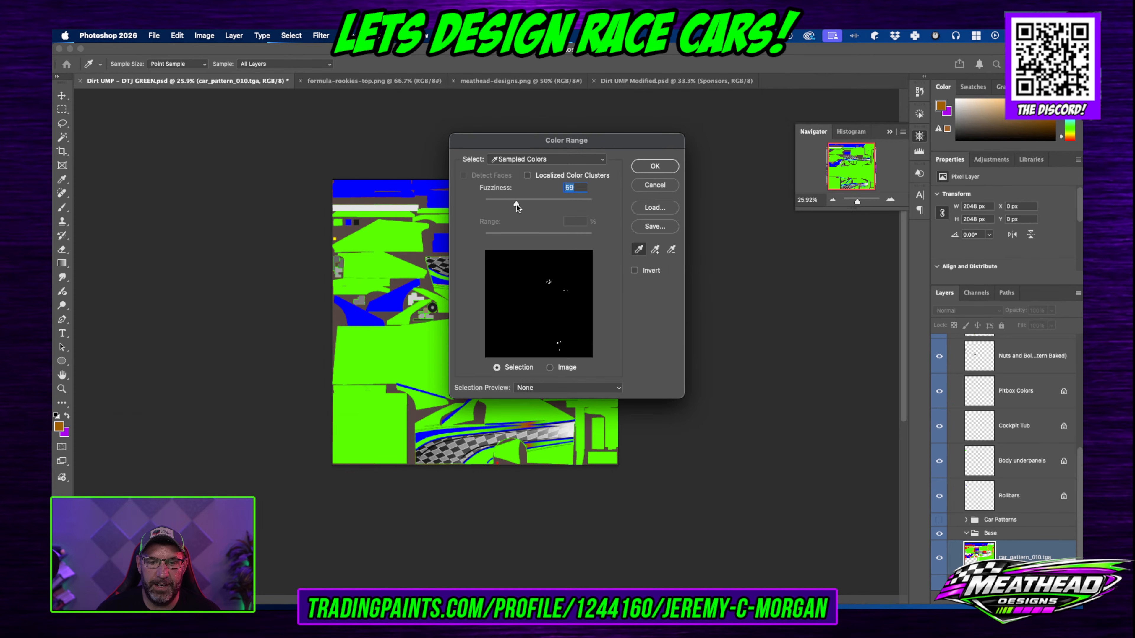
left_click(666, 166)
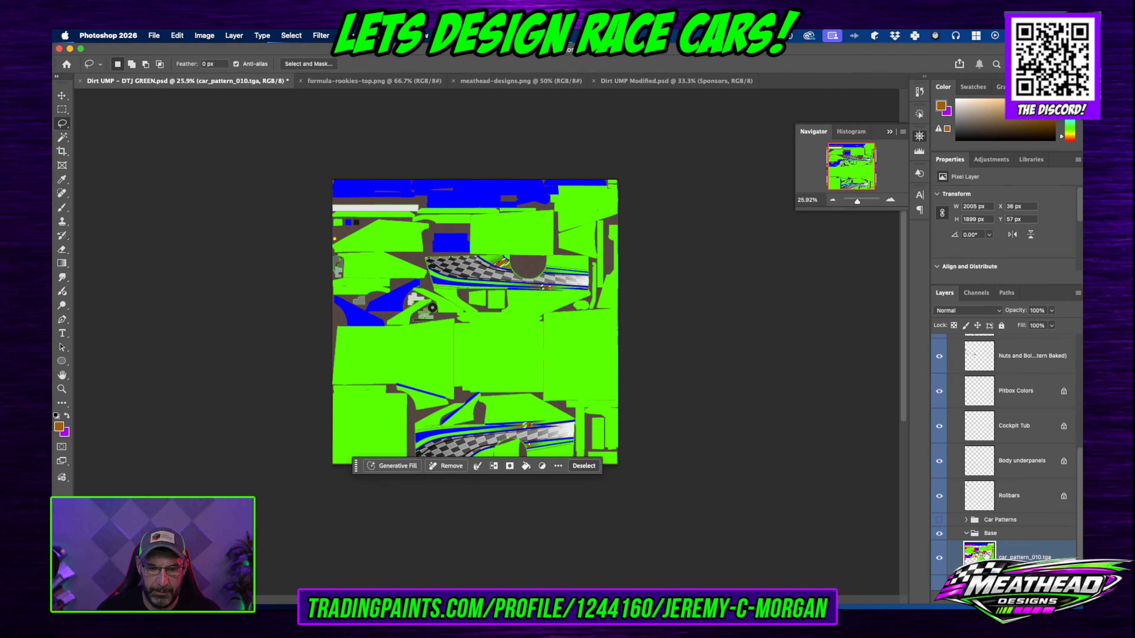
Step: Try deleting the orange Color Range selection, undo the deletion and deselect
key("super+d")
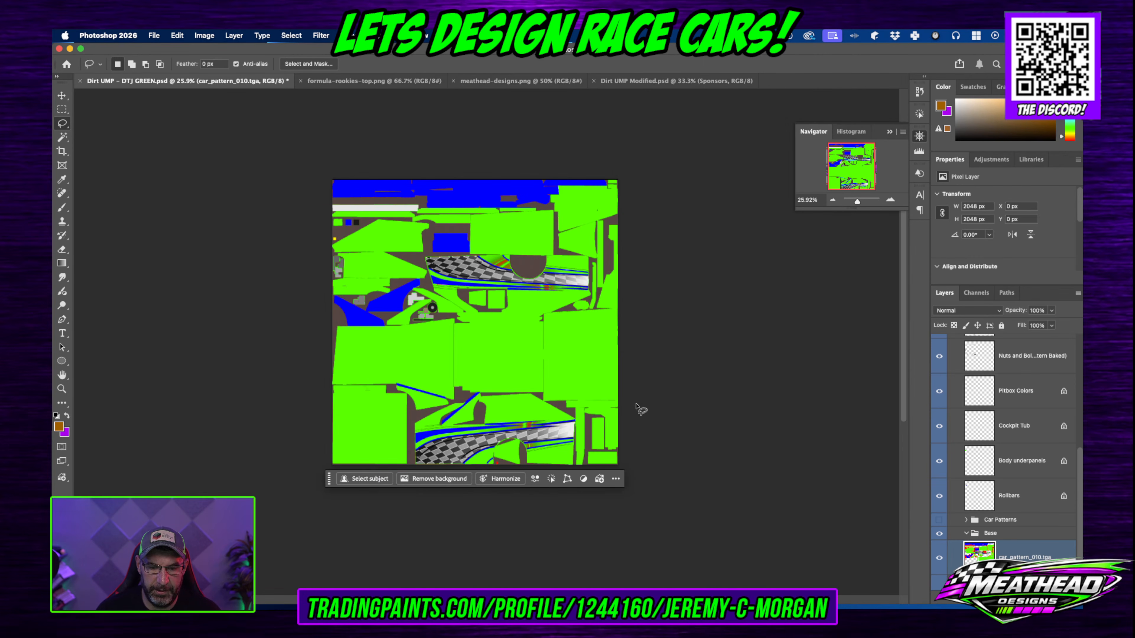
key("super+z")
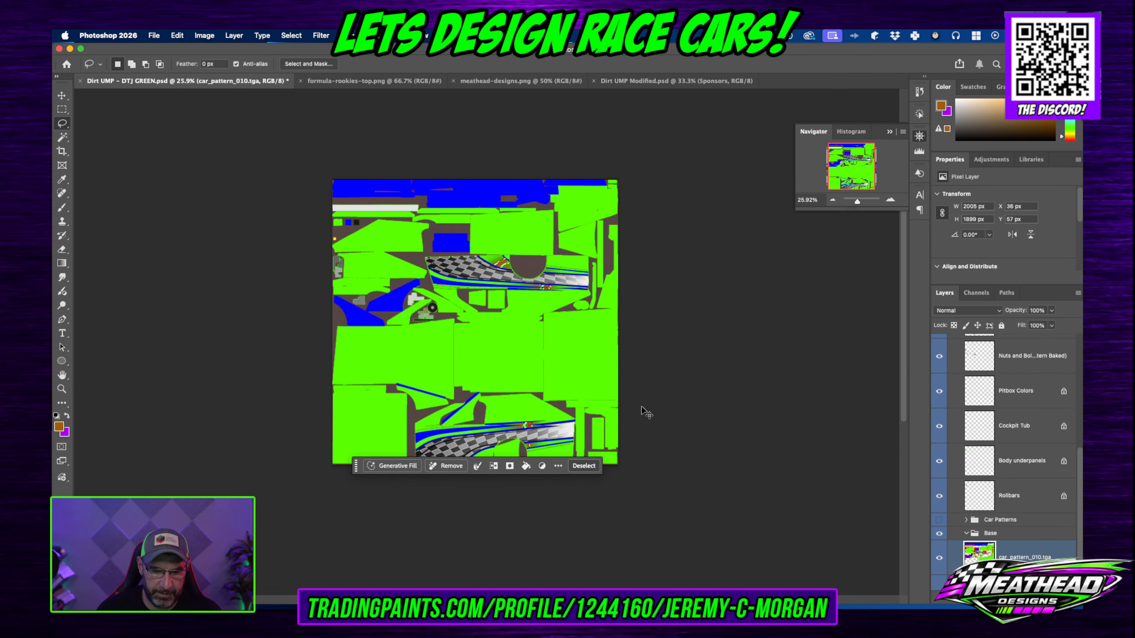
key("super+d")
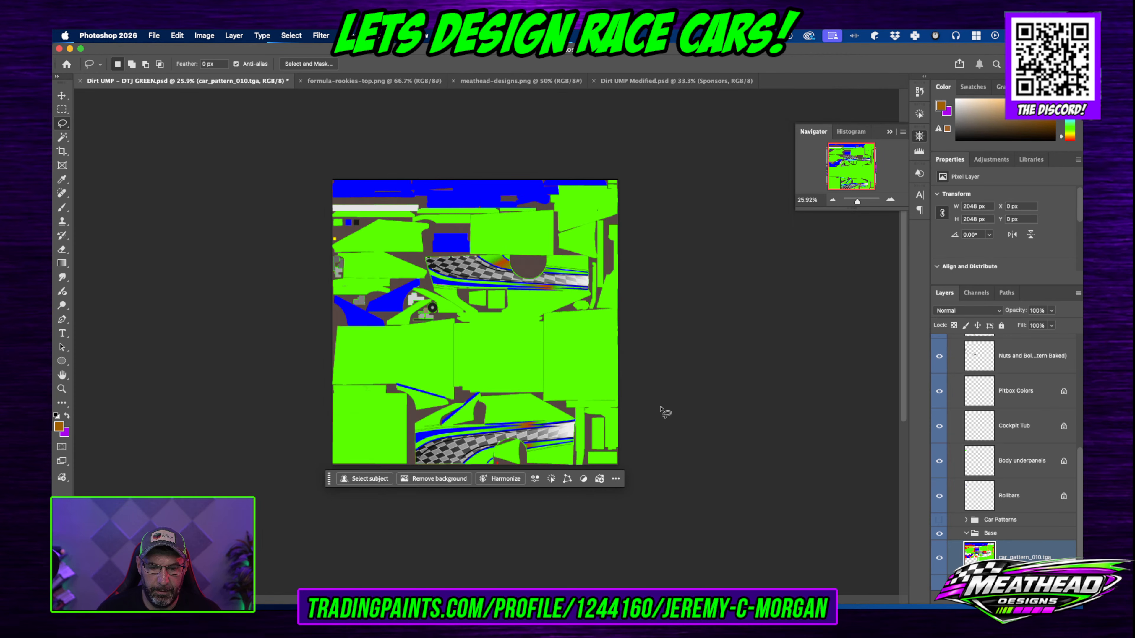
Step: Show the orange gradient between the blue stripes beside the lower side panel's wheel arch at 200% and activate the Magnetic Lasso tool
left_click(890, 201)
left_click(890, 202)
left_click(889, 202)
scroll(853, 371, "down", 10)
scroll(840, 380, "down", 2)
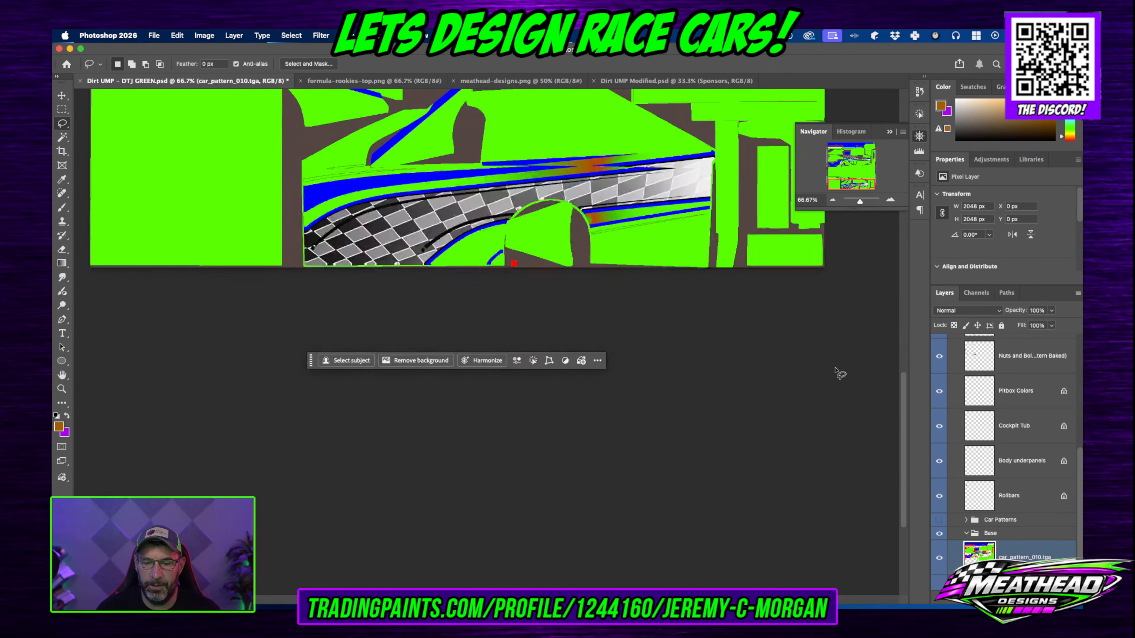
left_click(893, 200)
left_click(893, 200)
scroll(828, 325, "down", 5)
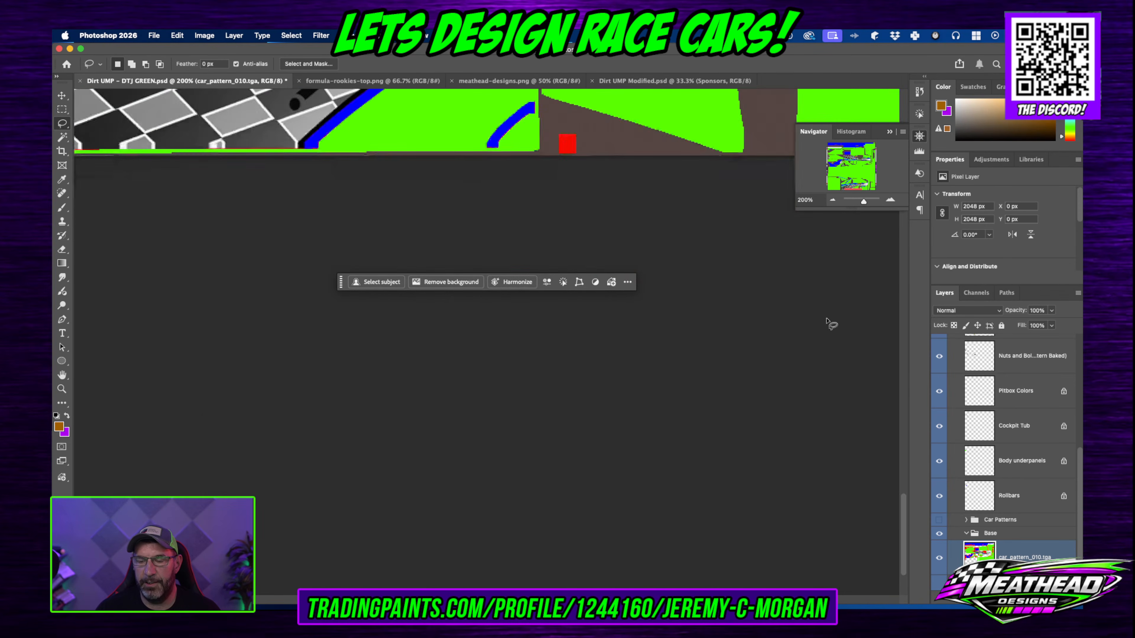
scroll(827, 325, "up", 12)
scroll(487, 256, "right", 7)
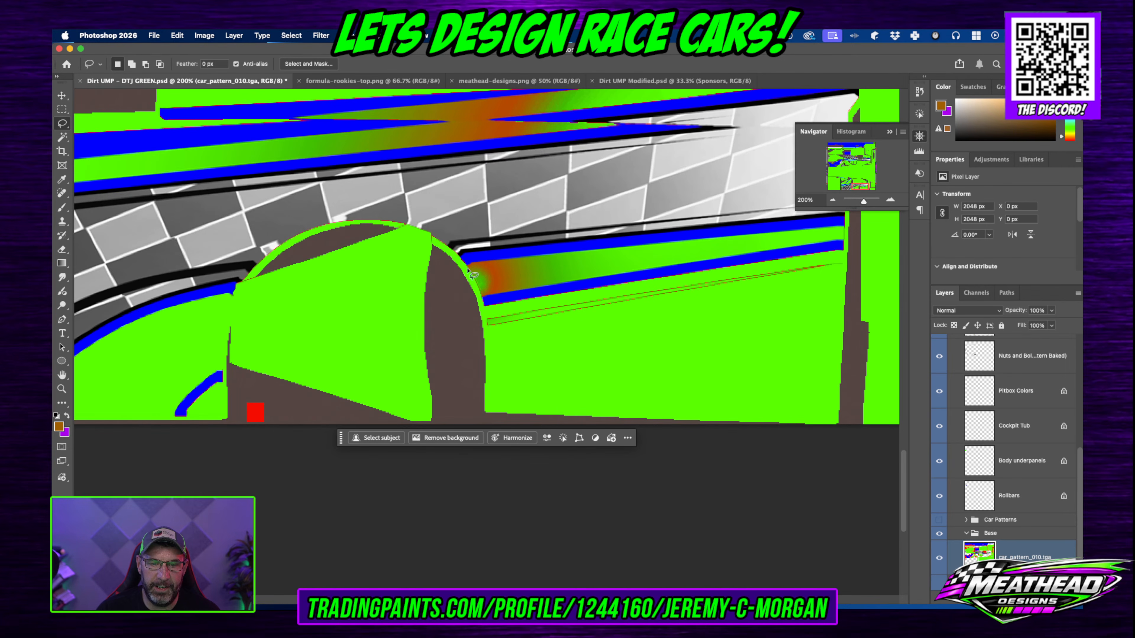
right_click(62, 123)
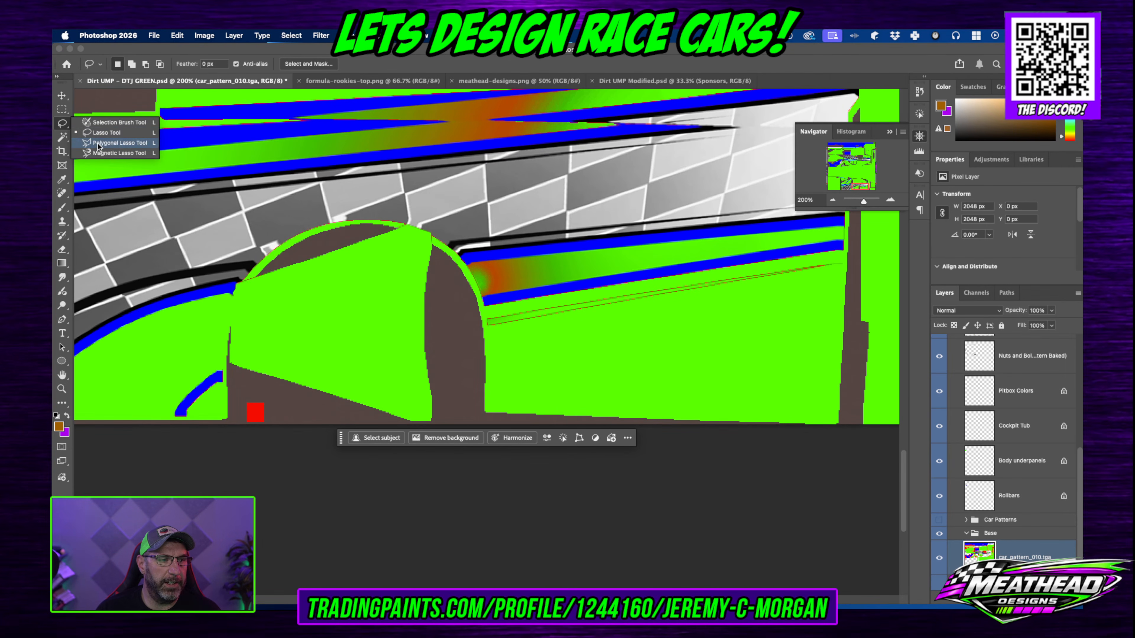
left_click(112, 153)
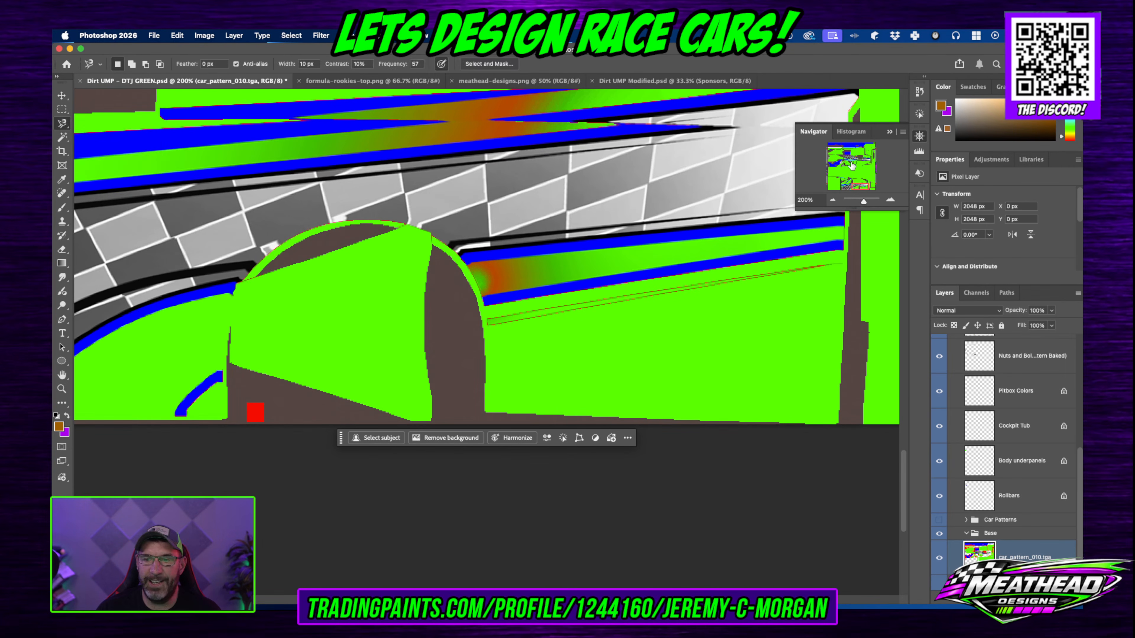
Step: Outline the orange gradient between the blue stripes beside the lower side panel's wheel arch with the Magnetic Lasso, delete it and deselect
left_click(892, 202)
left_click(892, 201)
left_click(892, 201)
scroll(498, 203, "down", 2)
scroll(485, 195, "up", 2)
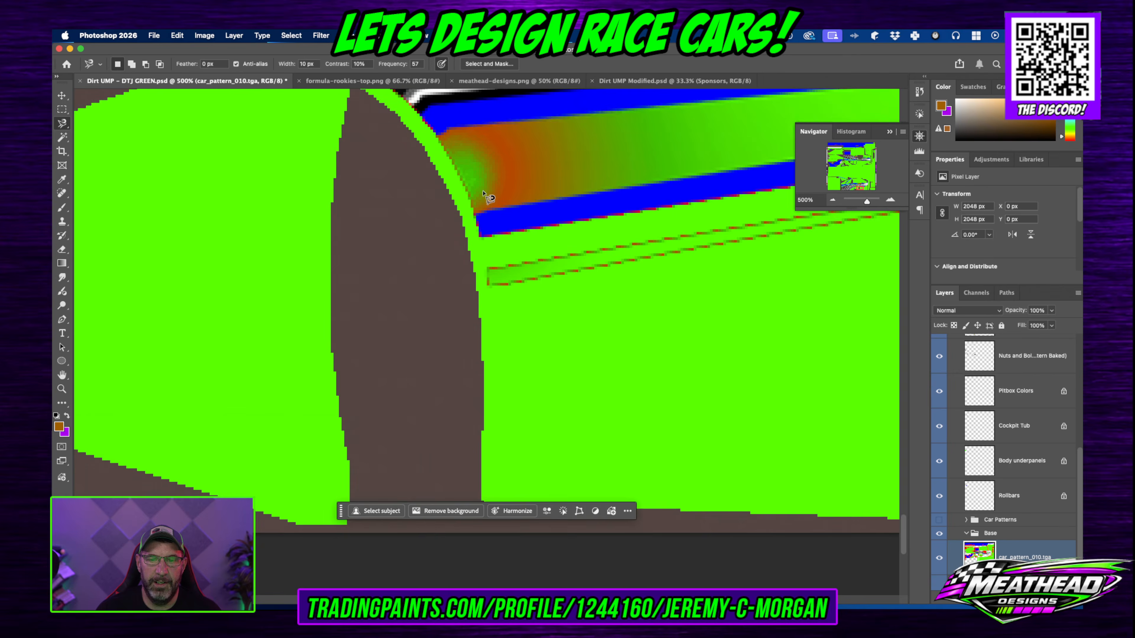
scroll(487, 197, "up", 3)
left_click(438, 263)
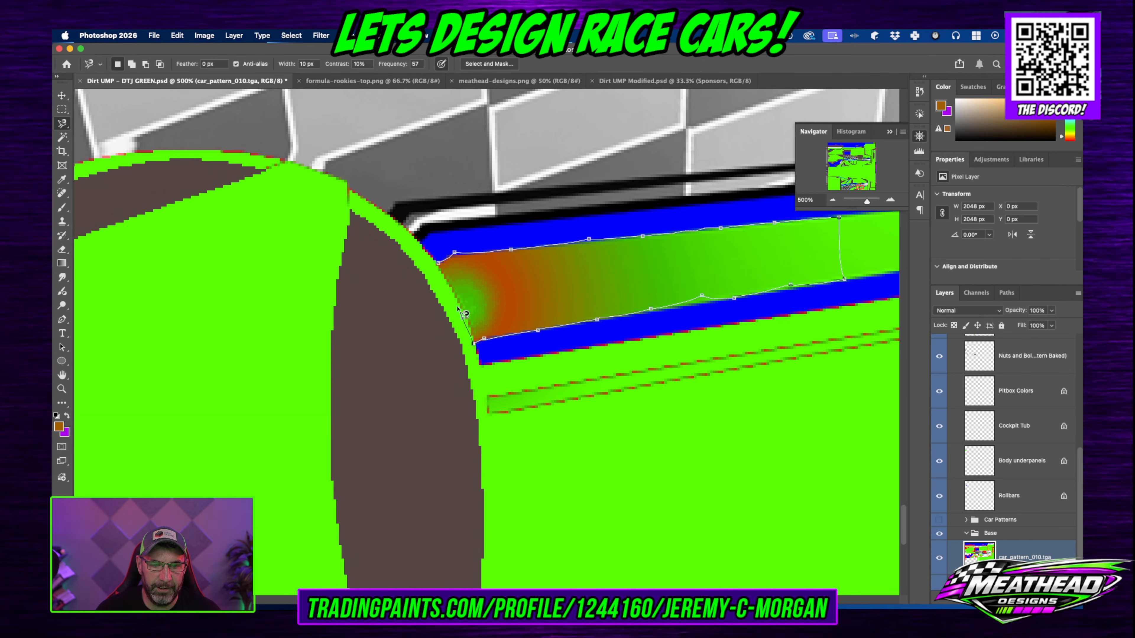
left_click(444, 268)
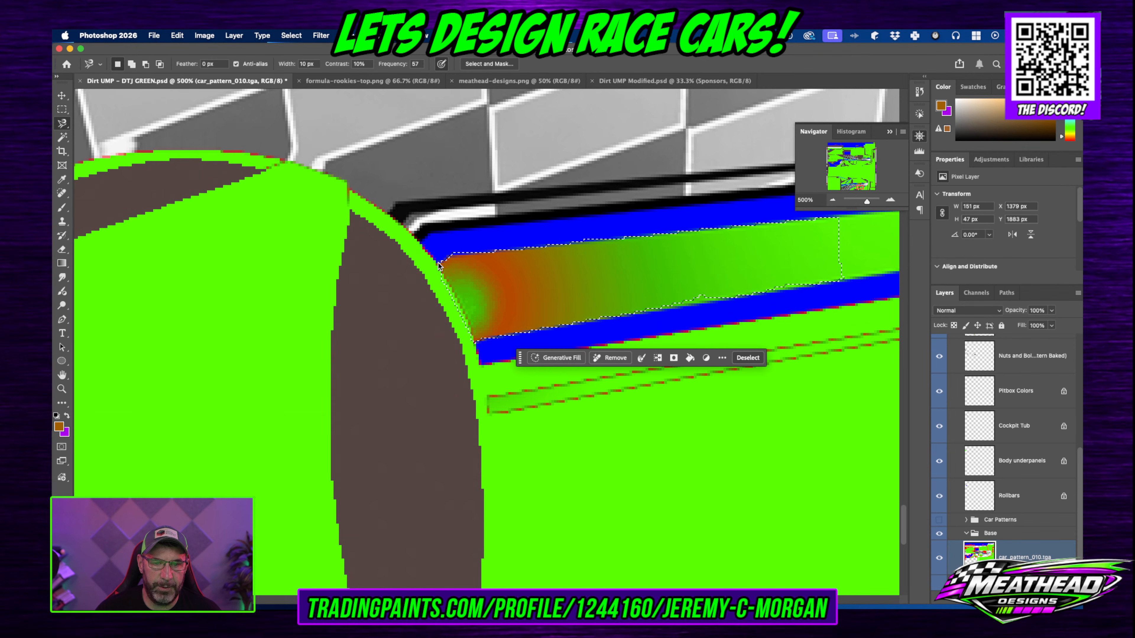
key("Delete")
key("ctrl+d")
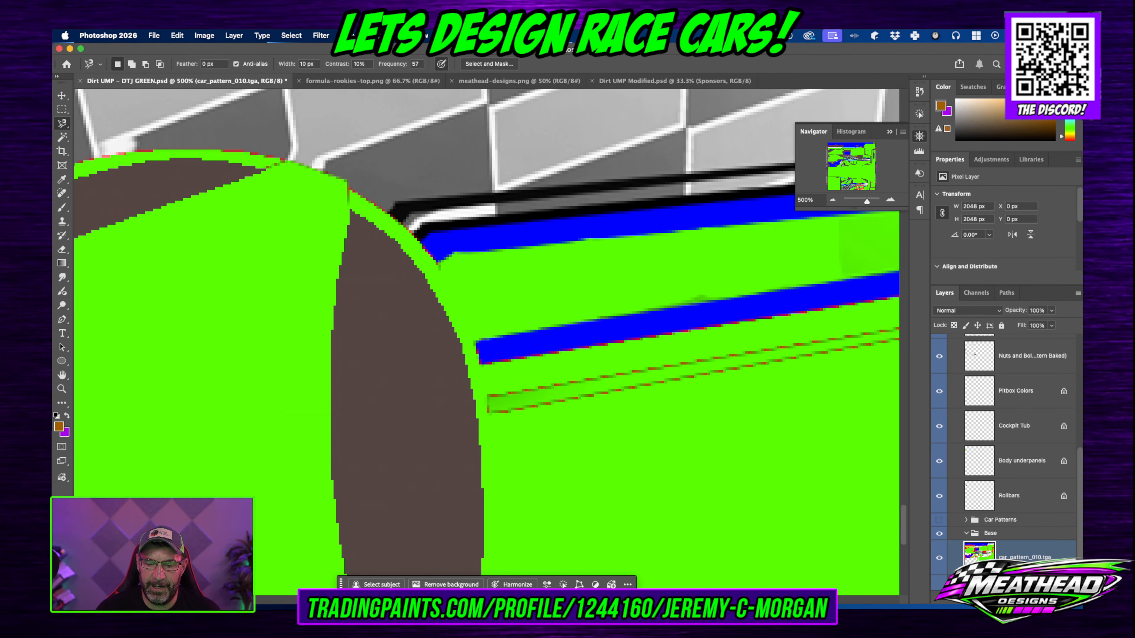
Step: Clear the faint darker green patch left between the two lower blue stripes using the Magic Wand
scroll(517, 456, "right", 10)
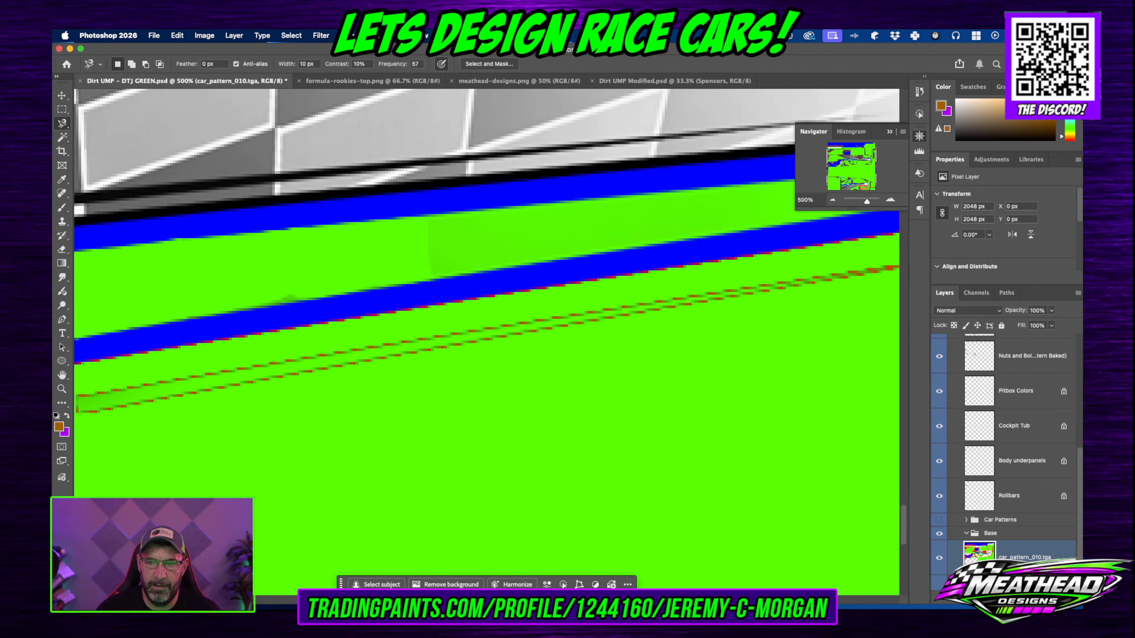
left_click(63, 137)
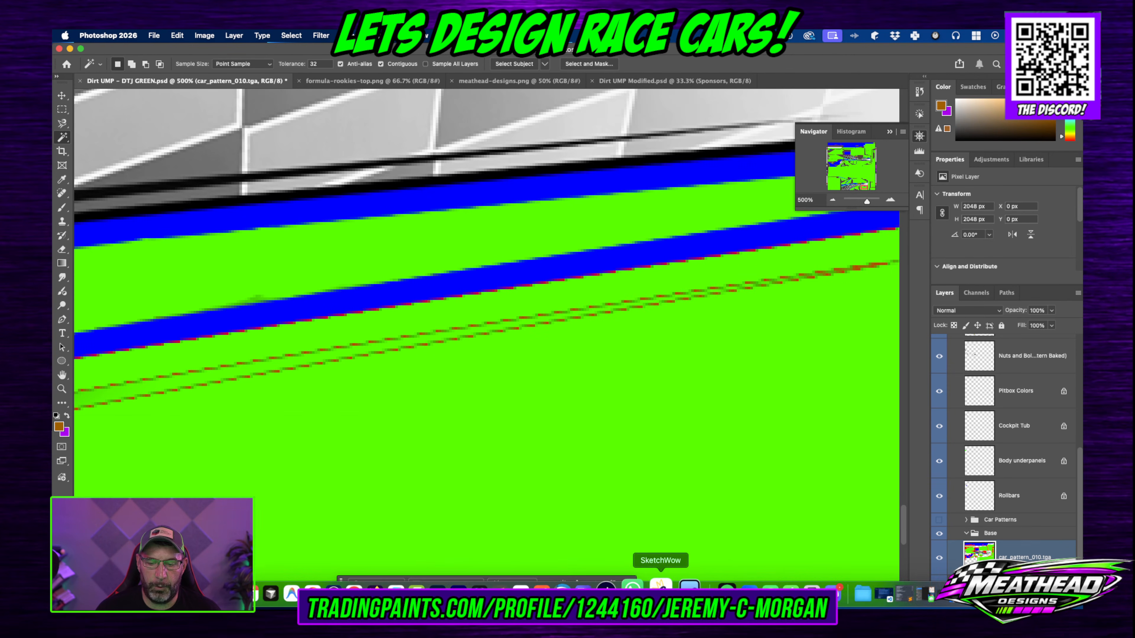
left_click(262, 297)
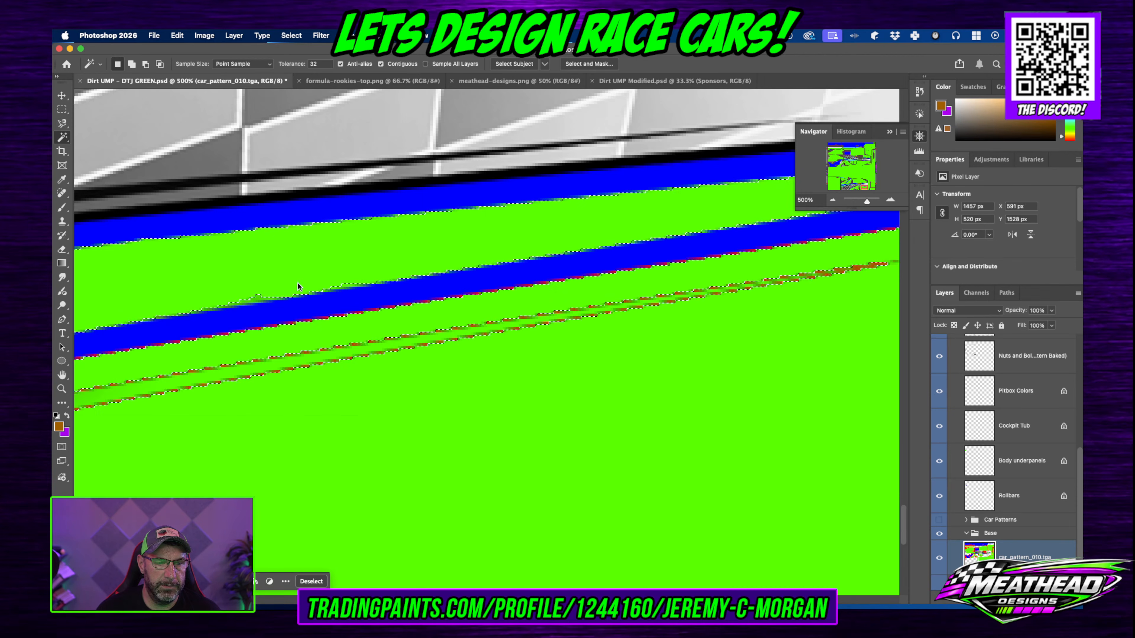
Step: Drop the Magic Wand selection, lasso the dark residue along the lower blue stripe's upper edge, delete it and deselect
left_click(62, 123)
left_click(95, 133)
key("super+d")
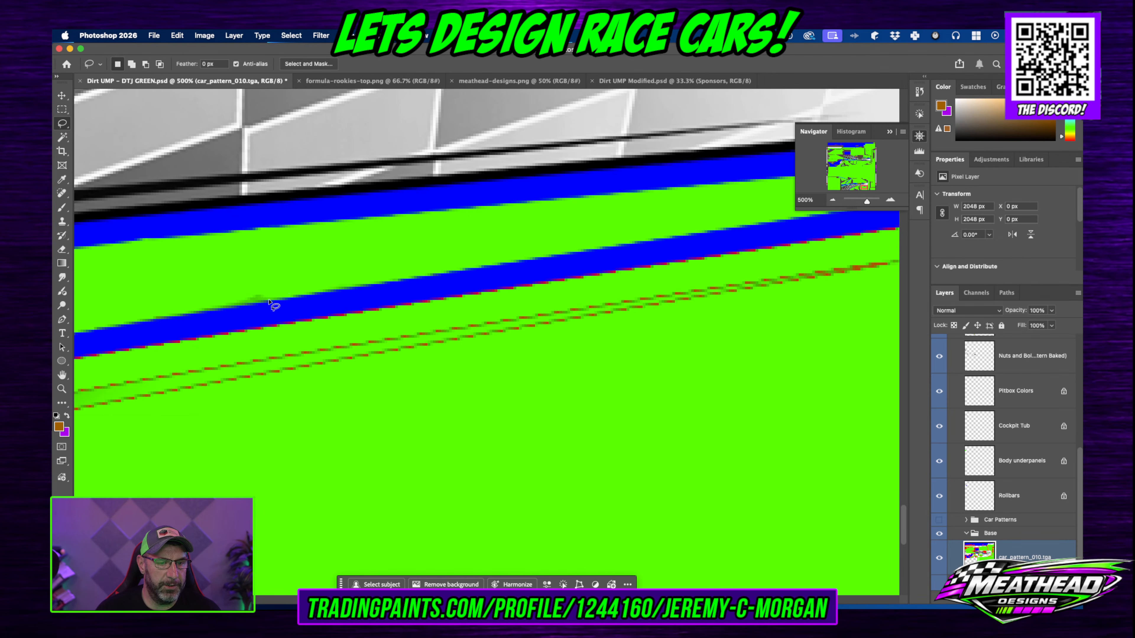
mouse_move(271, 299)
left_mouse_down()
mouse_move(228, 301)
mouse_move(273, 285)
left_mouse_up()
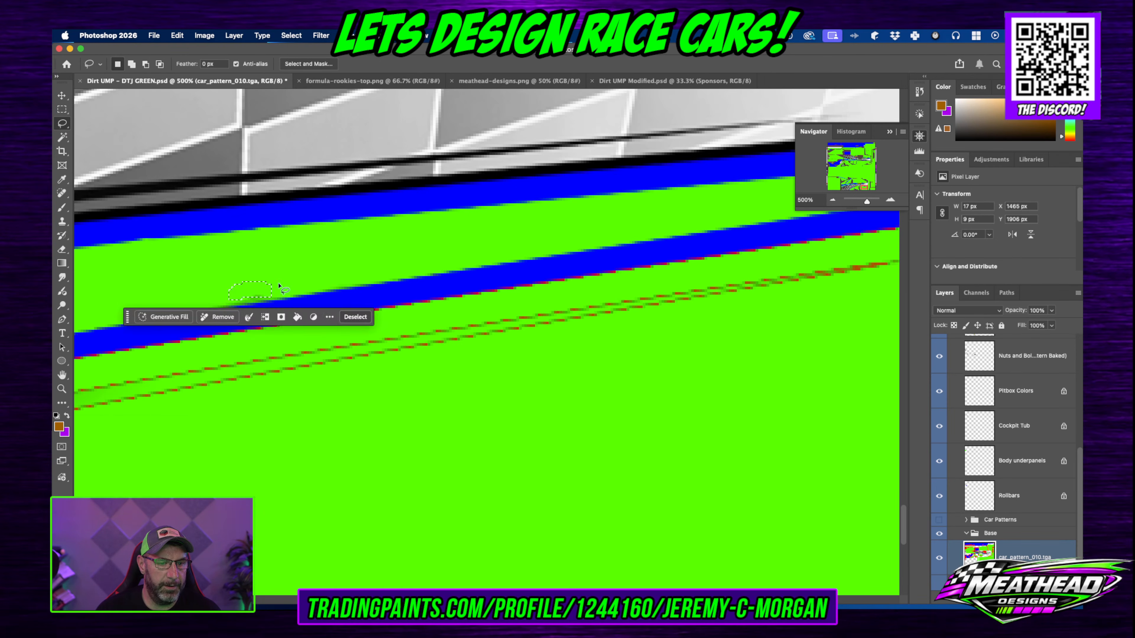
key("super+d")
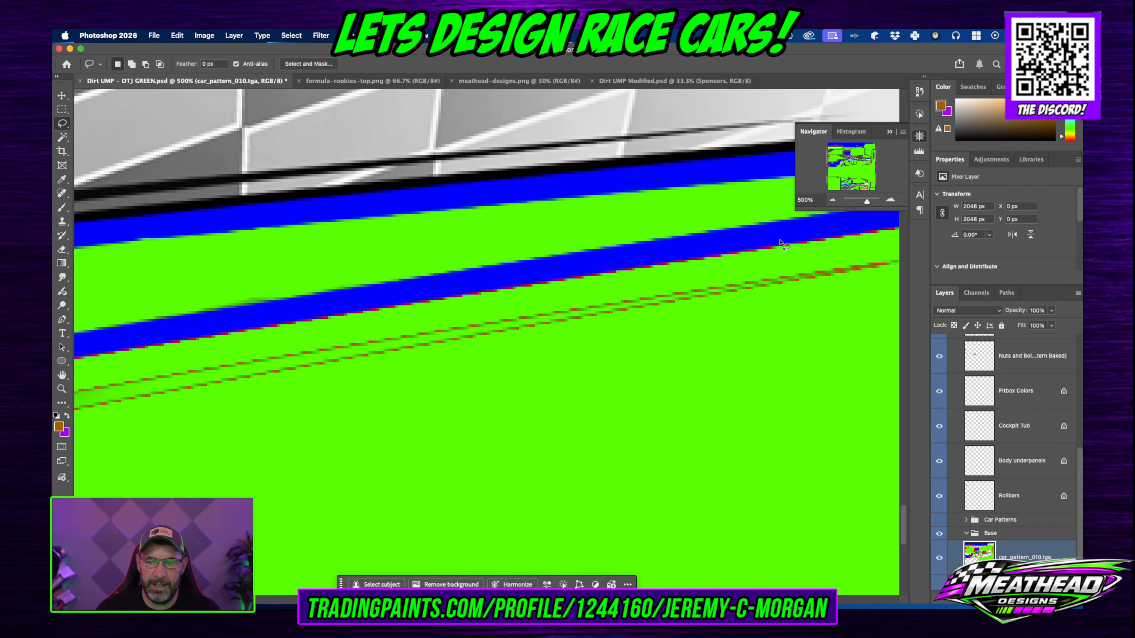
Step: Examine the lower side panel at 100% for remaining orange gradients and stray lines
left_click(832, 199)
left_click(833, 199)
left_click(833, 200)
left_click(833, 199)
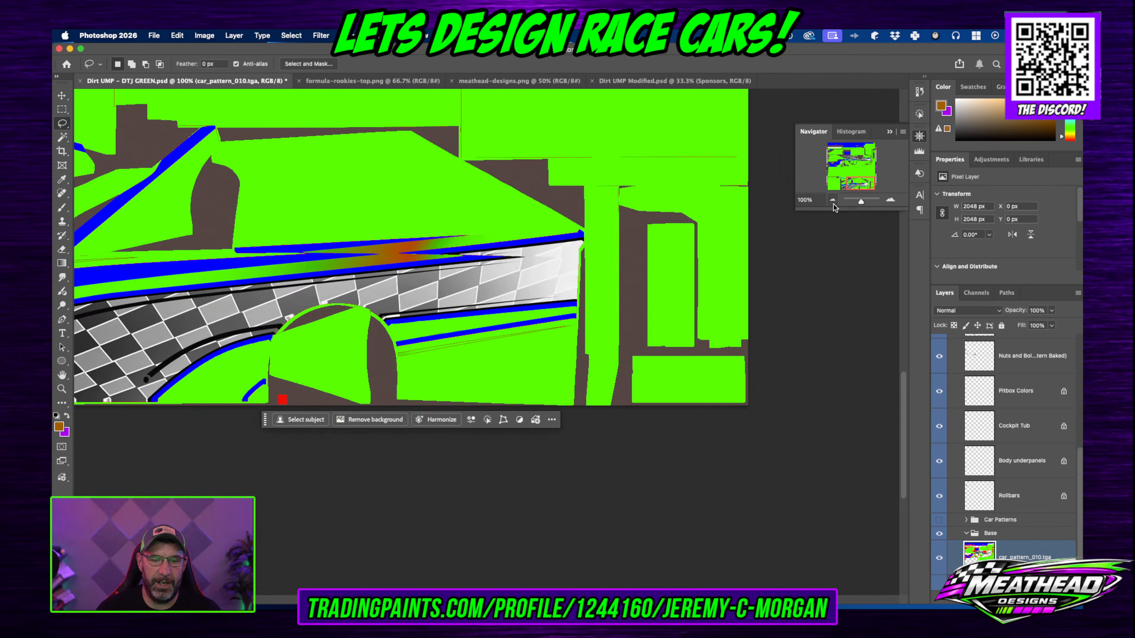
scroll(395, 387, "down", 1)
scroll(448, 375, "up", 1)
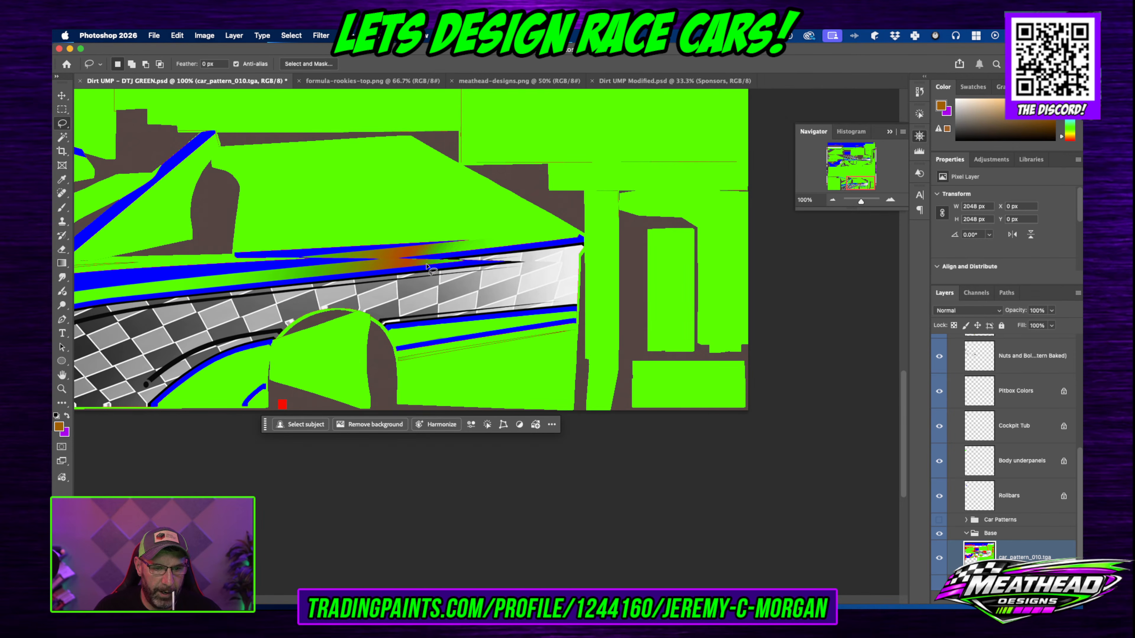
scroll(487, 324, "up", 4)
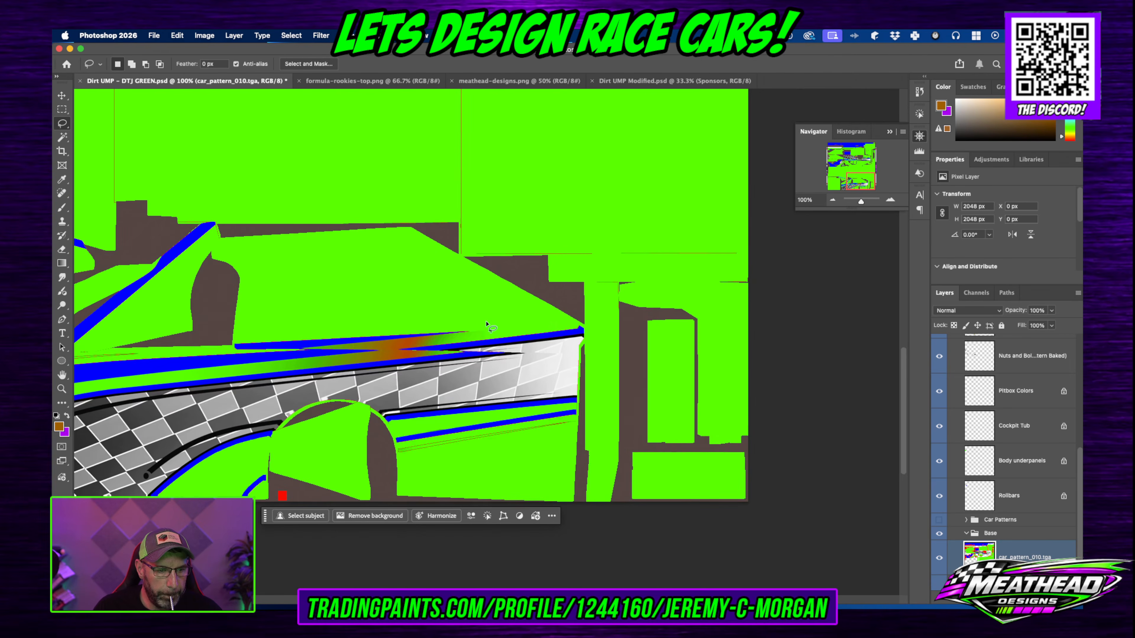
scroll(487, 324, "down", 2)
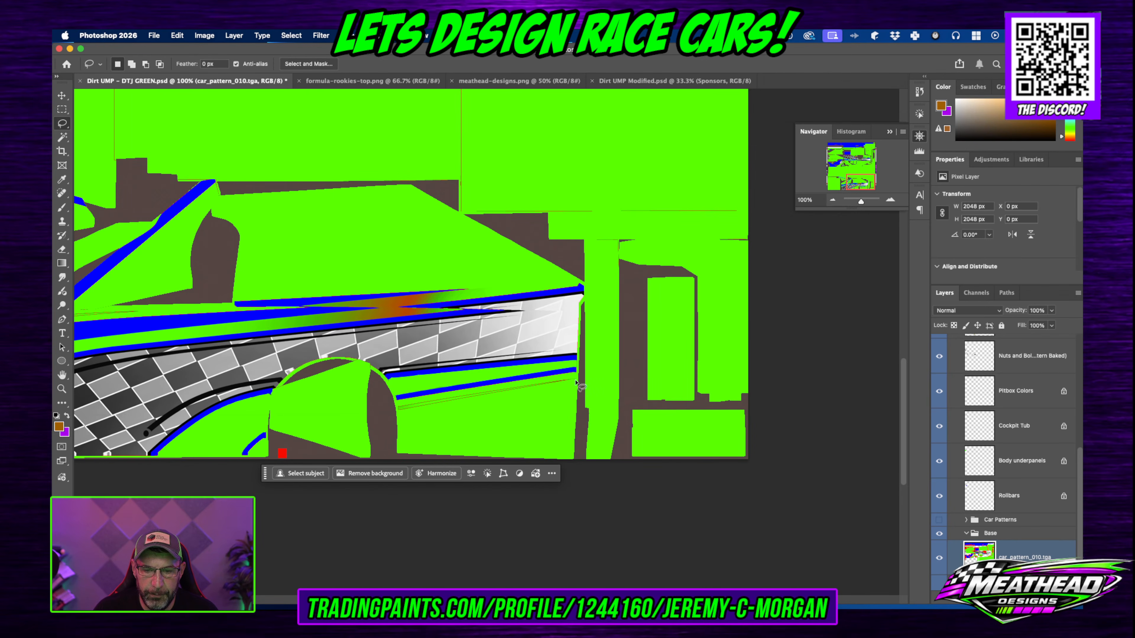
left_click_drag(575, 375, 576, 376)
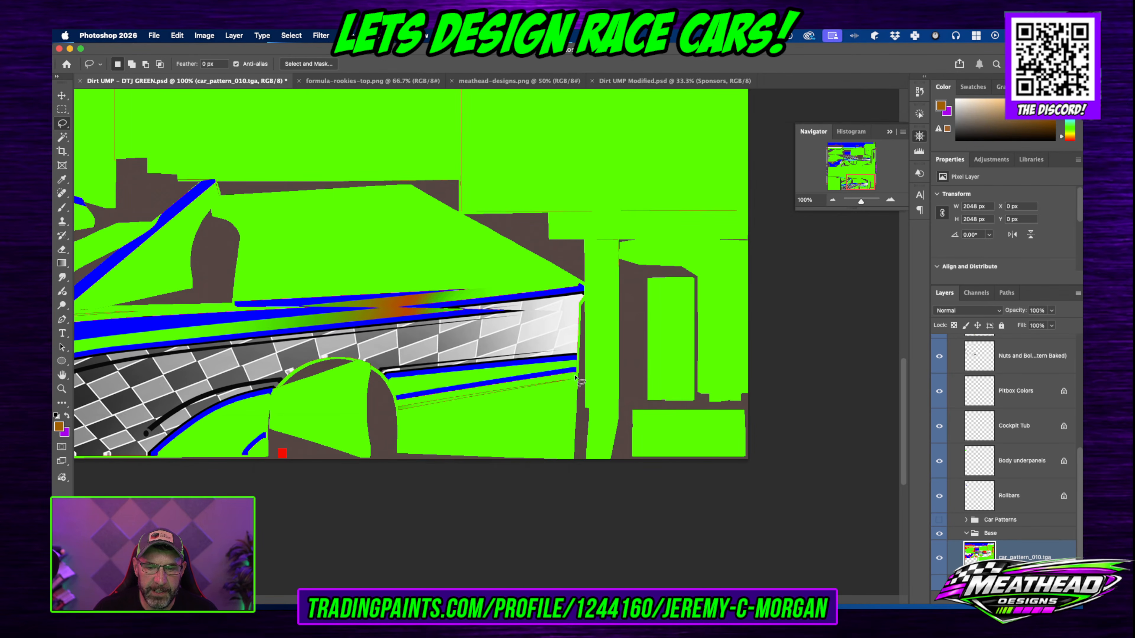
left_click_drag(507, 383, 493, 383)
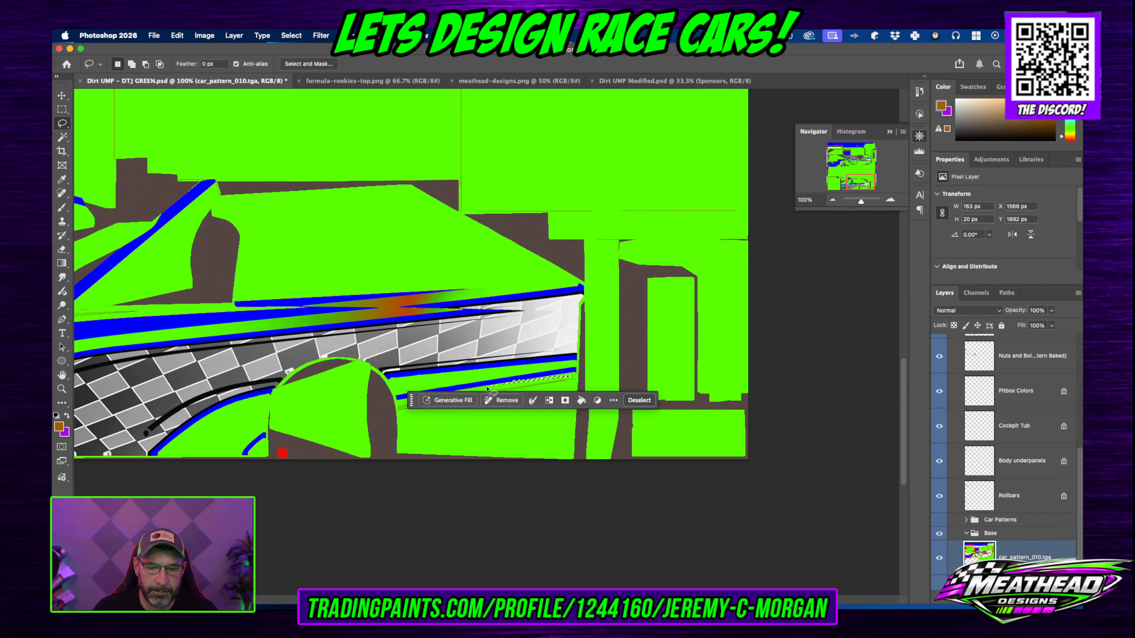
key("super+d")
Step: Lasso the thin red-edged sliver below the lowest blue stripe at 300% zoom, delete it and deselect
left_click(893, 203)
left_click(894, 204)
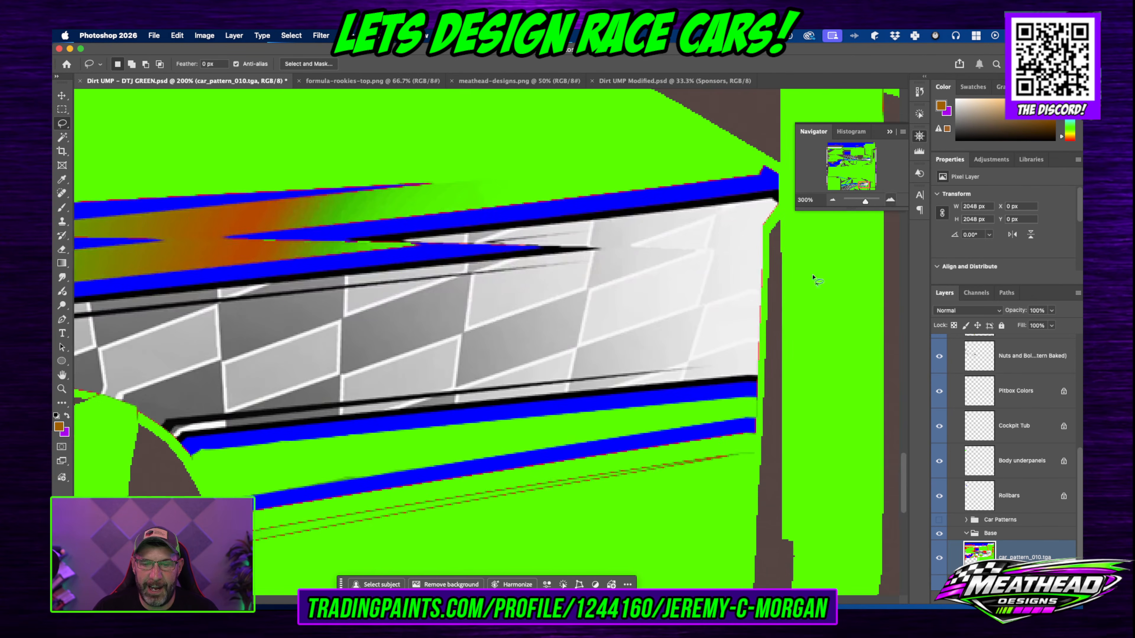
scroll(732, 429, "down", 5)
left_click_drag(234, 402, 220, 405)
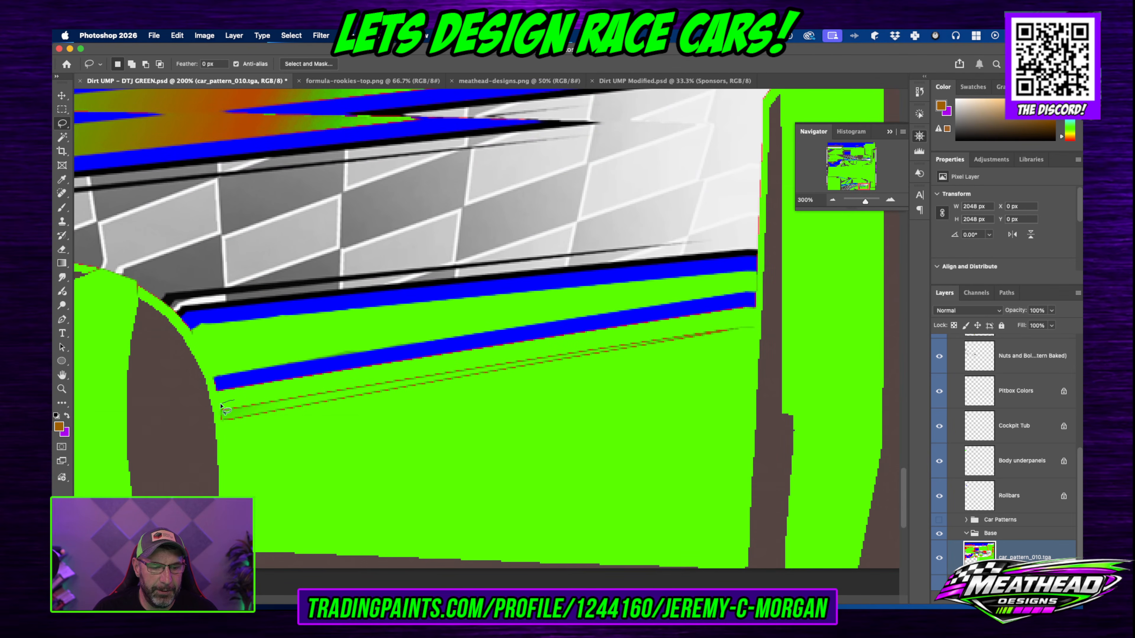
mouse_move(241, 443)
left_mouse_down()
mouse_move(608, 393)
mouse_move(763, 340)
mouse_move(739, 321)
mouse_move(618, 341)
left_mouse_up()
left_click_drag(466, 362, 237, 395)
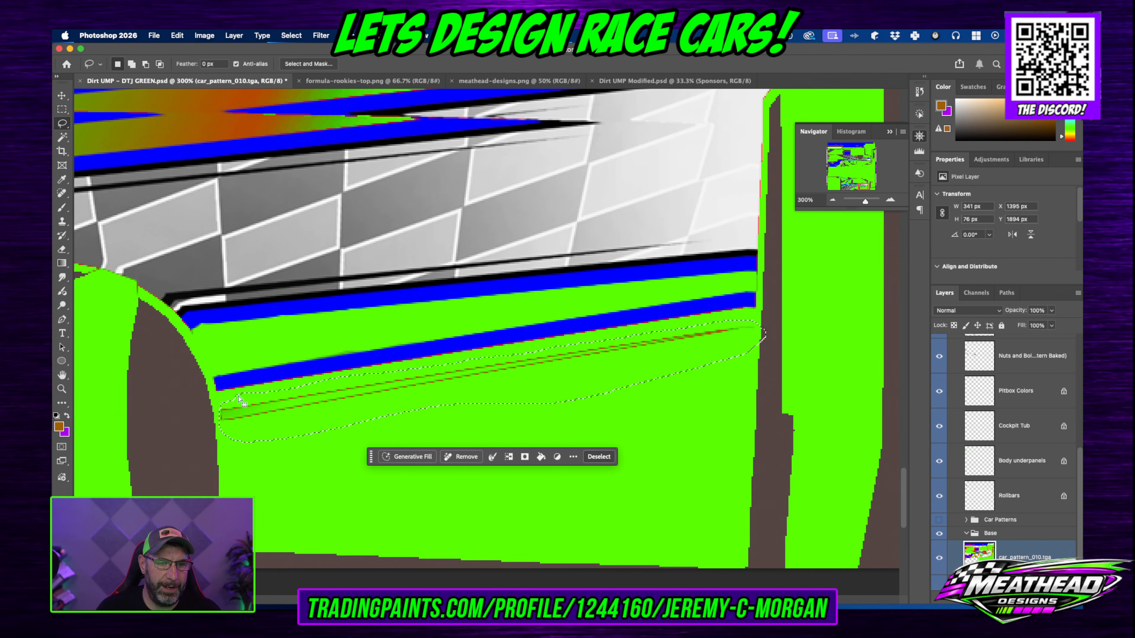
key("Delete")
key("super+d")
Step: Show the remaining orange gradient between the crossing blue stripes above the checkered band at 200%
scroll(616, 355, "up", 5)
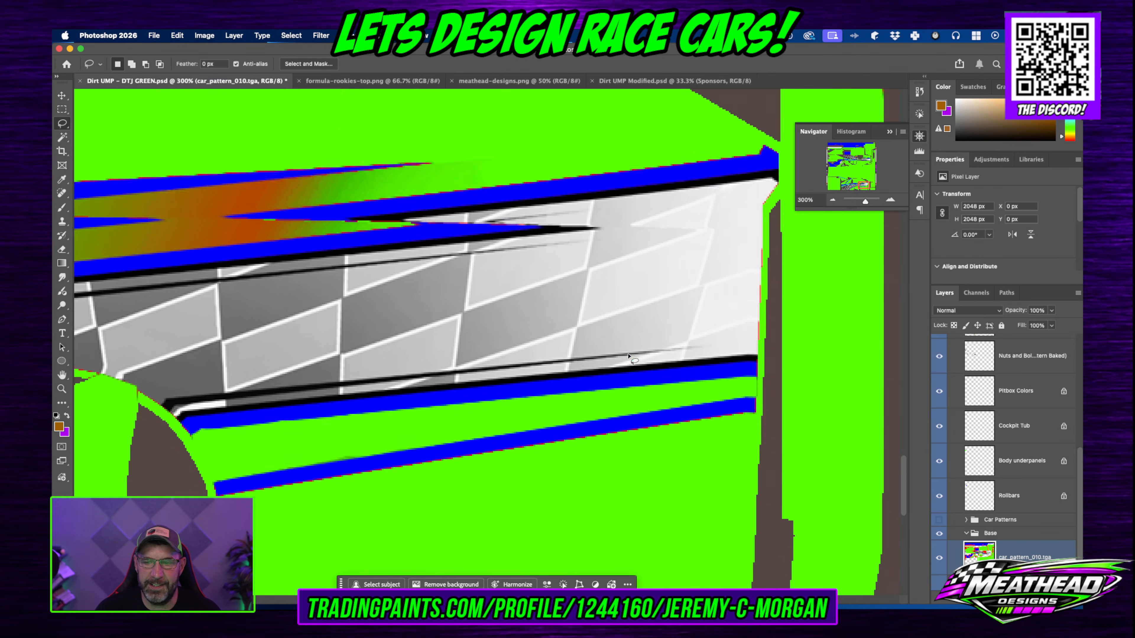
left_click(832, 200)
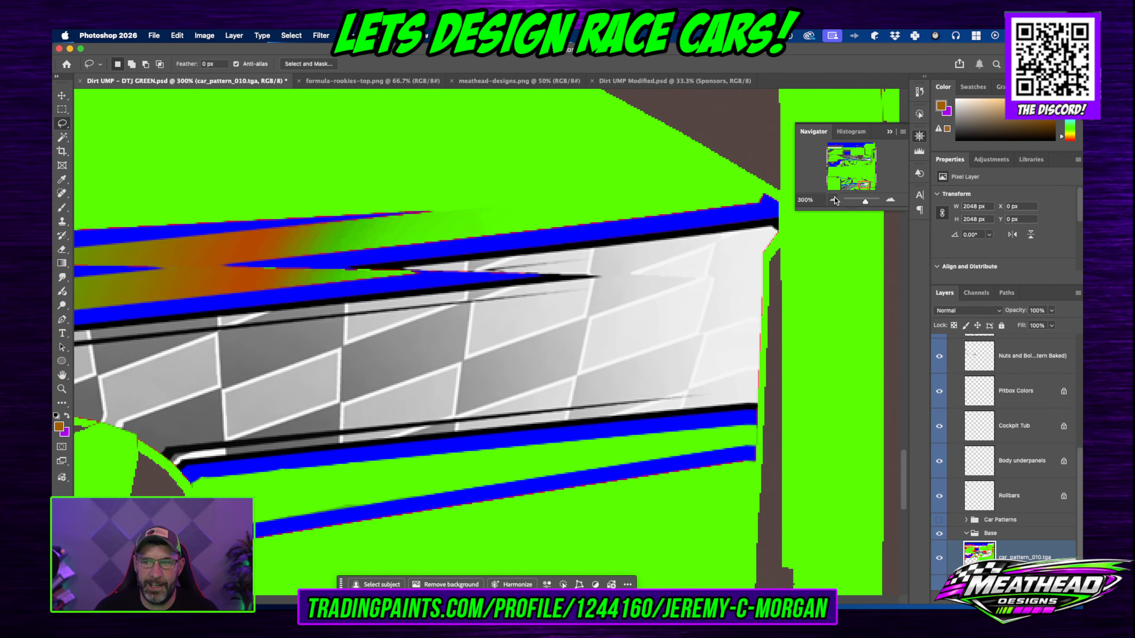
left_click(832, 200)
left_click(832, 199)
left_click(832, 200)
scroll(565, 351, "up", 1)
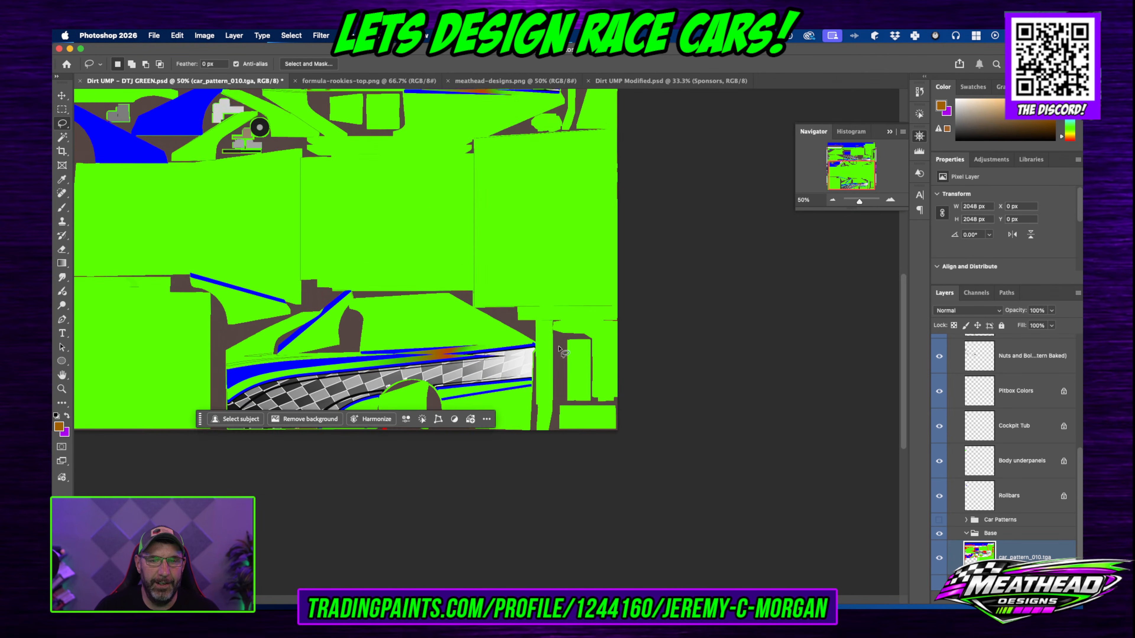
scroll(536, 351, "down", 1)
left_click(62, 389)
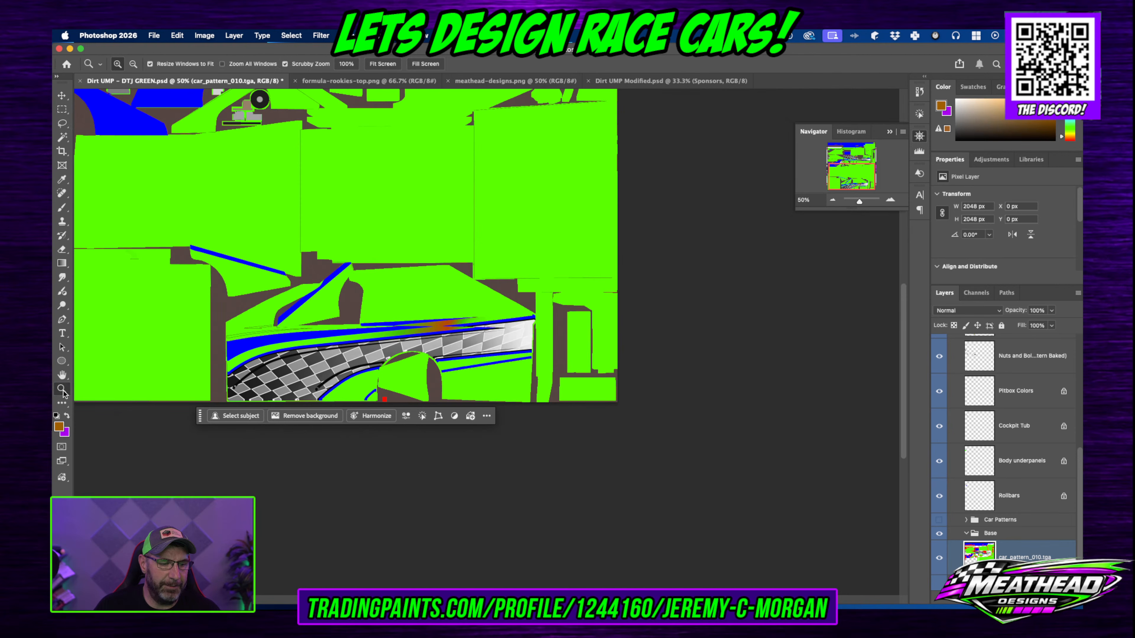
left_click(425, 335)
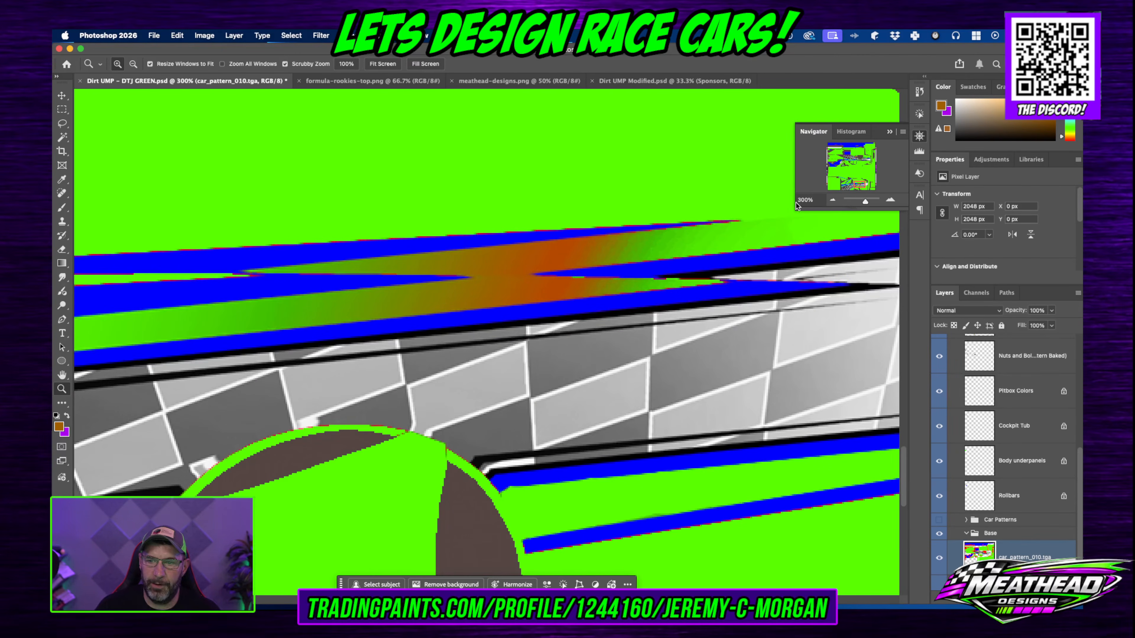
left_click(833, 200)
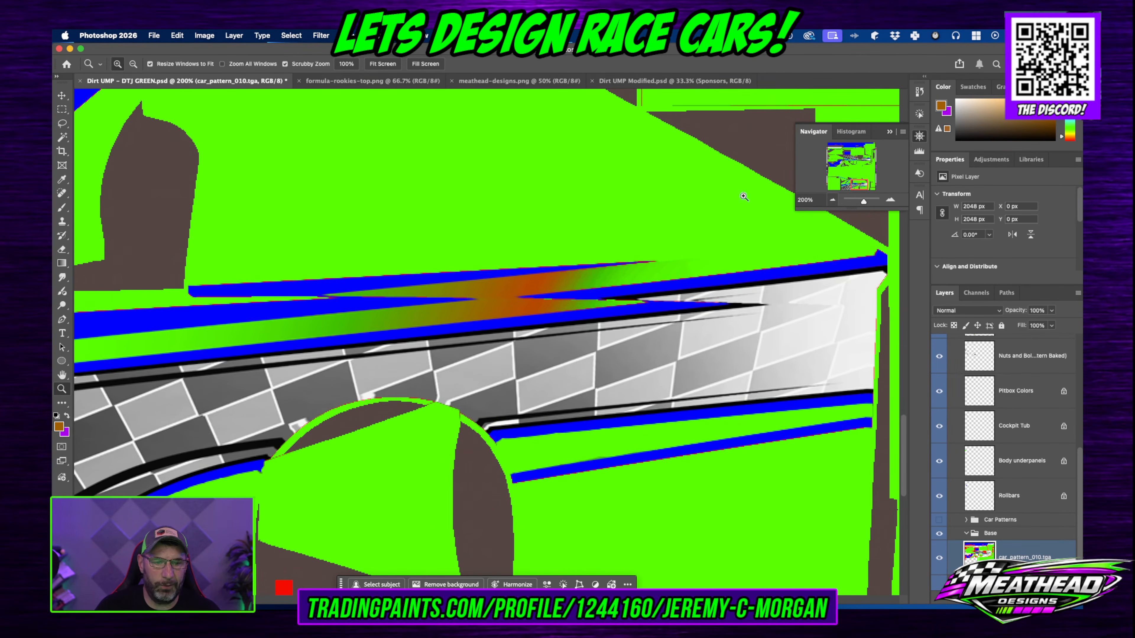
Step: Outline the front portion of the upper orange wedge between the crossing blue stripes with the Magnetic Lasso and delete it
left_click_drag(62, 123, 124, 155)
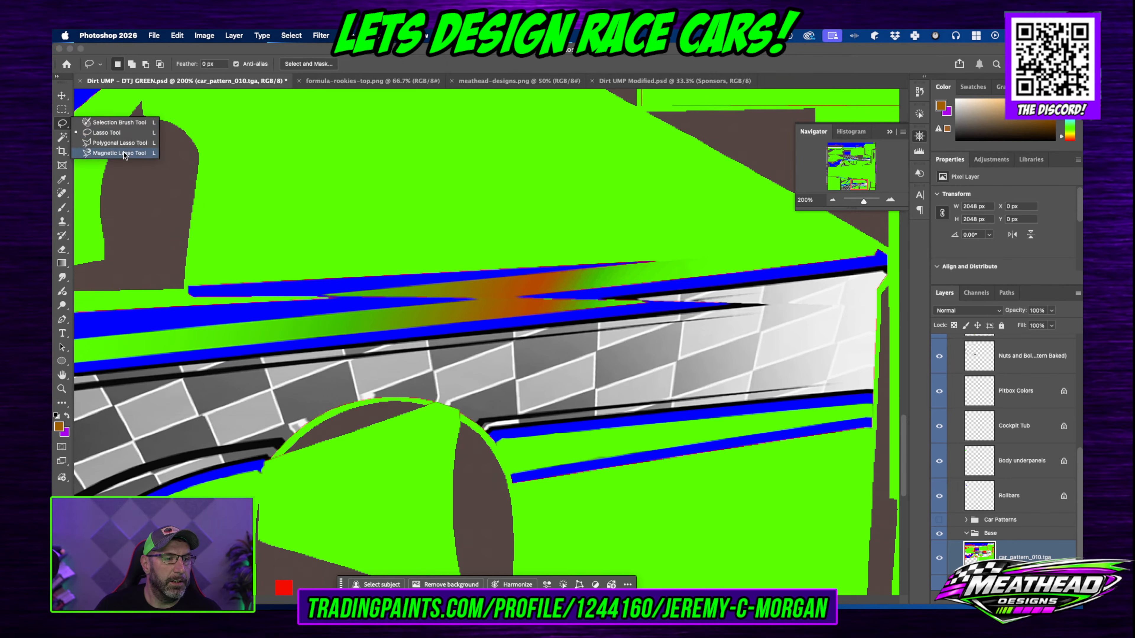
left_click(124, 153)
left_click(652, 263)
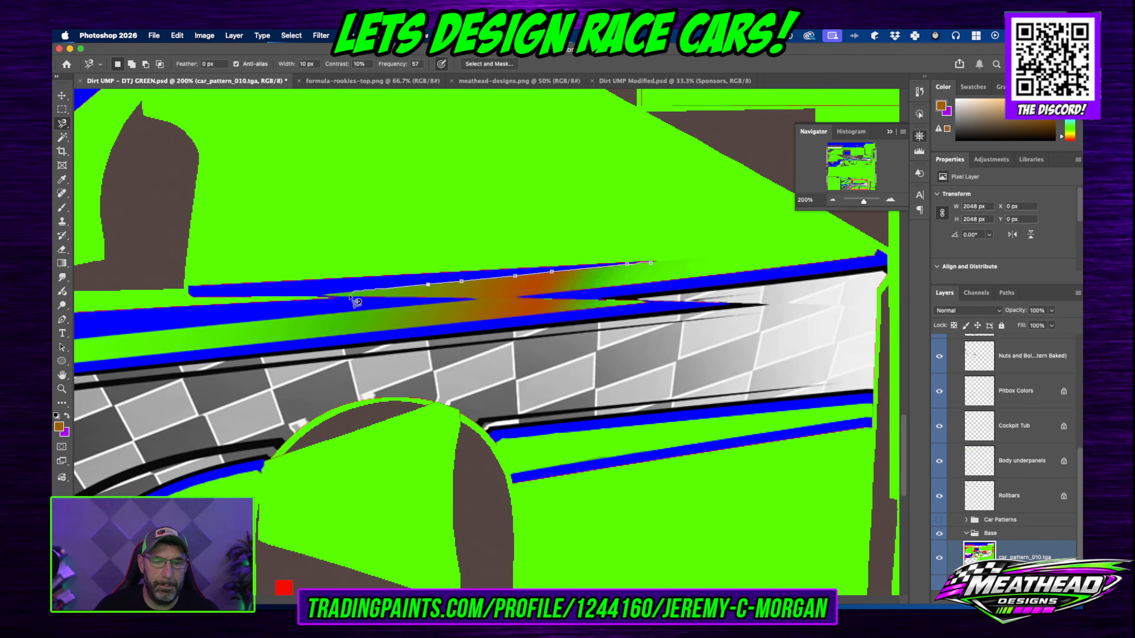
left_click(327, 295)
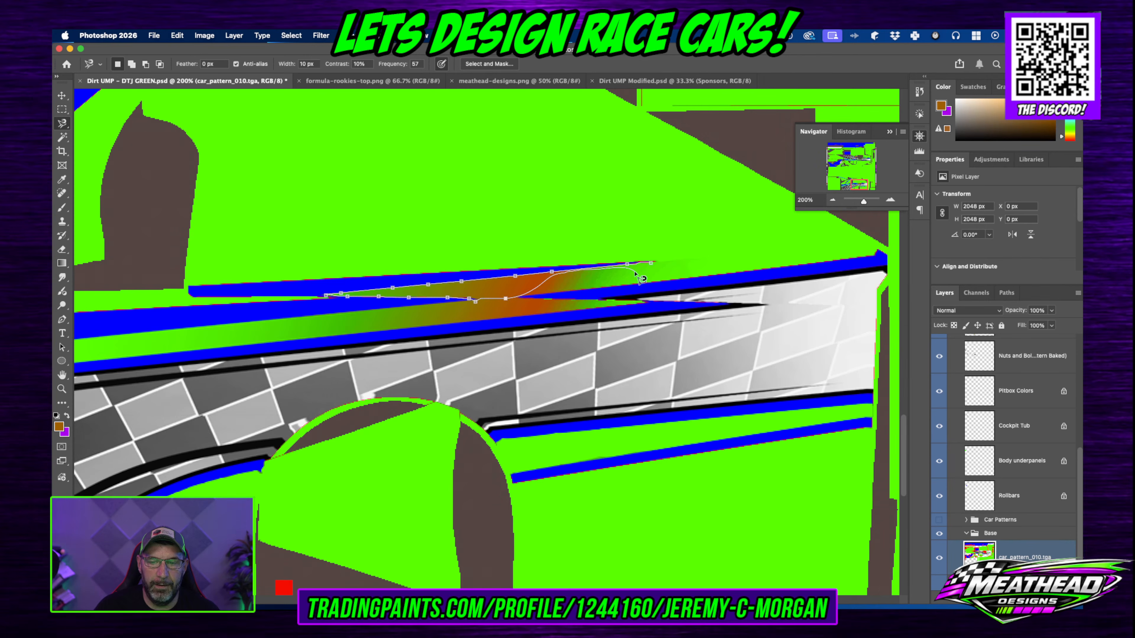
left_click(651, 275)
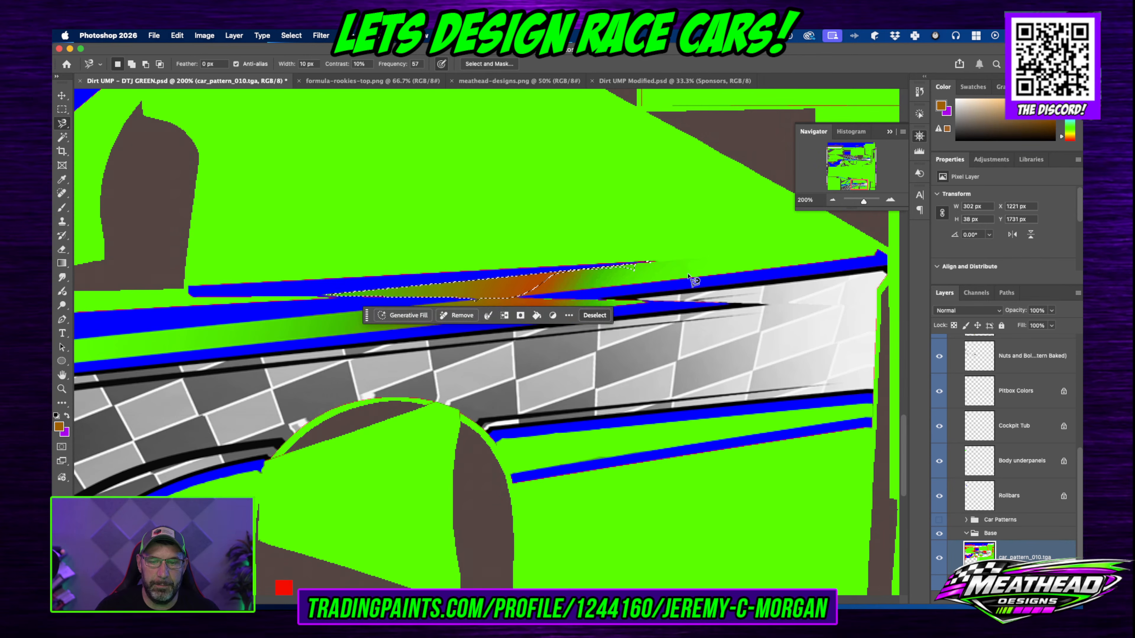
Step: Outline the rest of the upper orange wedge, including its faded green end, with the Magnetic Lasso at 400%, delete it and deselect
left_click(890, 200)
scroll(647, 361, "up", 2)
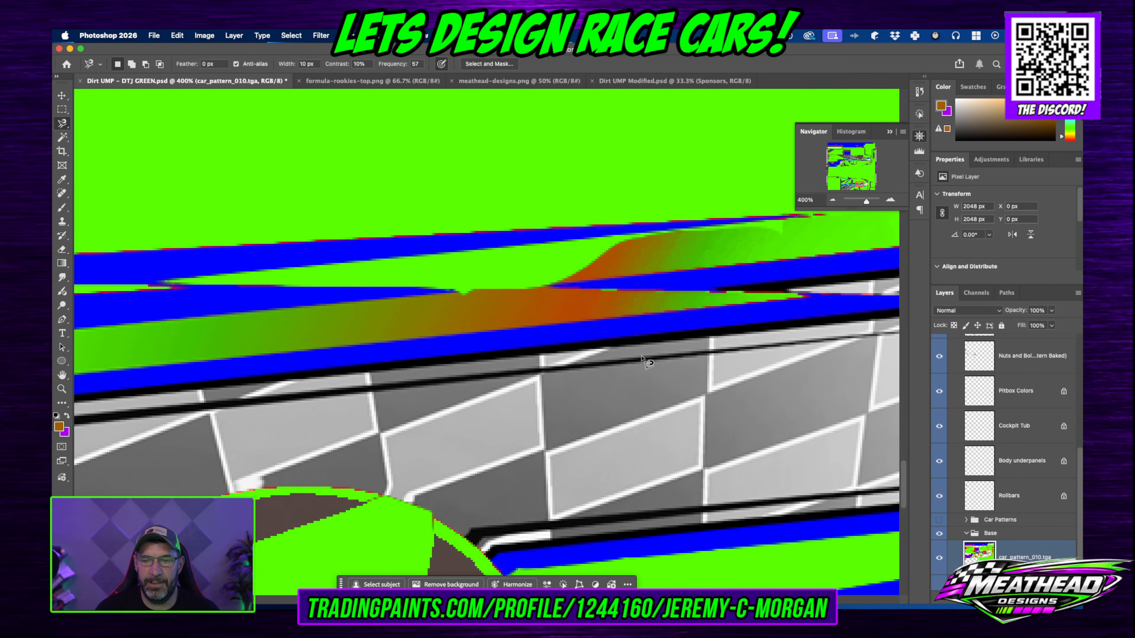
scroll(647, 361, "up", 3)
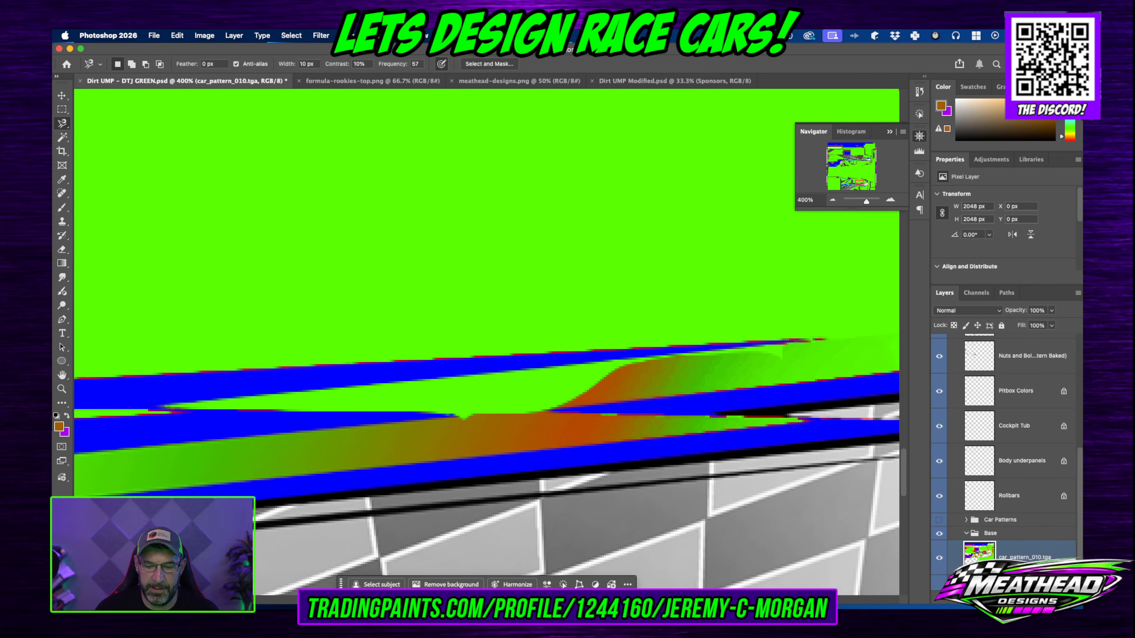
scroll(309, 412, "right", 5)
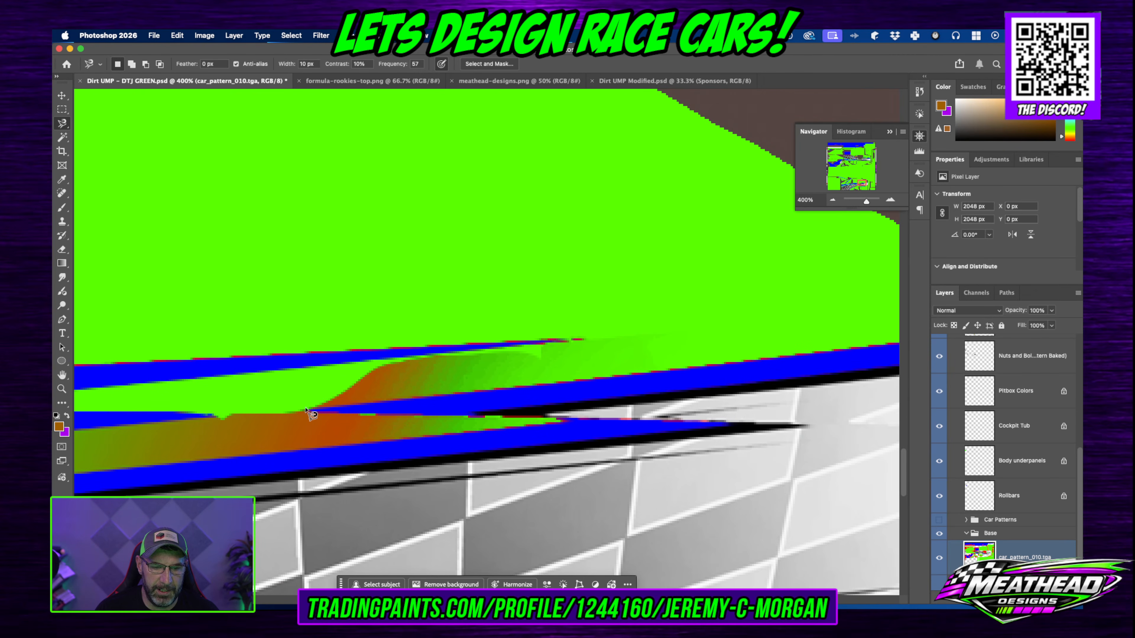
left_click(308, 410)
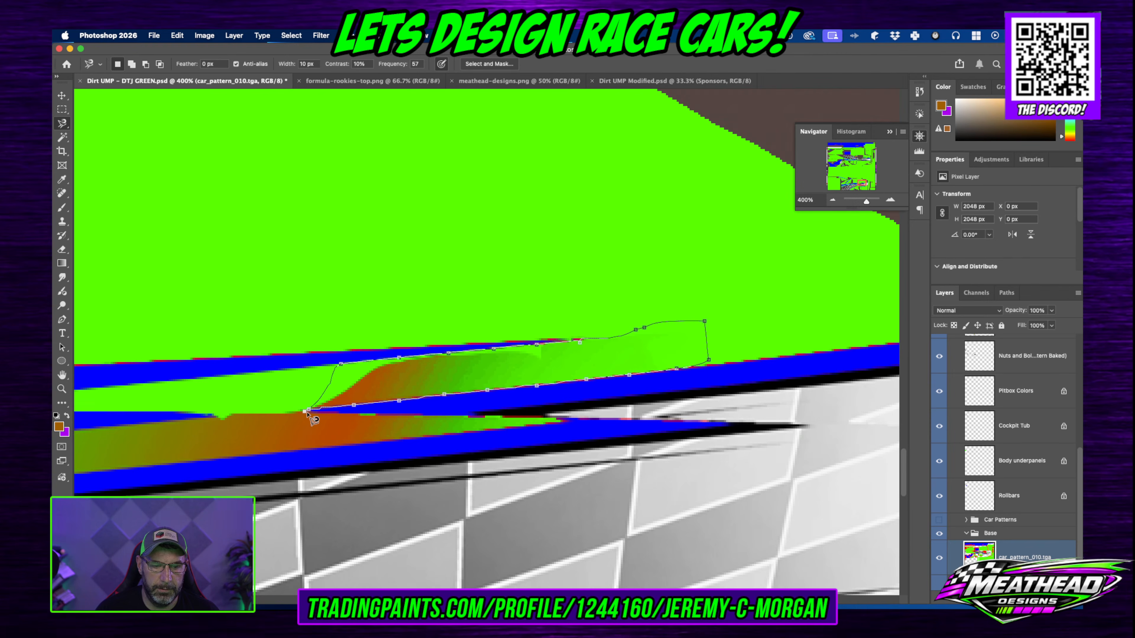
left_click(315, 418)
key("Delete")
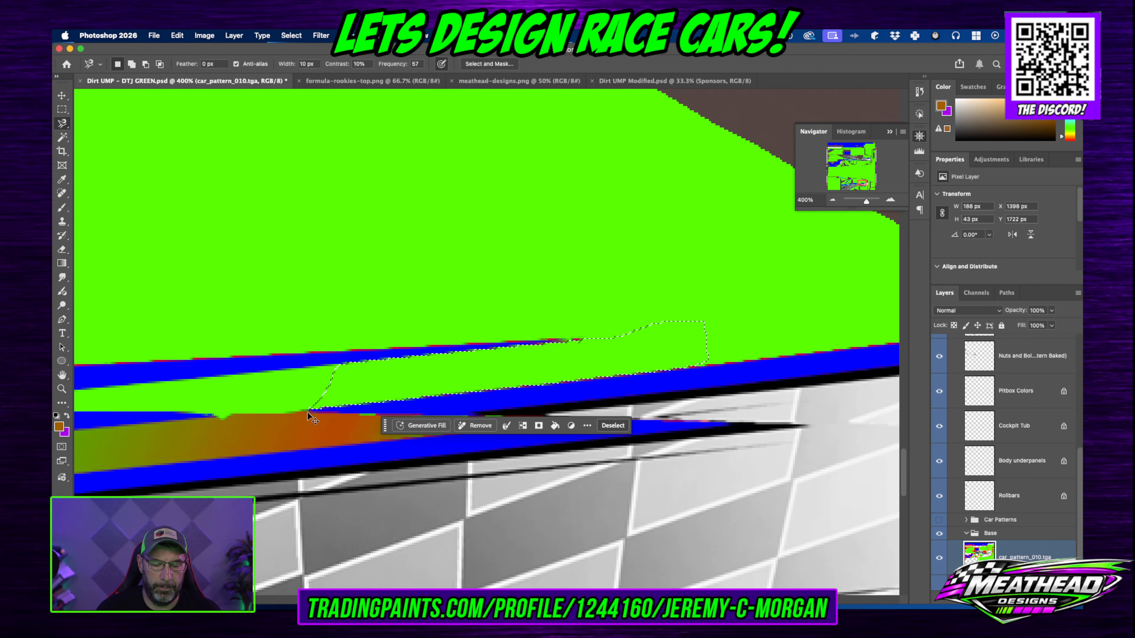
key("super+d")
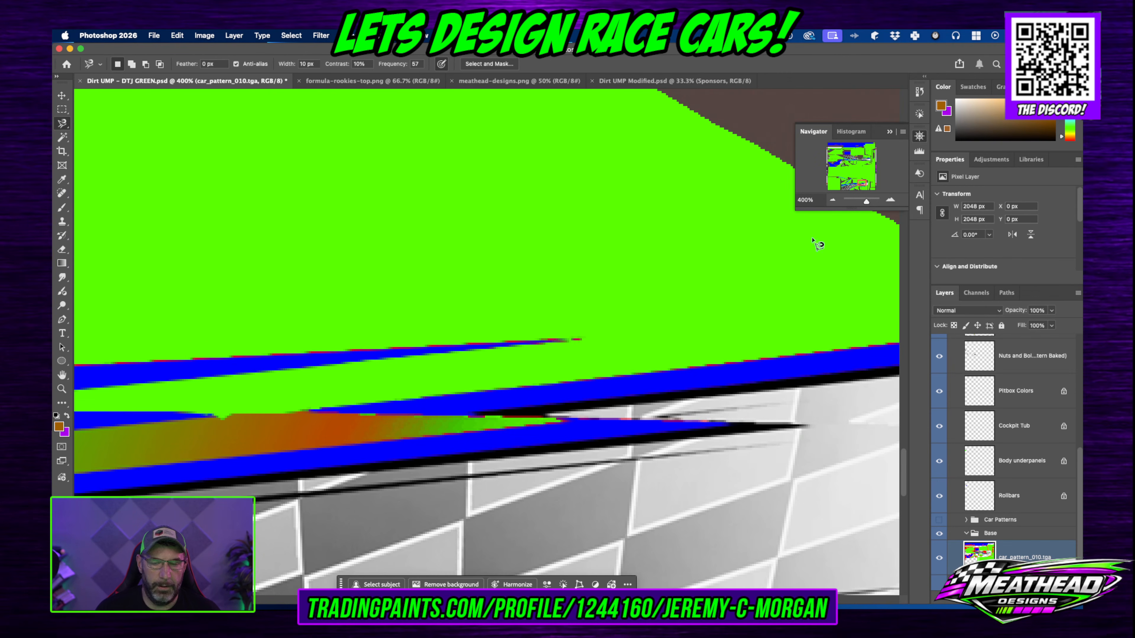
Step: Outline the remaining orange gradient and its faded green end between the blue stripes with the Magnetic Lasso at 200%, delete it and deselect
left_click(832, 199)
left_click(833, 200)
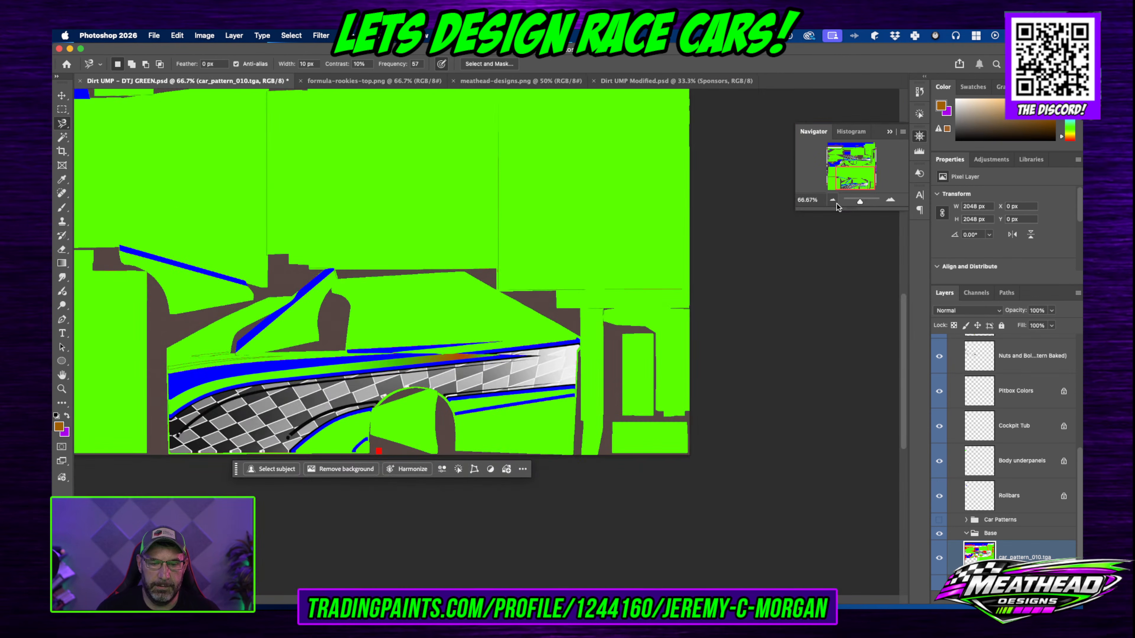
left_click(892, 200)
left_click(891, 200)
left_click(892, 201)
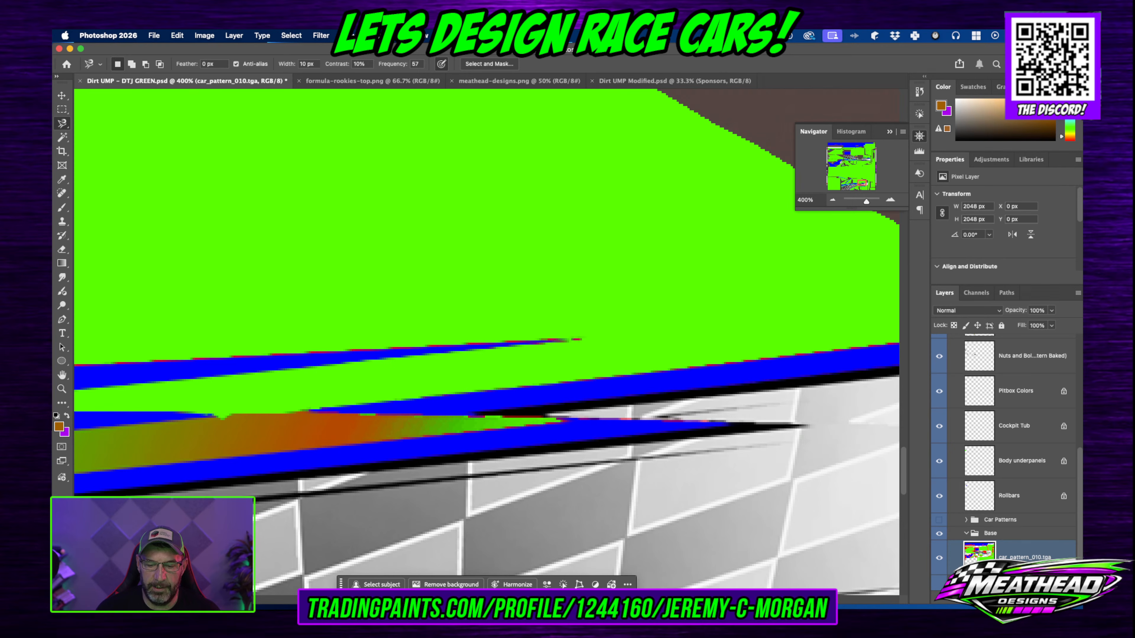
scroll(690, 405, "left", 10)
left_click(832, 200)
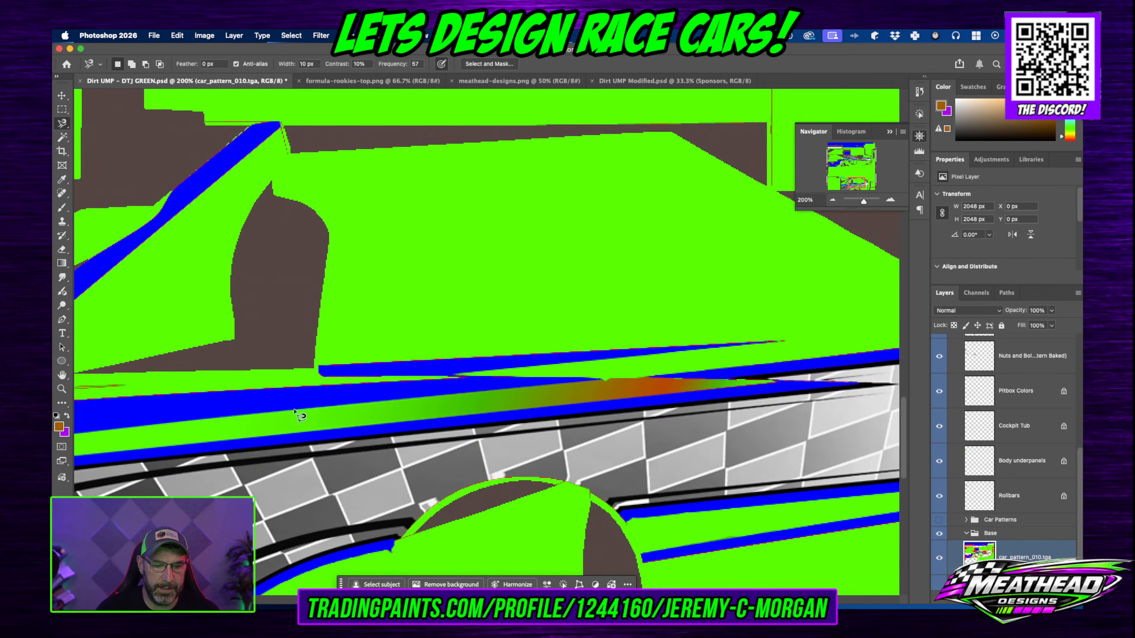
left_click(293, 412)
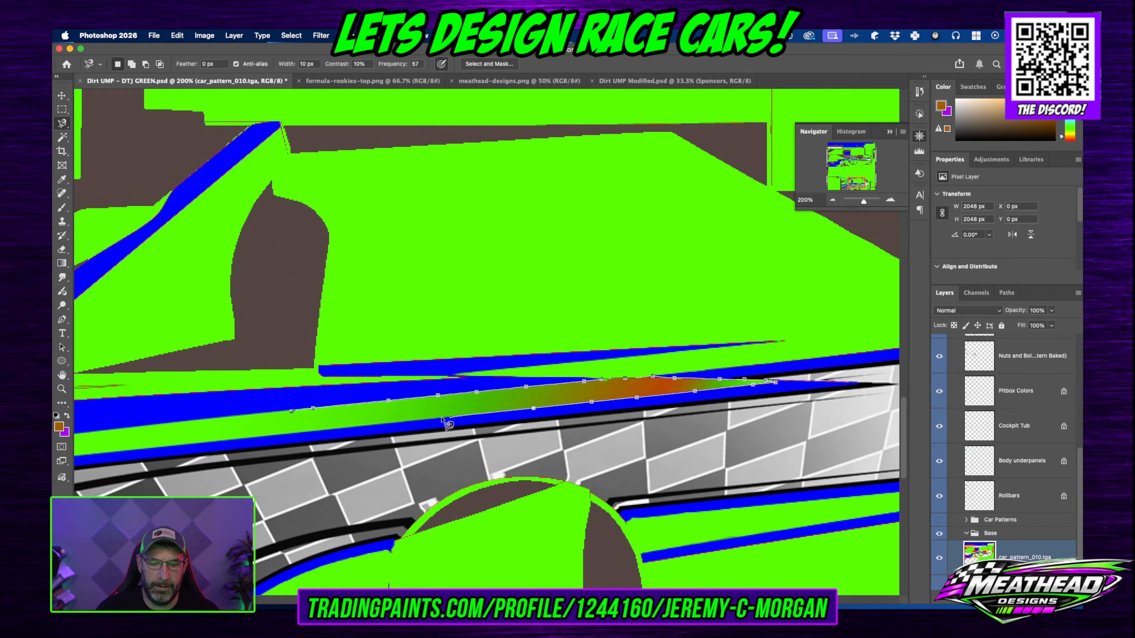
left_click(257, 428)
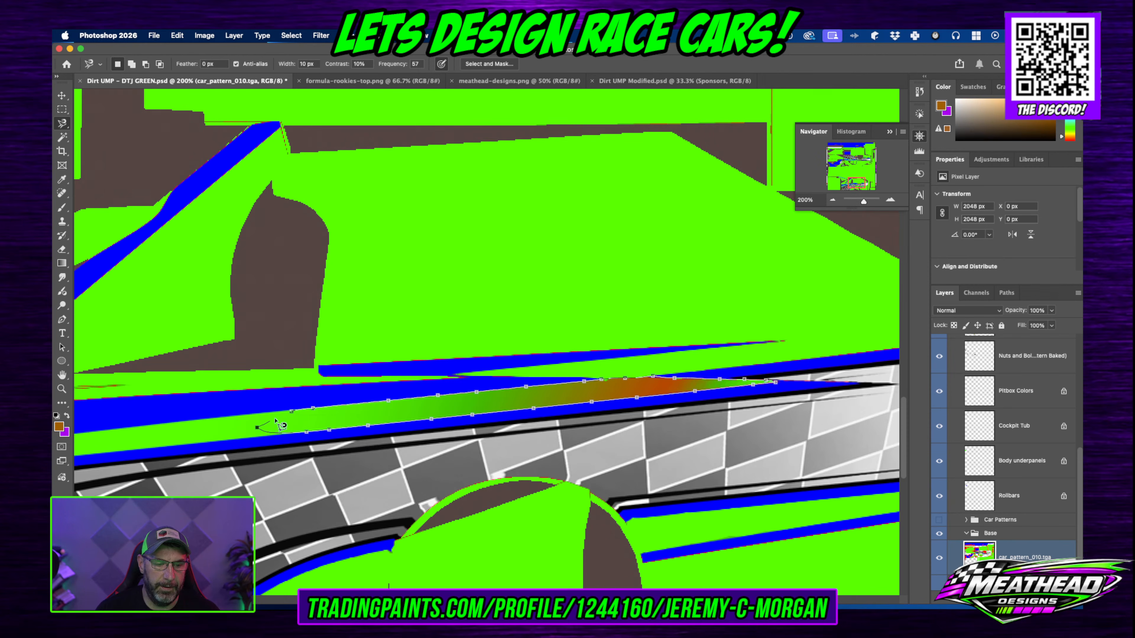
double_click(326, 434)
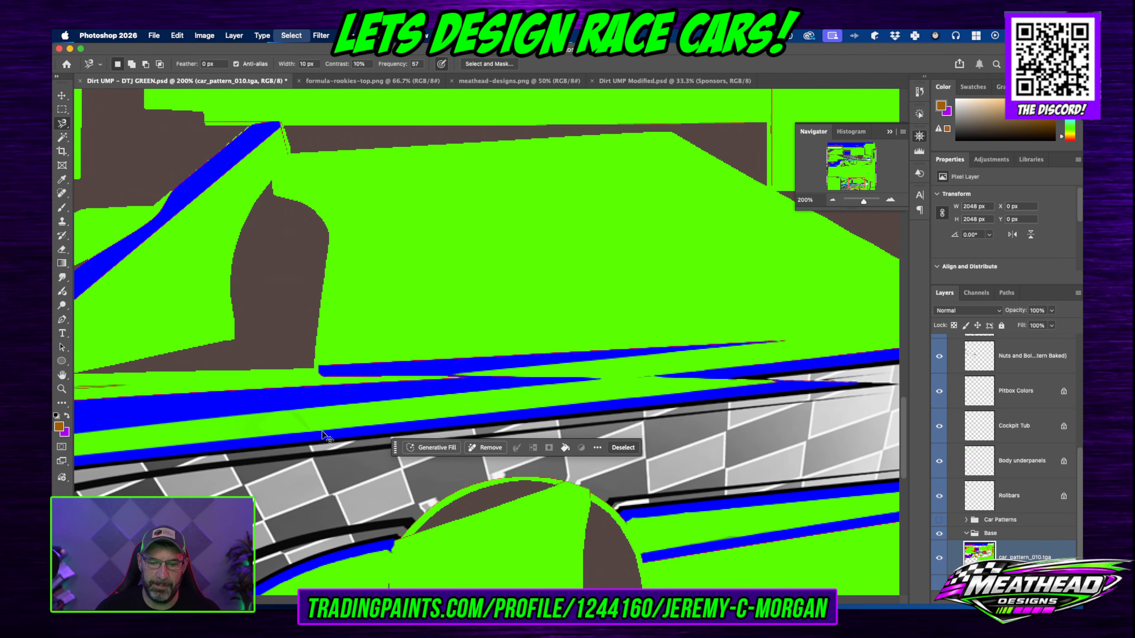
key("super+d")
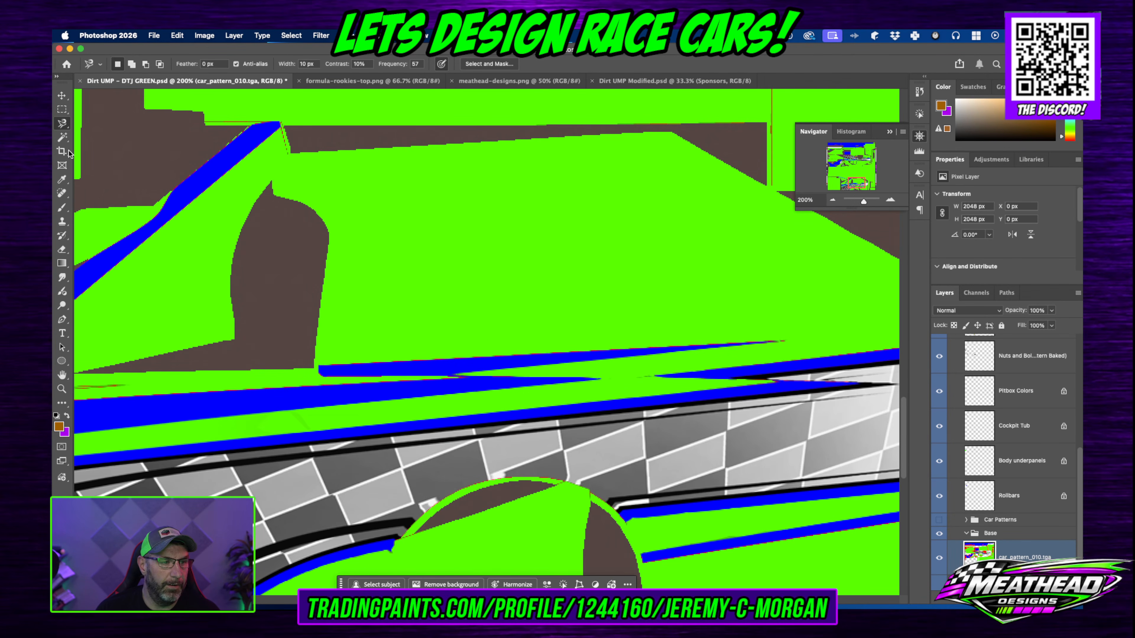
Step: Loop the gap between the facing blue stripe tips above the checkered band with the regular Lasso, clear its leftover pixels and deselect
right_click(62, 123)
left_click(105, 125)
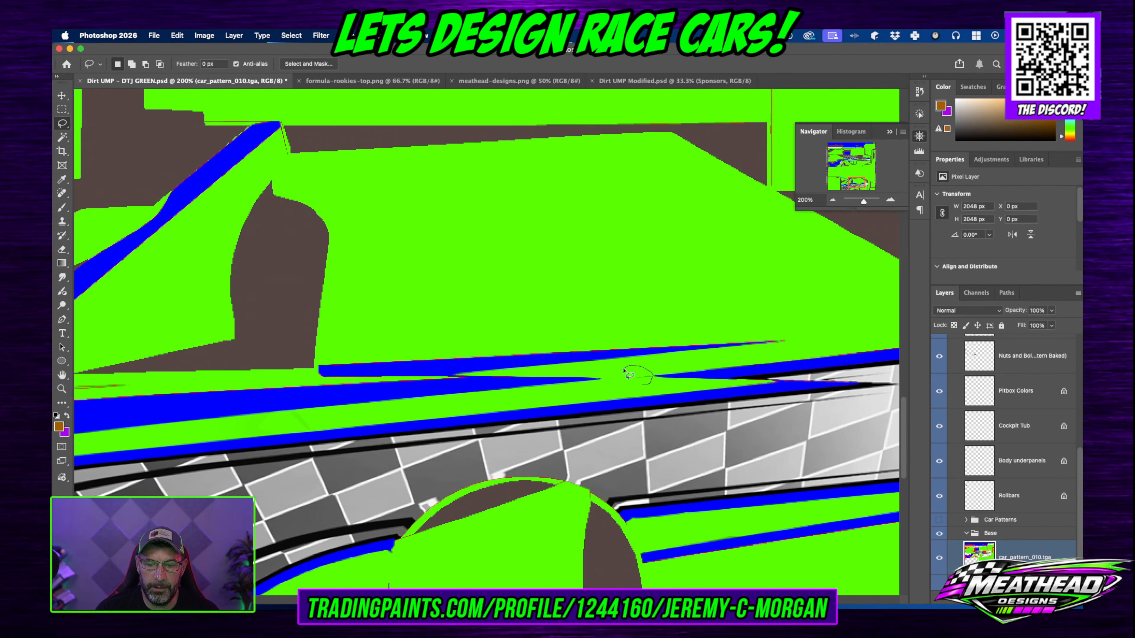
left_click_drag(604, 383, 609, 388)
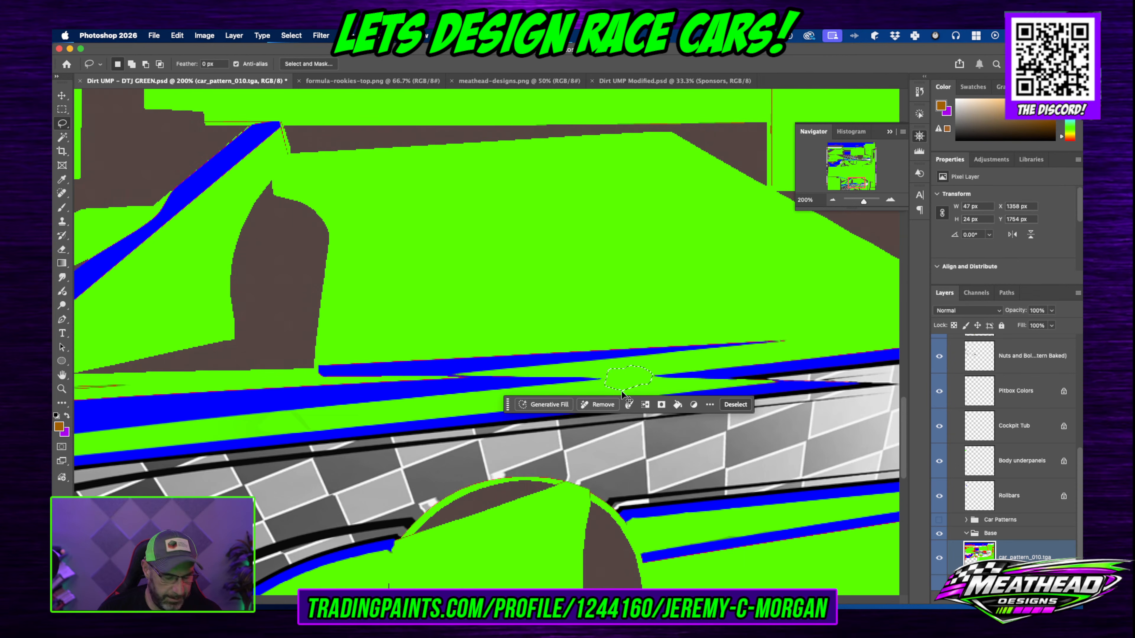
key("super+d")
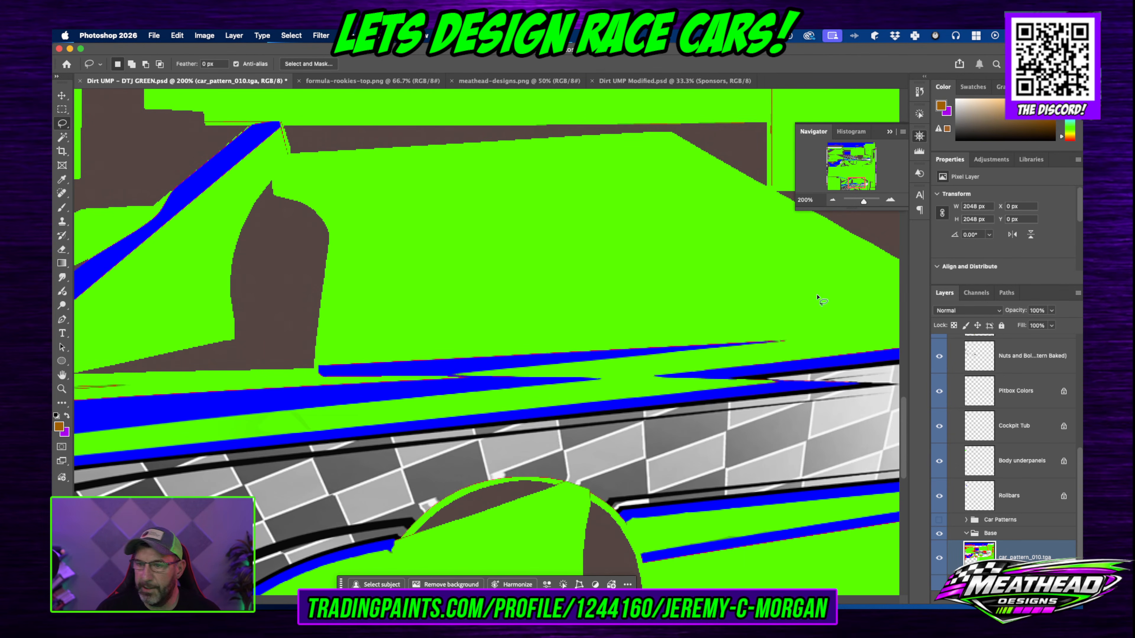
Step: Lasso the faint leftover patch in the green band between the two long blue stripes at 300%, clear it and deselect
left_click(831, 201)
left_click(832, 200)
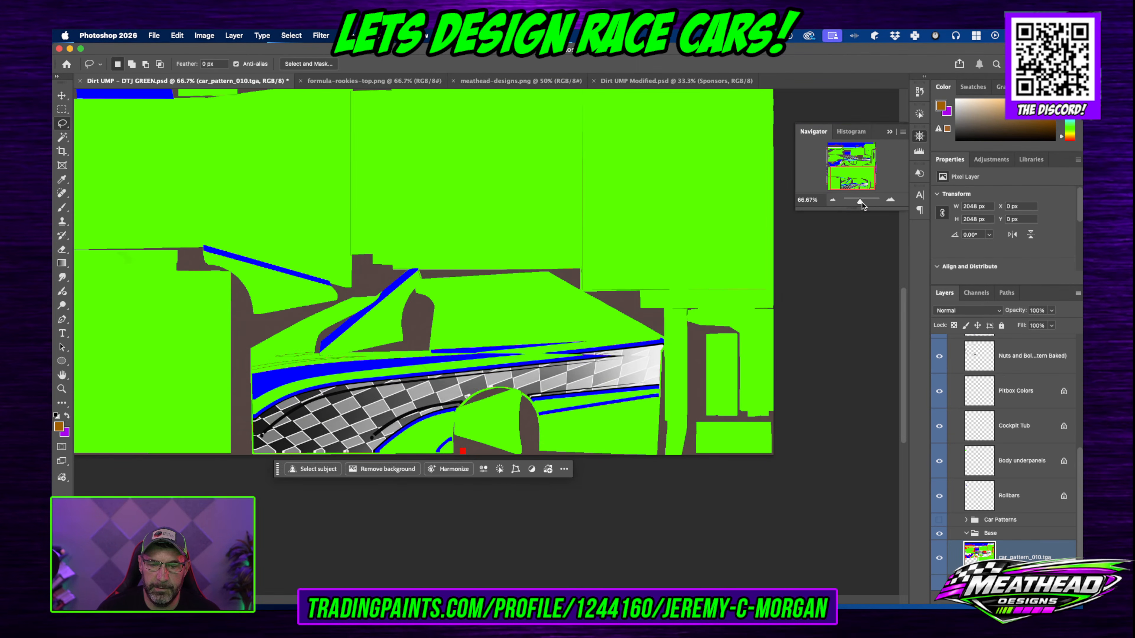
left_click(892, 201)
left_click(892, 202)
left_click(892, 201)
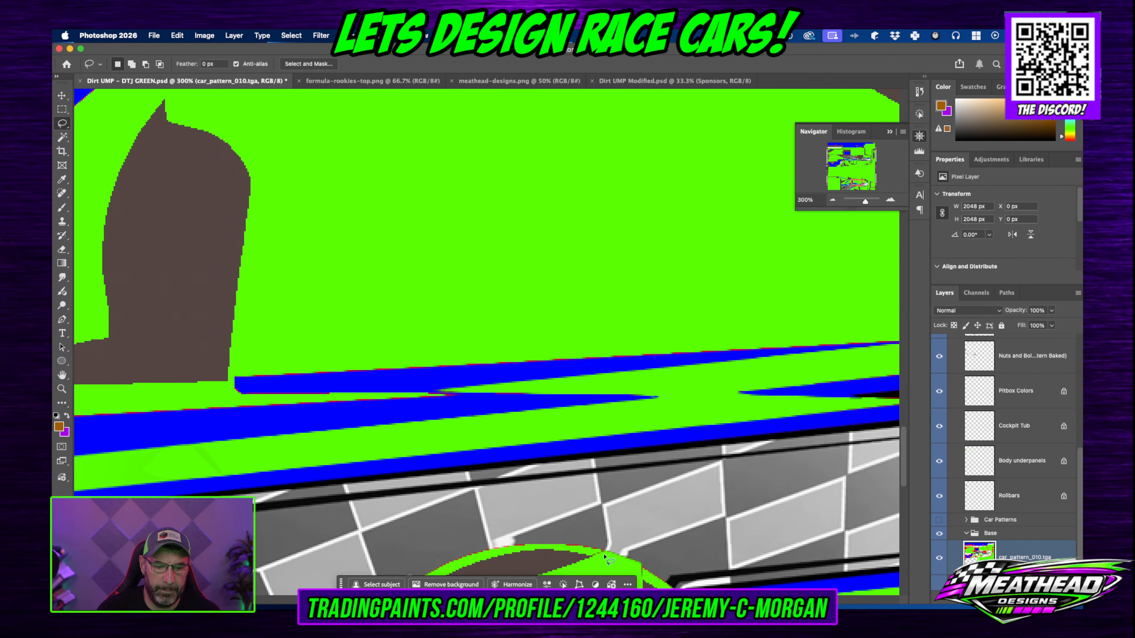
scroll(589, 450, "left", 10)
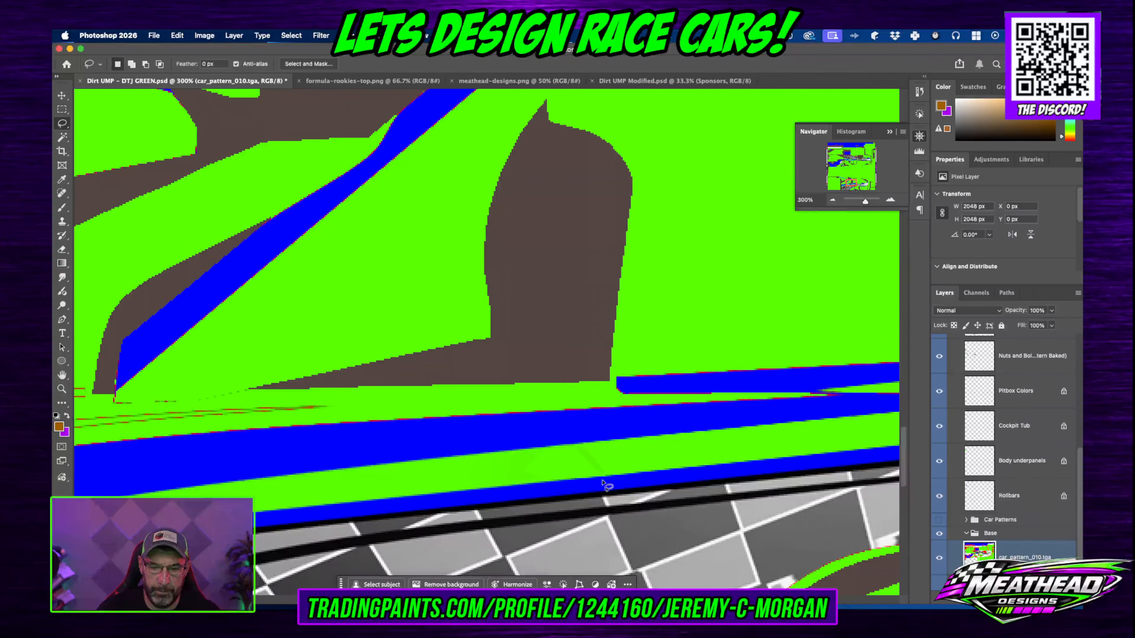
mouse_move(589, 451)
left_mouse_down()
mouse_move(462, 471)
mouse_move(489, 486)
mouse_move(614, 473)
left_mouse_up()
key("super+d")
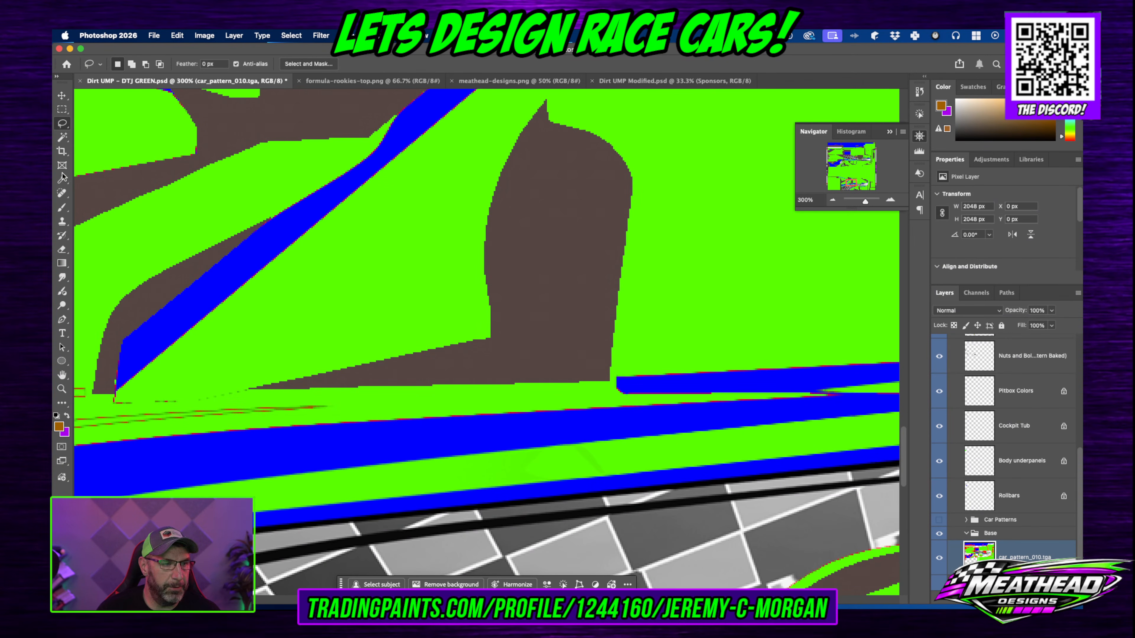
Step: Select the remaining off-shade sliver and the front part of that green band with the Magic Wand, delete both and deselect
left_click(63, 139)
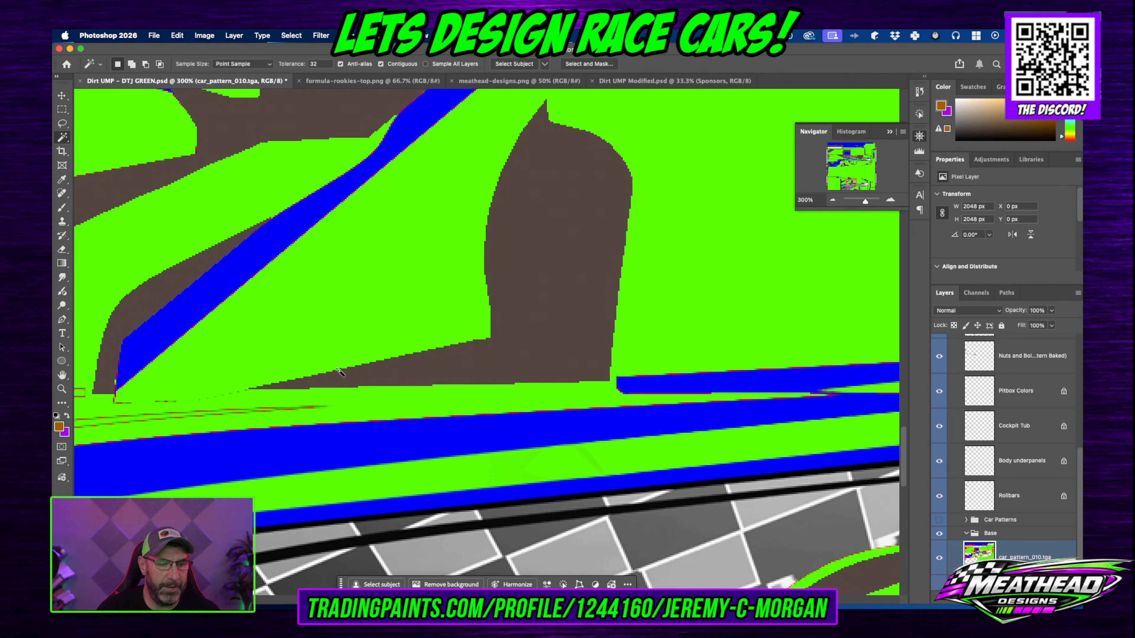
left_click(600, 463)
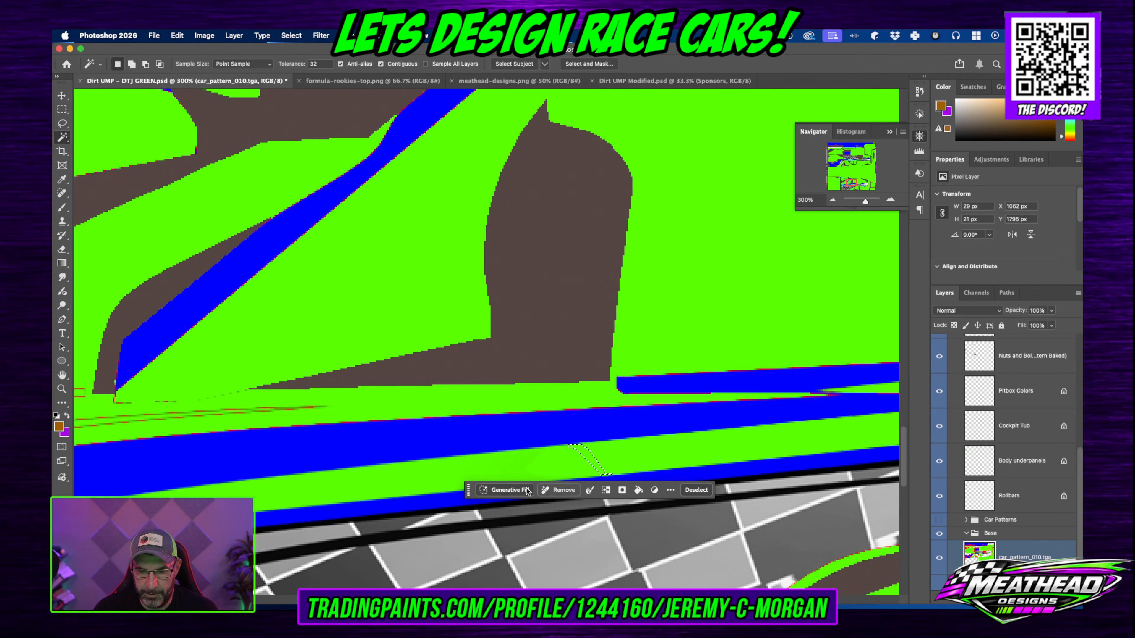
left_click(509, 471)
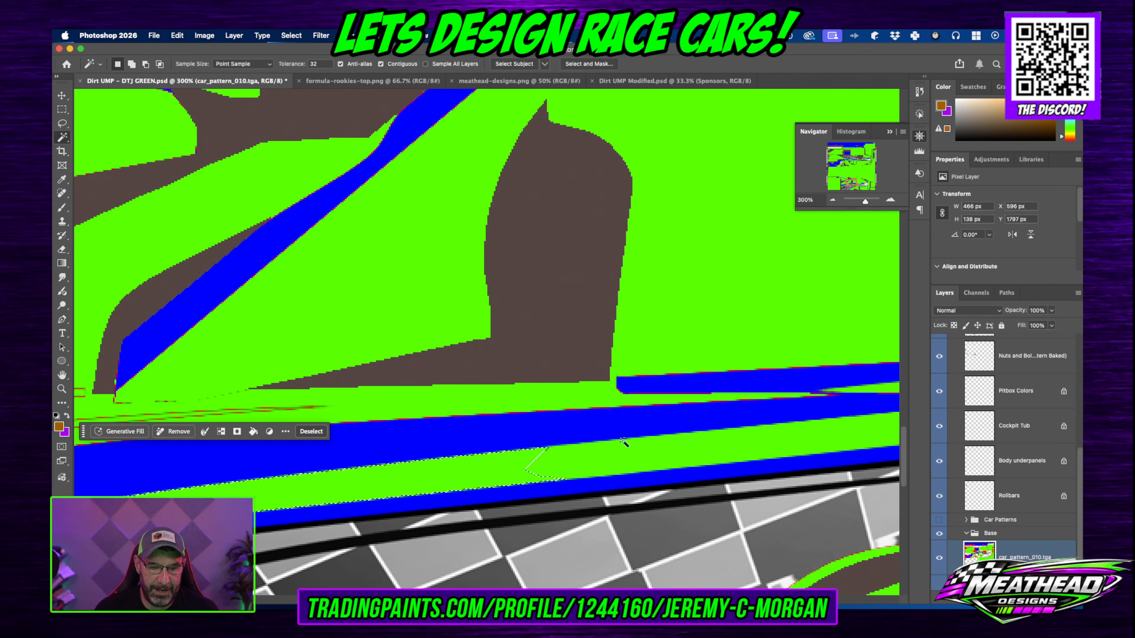
key("super+d")
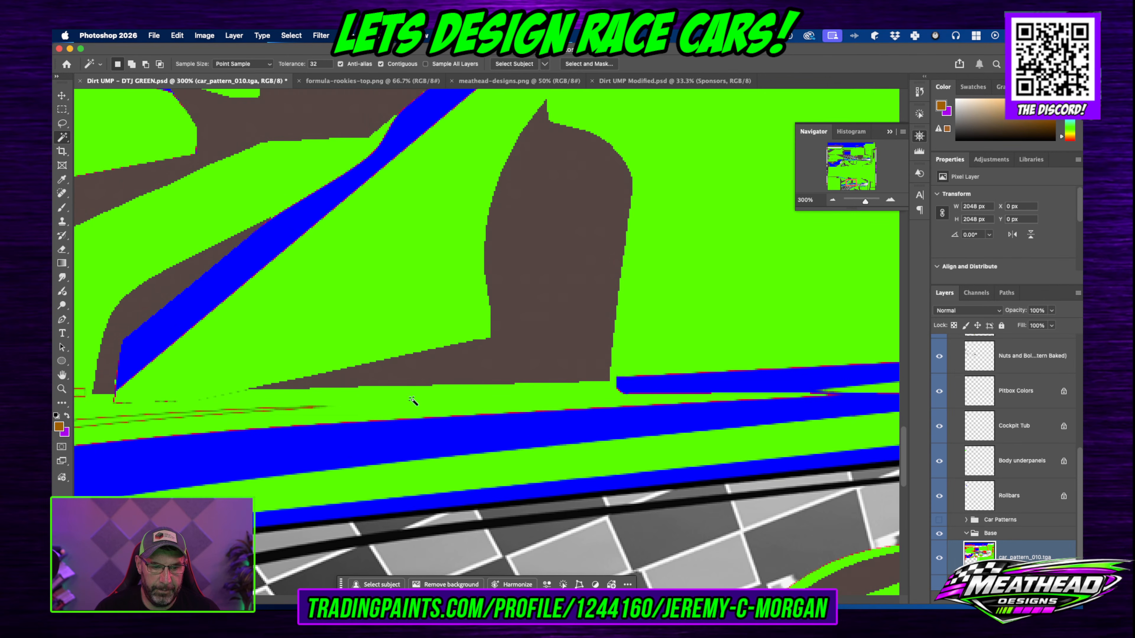
Step: Lasso the thin red outline remnants above the wide blue stripe at the panel's front end at 200%, delete them and deselect
left_click(834, 200)
left_click(834, 200)
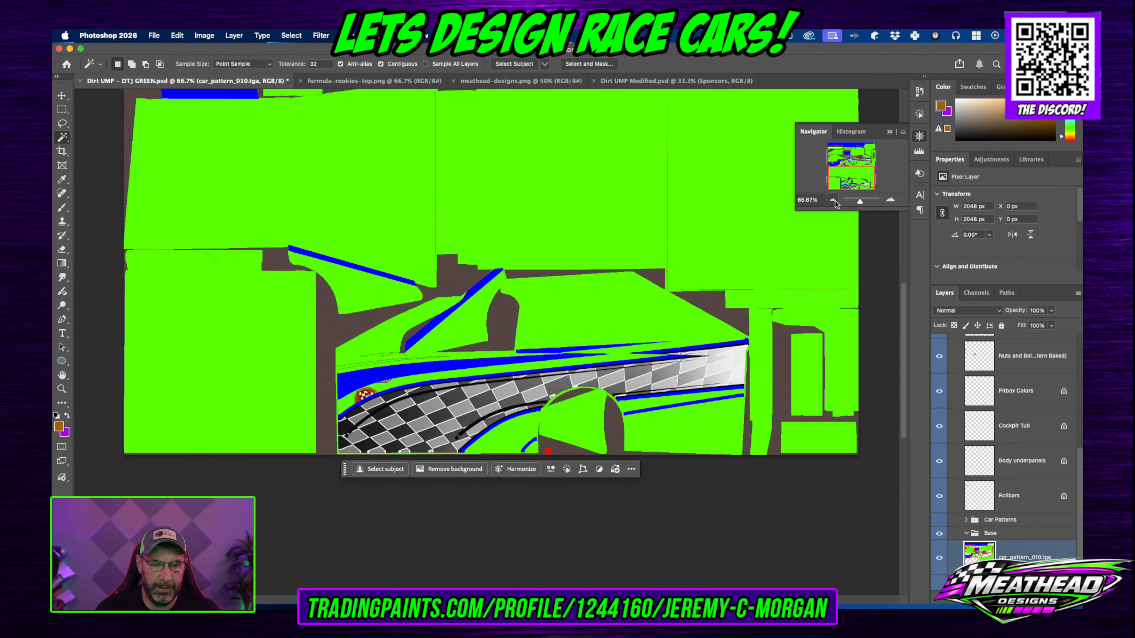
left_click(890, 201)
left_click(890, 201)
scroll(486, 342, "left", 10)
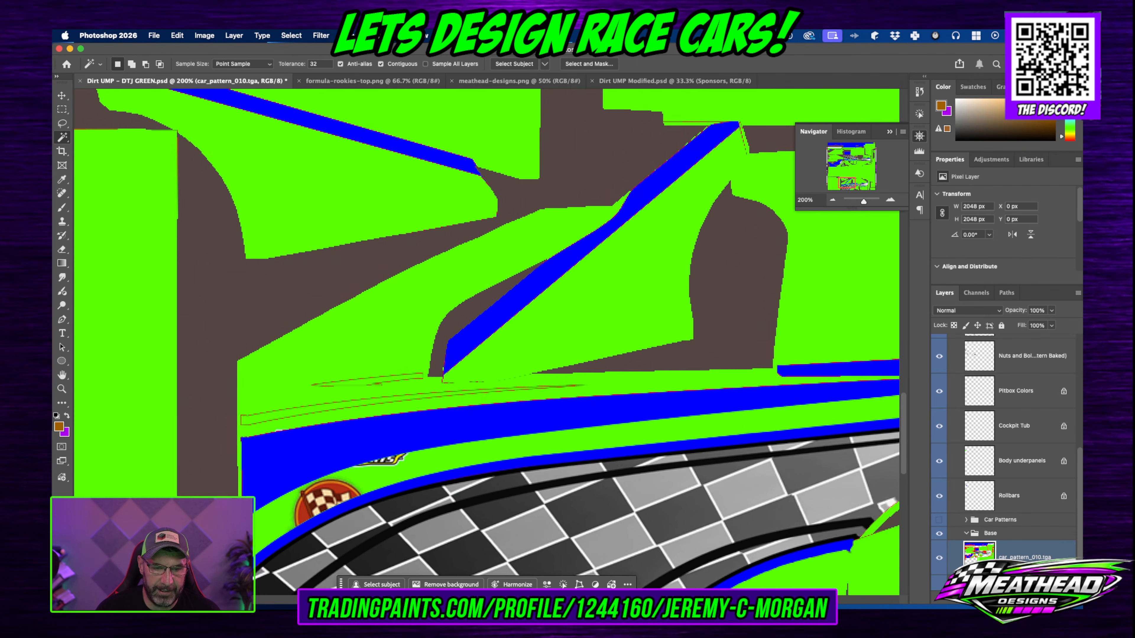
left_click(63, 124)
mouse_move(367, 371)
left_mouse_down()
mouse_move(295, 392)
mouse_move(270, 429)
mouse_move(614, 397)
mouse_move(636, 385)
mouse_move(537, 381)
left_mouse_up()
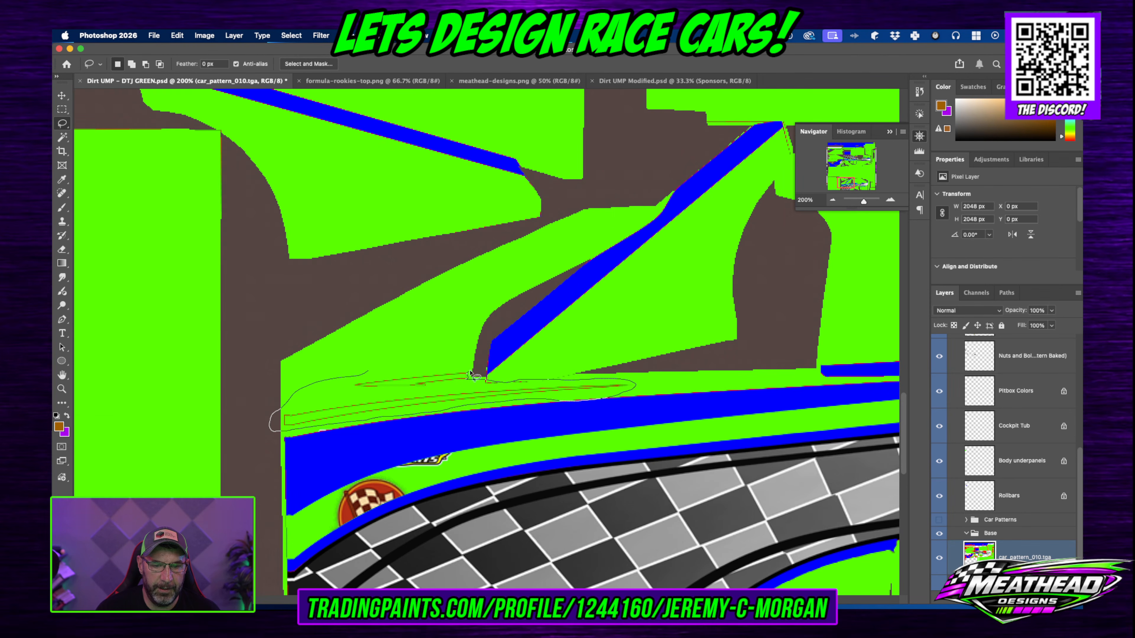
left_click_drag(469, 373, 374, 358)
key("Delete")
key("super+d")
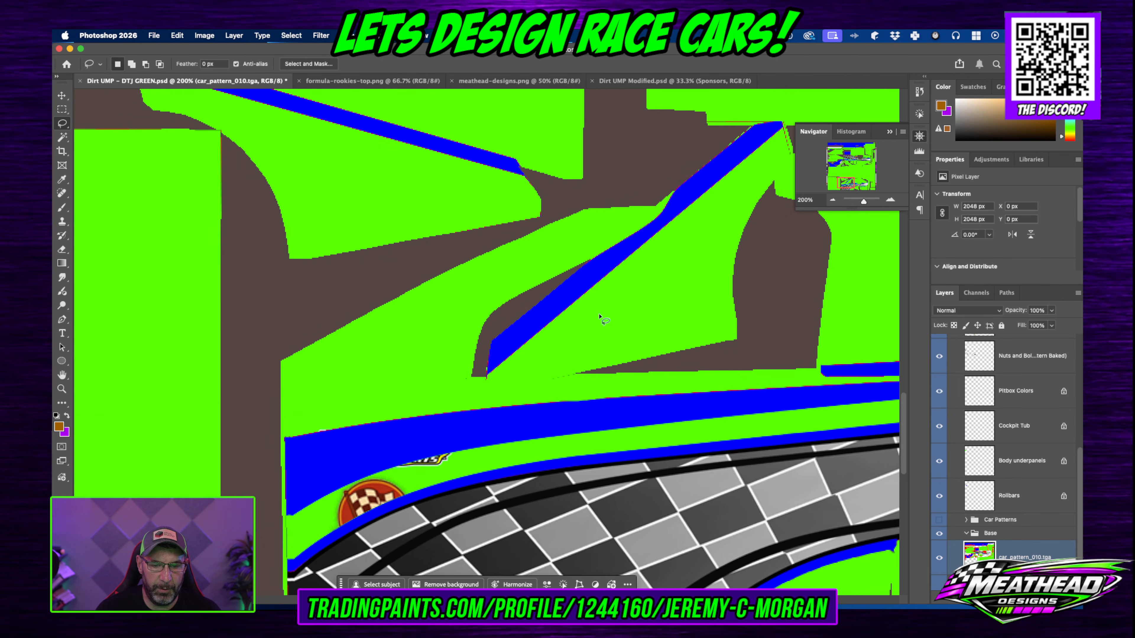
Step: Show most of the template at about 47% and move the car_pattern_010.tga layer below the Contigency Driver copy layer
left_click(839, 202)
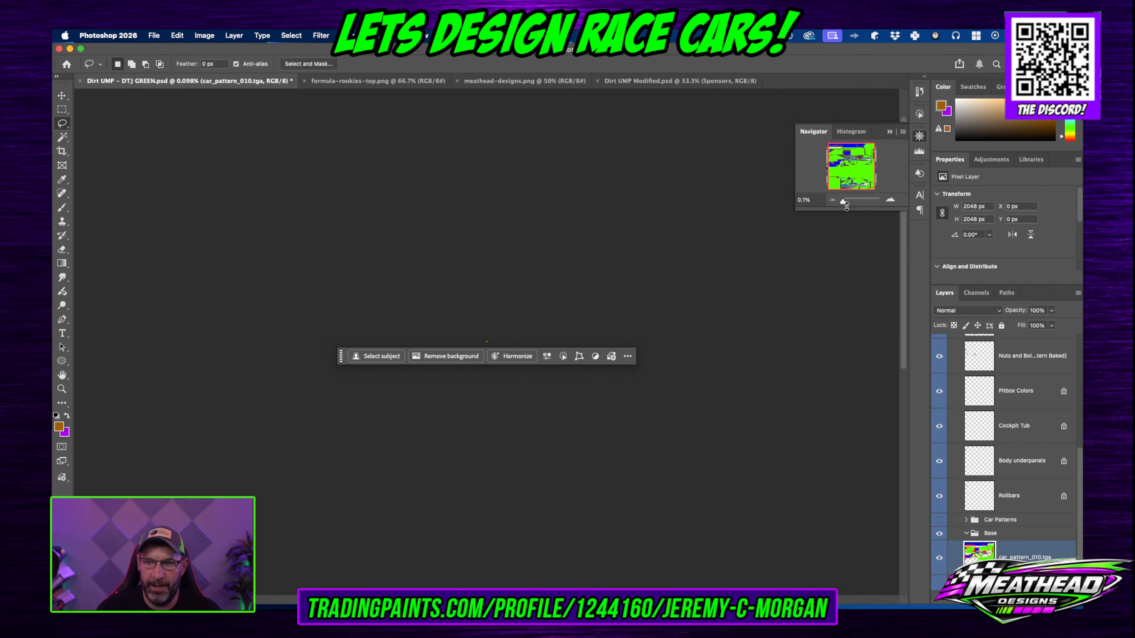
left_click_drag(844, 201, 859, 200)
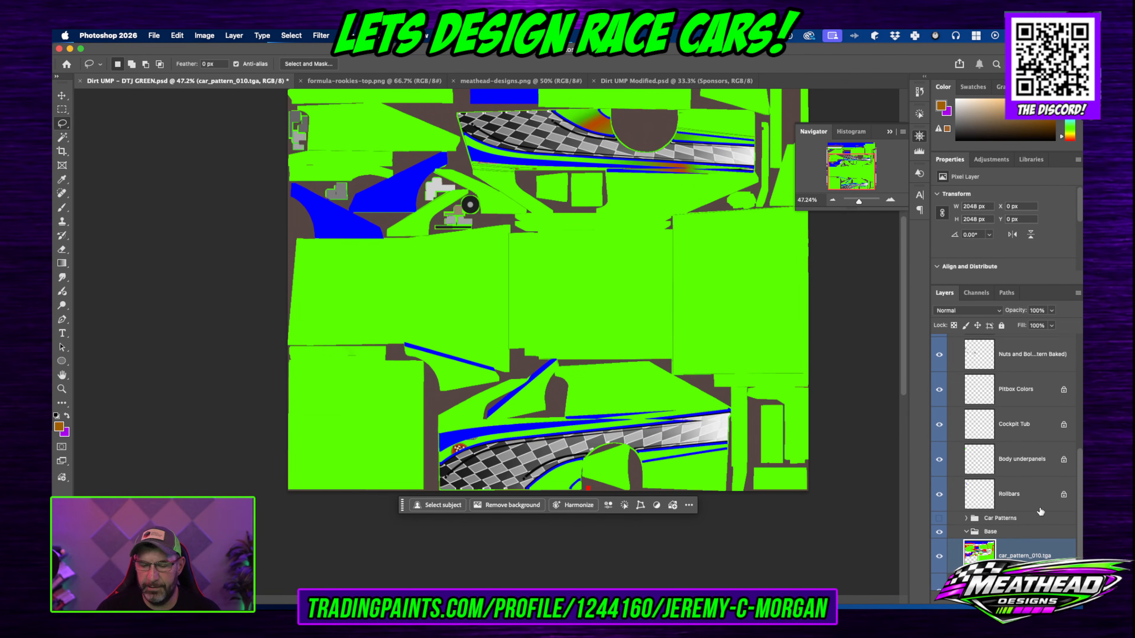
scroll(1012, 504, "down", 2)
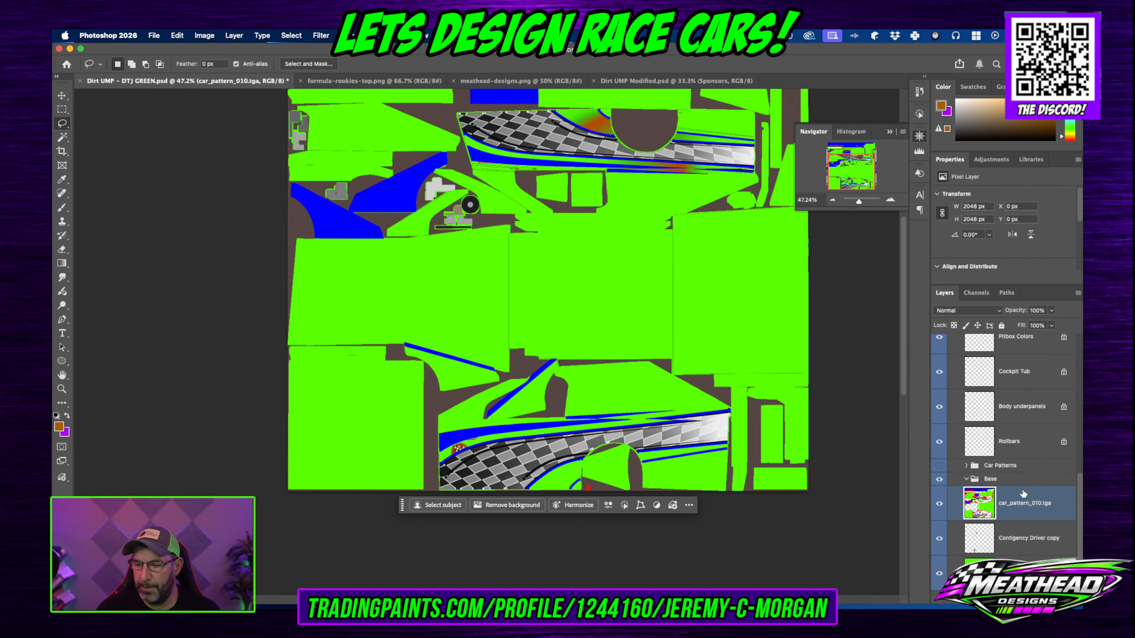
left_click_drag(1023, 492, 1019, 545)
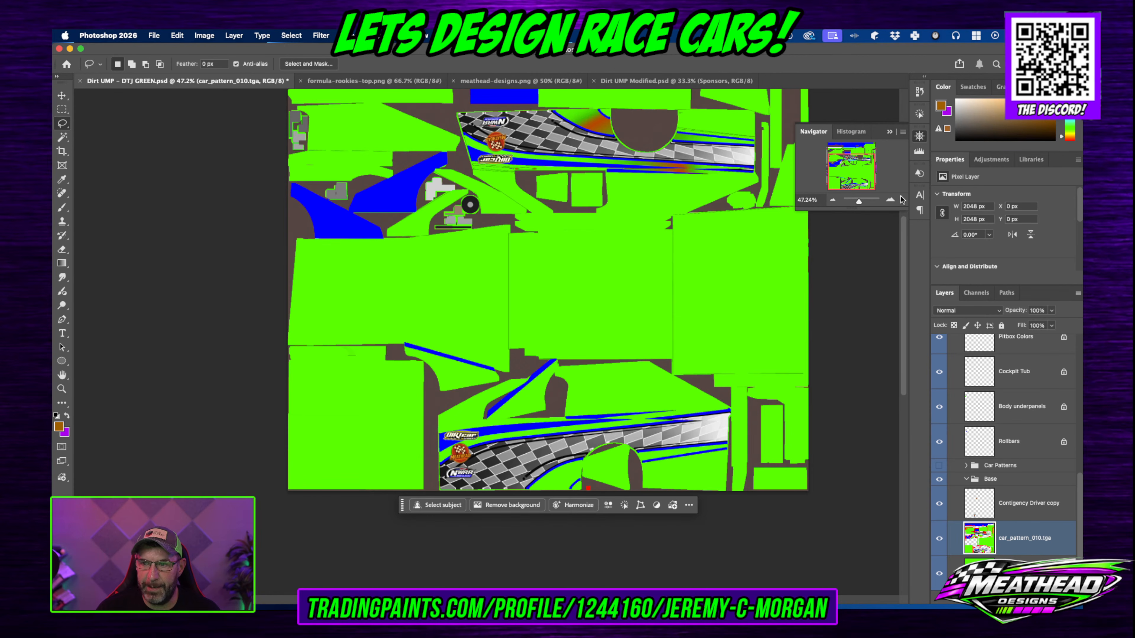
Step: Inspect the contingency logos at the front end of the lower checkered side panel at up to 200%
left_click(891, 201)
left_click(890, 201)
left_click(891, 201)
scroll(892, 212, "down", 10)
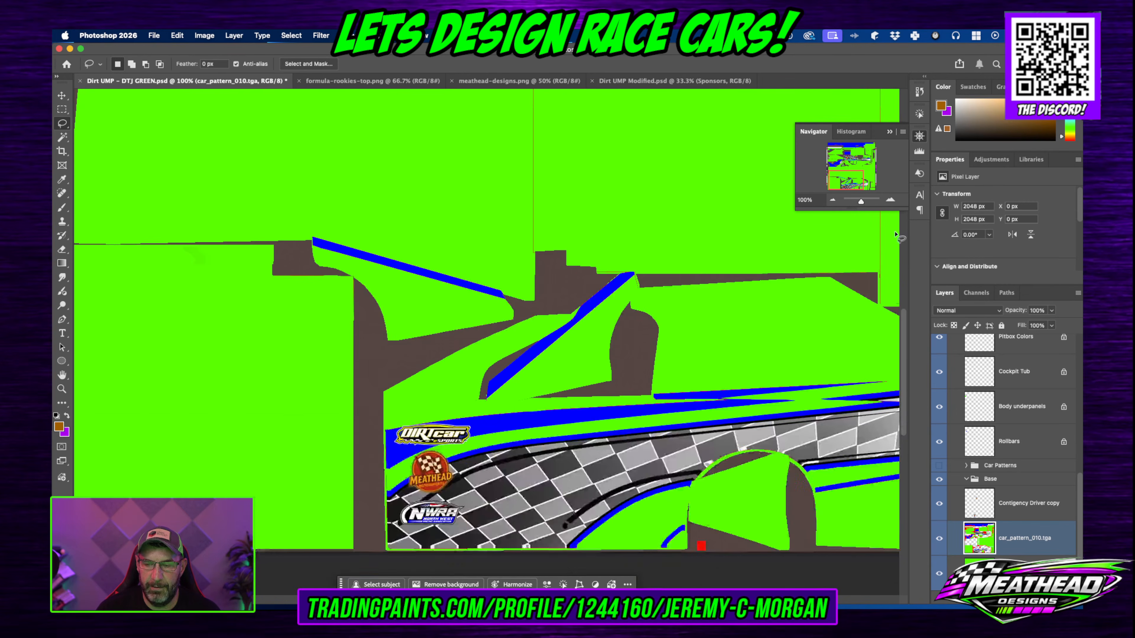
left_click(891, 200)
scroll(751, 380, "up", 5)
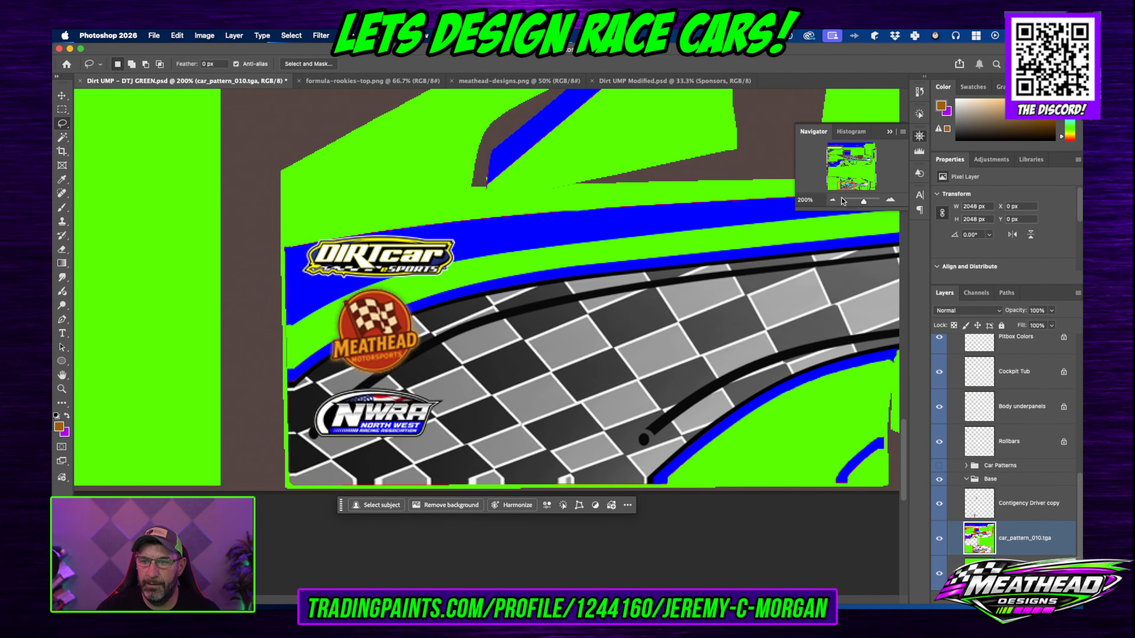
left_click(833, 201)
Step: Try to remove the black lines along the upper edge of the lower checkered band with the Magic Wand
left_click(63, 136)
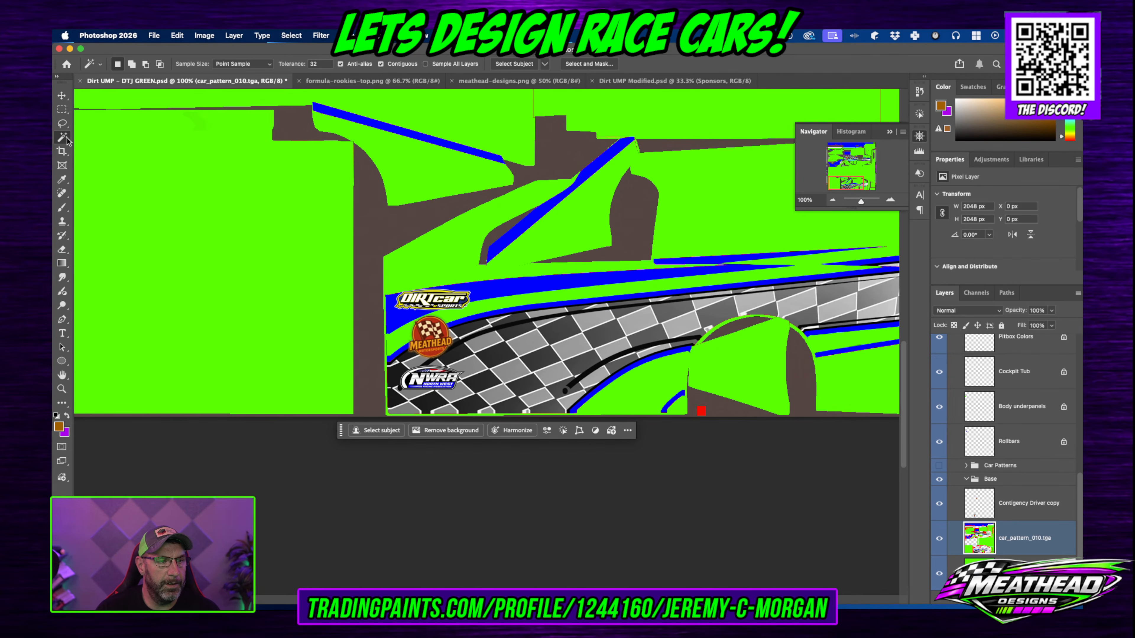
left_click(514, 327)
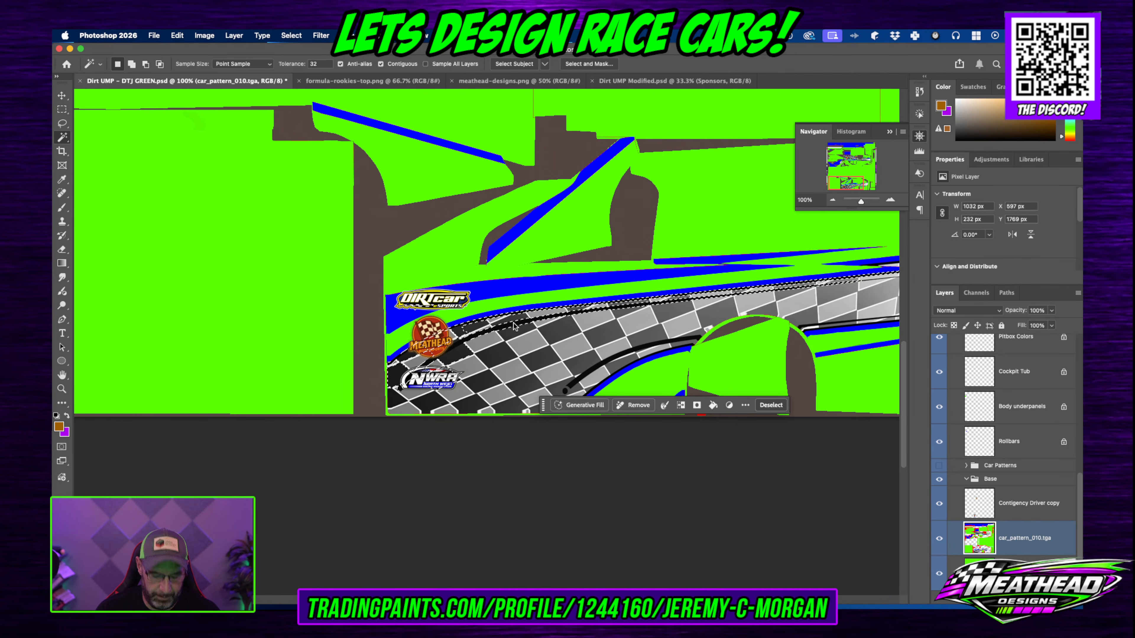
key("super+d")
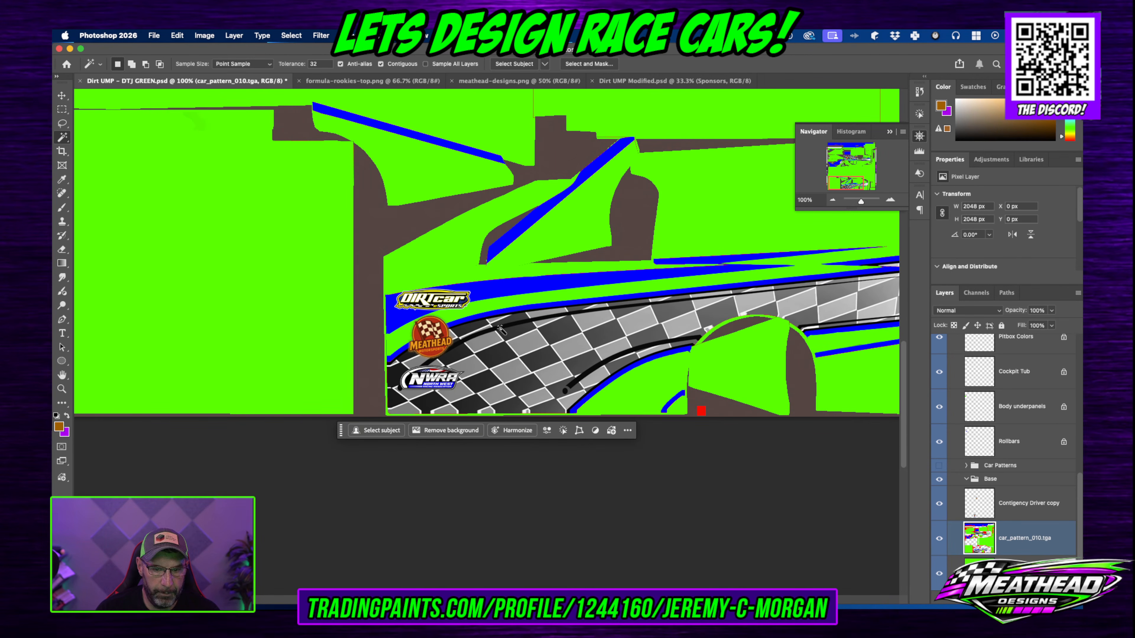
left_click(503, 329)
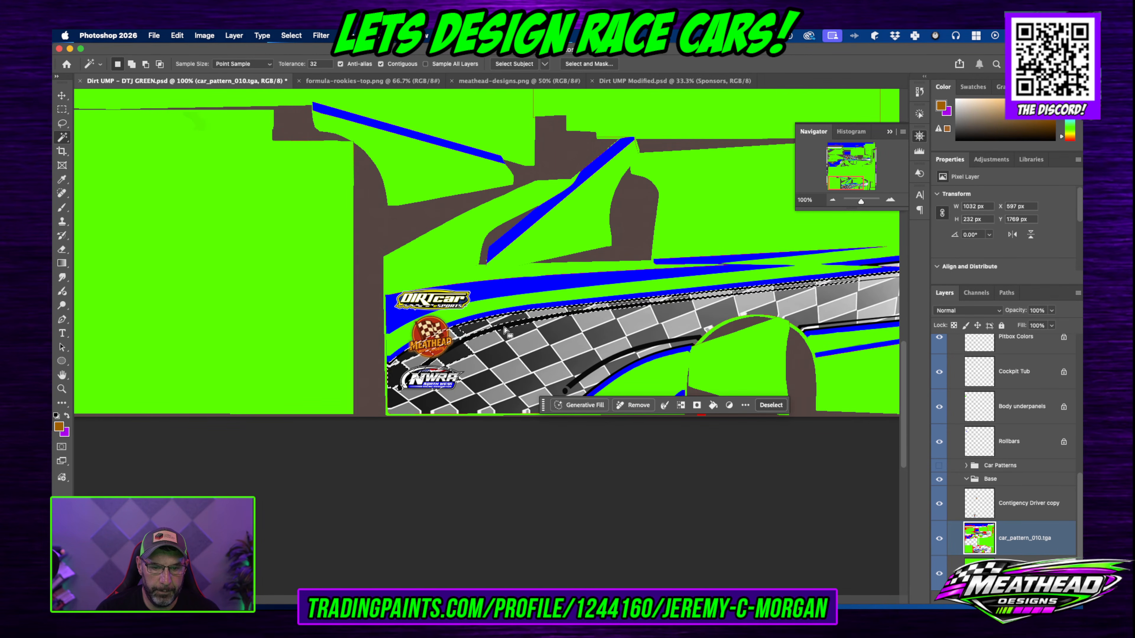
key("super+d")
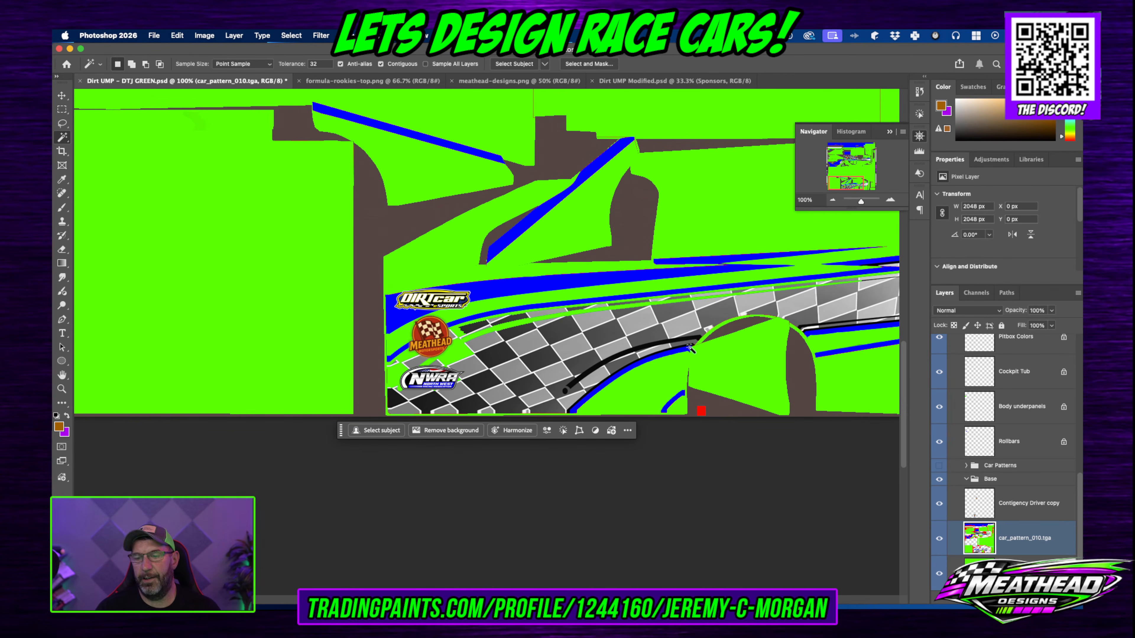
left_click(672, 337)
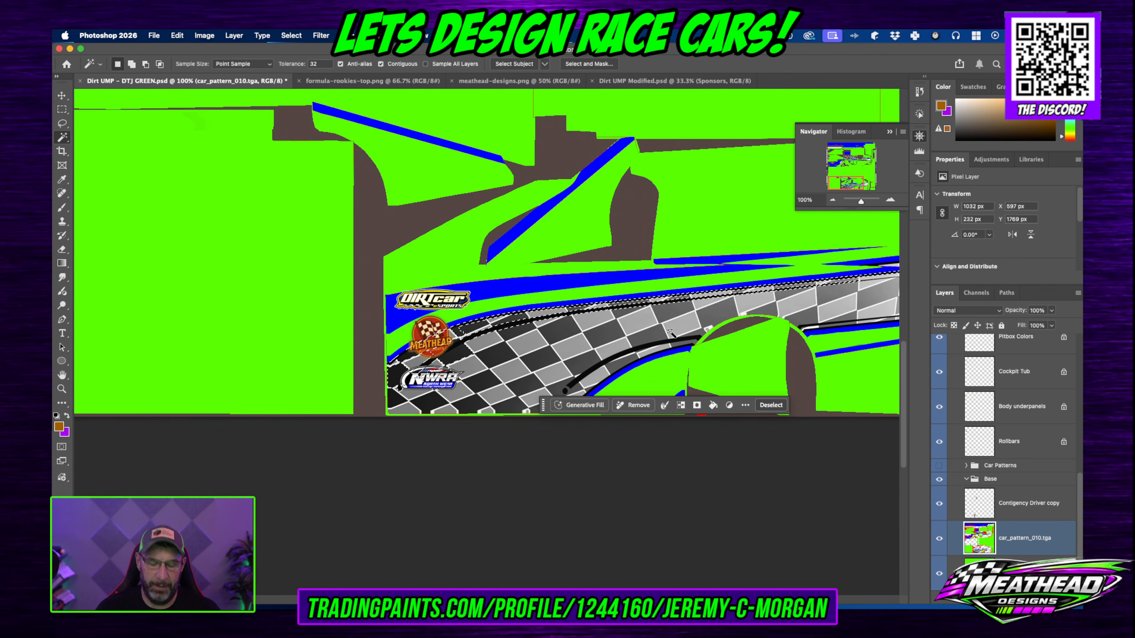
key("super+d")
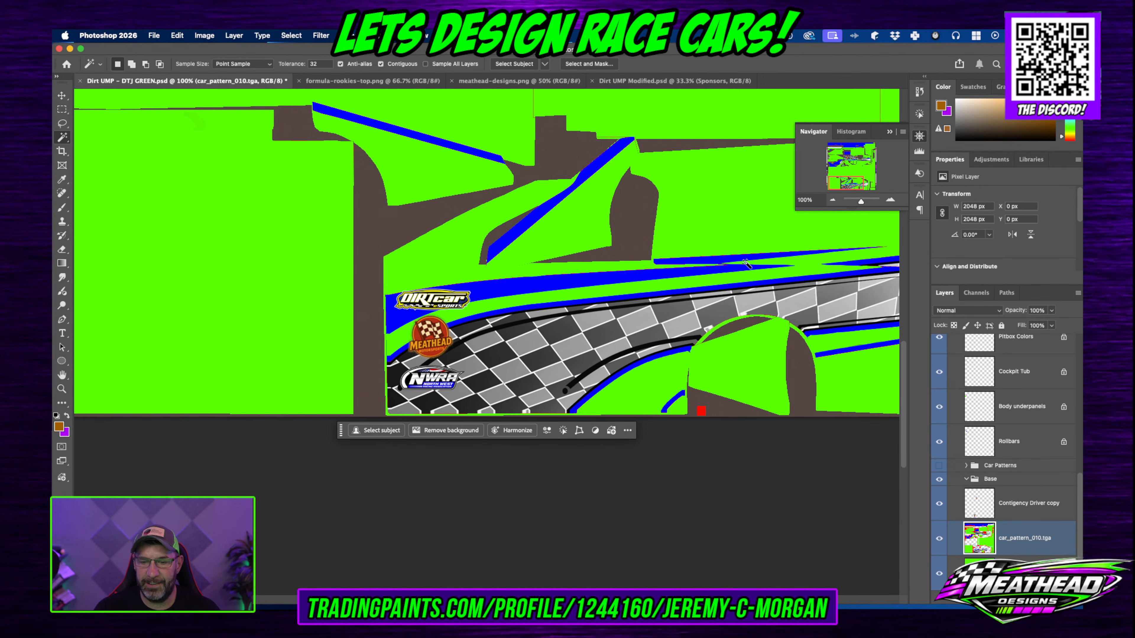
Step: Zoom out to the whole template at 33.33% and check the side of the car in the iRacing Paint Shop preview
left_click(832, 200)
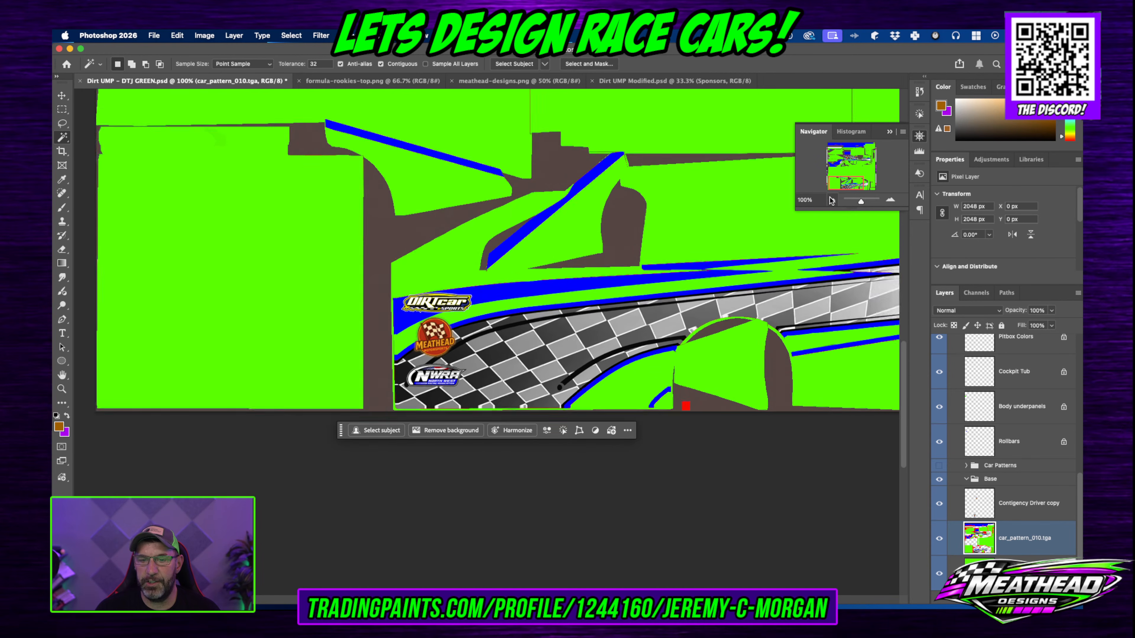
left_click(831, 200)
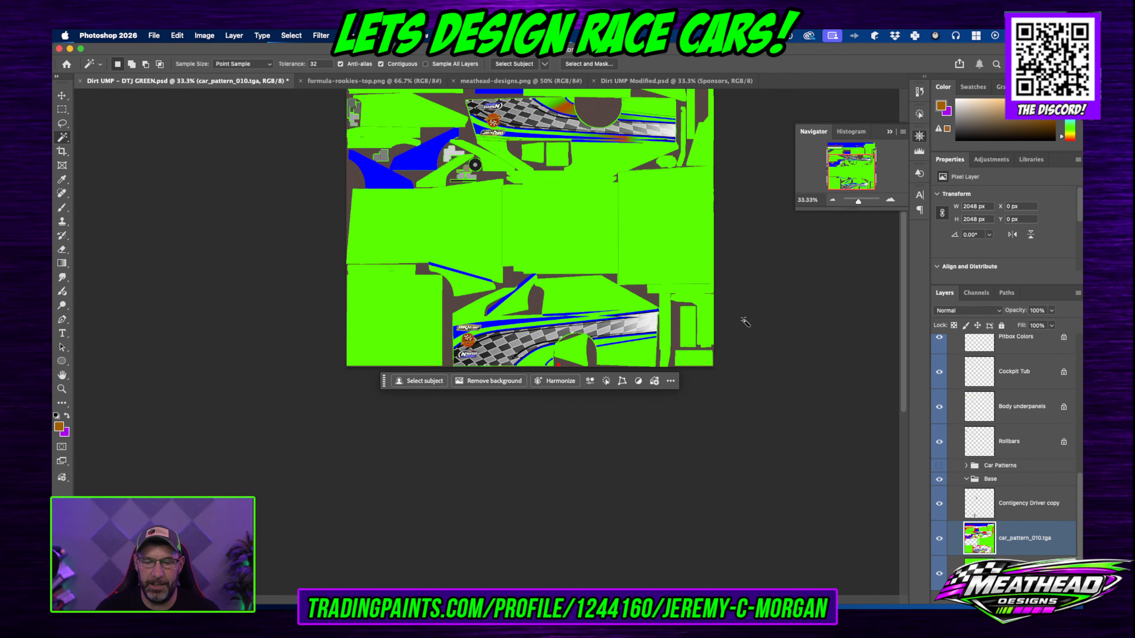
scroll(782, 311, "up", 2)
scroll(782, 311, "up", 1)
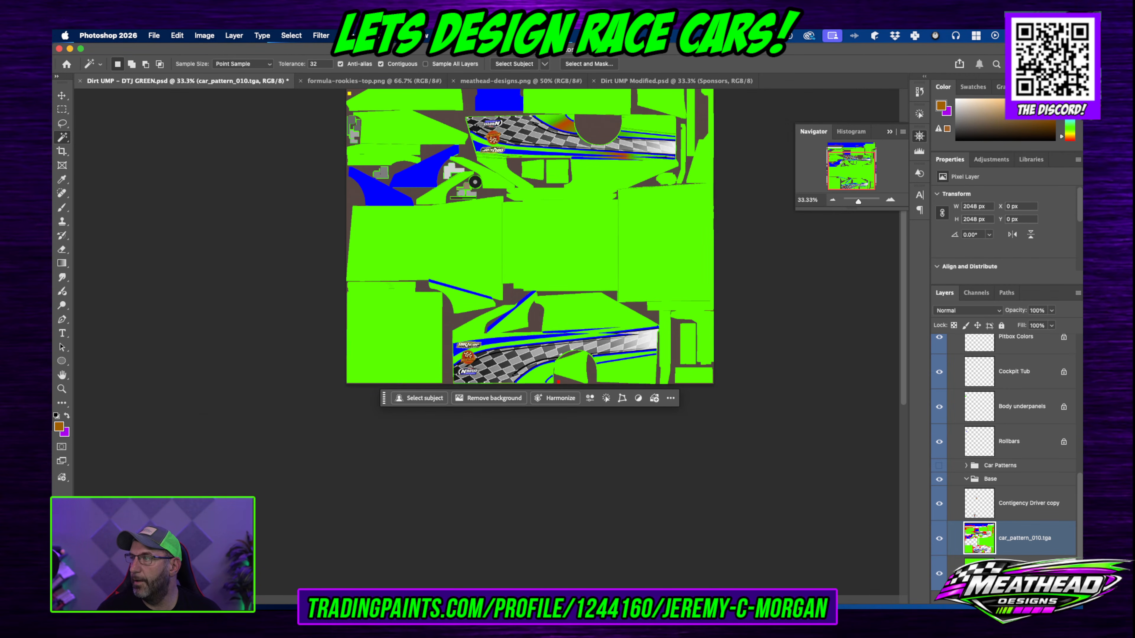
left_click_drag(1083, 84, 317, 79)
left_click_drag(397, 321, 518, 264)
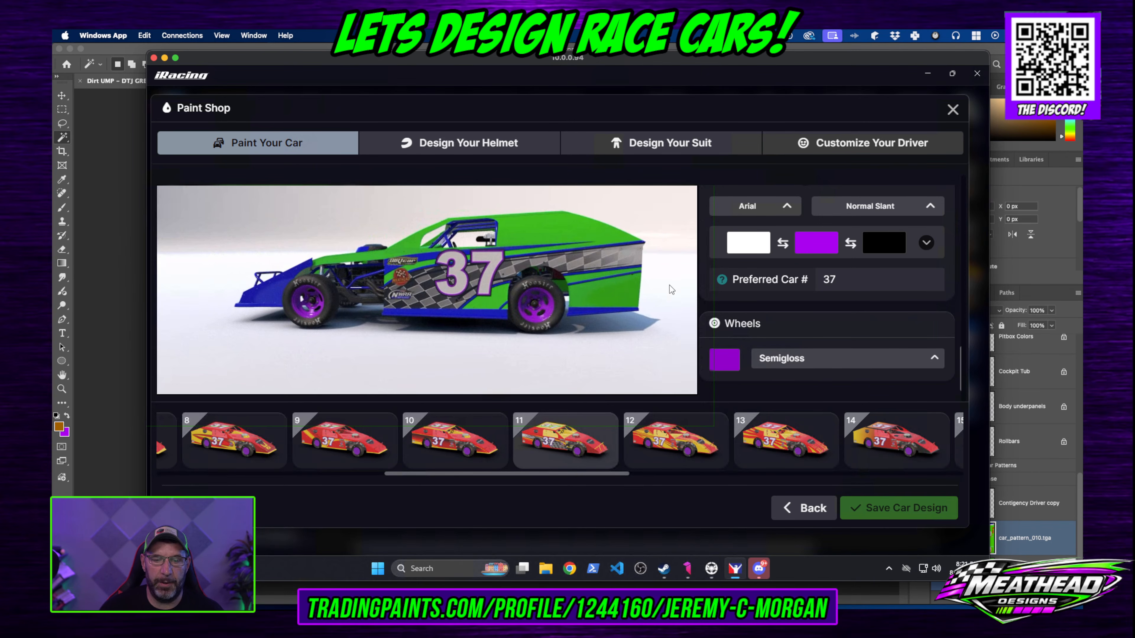
left_click_drag(789, 61, 1082, 63)
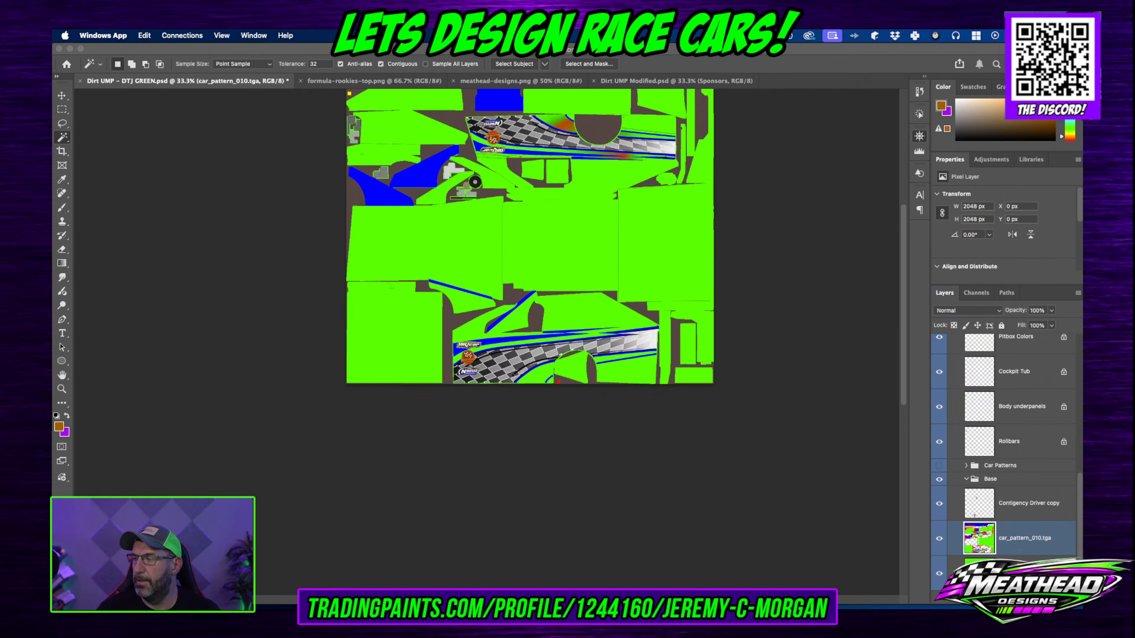
Step: Select all the blue areas of the car_pattern_010.tga layer with Color Range, sampling the stripe above the checkered band and raising the fuzziness
left_click(919, 138)
left_click(891, 199)
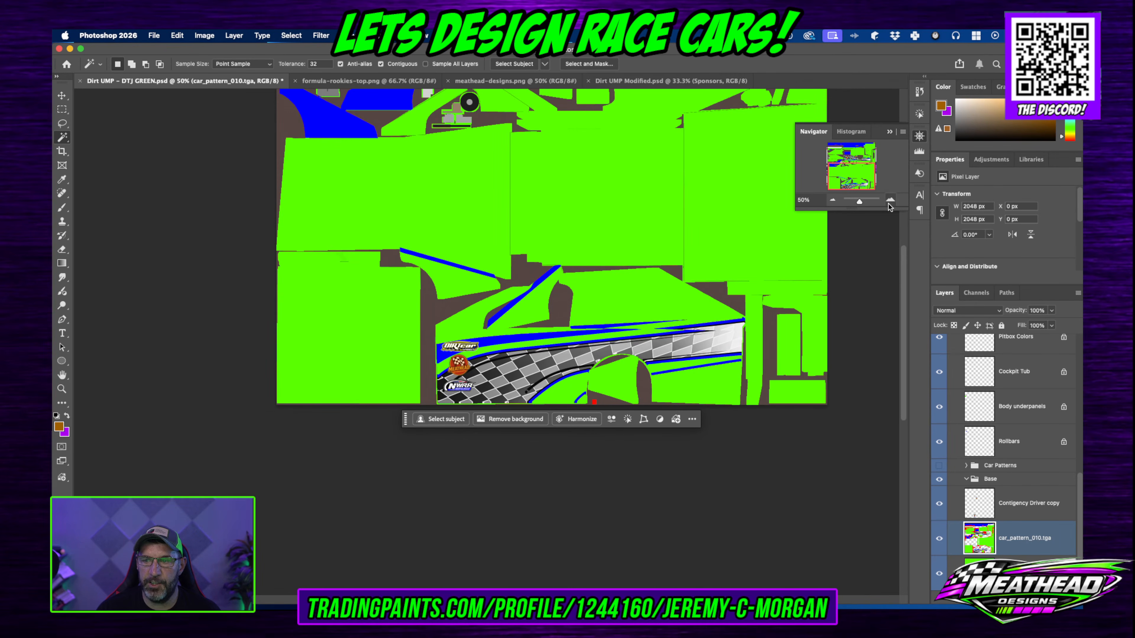
left_click(891, 200)
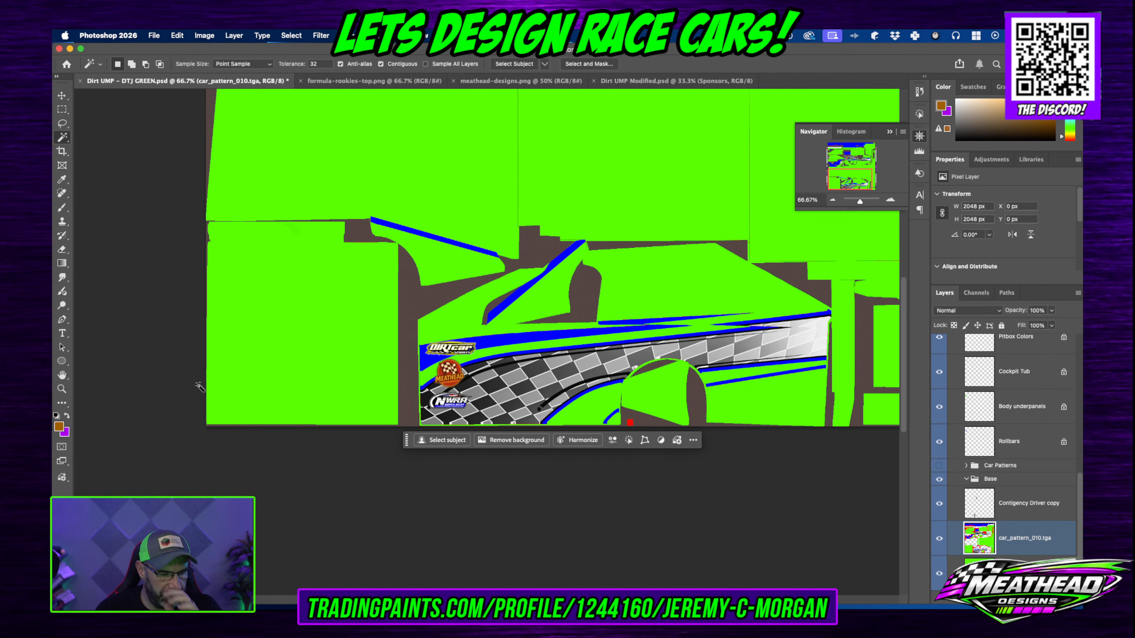
left_click(291, 36)
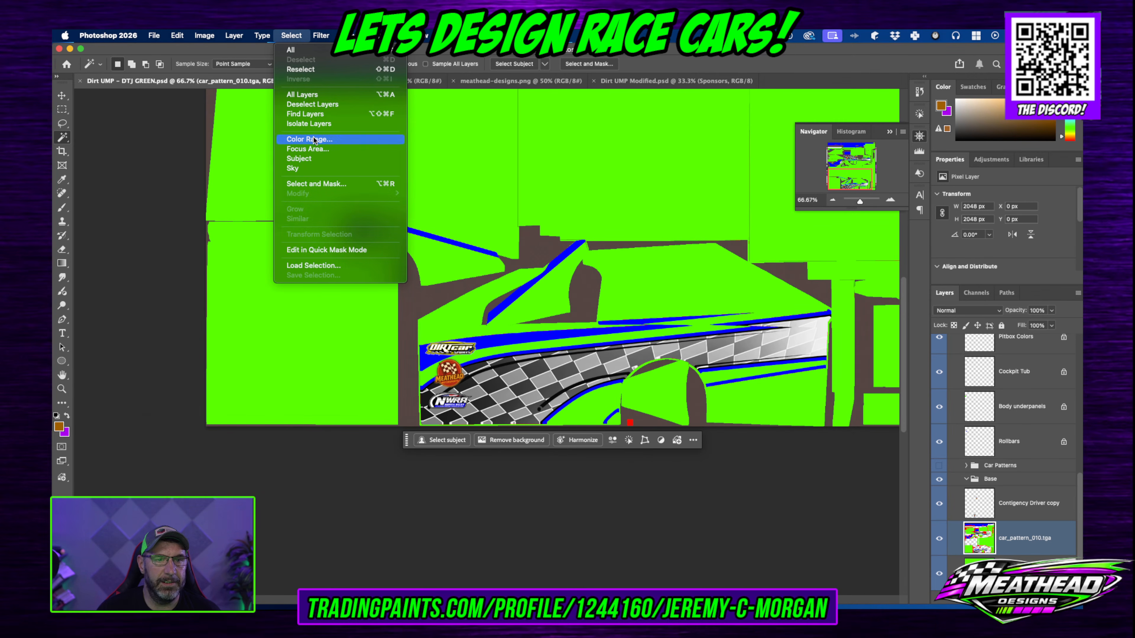
left_click(309, 139)
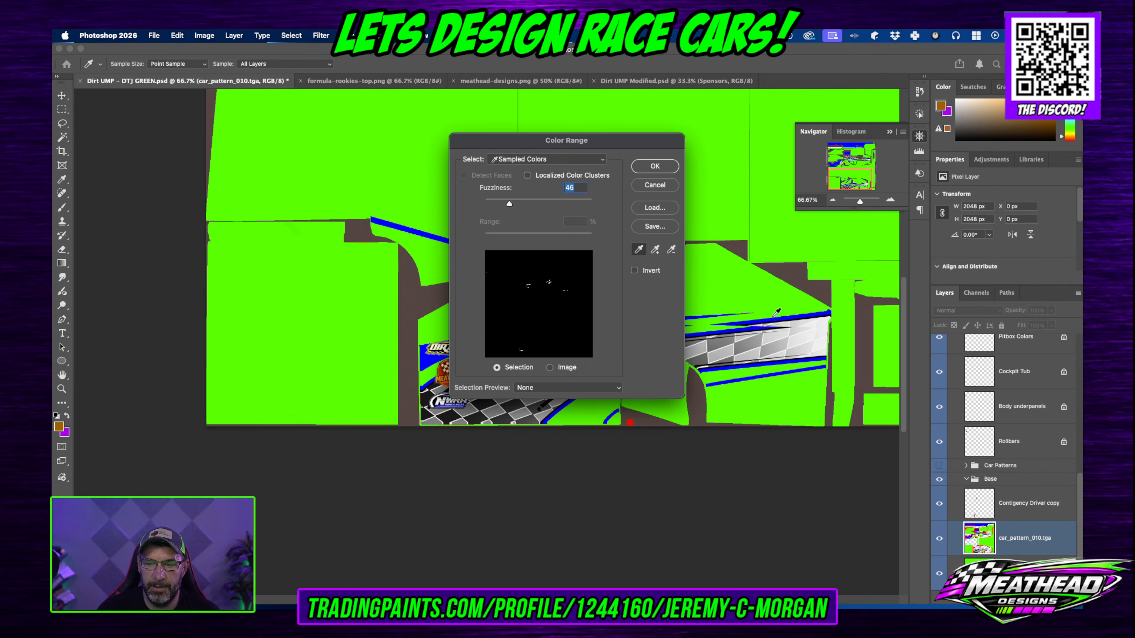
left_click(772, 319)
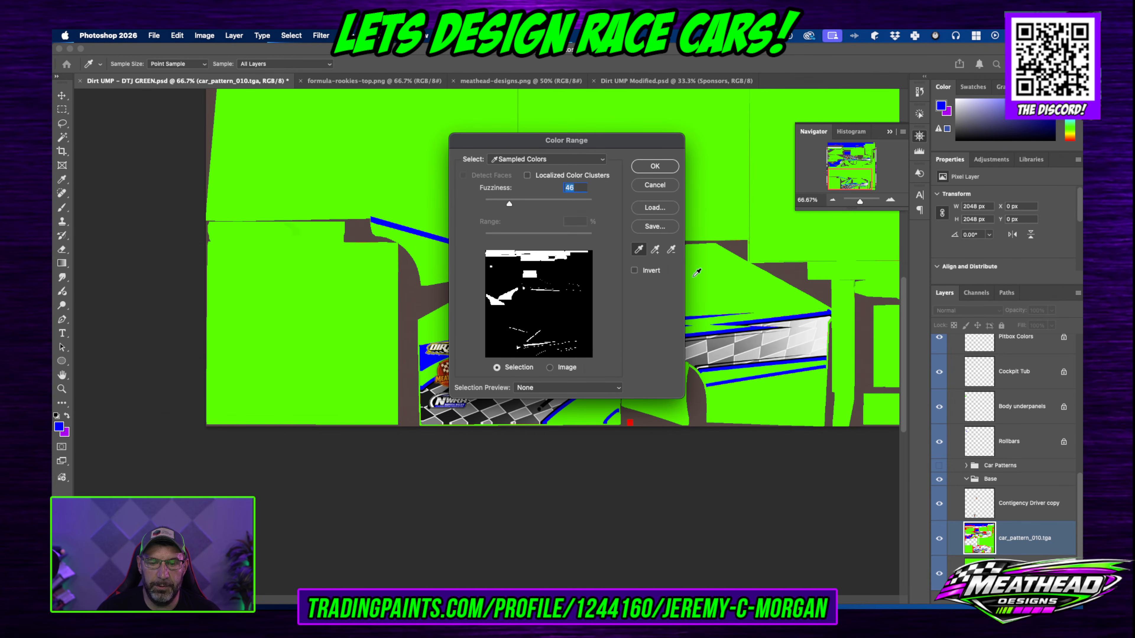
left_click_drag(598, 143, 353, 153)
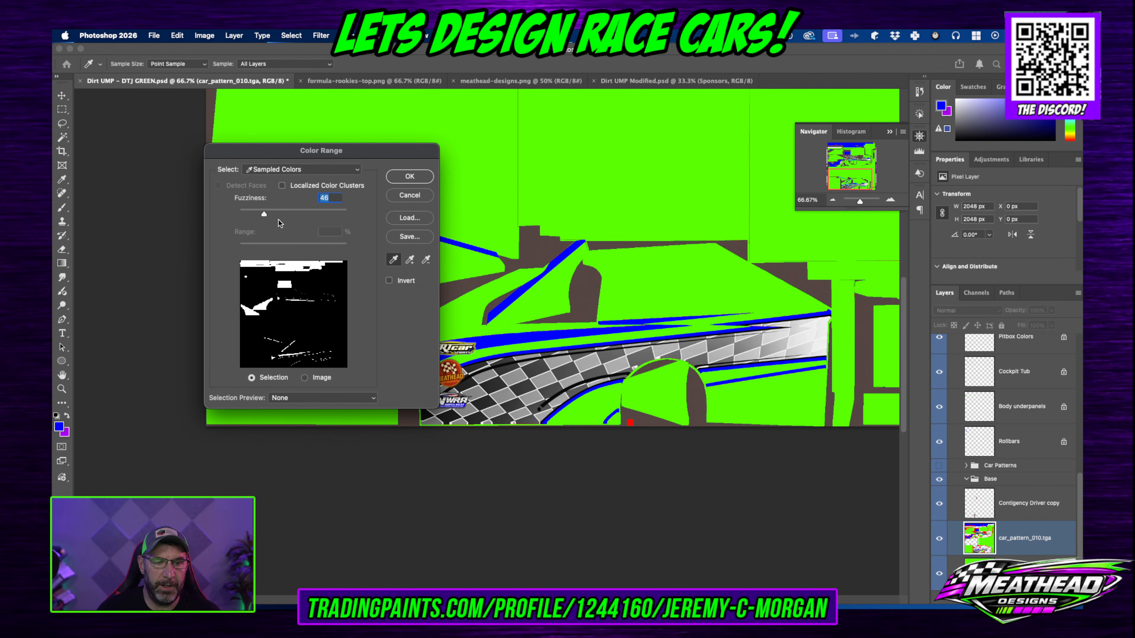
left_click_drag(265, 212, 286, 214)
left_click(409, 176)
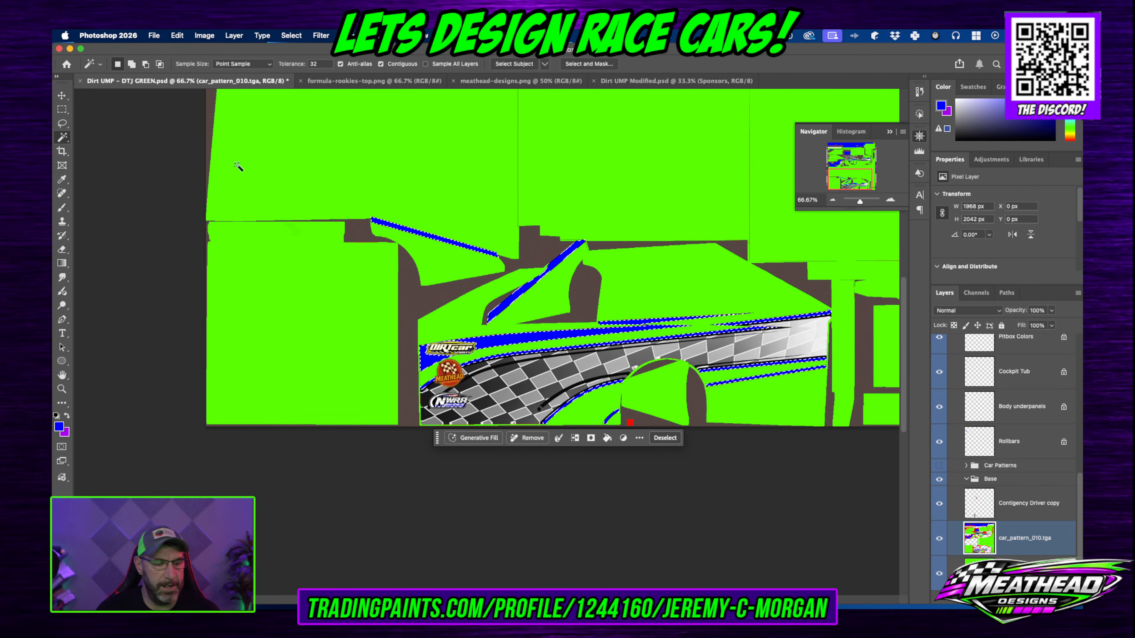
Step: Fill the selected blue areas with the purple background color, deselect and save the document
left_click(170, 38)
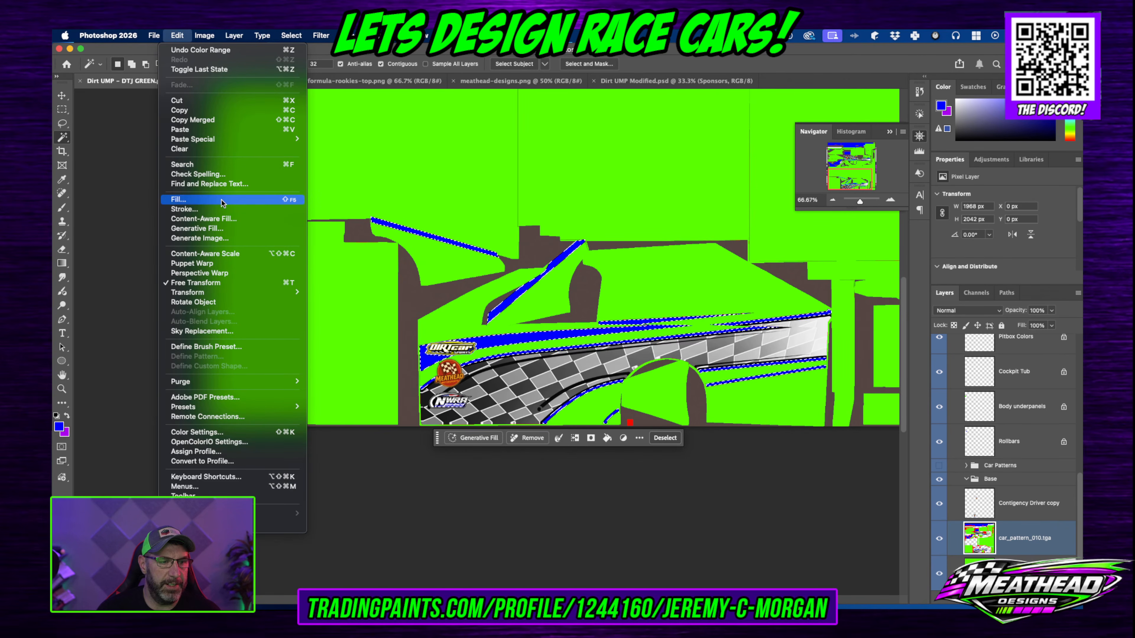
left_click(178, 201)
left_click(576, 250)
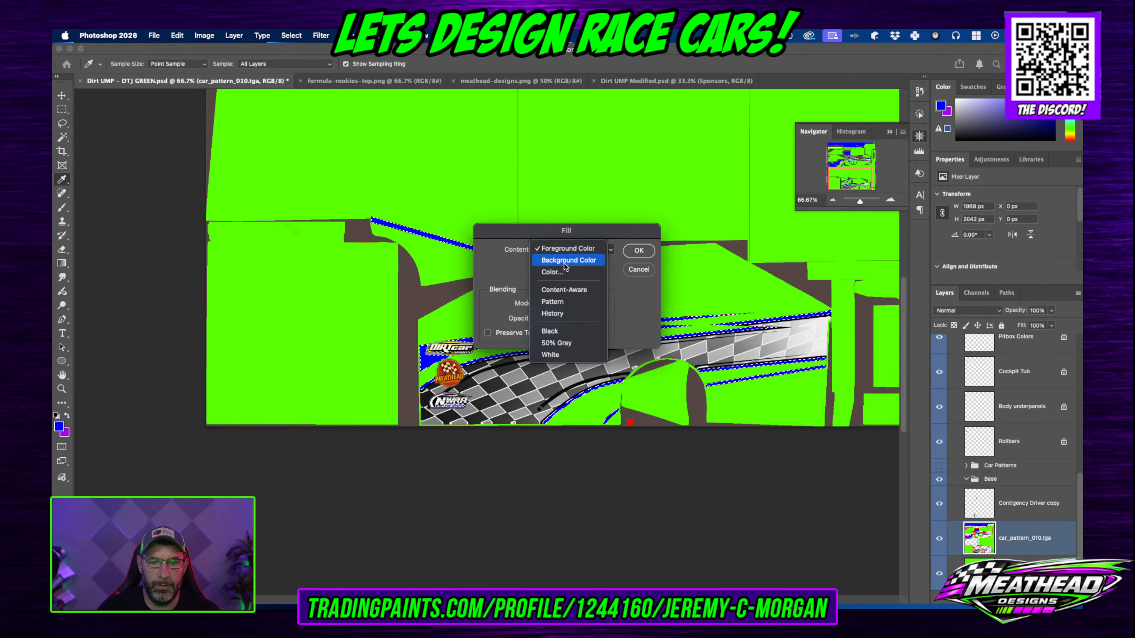
left_click(564, 258)
left_click(639, 251)
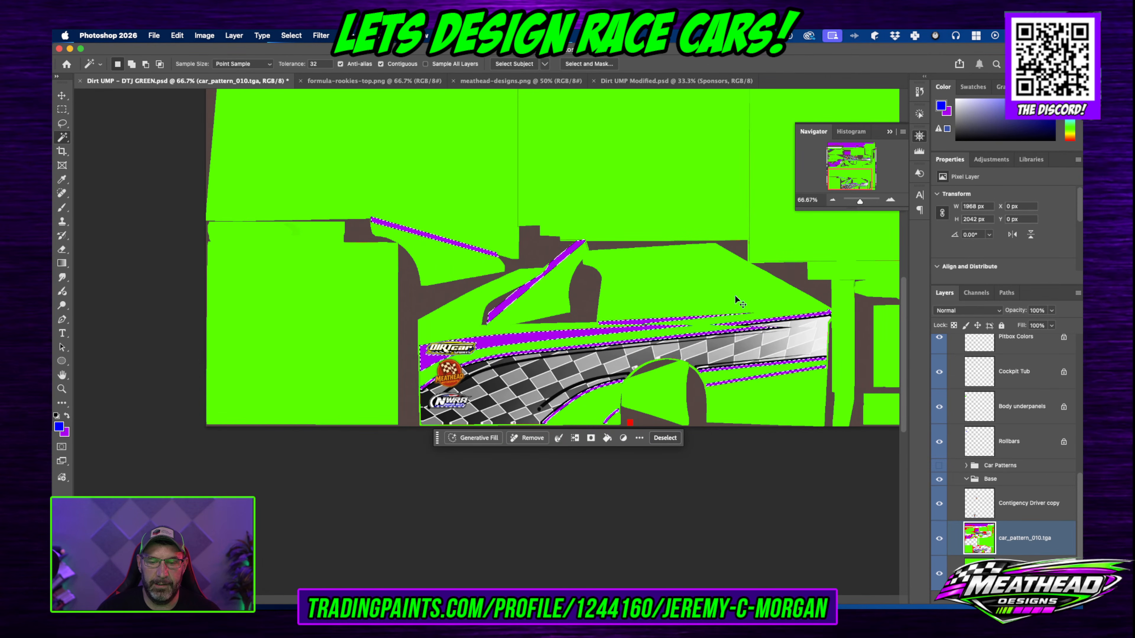
key("ctrl+d")
key("w")
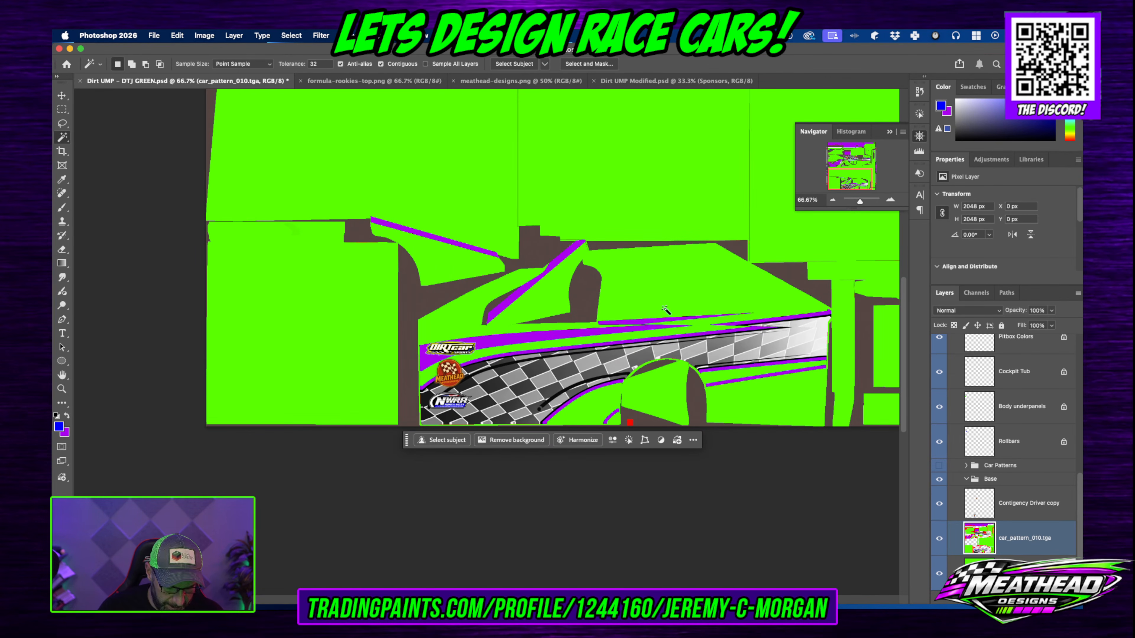
key("super+s")
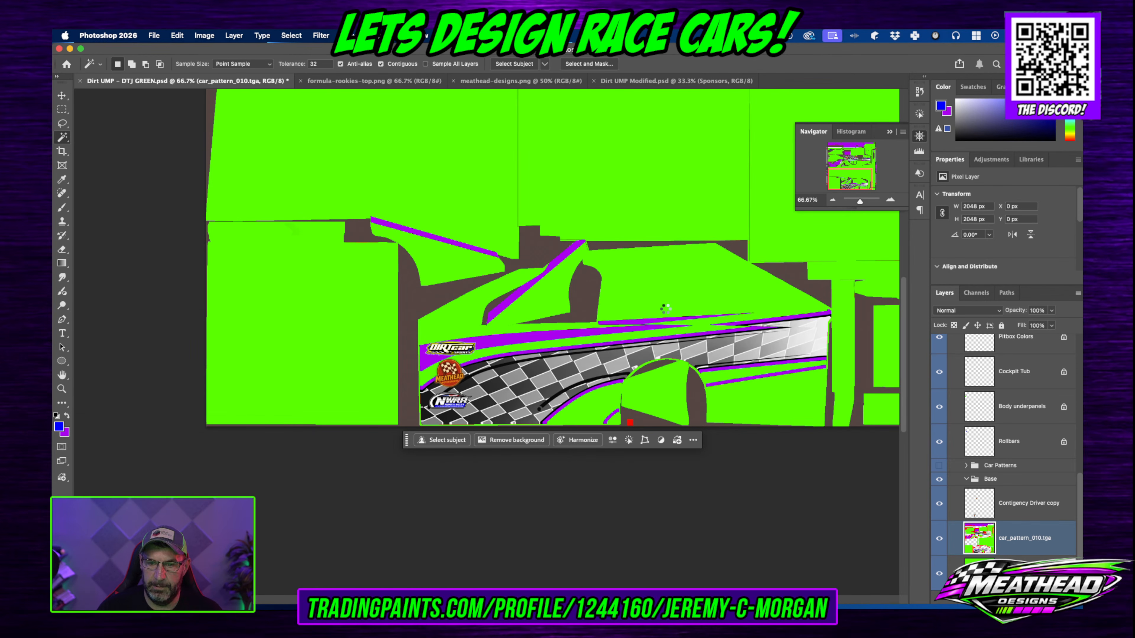
Step: Switch to the iRacing Paint Shop preview and examine the purple stripes and nose from several angles and distances
key("super+Tab")
left_click_drag(580, 322, 667, 282)
left_click_drag(603, 296, 625, 316)
scroll(626, 319, "up", 5)
scroll(452, 290, "up", 3)
left_click_drag(452, 290, 541, 284)
scroll(541, 291, "down", 5)
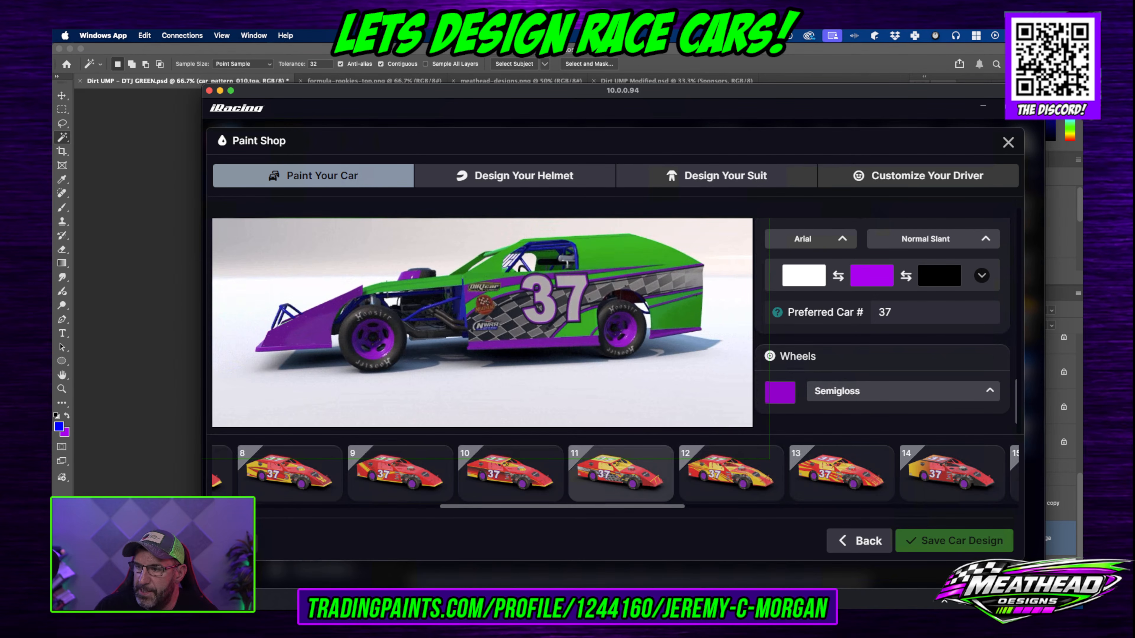
key("super+Tab")
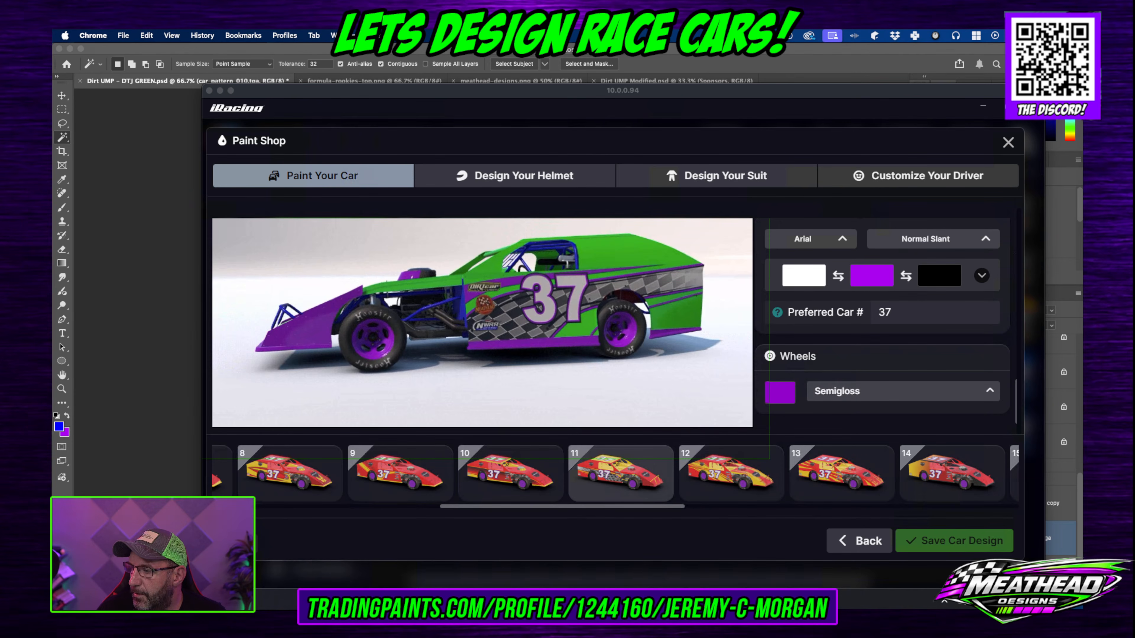
Step: Orbit the previewed car to examine its roof, front end and opposite side panel, and return to Photoshop
left_click_drag(432, 306, 549, 344)
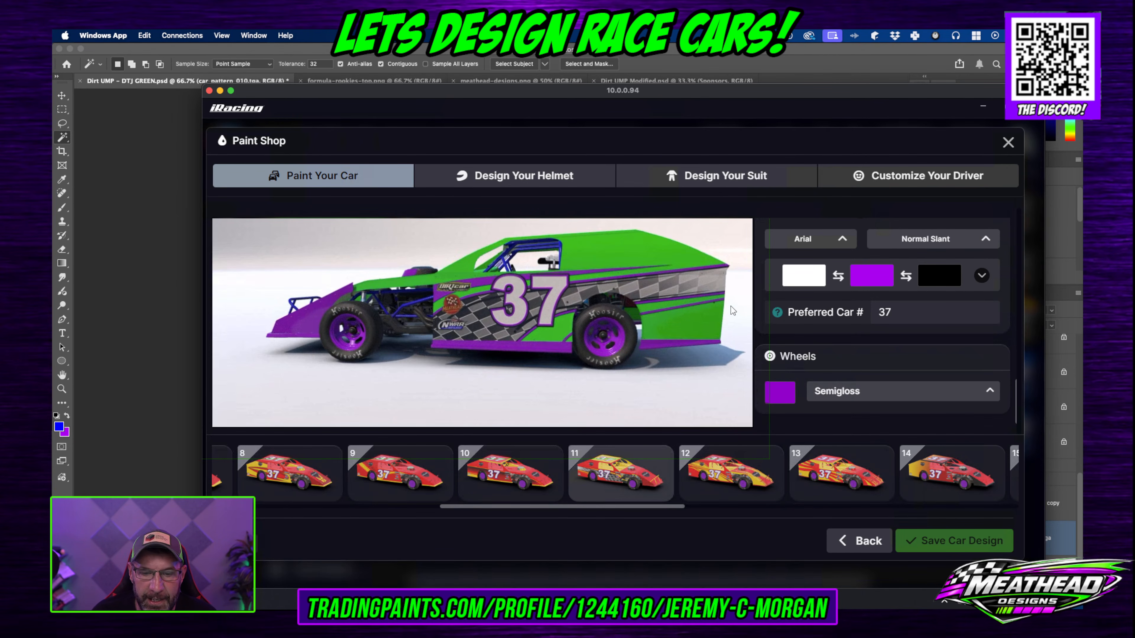
left_click_drag(611, 299, 573, 272)
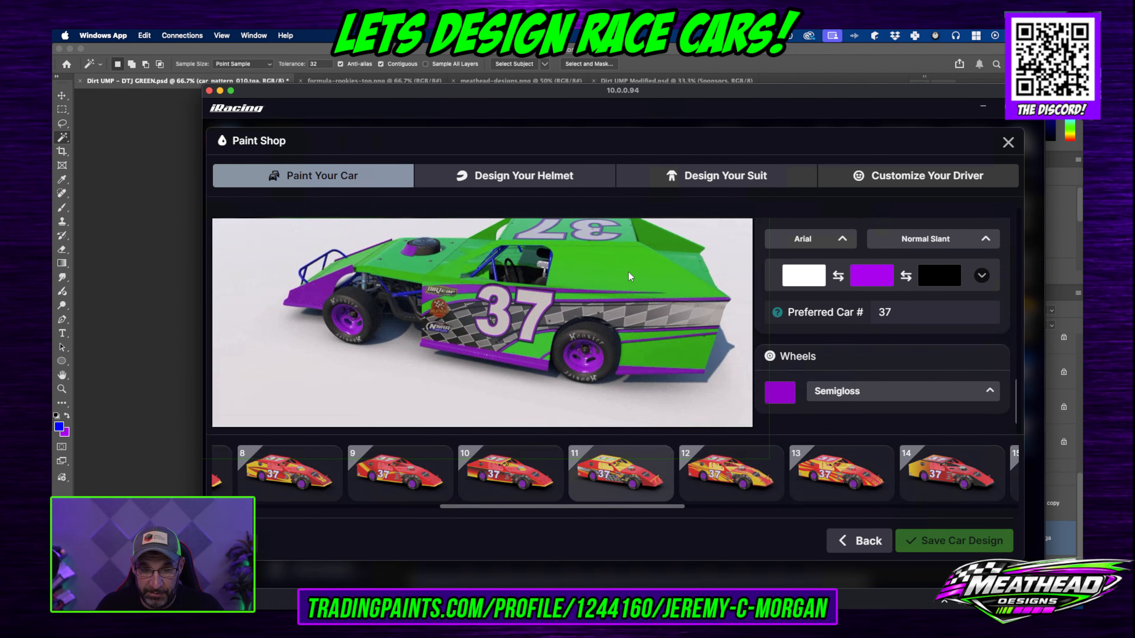
left_click_drag(568, 312, 647, 295)
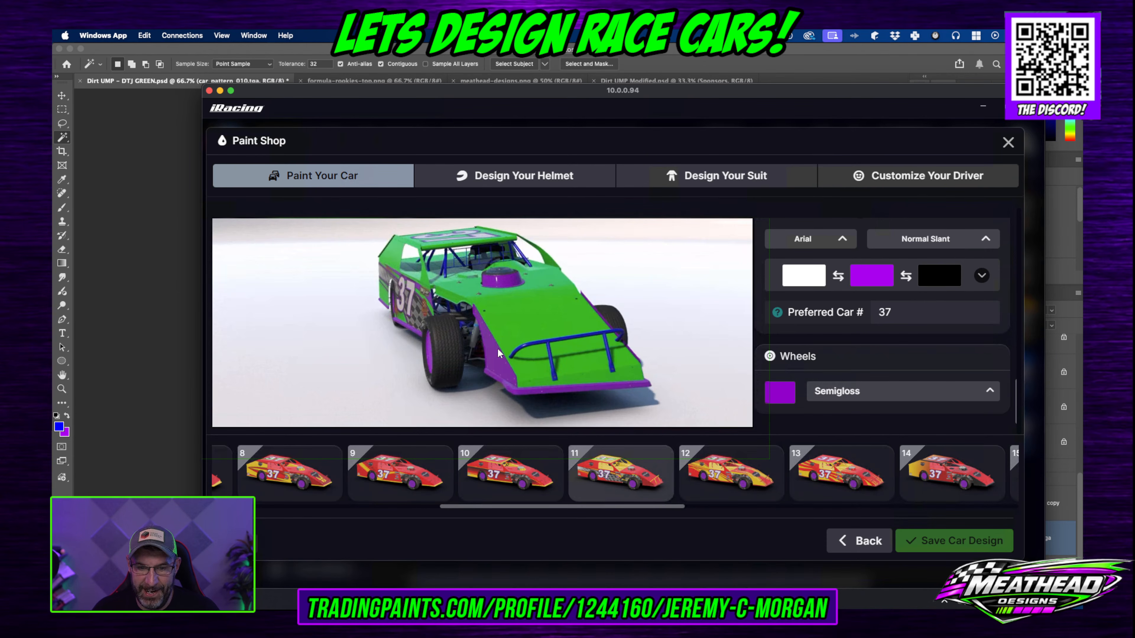
left_click_drag(491, 353, 600, 318)
scroll(517, 296, "up", 5)
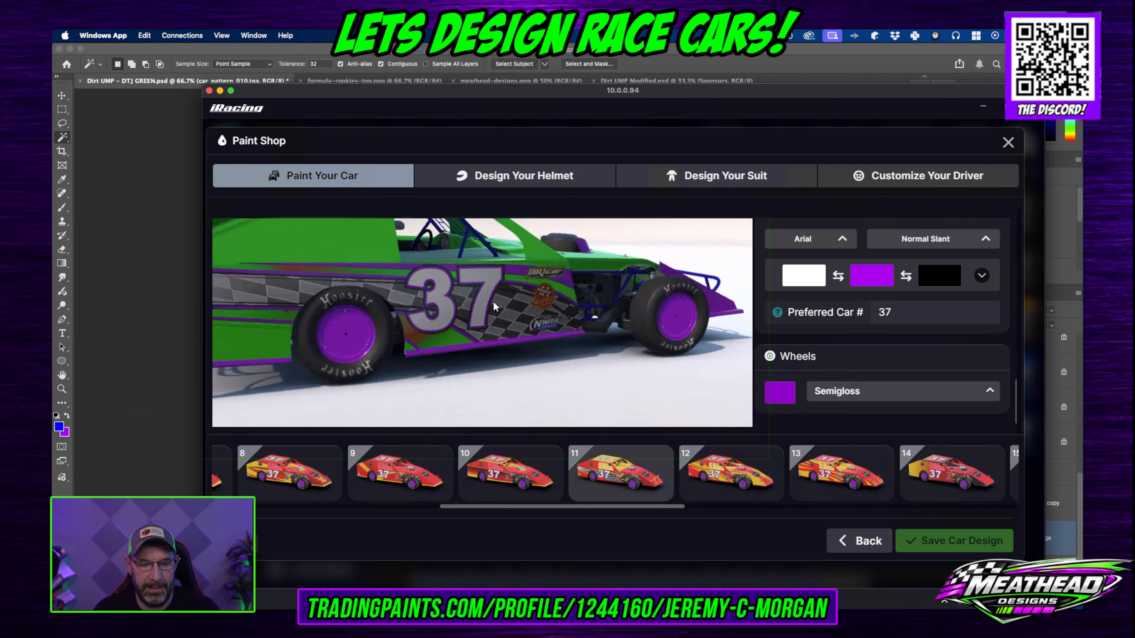
left_click_drag(570, 90, 1081, 110)
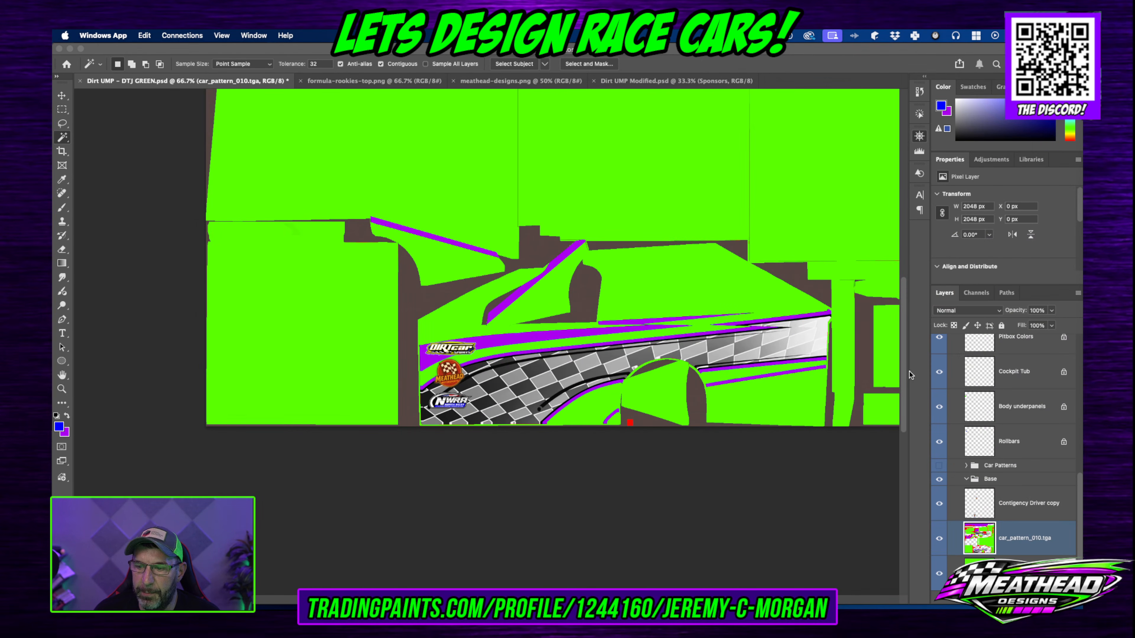
Step: Save the document and magnify the orange gradient areas around the upper checkered panel's wheel arch to 200%
left_click_drag(903, 371, 905, 345)
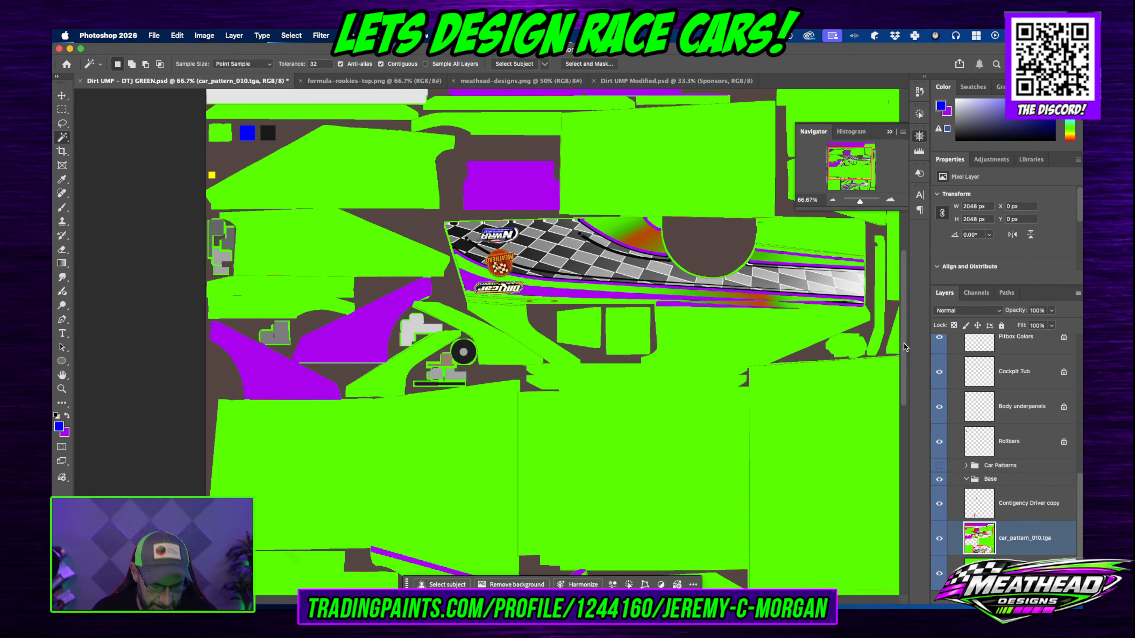
key("cmd+s")
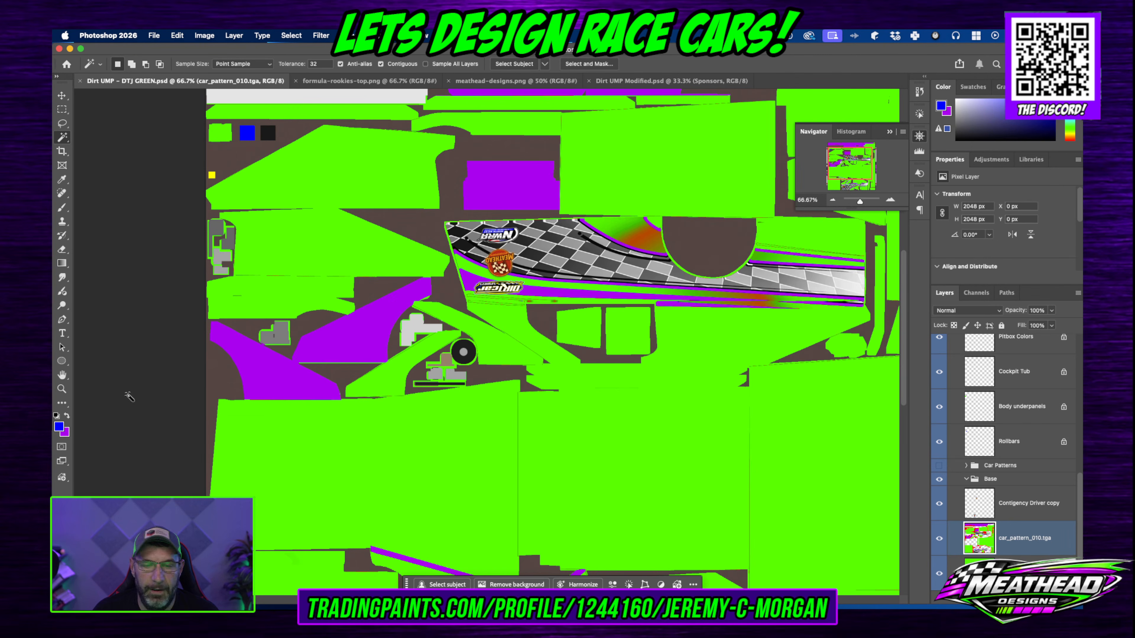
left_click(62, 388)
left_click(740, 272)
left_click(739, 272)
left_click(833, 200)
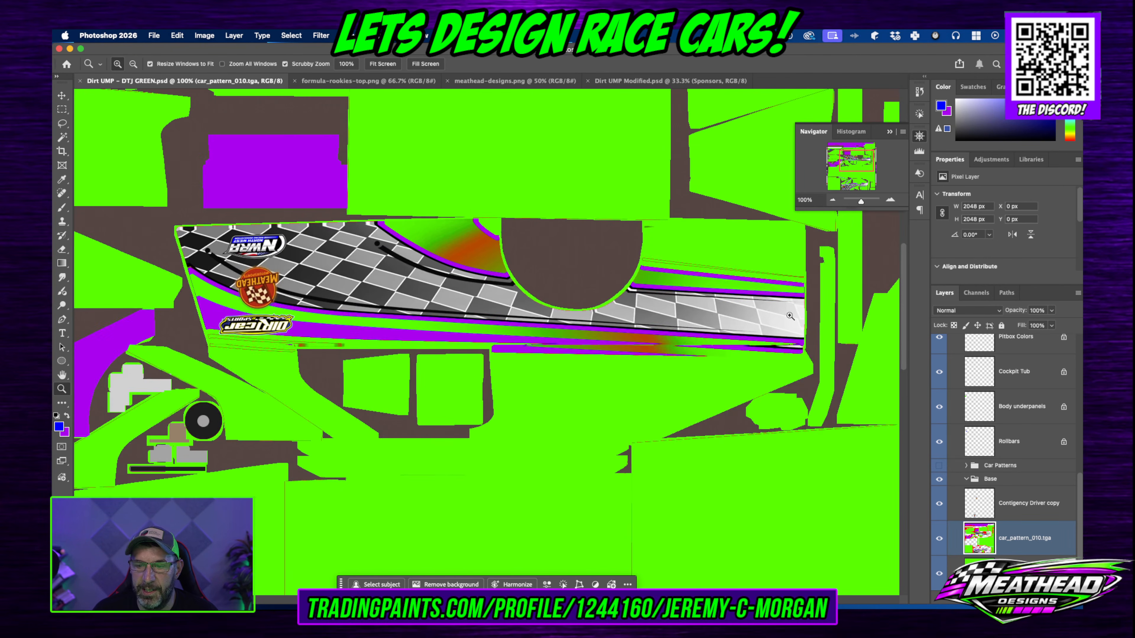
left_click(702, 327)
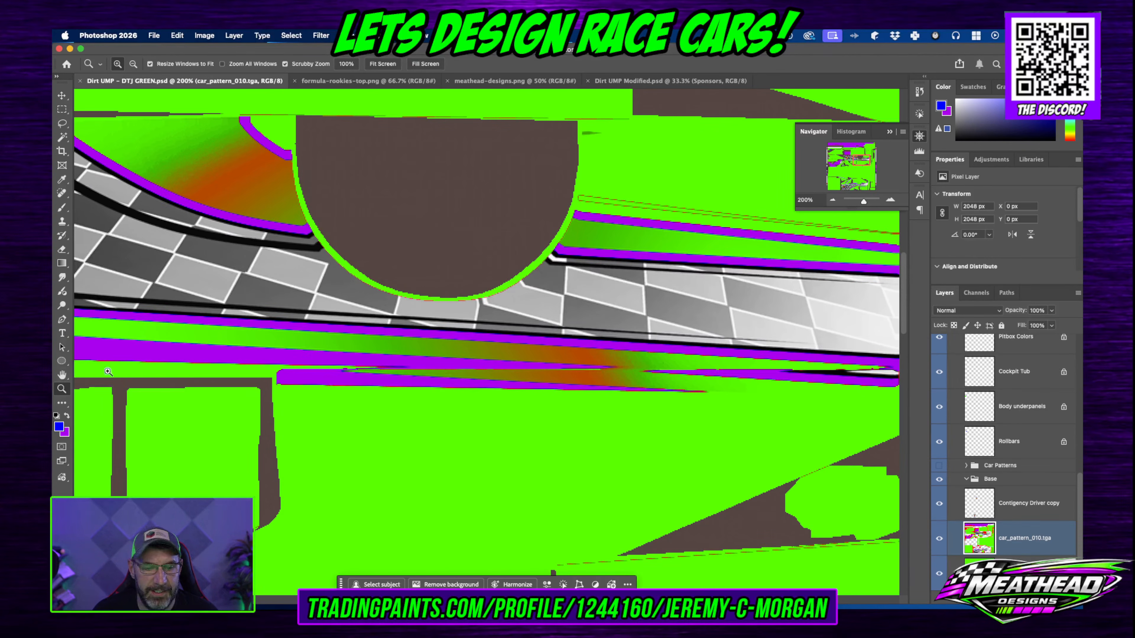
Step: Try to outline the green-to-orange gradient strip below the upper checkered band with the Magnetic Lasso and add to it with the Lasso
left_click_drag(62, 125, 125, 160)
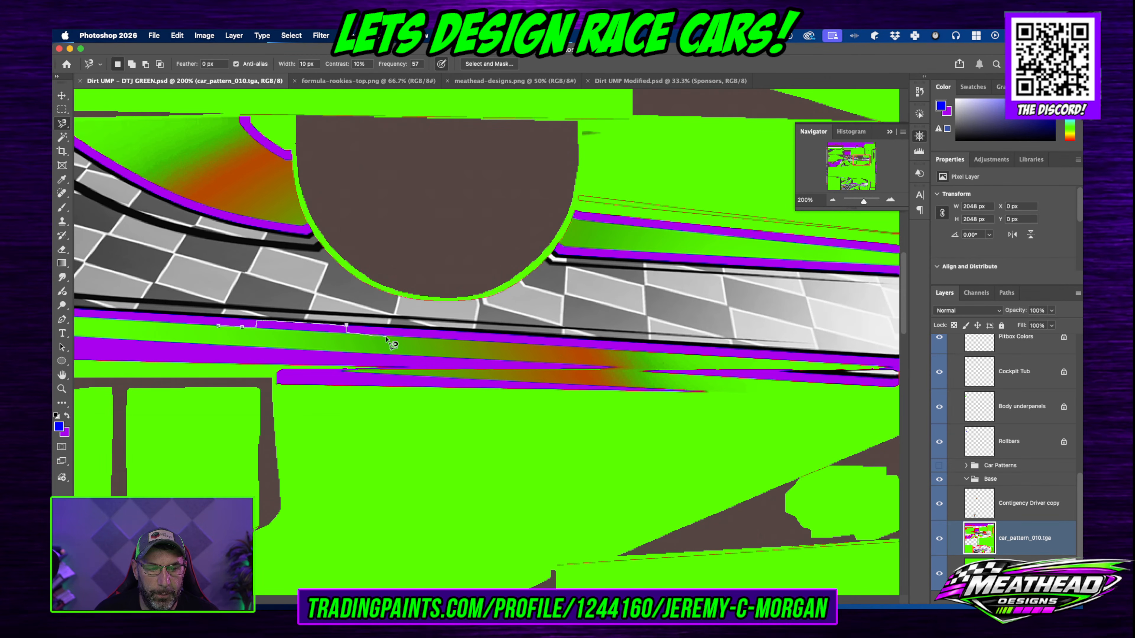
left_click(213, 326)
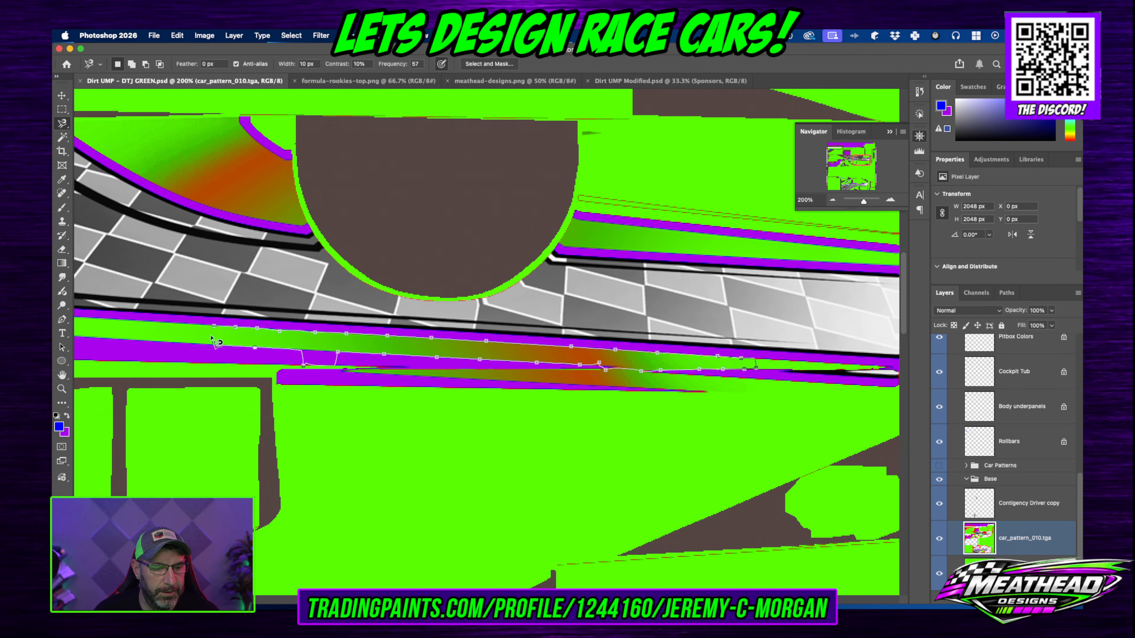
left_click(218, 330)
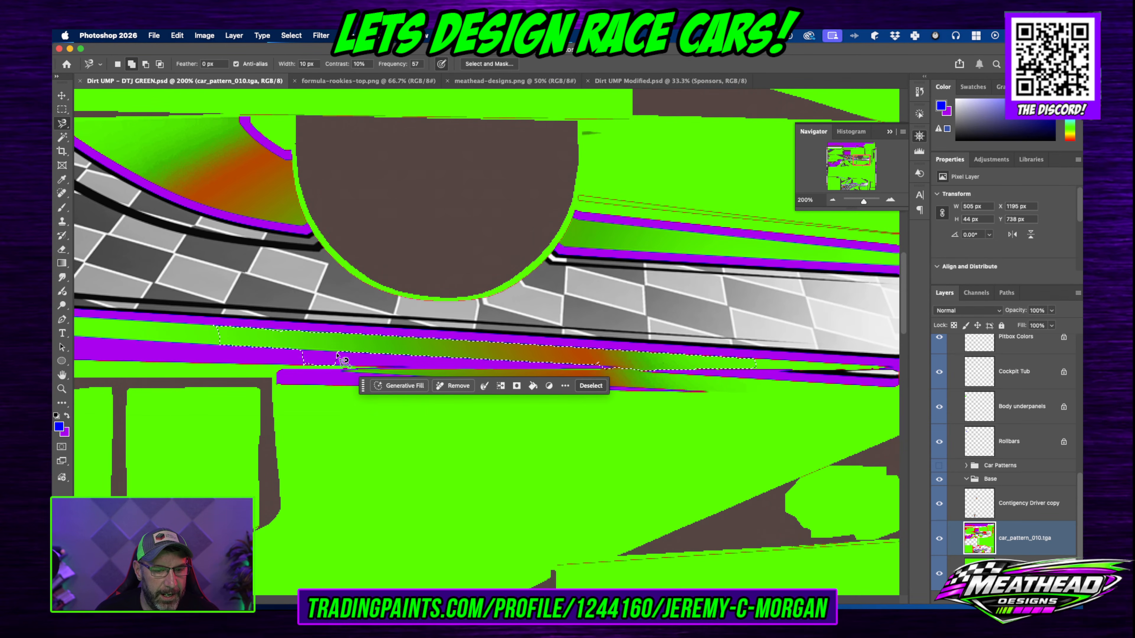
right_click(62, 123)
left_click(102, 128)
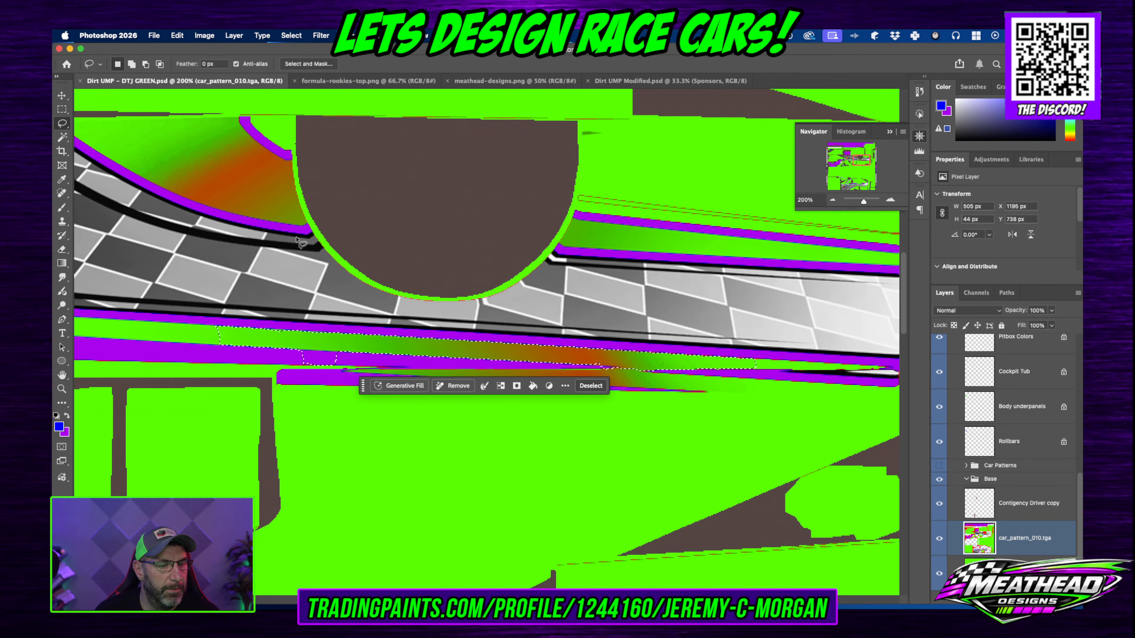
mouse_move(336, 357)
left_mouse_down()
mouse_move(298, 348)
mouse_move(291, 360)
mouse_move(310, 380)
mouse_move(357, 373)
left_mouse_up()
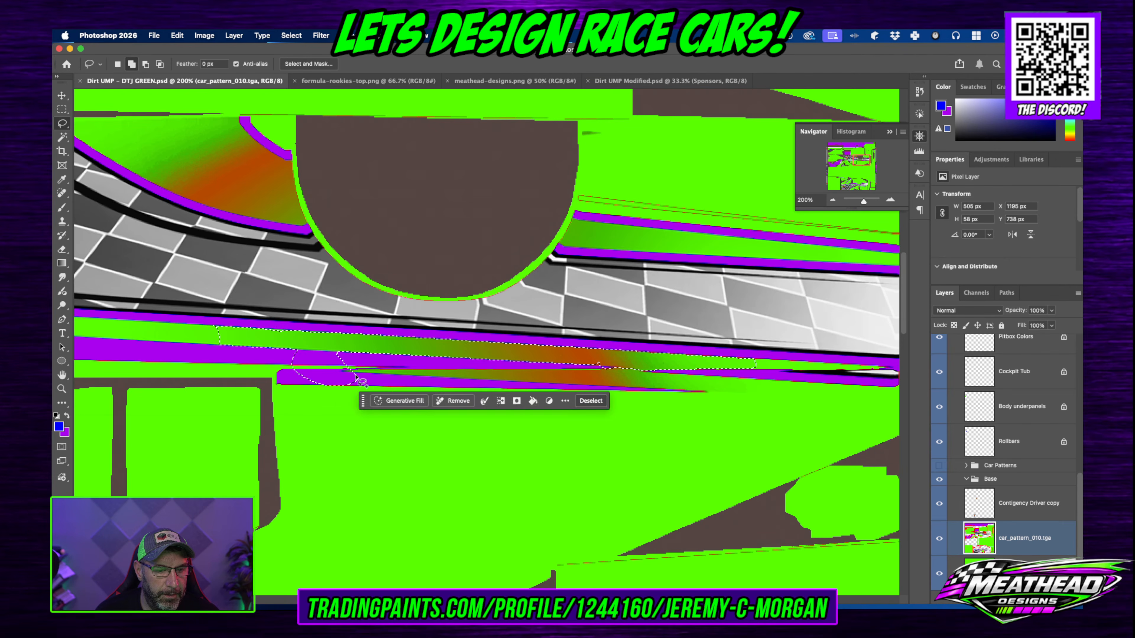
left_click(354, 360)
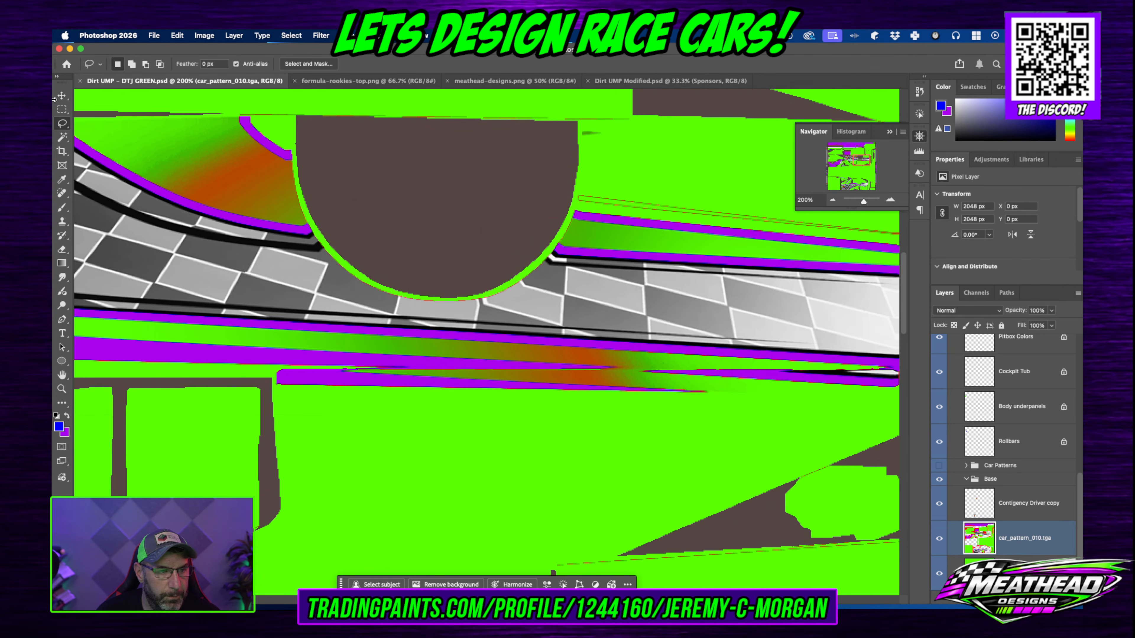
Step: Switch back to the Magnetic Lasso and start outlining the green-to-orange gradient strip below the upper checkered band
right_click(63, 128)
left_click(114, 154)
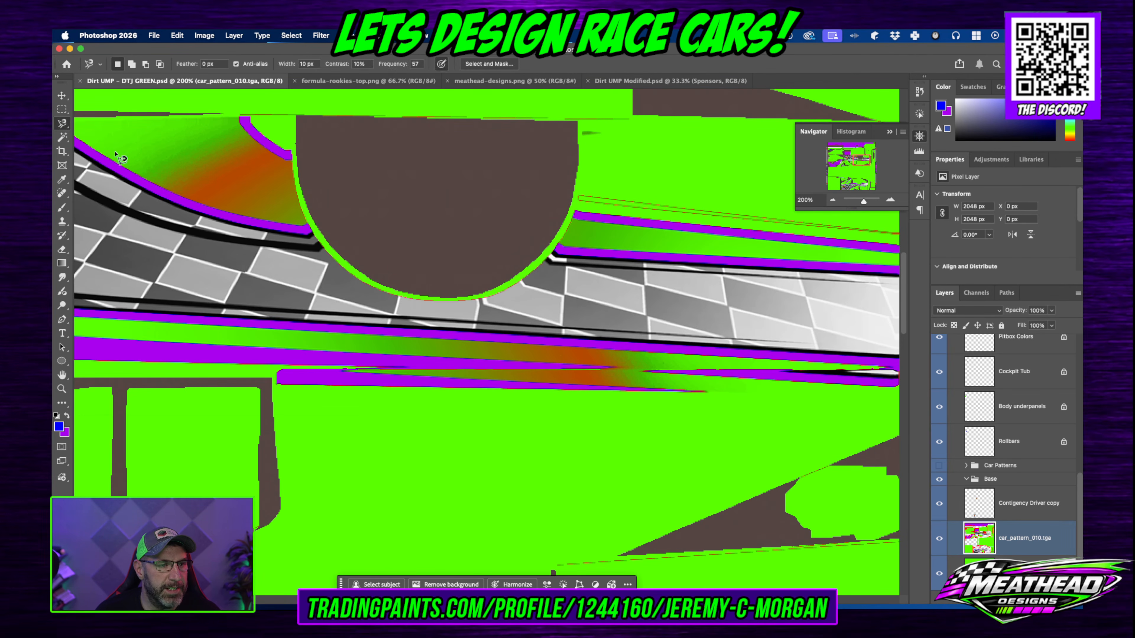
left_click(255, 328)
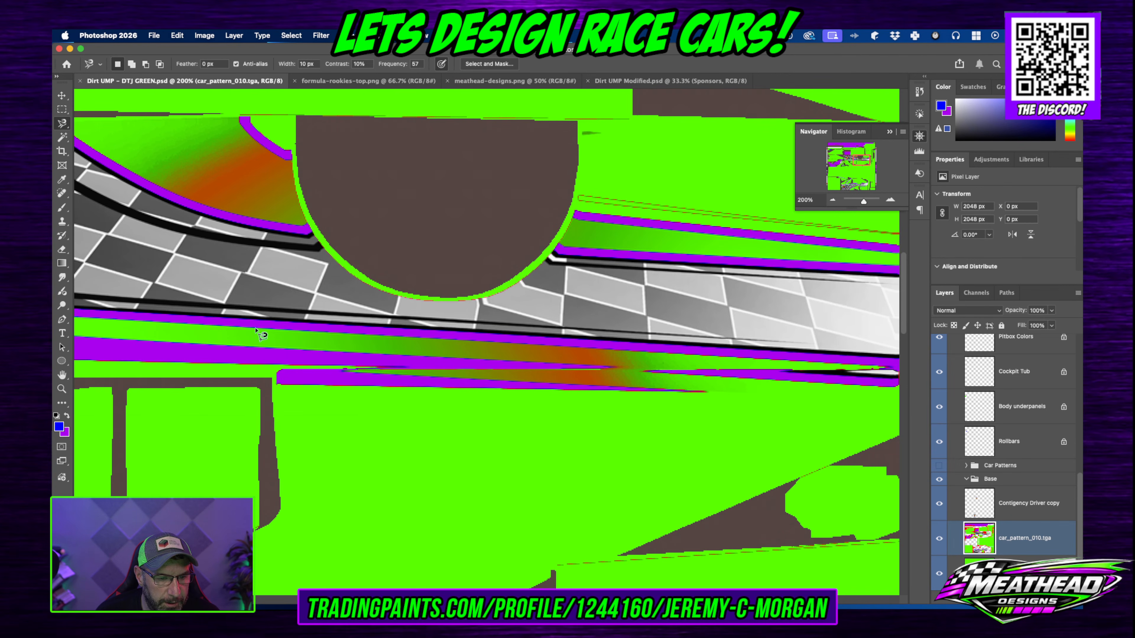
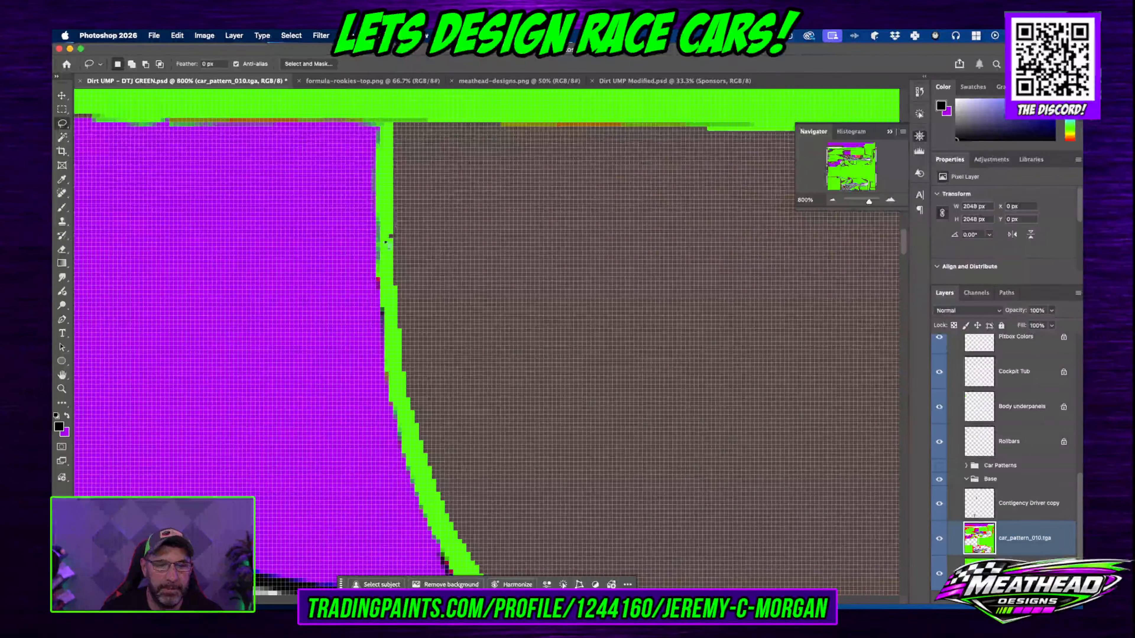
Step: Lasso the stray dark pixels on the wheel arch's green edge, drop the selection and return to the full panel
left_click_drag(387, 211, 391, 242)
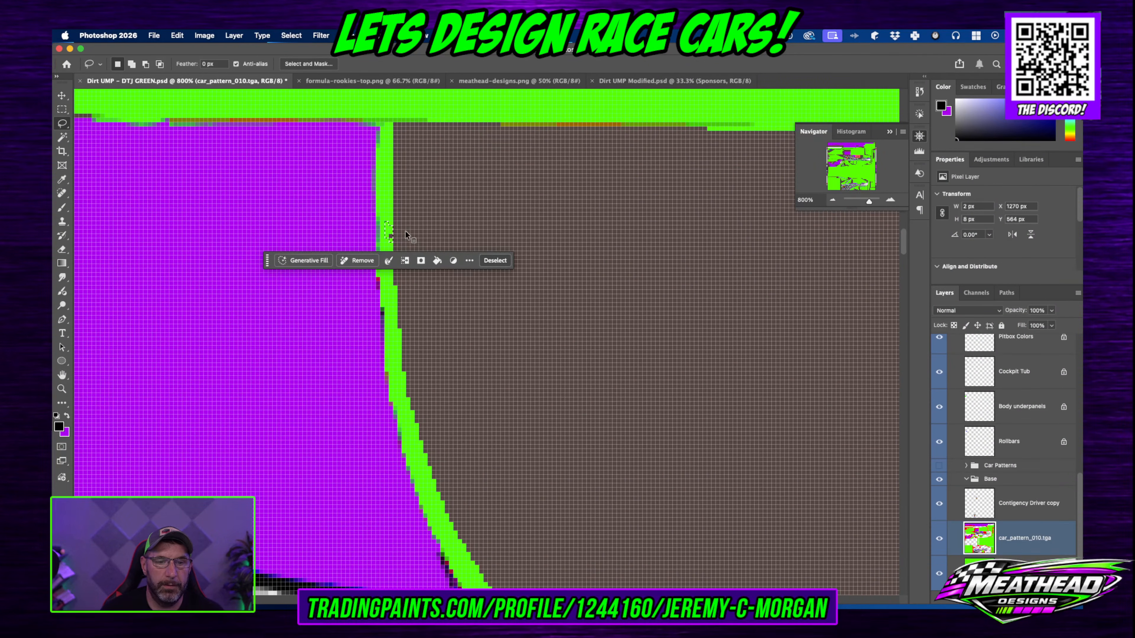
key("super+d")
left_click(833, 200)
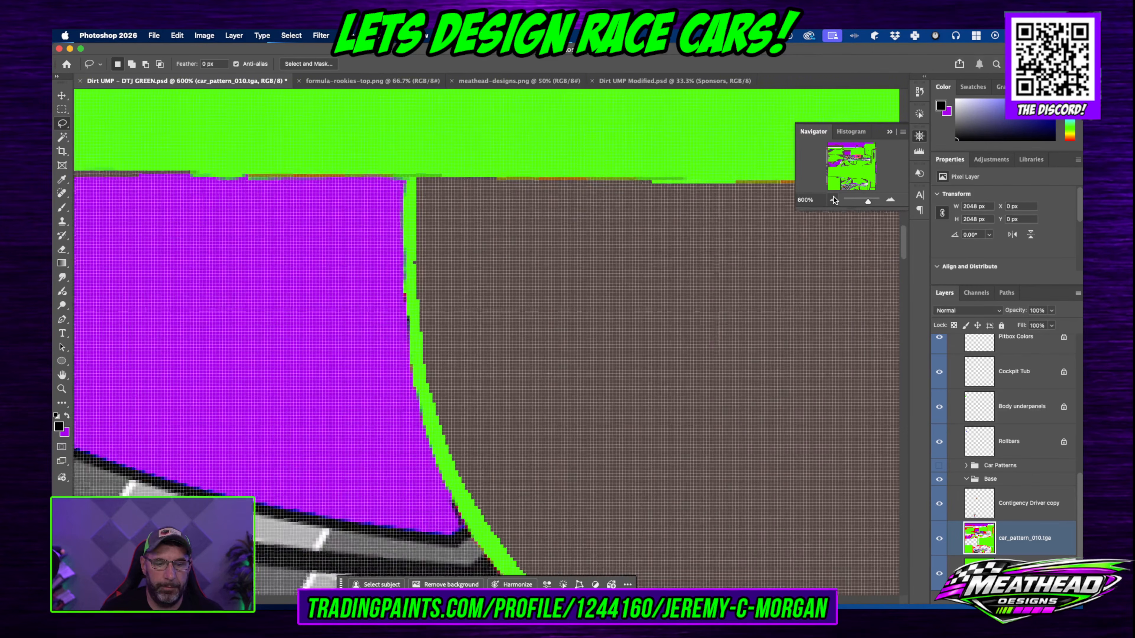
left_click(834, 201)
left_click(833, 201)
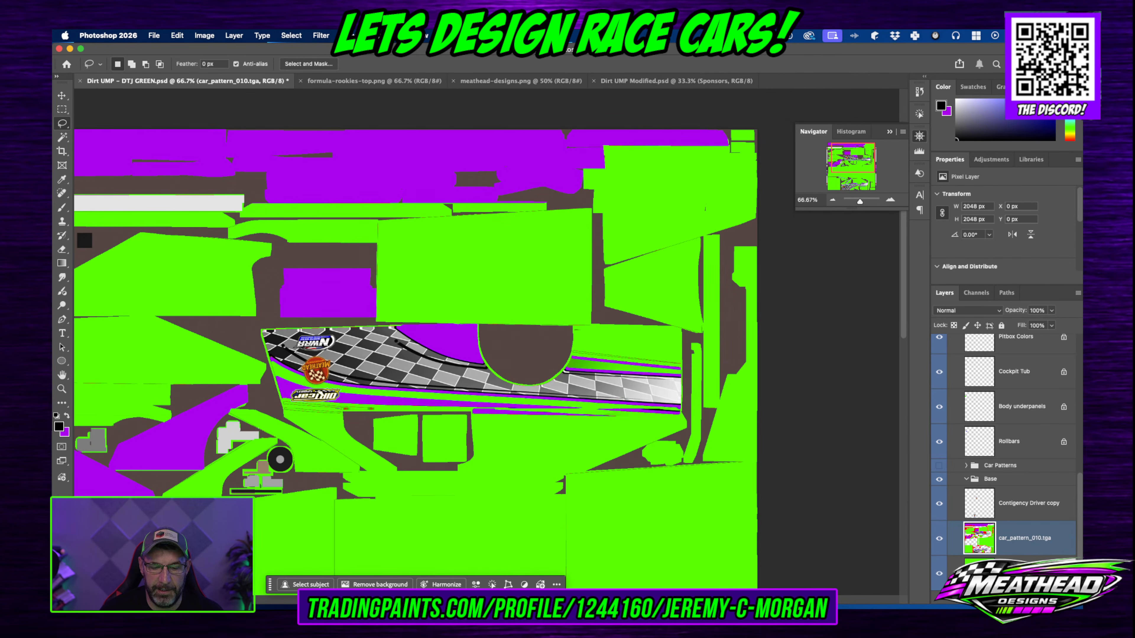
Step: Outline the green gradient strip between the two purple stripes behind the wheel arch with the Magnetic Lasso
scroll(453, 361, "left", 5)
scroll(692, 520, "right", 12)
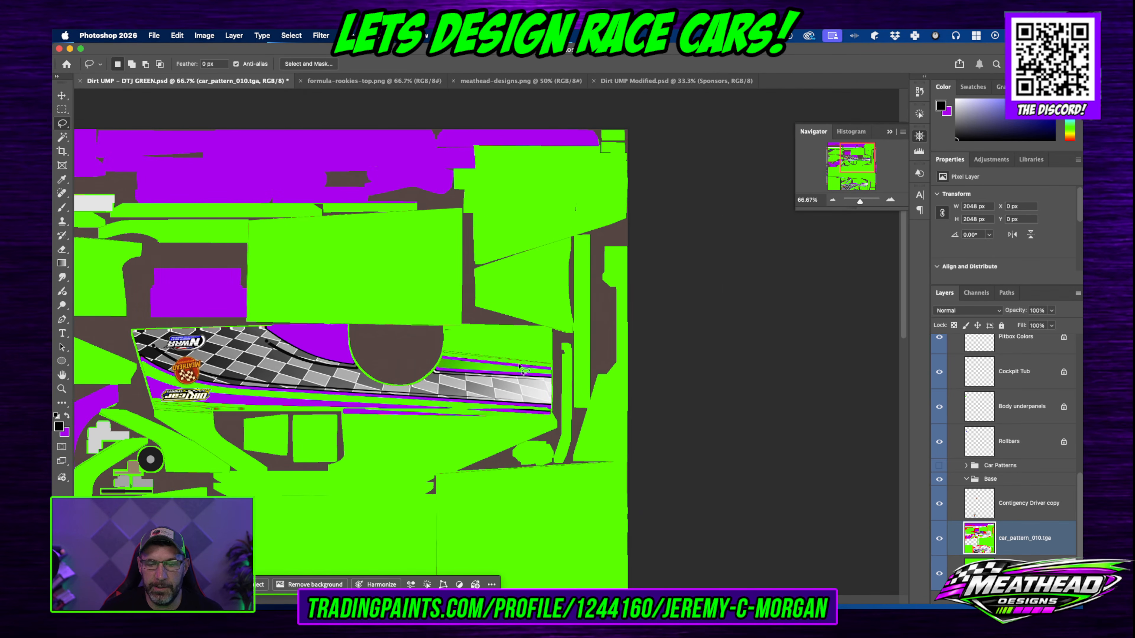
left_click(890, 200)
left_click(890, 200)
left_click(891, 199)
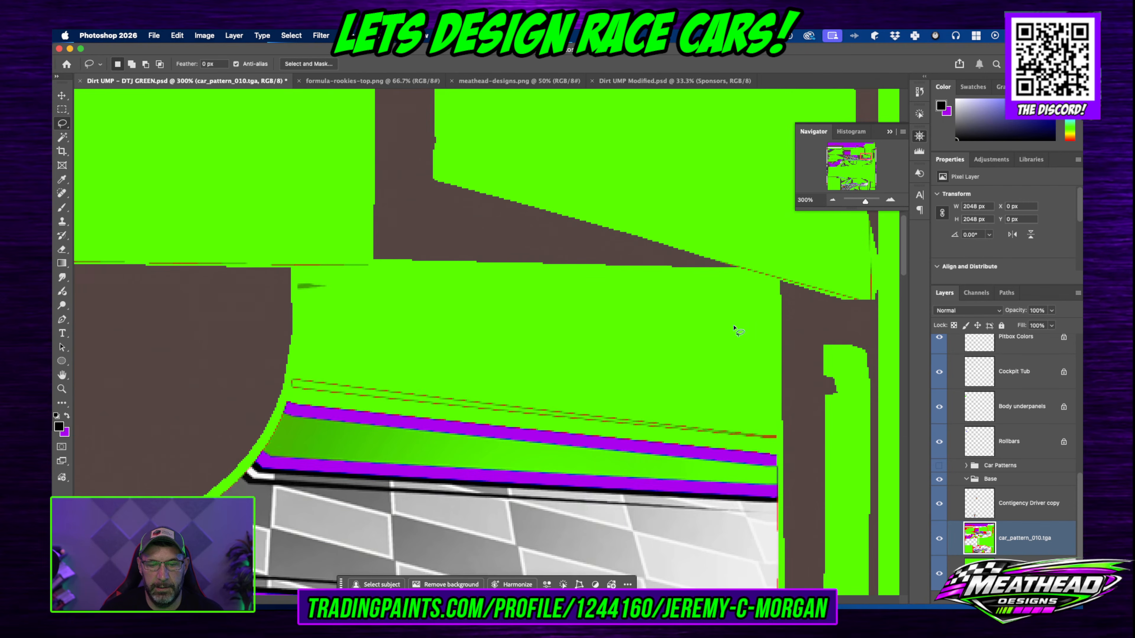
scroll(536, 310, "down", 6)
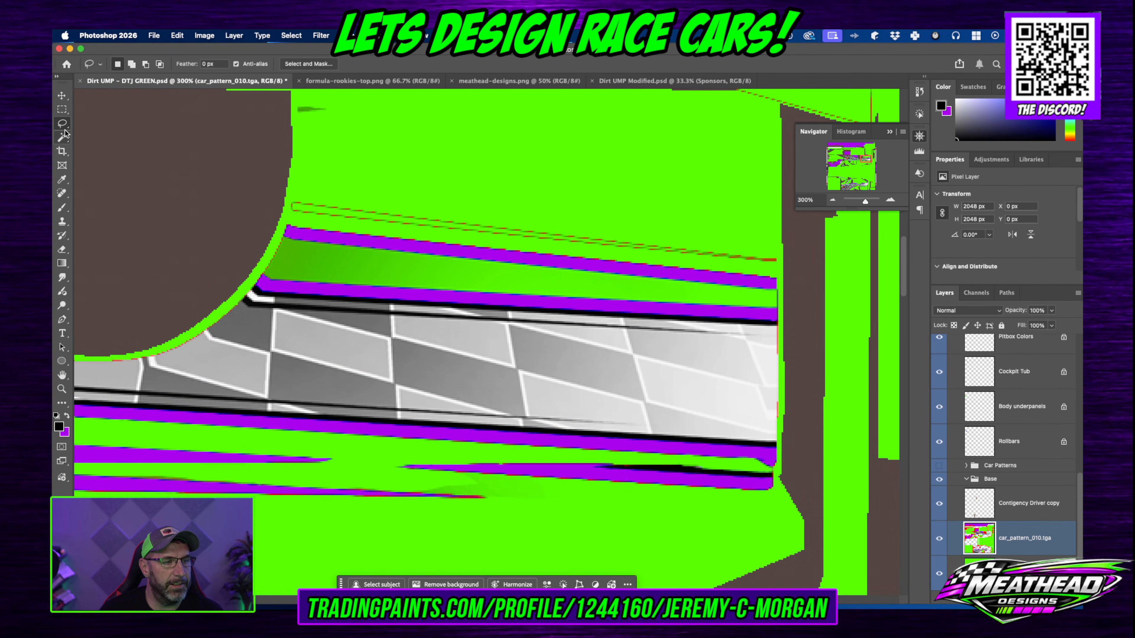
mouse_move(63, 120)
left_mouse_down()
mouse_move(112, 136)
mouse_move(69, 133)
mouse_move(111, 153)
left_mouse_up()
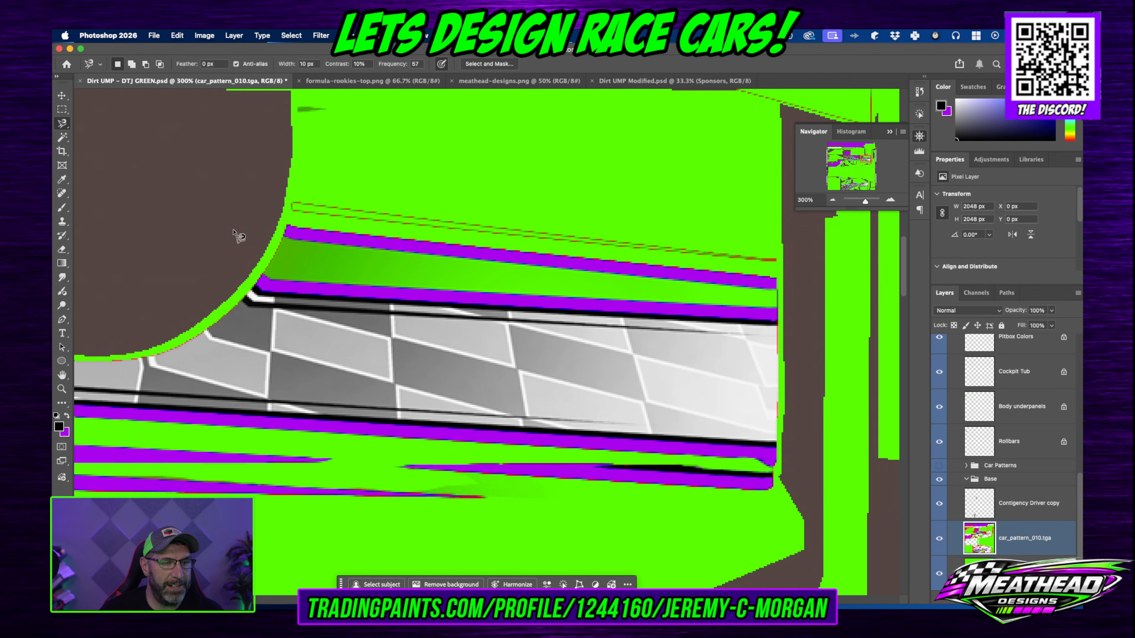
left_click(282, 233)
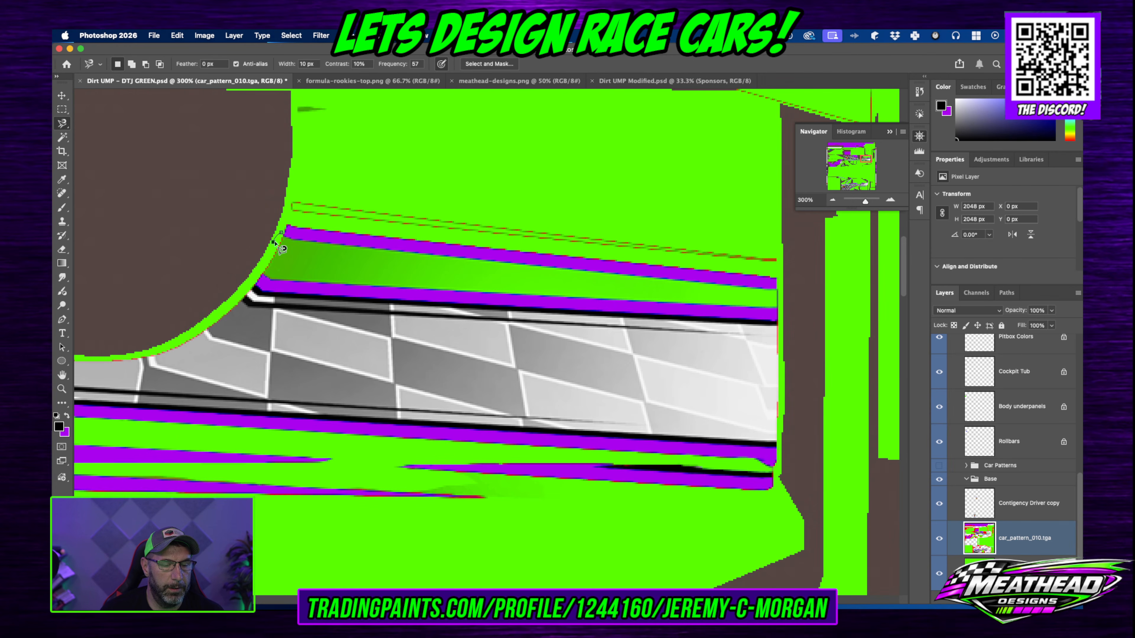
key("Escape")
left_click(281, 234)
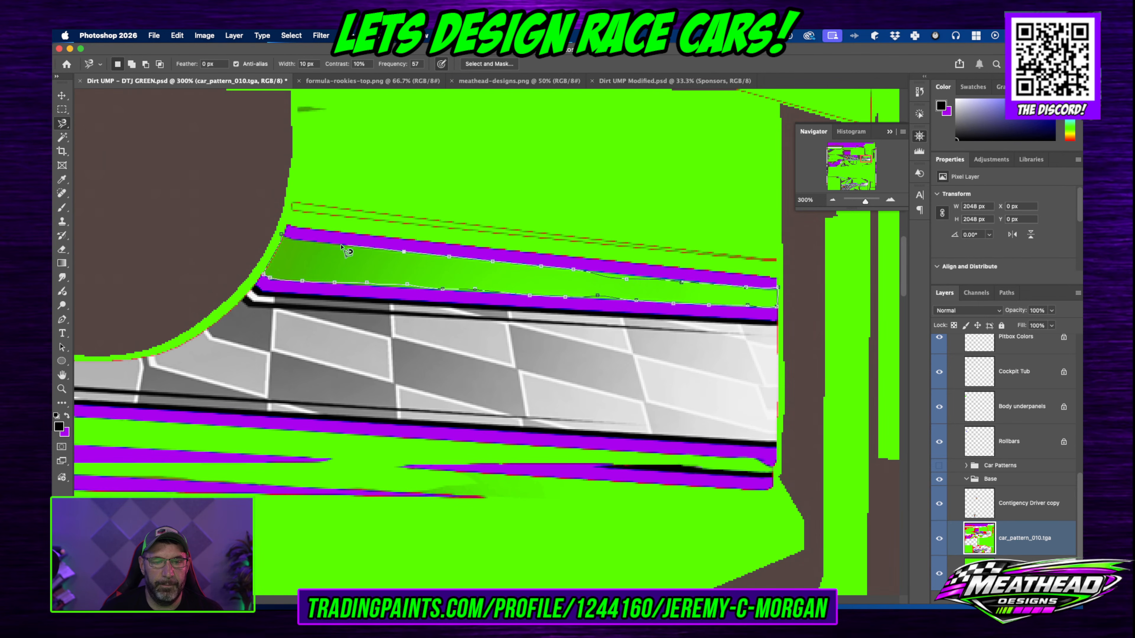
left_click(288, 241)
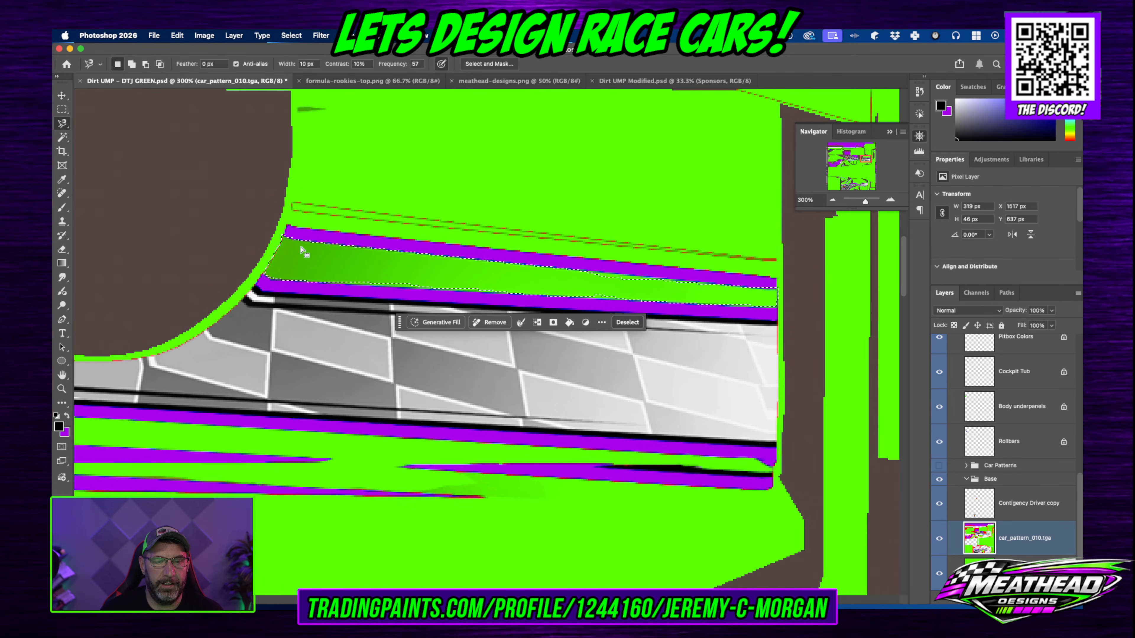
Step: Fill the outlined strip with purple at 100% opacity in Normal mode and deselect it
left_click(199, 35)
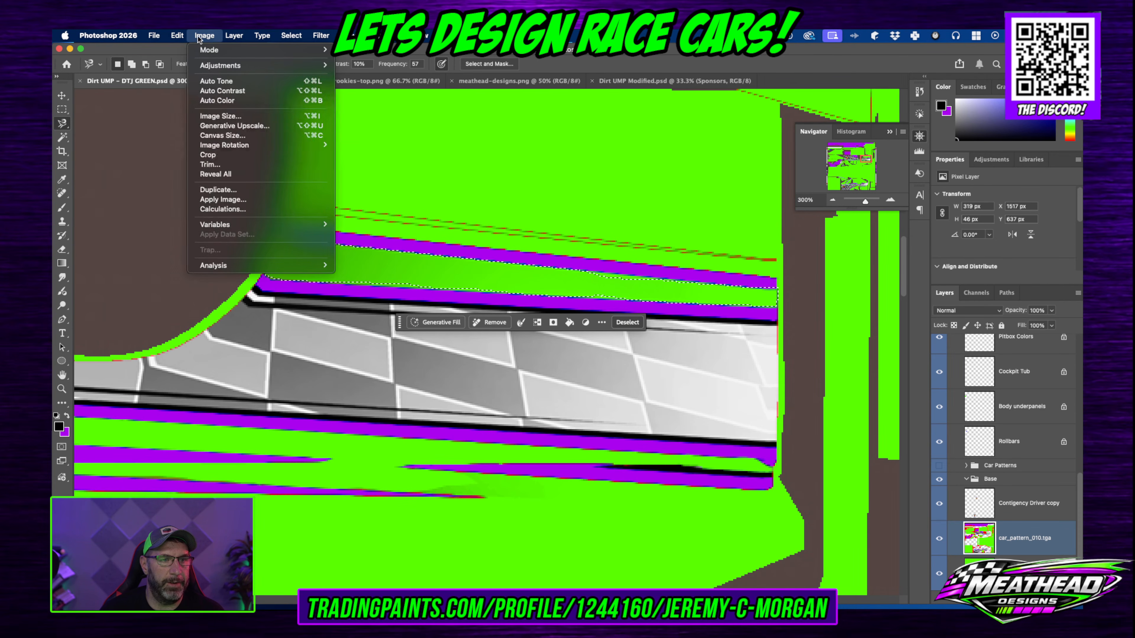
mouse_move(178, 35)
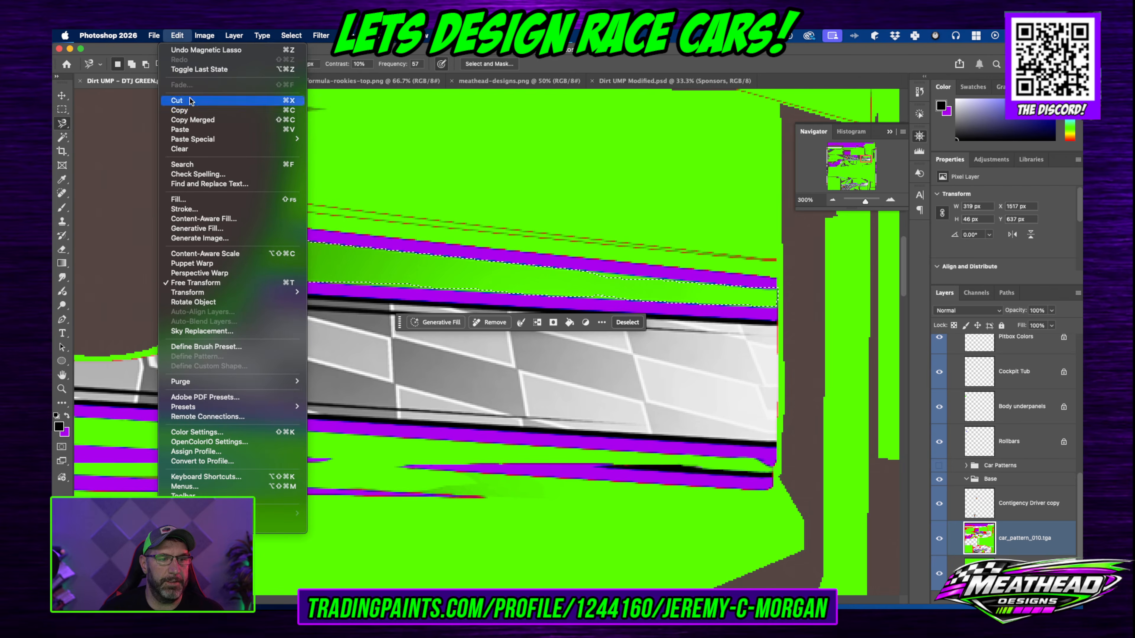
left_click(214, 200)
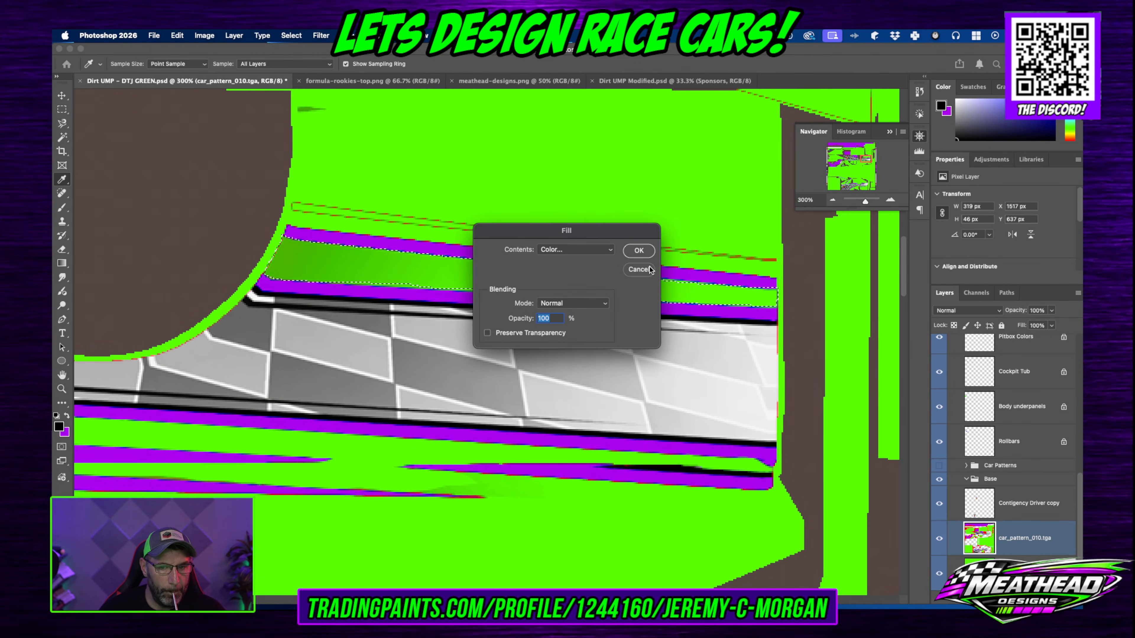
left_click(639, 252)
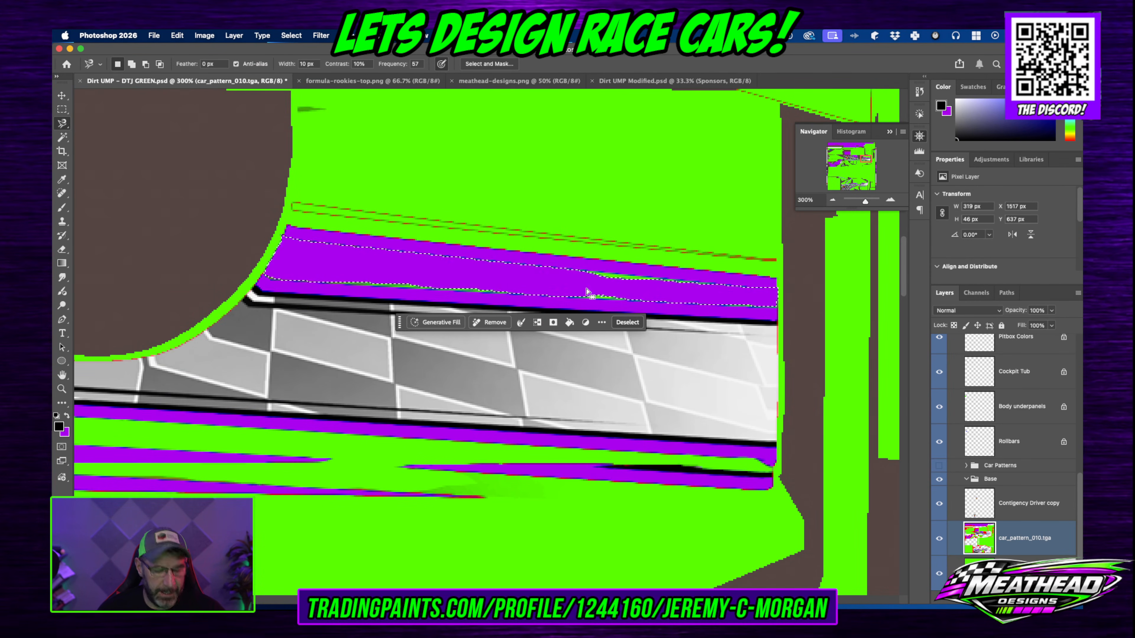
key("super+d")
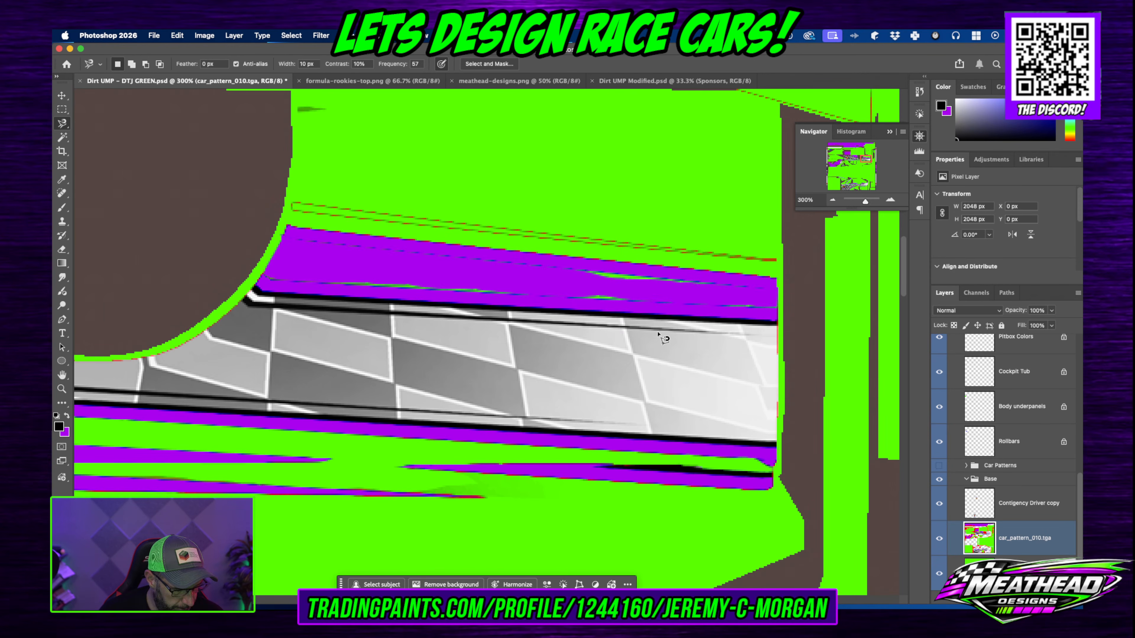
Step: Lasso the leftover edge lines at the wheel-arch end of the purple strip freehand and delete the enclosed pixels
key("super+equal")
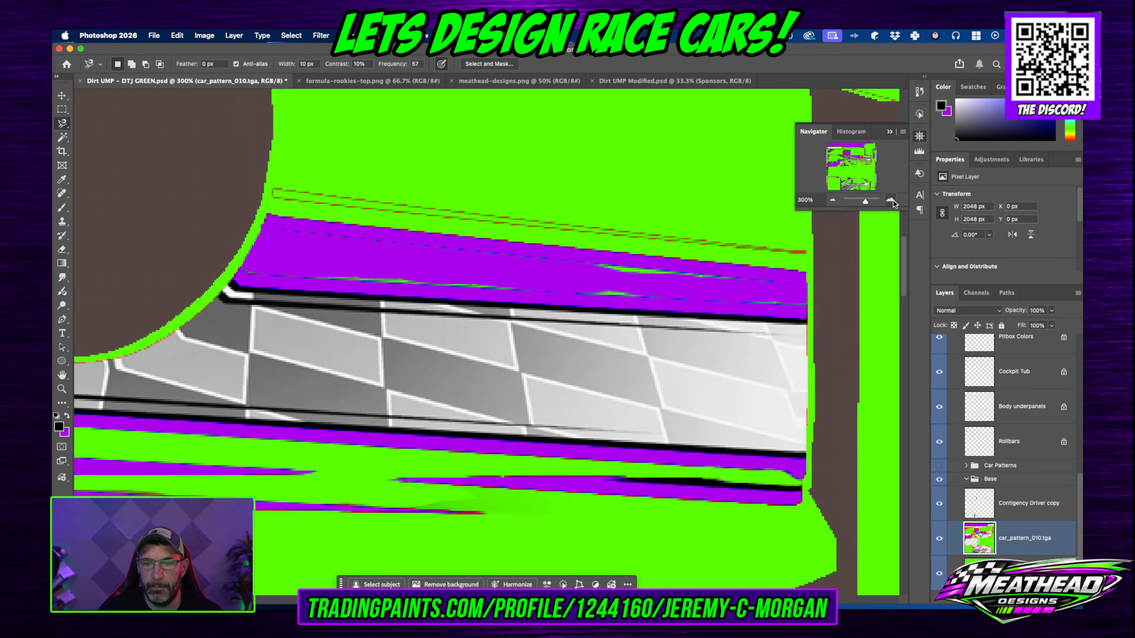
scroll(674, 329, "down", 2)
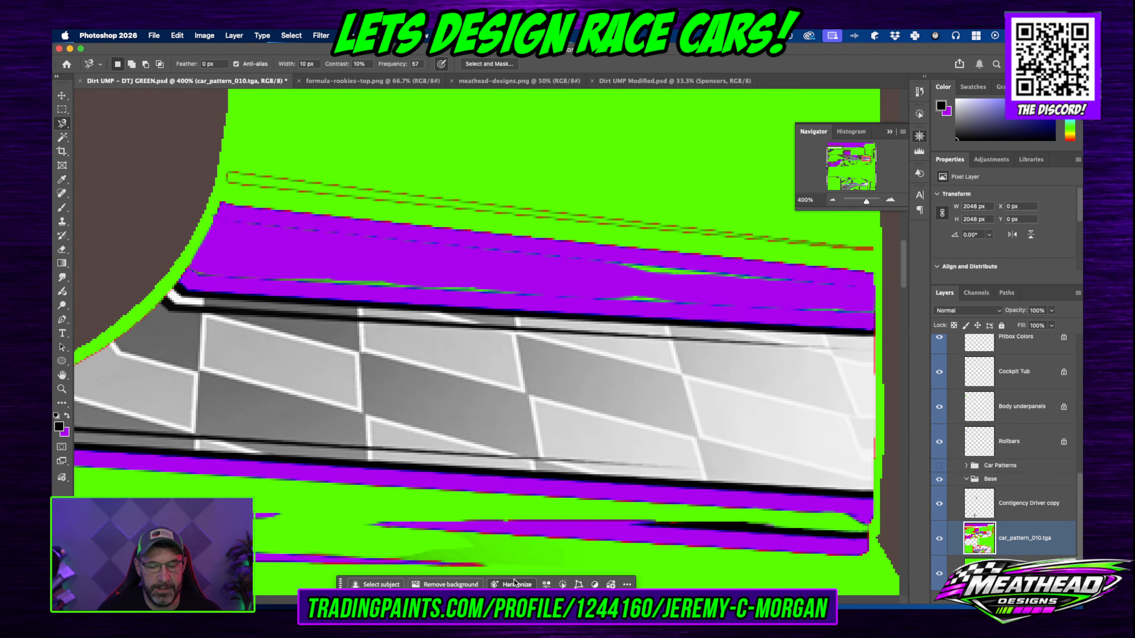
scroll(476, 340, "right", 4)
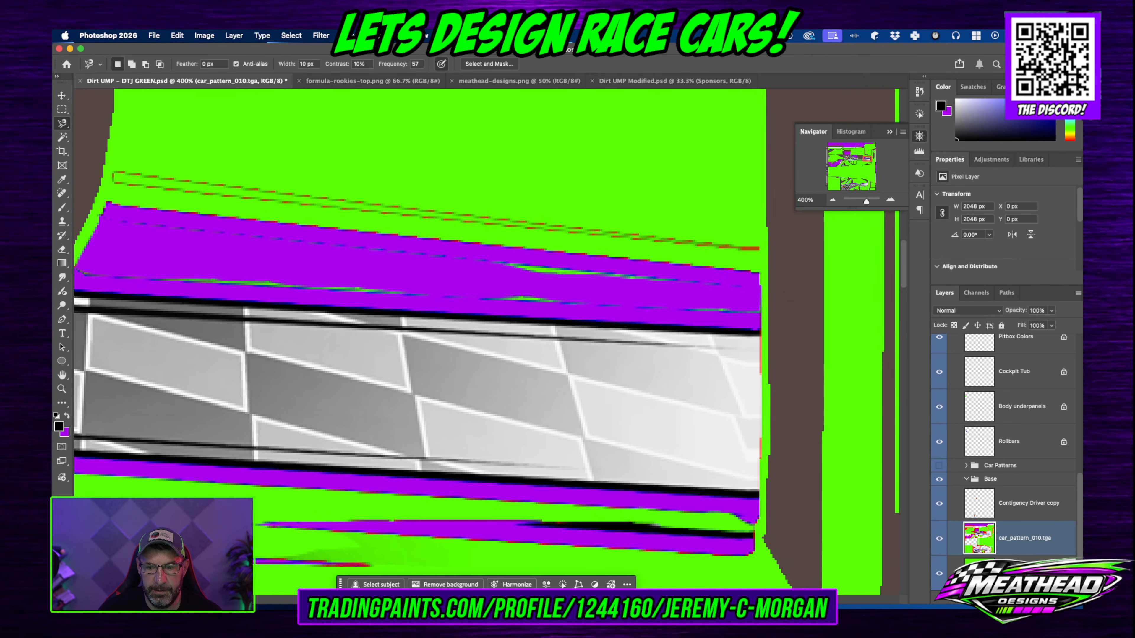
right_click(62, 123)
left_click(103, 126)
mouse_move(141, 215)
left_mouse_down()
mouse_move(95, 276)
mouse_move(127, 294)
mouse_move(202, 296)
left_mouse_up()
key("super+d")
mouse_move(144, 215)
left_mouse_down()
mouse_move(101, 281)
mouse_move(328, 298)
mouse_move(363, 292)
mouse_move(375, 274)
mouse_move(360, 242)
mouse_move(337, 235)
mouse_move(142, 212)
left_mouse_up()
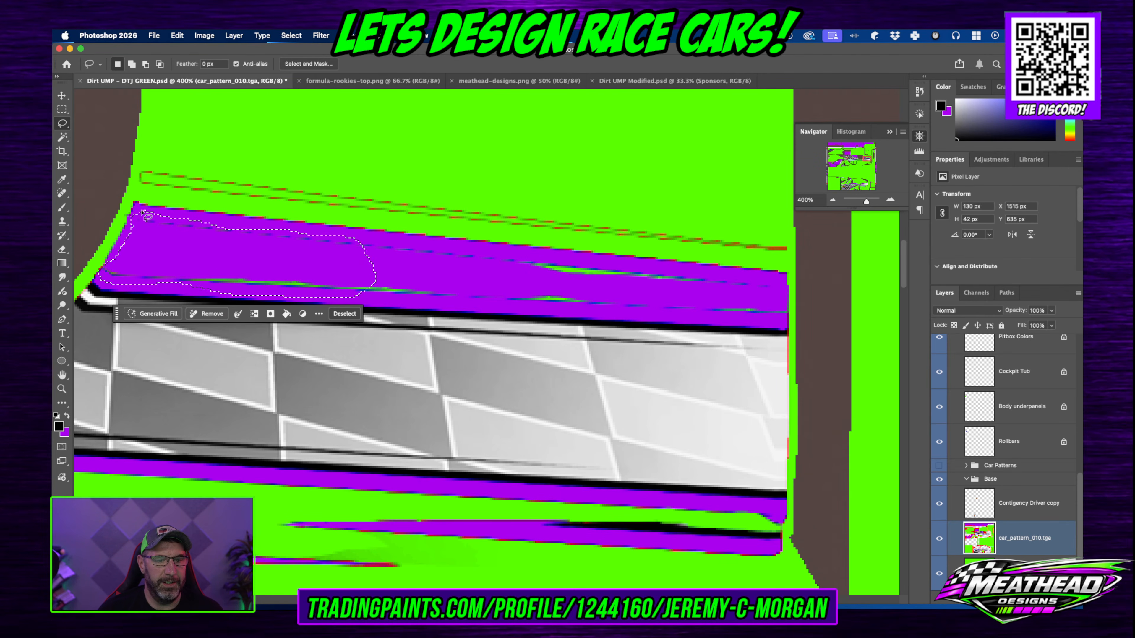
key("Delete")
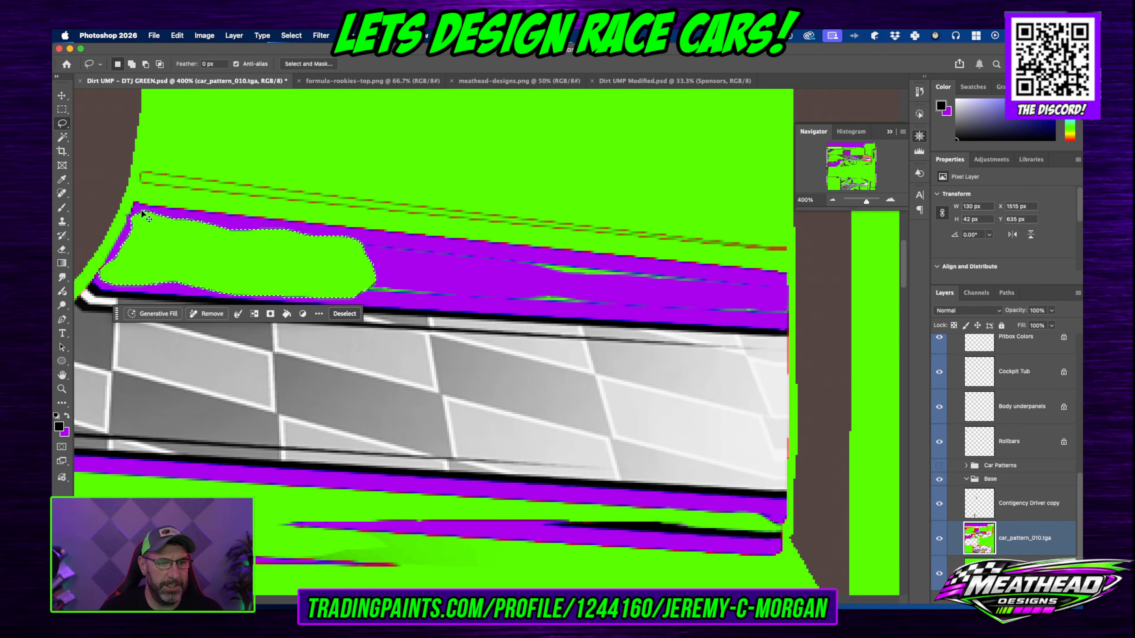
Step: Fill the cleared wheel-arch end of the strip with purple #ab01f0 and deselect it
left_click(176, 35)
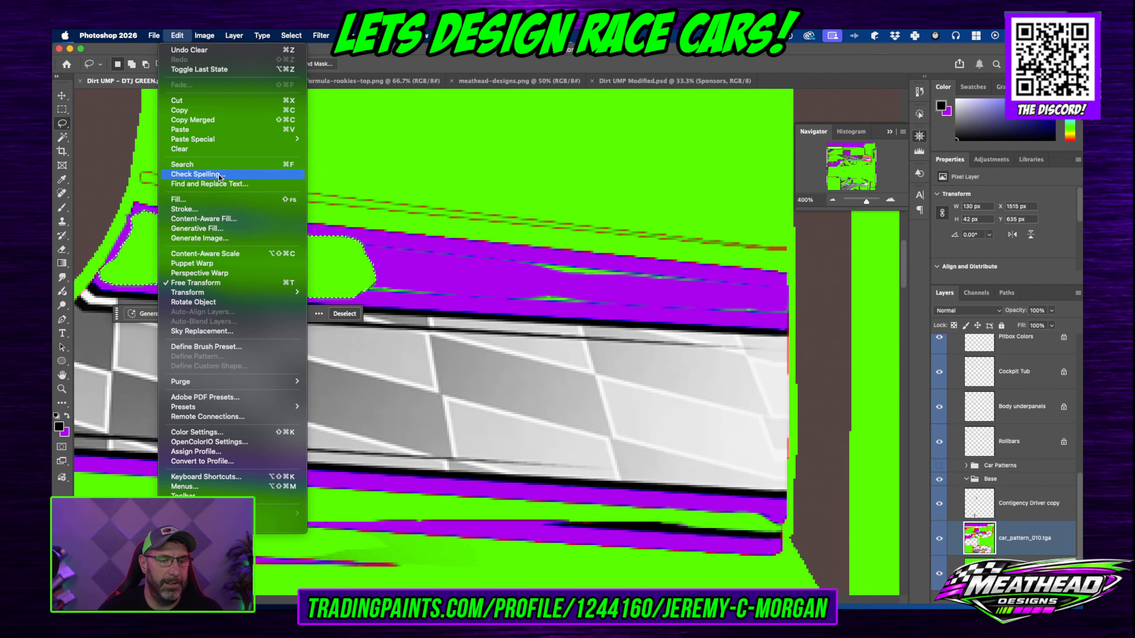
left_click(211, 201)
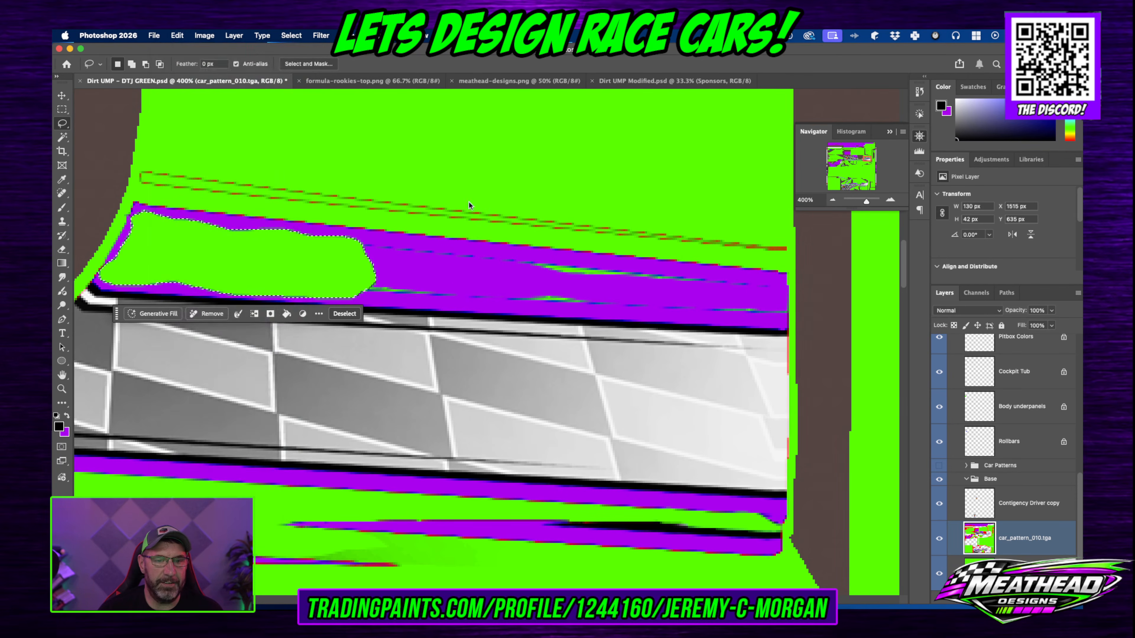
left_click(580, 251)
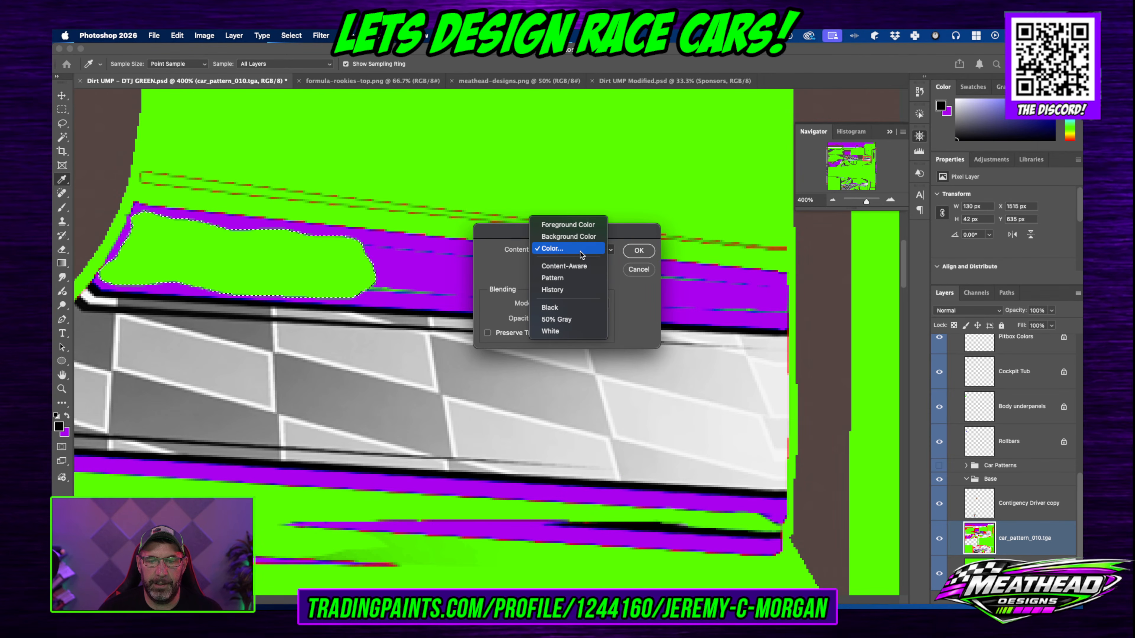
left_click(580, 252)
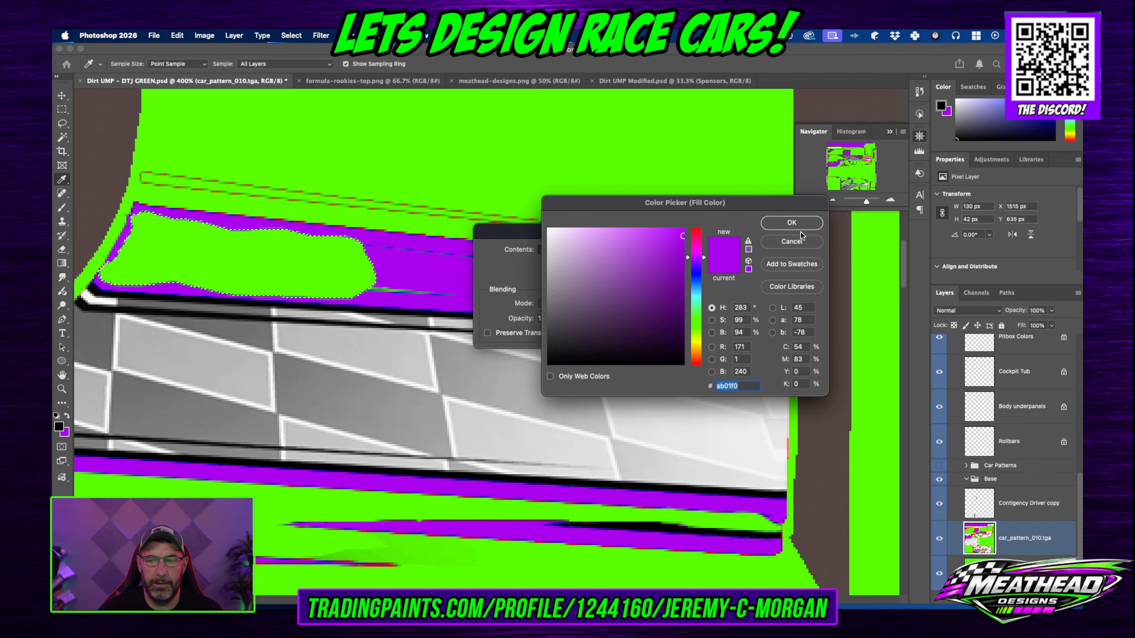
left_click(800, 232)
left_click(637, 247)
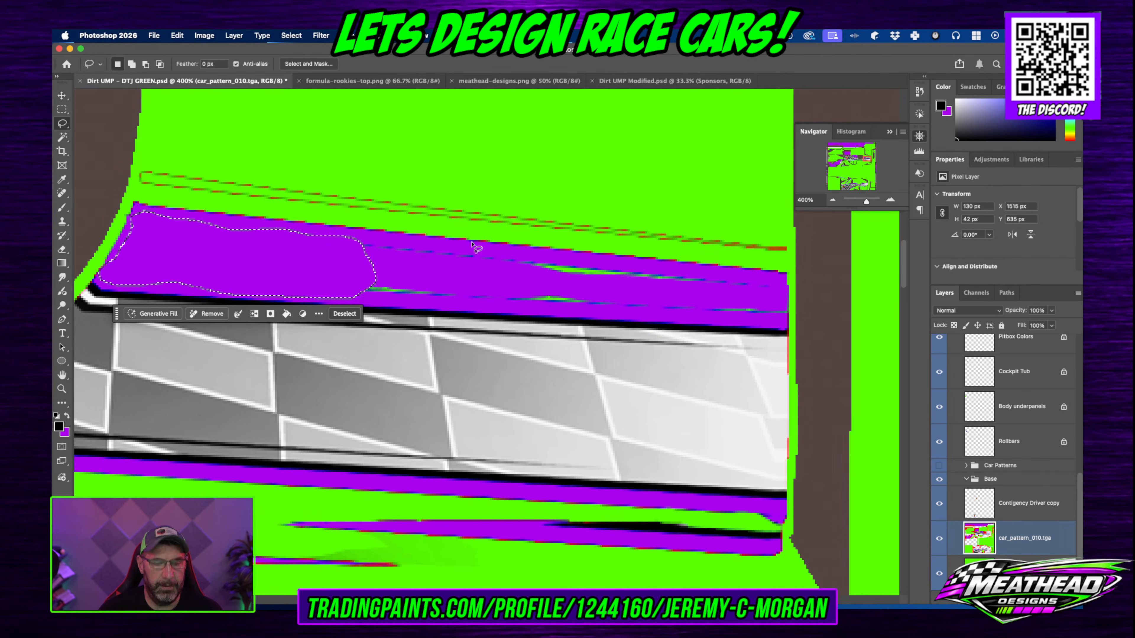
key("super+d")
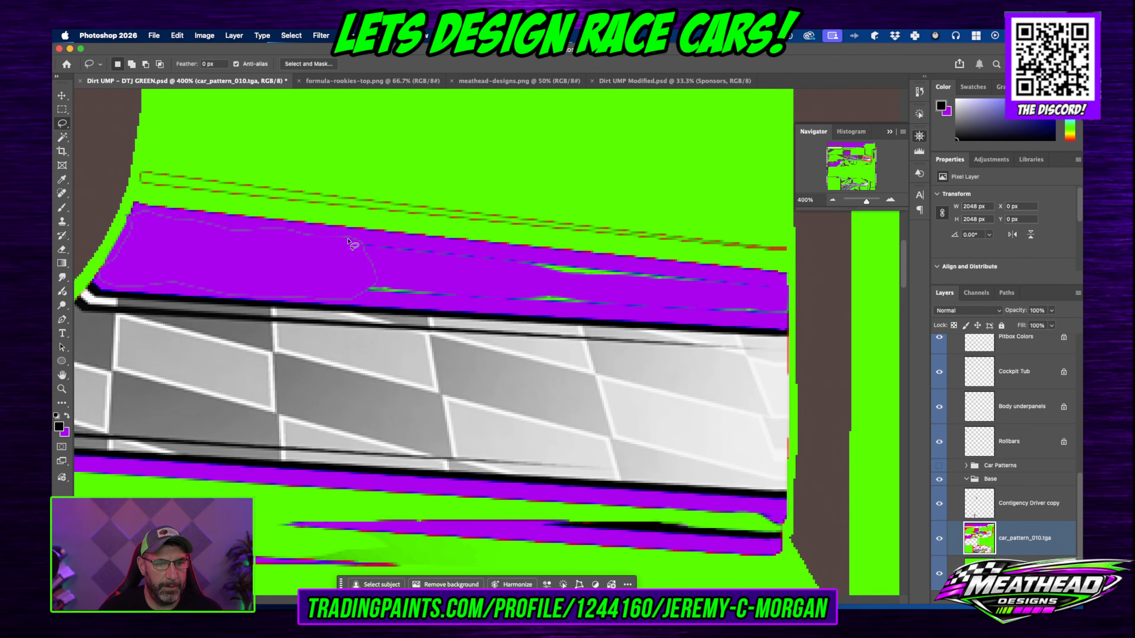
Step: Lasso the green and blue remnants along the rest of the strip behind the wheel arch and fill them with the same purple
left_click_drag(363, 239, 150, 212)
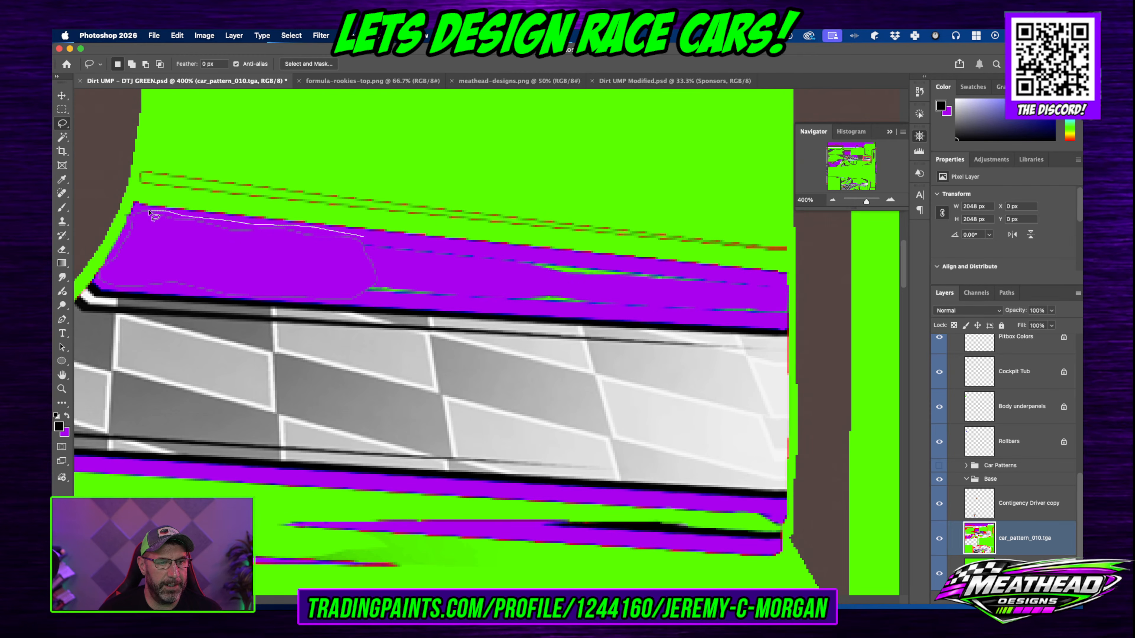
left_click_drag(106, 265, 109, 263)
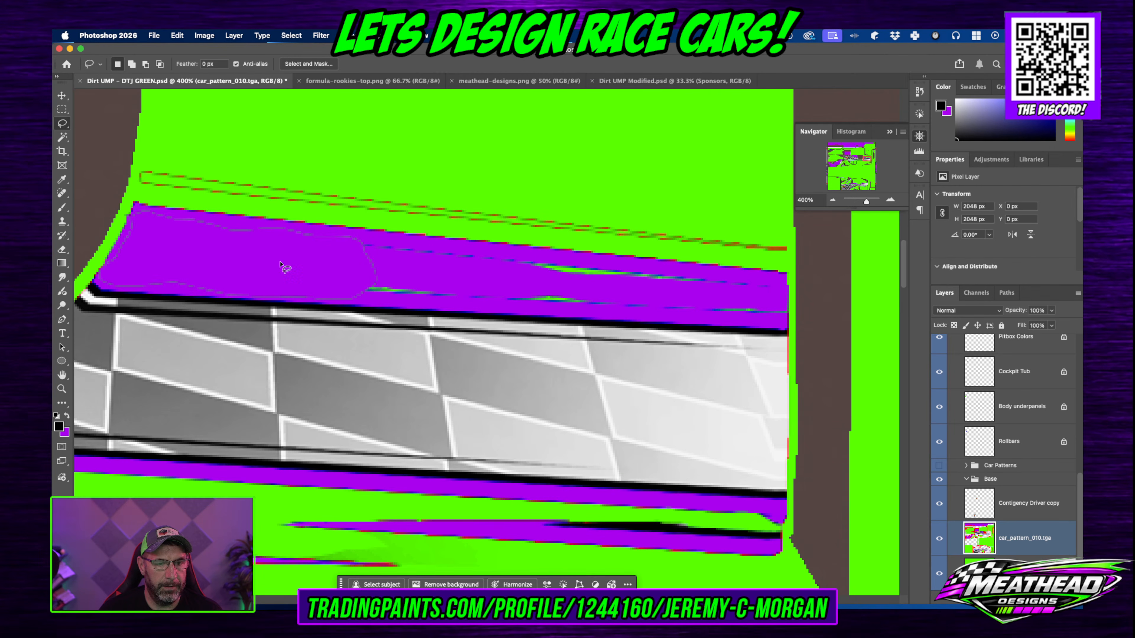
mouse_move(397, 238)
left_mouse_down()
mouse_move(345, 252)
mouse_move(349, 281)
mouse_move(369, 295)
mouse_move(779, 317)
left_mouse_up()
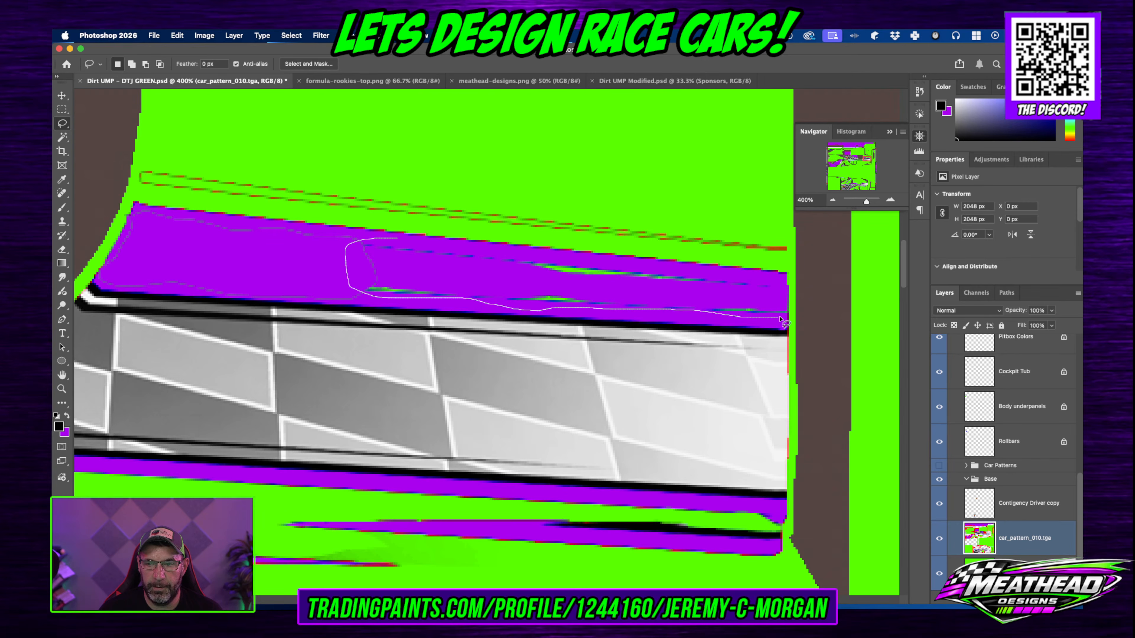
left_click_drag(761, 278, 399, 240)
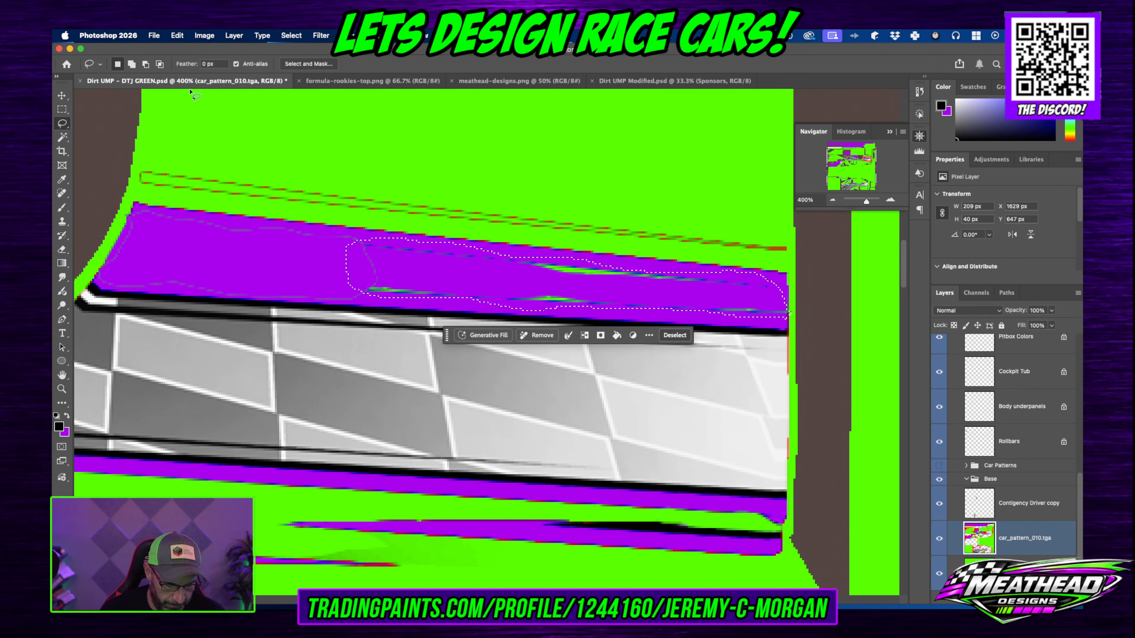
key("i")
key("shift+BackSpace")
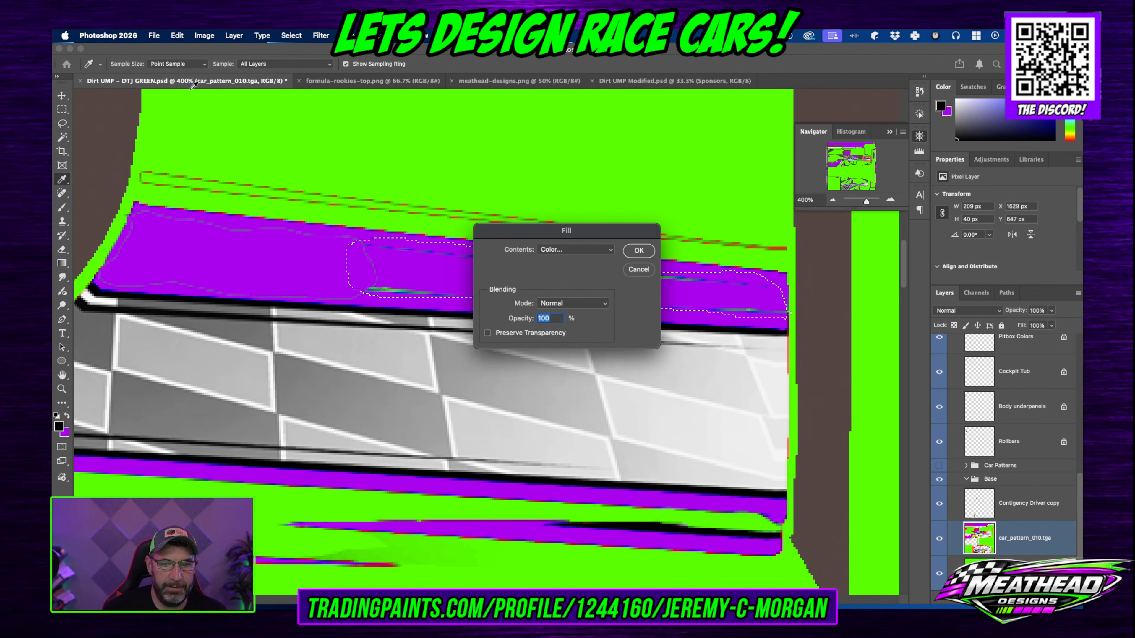
left_click(639, 250)
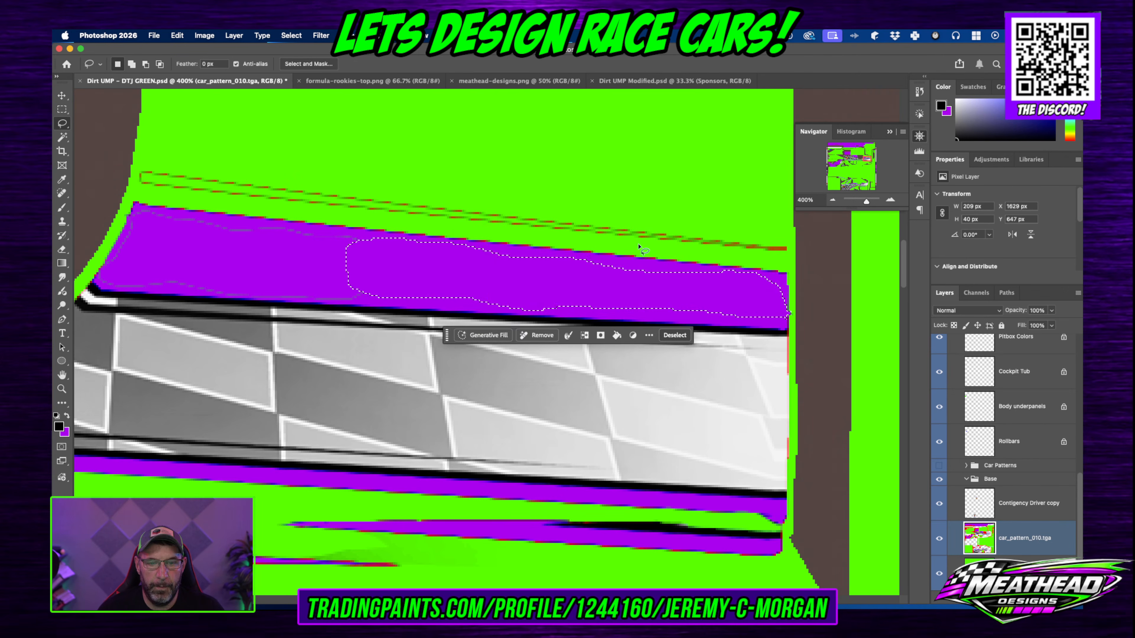
left_click(434, 276)
mouse_move(364, 245)
left_mouse_down()
mouse_move(143, 210)
mouse_move(119, 242)
left_mouse_up()
left_click(534, 253)
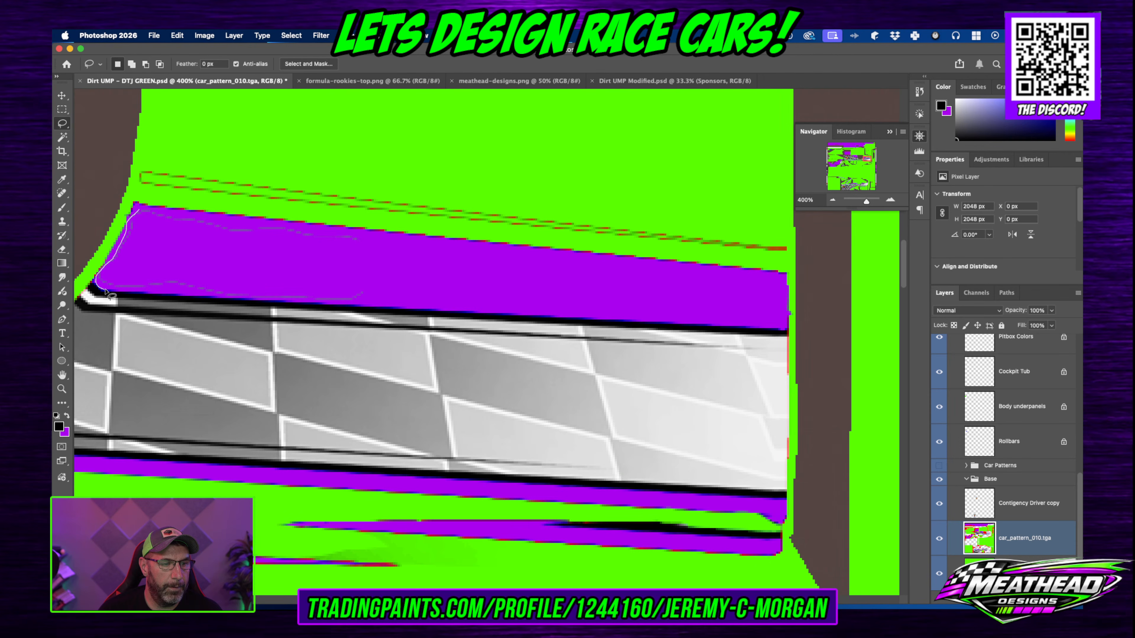
left_click_drag(112, 293, 372, 309)
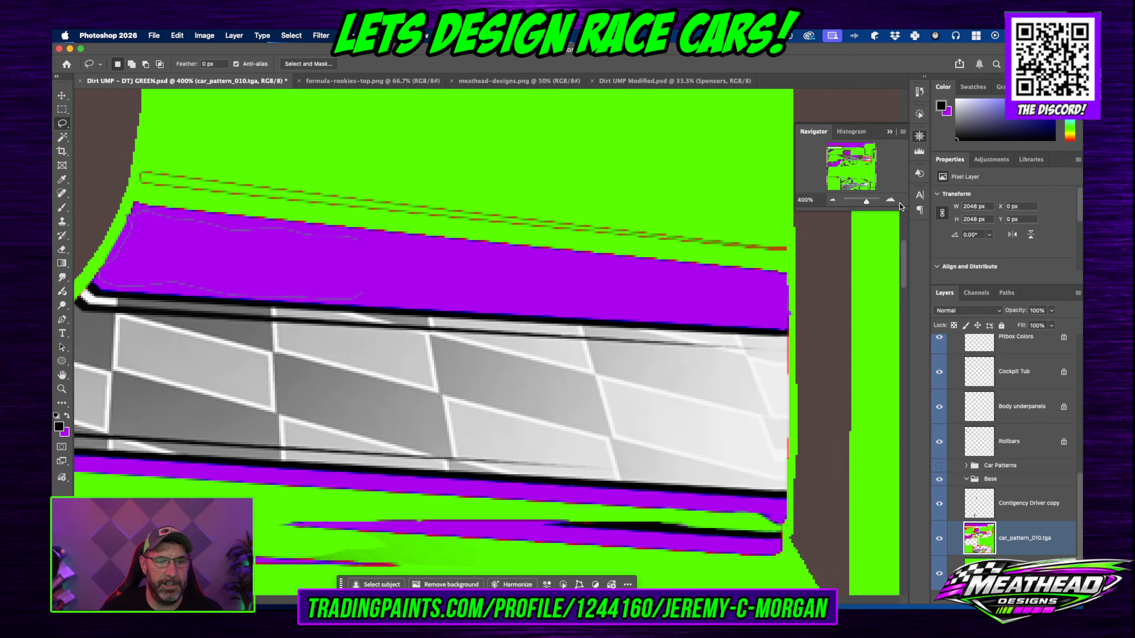
Step: Lasso the faint leftover lines along the lower part of the purple strip beside the wheel arch, fill them with purple and deselect
left_click(892, 201)
left_click(891, 201)
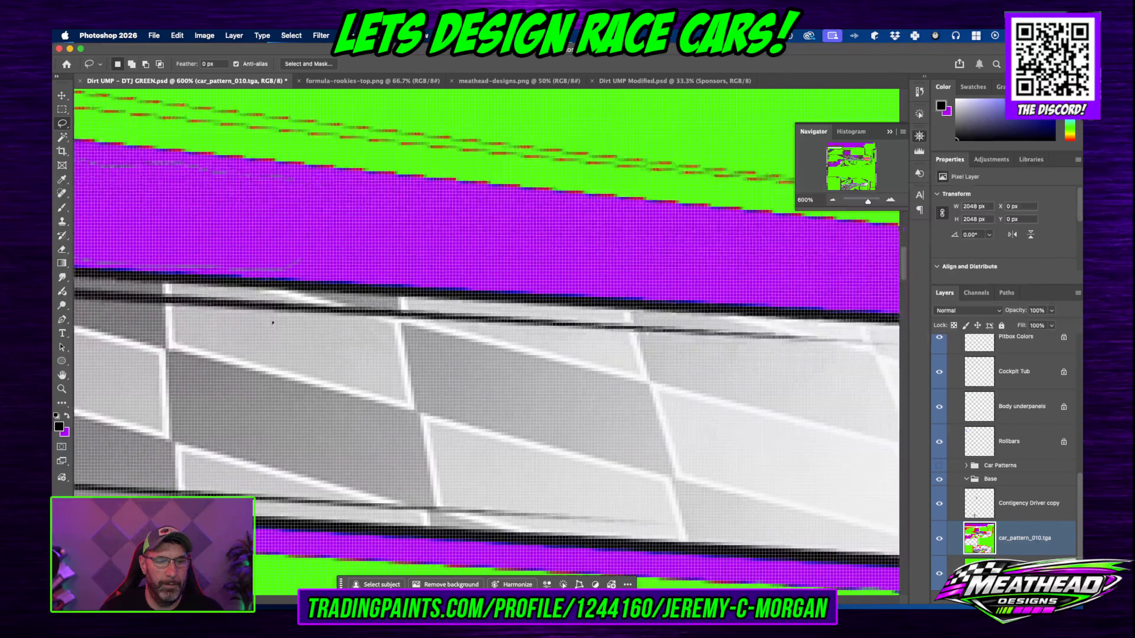
scroll(568, 506, "up", 3)
scroll(661, 342, "left", 10)
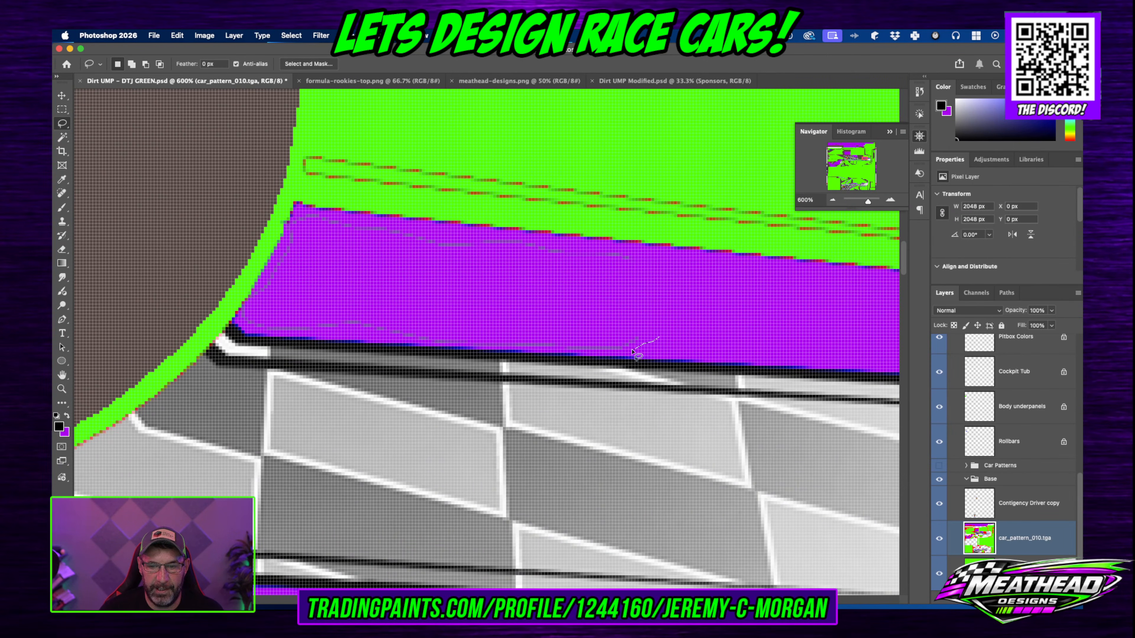
mouse_move(616, 353)
left_mouse_down()
mouse_move(371, 344)
mouse_move(251, 329)
mouse_move(237, 316)
mouse_move(270, 263)
mouse_move(436, 244)
mouse_move(697, 261)
left_mouse_up()
left_click_drag(691, 321, 692, 322)
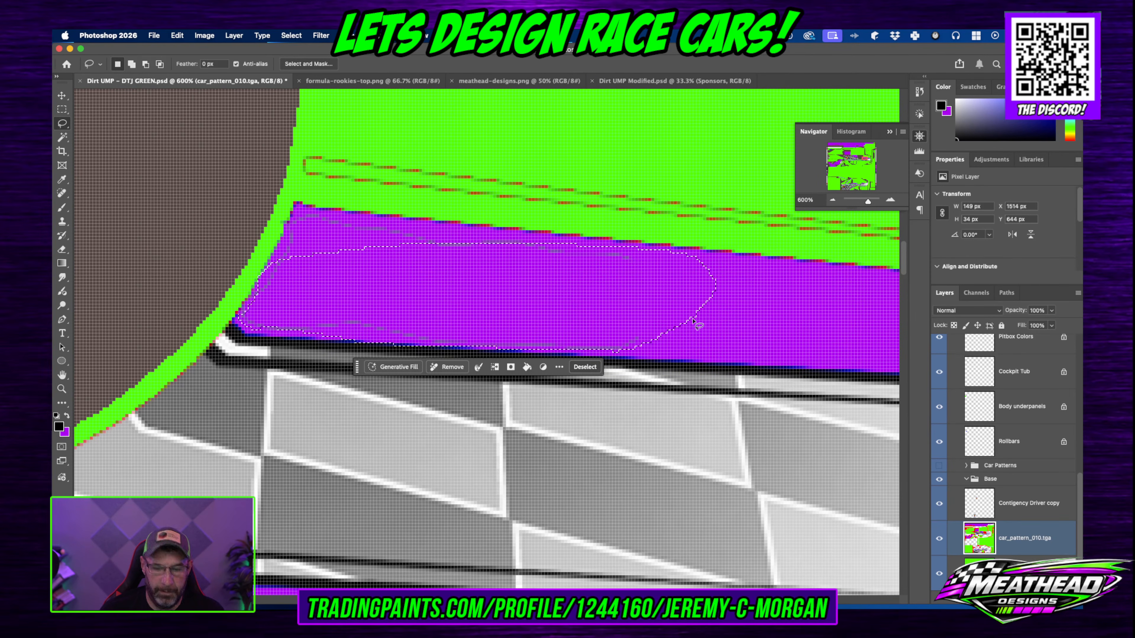
key("shift+BackSpace")
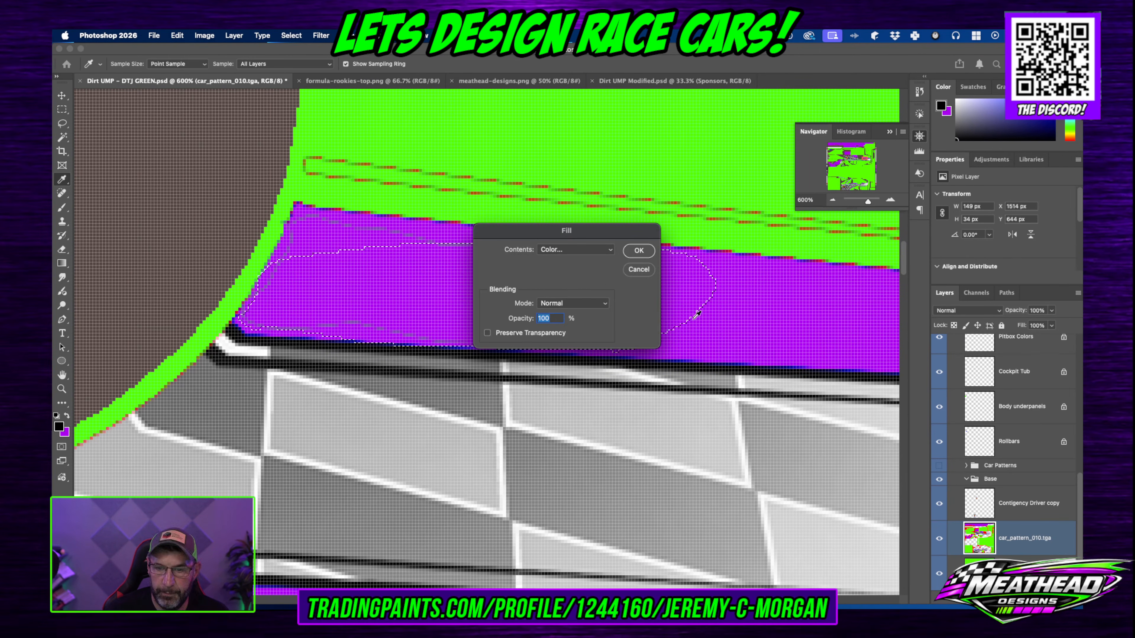
left_click(640, 251)
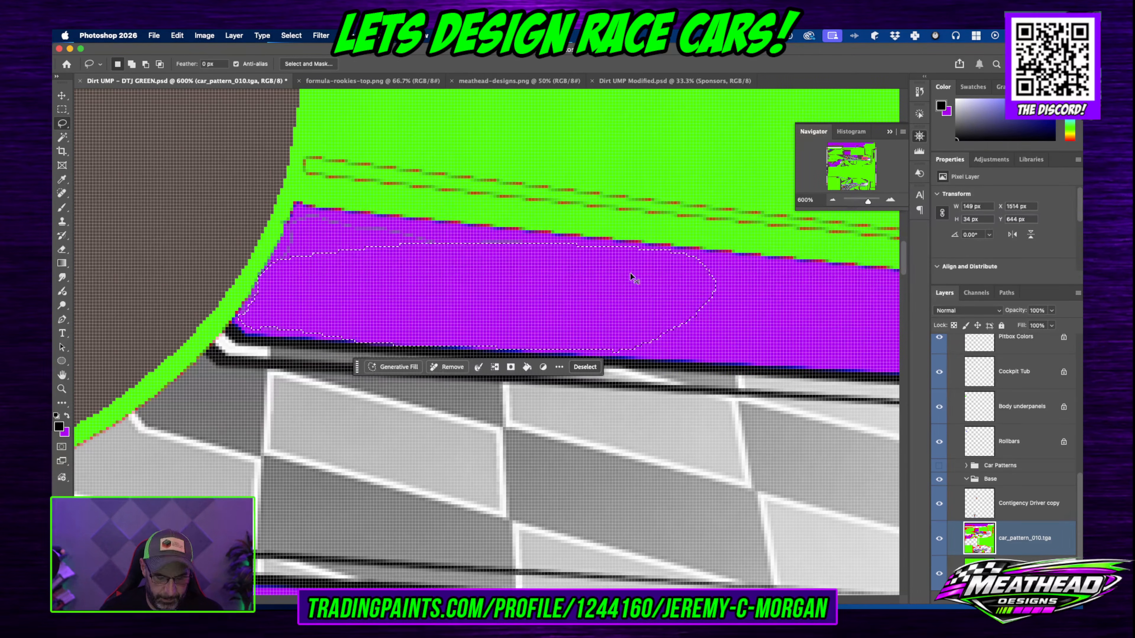
key("super+d")
Step: Lasso the remaining faint lines in the strip's upper corner at the wheel arch, fill them with purple and deselect
mouse_move(509, 258)
left_mouse_down()
mouse_move(410, 234)
mouse_move(291, 218)
left_mouse_up()
left_click_drag(269, 277, 308, 284)
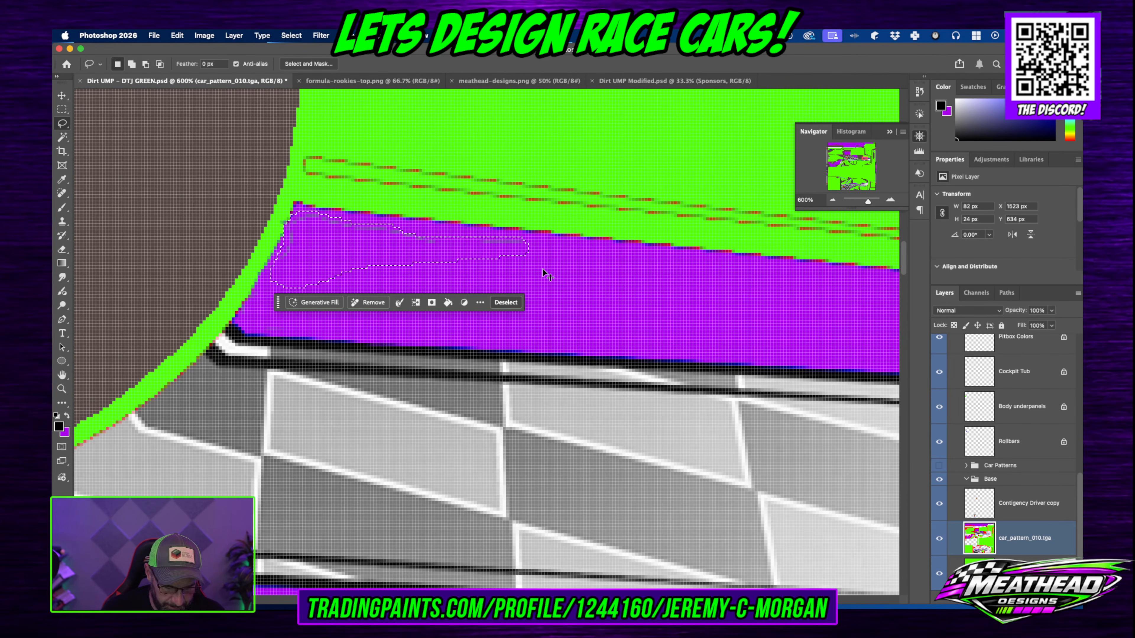
key("i")
key("shift+BackSpace")
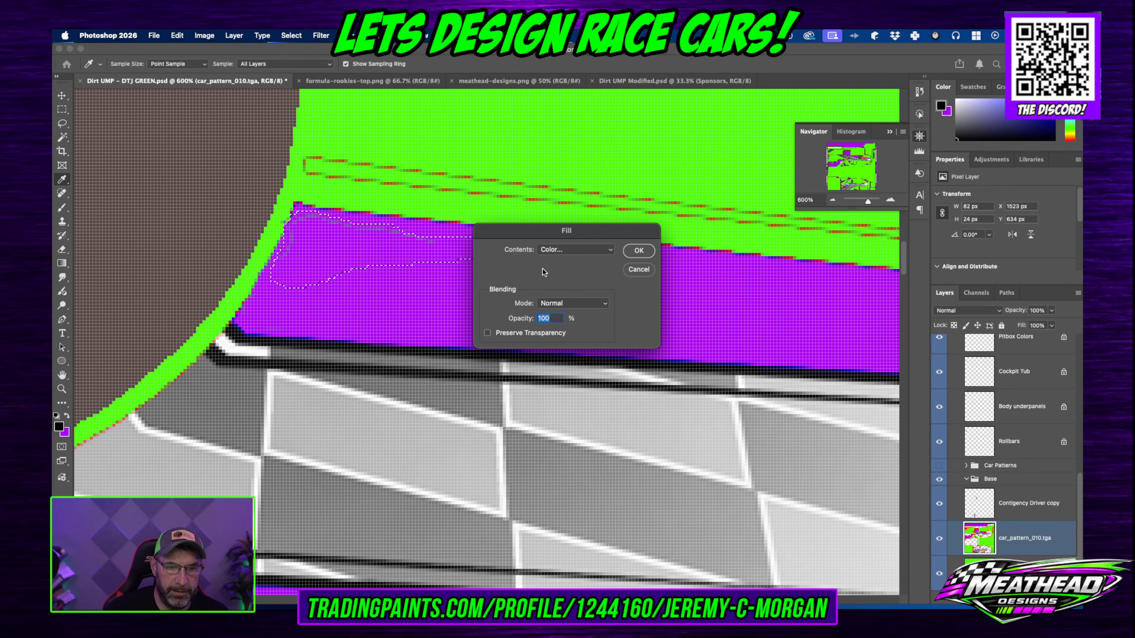
left_click(639, 250)
key("l")
key("ctrl+d")
Step: Lasso the red dashed lines and dark smudge in the green area above the purple strip, delete them and deselect
left_click(833, 199)
left_click(832, 200)
scroll(636, 362, "down", 2)
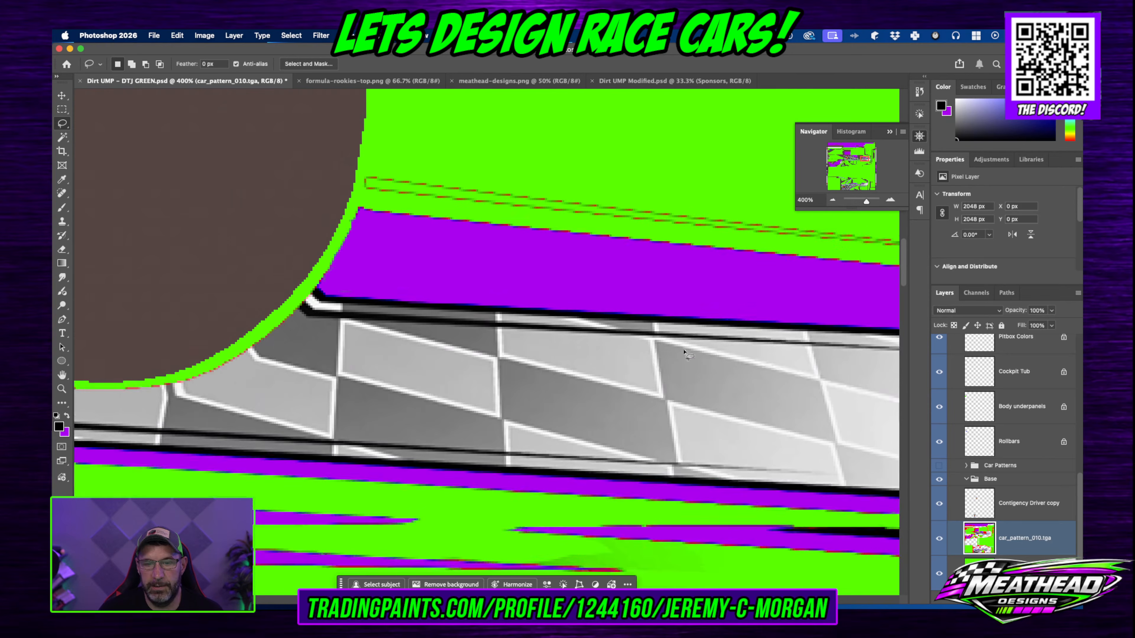
scroll(636, 362, "up", 4)
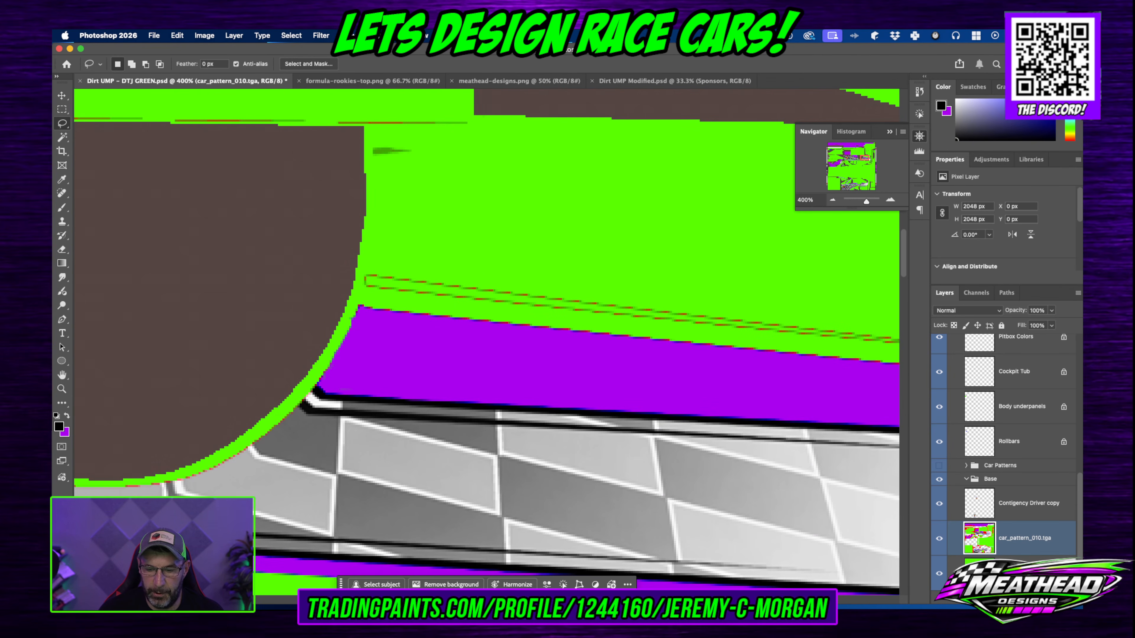
scroll(487, 343, "right", 5)
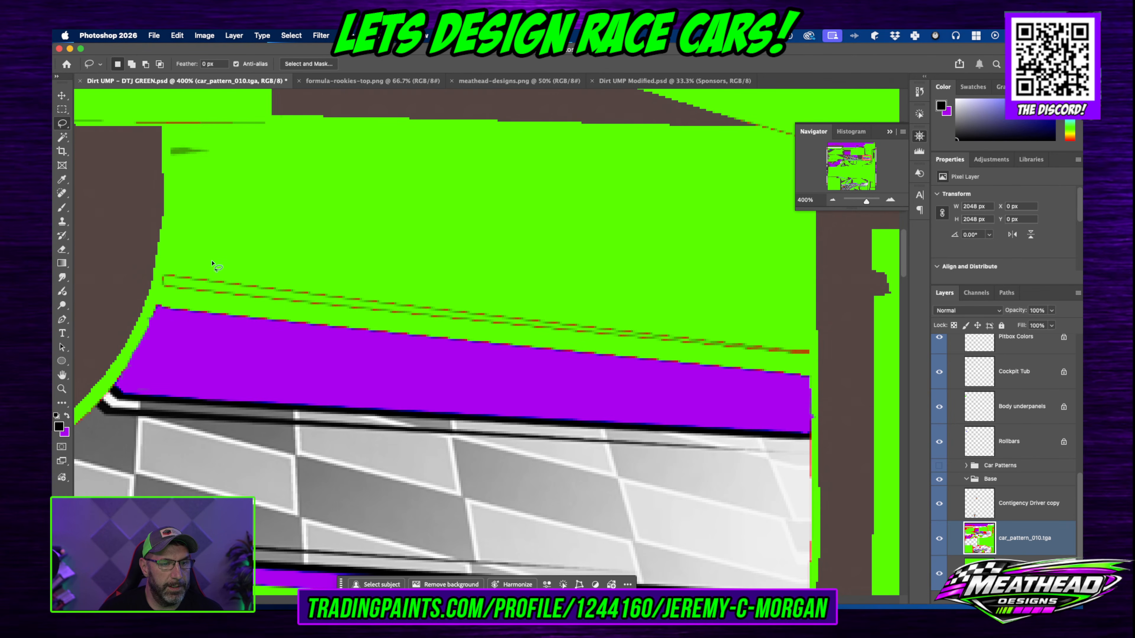
left_click_drag(166, 251, 159, 271)
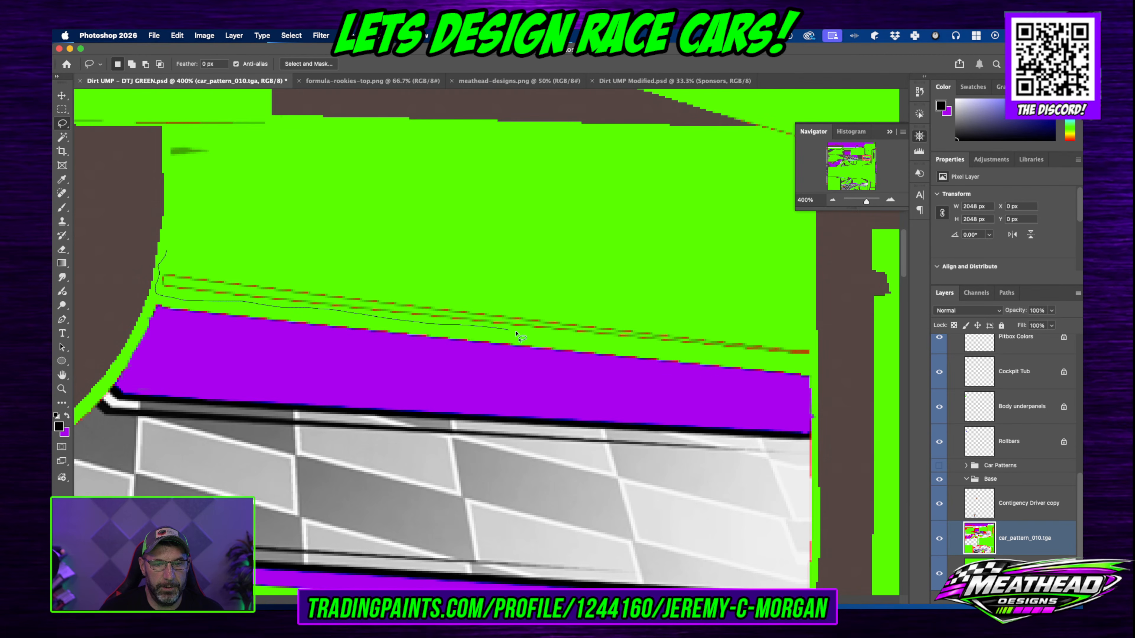
mouse_move(750, 353)
left_mouse_down()
mouse_move(831, 343)
mouse_move(399, 215)
mouse_move(299, 181)
mouse_move(250, 149)
left_mouse_up()
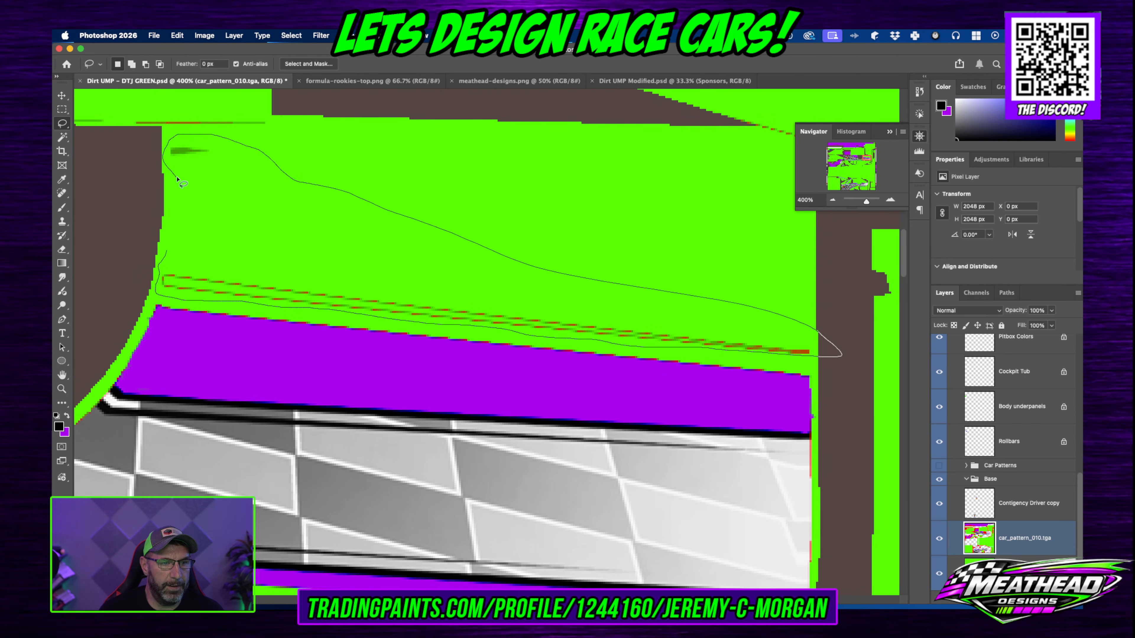
left_click_drag(183, 225, 181, 231)
key("Delete")
key("super+d")
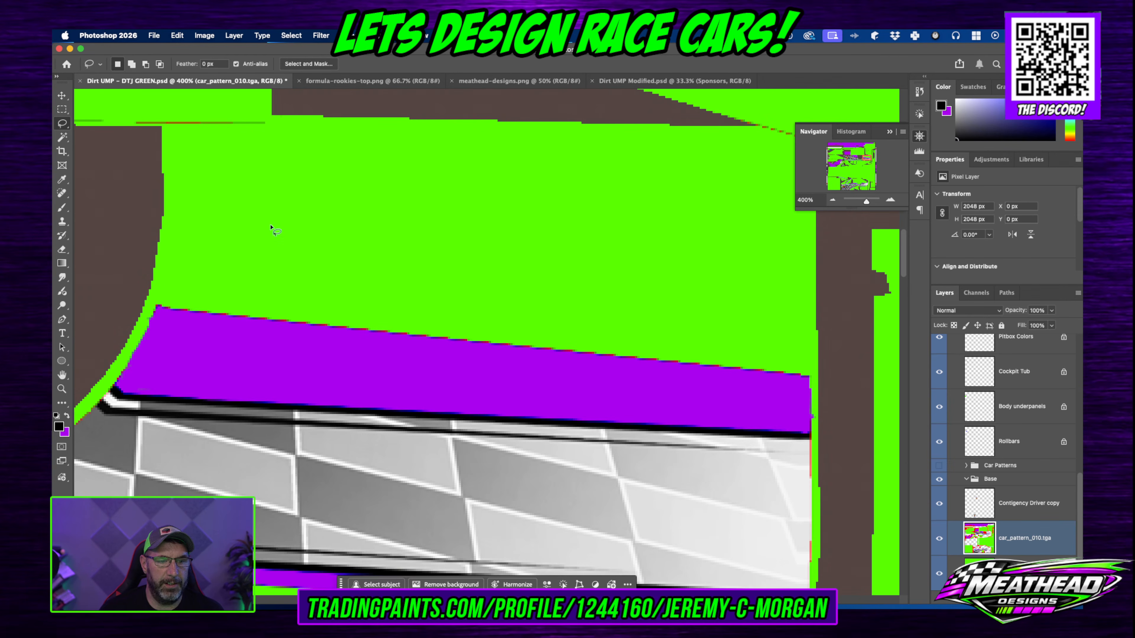
Step: Switch to the iRacing Paint Shop and rotate the car preview to examine the paint scheme from several sides
left_click(832, 201)
left_click(833, 200)
left_click(833, 201)
left_click(833, 200)
left_click(833, 200)
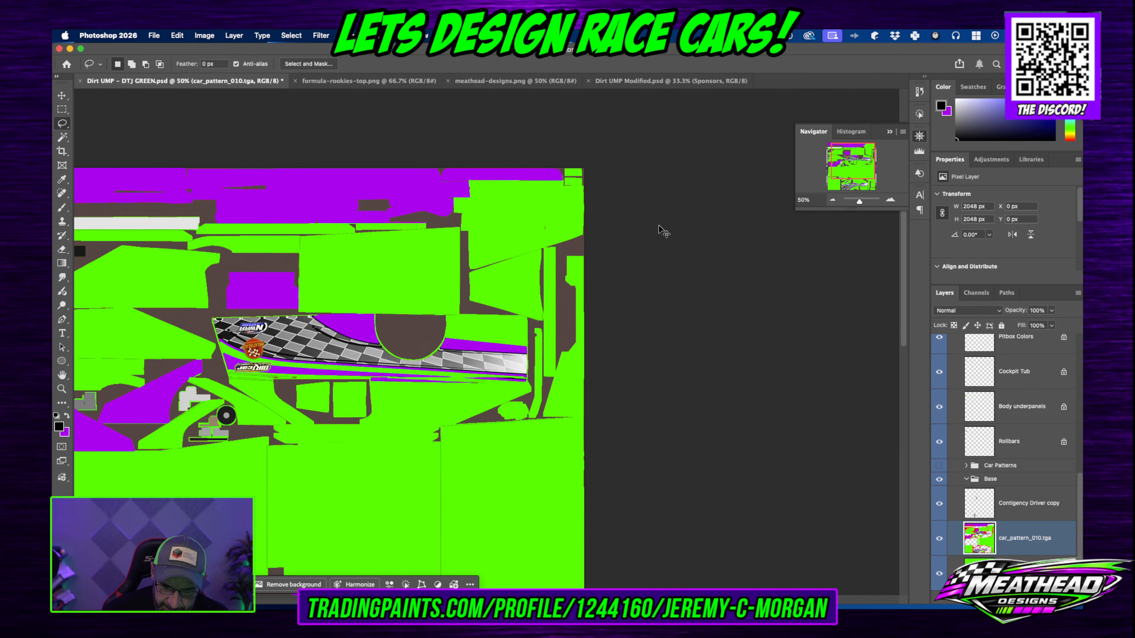
left_click_drag(1081, 79, 423, 77)
left_click_drag(369, 271, 276, 234)
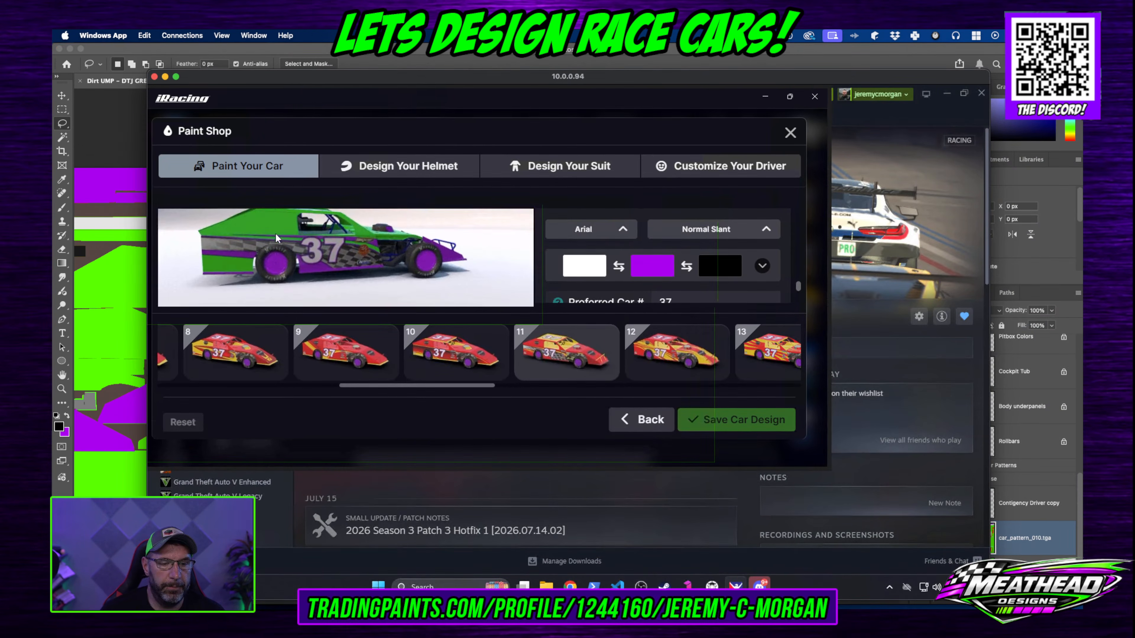
scroll(276, 233, "up", 3)
mouse_move(263, 253)
left_mouse_down()
mouse_move(431, 228)
mouse_move(416, 249)
left_mouse_up()
left_click_drag(419, 244, 478, 208)
left_click_drag(324, 239, 483, 225)
left_click_drag(393, 247, 542, 238)
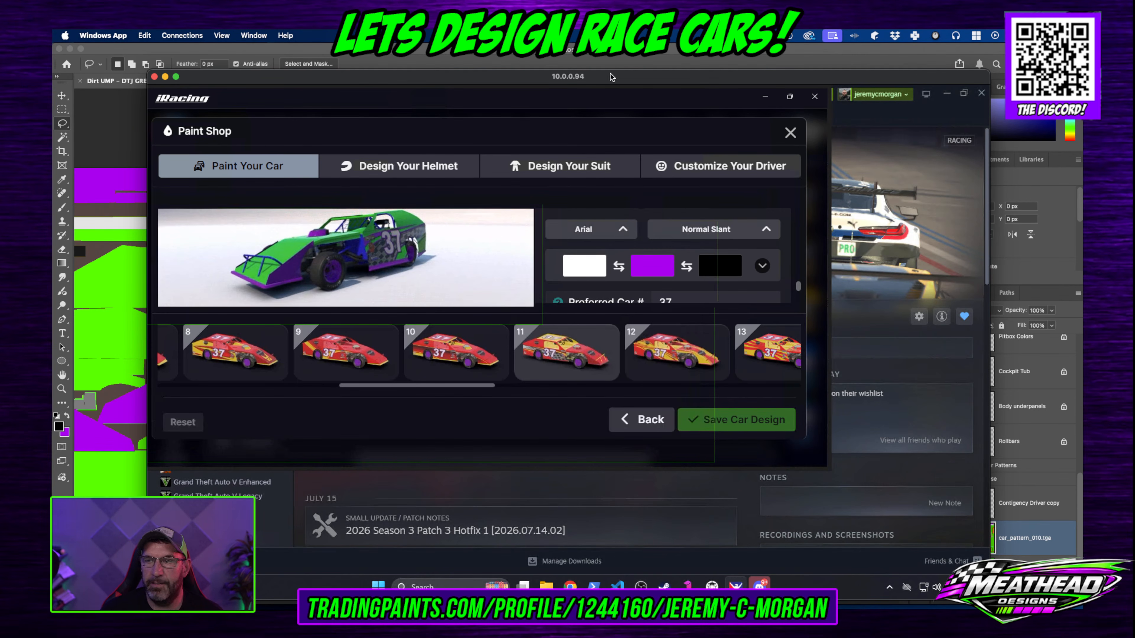
left_click_drag(610, 75, 1082, 78)
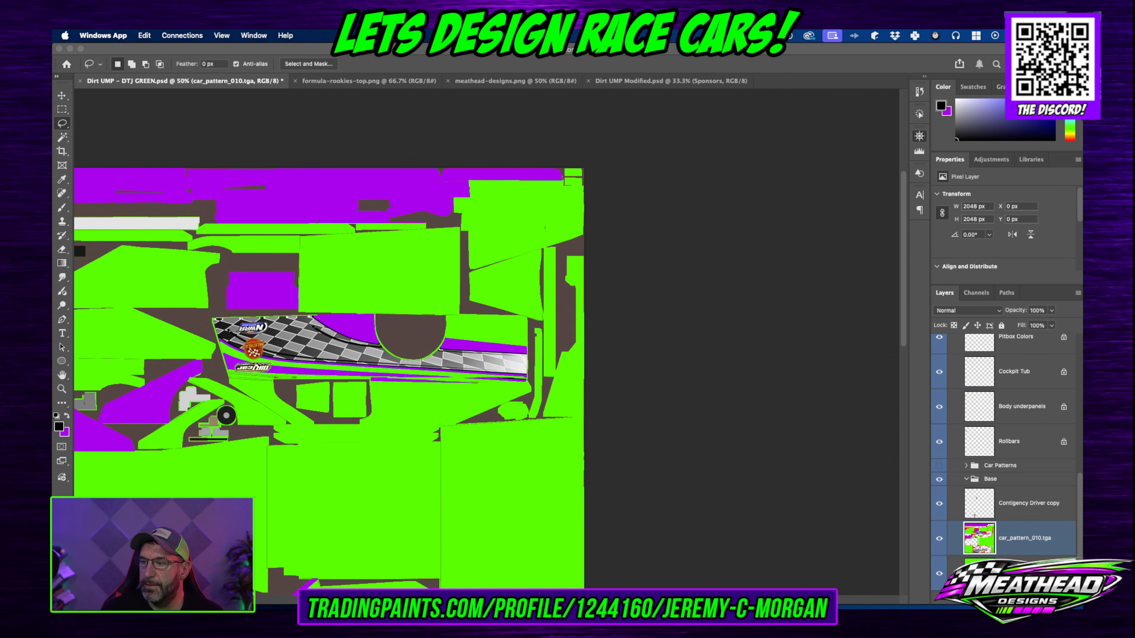
Step: Return to Photoshop and save Dirt UMP - DTJ GREEN.psd
key("super+Tab")
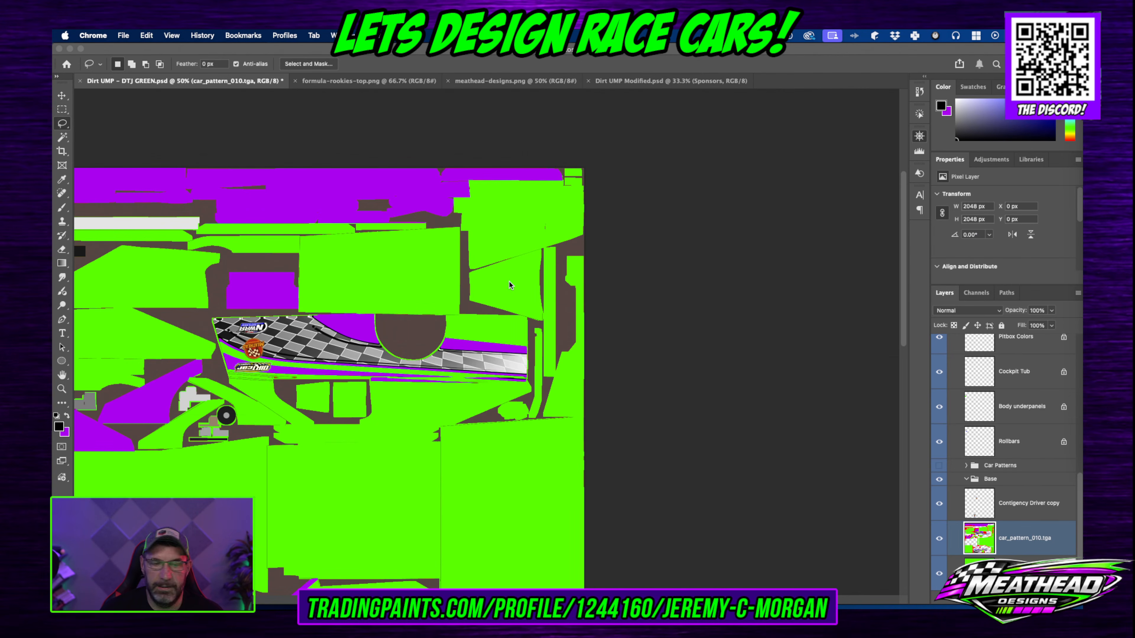
left_click(920, 140)
left_click(831, 200)
scroll(545, 483, "down", 5)
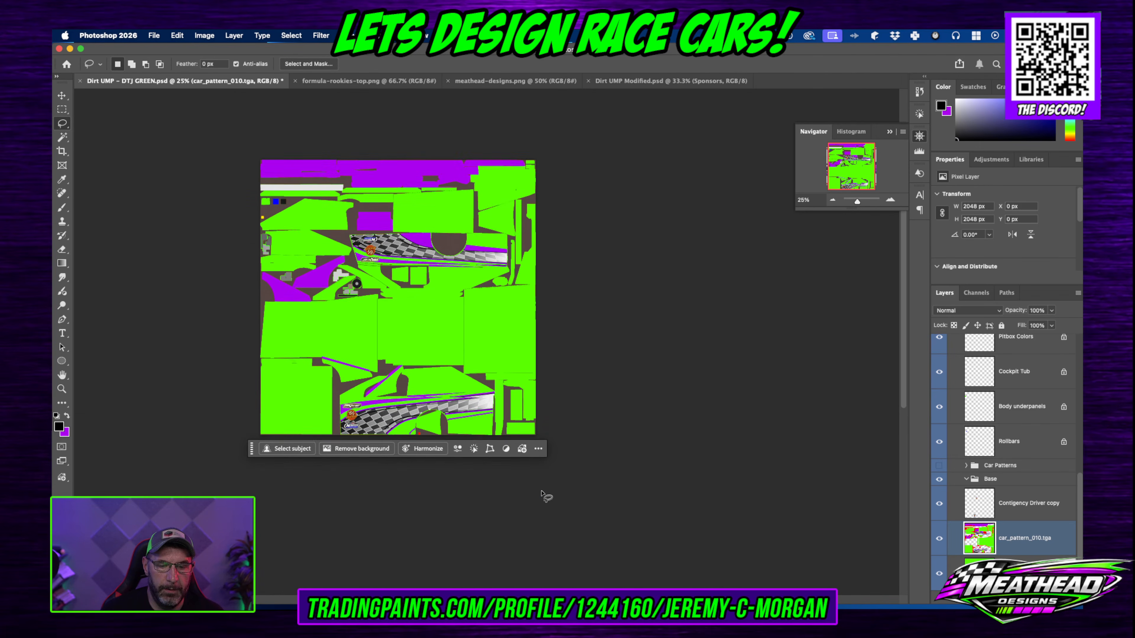
left_click(891, 201)
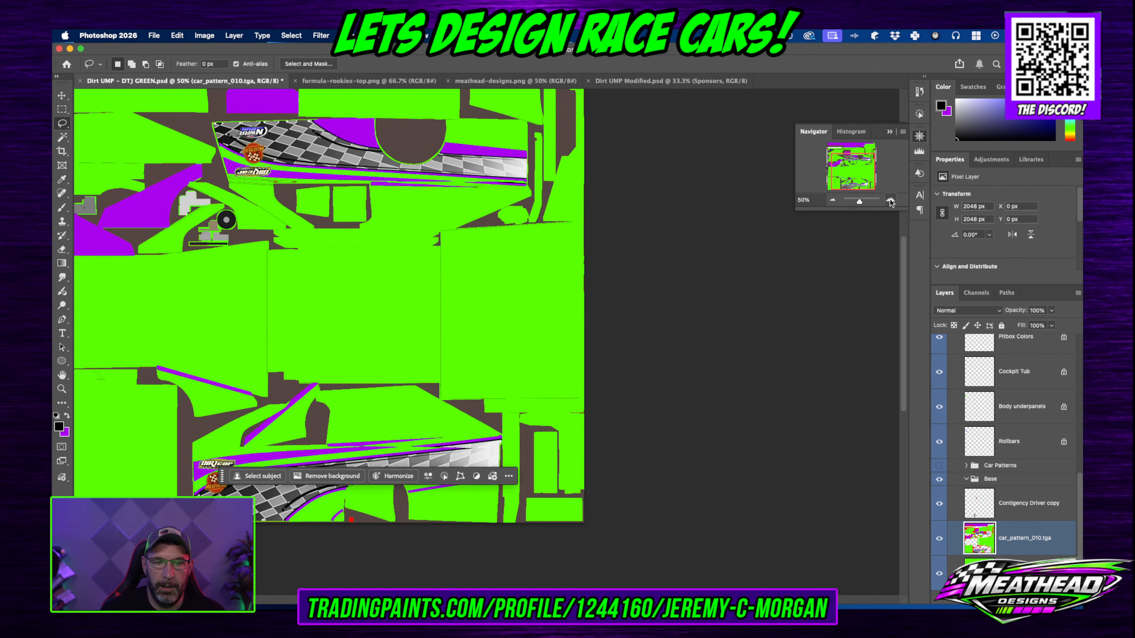
key("super+s")
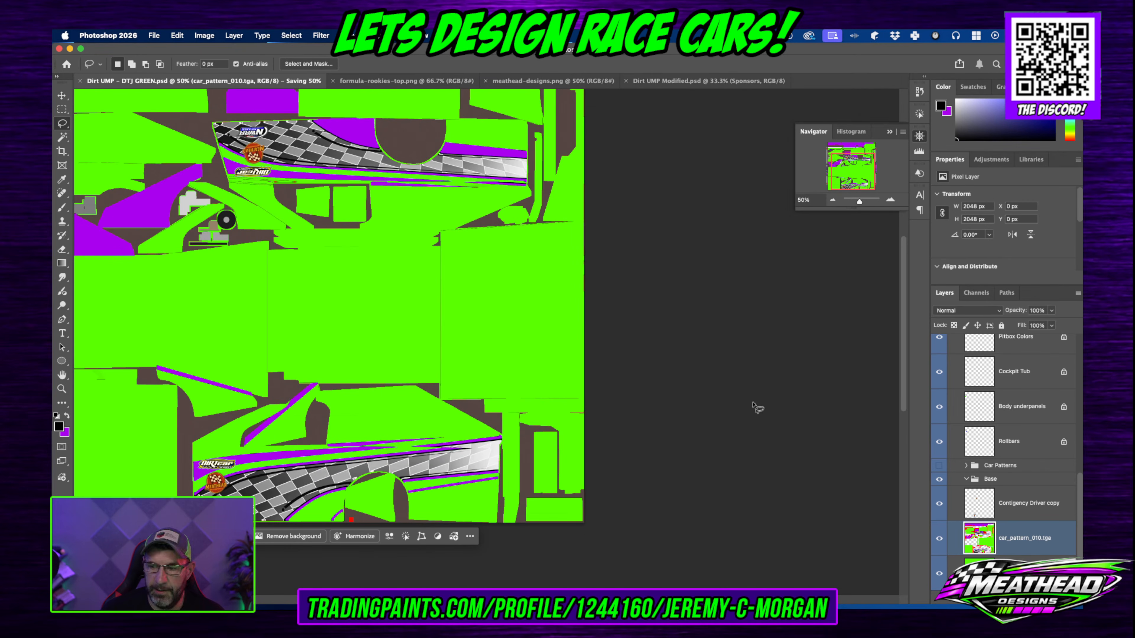
Step: Select a 163 × 4 px rectangle joining the lower ends of the two purple curves ahead of the lower side panel's wheel arch, nudged down 1 px
scroll(625, 447, "down", 5)
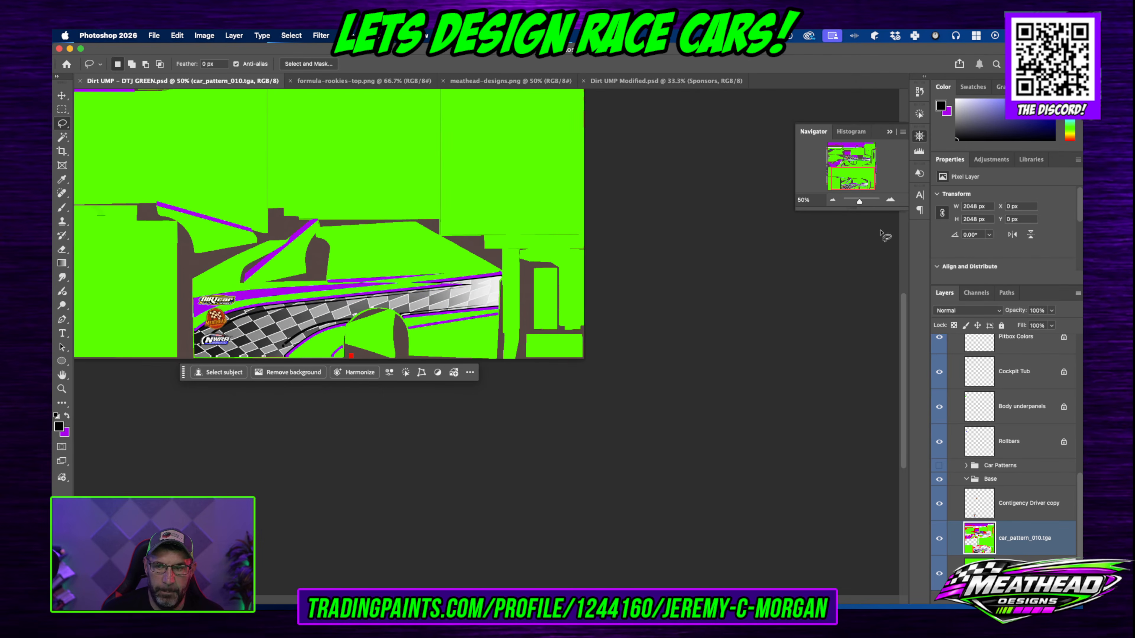
left_click(890, 201)
left_click(891, 200)
left_click(890, 201)
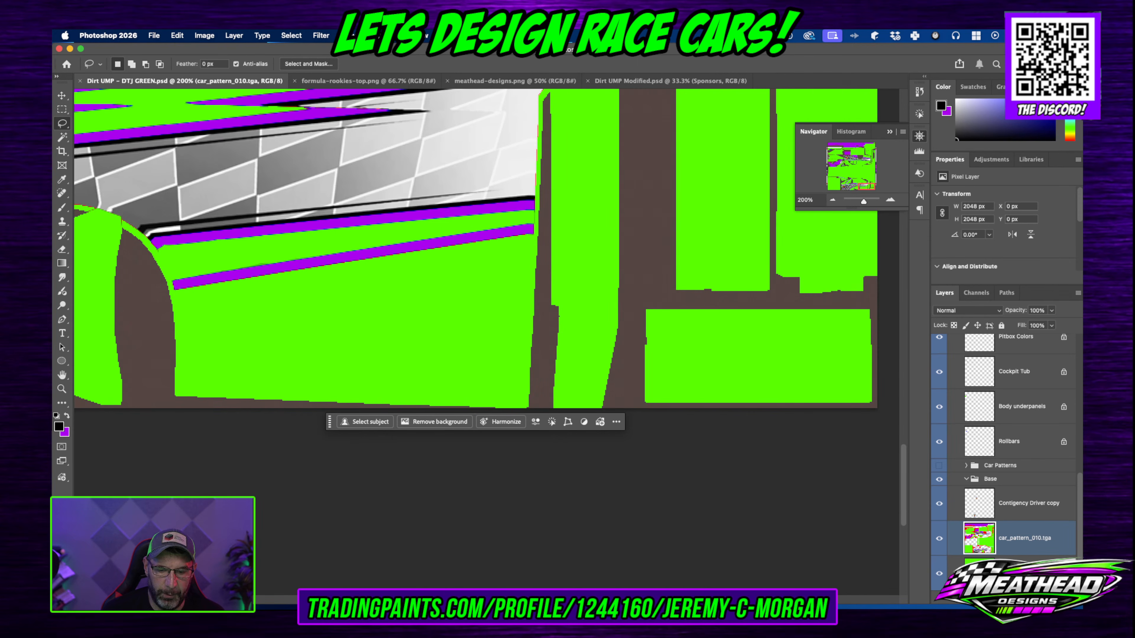
left_click_drag(601, 600, 505, 600)
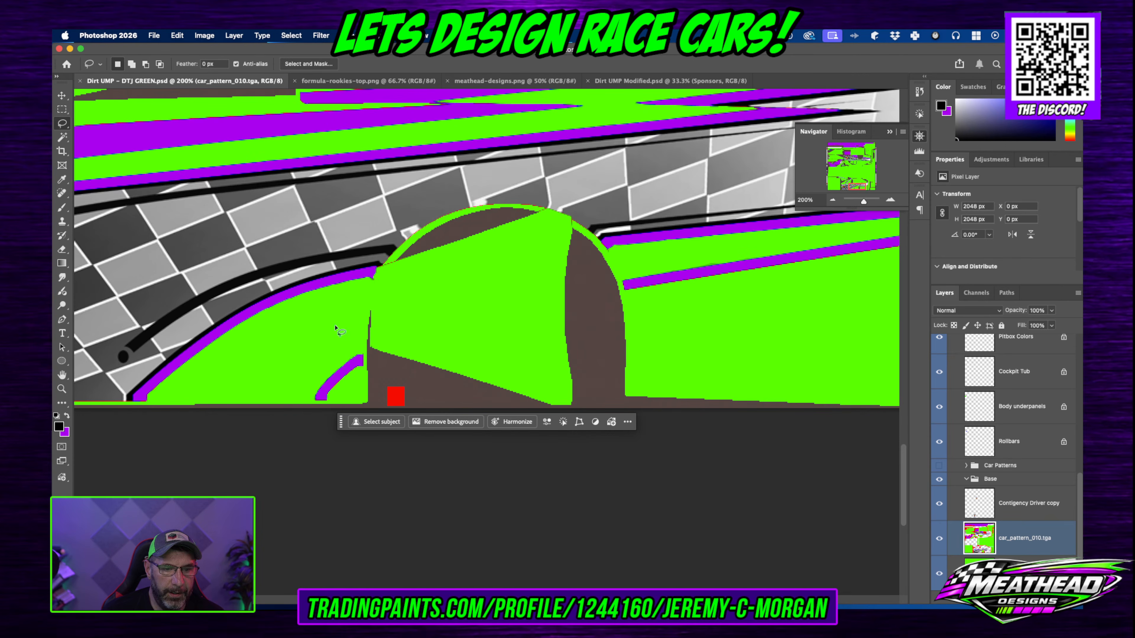
scroll(338, 327, "up", 15)
scroll(322, 357, "down", 15)
scroll(316, 374, "down", 5)
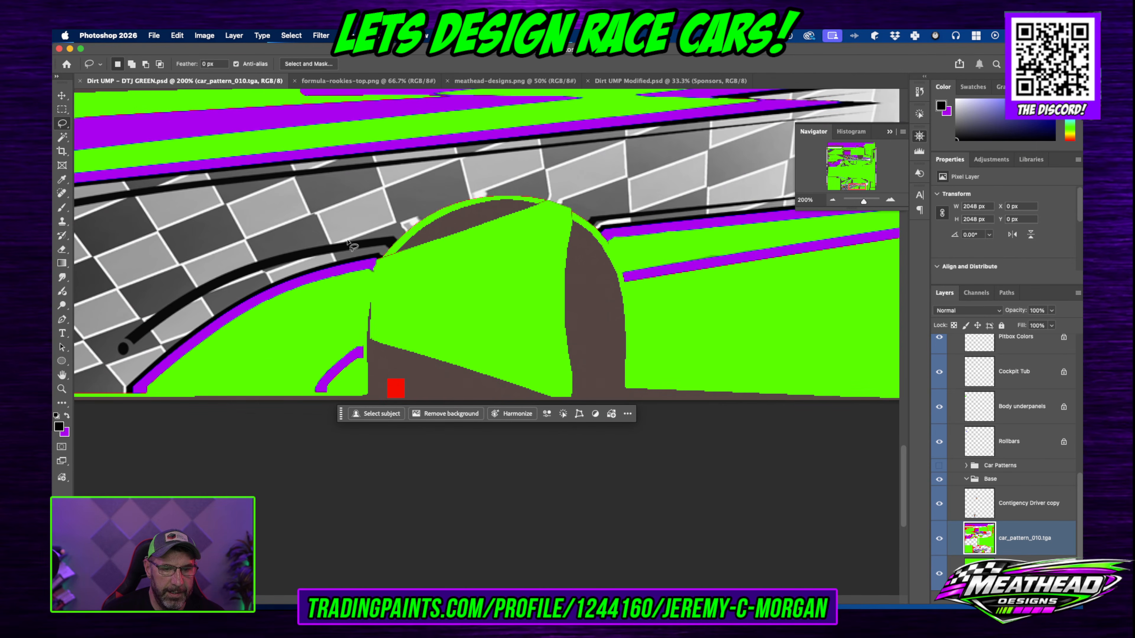
left_click(890, 200)
left_click(891, 200)
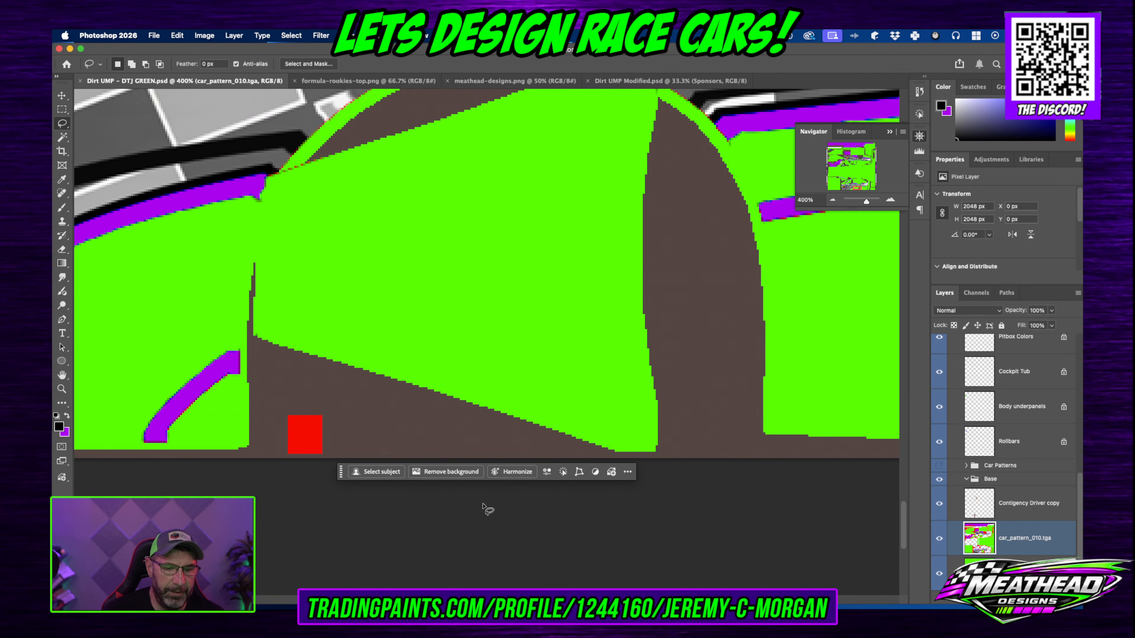
scroll(635, 211, "left", 10)
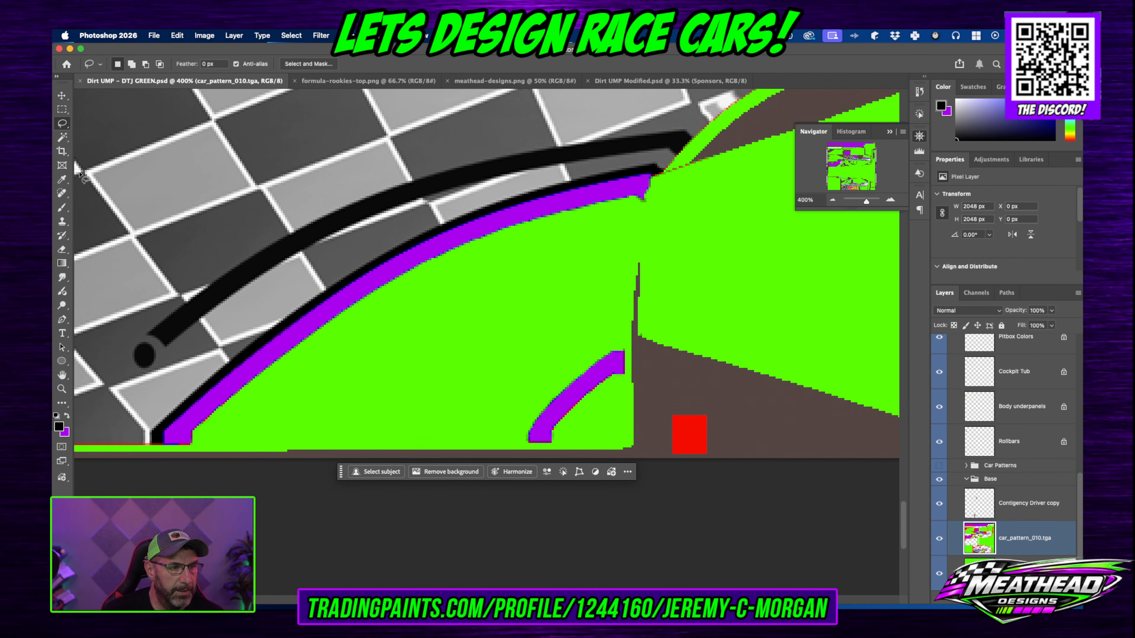
left_click(62, 109)
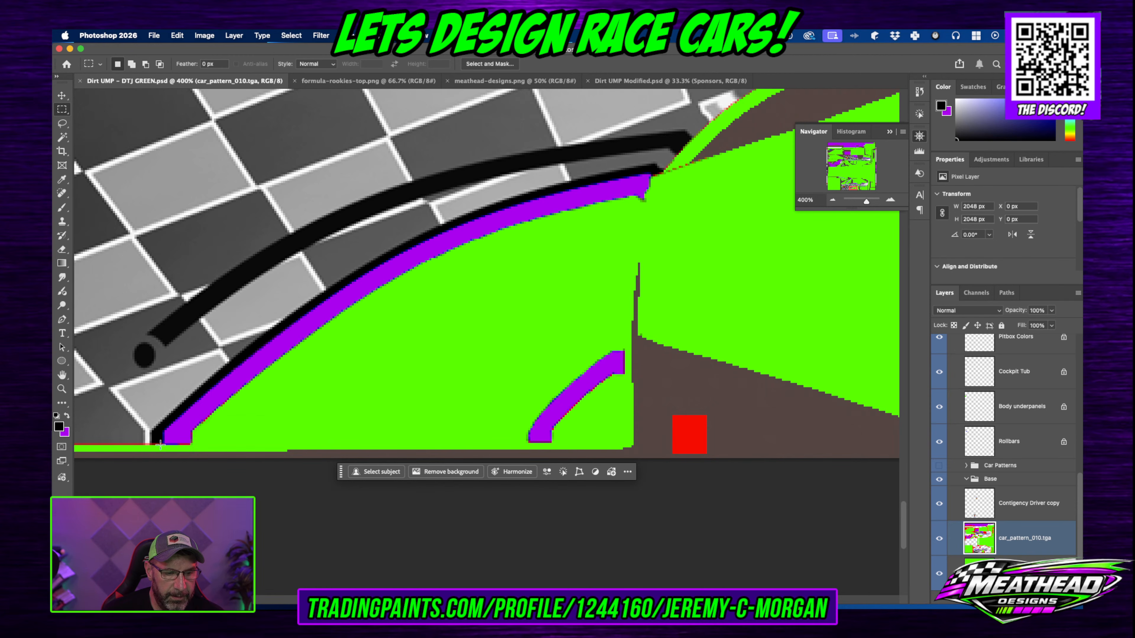
left_click_drag(164, 442, 166, 444)
left_click_drag(345, 449, 554, 439)
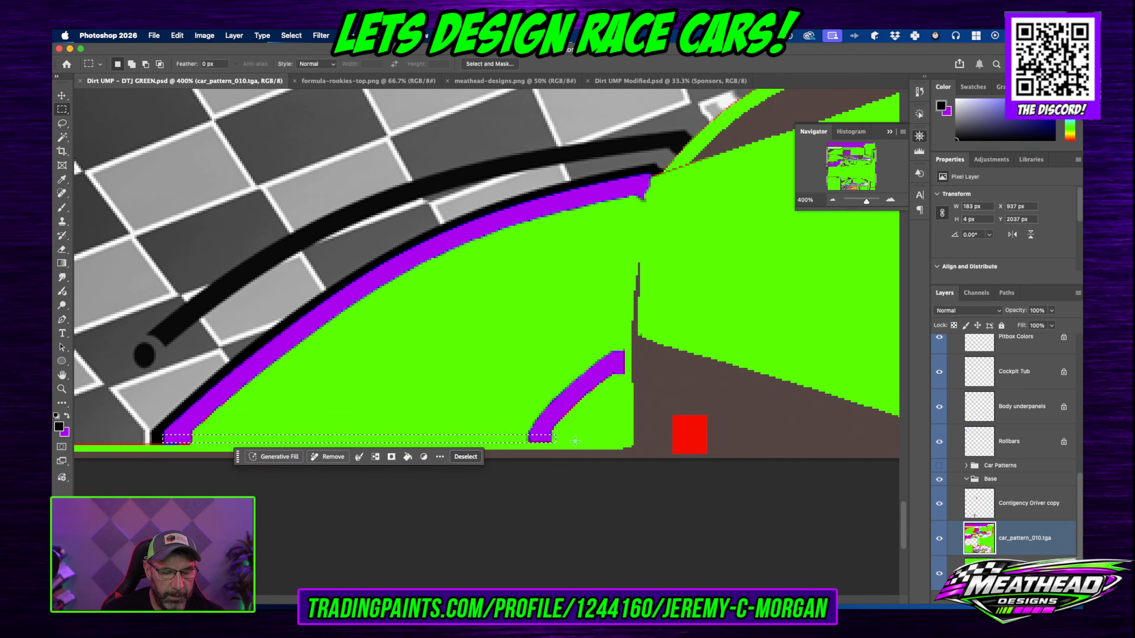
key("Down")
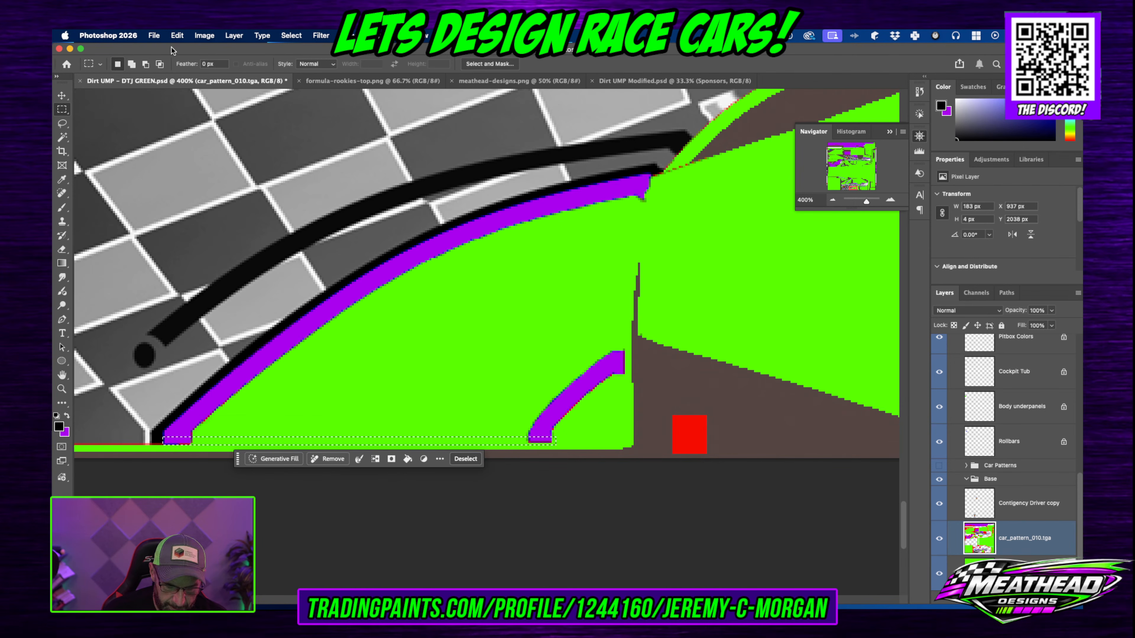
Step: Fill the thin selected strip between the two curves with purple at 100% opacity in Normal mode and deselect it
key("shift+BackSpace")
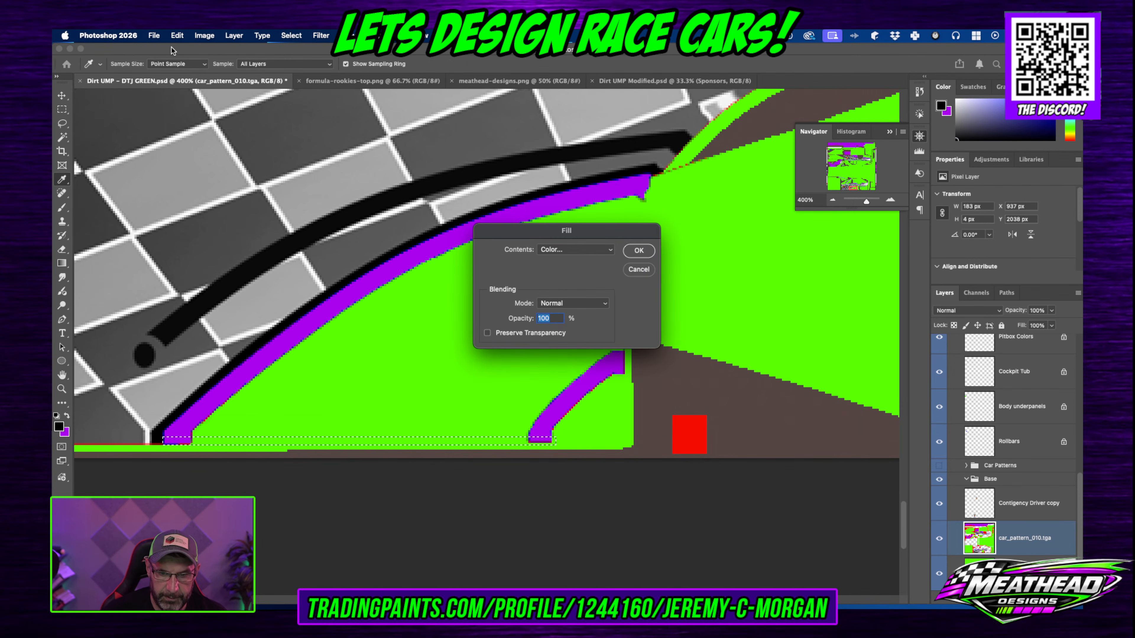
left_click(639, 251)
key("m")
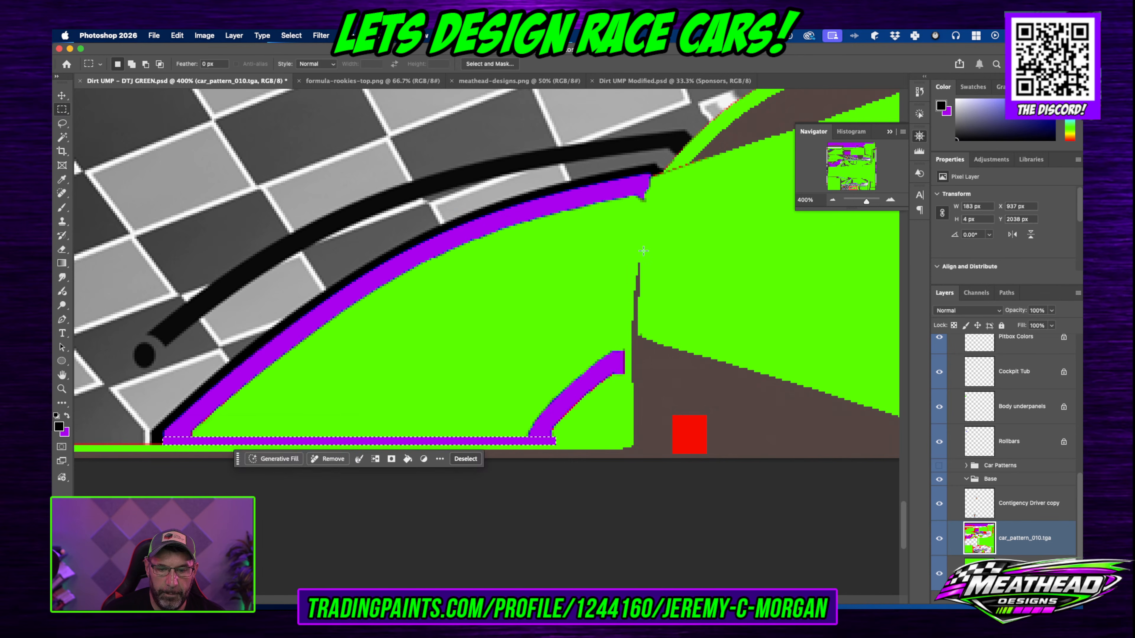
key("super+d")
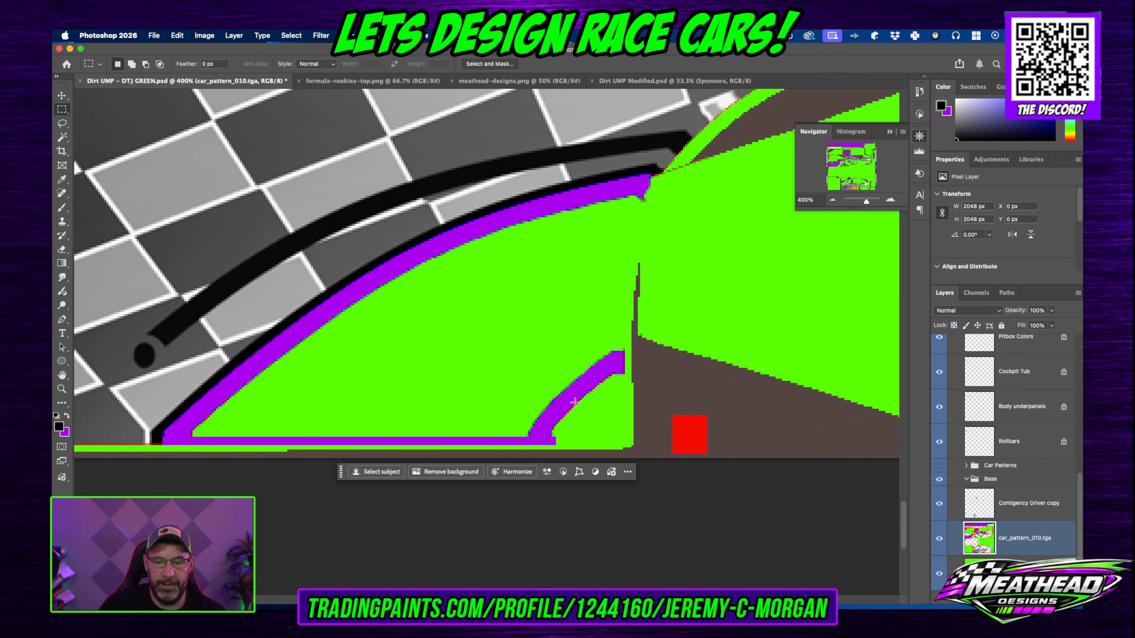
Step: Trim the purple stub extending past the small curve's lower end back to green with the Lasso tool and deselect
left_click(62, 123)
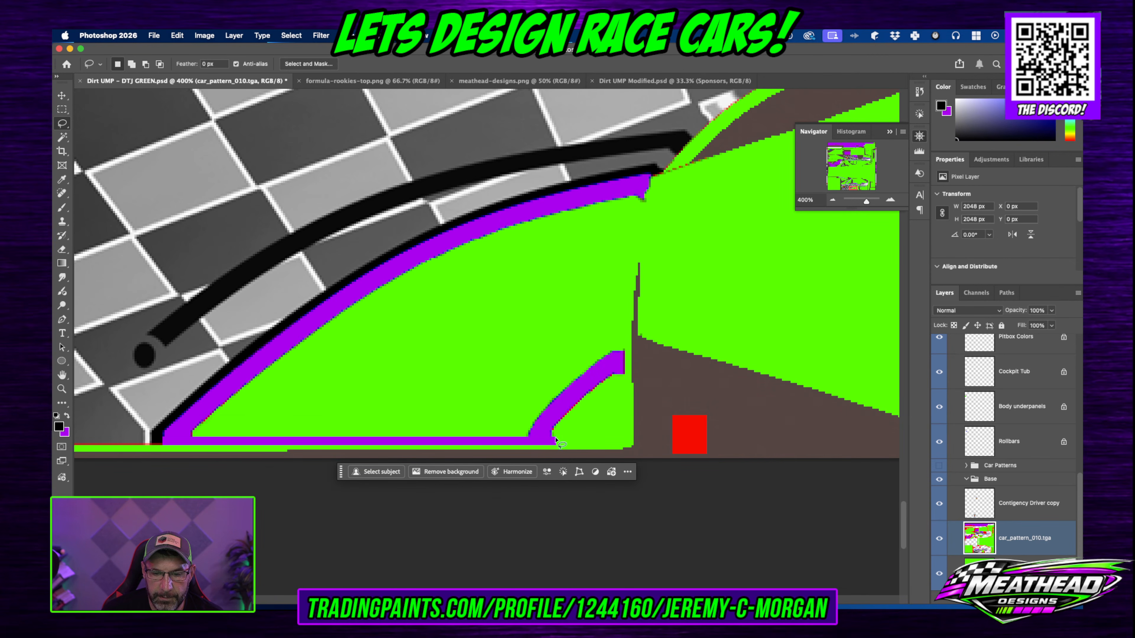
mouse_move(551, 433)
left_mouse_down()
mouse_move(548, 451)
mouse_move(574, 440)
left_mouse_up()
left_click(532, 465)
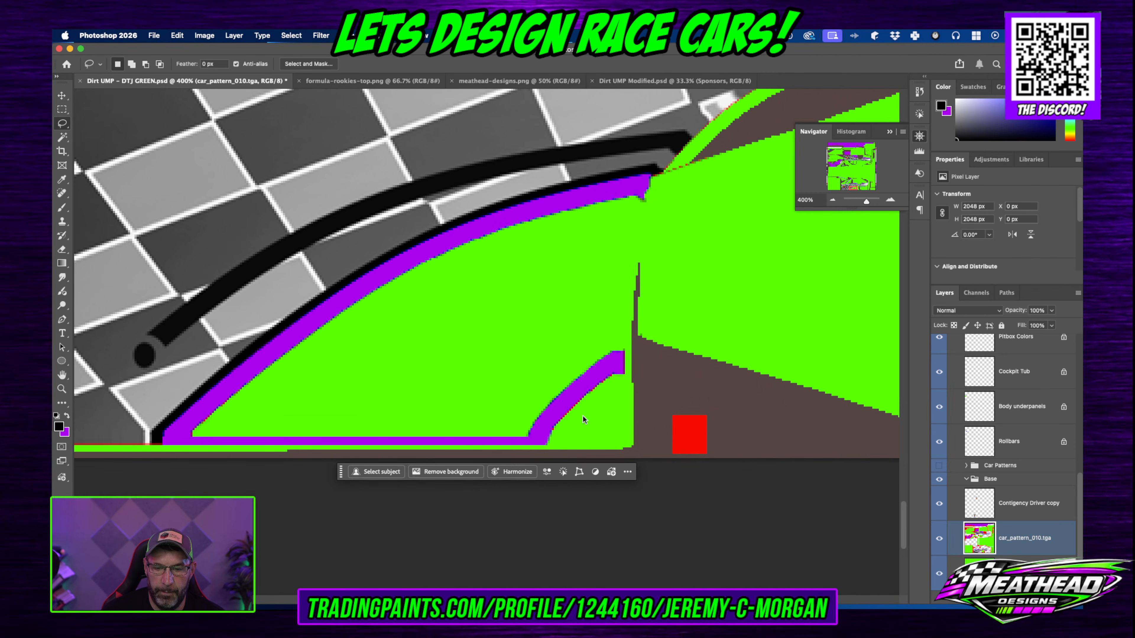
Step: Show the Wire layer and select a 27 × 91 px strip along its wheel-arch line between the two purple curves with the Magnetic Lasso, nudged 1 px right
scroll(656, 245, "down", 1)
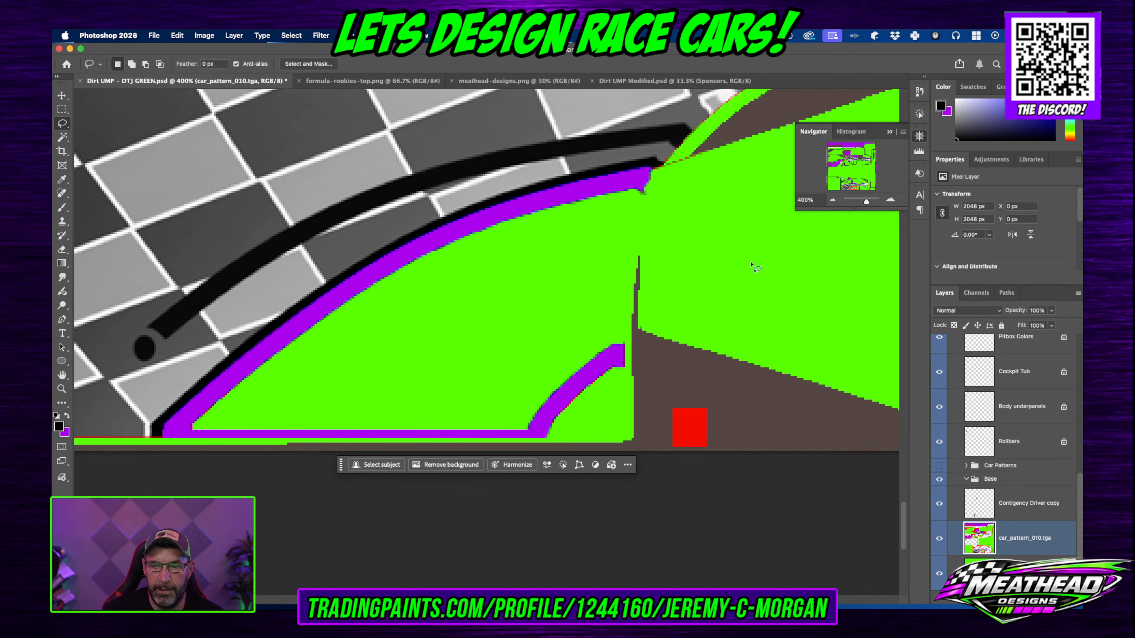
scroll(1021, 392, "up", 5)
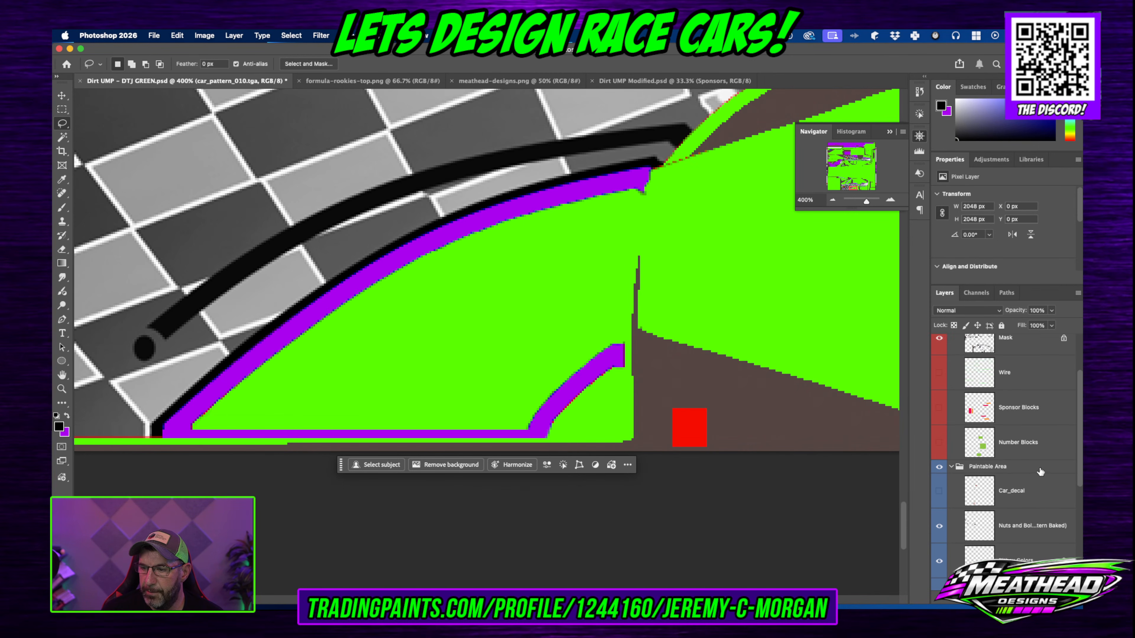
left_click(940, 450)
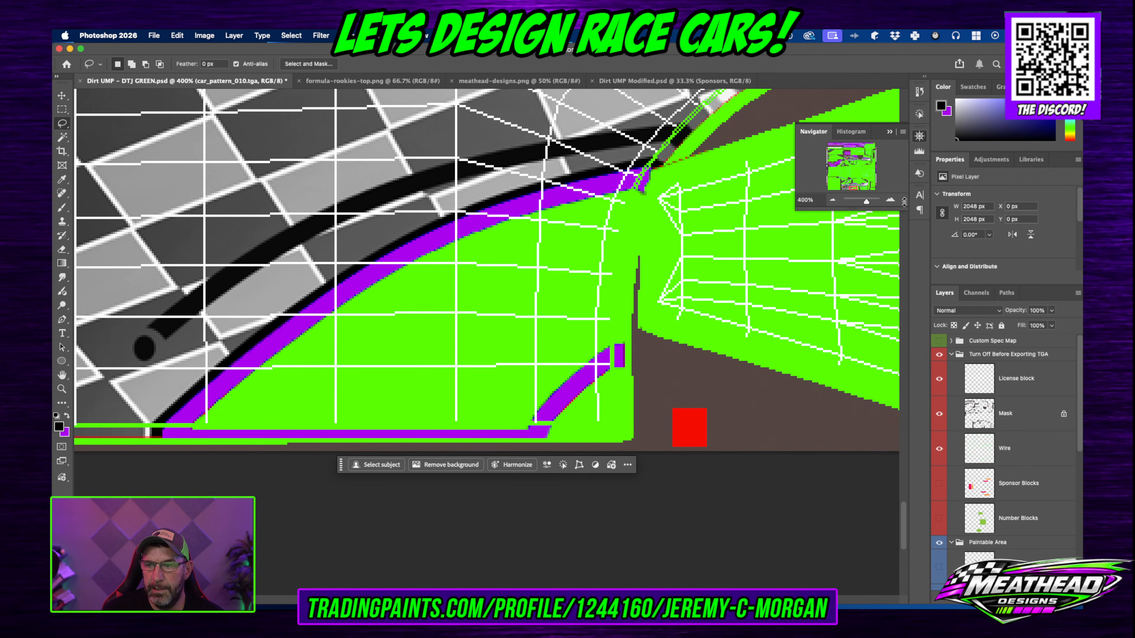
left_click(890, 201)
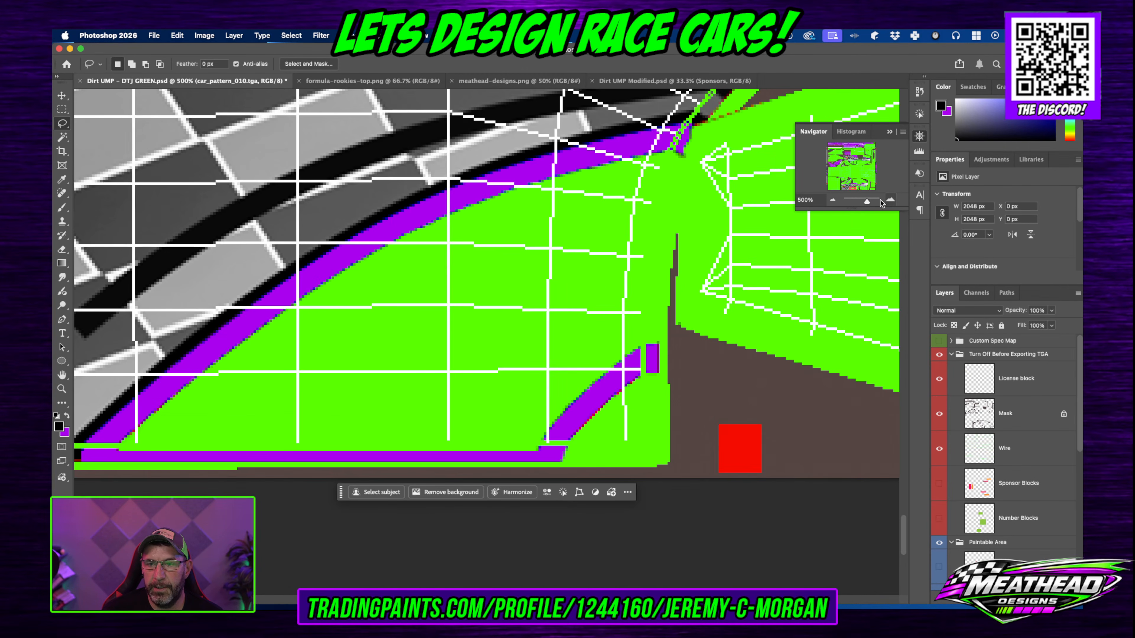
right_click(64, 125)
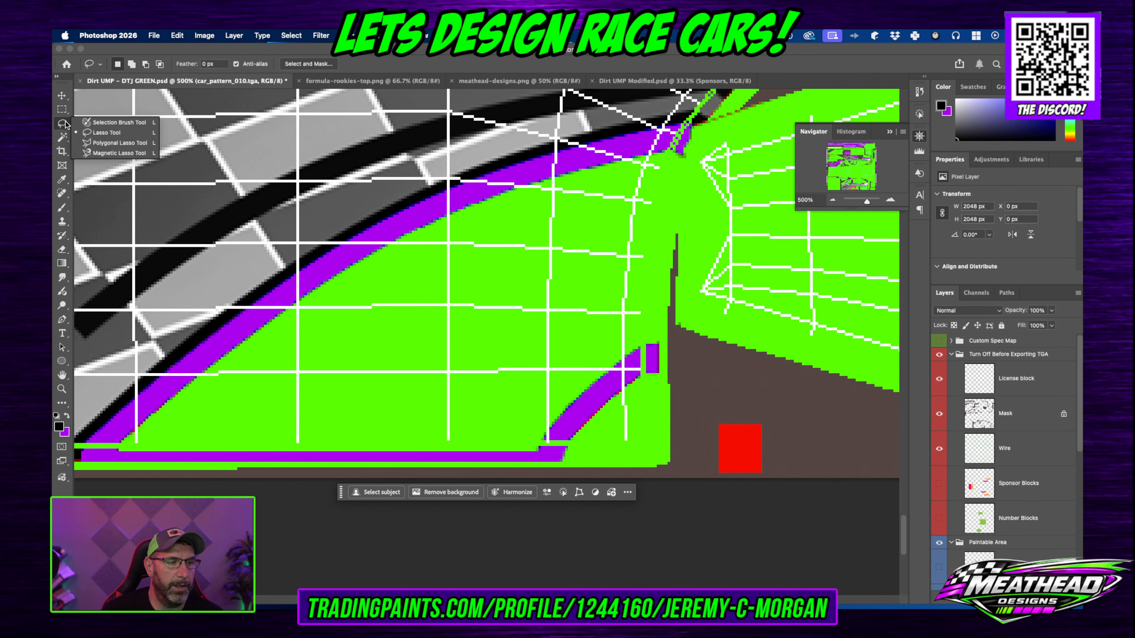
left_click(129, 153)
left_click(650, 154)
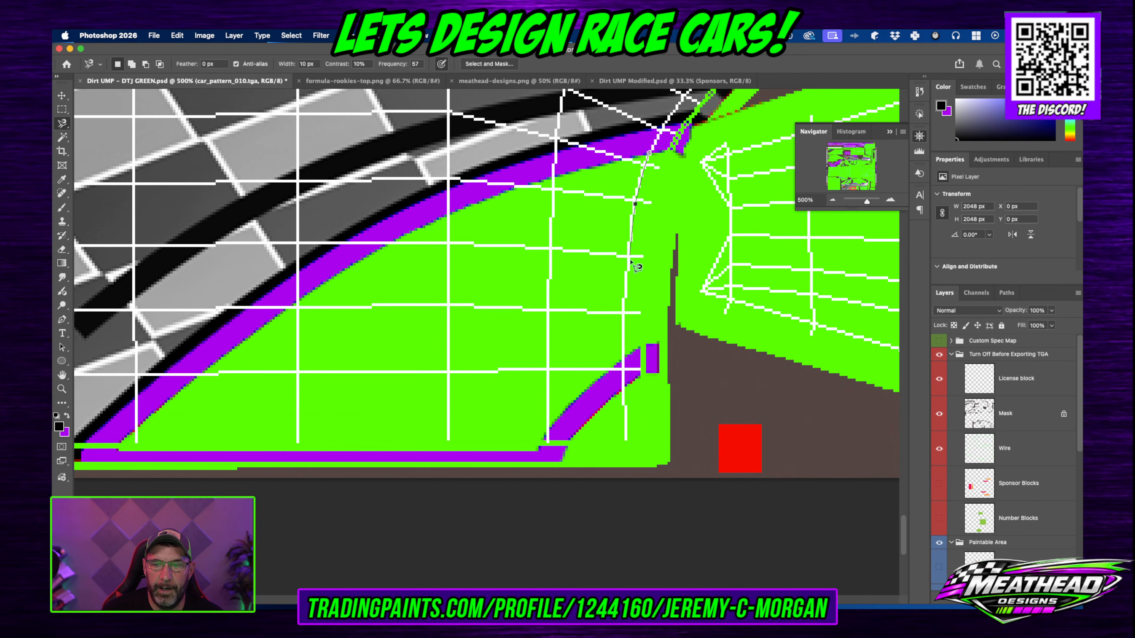
left_click(625, 373)
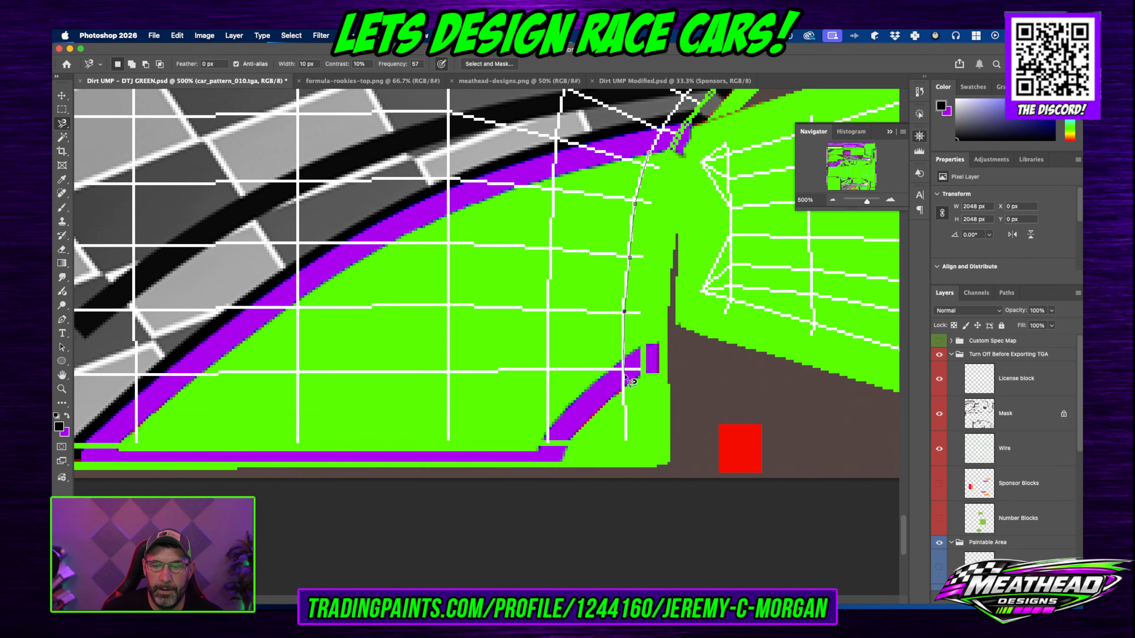
left_click(647, 373)
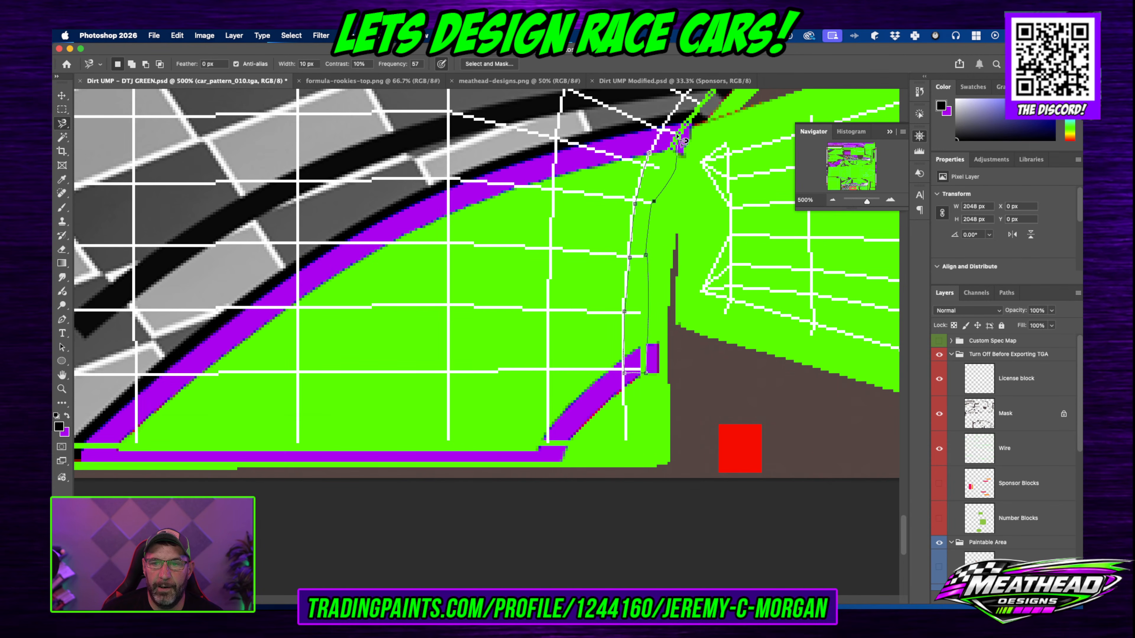
left_click(649, 154)
left_click(698, 158)
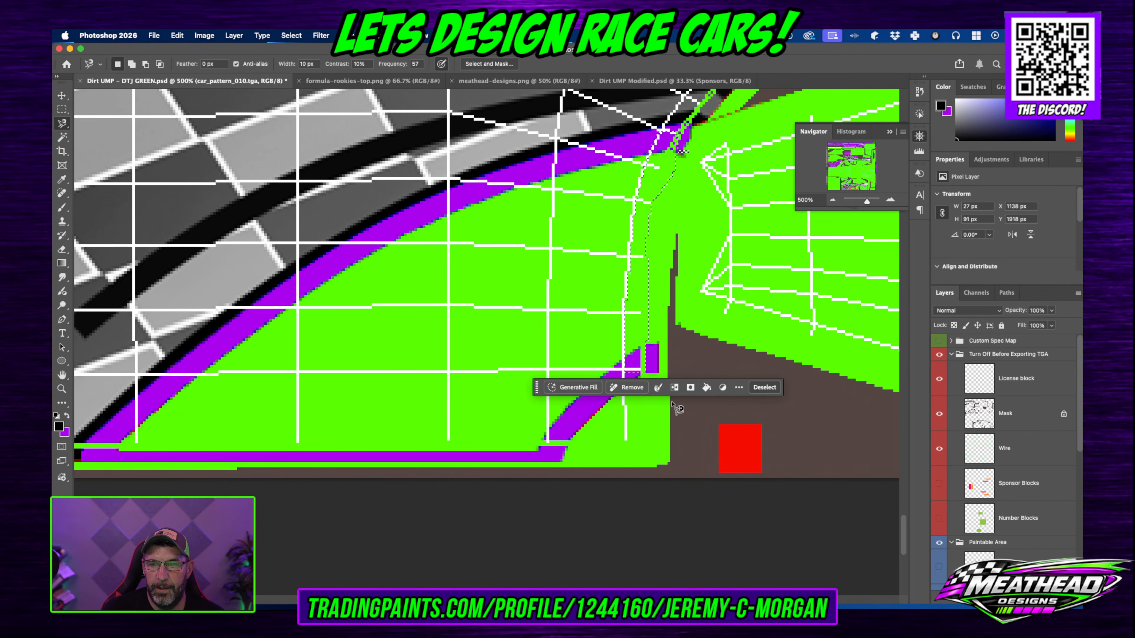
key("Right")
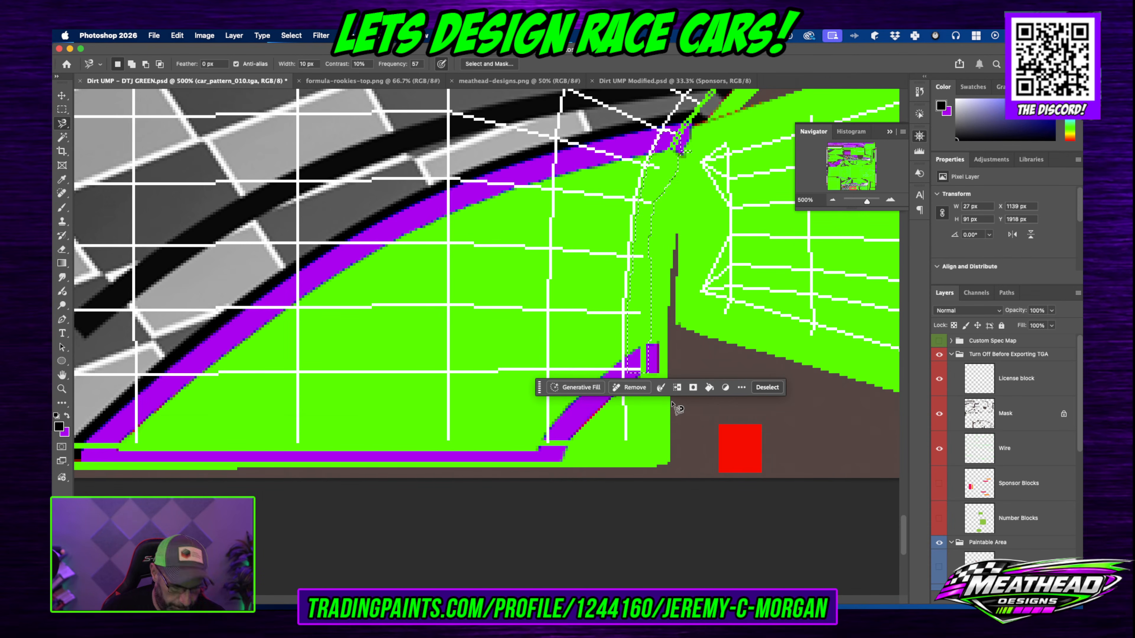
Step: Fill the selected wheel-arch strip with purple at 100% opacity in Normal mode, deselect it and hide the Wire layer
key("i")
key("shift+BackSpace")
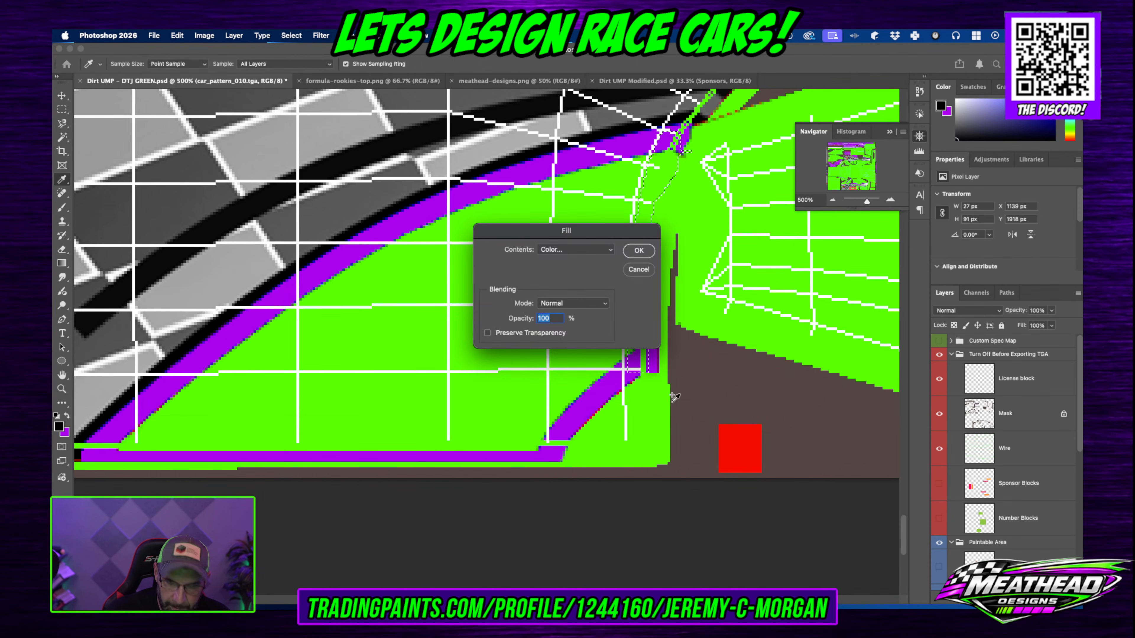
key("Return")
key("l")
key("super+d")
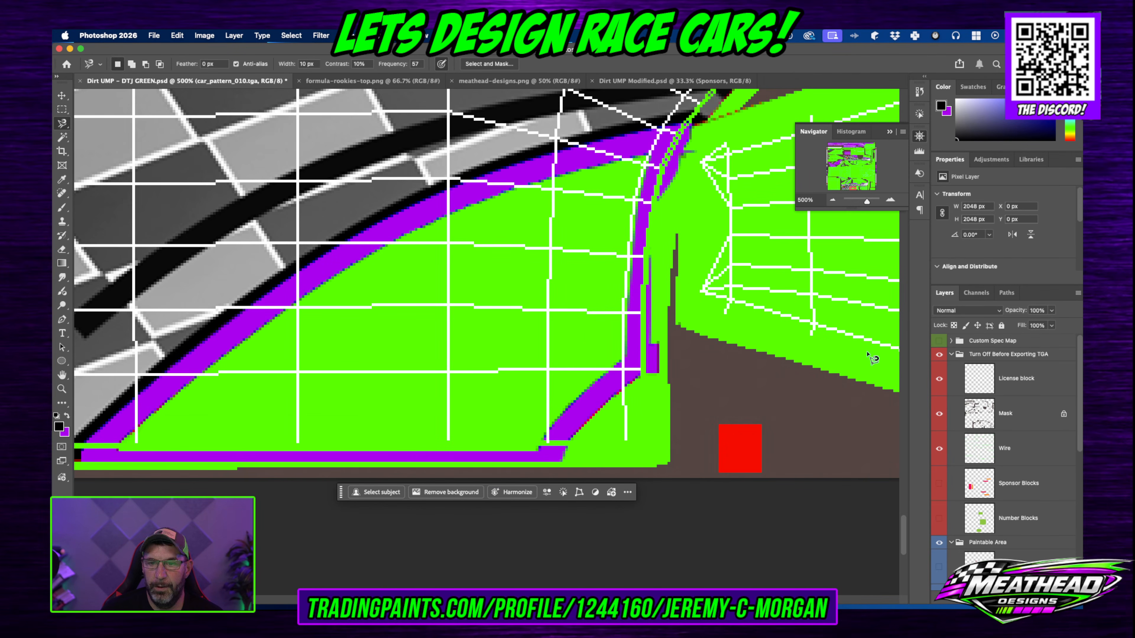
left_click(939, 449)
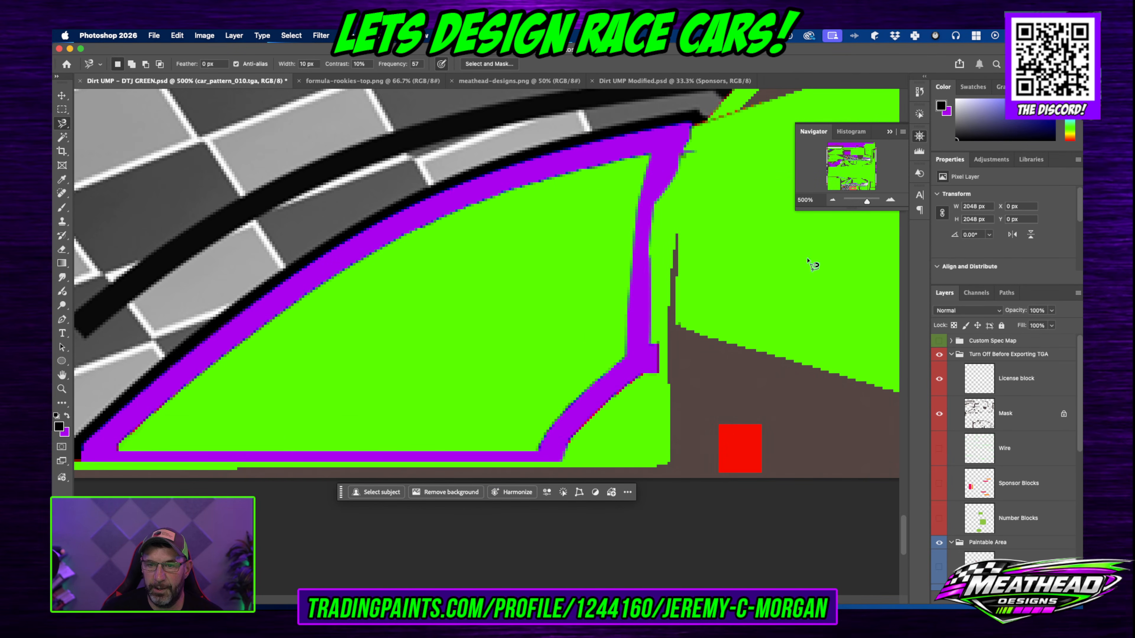
Step: Select the green area enclosed by the purple outline with the Magic Wand, expand the selection by 3 pixels and fill it with purple at 100% opacity
left_click(832, 200)
left_click(833, 200)
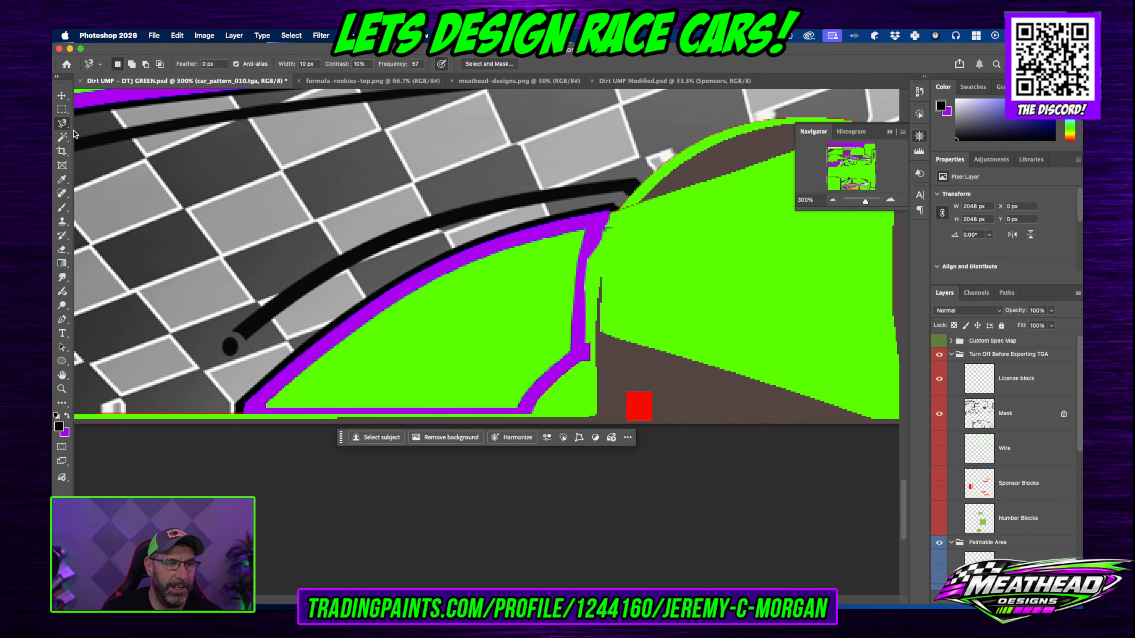
right_click(62, 137)
left_click(109, 157)
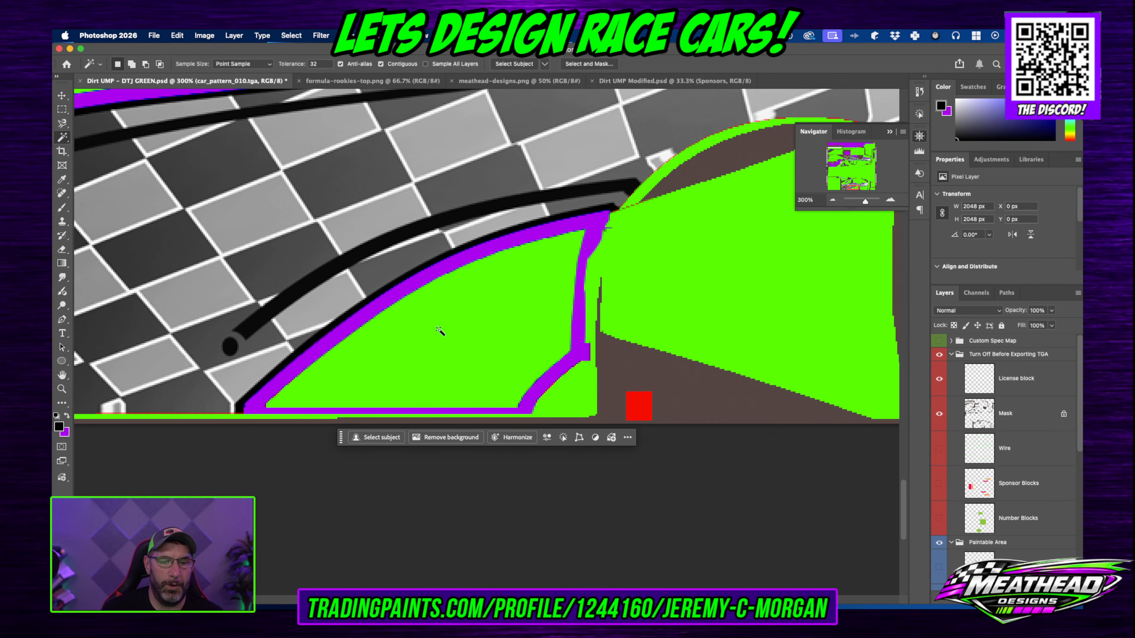
left_click(446, 333)
left_click(229, 34)
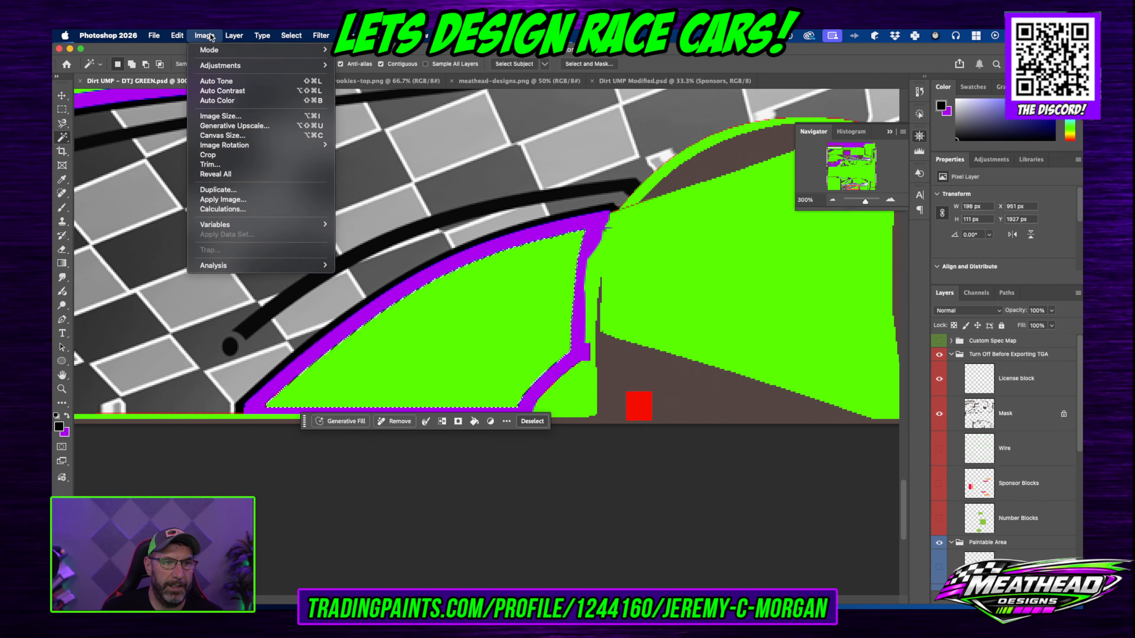
mouse_move(291, 36)
mouse_move(313, 193)
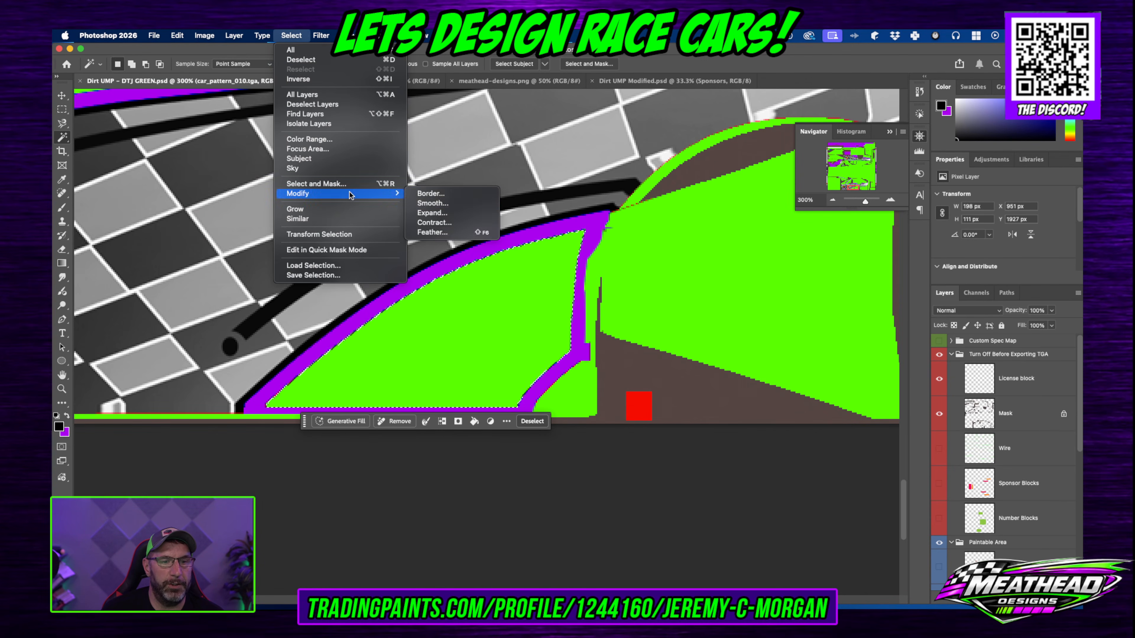
left_click(453, 217)
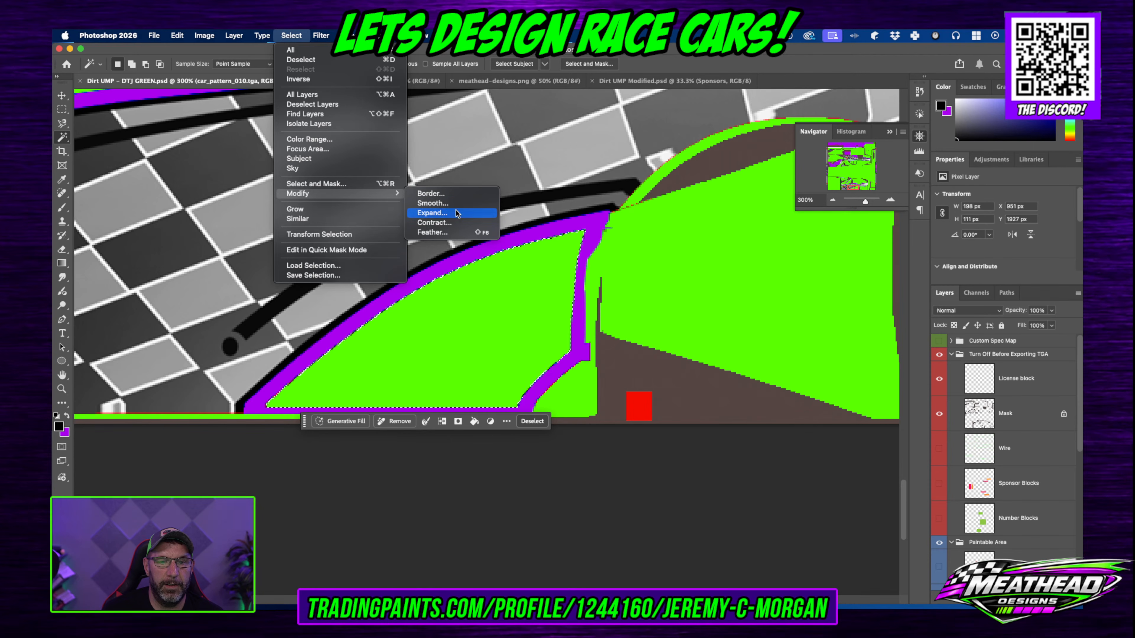
type("3")
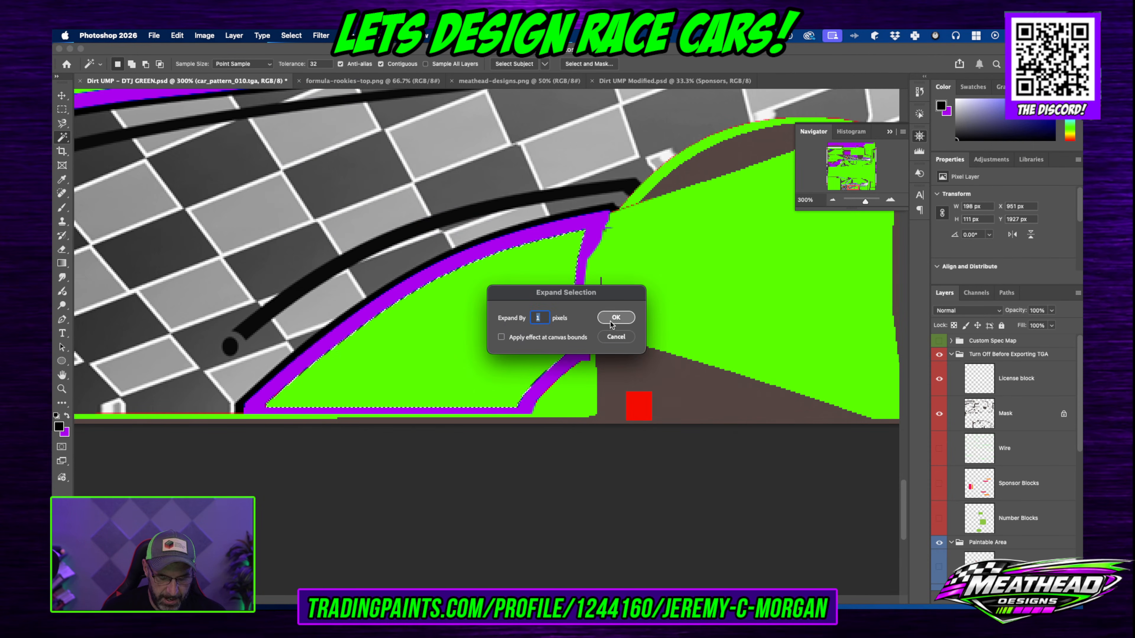
left_click(617, 318)
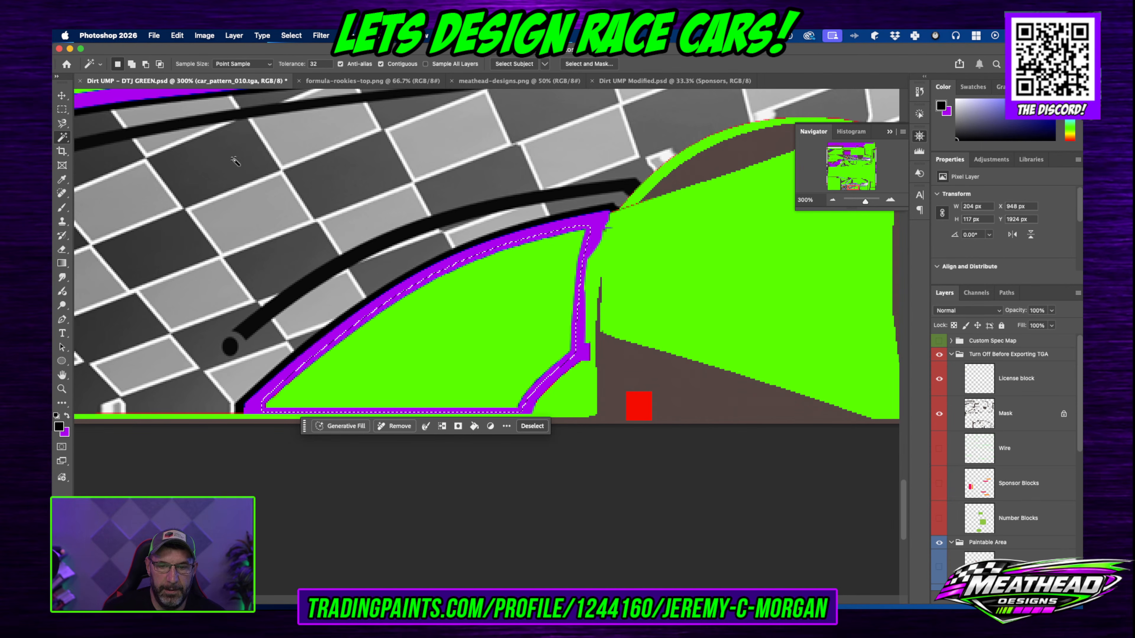
key("shift+BackSpace")
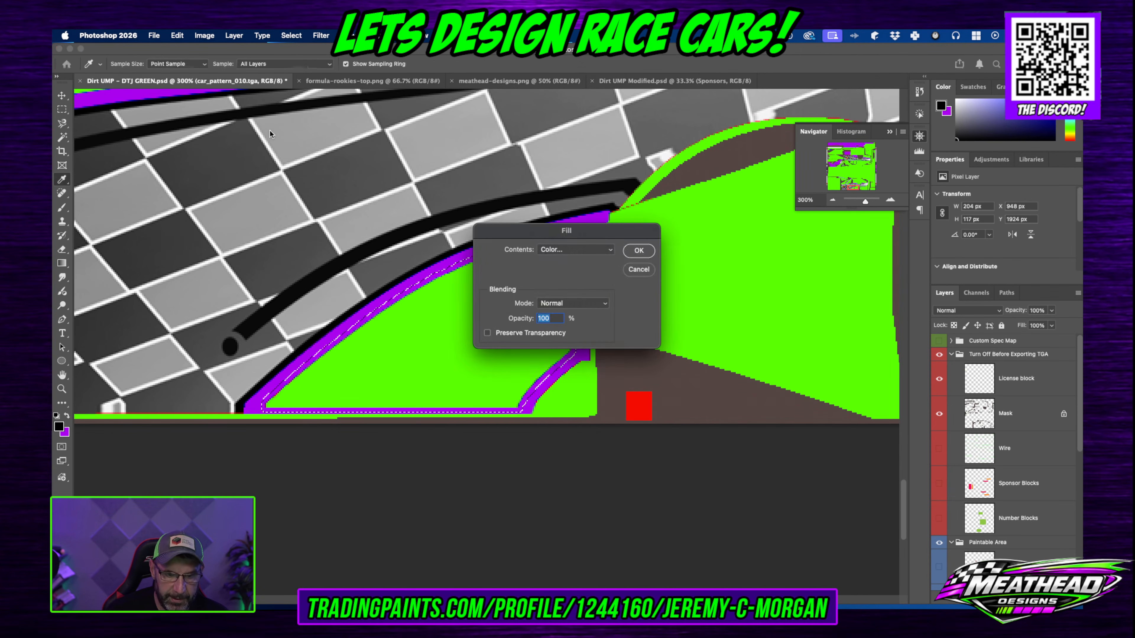
left_click(639, 251)
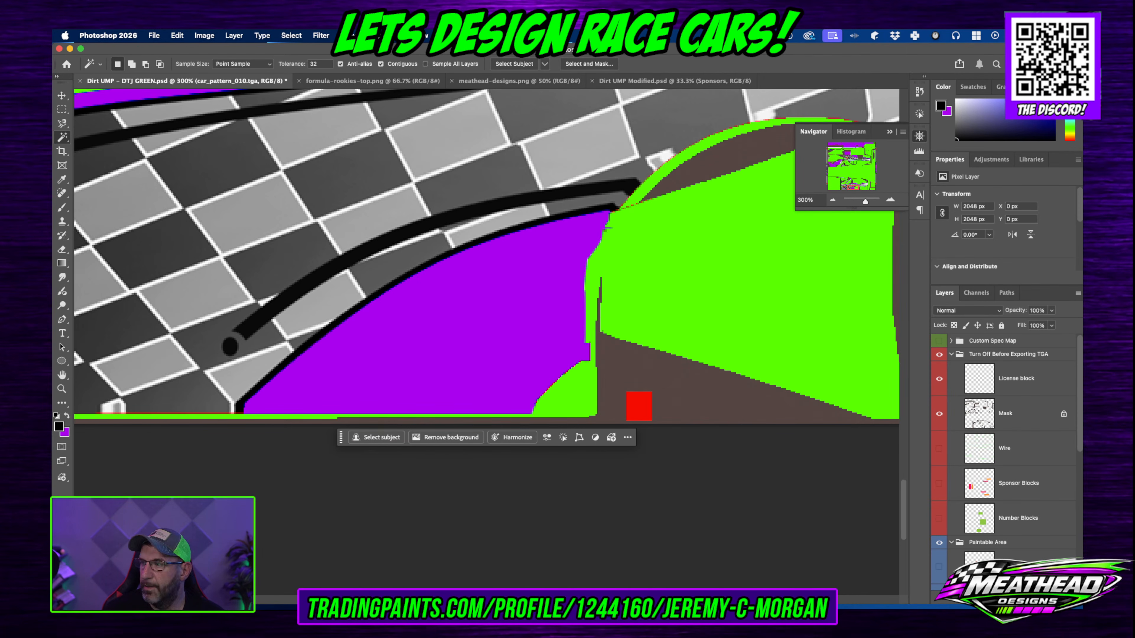
Step: Switch to the iRacing Paint Shop and examine the purple lower side panel and wheel arches on the car preview from several angles
left_click_drag(1134, 94, 480, 121)
left_click_drag(425, 300, 405, 256)
scroll(436, 283, "up", 5)
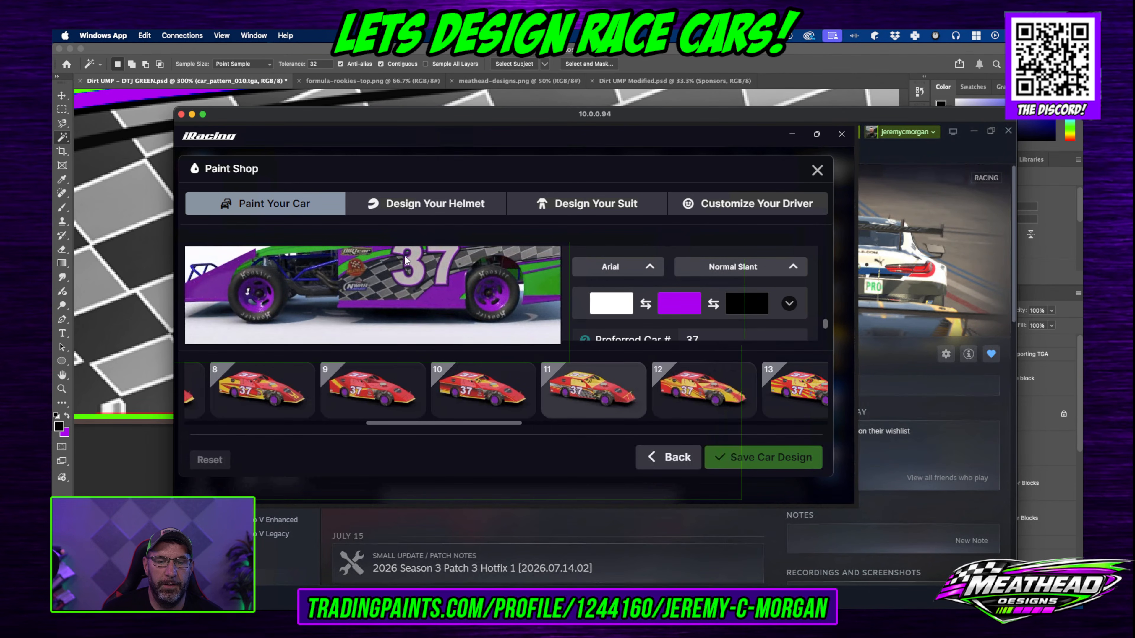
scroll(455, 289, "up", 3)
scroll(455, 289, "down", 6)
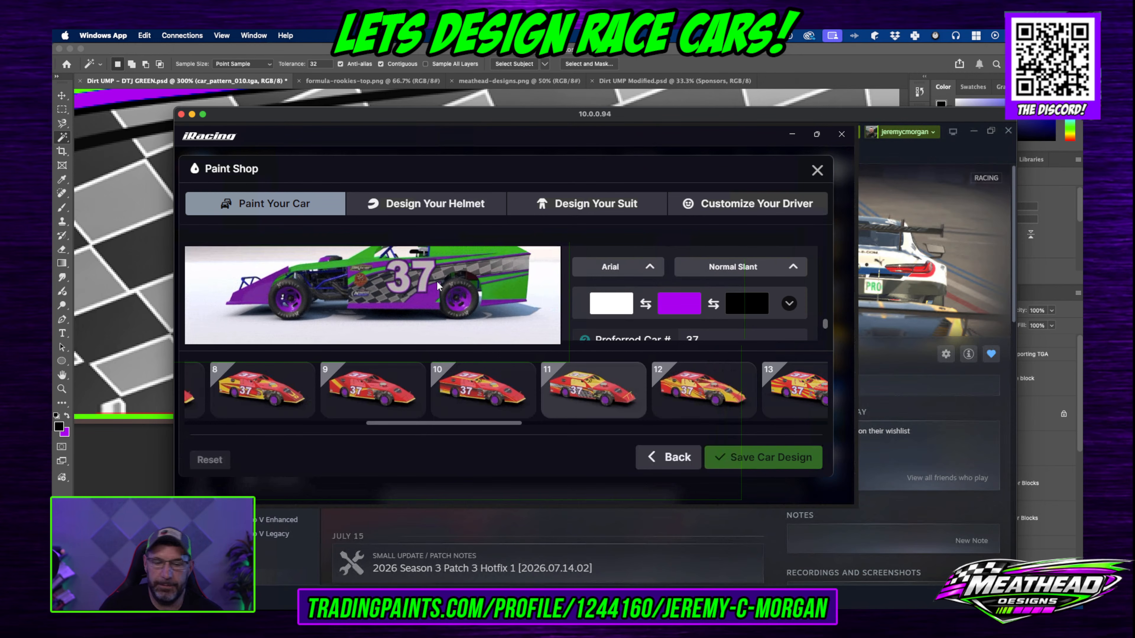
left_click_drag(437, 281, 461, 300)
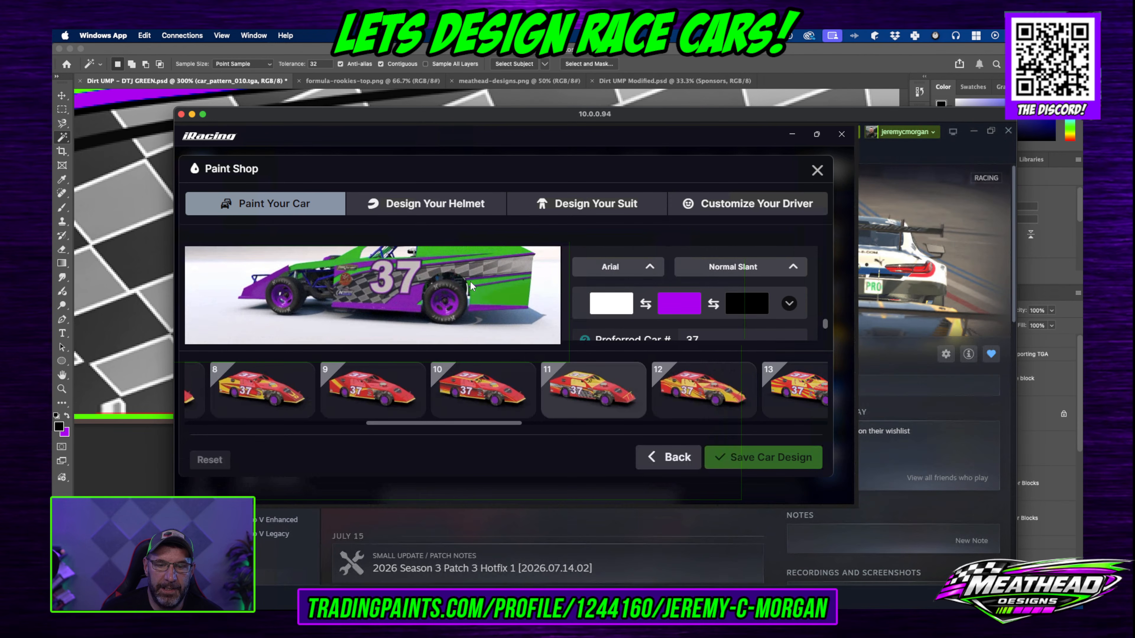
scroll(460, 297, "up", 4)
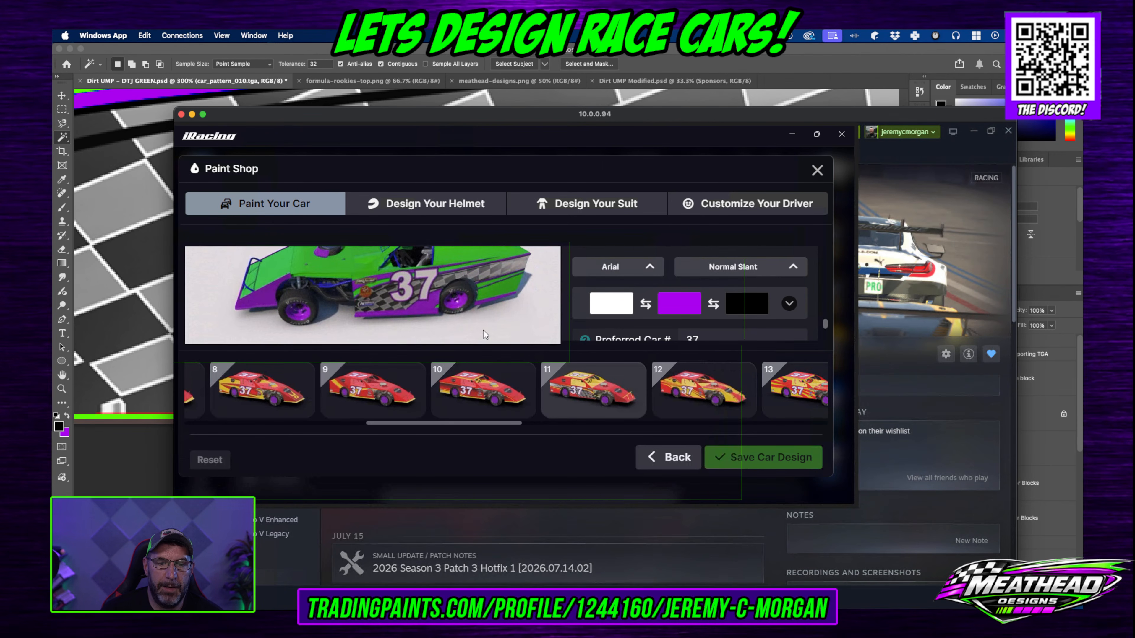
scroll(437, 288, "up", 2)
Step: Return to Photoshop and examine the whole car pattern and the lower side panel's stripes around the wheel arch
key("super+Tab")
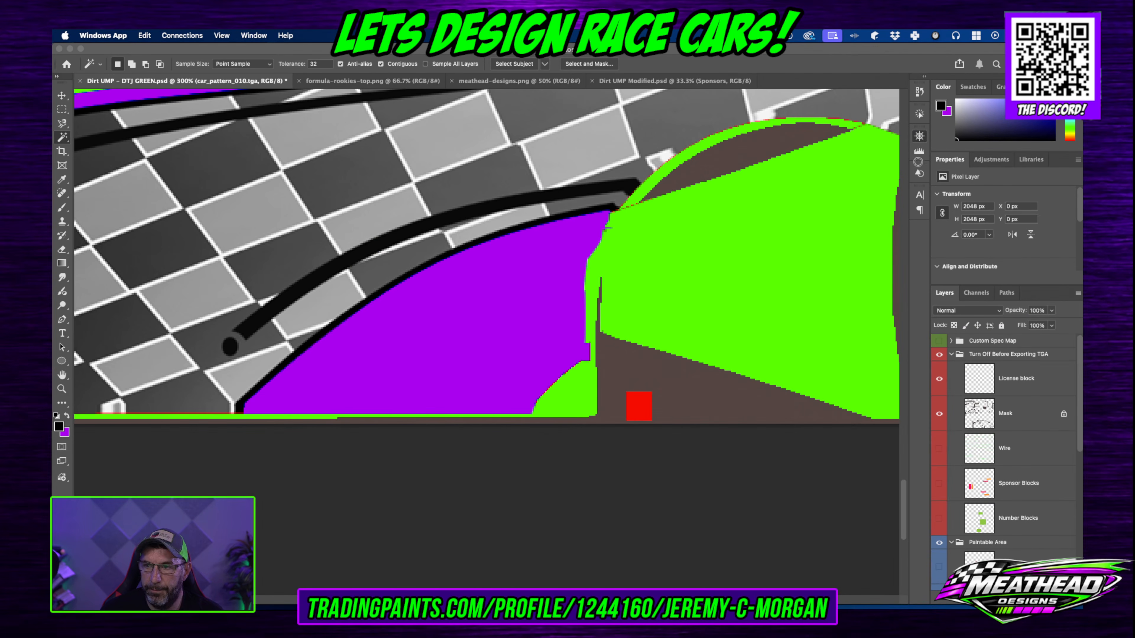
left_click(920, 135)
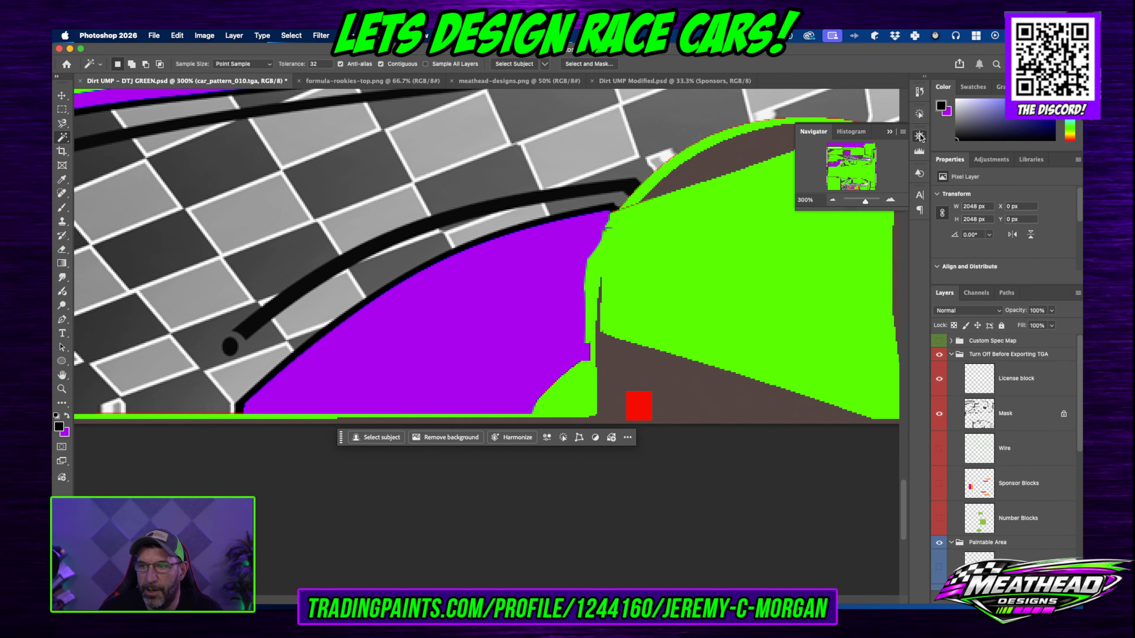
left_click(833, 200)
left_click(833, 201)
left_click(833, 200)
left_click(834, 201)
scroll(704, 217, "up", 10)
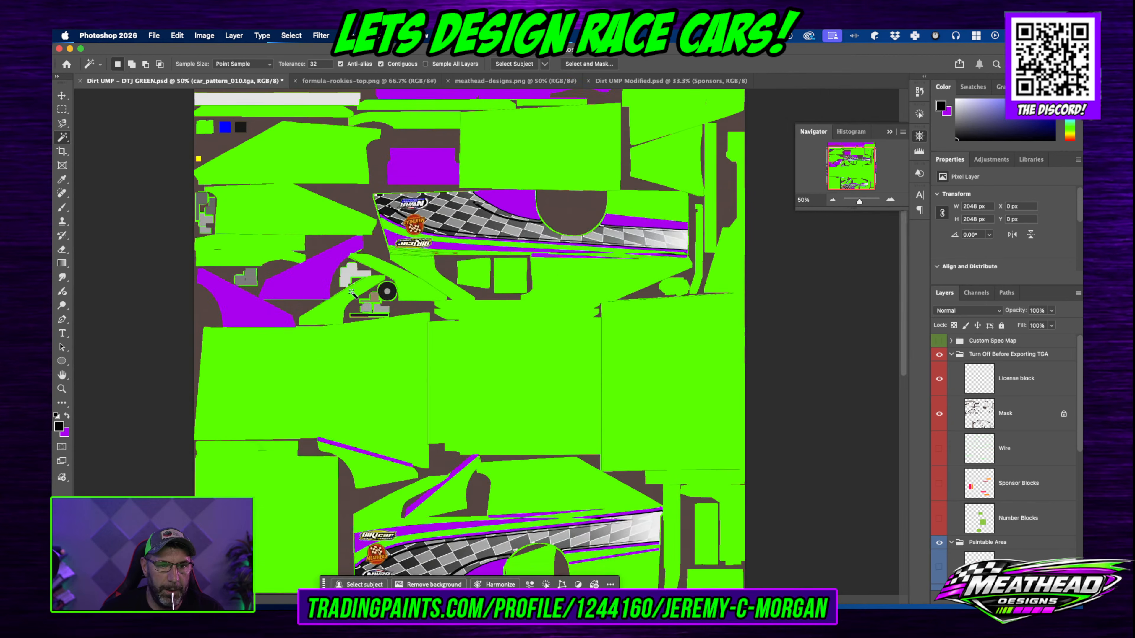
scroll(488, 321, "up", 2)
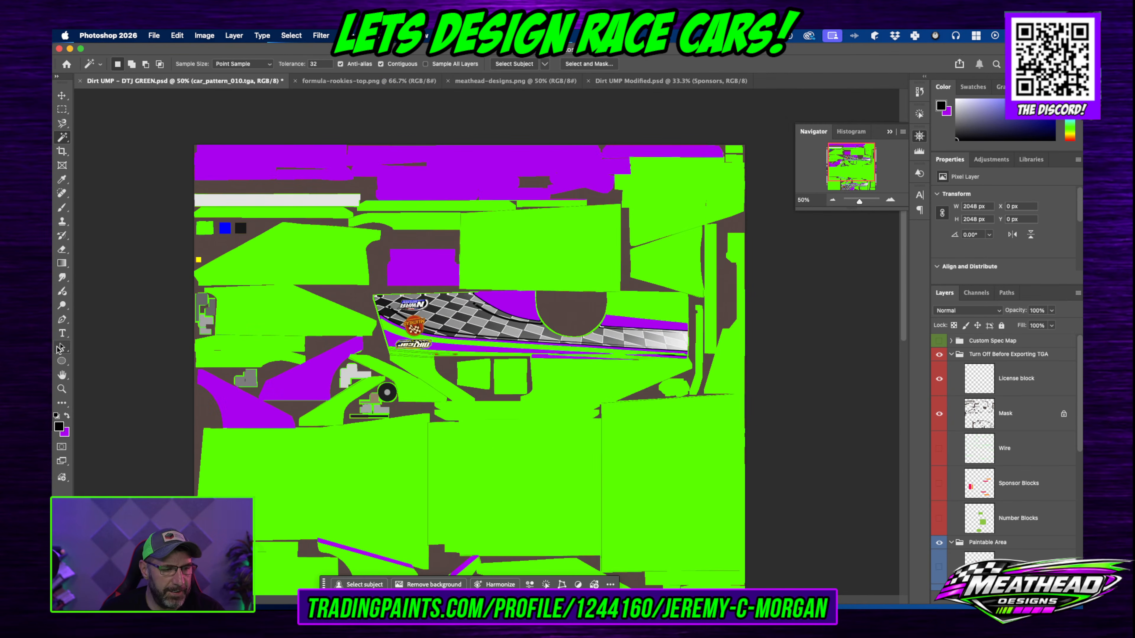
scroll(472, 426, "down", 8)
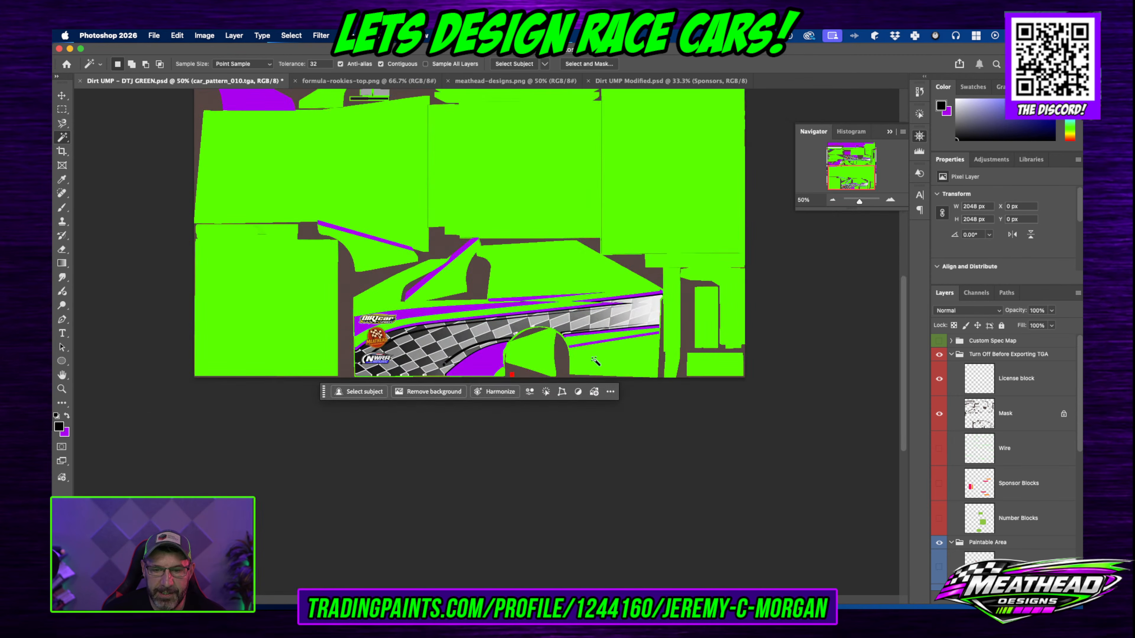
left_click(891, 200)
left_click(891, 201)
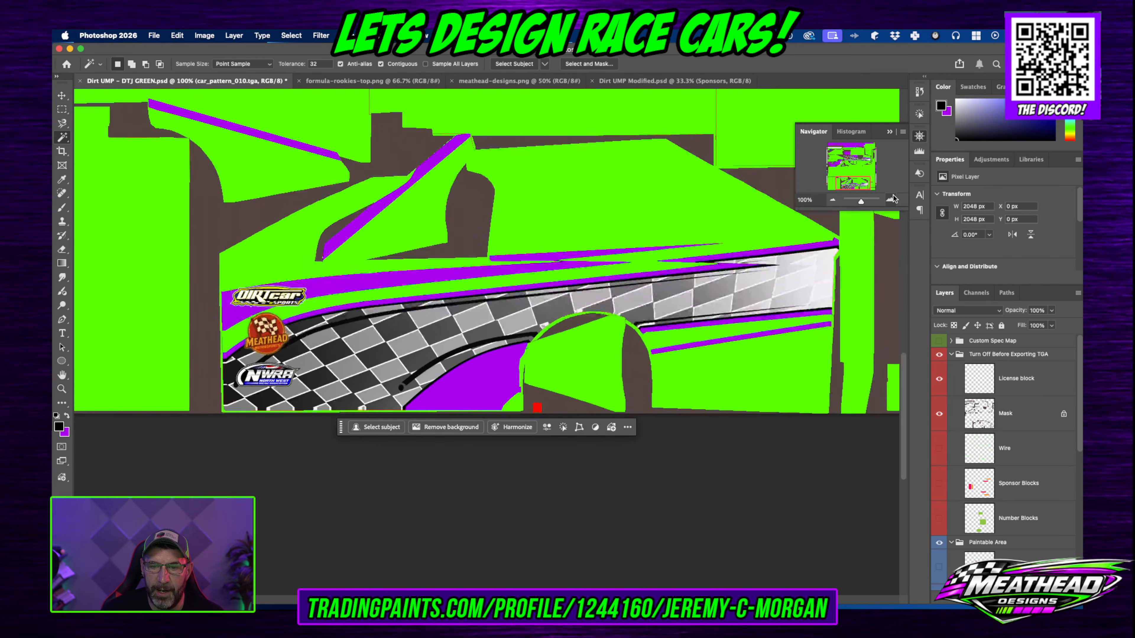
left_click(891, 200)
left_click(890, 200)
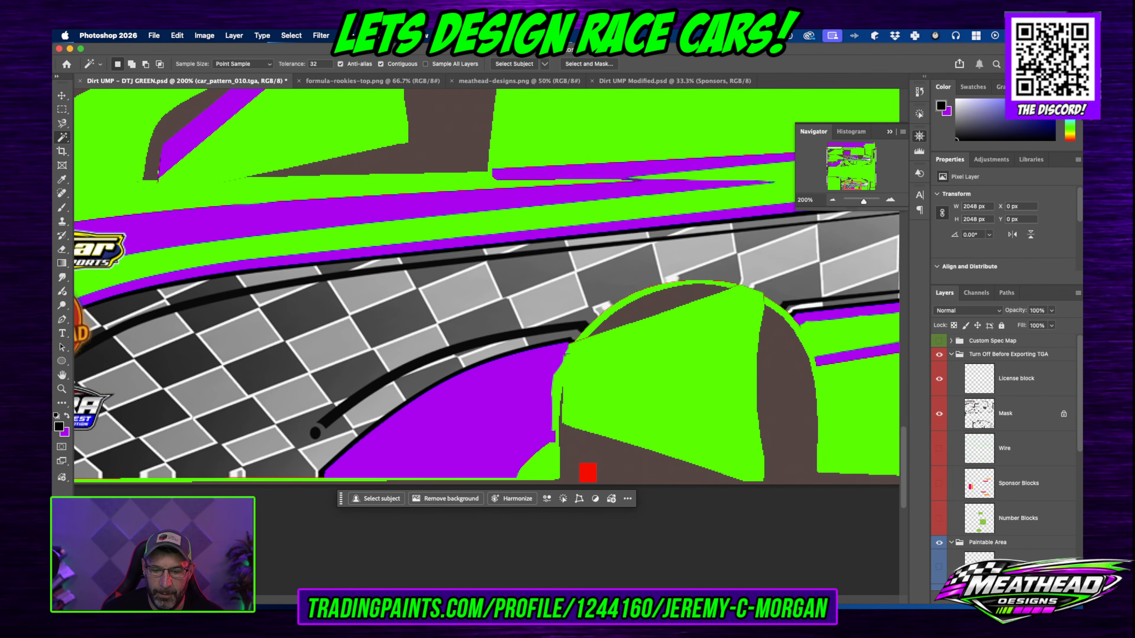
scroll(363, 362, "right", 10)
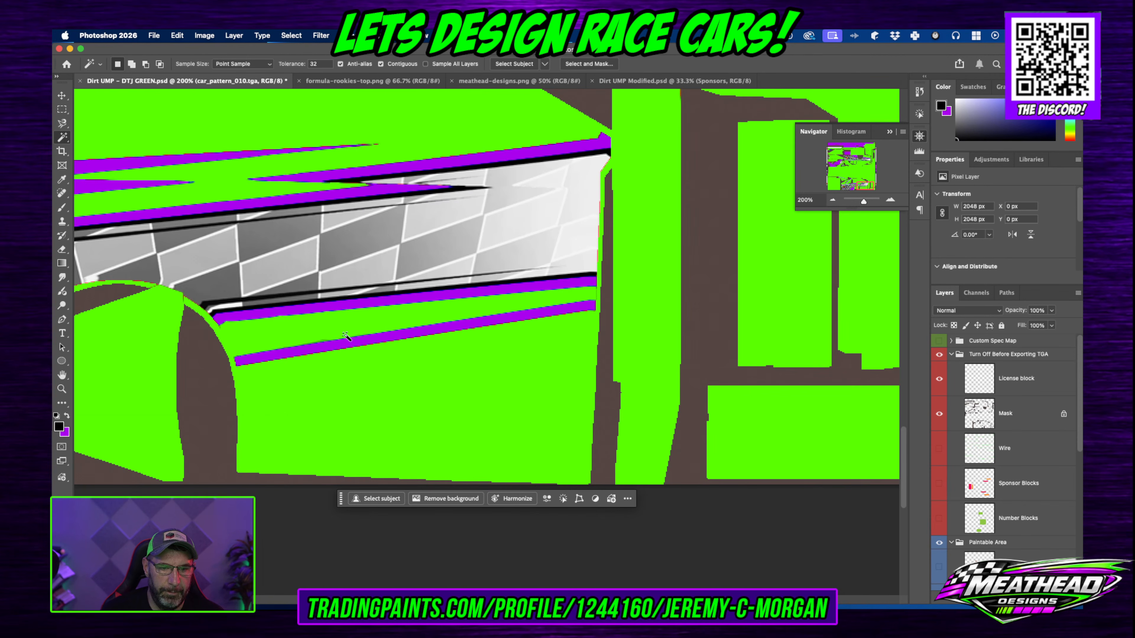
left_click(346, 336)
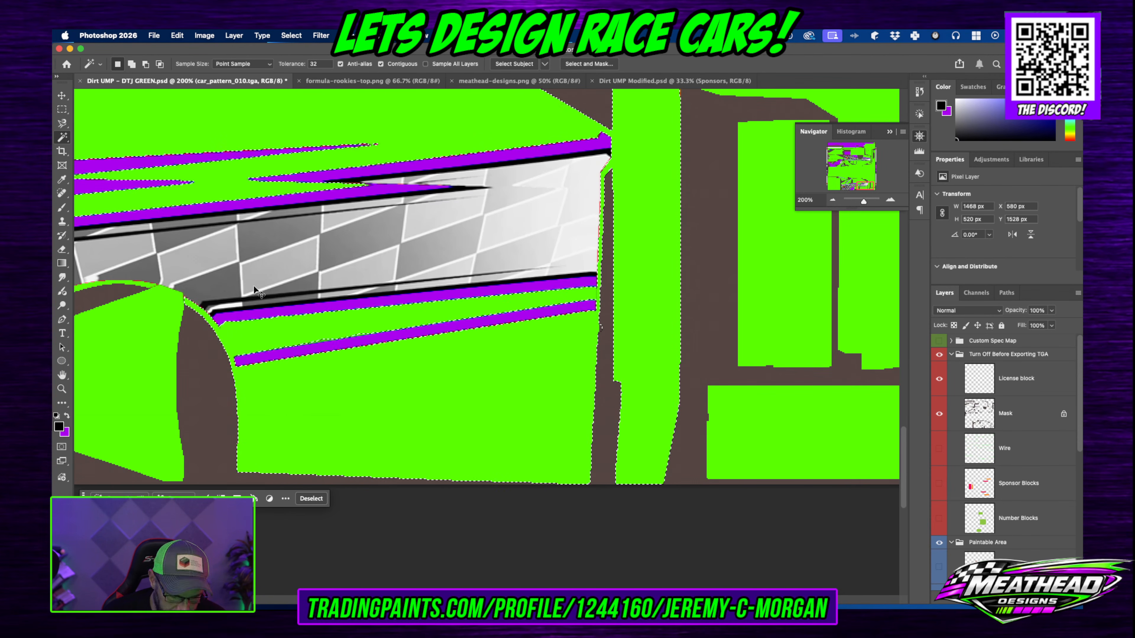
key("super+d")
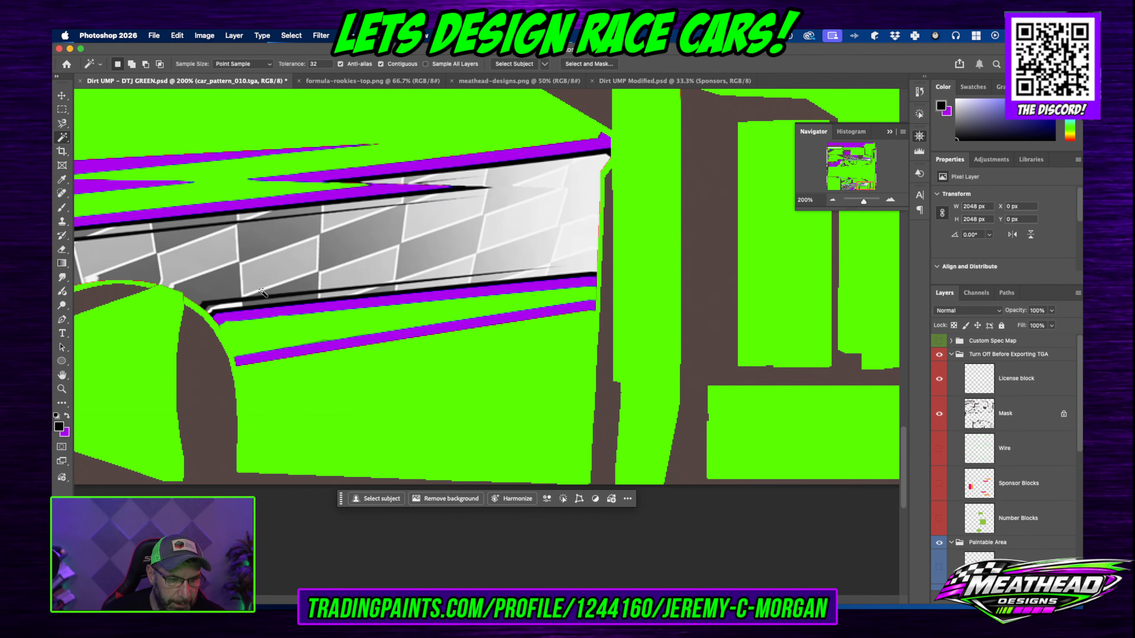
Step: Show the Wire layer over the two purple stripes on the lower side panel behind the wheel arch
left_click(939, 449)
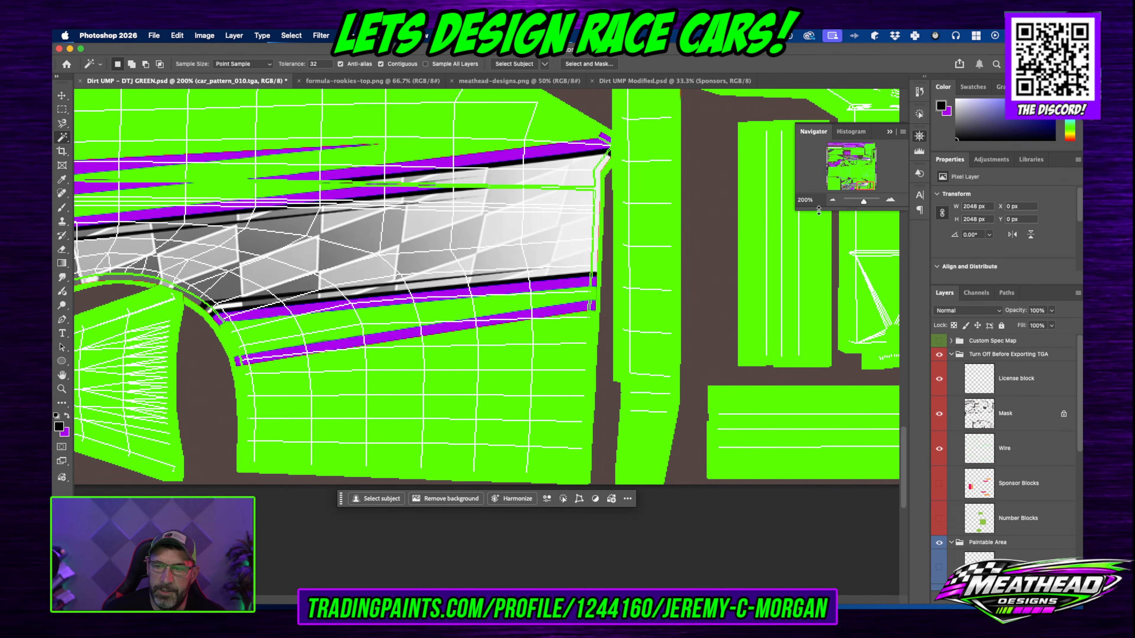
left_click(890, 200)
left_click(890, 201)
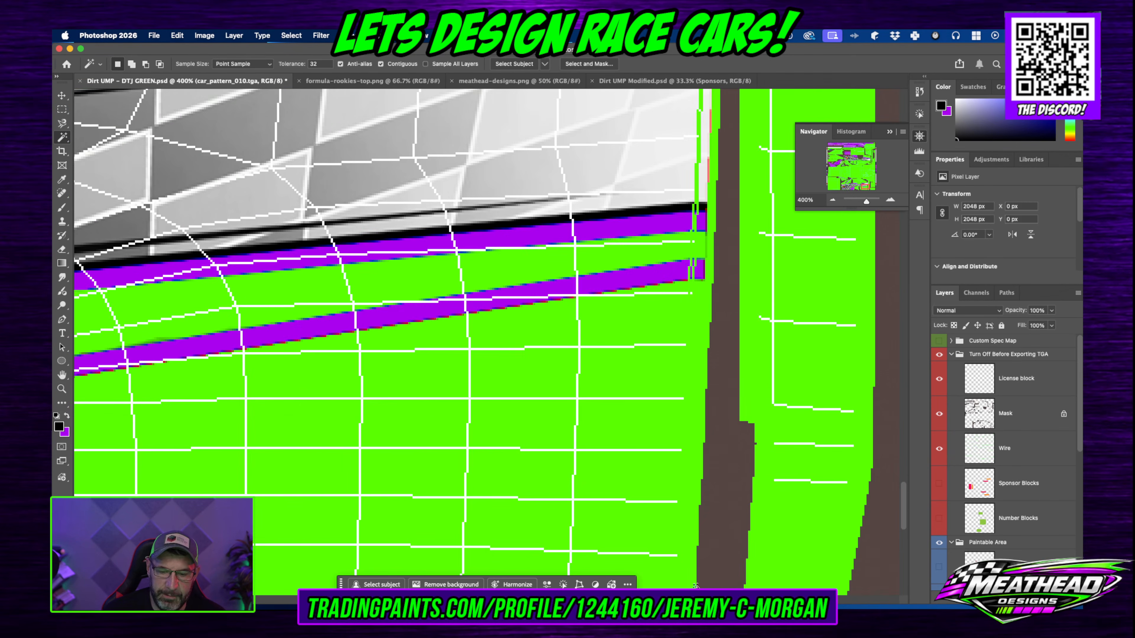
scroll(486, 343, "left", 12)
scroll(487, 342, "right", 4)
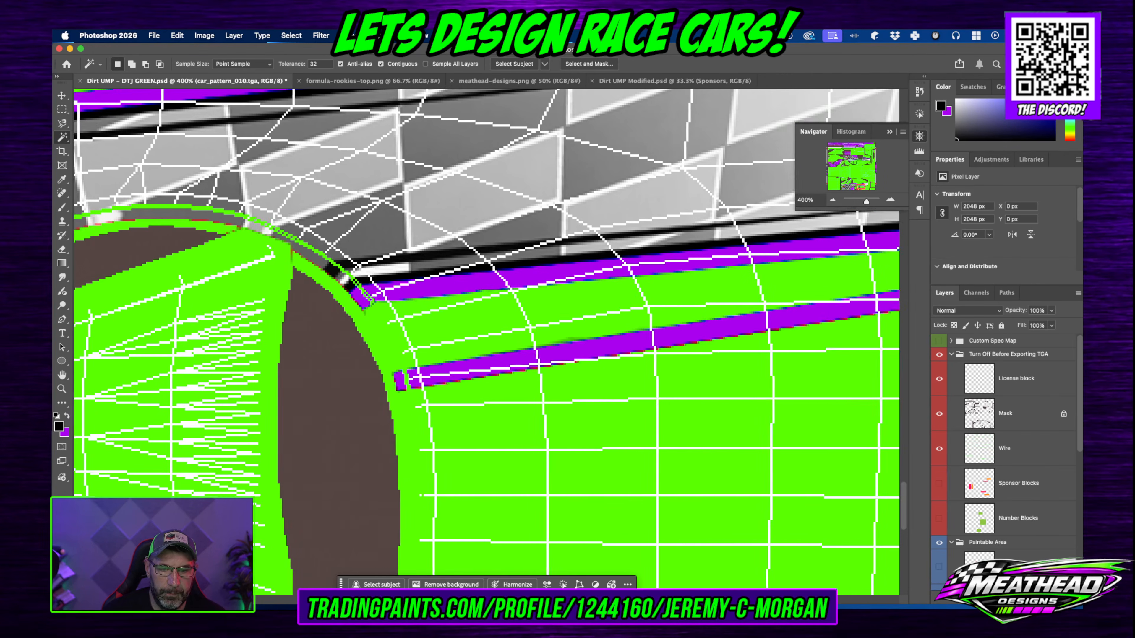
Step: Outline an area of about 85 × 55 px bridging the two lower stripes near the wheel arch with the Magnetic Lasso and fill it with purple at 100% opacity
right_click(62, 137)
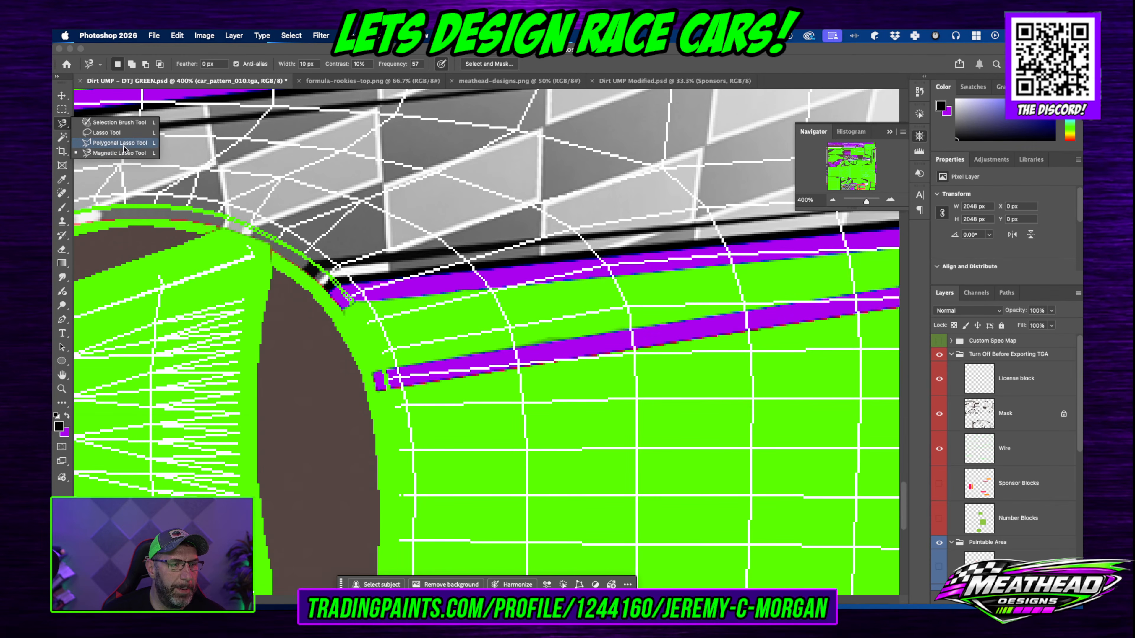
left_click(120, 153)
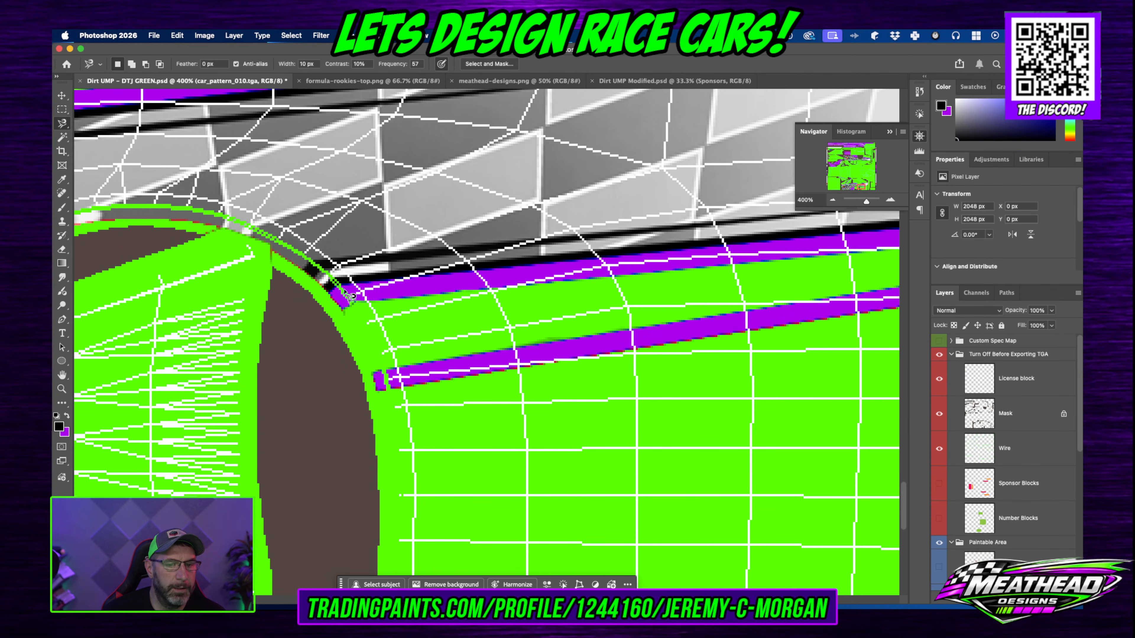
left_click(364, 292)
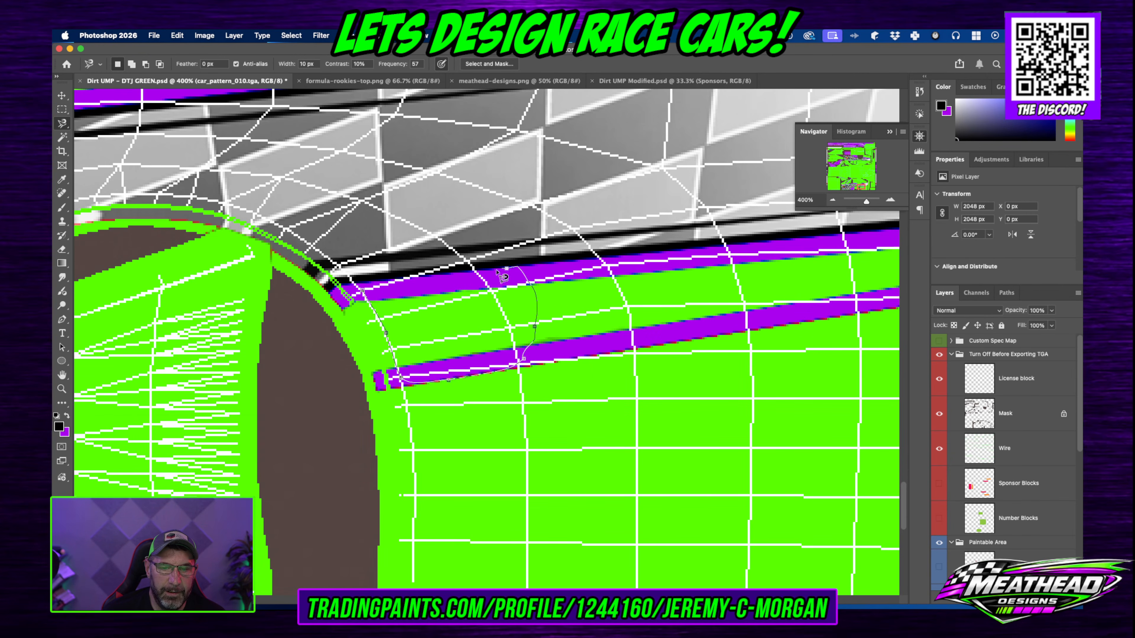
left_click(367, 294)
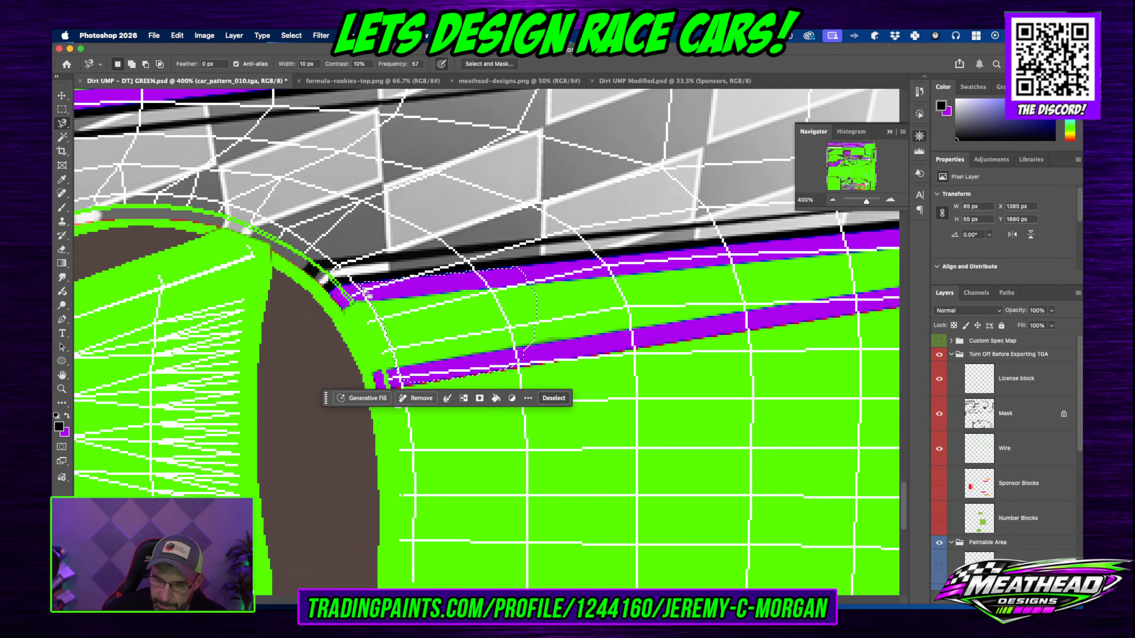
scroll(1034, 464, "down", 10)
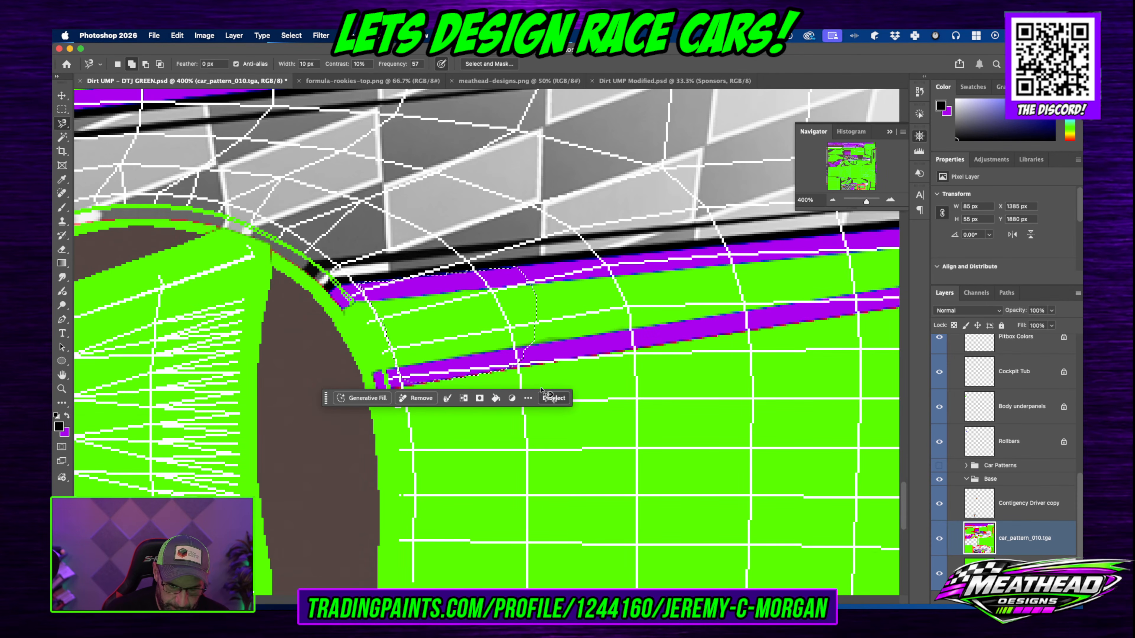
key("shift+BackSpace")
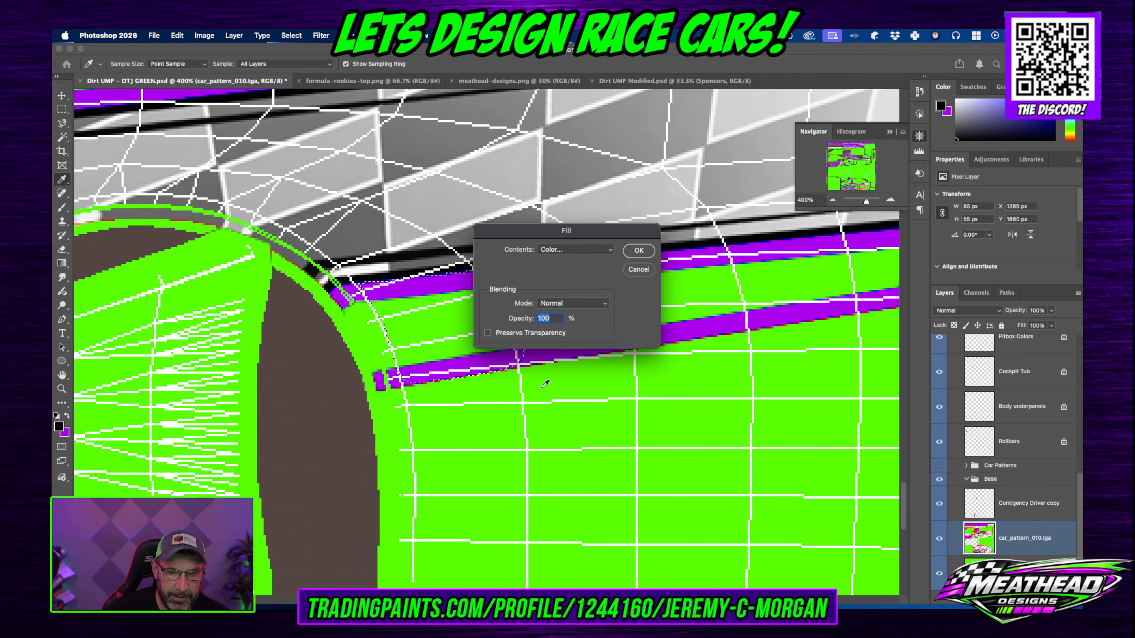
left_click(639, 250)
key("l")
key("ctrl+d")
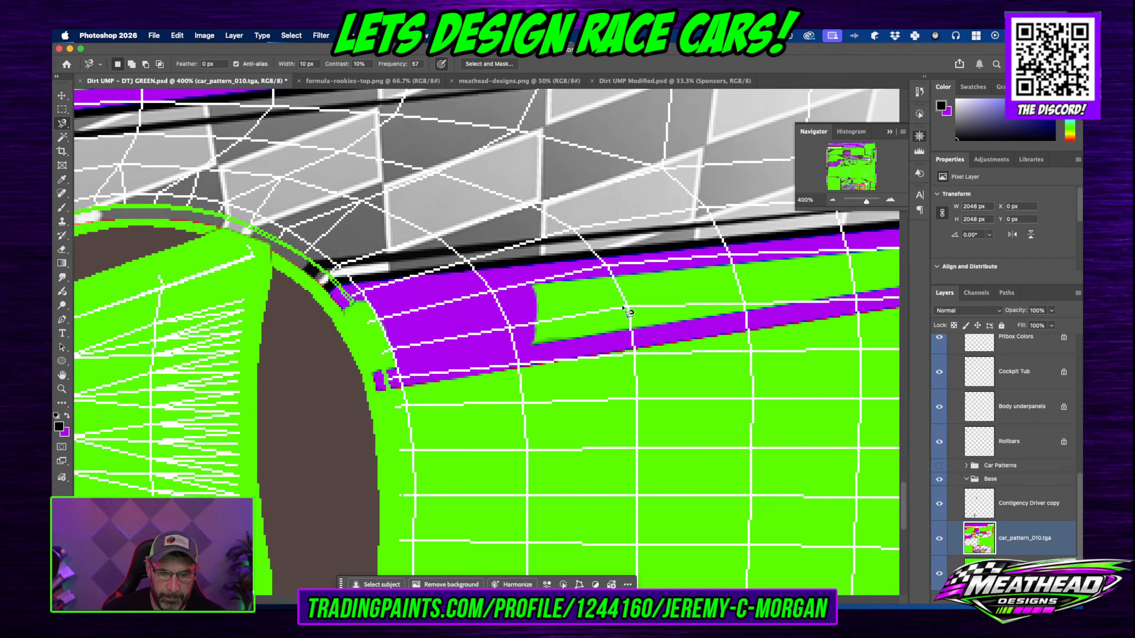
Step: Lasso an area of about 42 × 32 px bridging the stripes' far ends at the panel edge, fill it with purple at 100% opacity and deselect
scroll(807, 288, "right", 12)
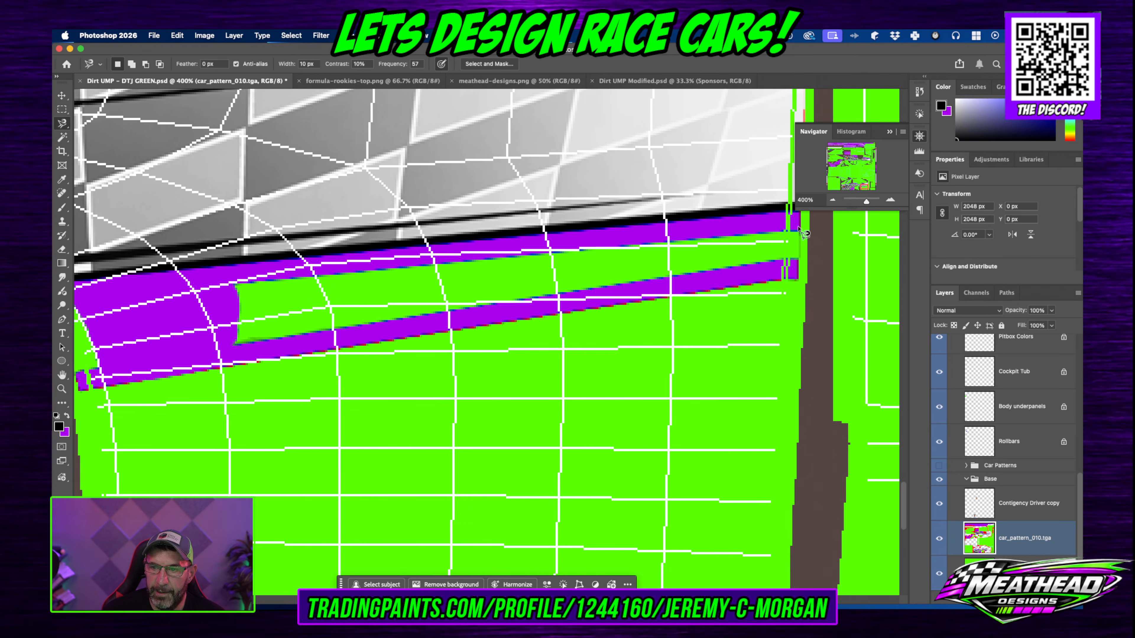
left_click(800, 234)
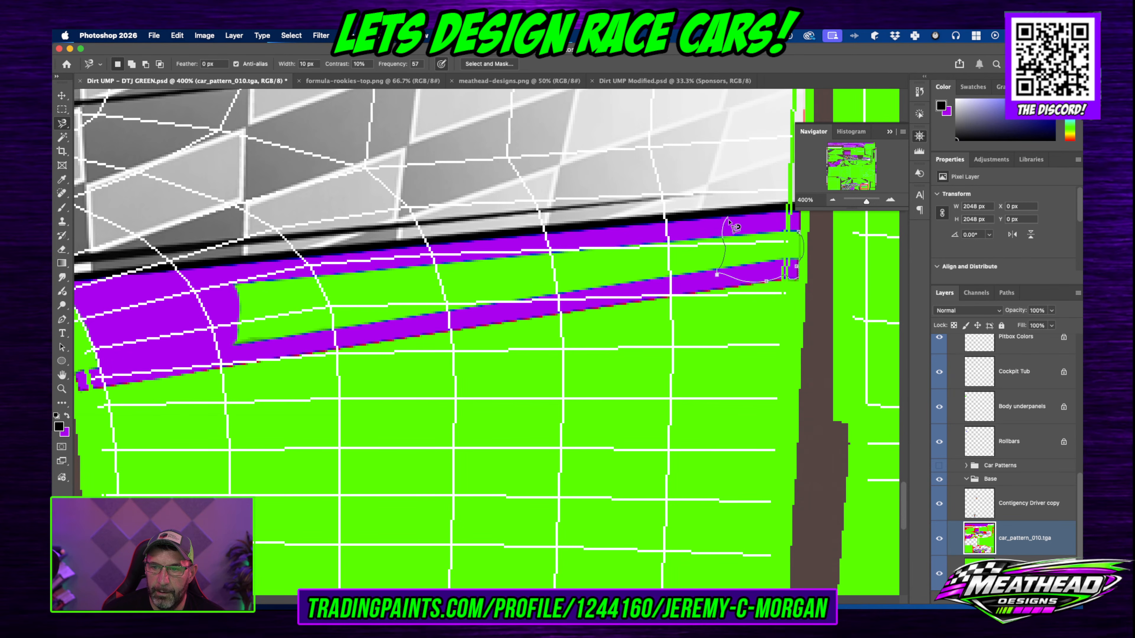
left_click(804, 228)
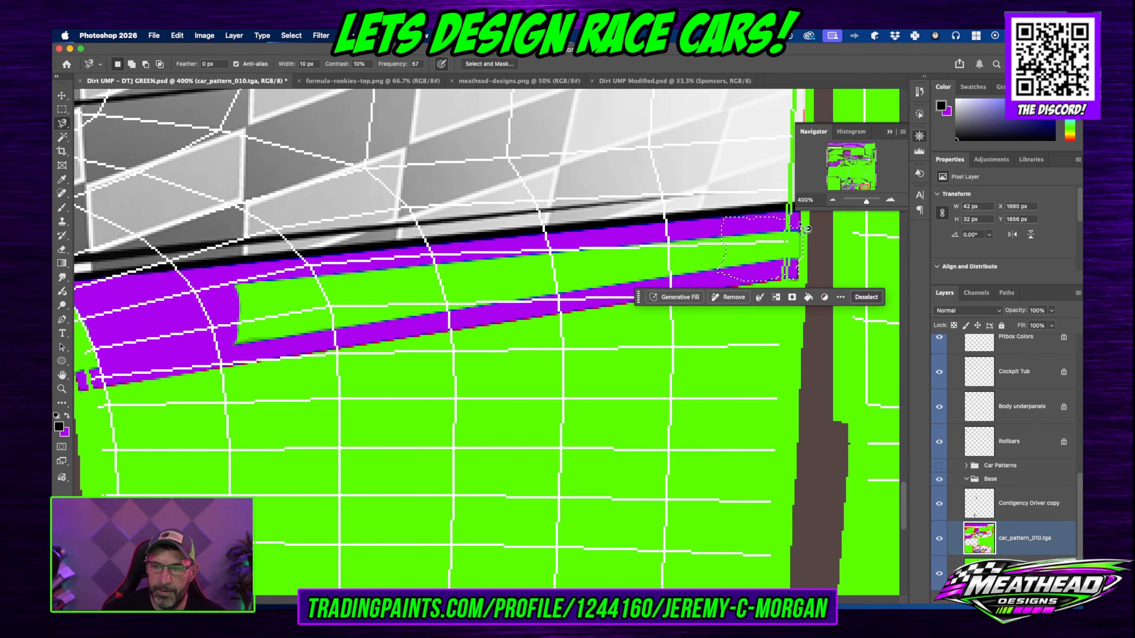
key("shift")
key("shift+BackSpace")
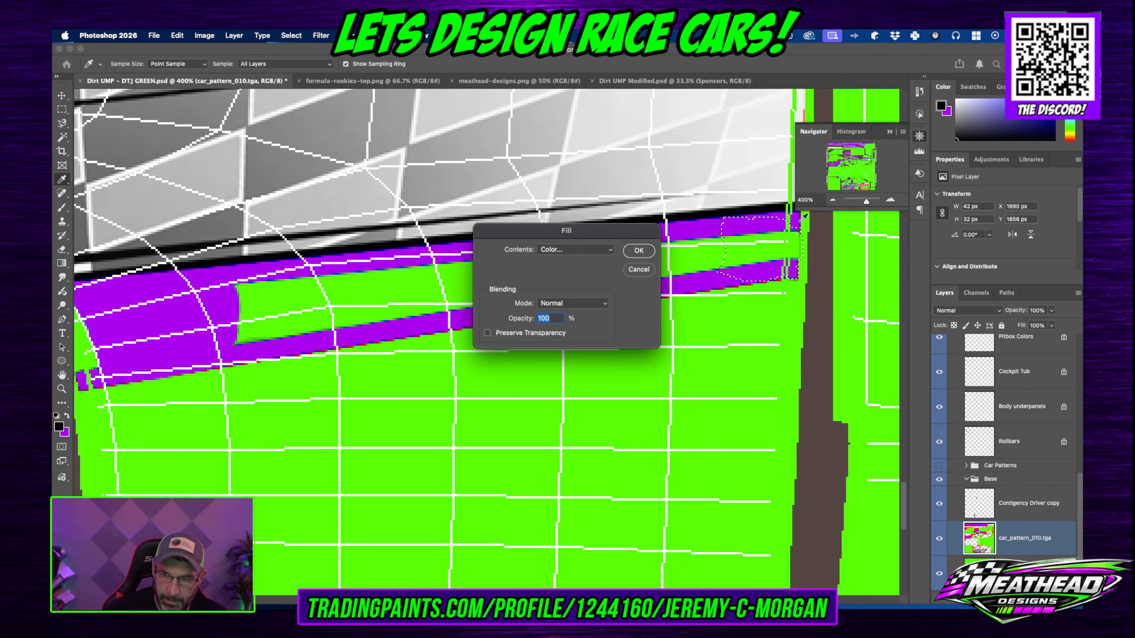
left_click(644, 254)
key("super+d")
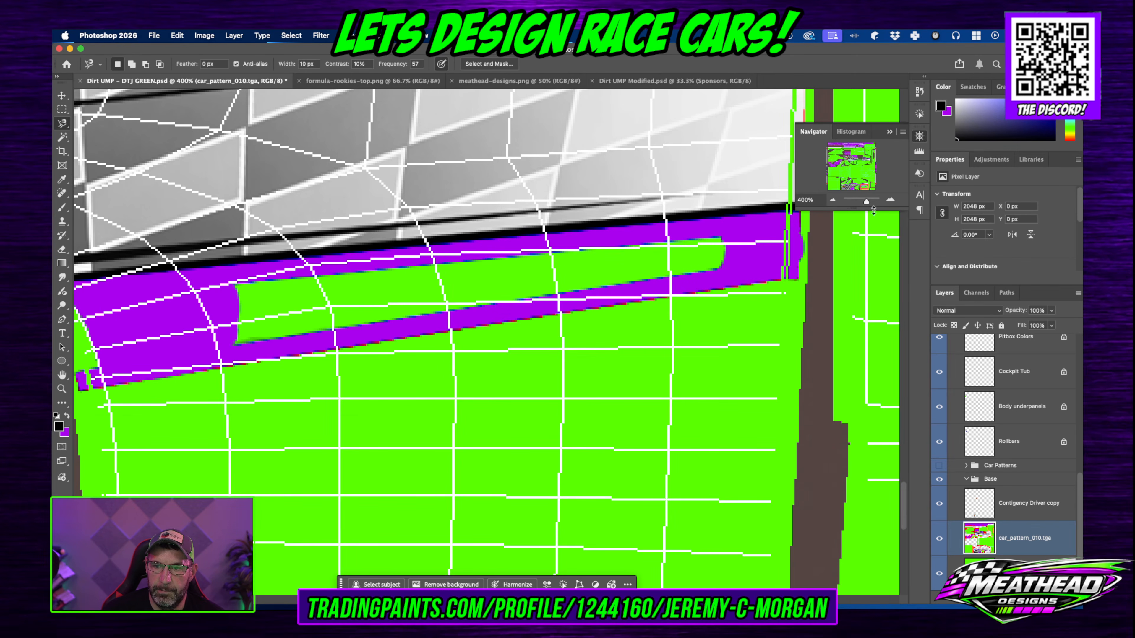
Step: Hide the Wire layer and select the green area enclosed by the joined purple stripes with the Magic Wand for modification
left_click(833, 201)
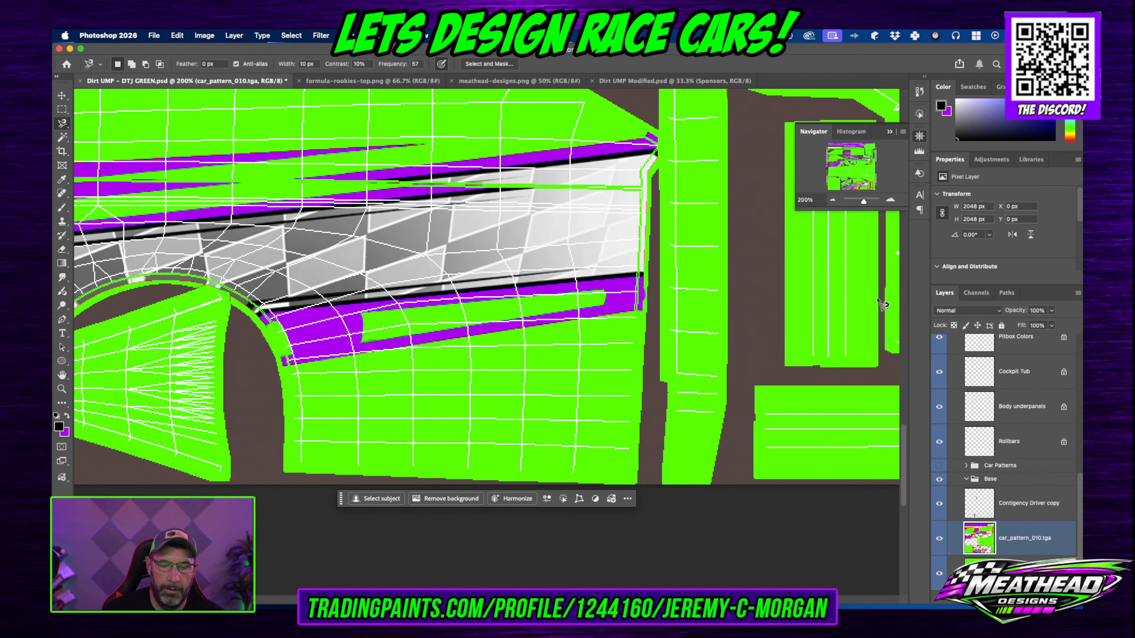
scroll(1002, 477, "up", 10)
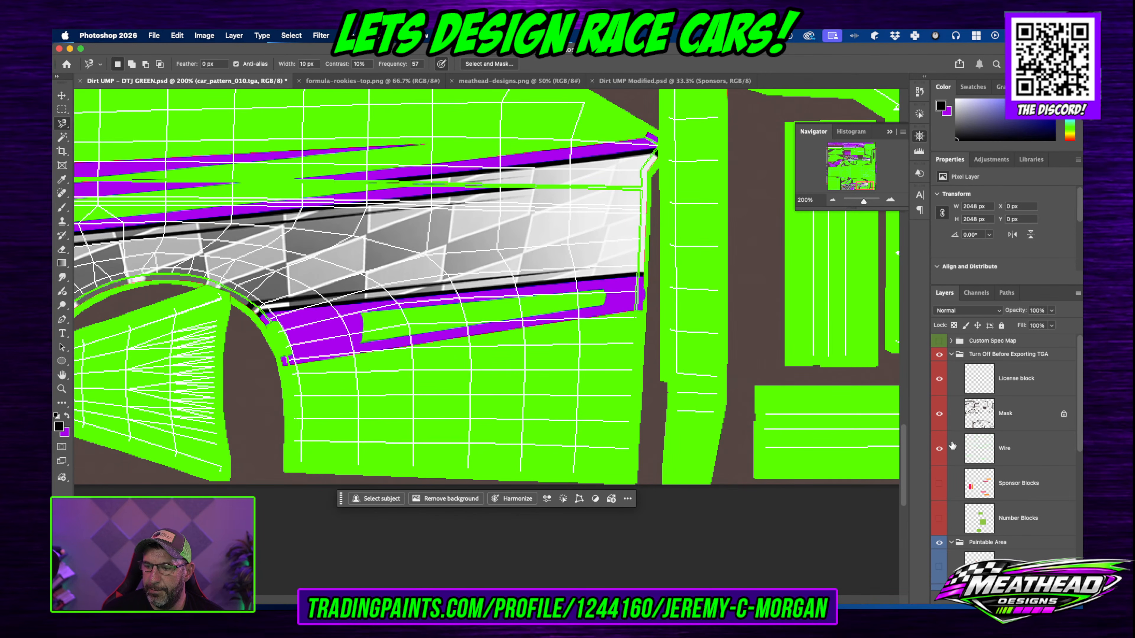
left_click(940, 448)
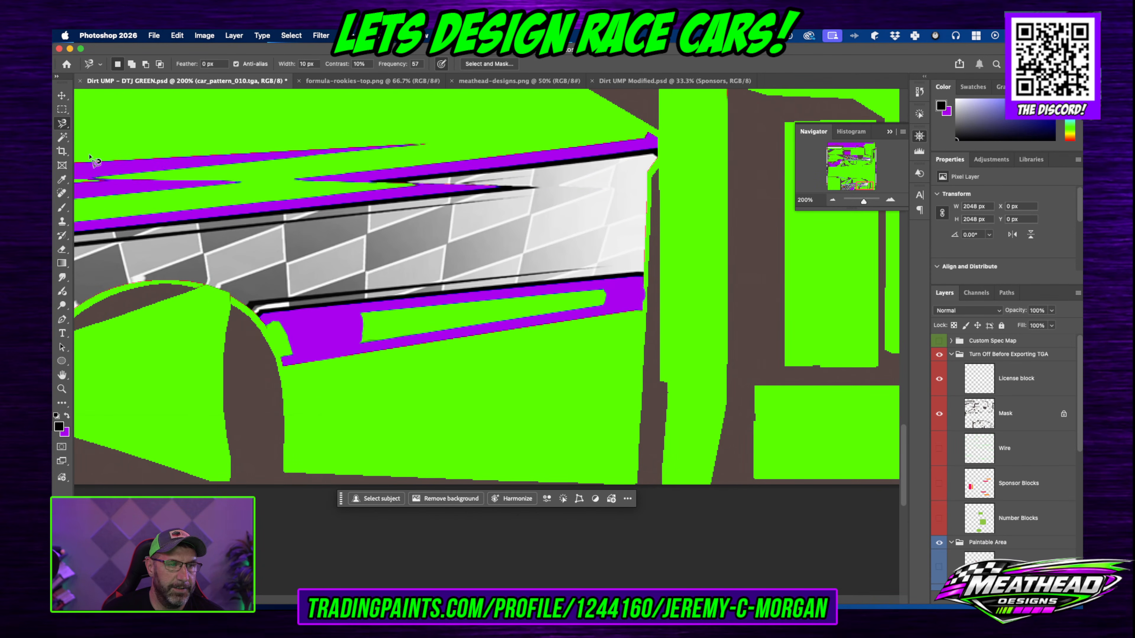
left_click(63, 138)
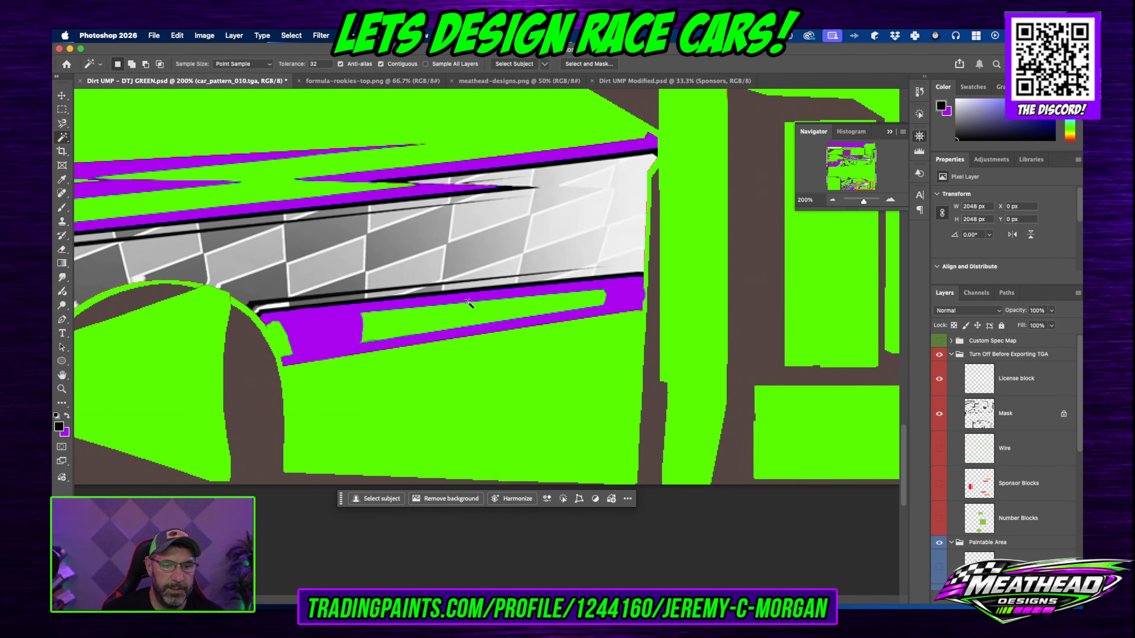
left_click(451, 315)
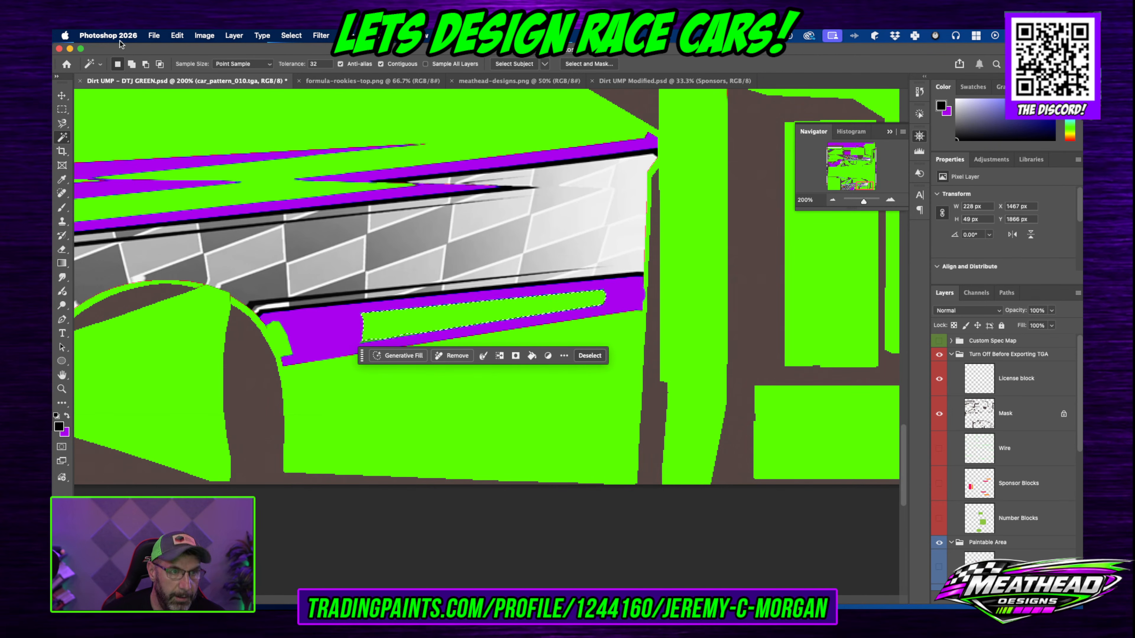
left_click(290, 35)
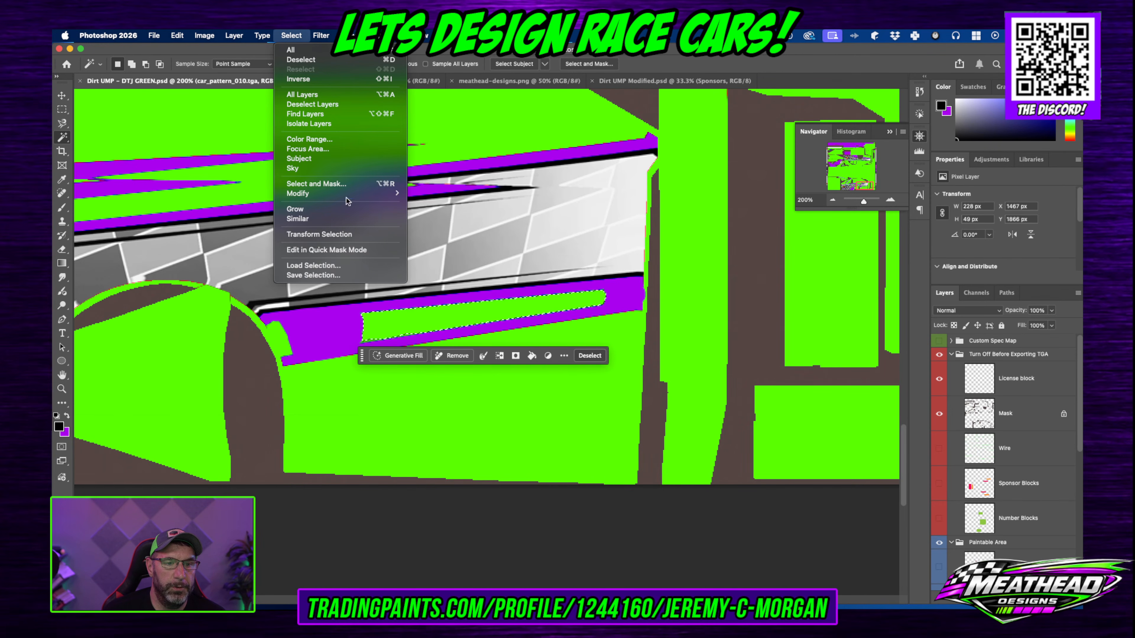
Step: Expand the selection around the green strip in the lower side band by 3 pixels, fill it with the band's purple, and deselect
mouse_move(384, 193)
left_click(467, 213)
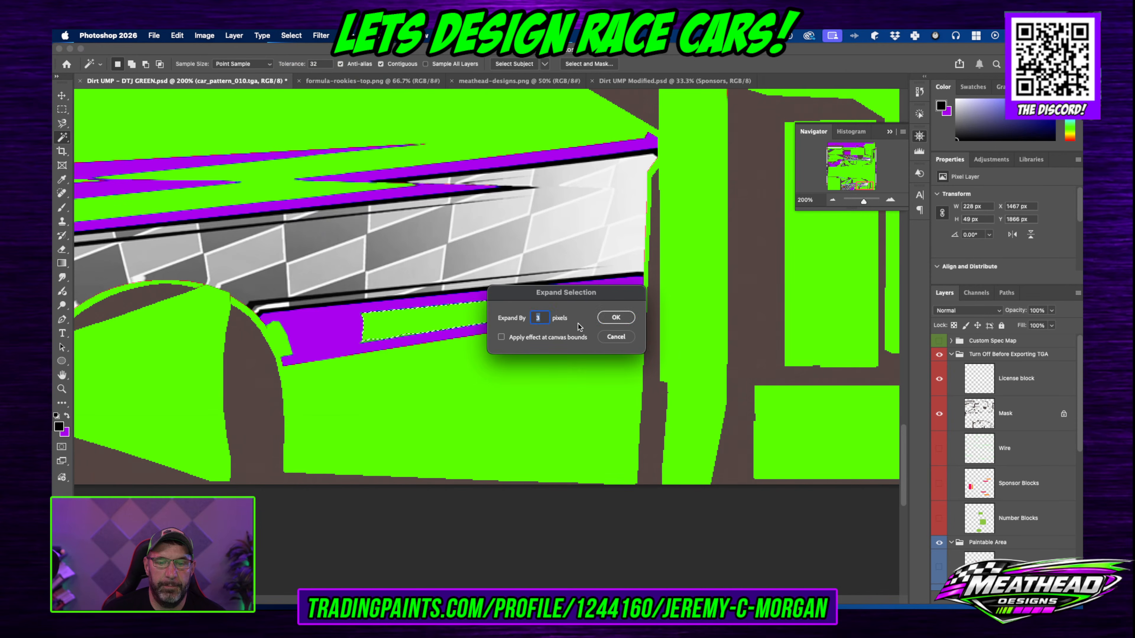
left_click(616, 318)
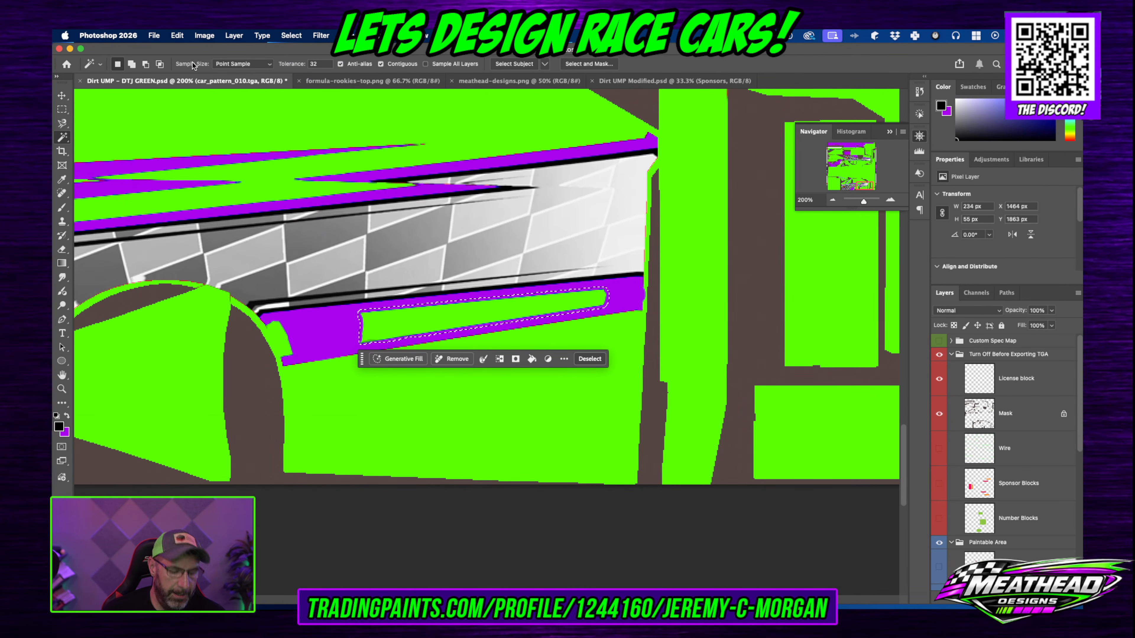
key("shift+BackSpace")
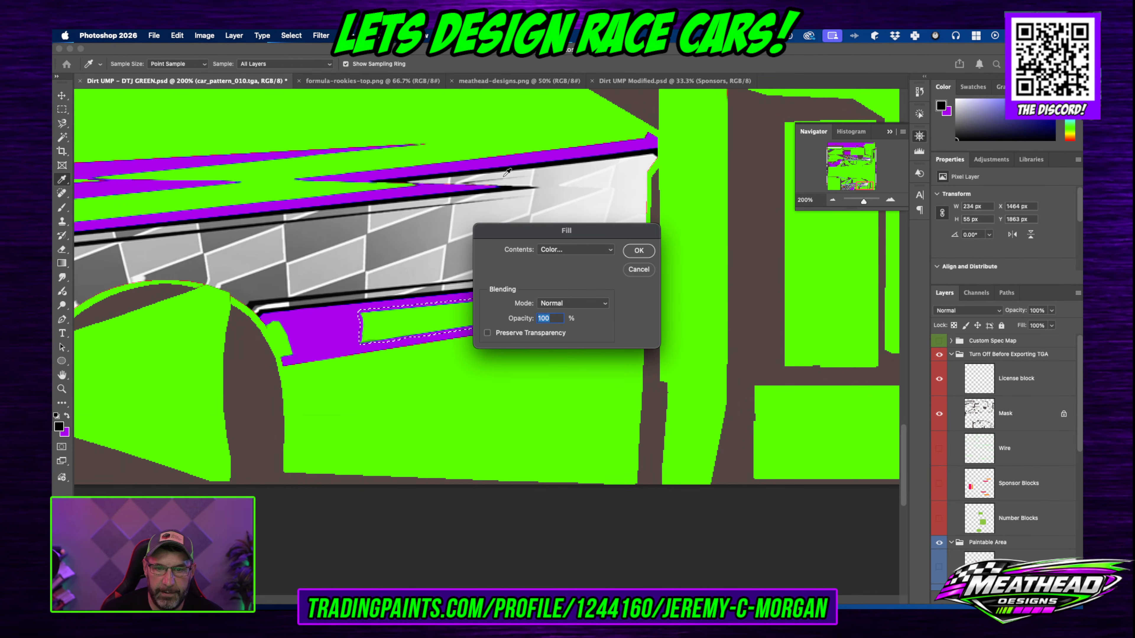
left_click(639, 251)
key("ctrl+d")
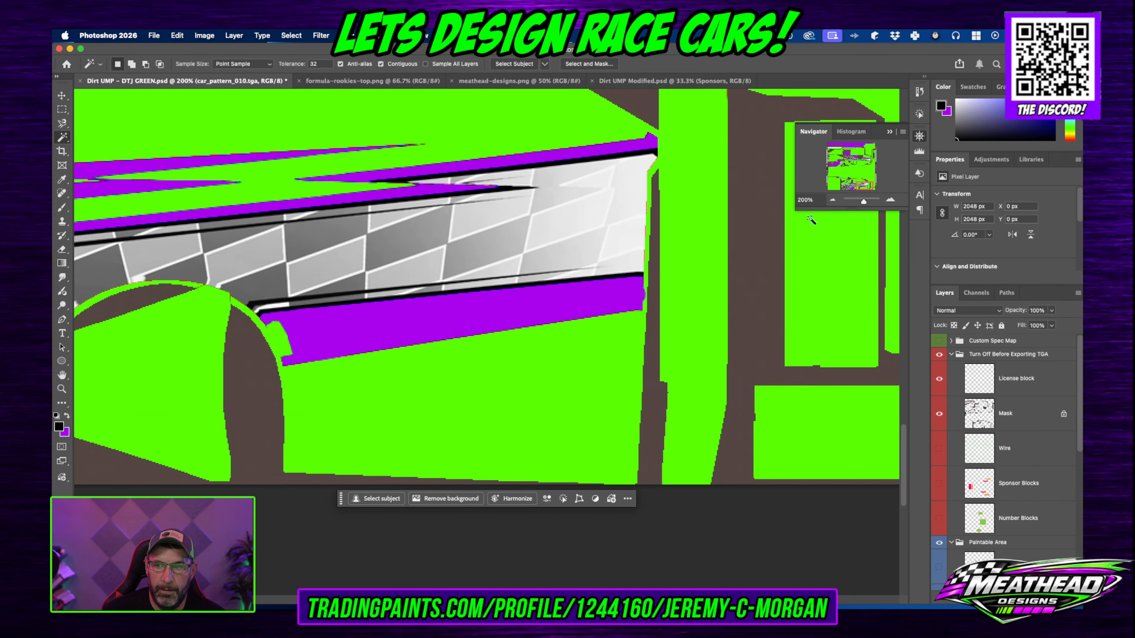
Step: Switch to the iRacing Paint Shop and examine the painted car's side graphics from both sides
left_click(834, 201)
left_click(834, 202)
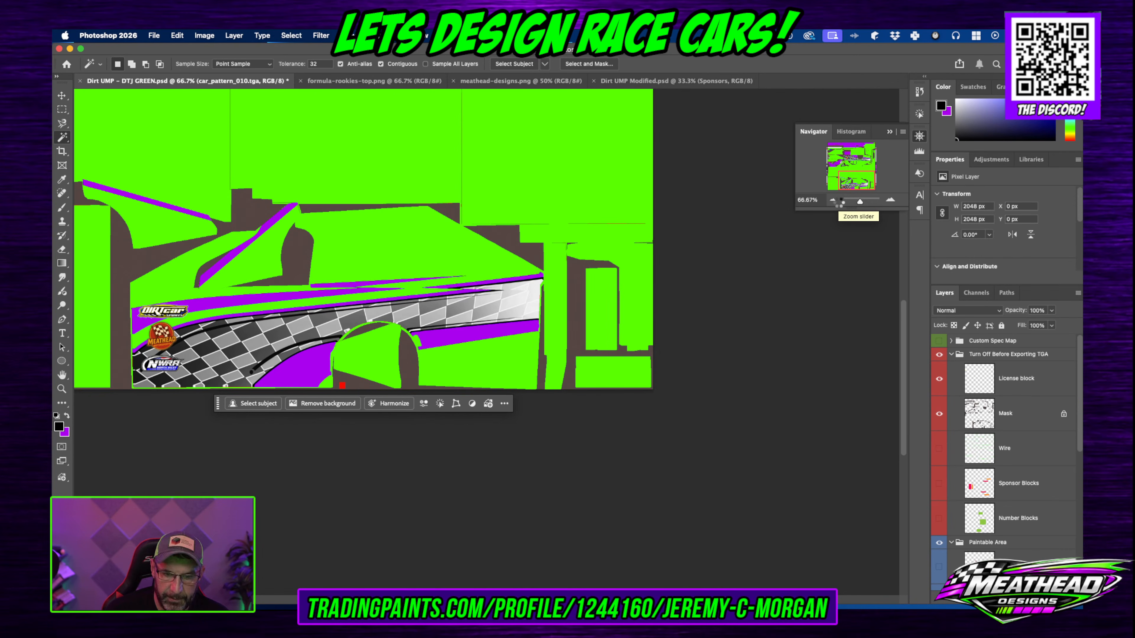
key("super+Tab")
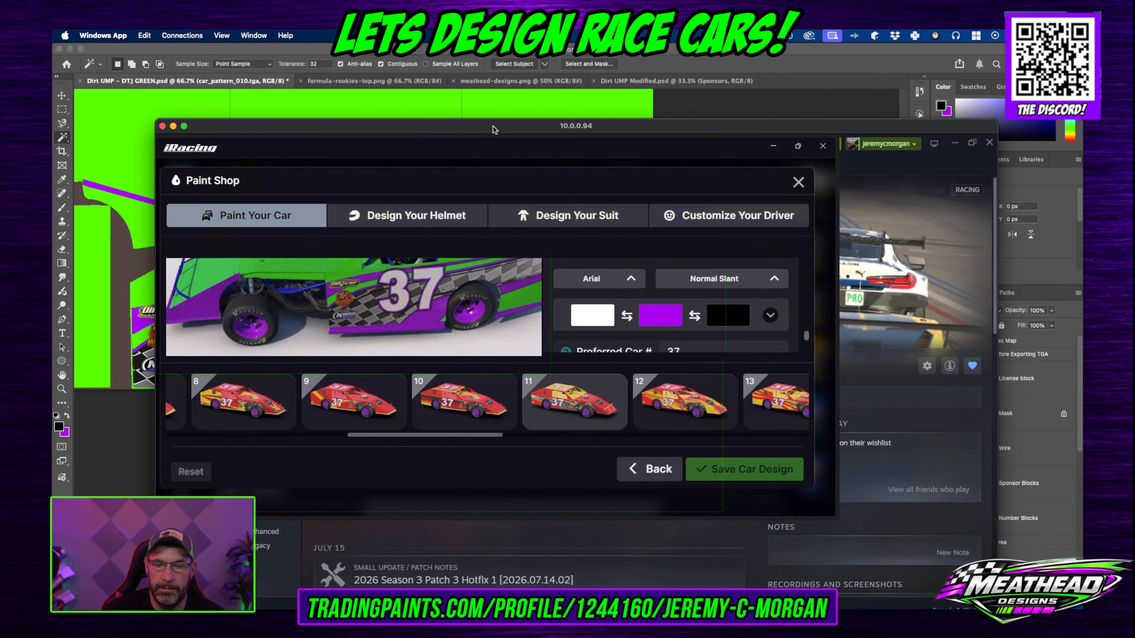
scroll(471, 300, "down", 2)
scroll(462, 297, "up", 4)
scroll(462, 299, "down", 8)
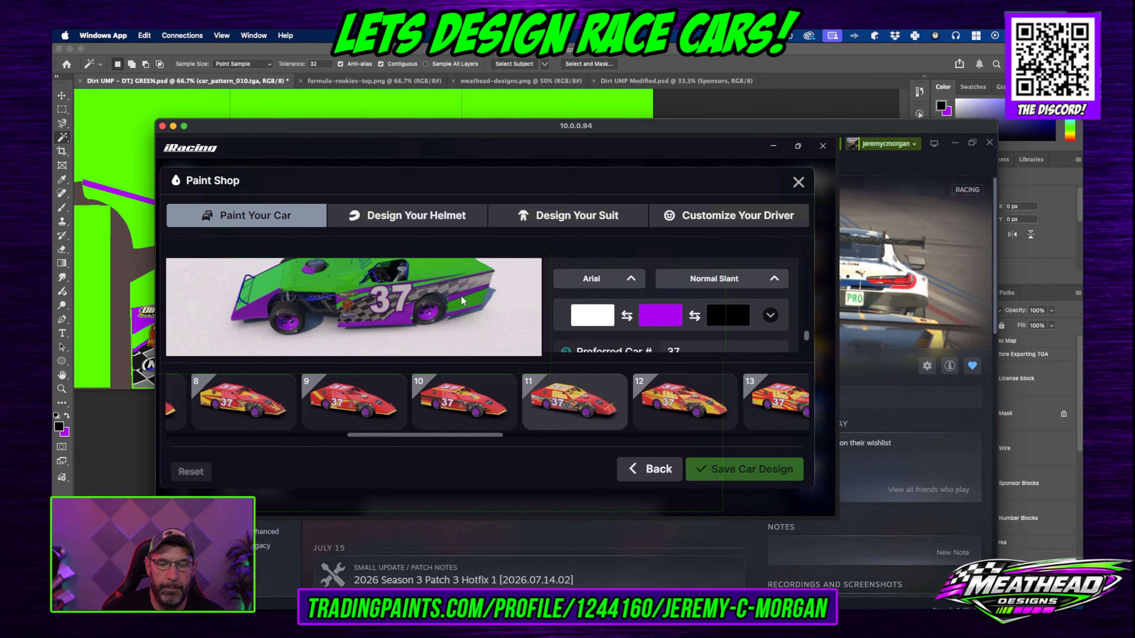
left_click_drag(443, 316, 387, 335)
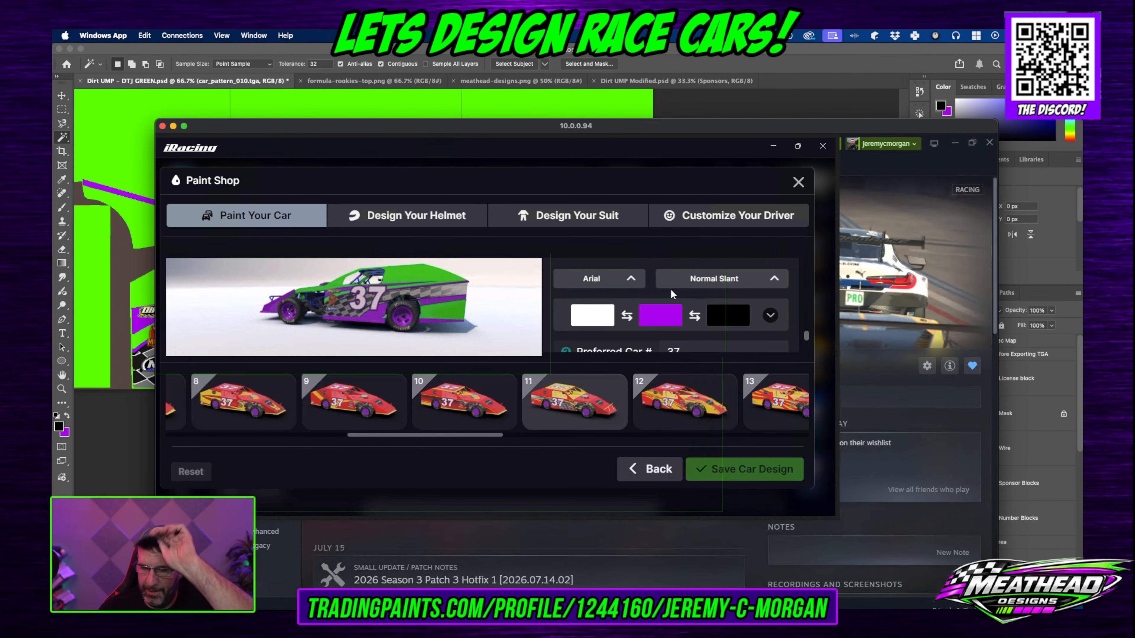
left_click_drag(392, 334, 308, 308)
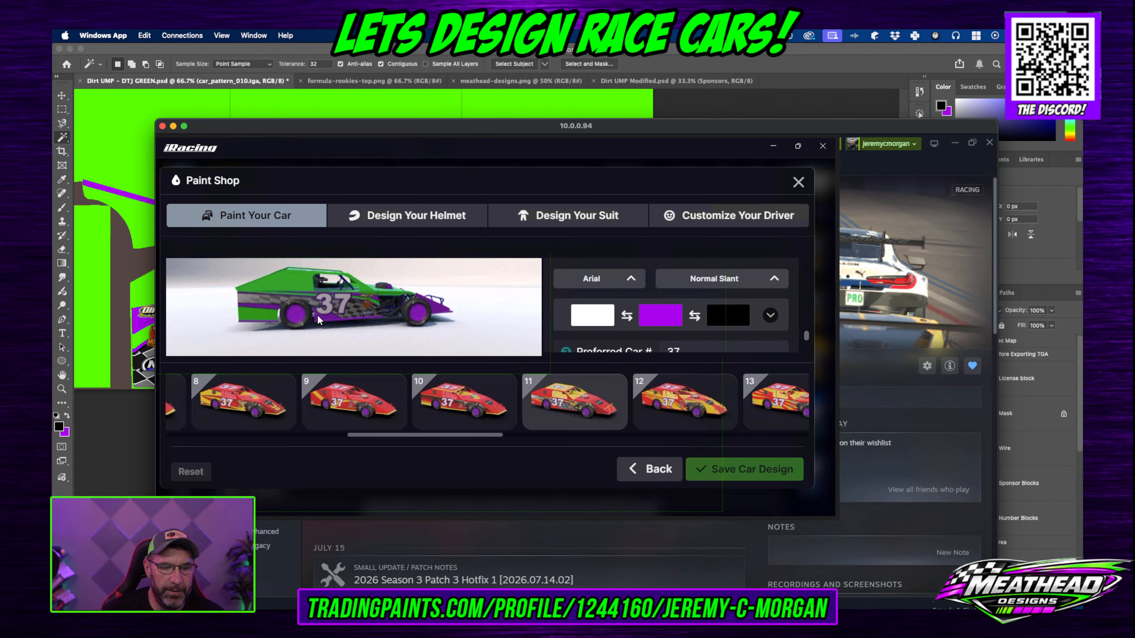
left_click_drag(305, 312, 449, 299)
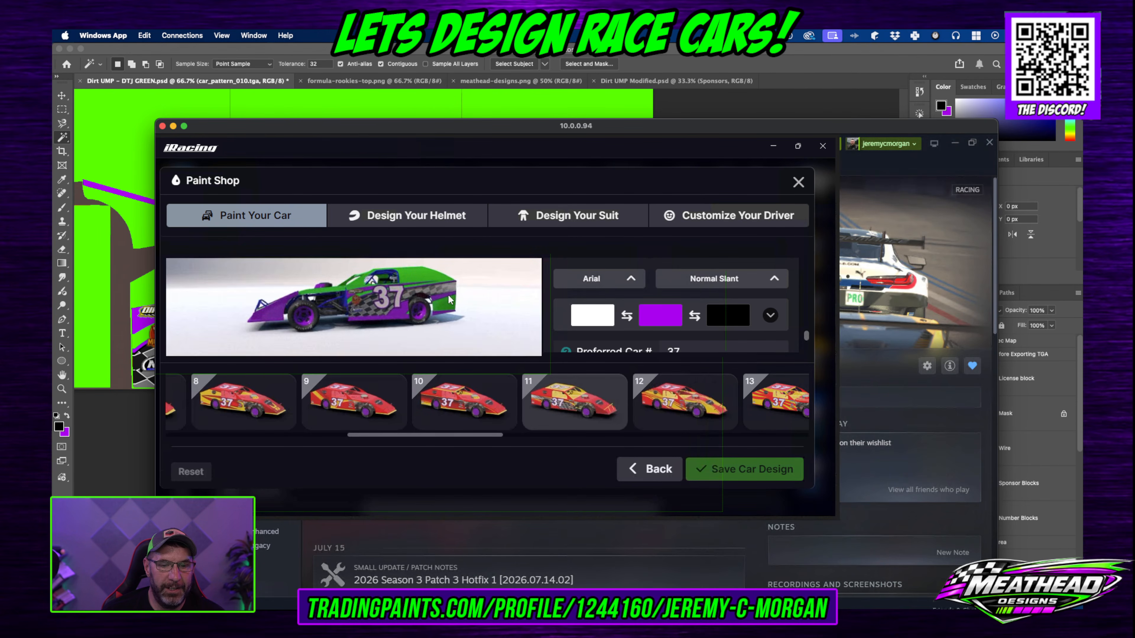
left_click_drag(365, 314, 461, 291)
double_click(688, 126)
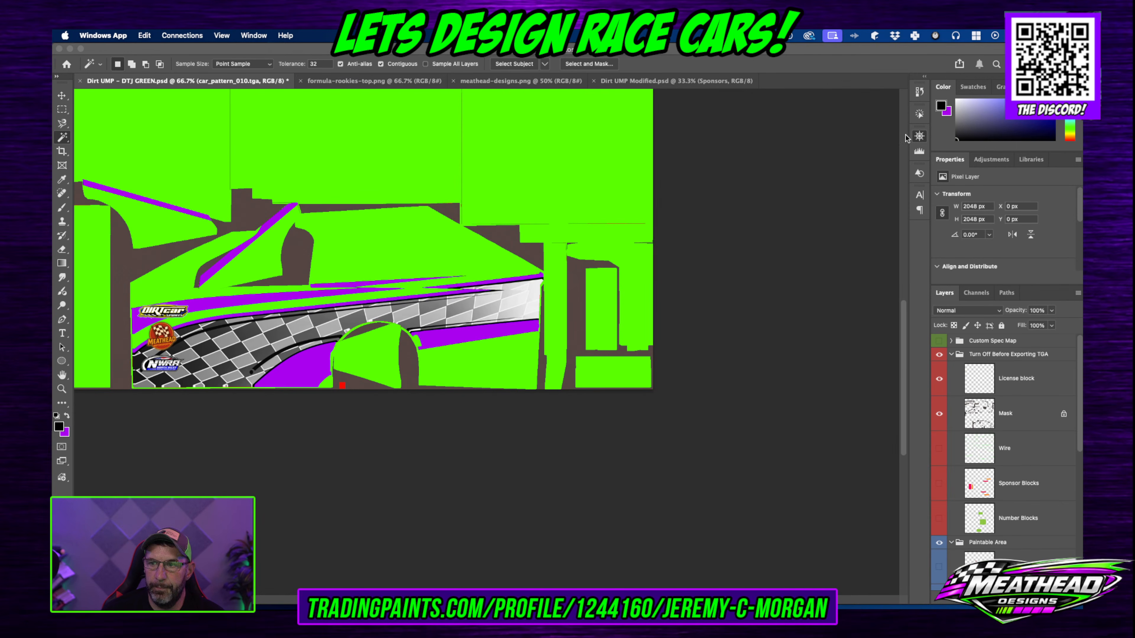
Step: Return to Photoshop and save the Dirt UMP - DTJ GREEN.psd document
left_click(220, 85)
key("super+s")
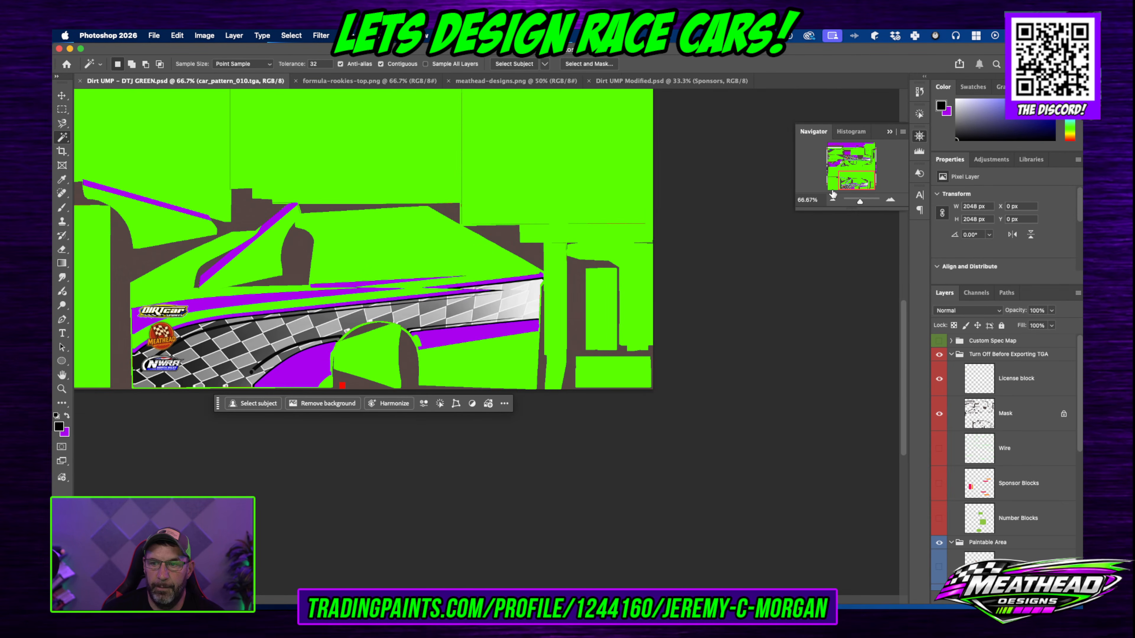
left_click(834, 199)
left_click(833, 200)
left_click(833, 200)
scroll(589, 310, "down", 2)
scroll(590, 311, "up", 5)
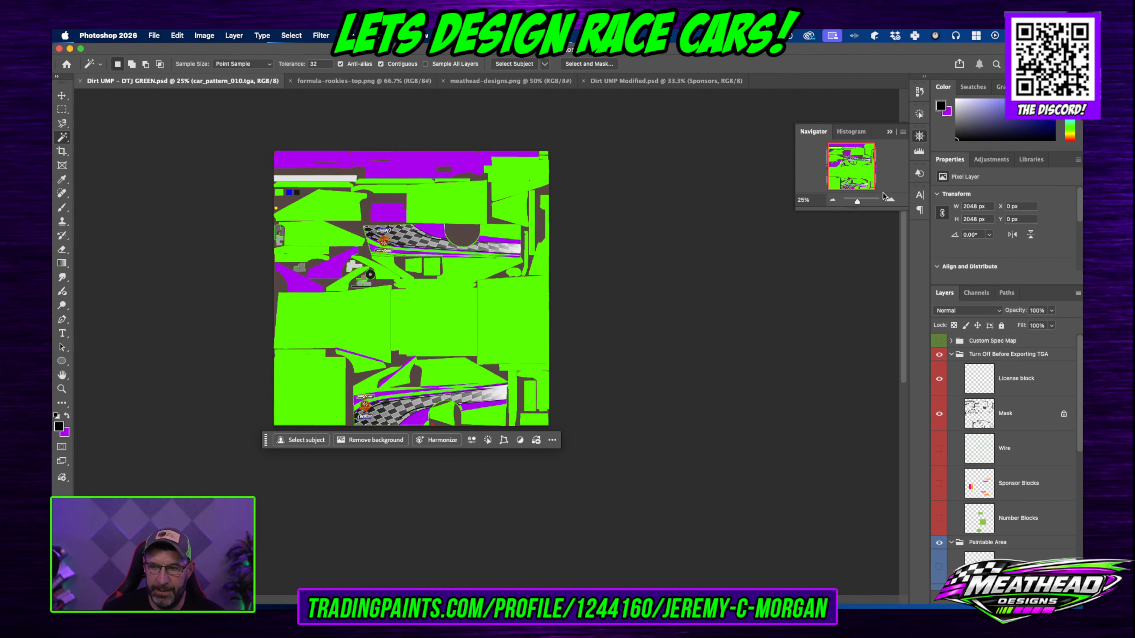
left_click(890, 200)
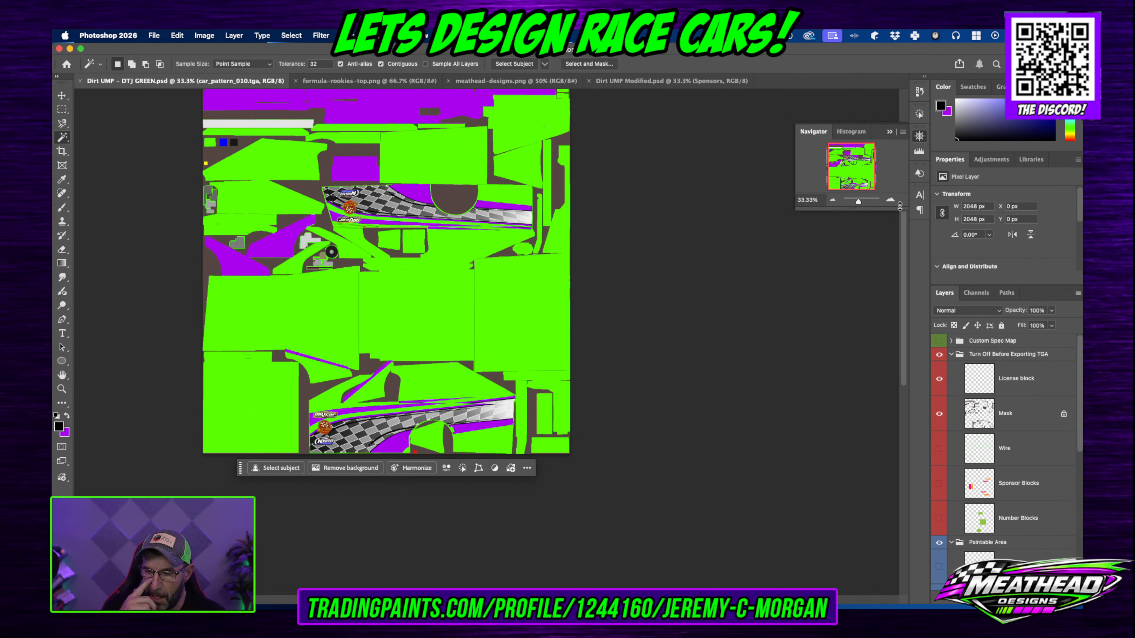
Step: Rename the car_pattern_010.tga layer in the Base group as Body Lines
left_click(952, 354)
scroll(974, 491, "down", 4)
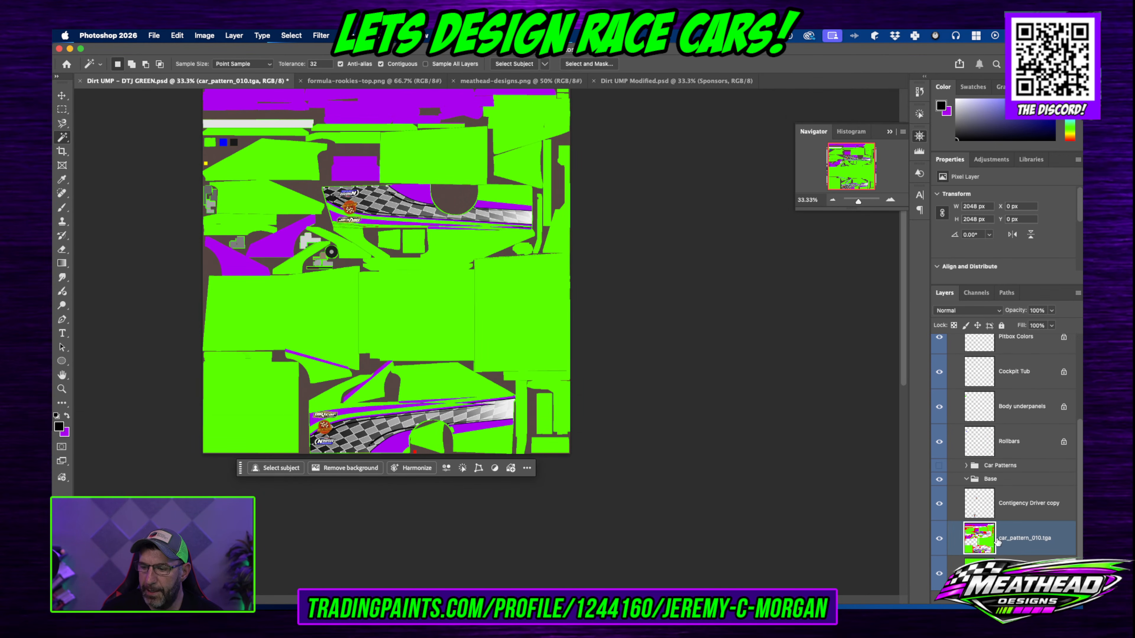
left_click(1027, 510)
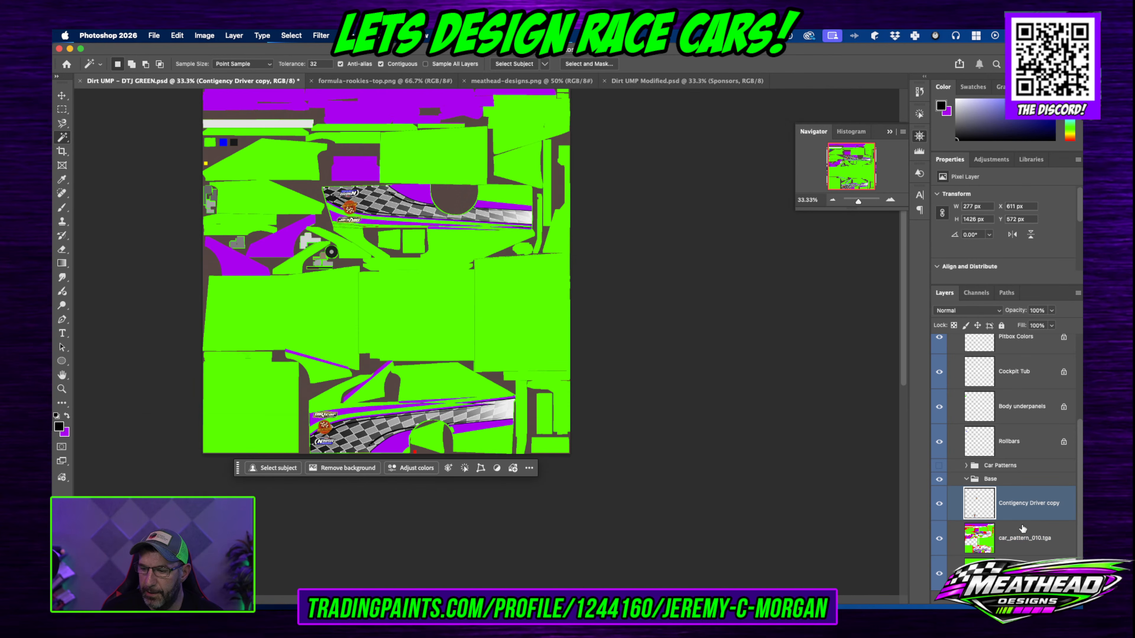
left_click(1012, 547)
right_click(1012, 536)
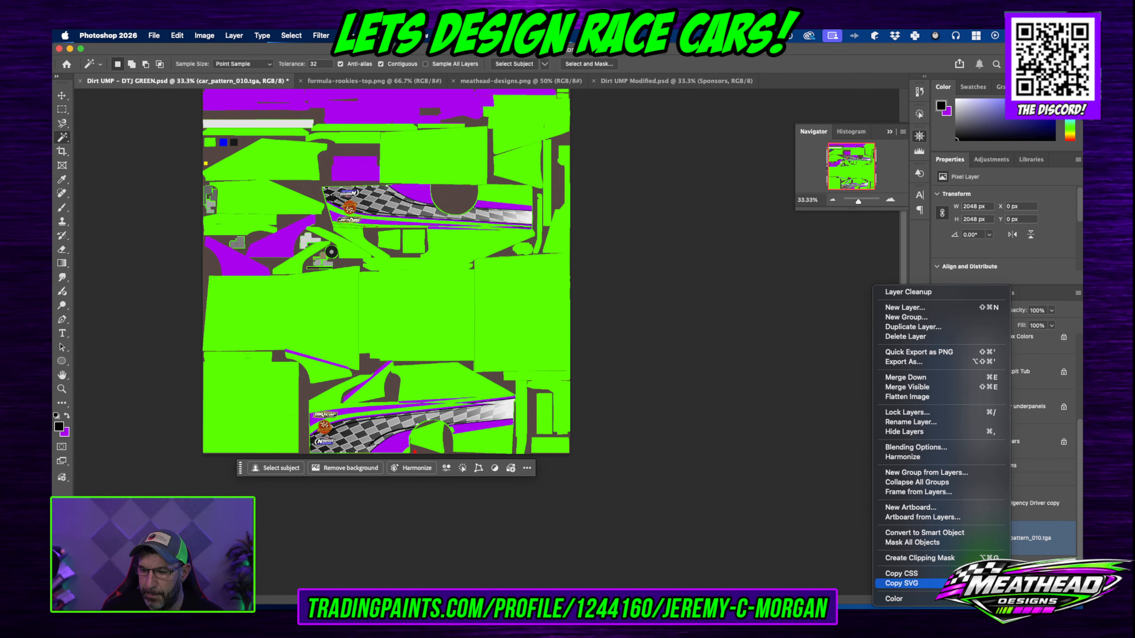
left_click(1053, 558)
right_click(1046, 543)
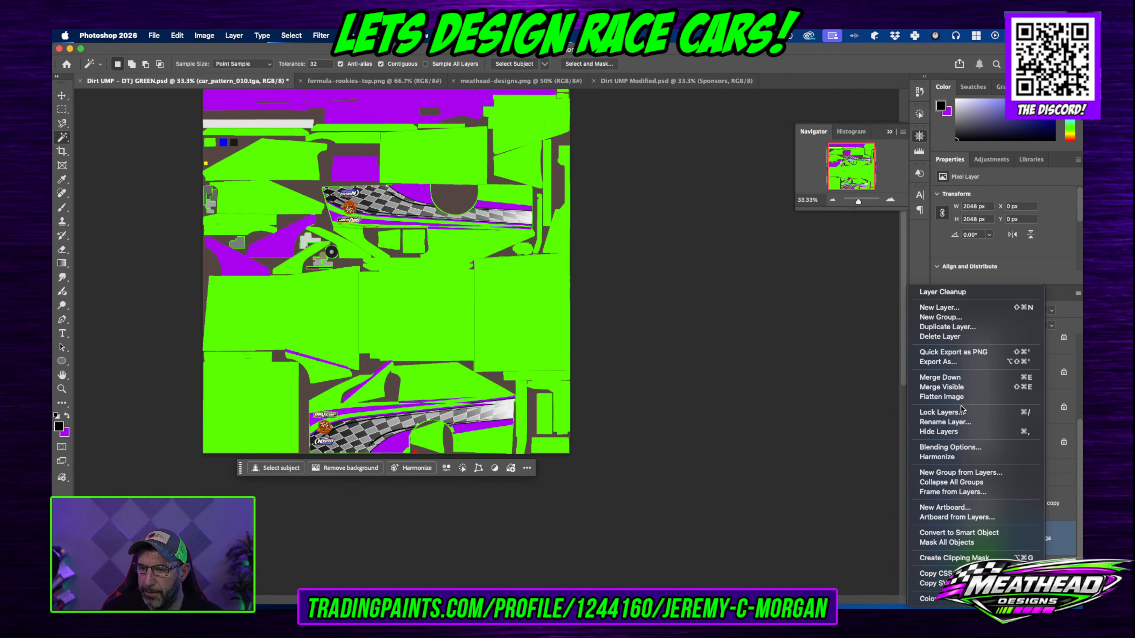
left_click(960, 422)
type("B")
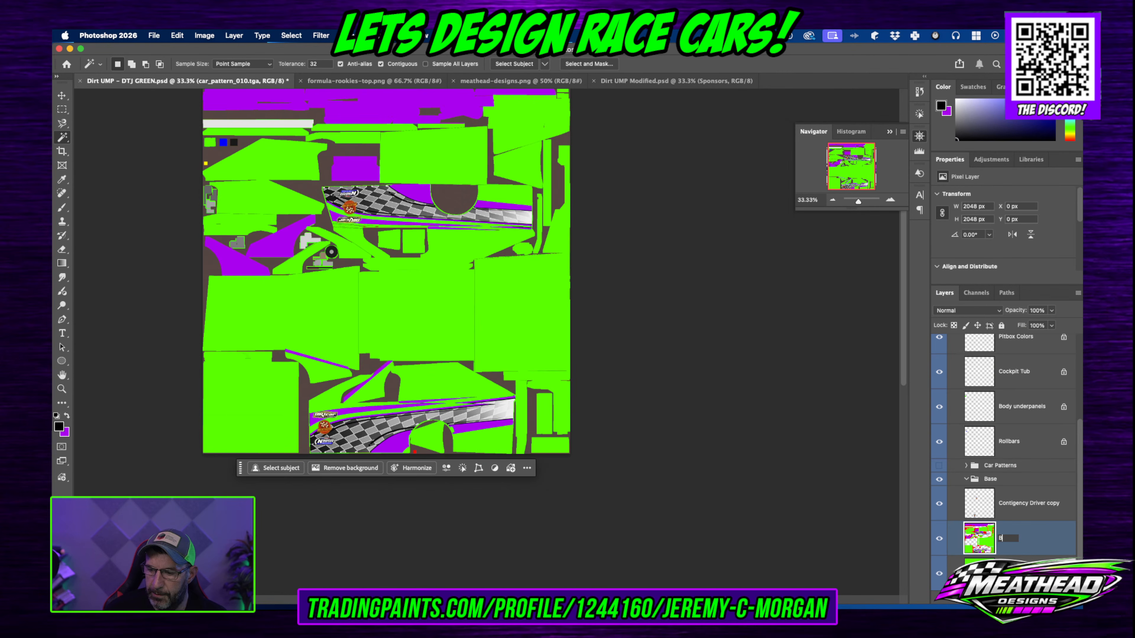
type("ody Lines")
key("Return")
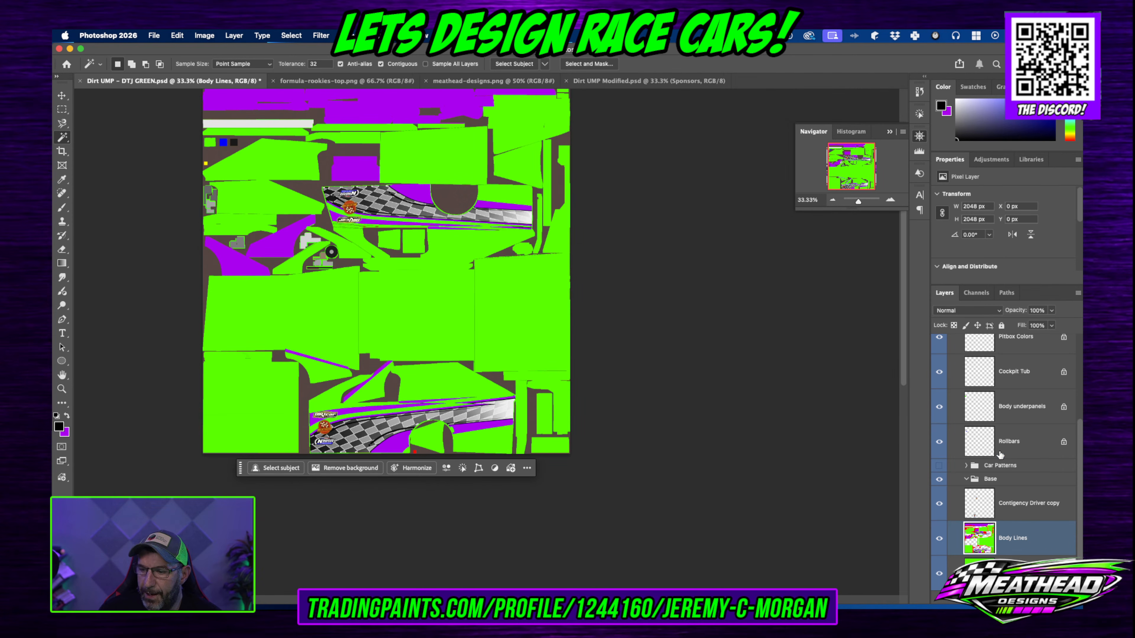
Step: Hide the Rollbars layer
left_click(1009, 450)
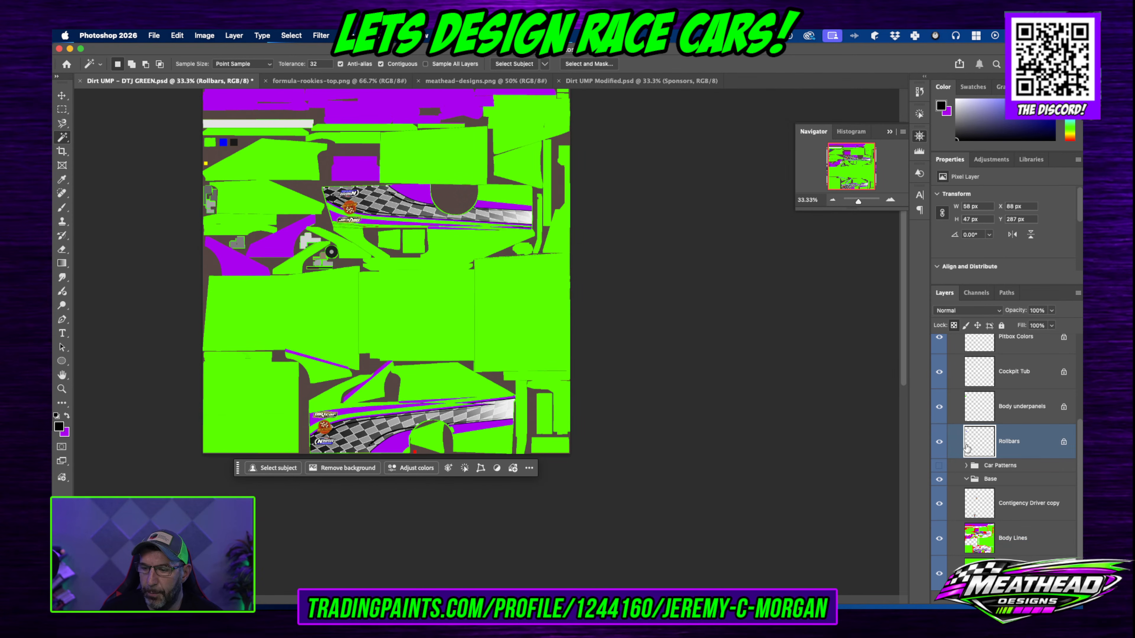
left_click(940, 442)
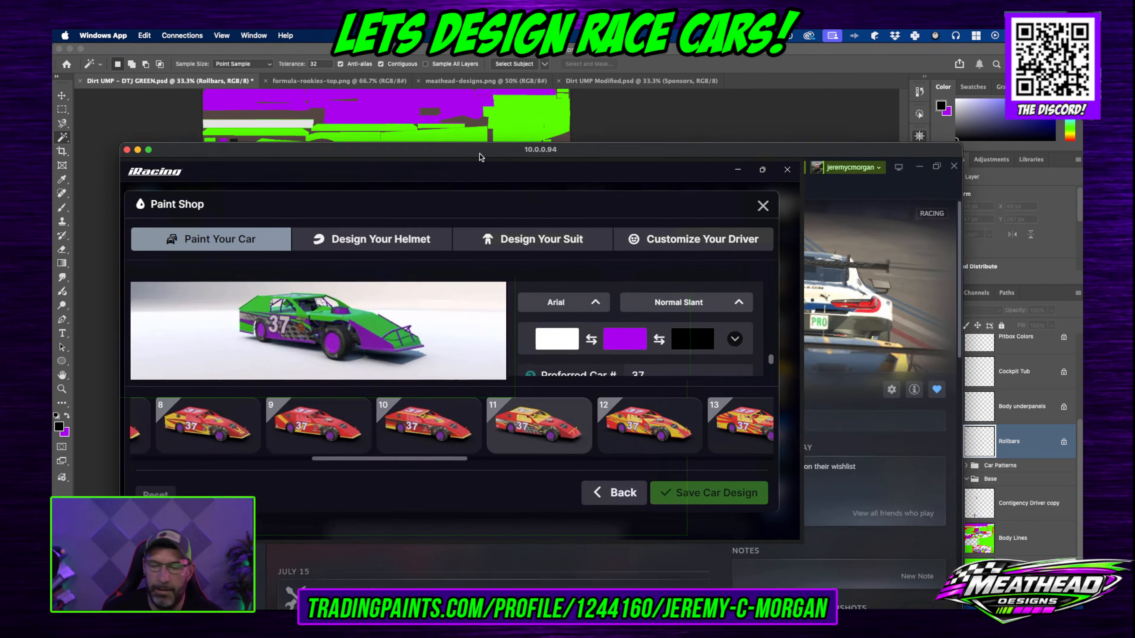
Step: Examine the car's bars, wheels and side panels up close in the iRacing Paint Shop preview
left_click_drag(480, 154, 507, 96)
scroll(384, 274, "up", 3)
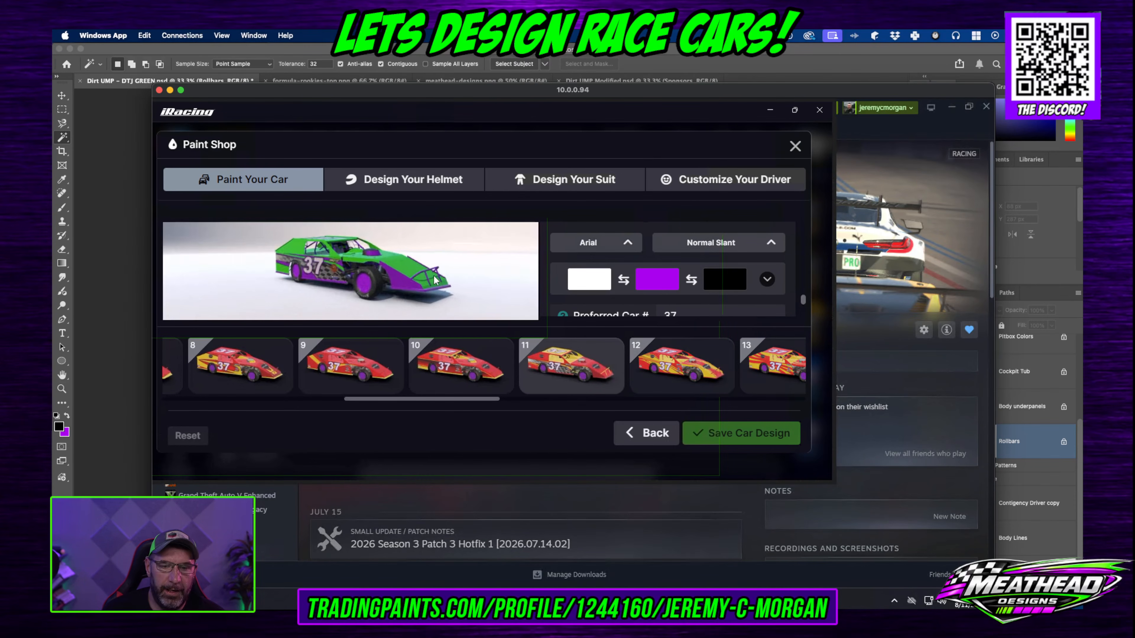
scroll(380, 263, "up", 5)
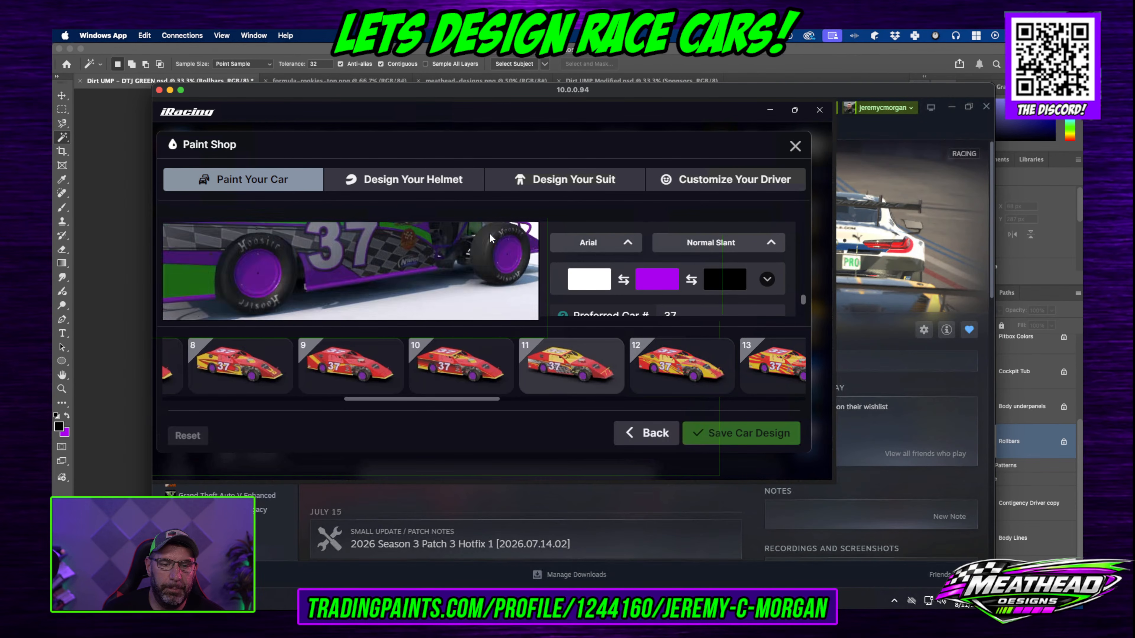
left_click_drag(390, 278, 481, 252)
scroll(428, 245, "up", 3)
scroll(429, 246, "down", 3)
scroll(400, 250, "up", 2)
mouse_move(400, 249)
left_mouse_down()
mouse_move(412, 306)
mouse_move(457, 268)
mouse_move(386, 243)
mouse_move(412, 243)
mouse_move(346, 203)
left_mouse_up()
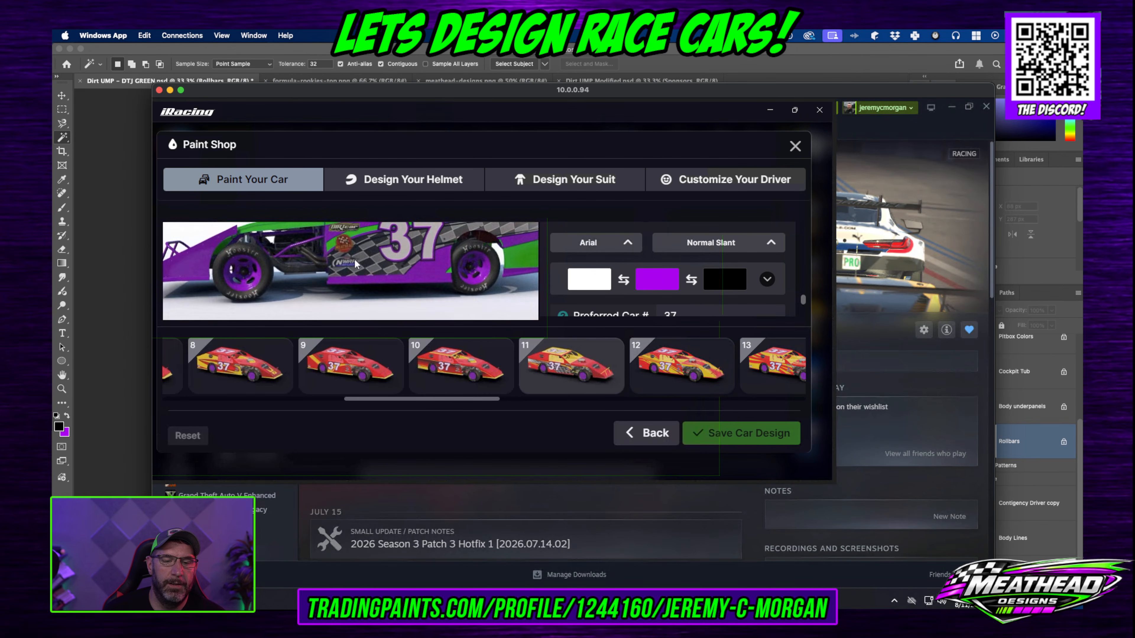
scroll(376, 281, "down", 2)
left_click_drag(377, 282, 238, 188)
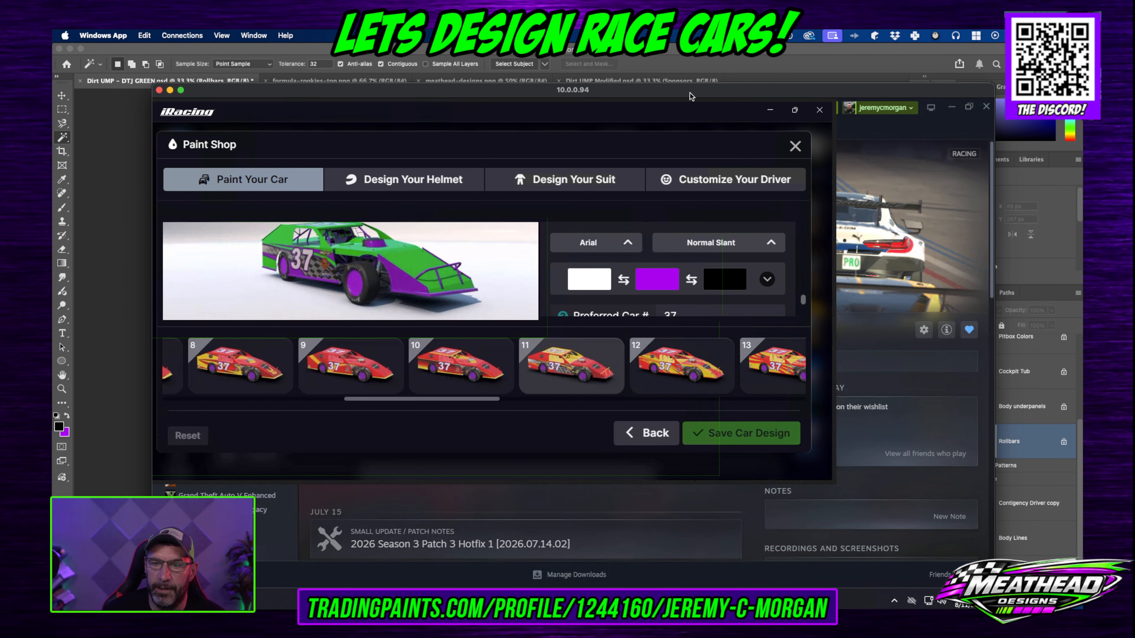
left_click_drag(615, 92, 1082, 135)
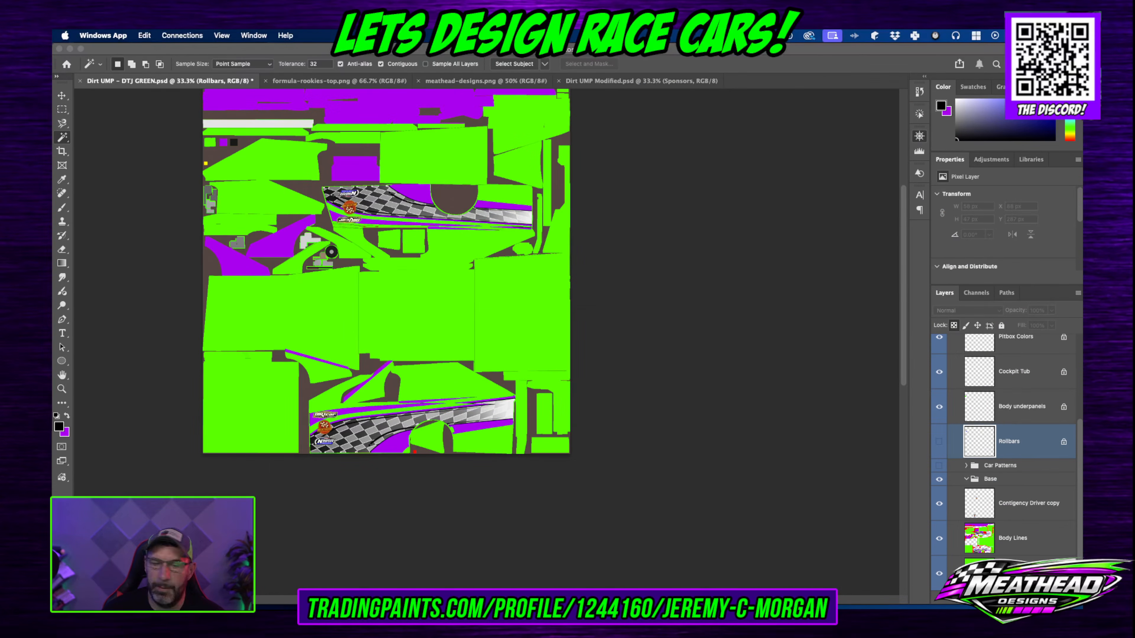
Step: Return to the Photoshop template and save the document with the Rollbars layer hidden
left_click(922, 138)
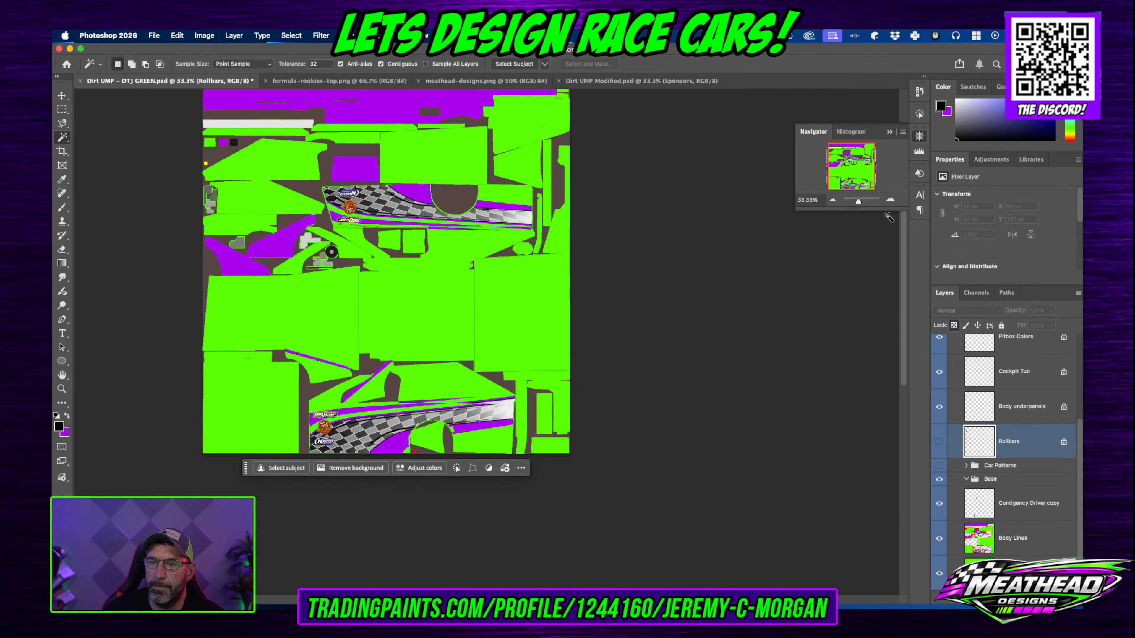
left_click(890, 200)
scroll(740, 274, "down", 5)
key("super+s")
scroll(787, 313, "up", 5)
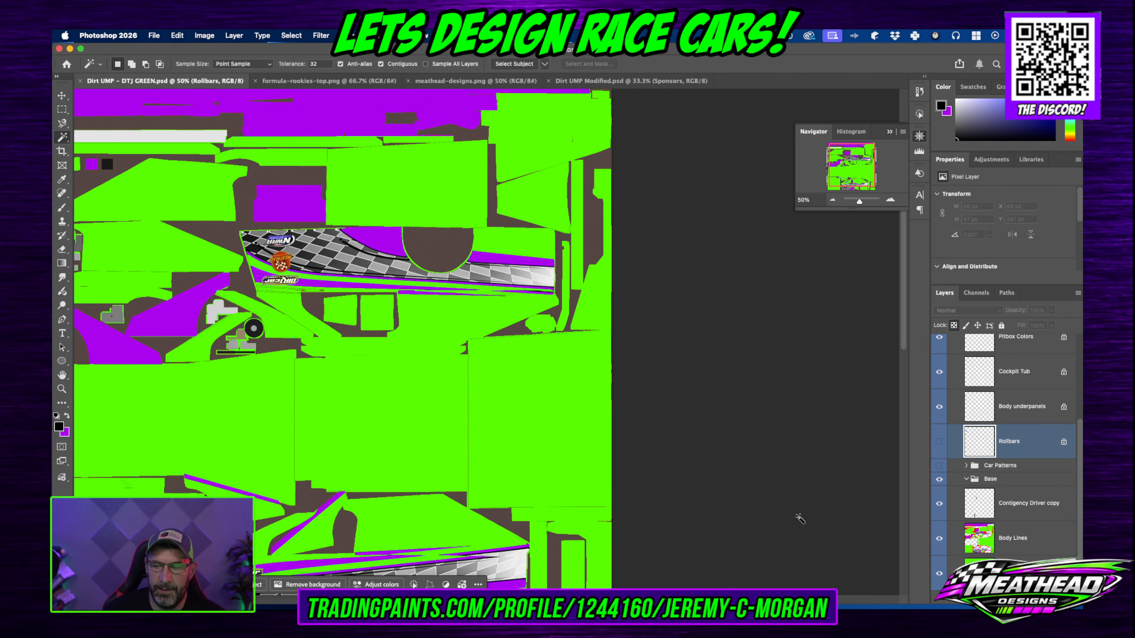
scroll(447, 340, "left", 5)
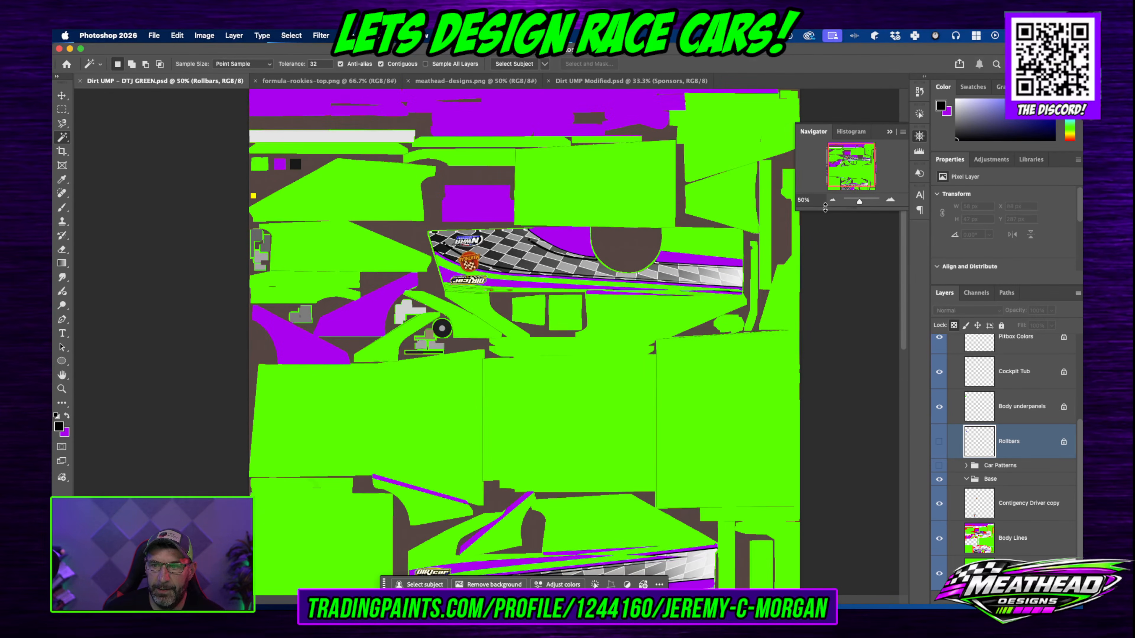
left_click(832, 199)
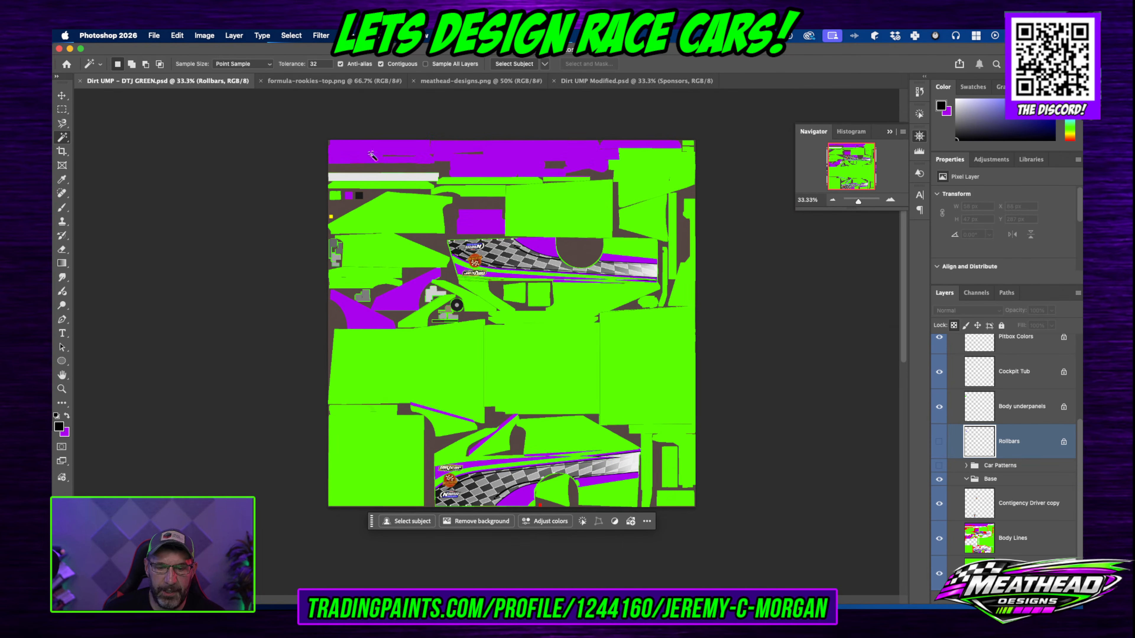
left_click(340, 81)
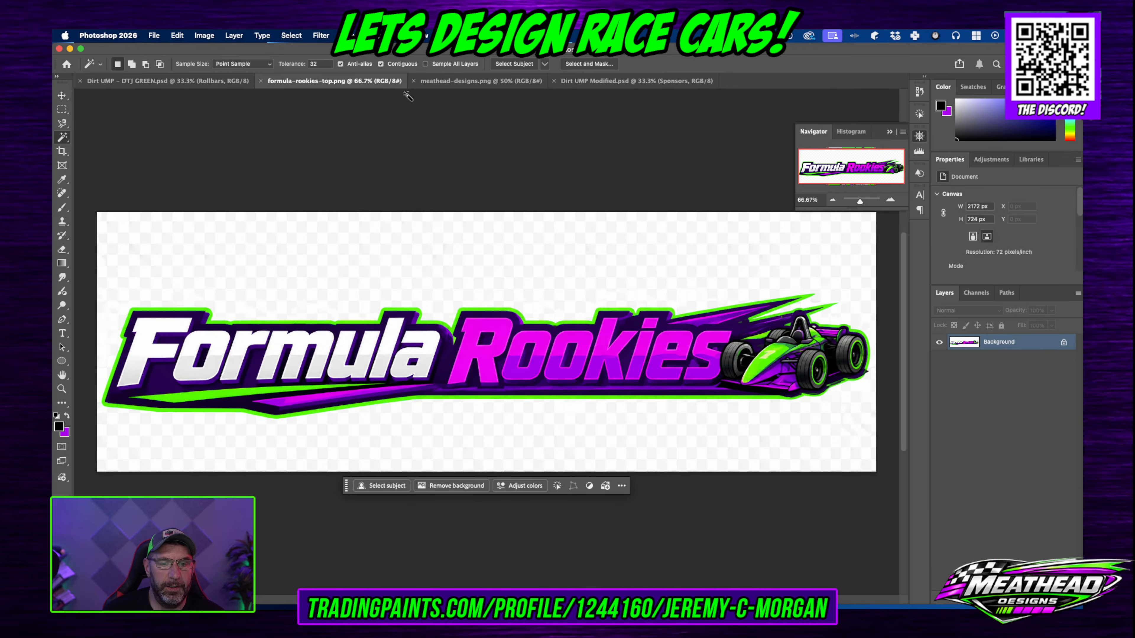
left_click(500, 81)
left_click(616, 81)
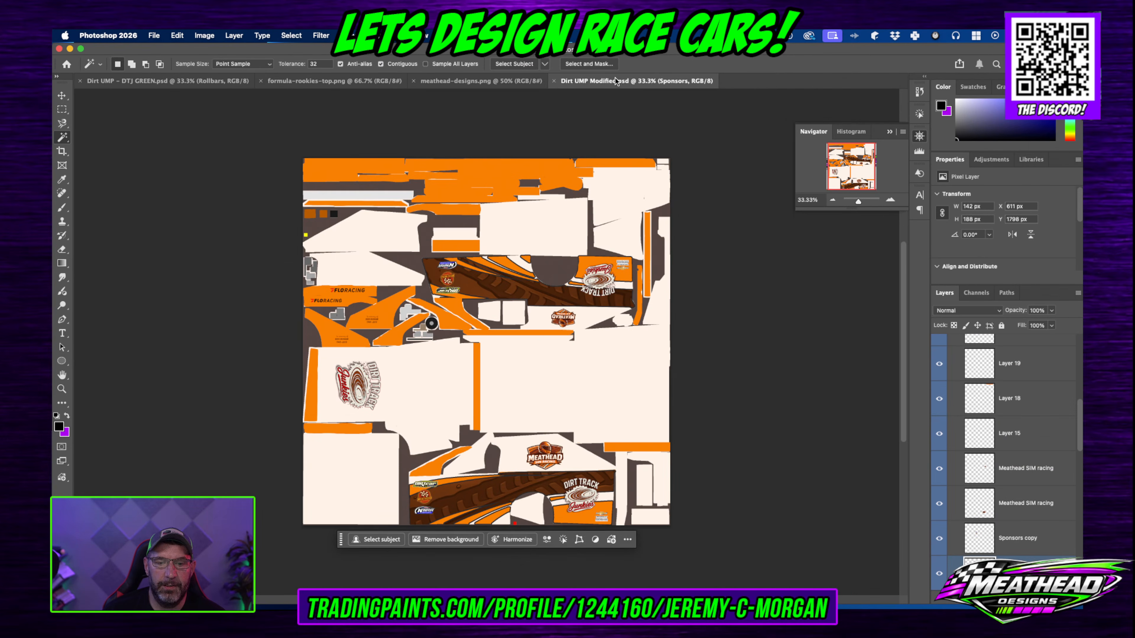
left_click(510, 82)
left_click(595, 83)
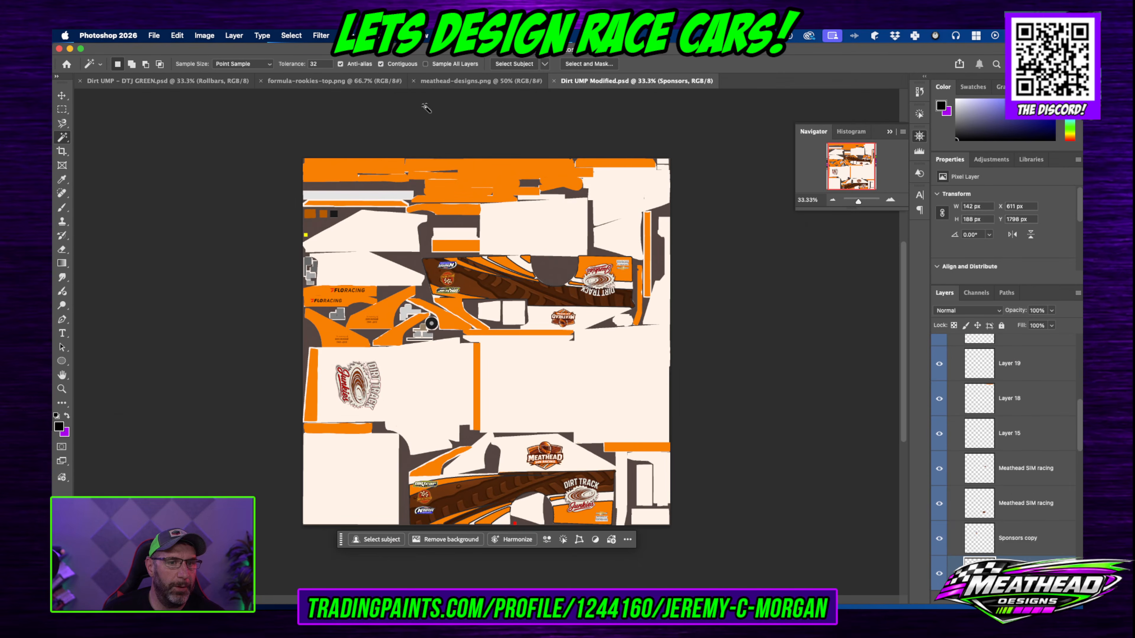
Step: Start opening a file and browse to the purple folder inside Livery's Common files folder
left_click(156, 36)
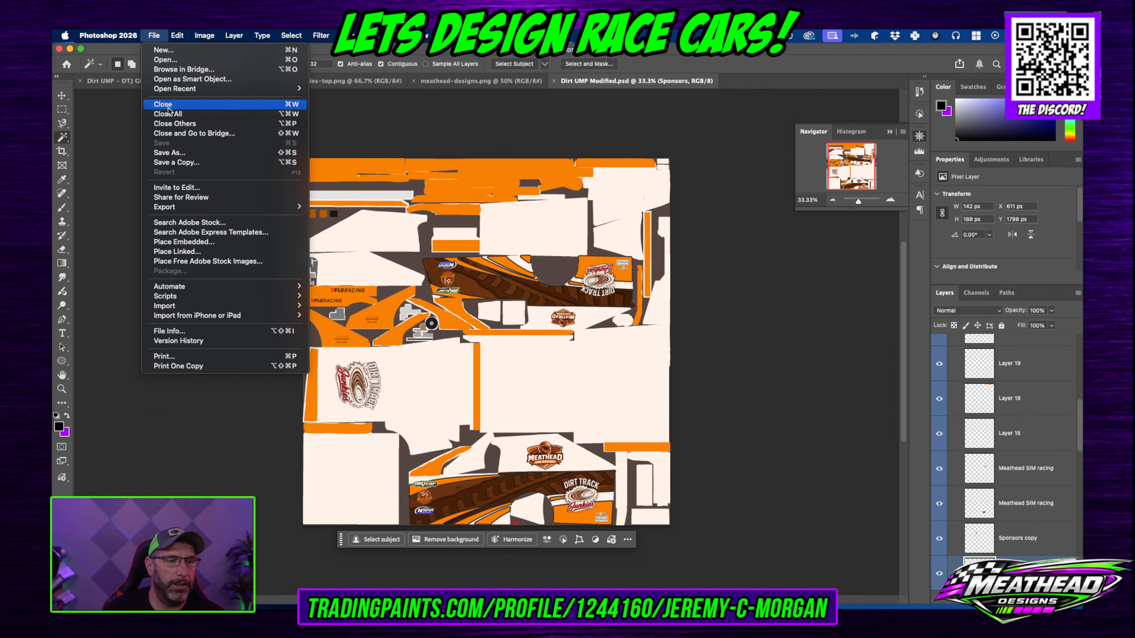
left_click(167, 59)
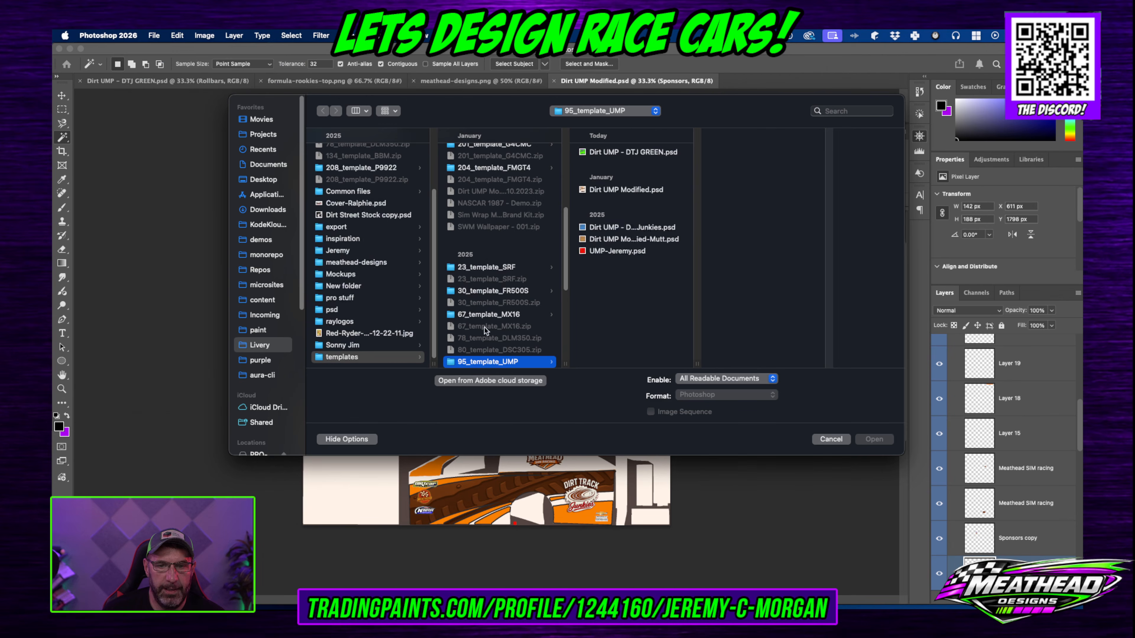
scroll(342, 320, "up", 2)
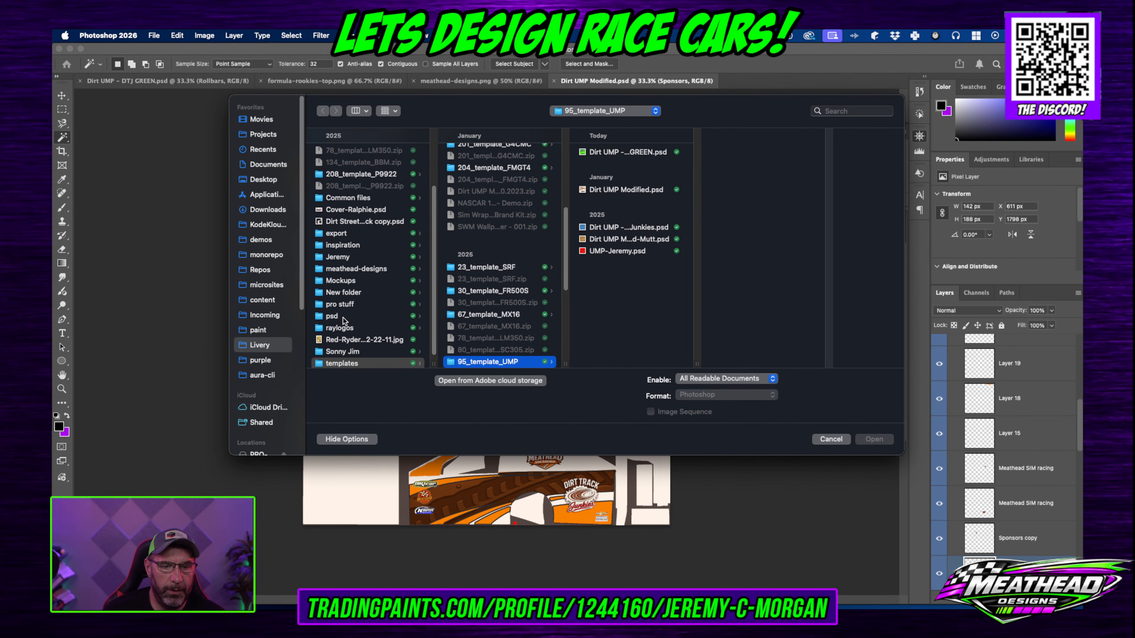
left_click(350, 291)
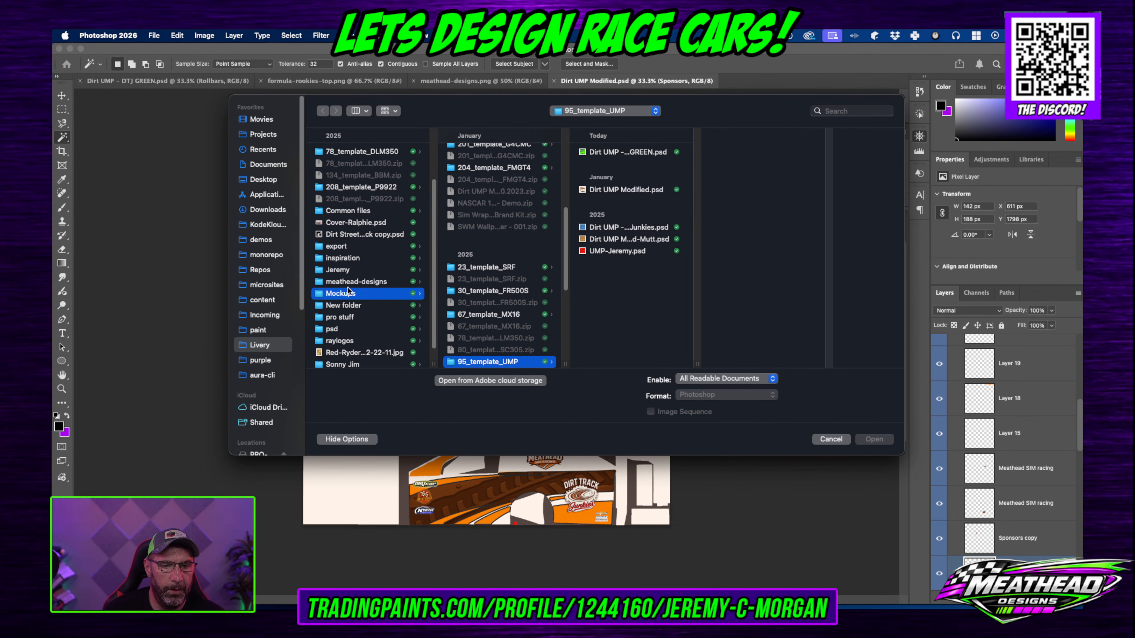
scroll(350, 285, "up", 5)
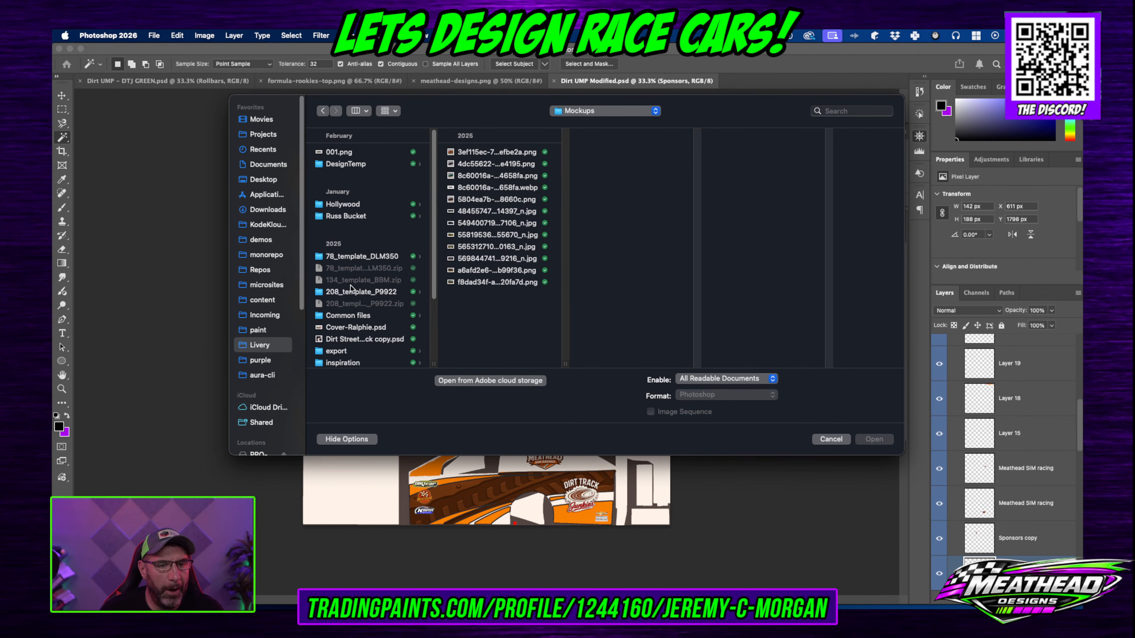
left_click(591, 104)
left_click(580, 122)
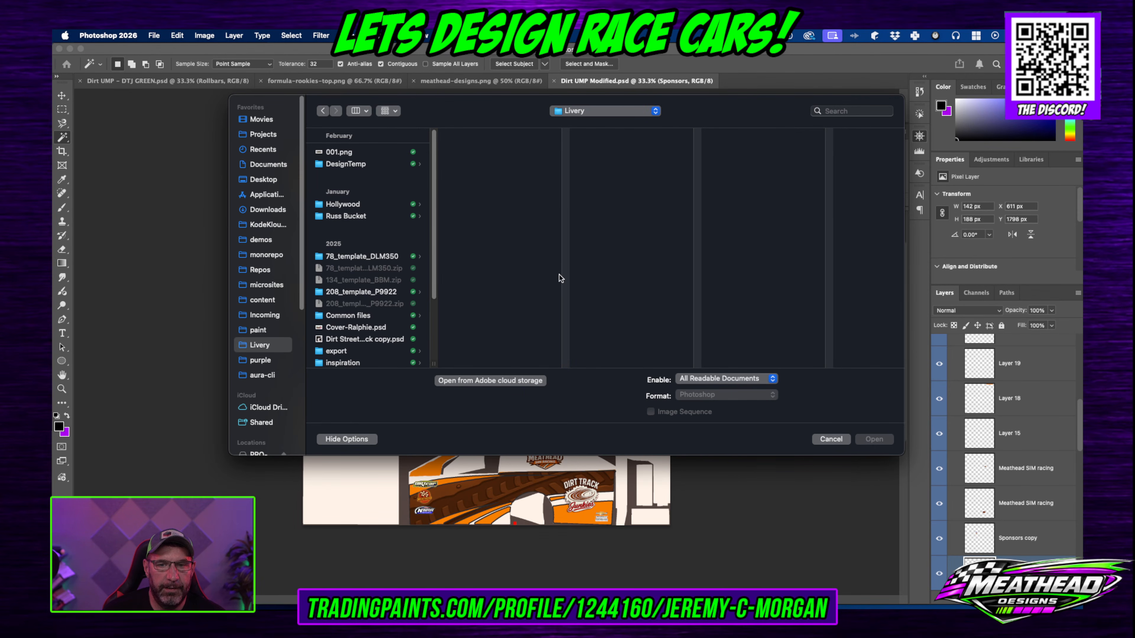
left_click(369, 316)
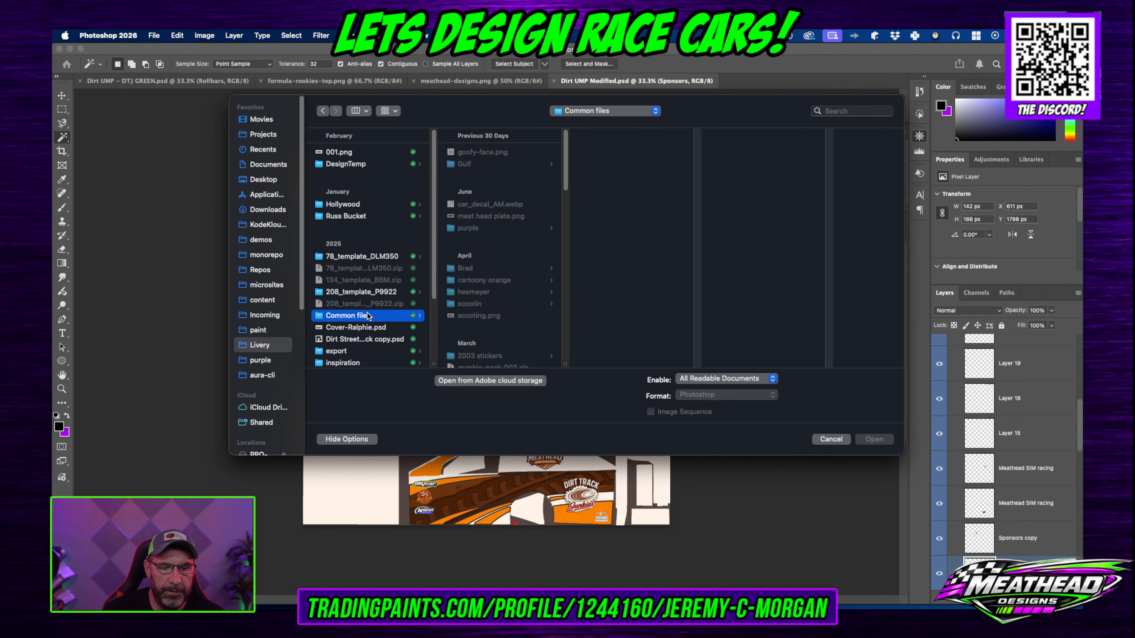
left_click(486, 226)
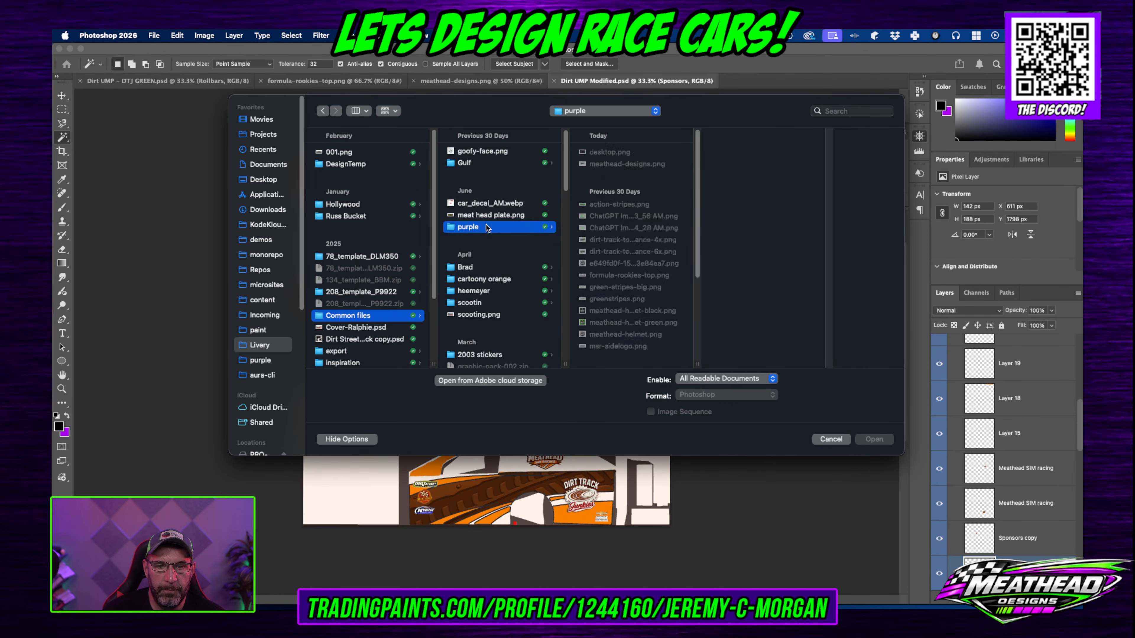
Step: Preview the images in the purple folder and open the Dirt Track Junkies logo dirt-track-topaz-enhance-6x.png
left_click(639, 164)
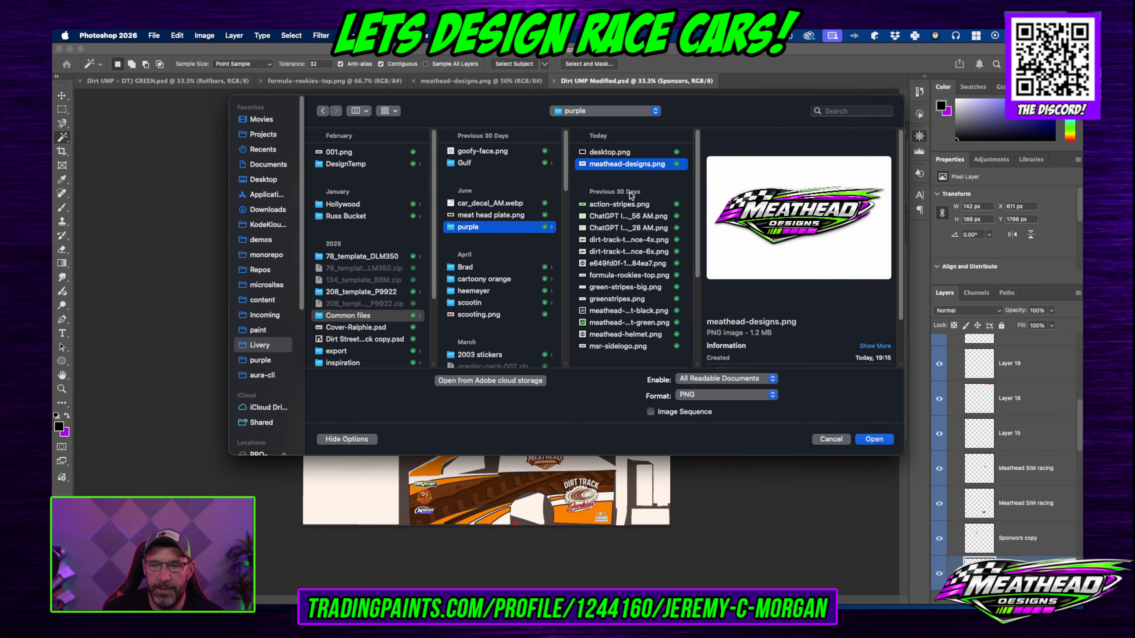
key("Down")
key("Down")
key("Down")
key("Down")
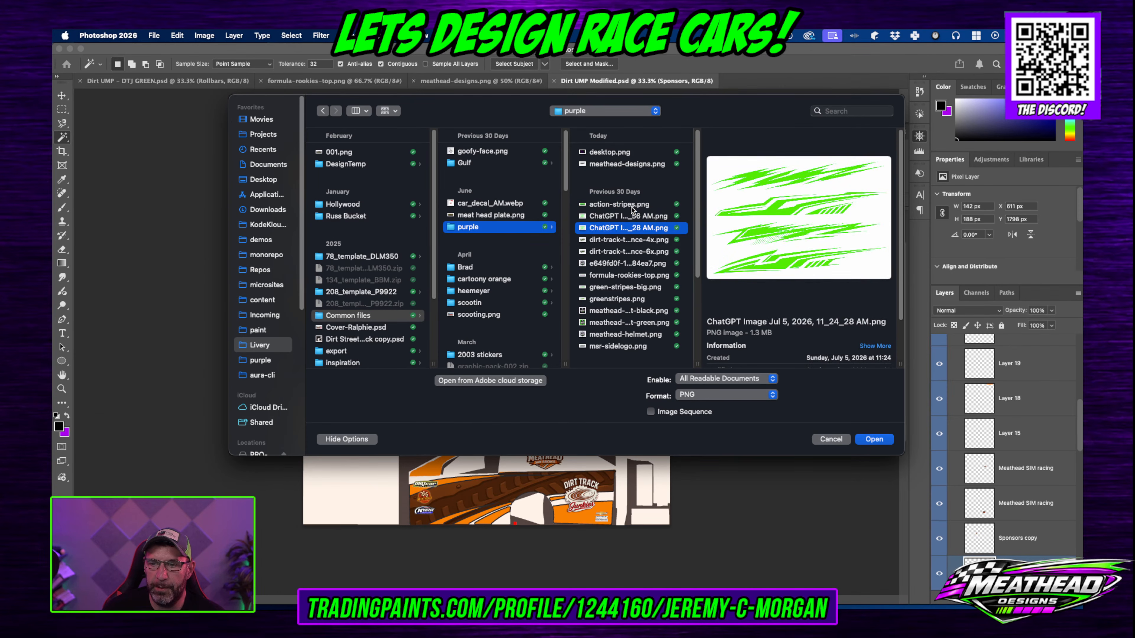
key("Down")
key("Down")
key("Up")
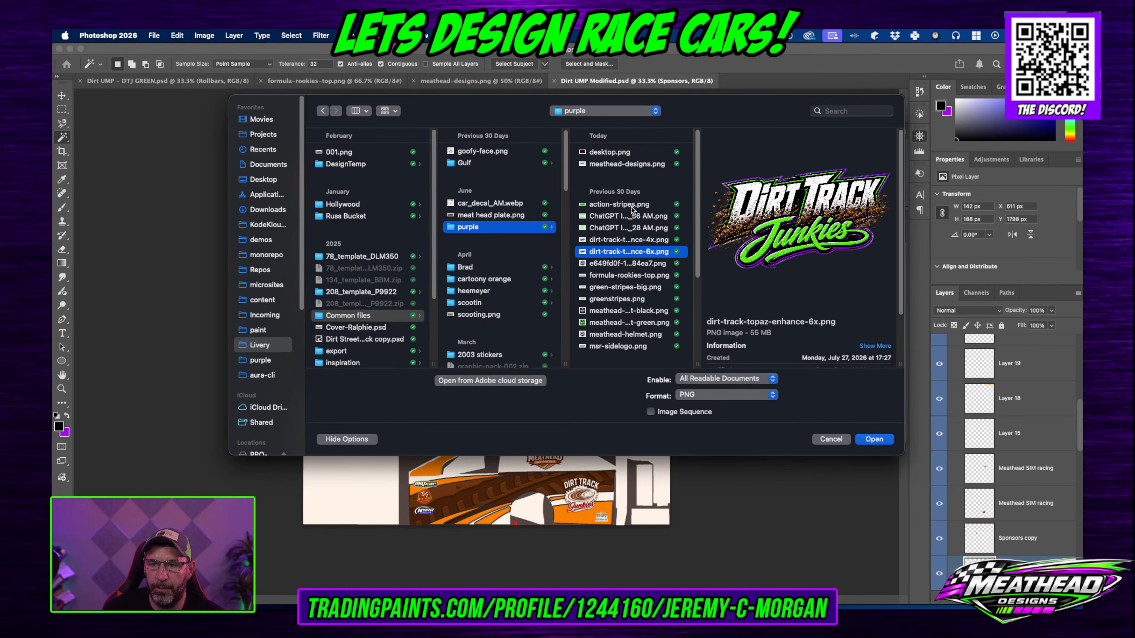
key("Return")
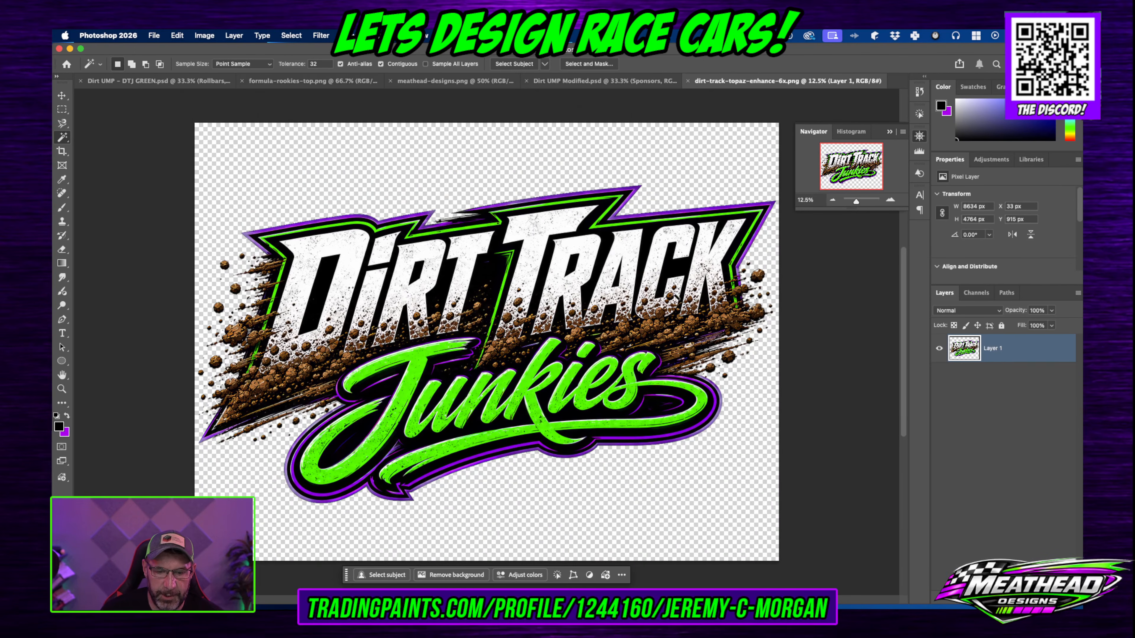
Step: Select the Dirt Track Junkies logo as the subject, copy it and paste it into Dirt UMP - DTJ GREEN.psd
left_click(396, 577)
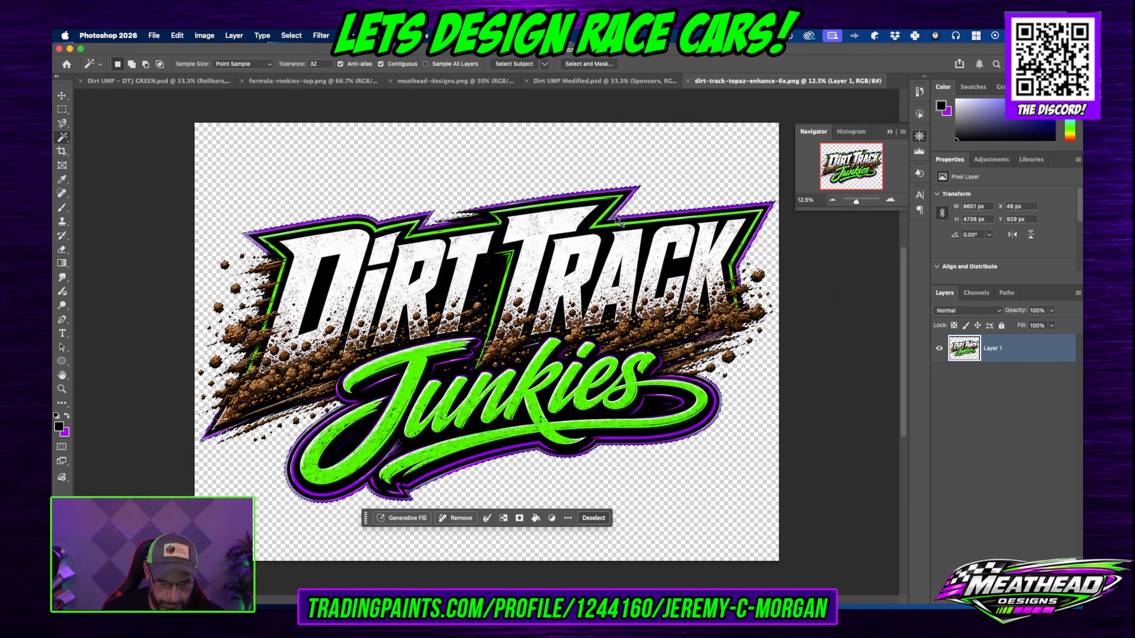
left_click(550, 81)
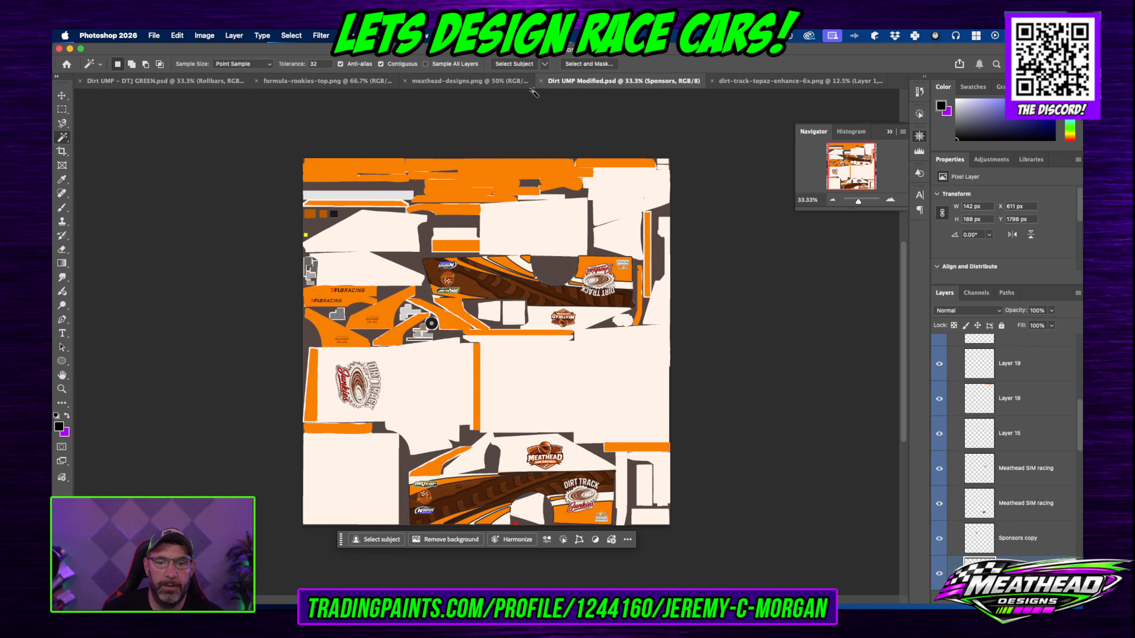
left_click(464, 82)
left_click(336, 79)
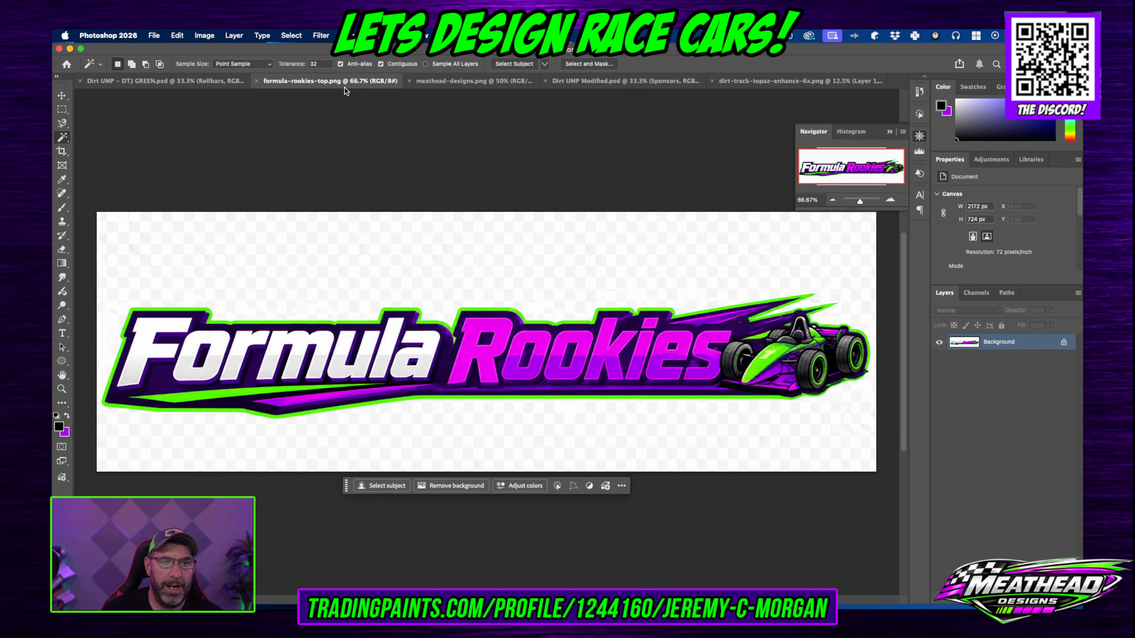
left_click(232, 81)
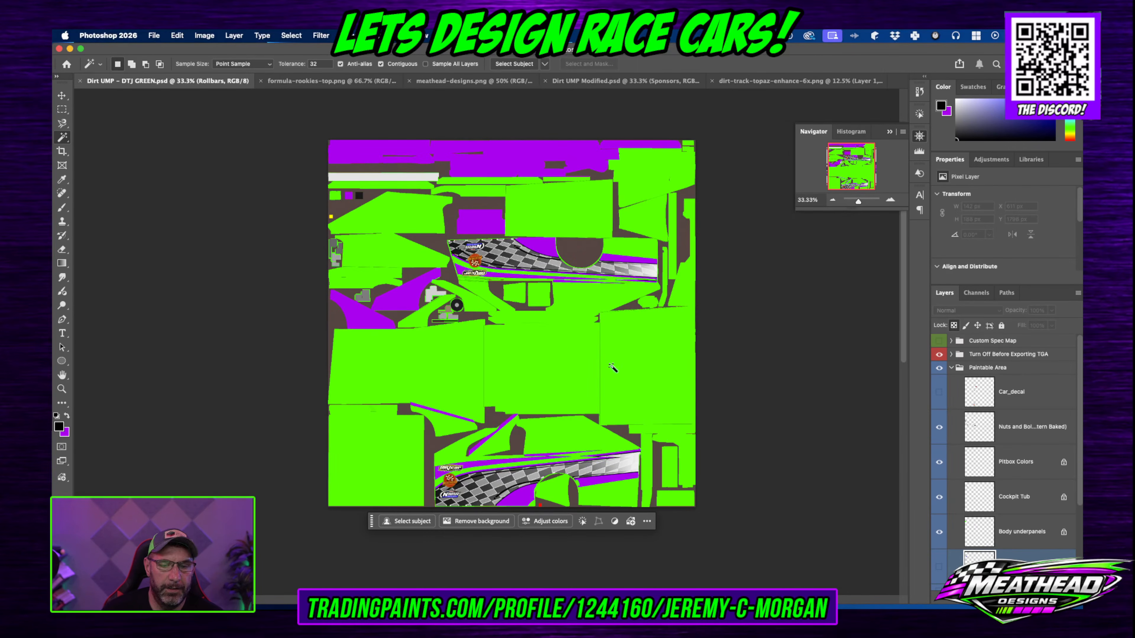
key("cmd+v")
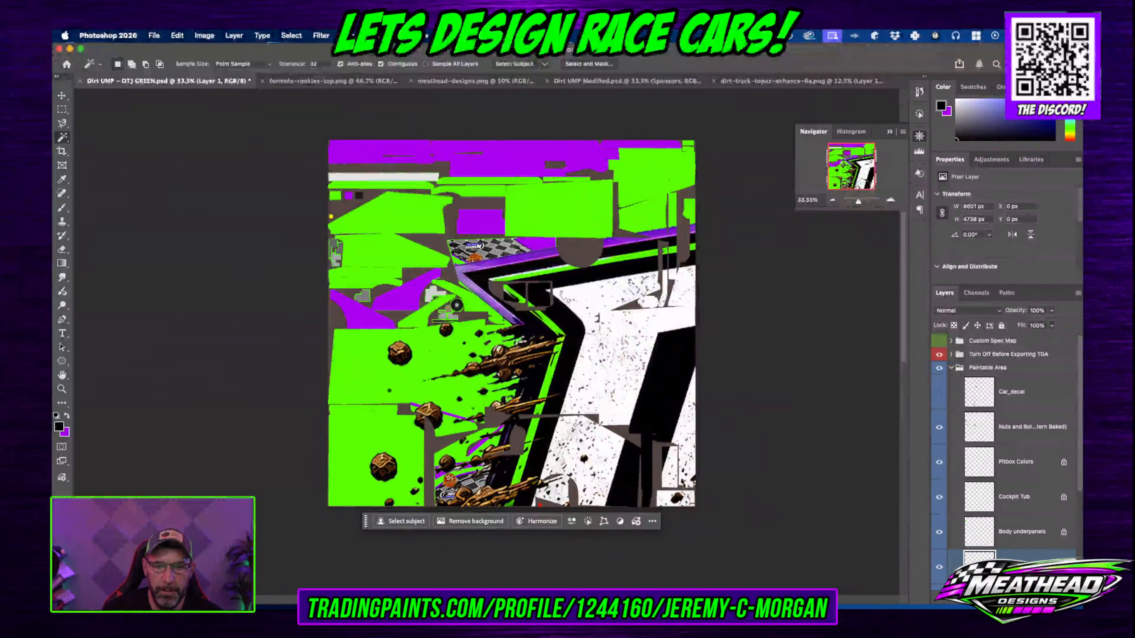
Step: Scale the pasted Dirt Track Junkies logo down to about 8% and place it on the green hood panel
left_click(191, 35)
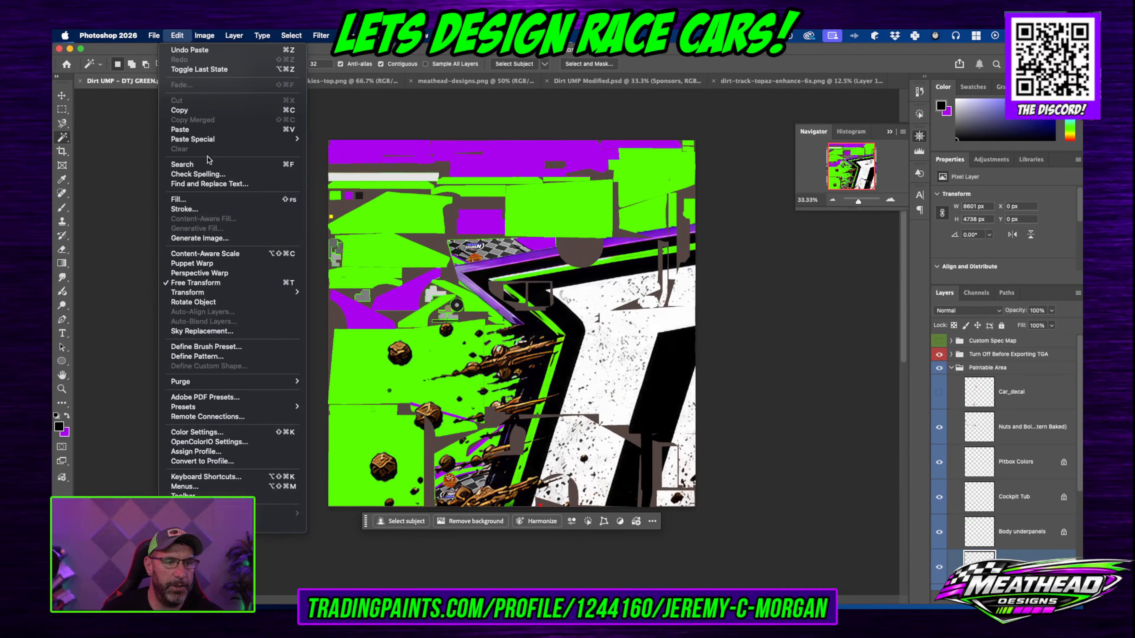
left_click(222, 283)
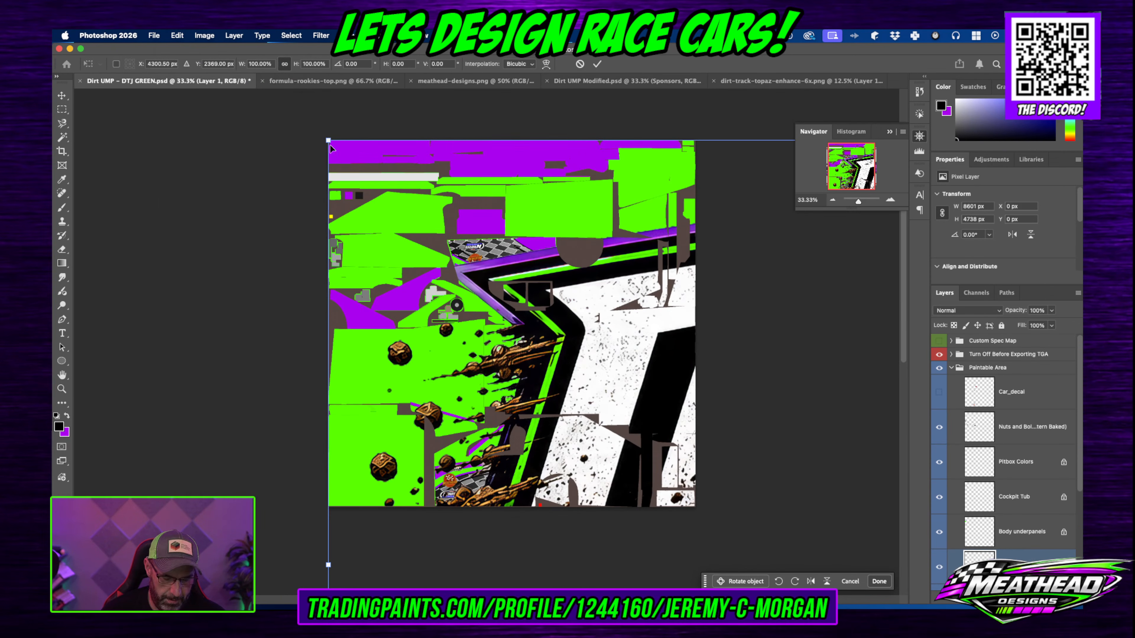
left_click_drag(331, 148, 689, 451)
left_click_drag(758, 543, 158, 231)
left_click_drag(90, 141, 366, 325)
left_click_drag(472, 341, 444, 381)
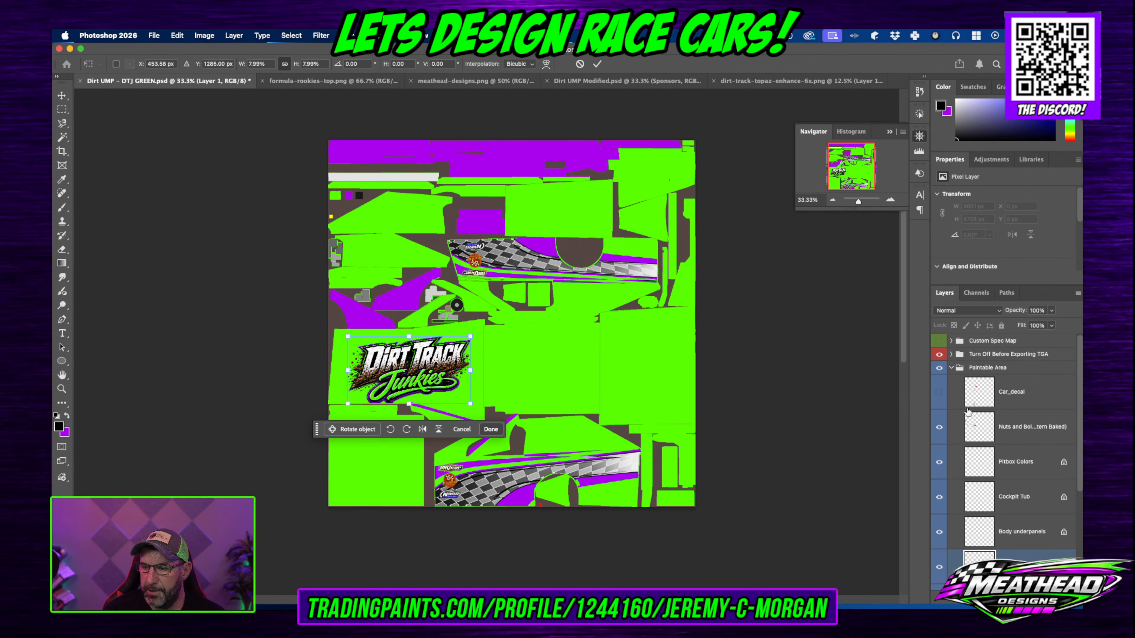
Step: Apply the logo's transform and show the Wire layer in the Turn Off Before Exporting TGA group
left_click(950, 354)
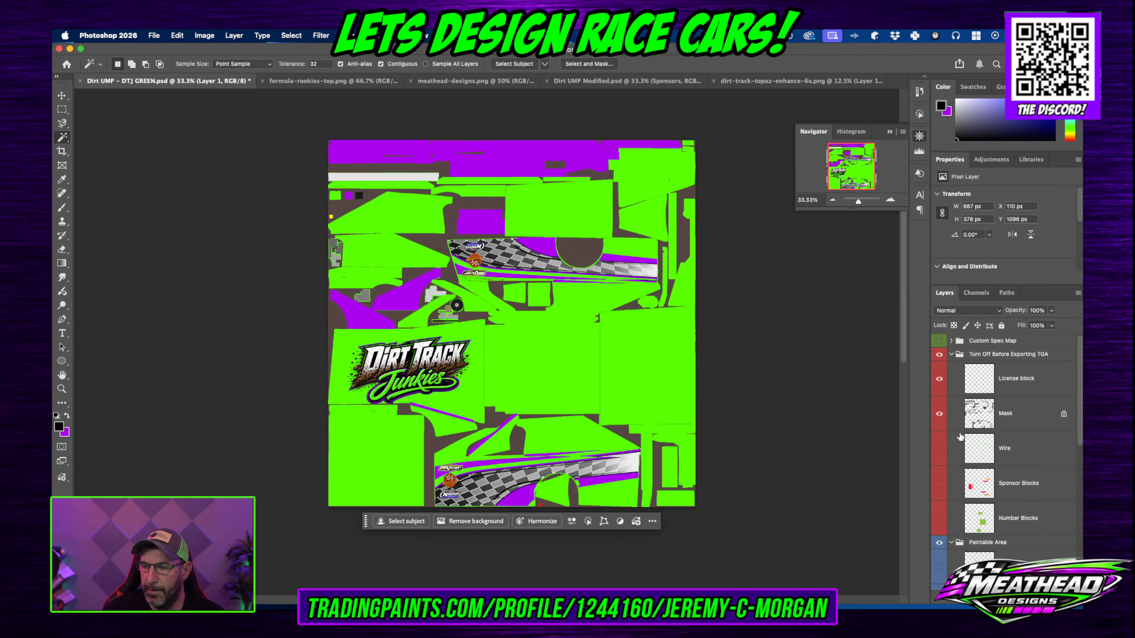
left_click(940, 448)
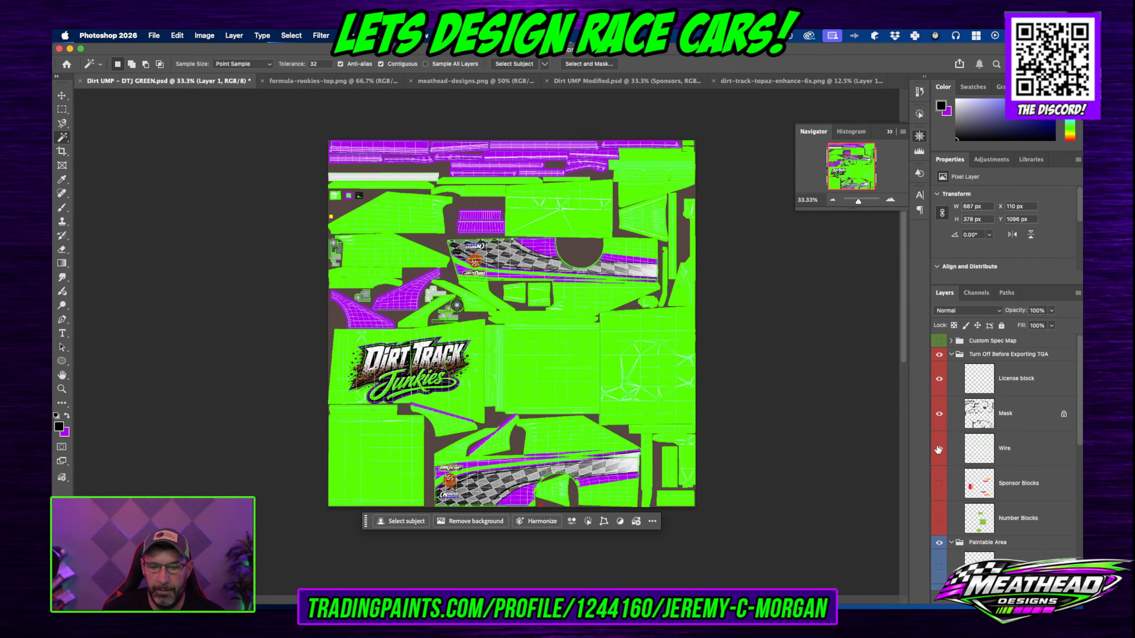
left_click(891, 199)
left_click(891, 200)
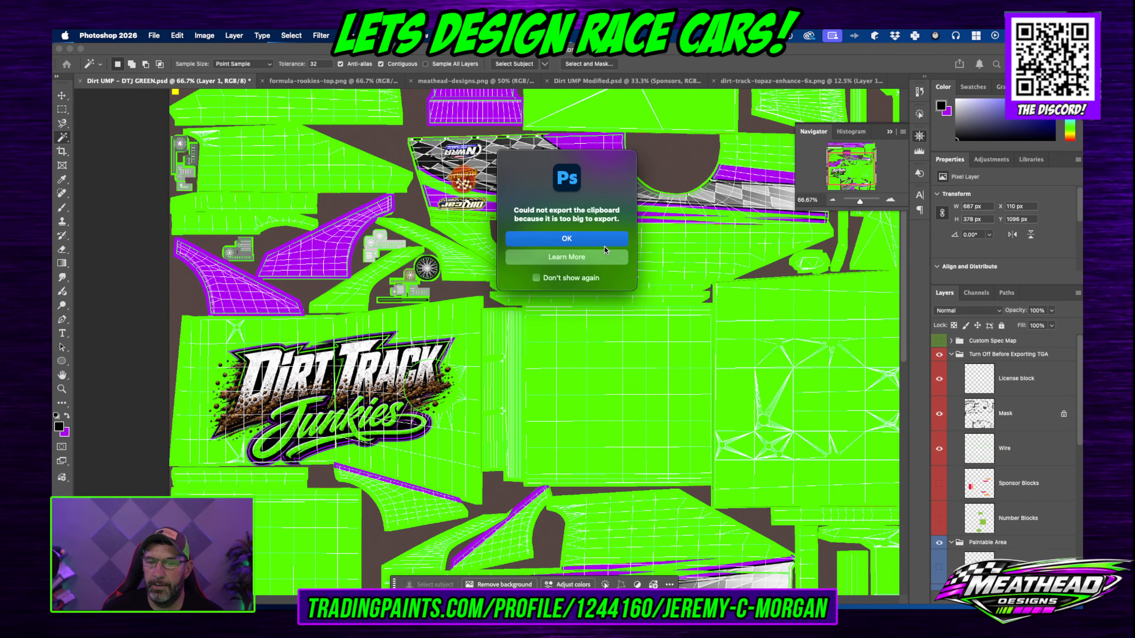
left_click(610, 247)
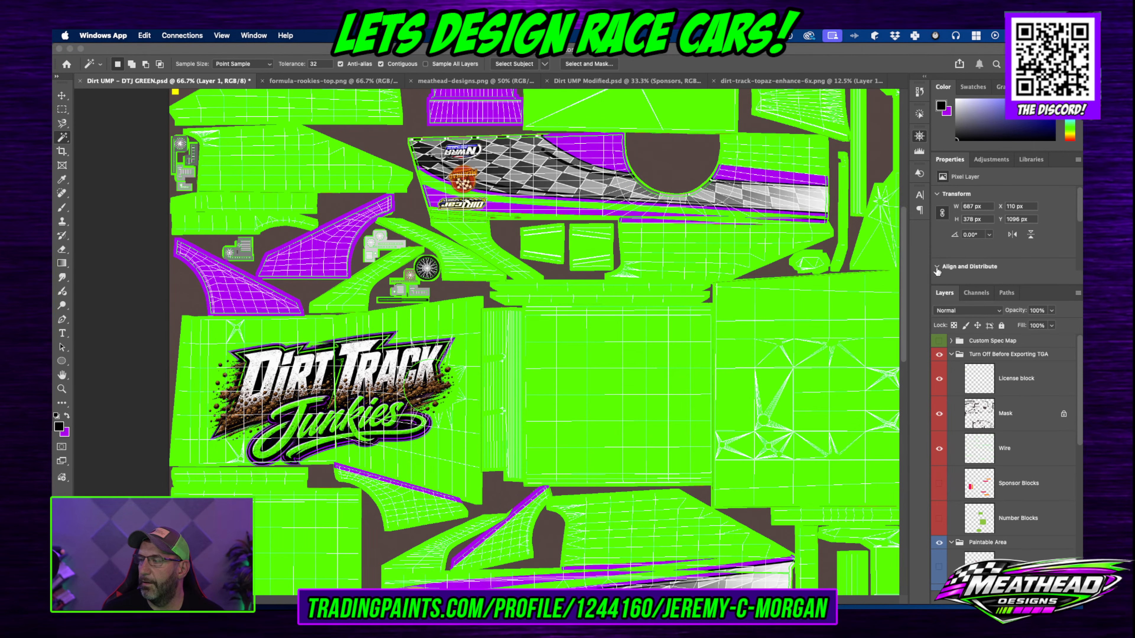
Step: Scale the Dirt Track Junkies logo to about 57%, rotate it about 90 degrees and position it near the hood panel's outer end
left_click(373, 382)
left_click(355, 385)
left_click(62, 95)
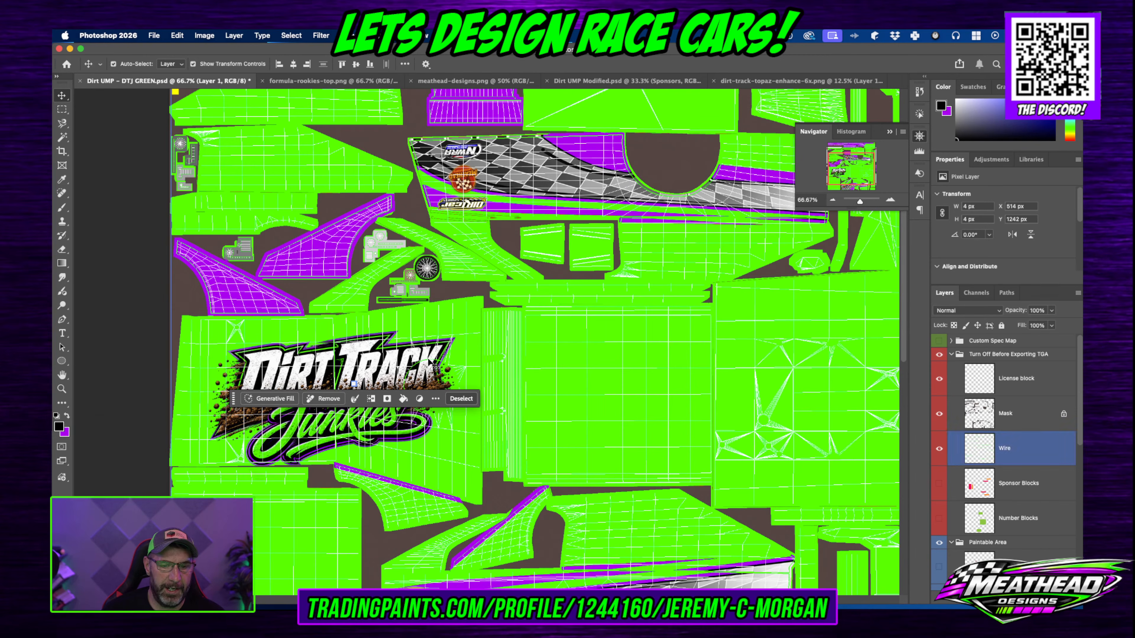
left_click(463, 398)
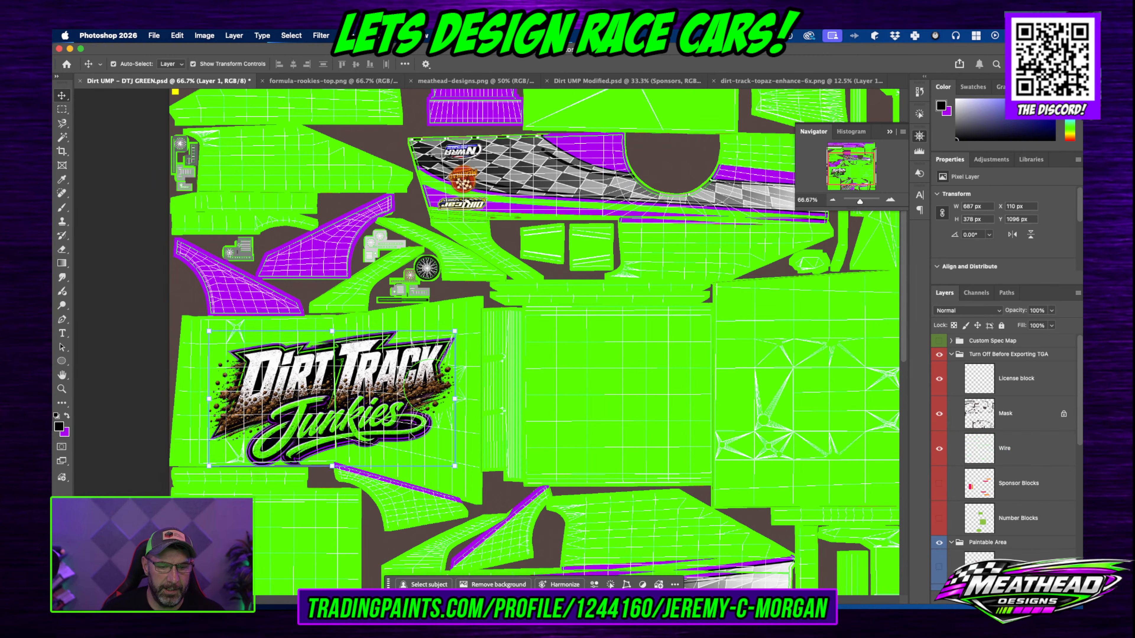
left_click_drag(453, 464, 295, 465)
left_click_drag(324, 379, 253, 369)
mouse_move(317, 439)
left_mouse_down()
mouse_move(319, 458)
mouse_move(314, 450)
left_mouse_up()
left_click_drag(298, 401, 305, 414)
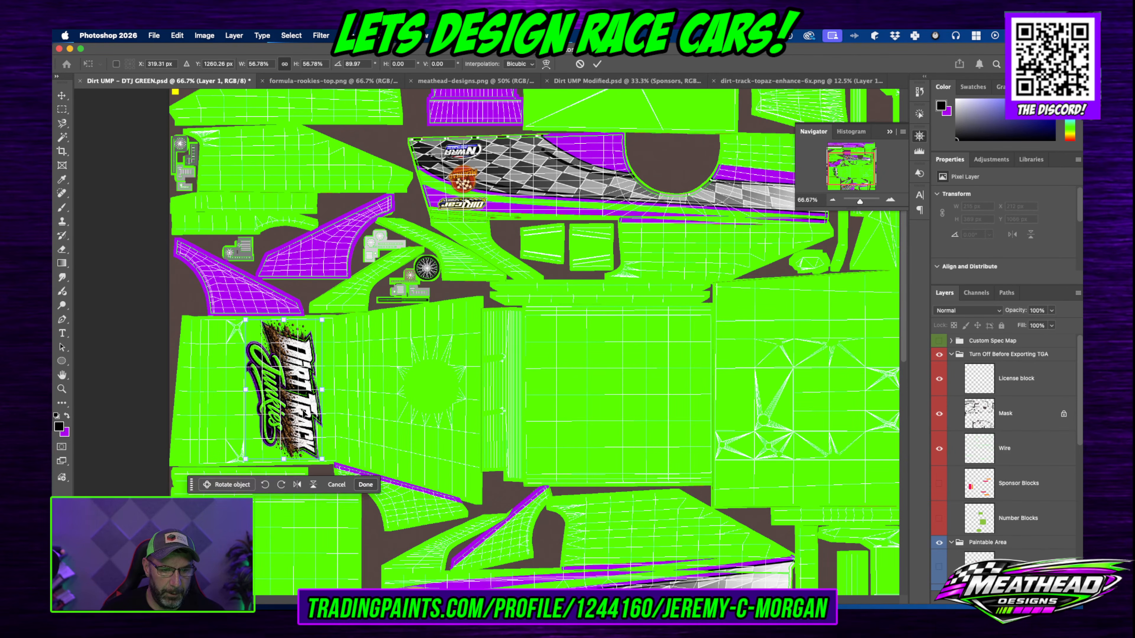
Step: Enlarge the rotated logo to about 58%, nudge it vertically into place on the hood panel and apply the transform
left_click_drag(327, 331, 326, 318)
key("Down")
key("Down")
key("Down")
key("Down")
key("Down")
key("Down")
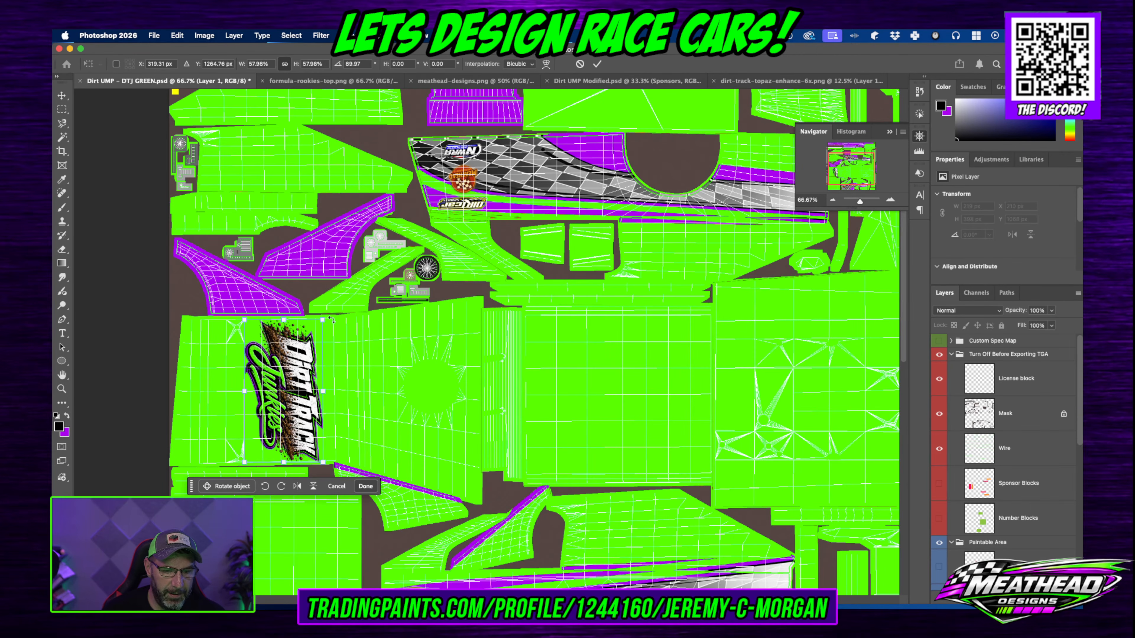
key("Up")
key("Up")
key("Up")
key("Return")
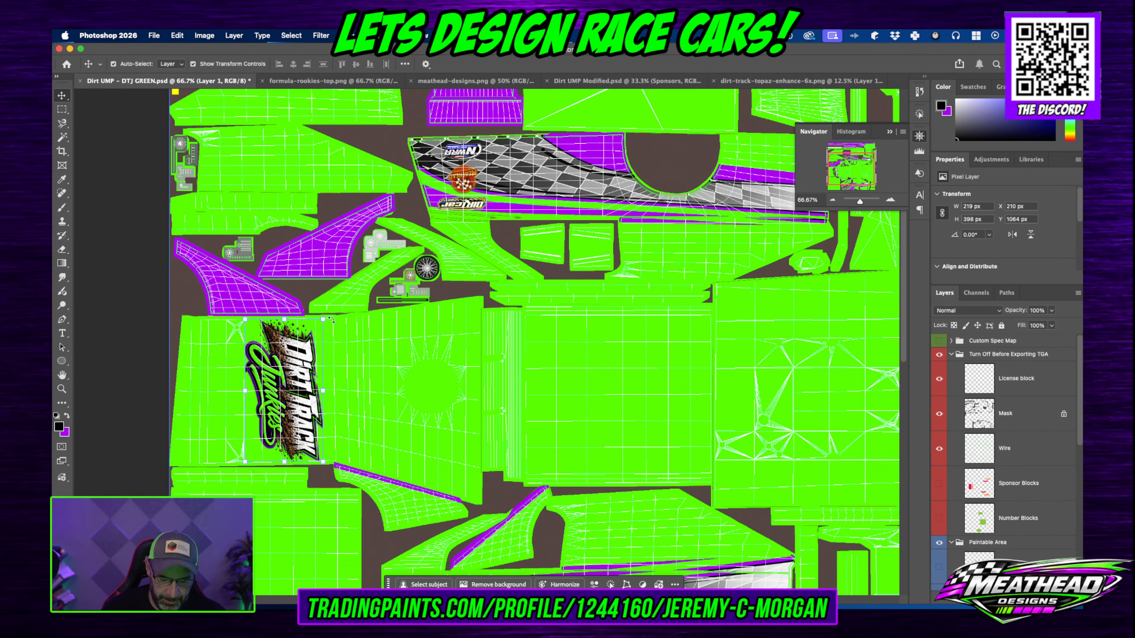
Step: Switch to the iRacing Paint Shop and examine the Dirt Track Junkies logo's placement on the car's hood in the preview
key("super")
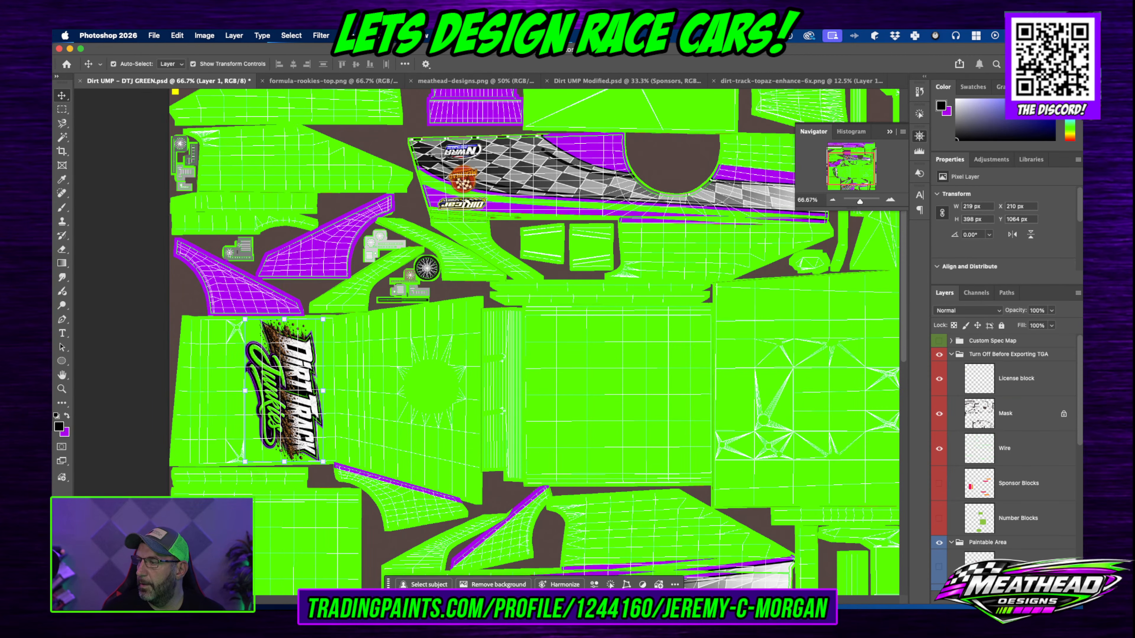
key("super+Tab")
left_click_drag(1132, 107, 537, 107)
scroll(431, 290, "up", 3)
scroll(442, 292, "up", 3)
left_click_drag(455, 275, 527, 251)
scroll(485, 257, "up", 2)
scroll(462, 255, "down", 2)
left_click_drag(456, 258, 430, 275)
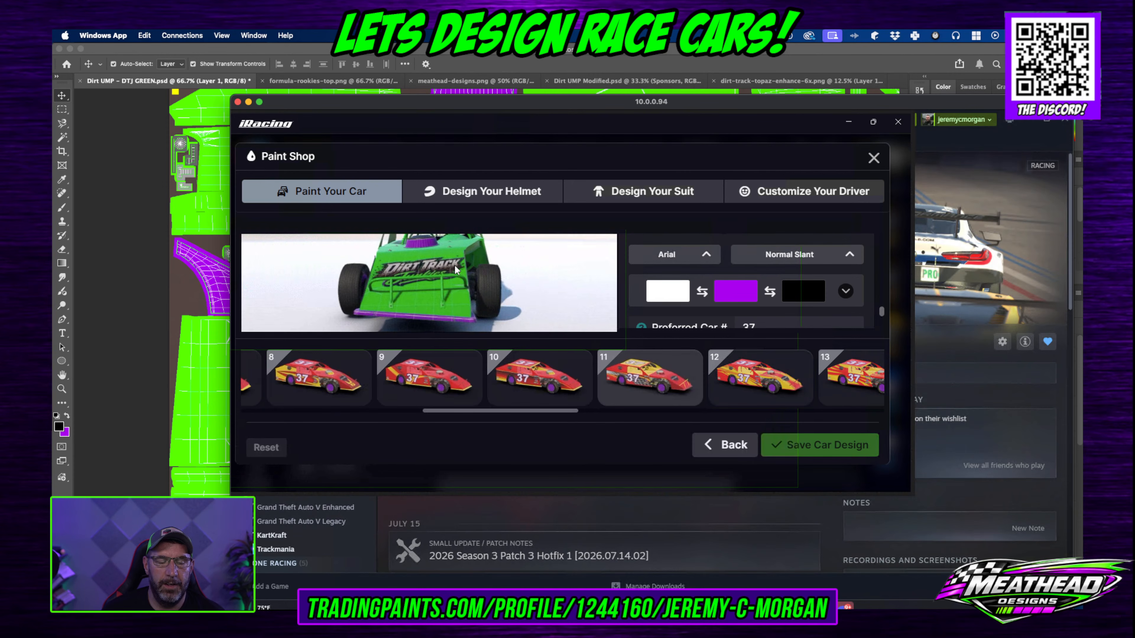
scroll(460, 267, "up", 2)
left_click_drag(435, 262, 427, 271)
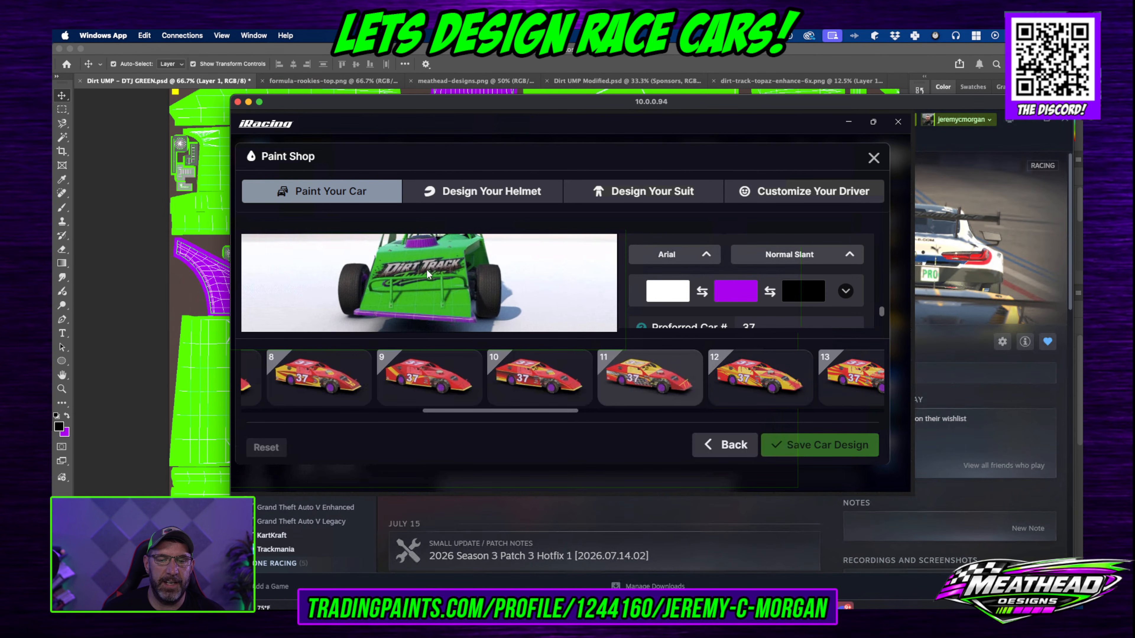
Step: Return to Photoshop, move the Dirt Track Junkies logo along the hood panel to X 239 px and save the document
left_click_drag(523, 100, 1083, 109)
left_click(295, 391)
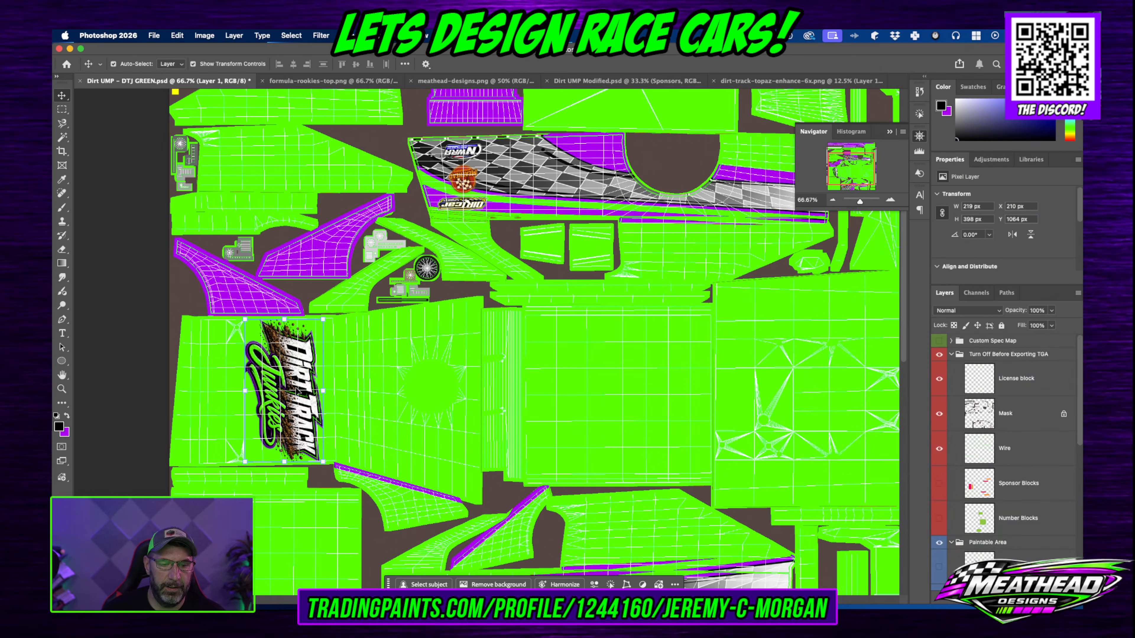
left_click_drag(295, 391, 299, 391)
key("super+s")
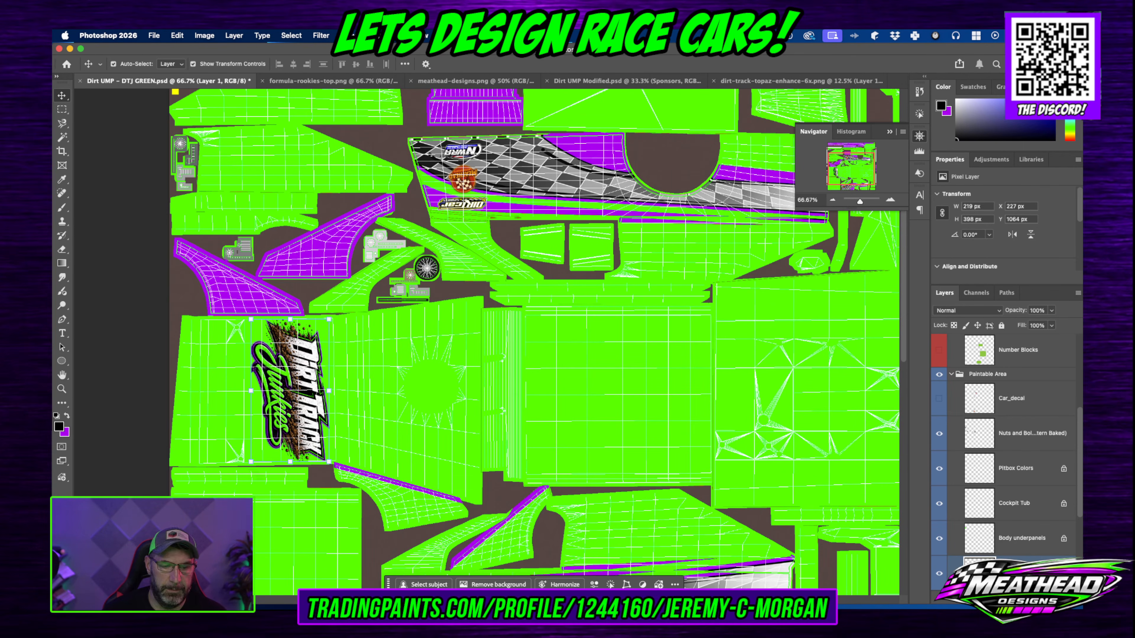
left_click_drag(293, 403, 298, 403)
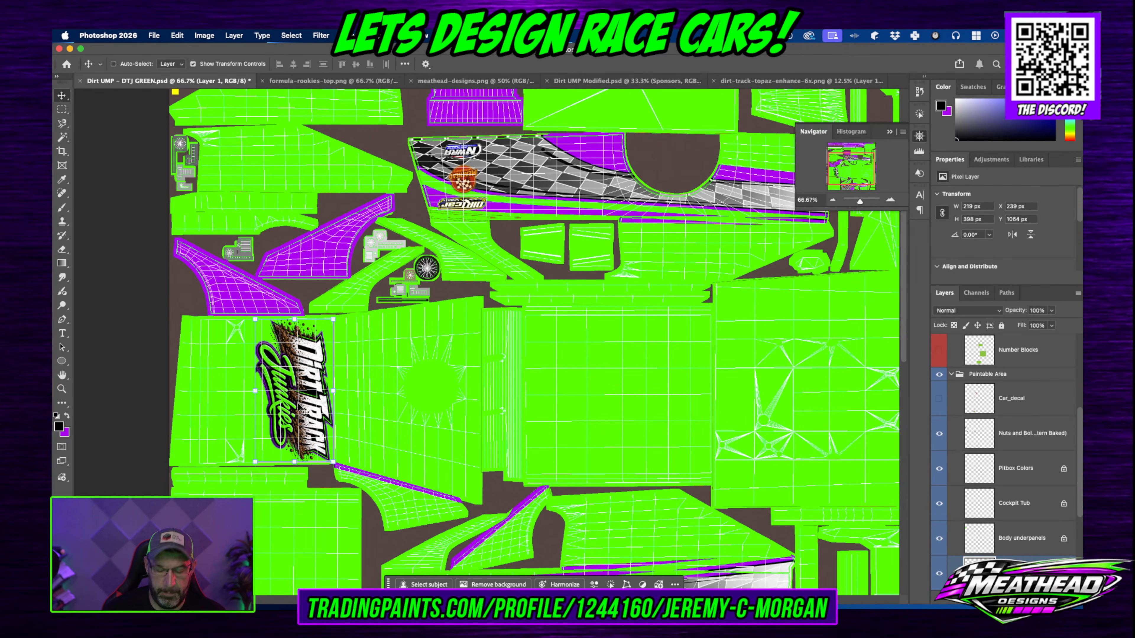
key("super+s")
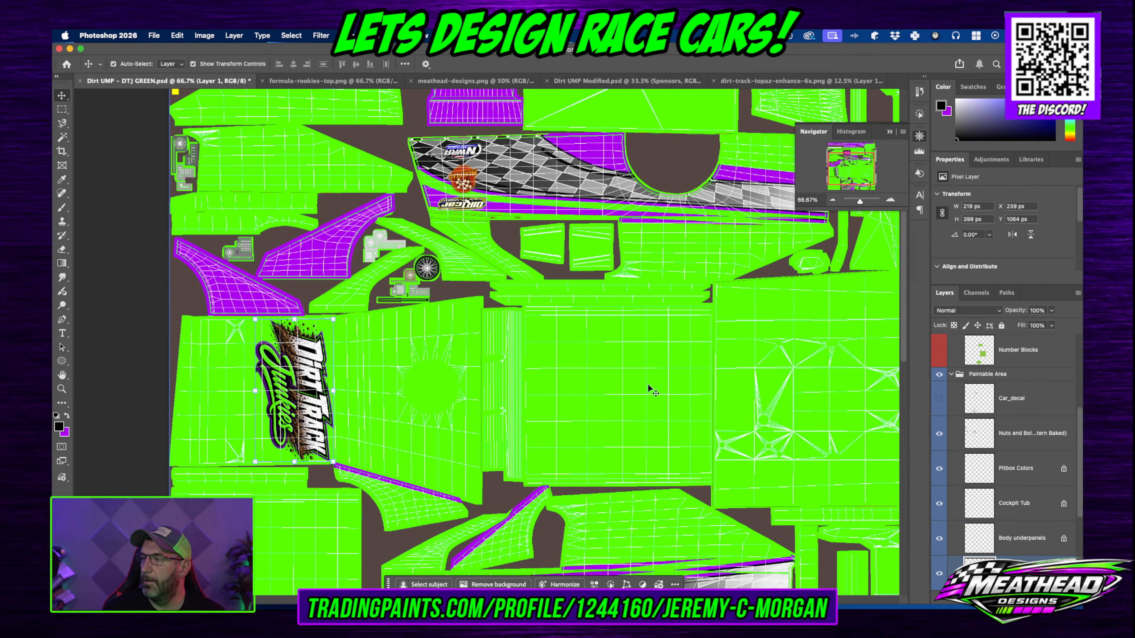
Step: Check the moved logo on the car's hood in the iRacing Paint Shop preview and return to Photoshop
mouse_move(1082, 147)
left_mouse_down()
mouse_move(643, 136)
mouse_move(562, 112)
left_mouse_up()
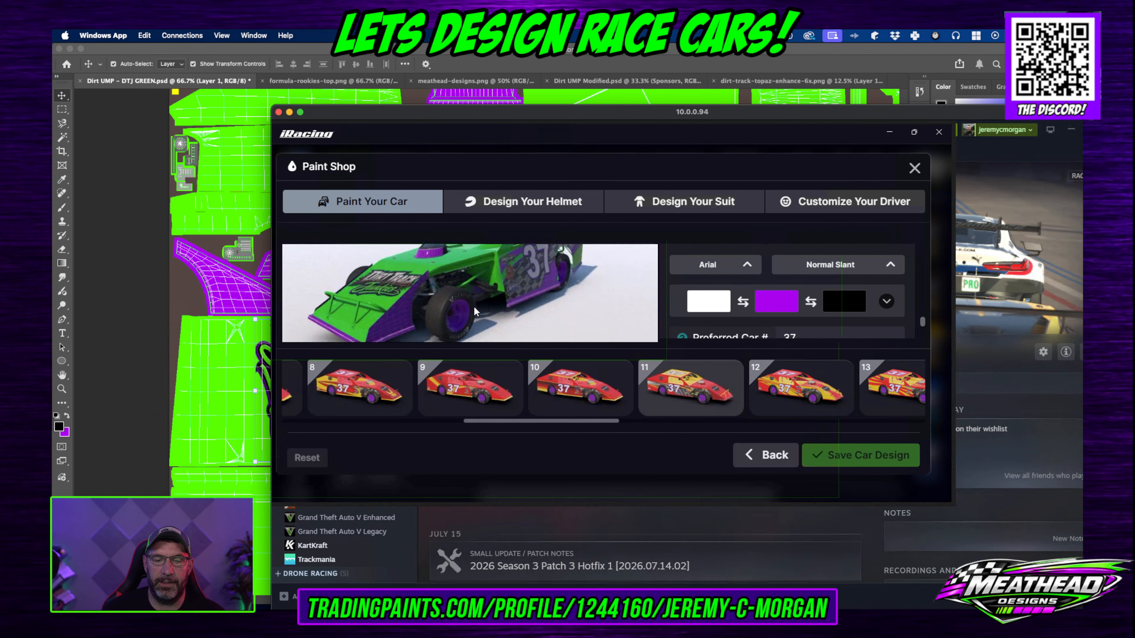
left_click_drag(551, 113, 1082, 111)
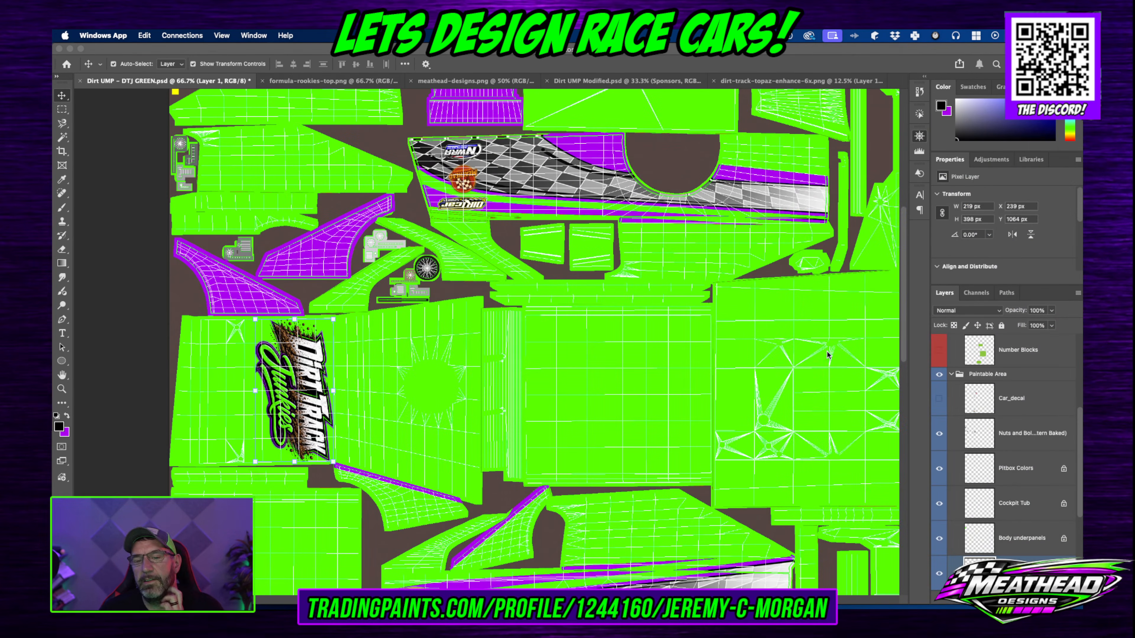
left_click(480, 425)
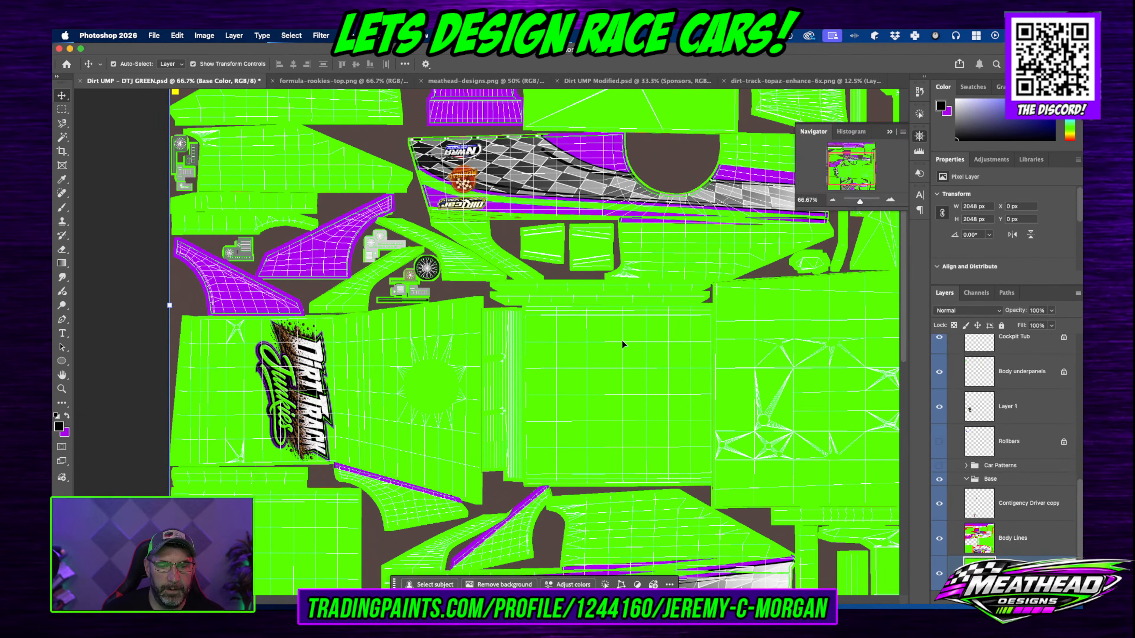
Step: Marquee-select the small purple swatch between the green and black swatches on the Body Lines layer and clear it
scroll(635, 347, "up", 4)
scroll(637, 348, "down", 6)
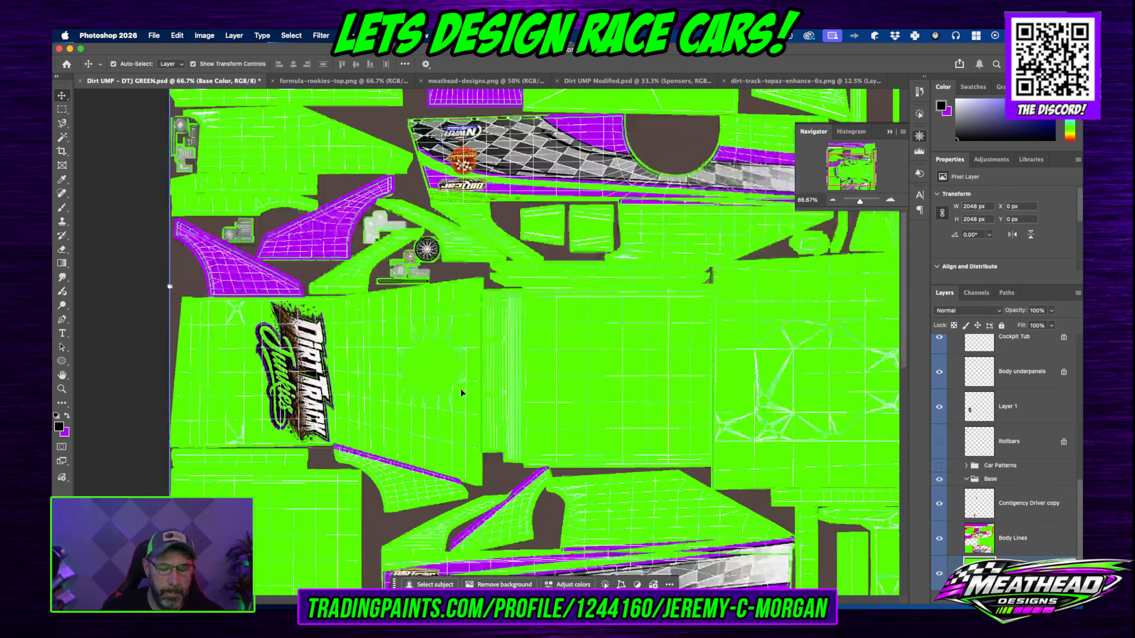
scroll(469, 390, "down", 2)
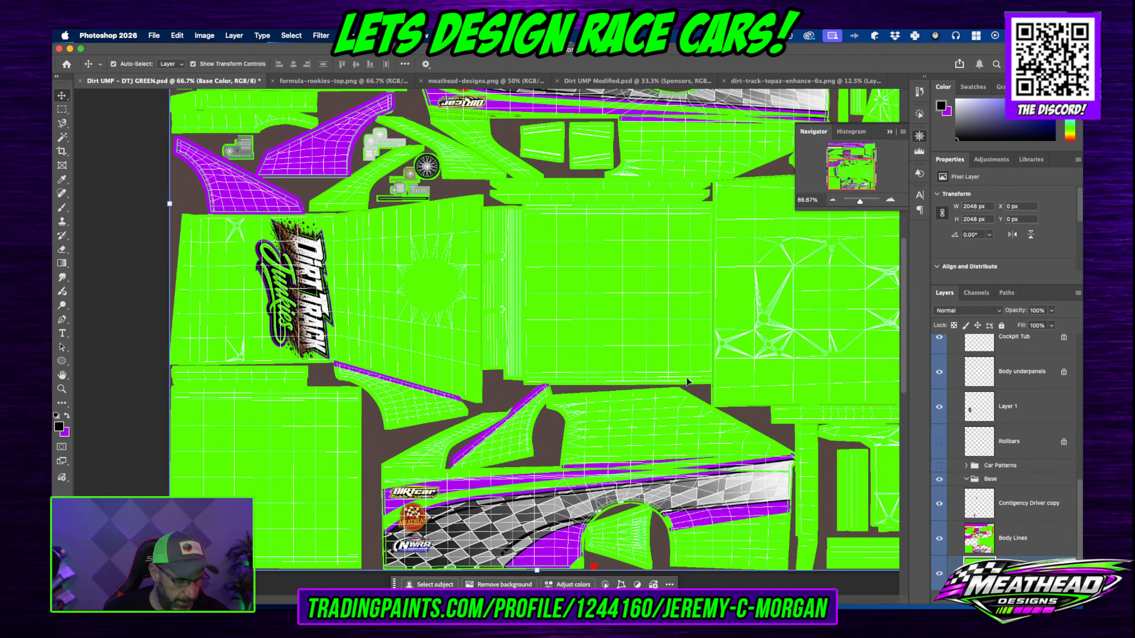
key("super+minus")
scroll(724, 375, "up", 5)
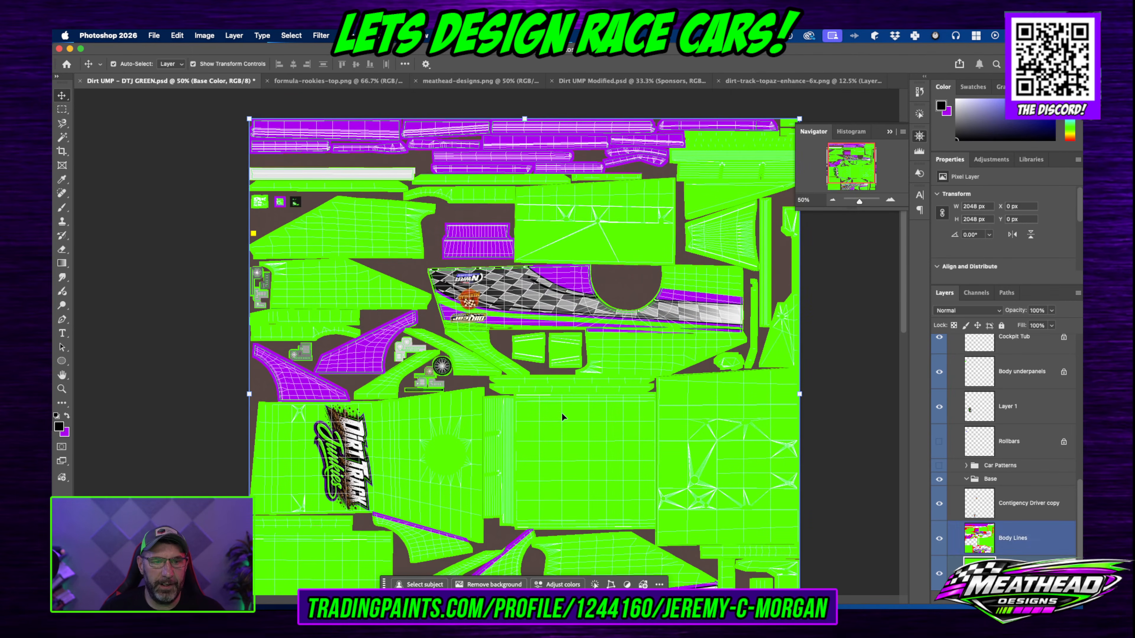
left_click(280, 208)
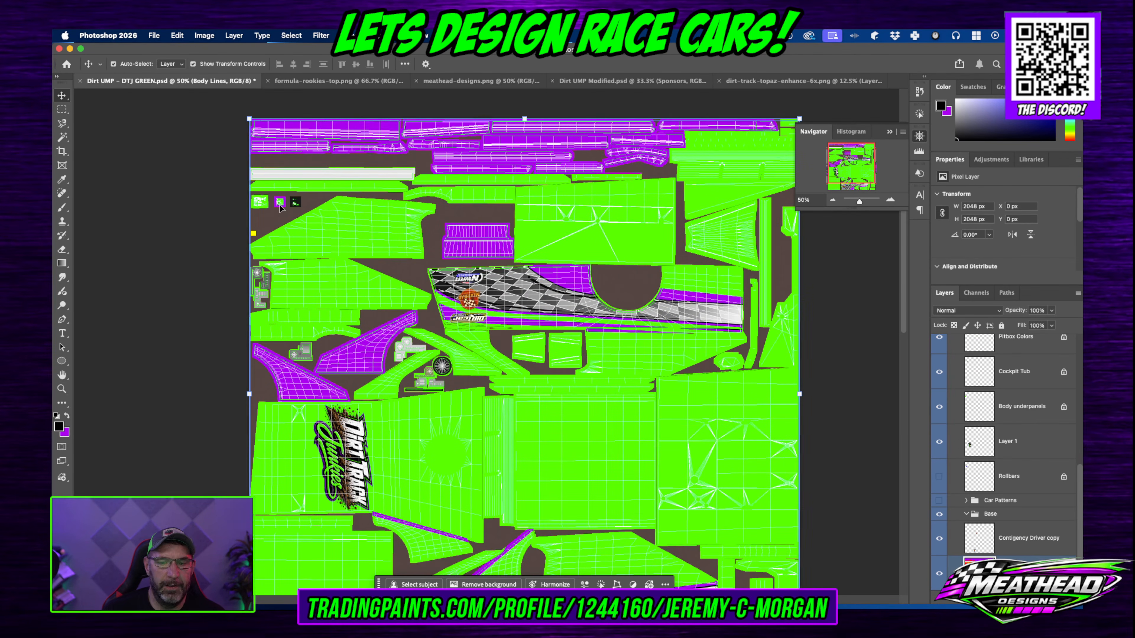
left_click(62, 110)
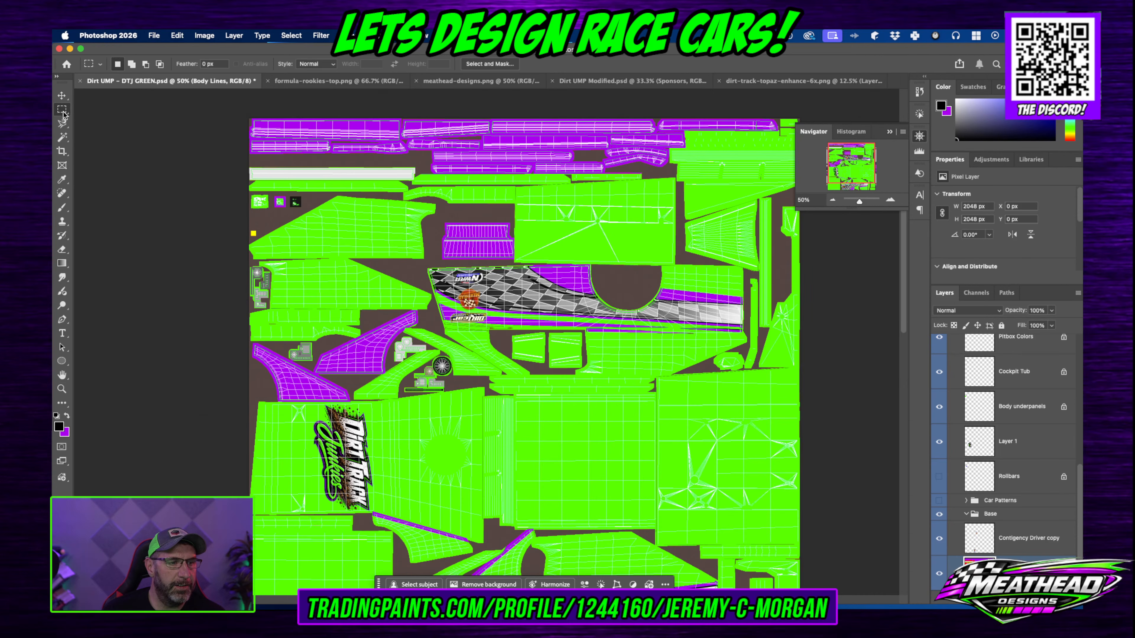
left_click_drag(271, 192, 292, 211)
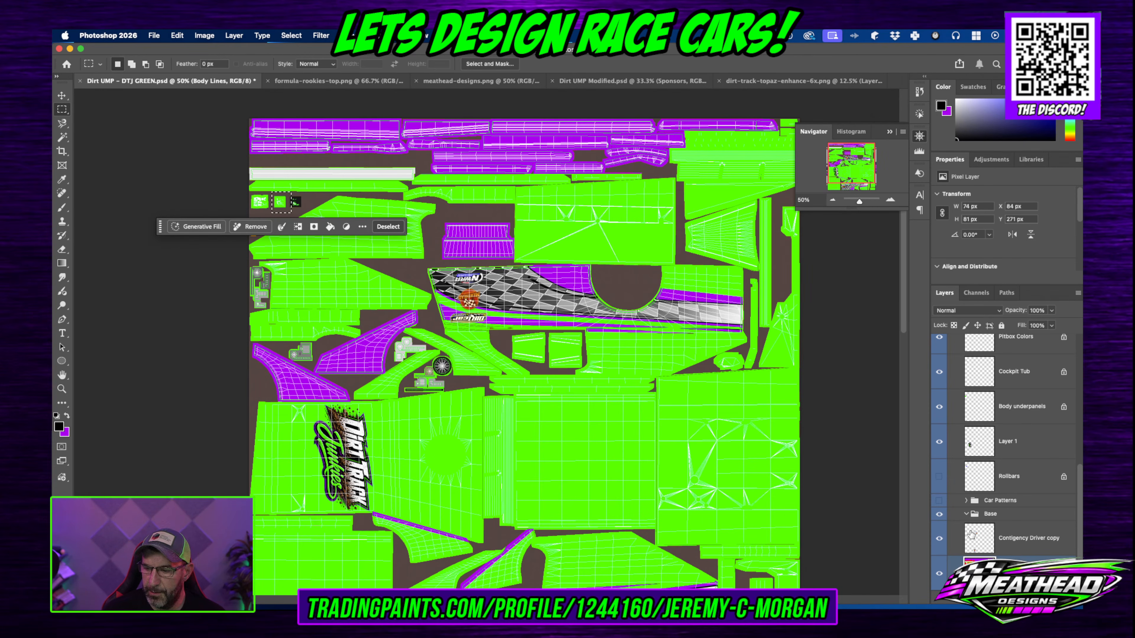
Step: Show the Rollbars layer and load its outline as a selection while keeping Body Lines active
scroll(1020, 413, "up", 5)
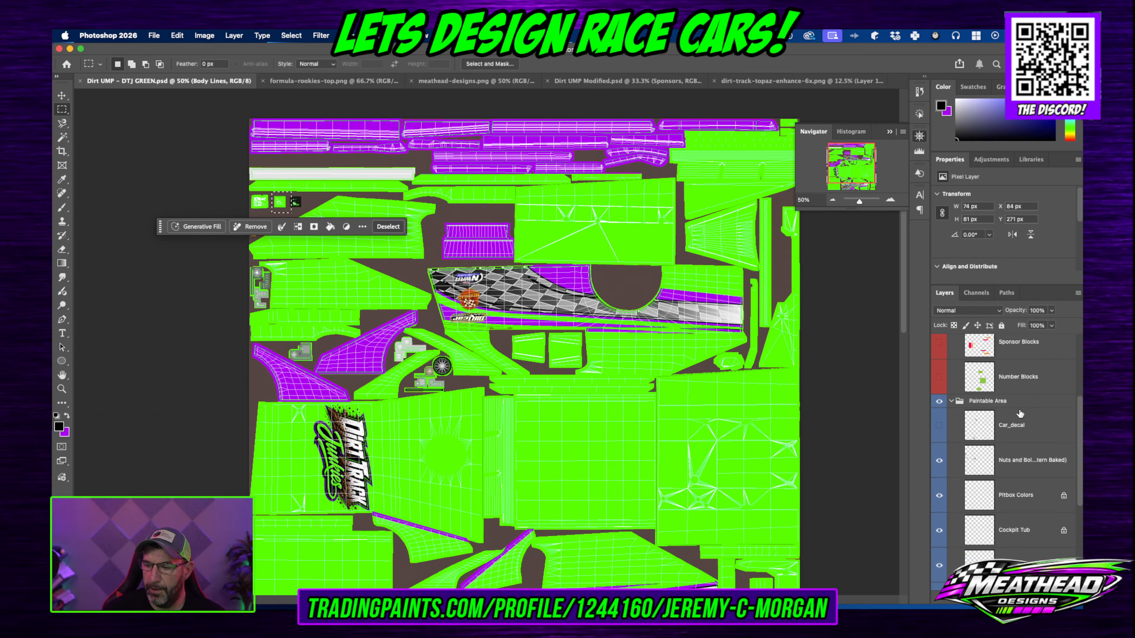
scroll(1020, 414, "down", 3)
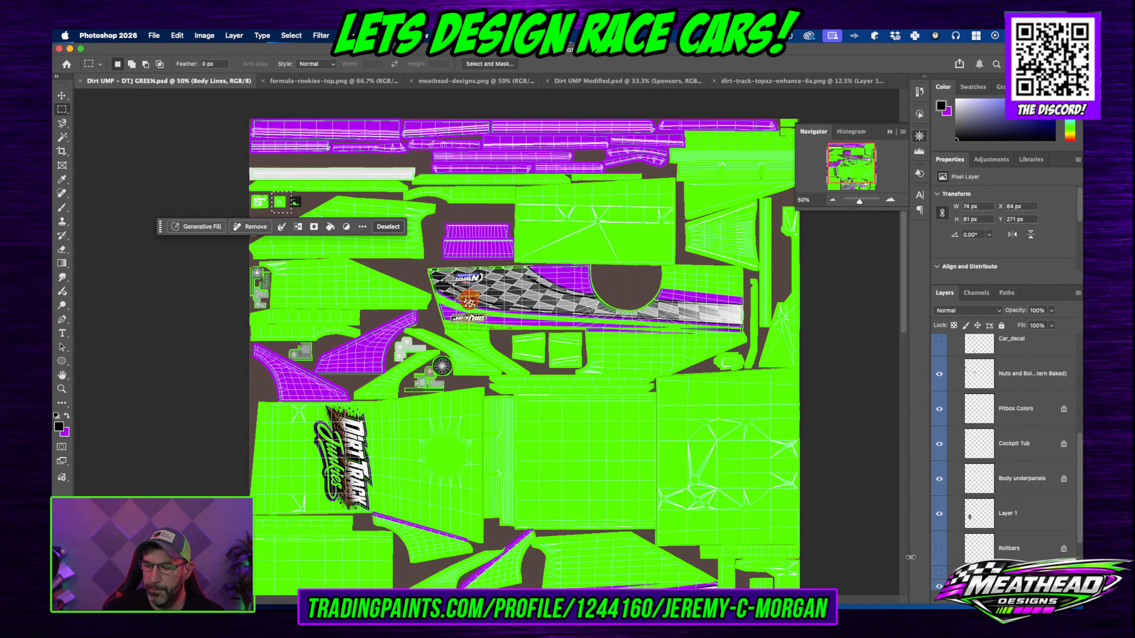
left_click(940, 550)
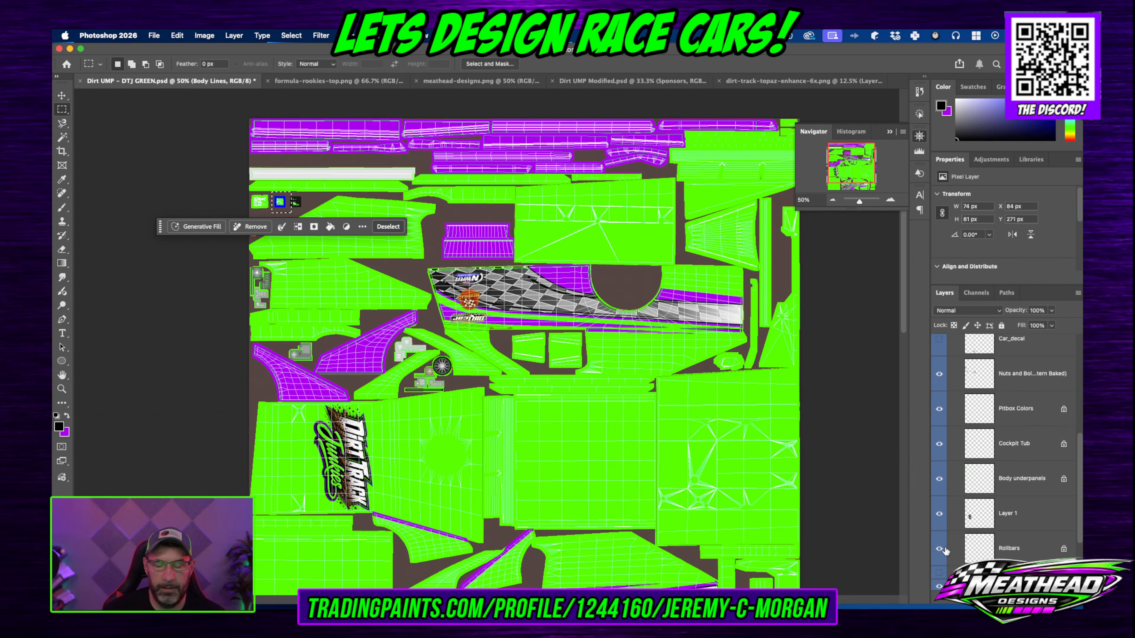
left_click(979, 548, "super")
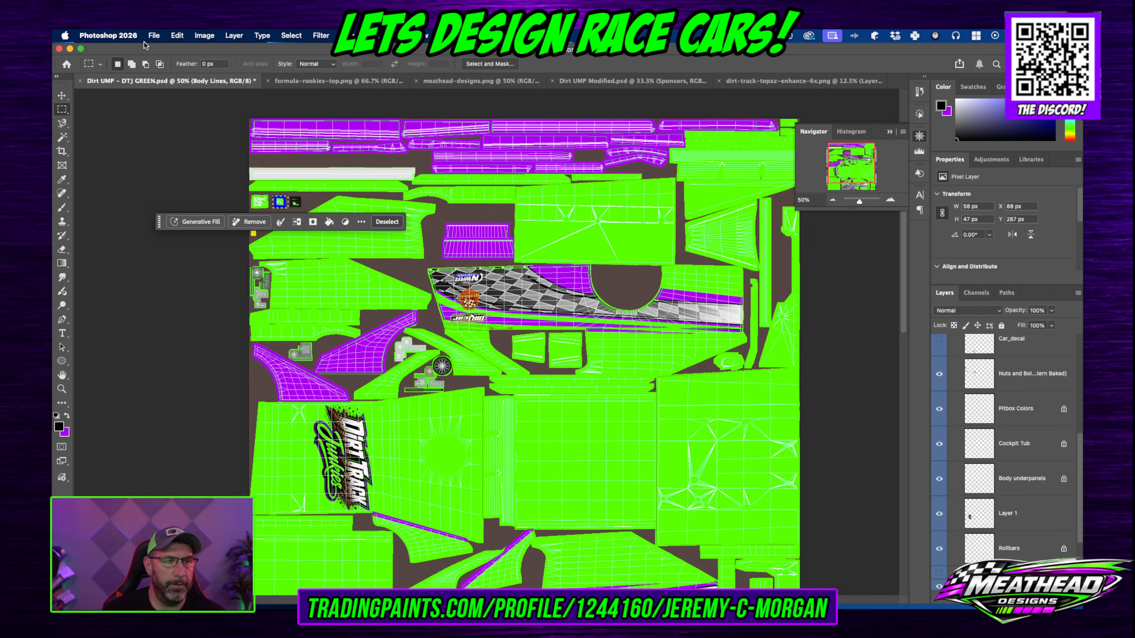
Step: Fill the roll bar selection with purple on the Body Lines layer and deselect it
left_click(154, 35)
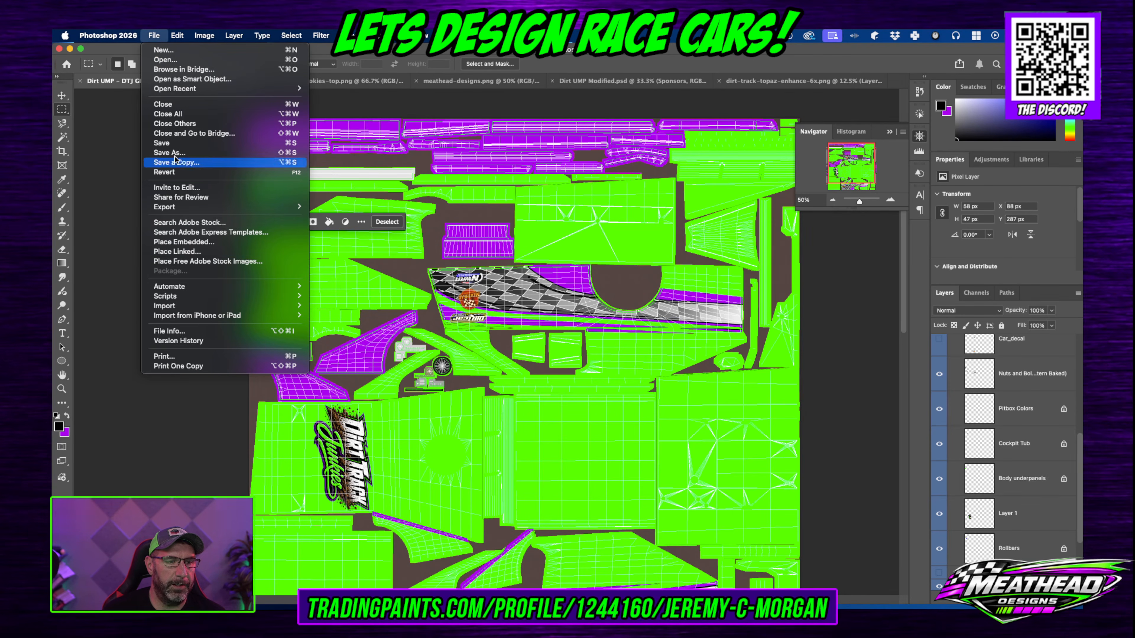
mouse_move(184, 35)
left_click(201, 200)
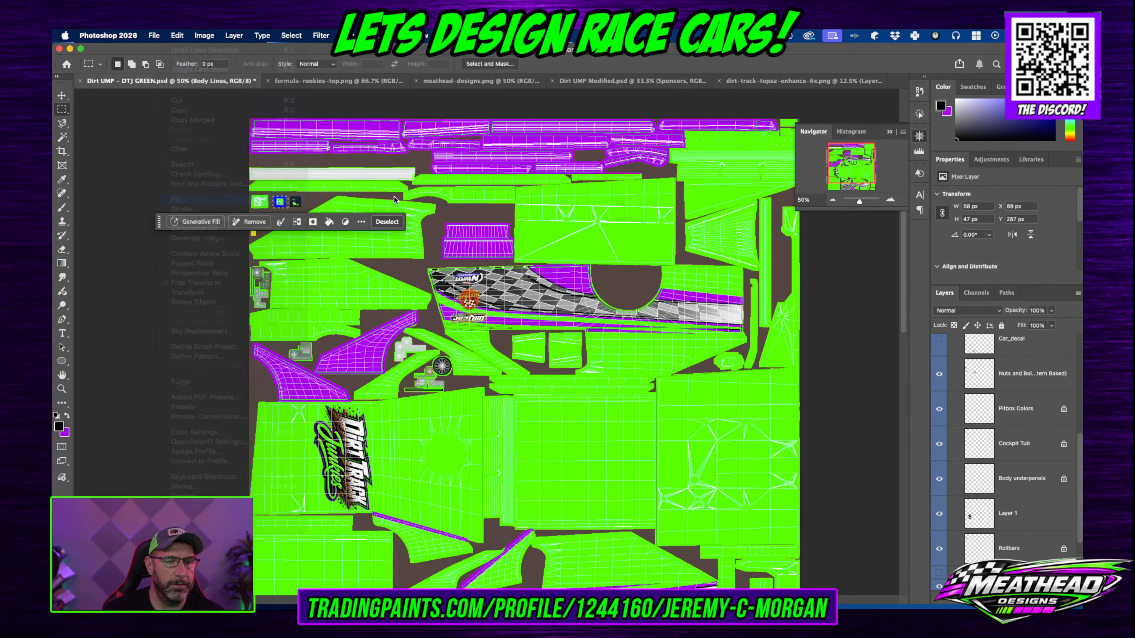
left_click(639, 251)
key("m")
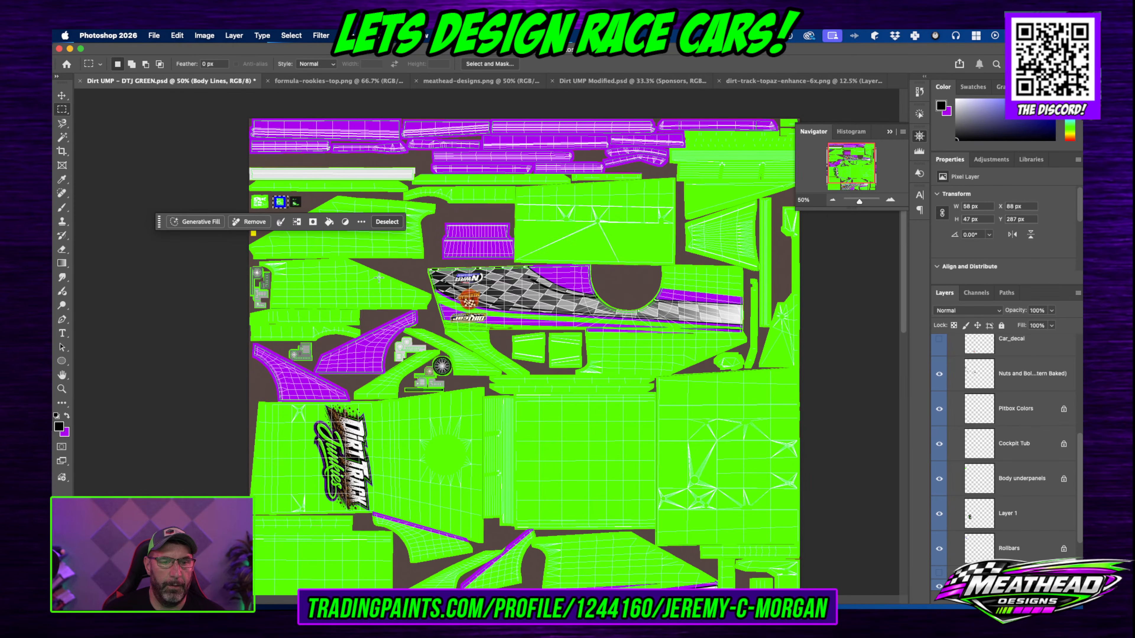
left_click(394, 219)
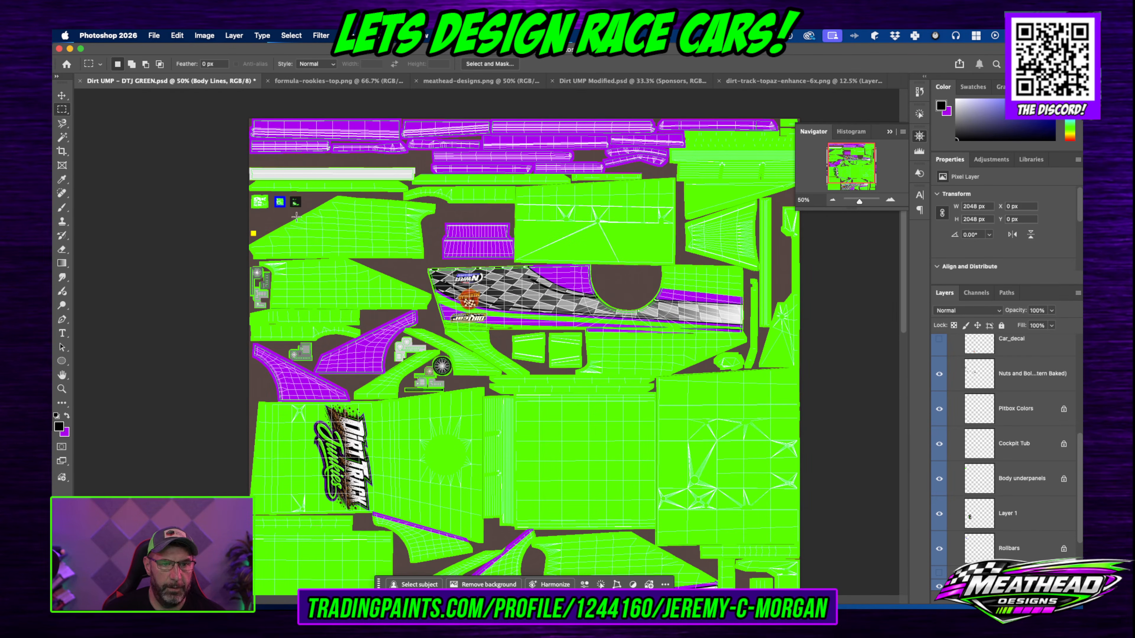
Step: Toggle the Rollbars layer's visibility to compare the swatch colours and leave the layer hidden
left_click(940, 551)
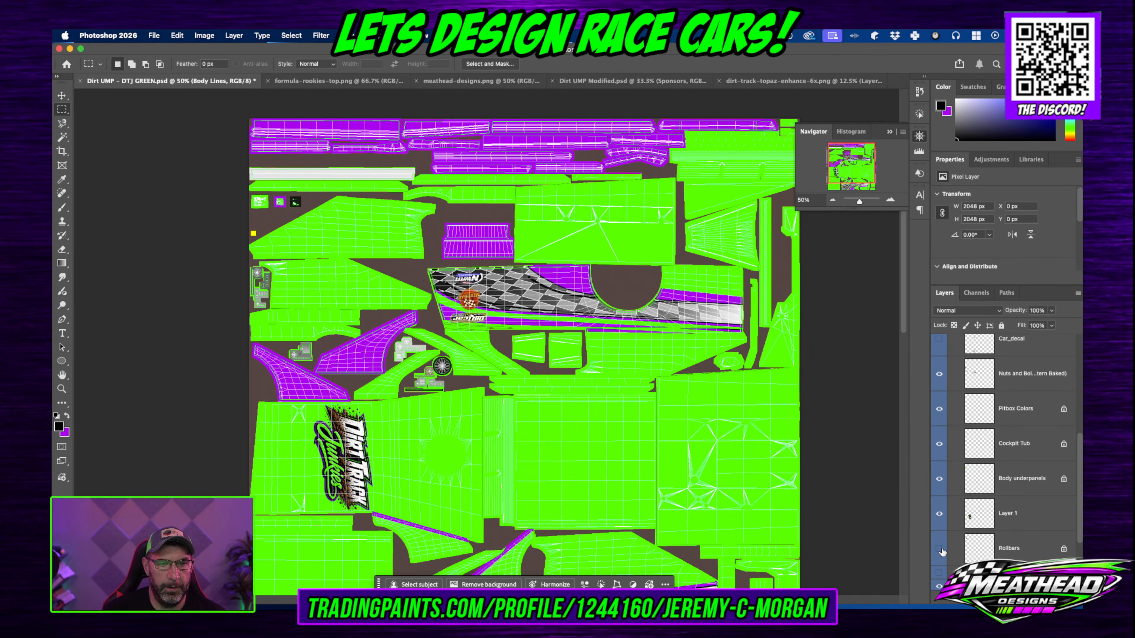
scroll(942, 552, "up", 10)
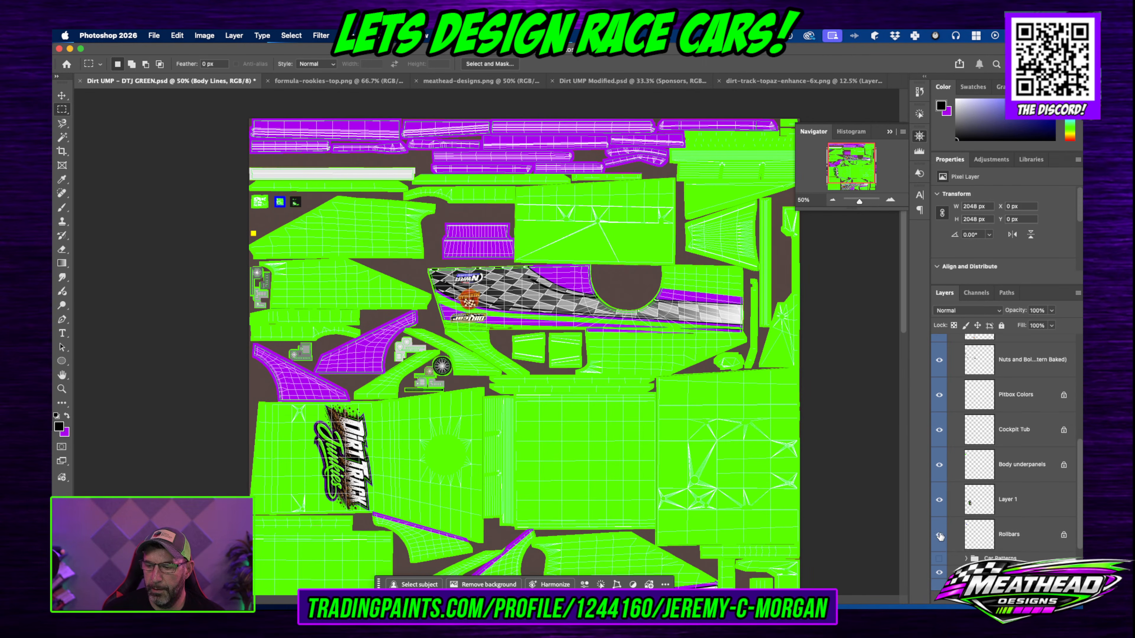
scroll(998, 456, "down", 5)
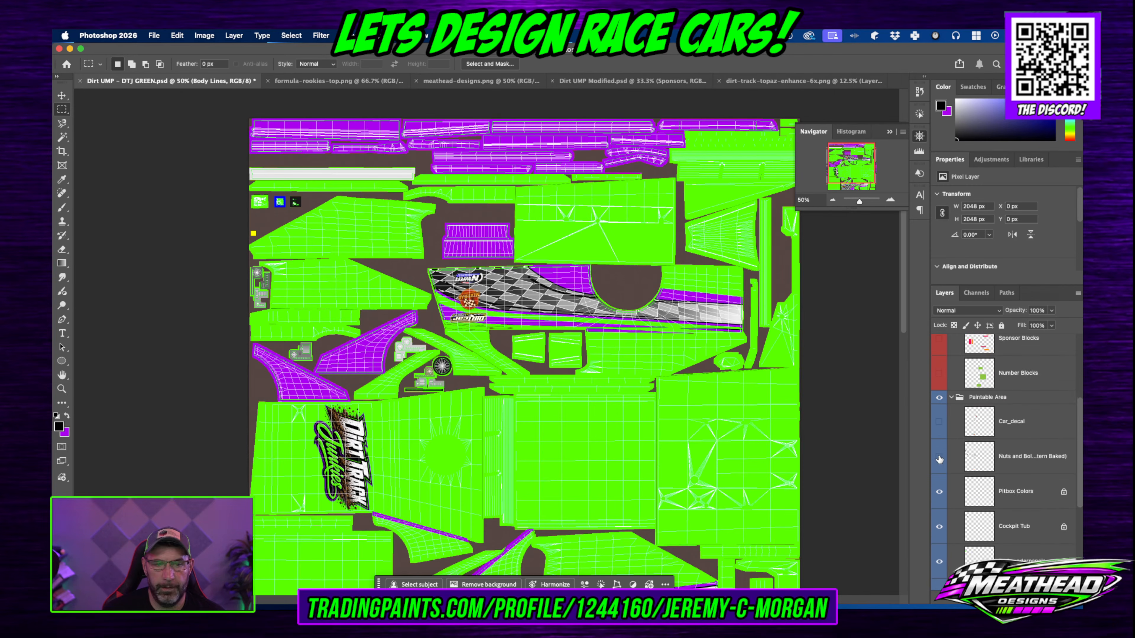
scroll(981, 468, "down", 4)
left_click(941, 450)
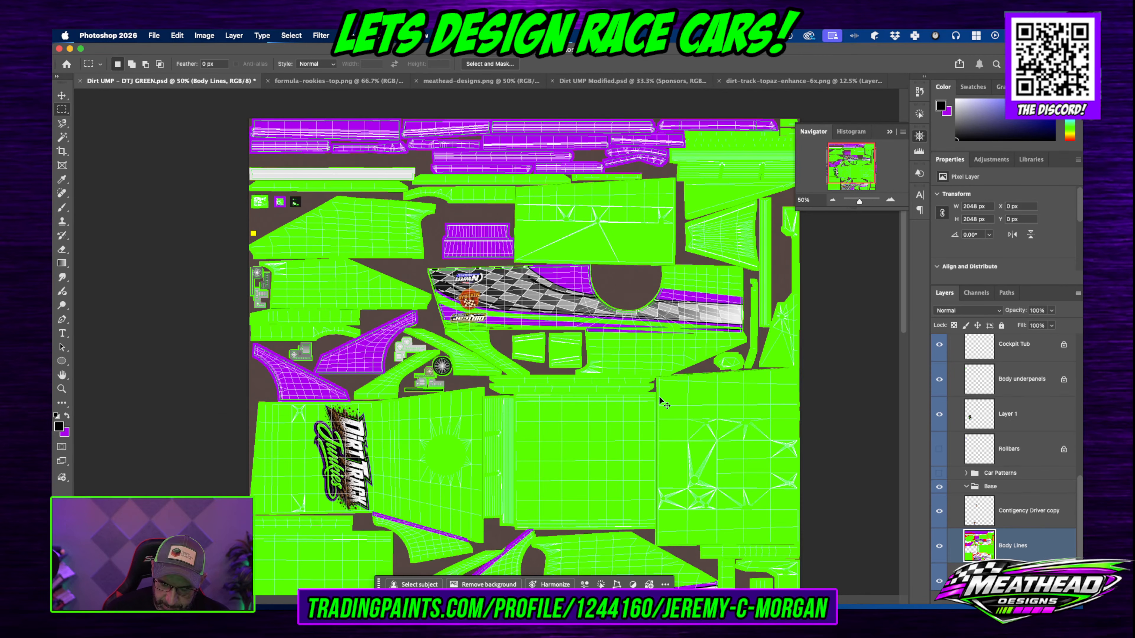
Step: Select the Wire layer and hide it so the wireframe lines are off the livery
key("super+Tab")
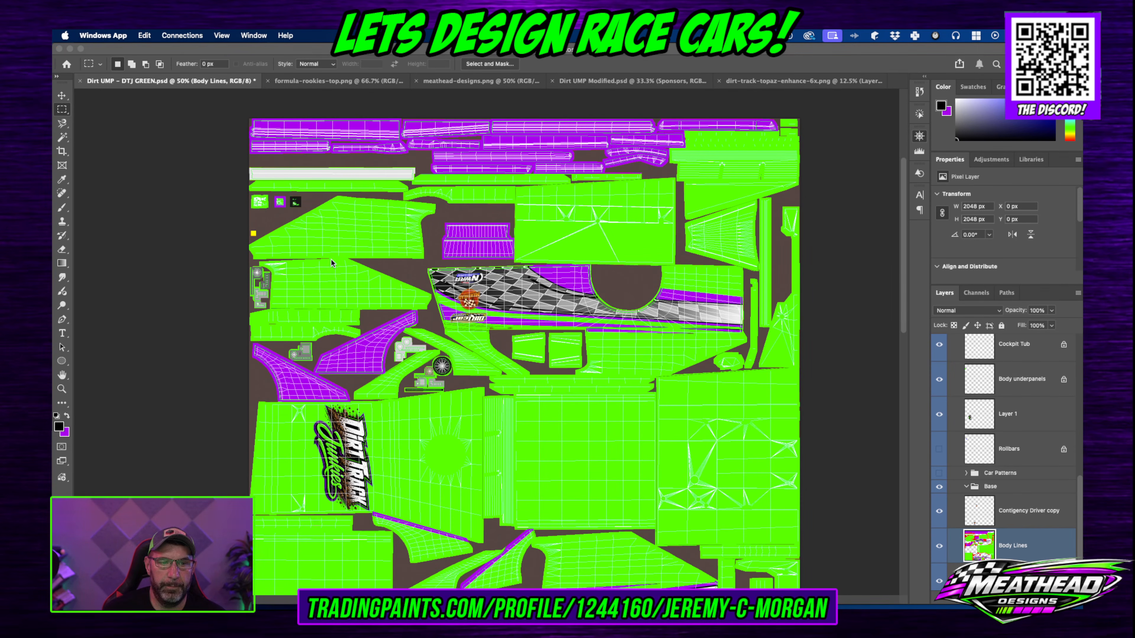
left_click(327, 252)
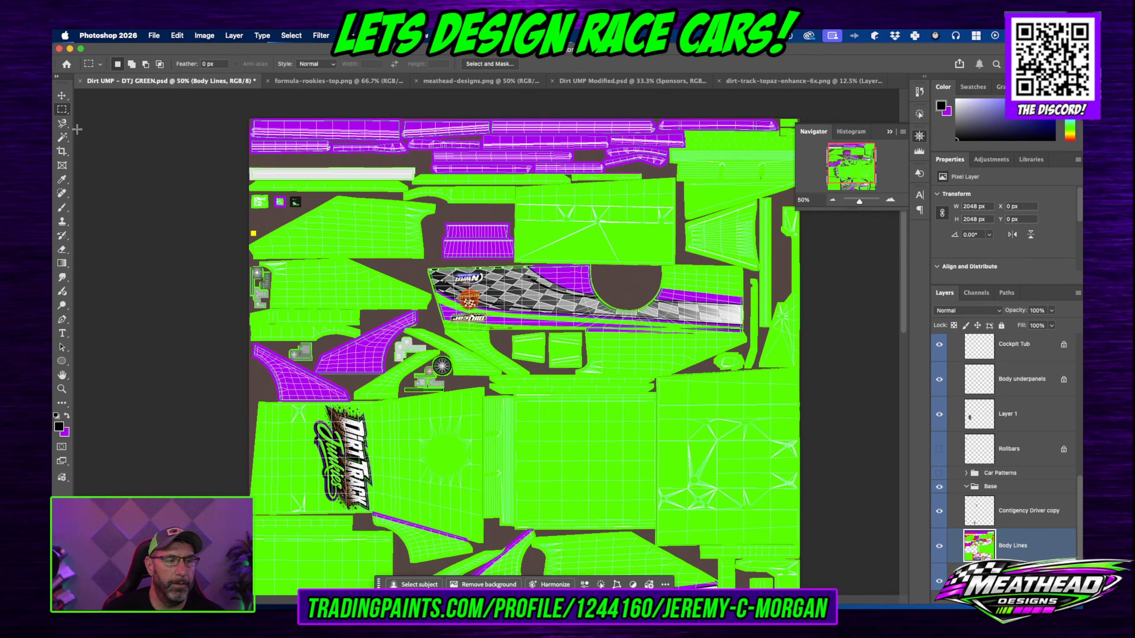
key("v")
left_click(283, 206)
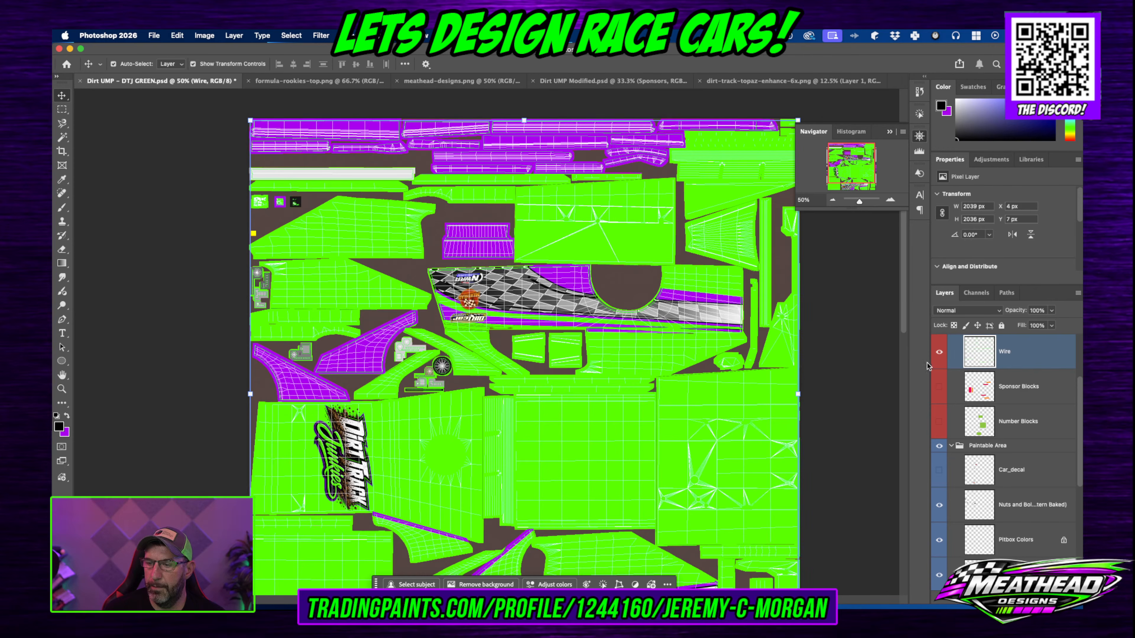
left_click(940, 353)
key("super")
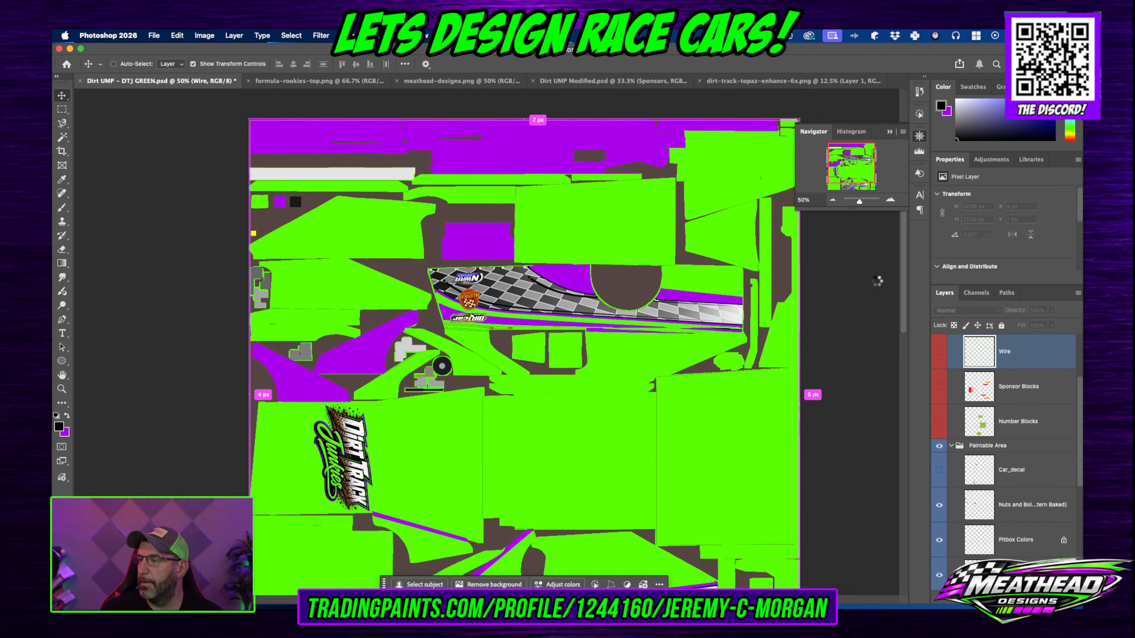
Step: Switch to the iRacing Paint Shop, examine the front bars and hood logo up close, and return to Photoshop
key("super+Tab")
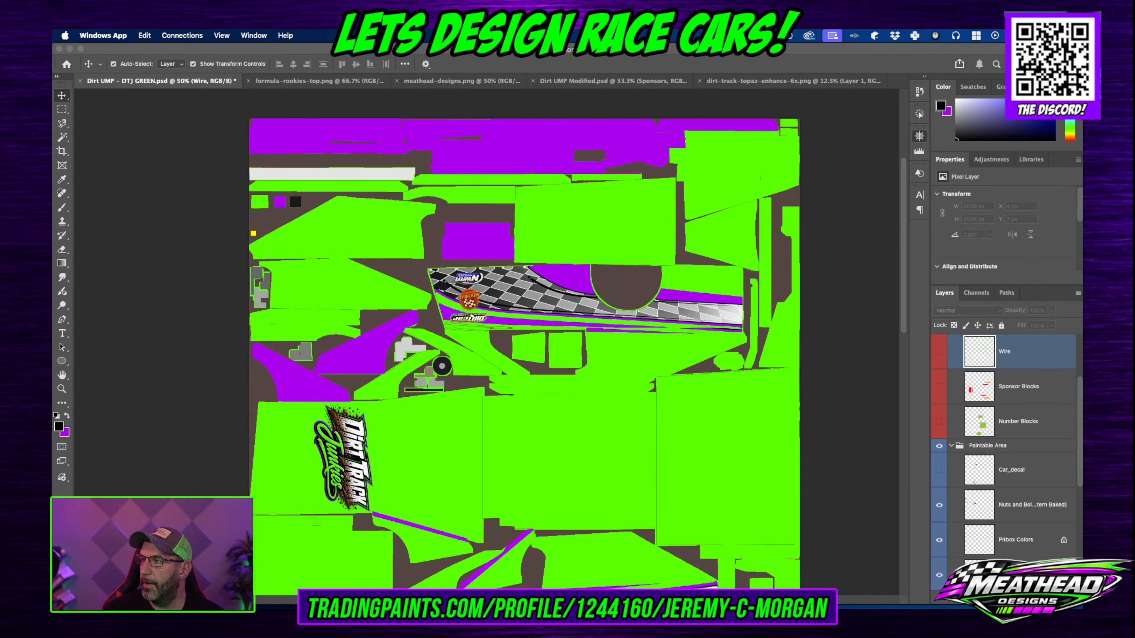
key("super+Tab")
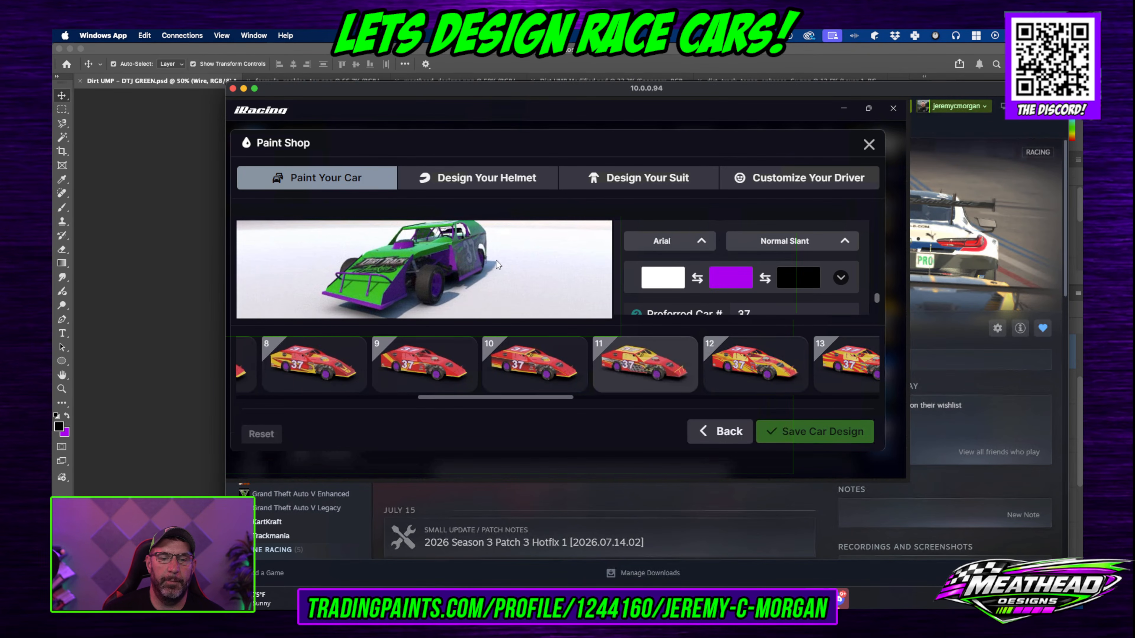
scroll(465, 263, "up", 5)
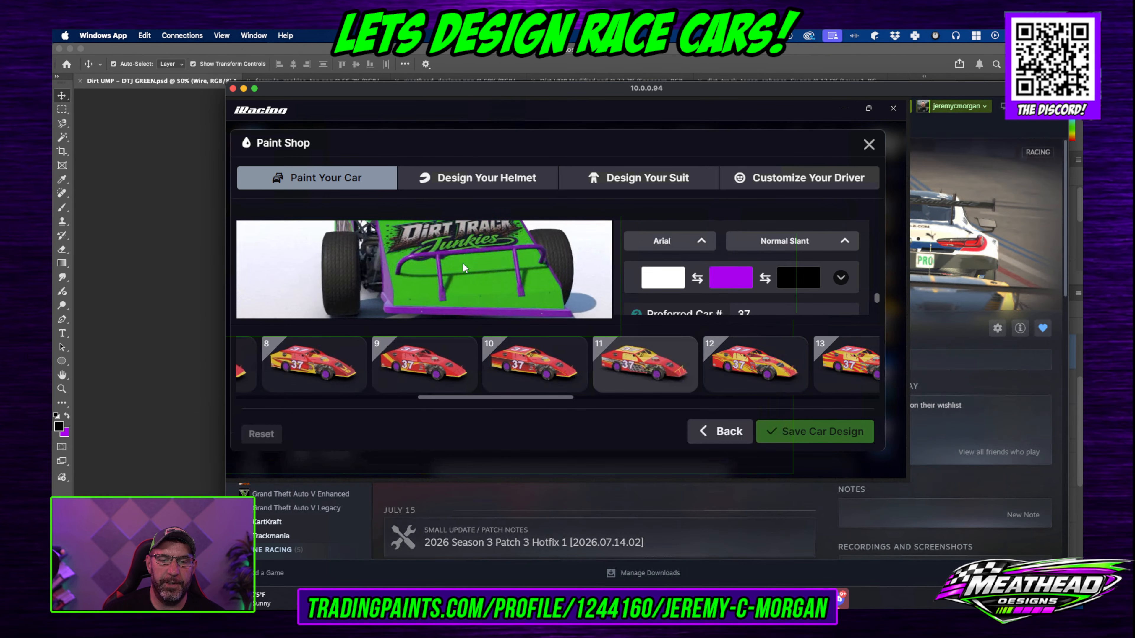
mouse_move(467, 257)
left_mouse_down()
mouse_move(465, 282)
mouse_move(464, 268)
left_mouse_up()
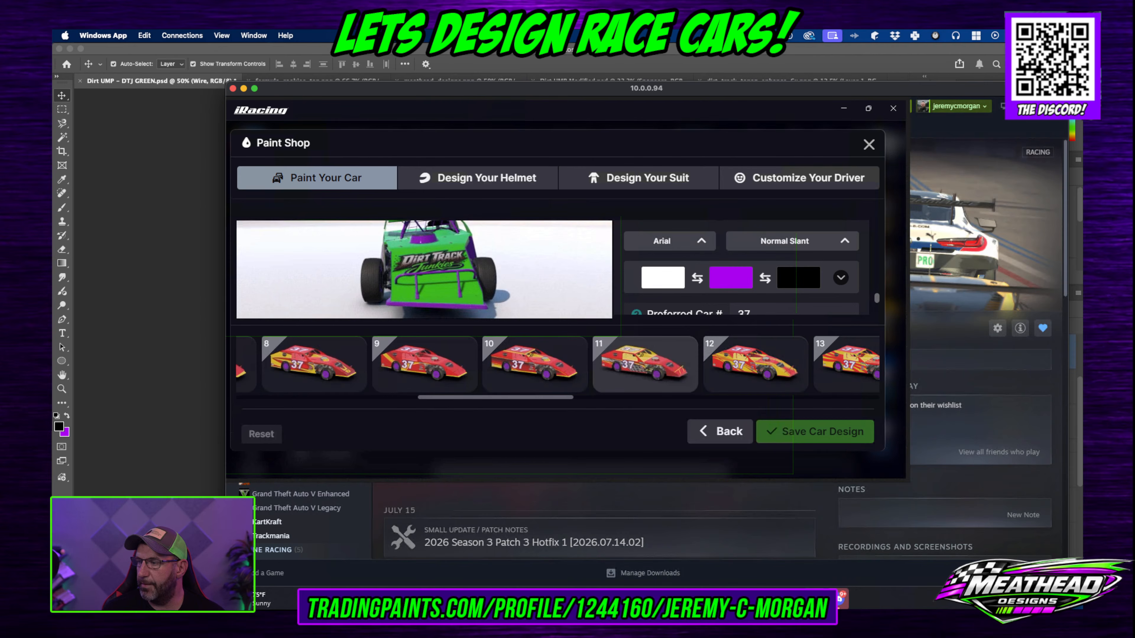
left_click_drag(712, 87, 1083, 109)
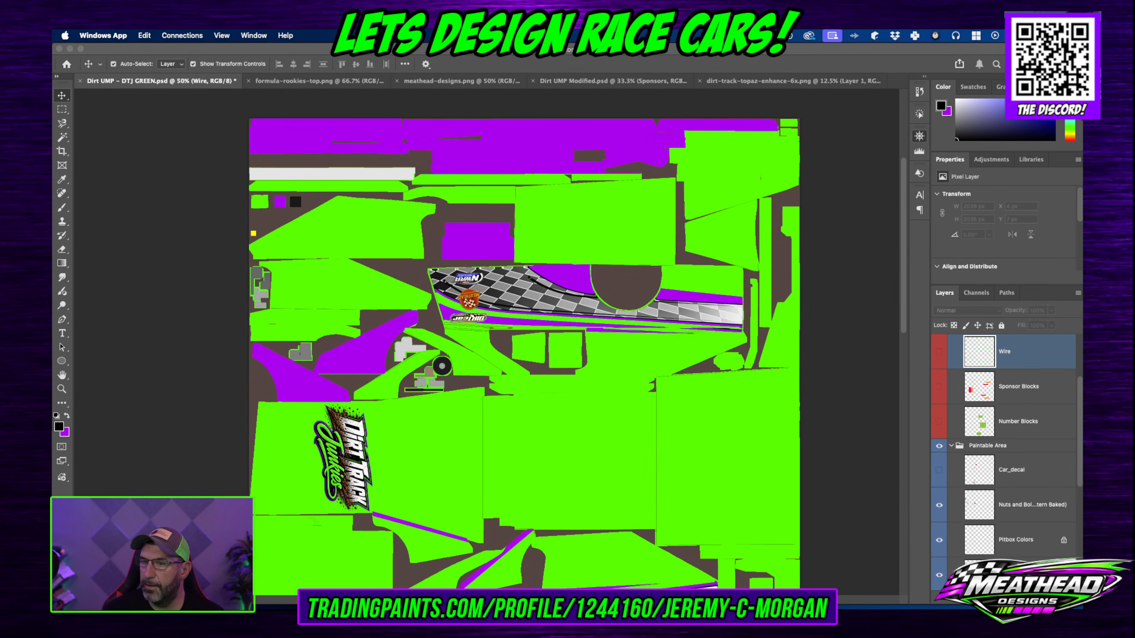
left_click(919, 136)
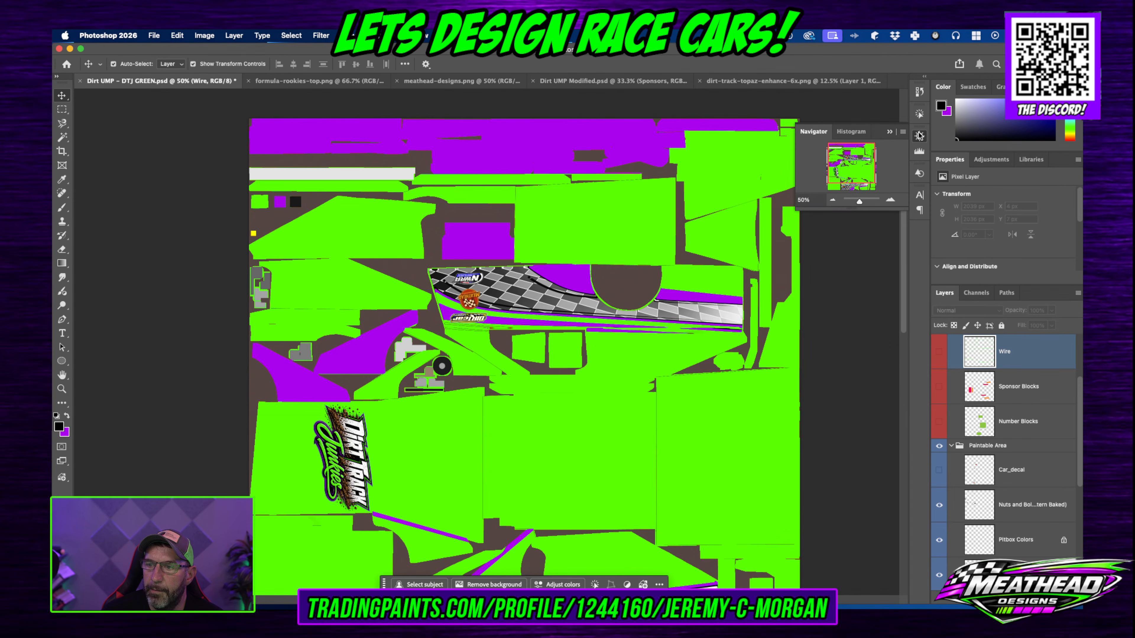
Step: Select the layer of the Dirt Track Junkies logo on the hood and rename it as DTJ HOOD
left_click(836, 201)
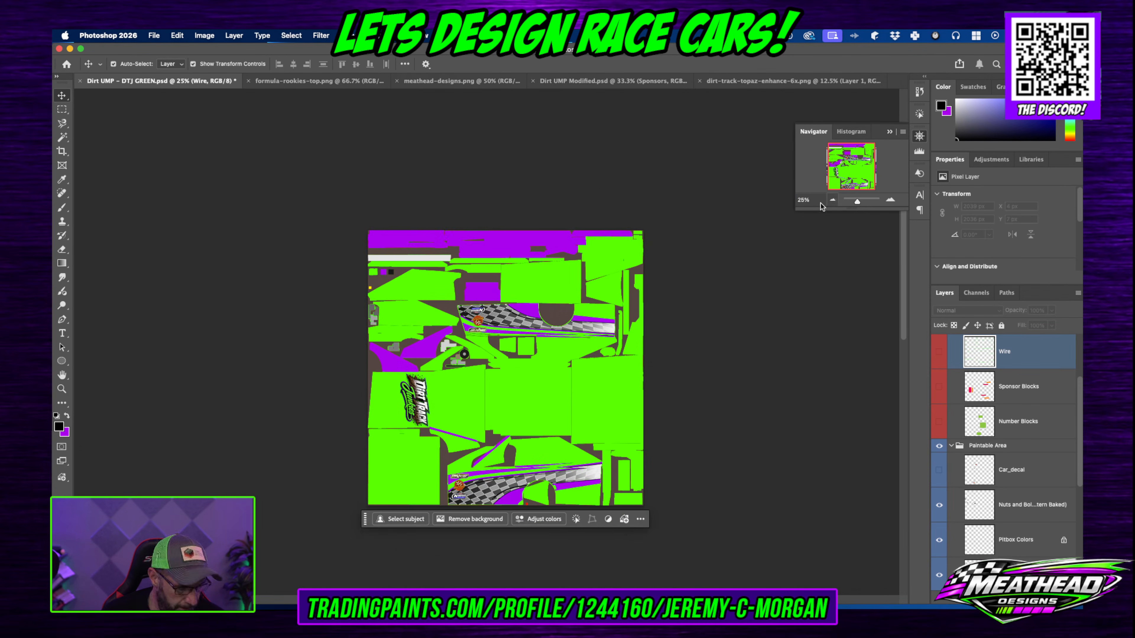
scroll(492, 380, "up", 5)
scroll(458, 393, "down", 5)
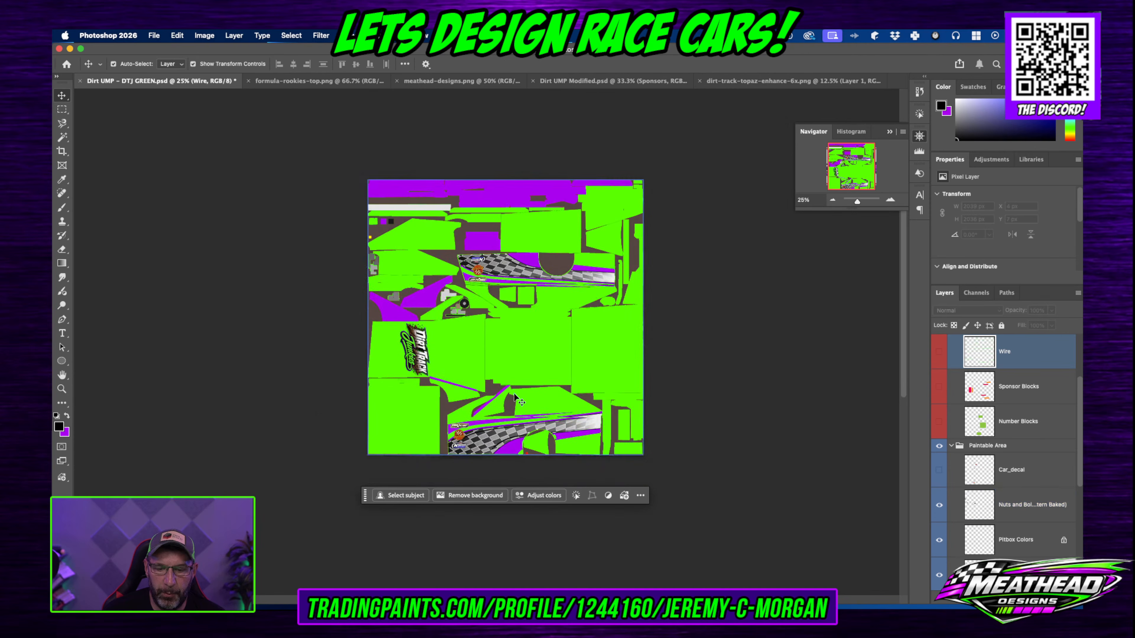
left_click(414, 350)
scroll(1012, 532, "down", 1)
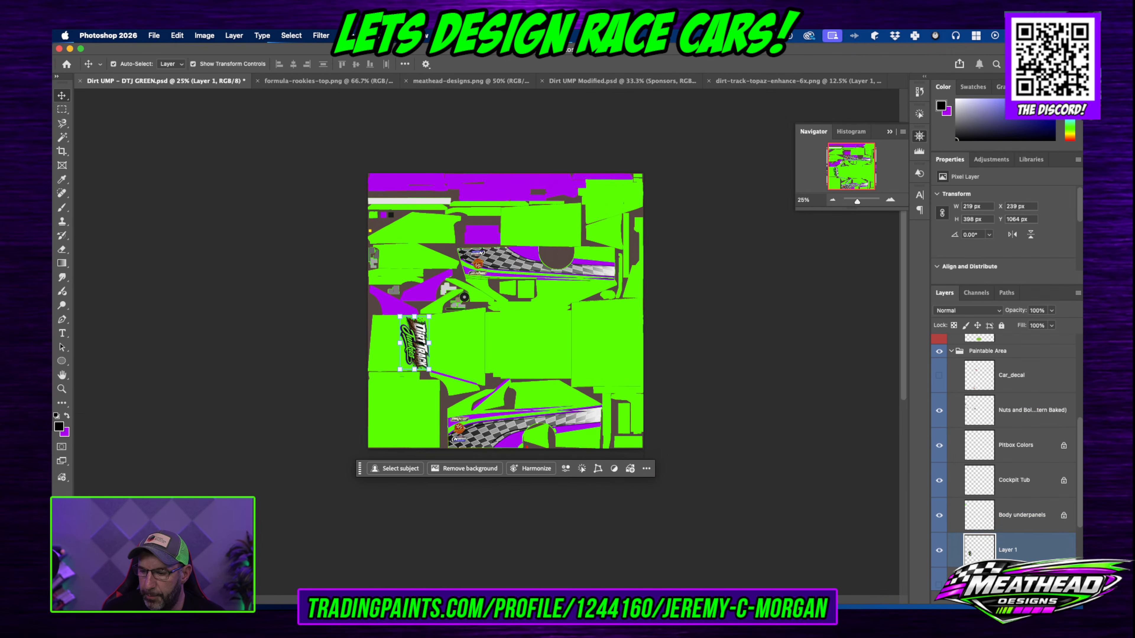
scroll(1012, 522, "down", 5)
double_click(1010, 406)
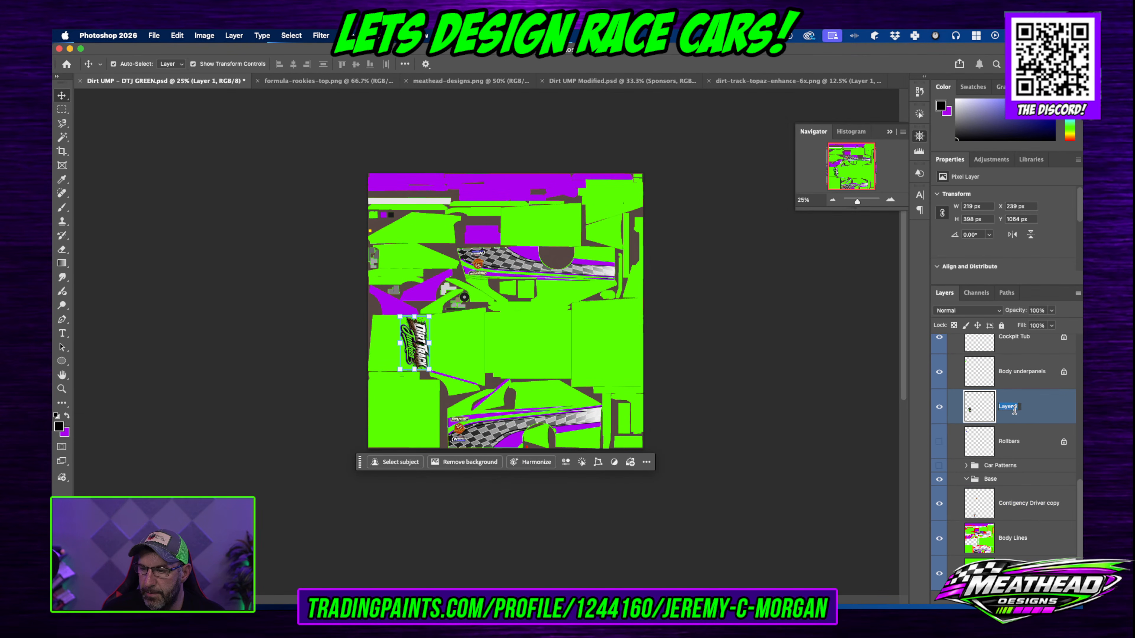
type("TJ HOO")
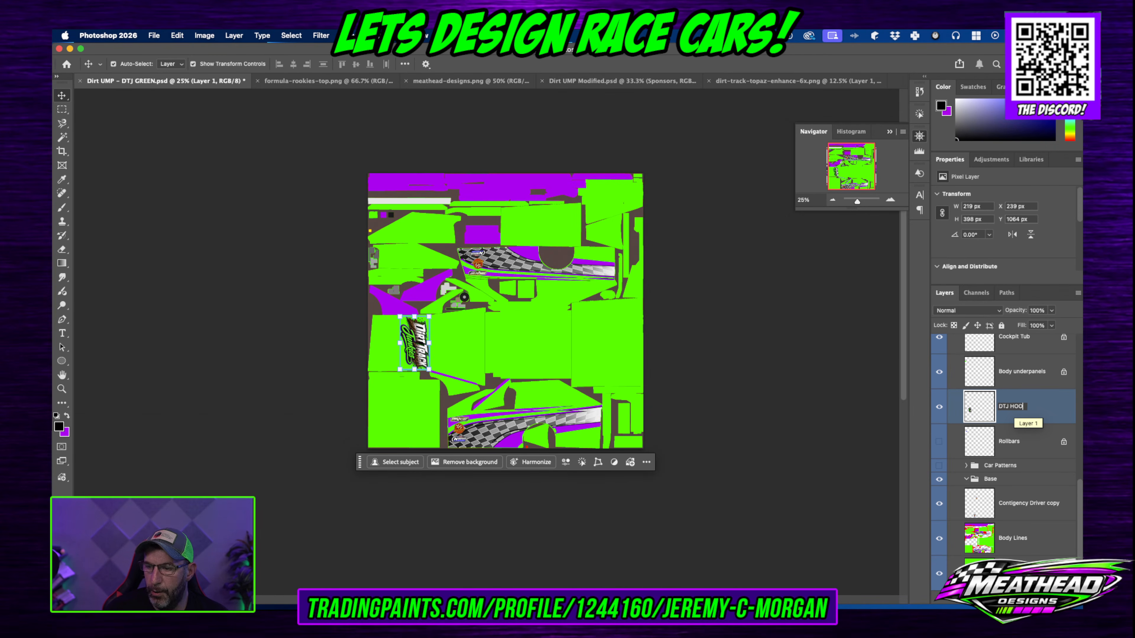
type("TJ HOOD")
key("Return")
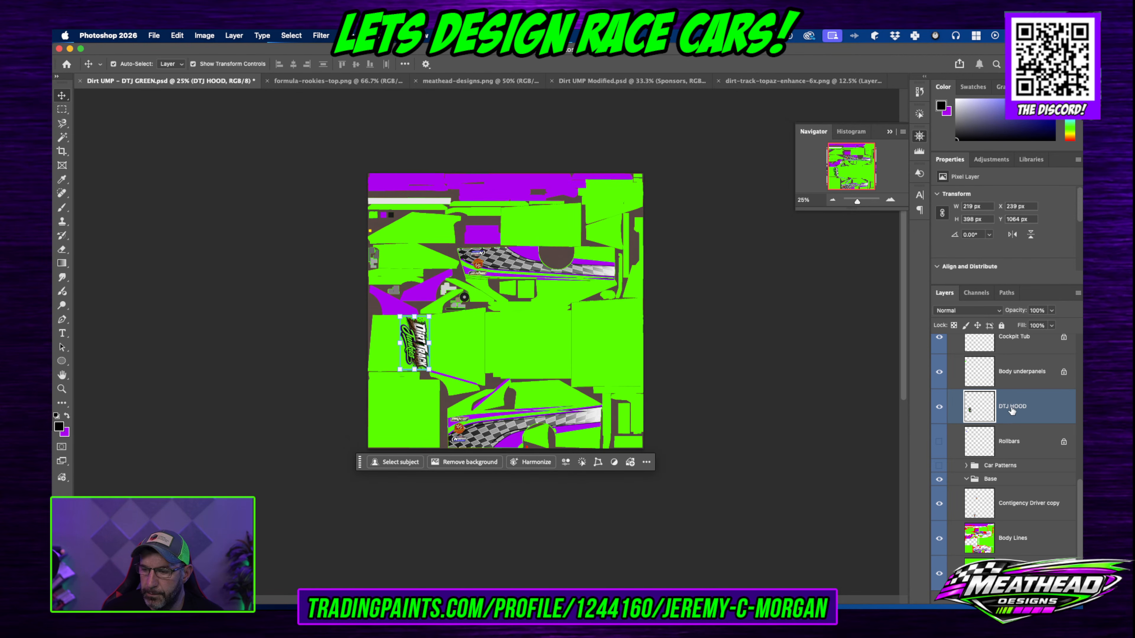
Step: Duplicate the hood logo onto the lower side panel behind the wheel arch, rotated -91.8° and scaled to 52.55%, and save the livery
key("super+j")
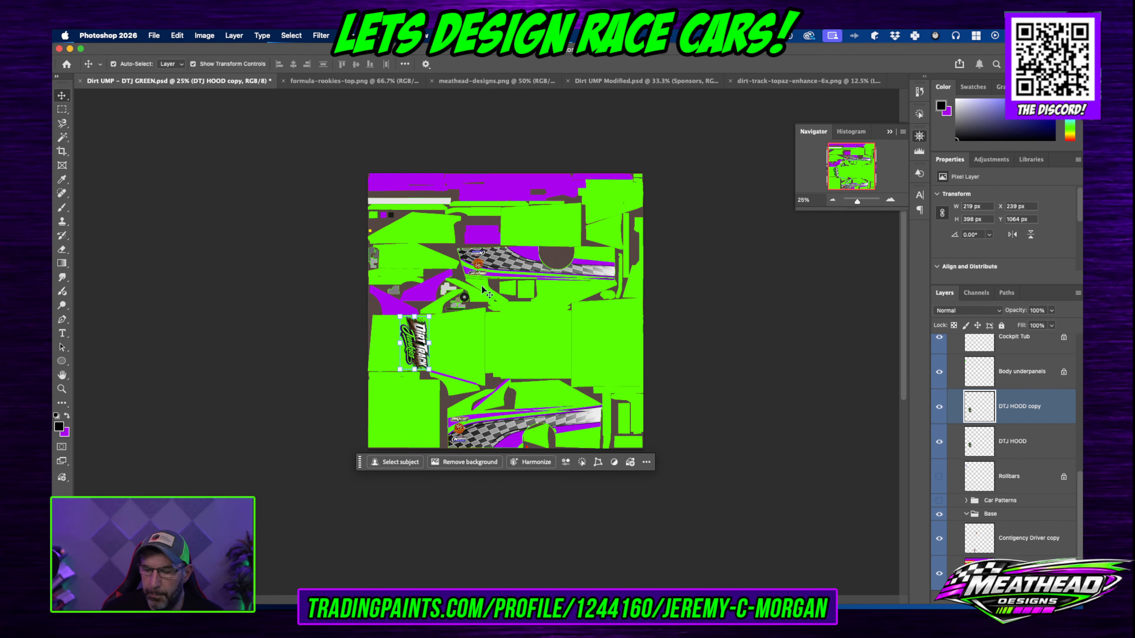
left_click_drag(413, 344, 582, 425)
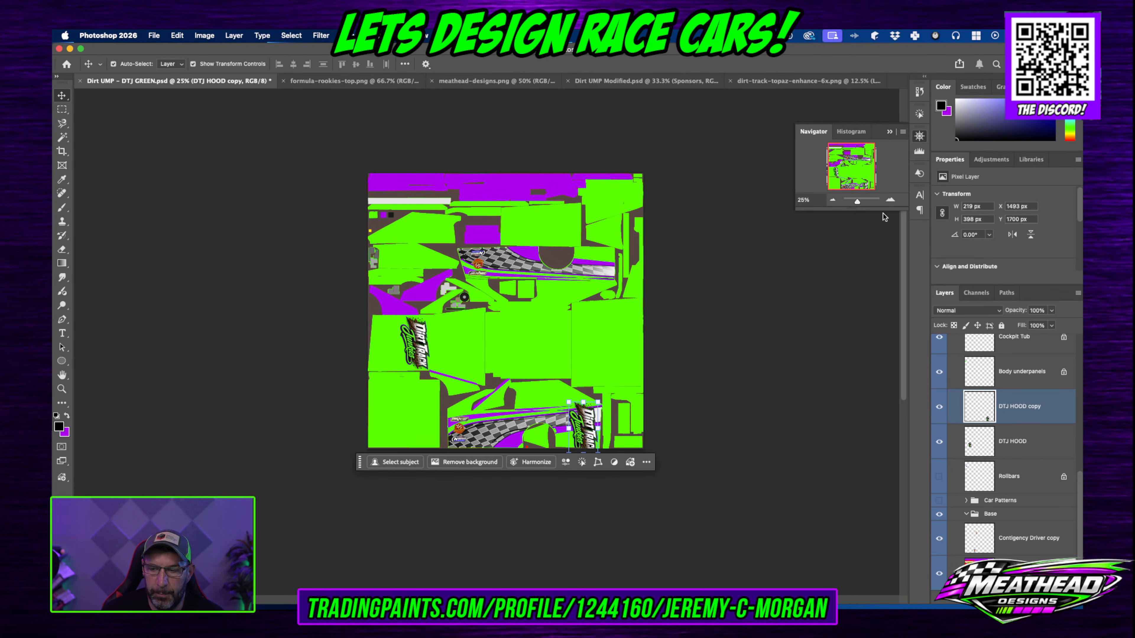
left_click(891, 200)
left_click(892, 200)
left_click(891, 200)
left_click(891, 200)
scroll(842, 425, "down", 5)
scroll(825, 420, "down", 5)
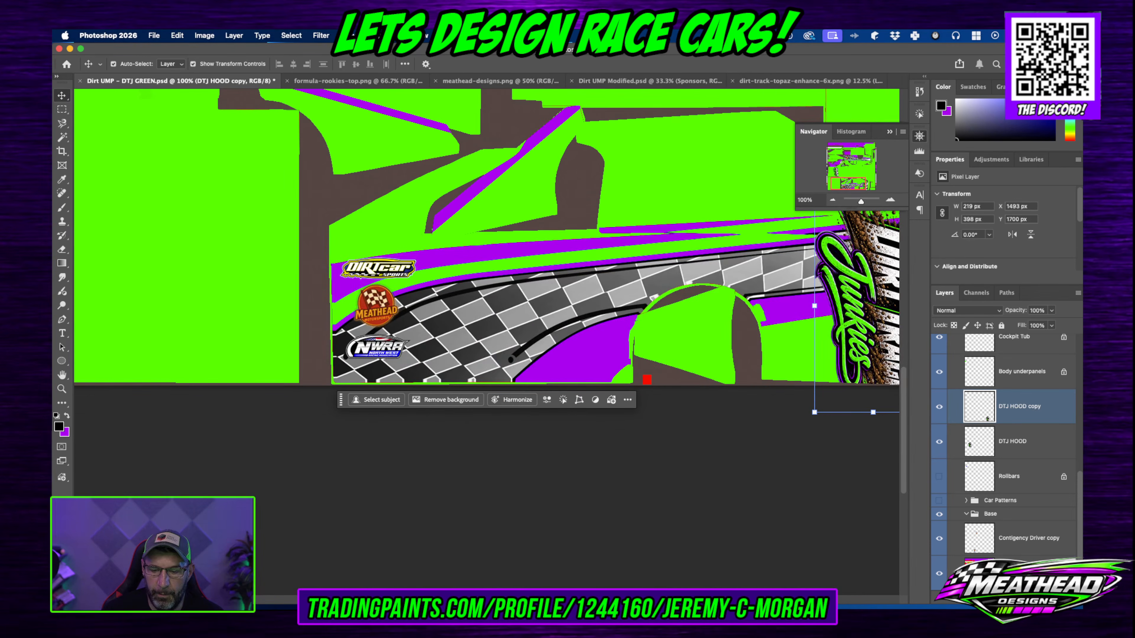
scroll(626, 403, "right", 10)
left_click_drag(650, 414, 630, 313)
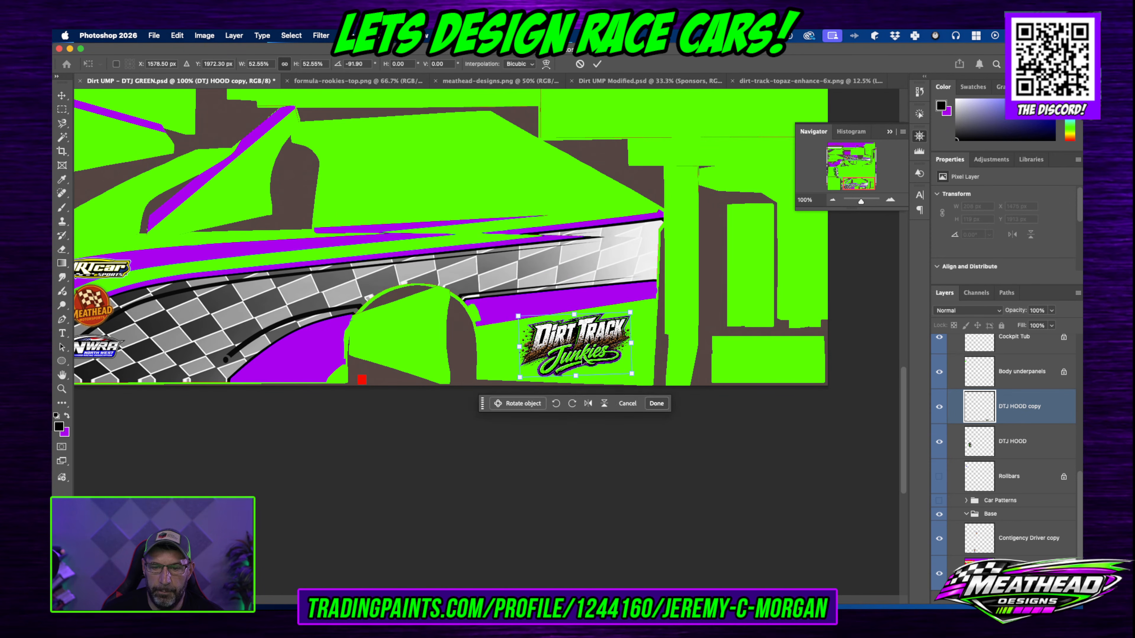
key("Return")
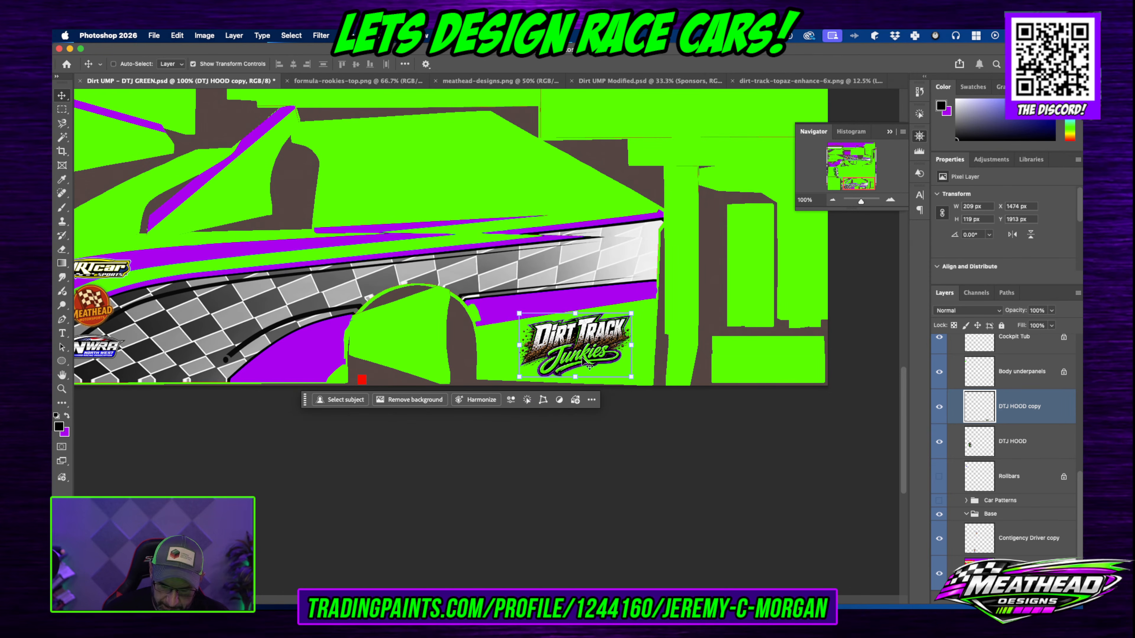
key("super+s")
Step: Switch to the iRacing Paint Shop, examine the logo on the car's rear side panel, and return to Photoshop
key("super+Tab")
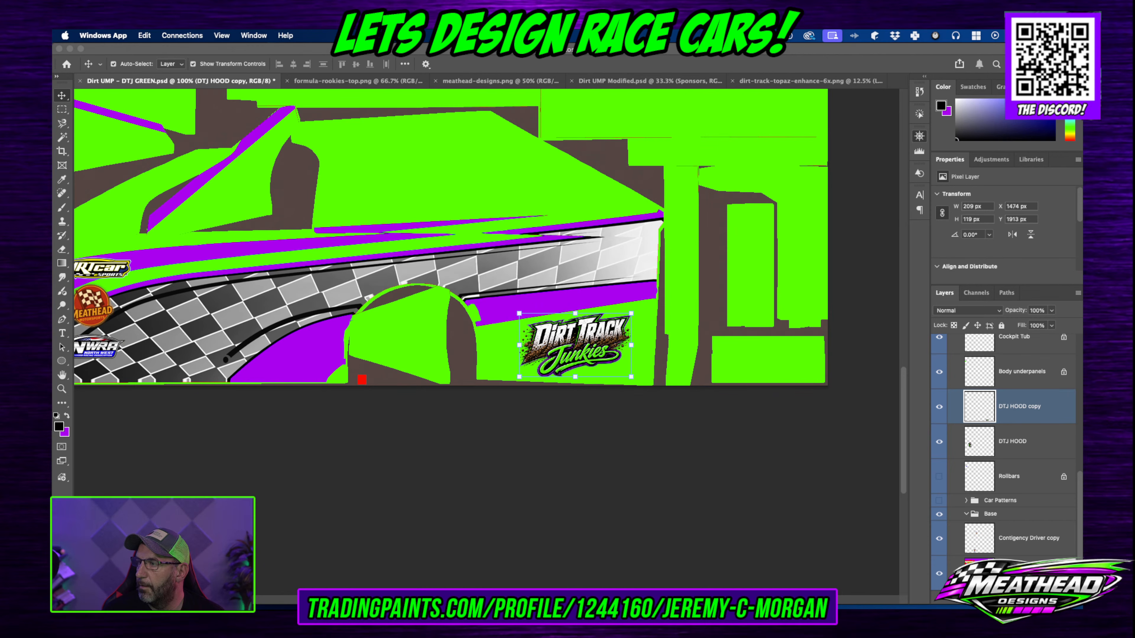
left_click_drag(1082, 77, 445, 65)
left_click_drag(480, 249, 438, 187)
scroll(436, 222, "up", 5)
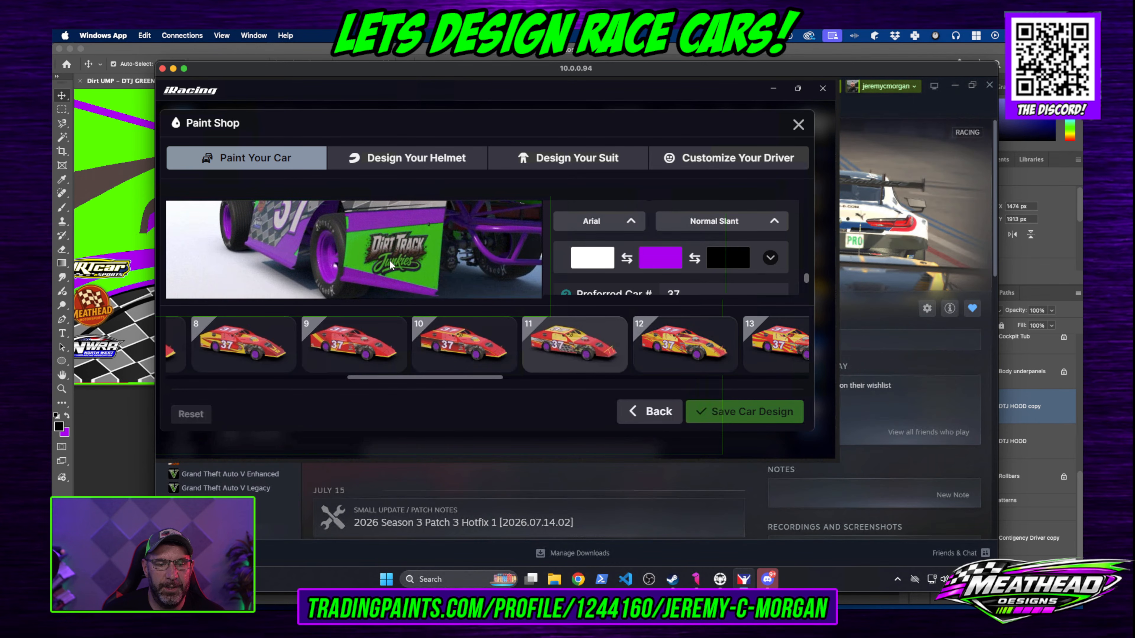
left_click_drag(709, 69, 1134, 69)
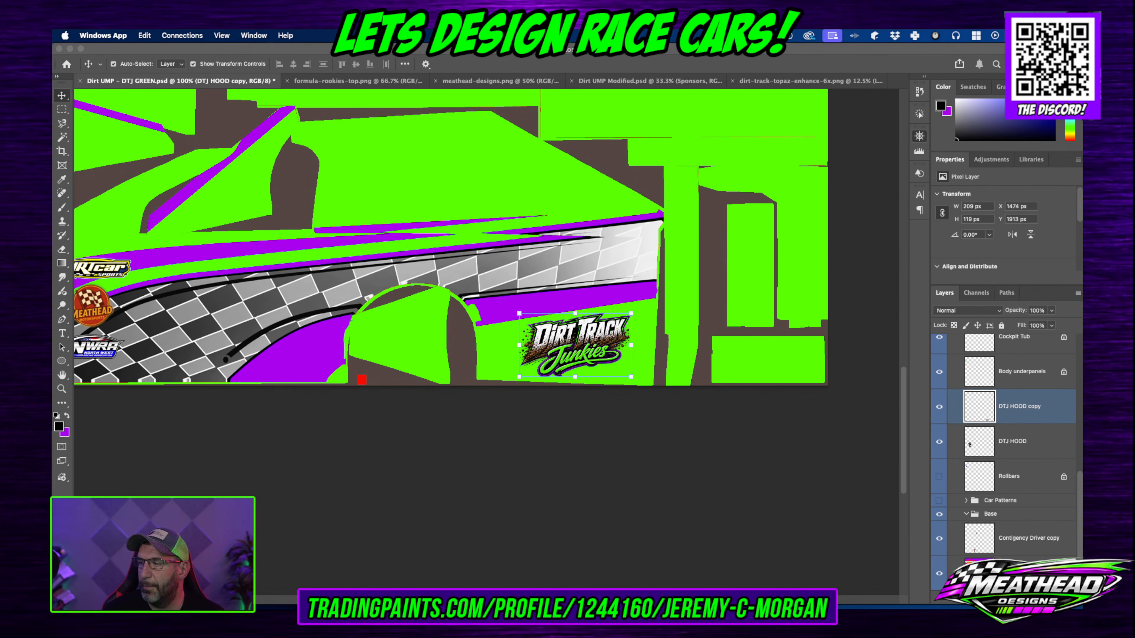
Step: Nudge the lower side logo up to Y 1911 px and place a duplicate on the upper side panel behind the wheel arch at about X 1579, Y 555 px
left_click(589, 352)
left_click_drag(589, 352, 588, 352)
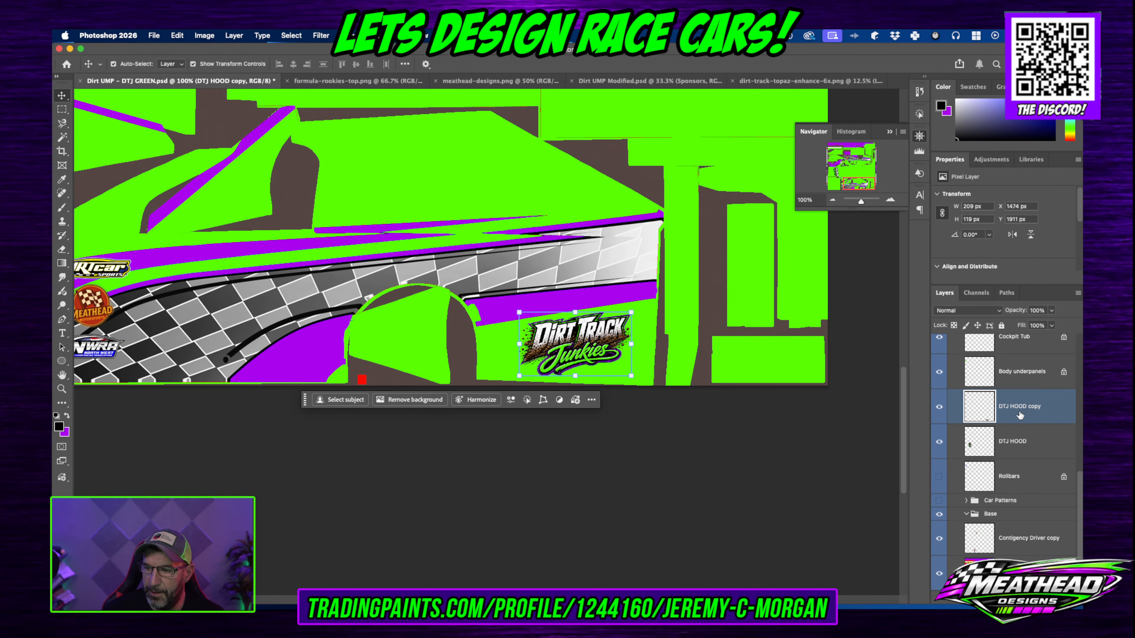
key("super+j")
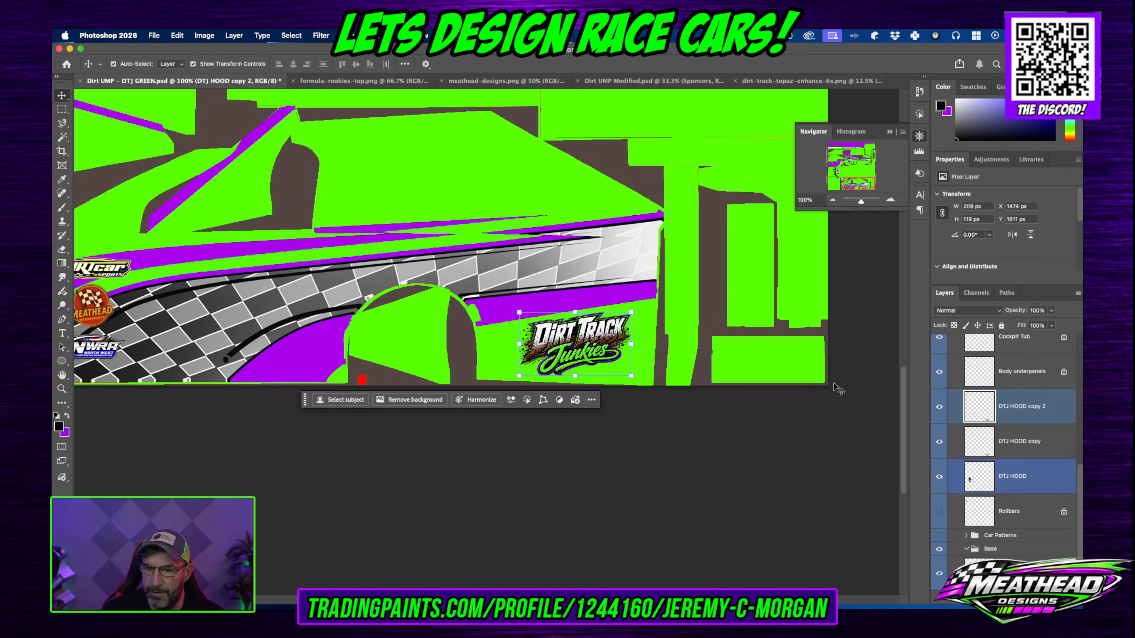
left_click_drag(602, 352, 602, 186)
scroll(715, 192, "down", 5)
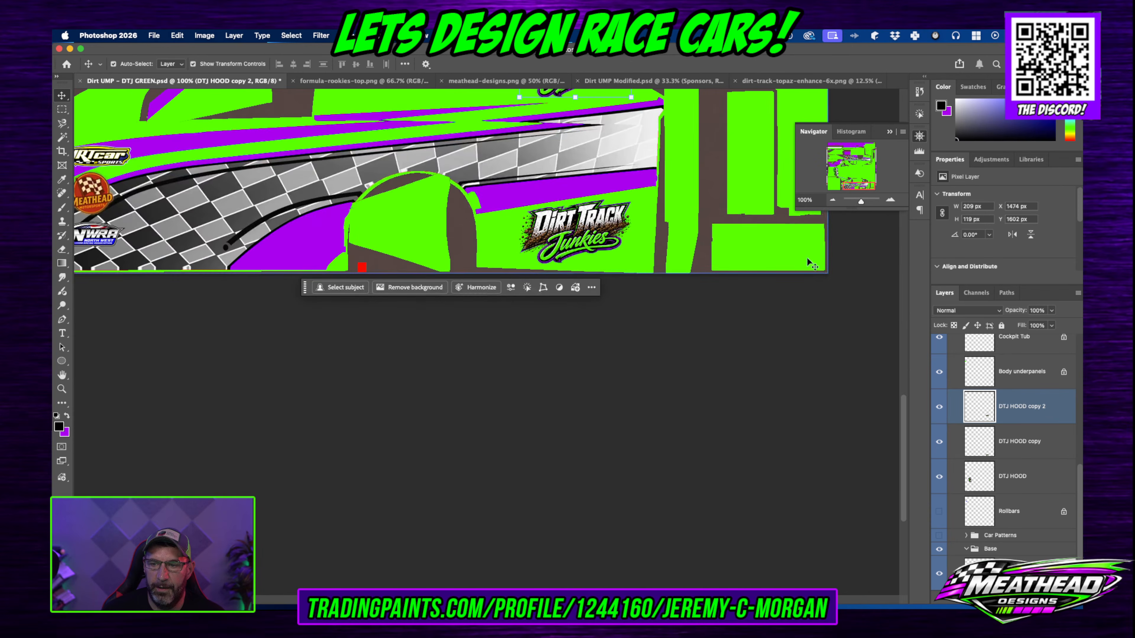
left_click(833, 200)
left_click(832, 200)
left_click(832, 200)
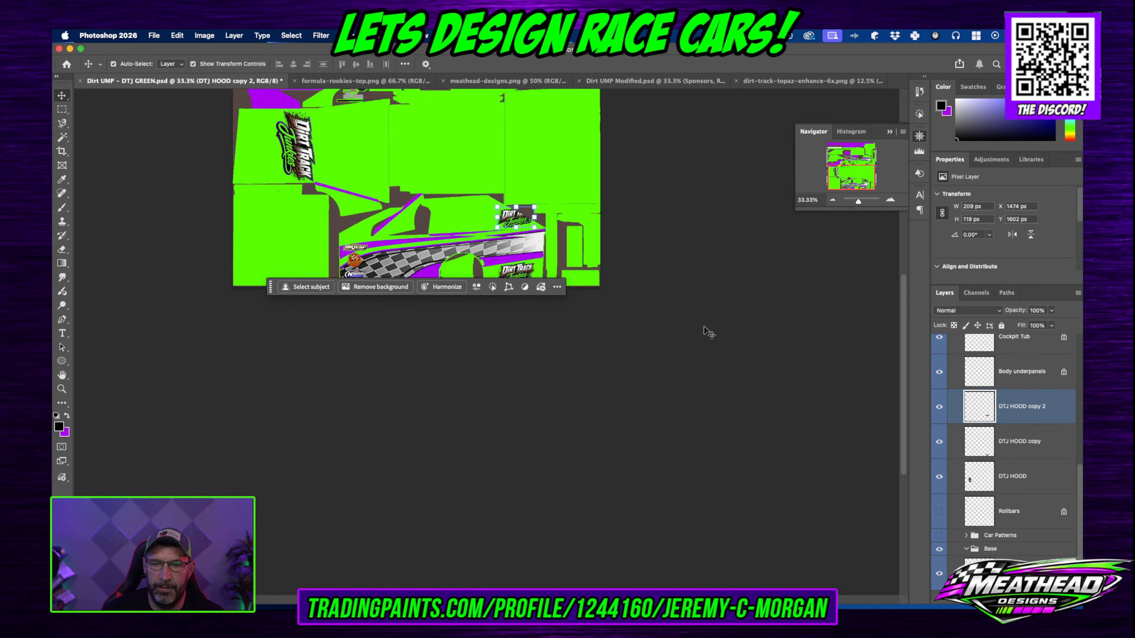
scroll(713, 321, "up", 10)
left_click_drag(512, 430, 514, 242)
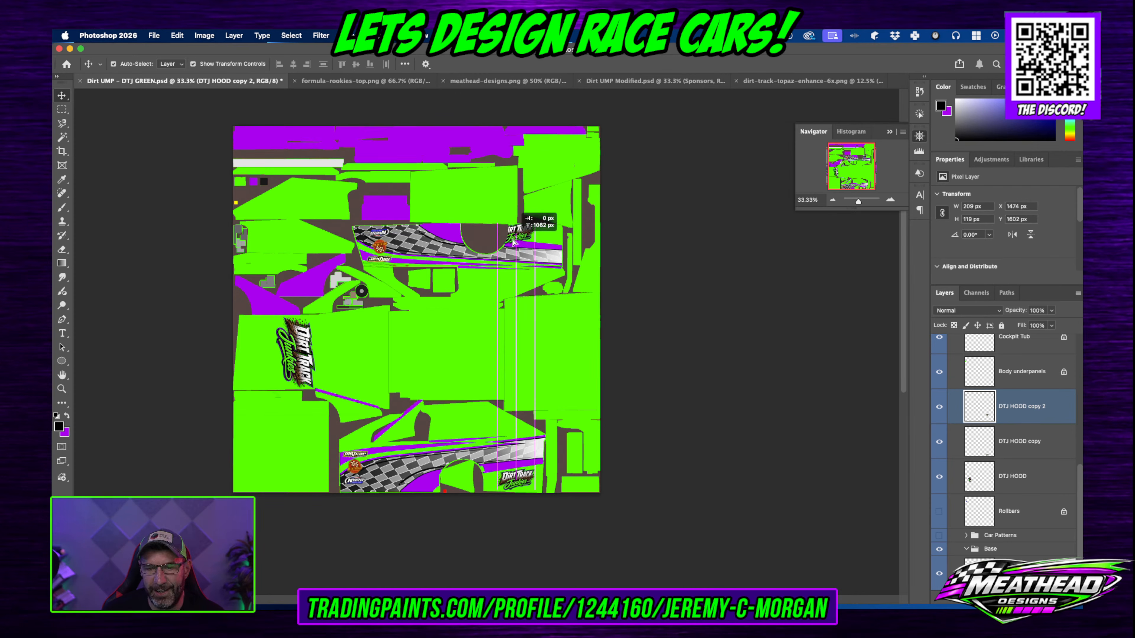
left_click_drag(514, 243, 534, 243)
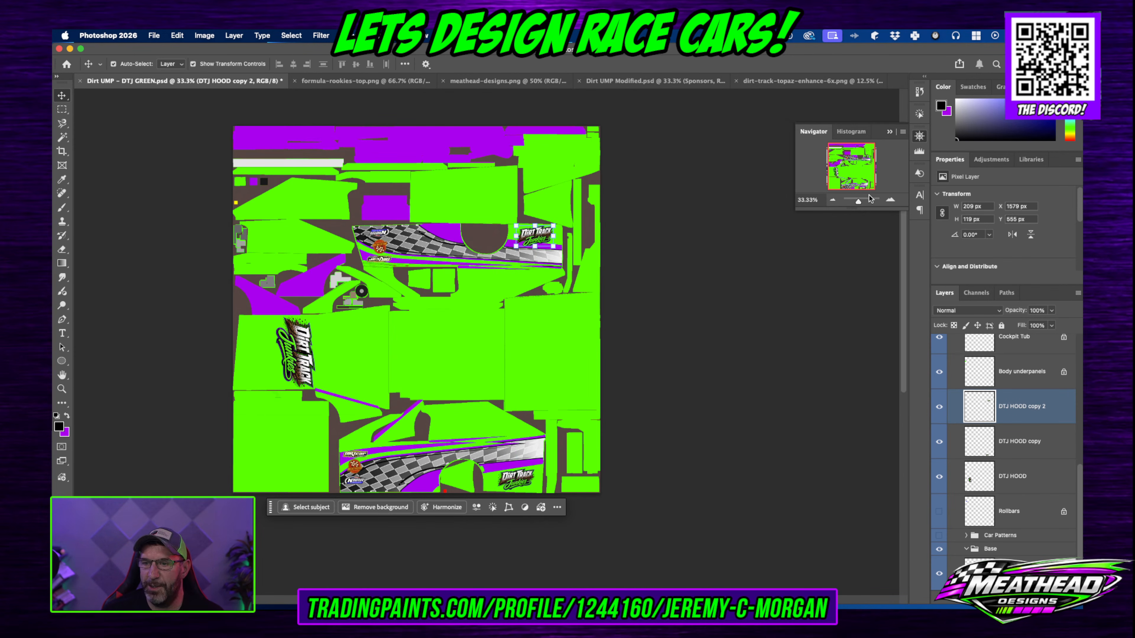
left_click(889, 199)
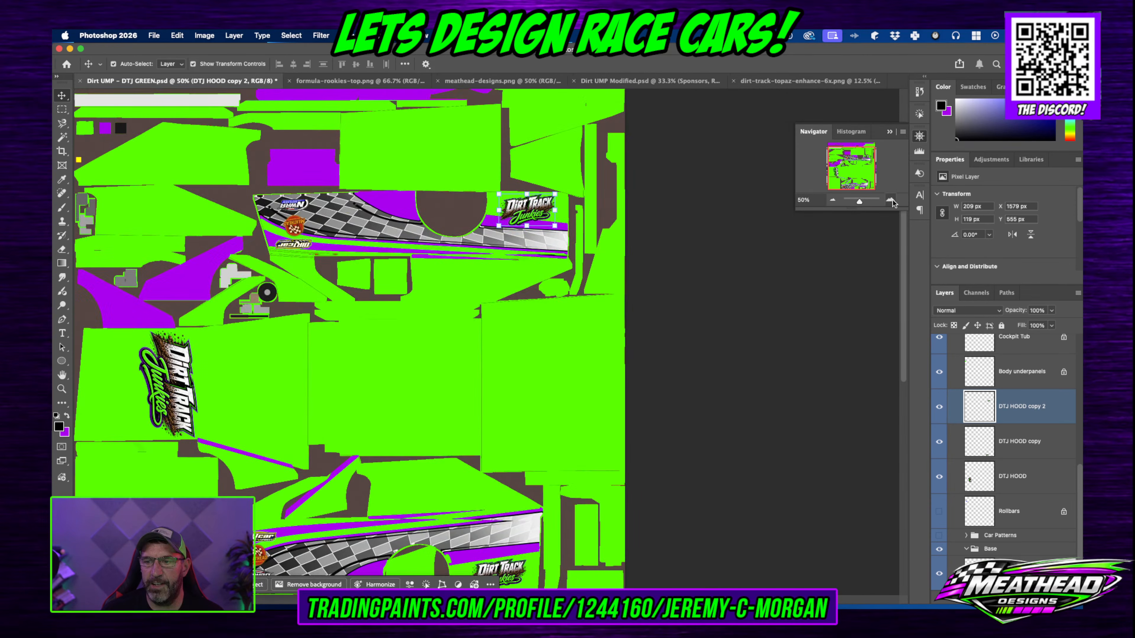
left_click(890, 200)
left_click(890, 200)
left_click(891, 200)
scroll(891, 284, "up", 10)
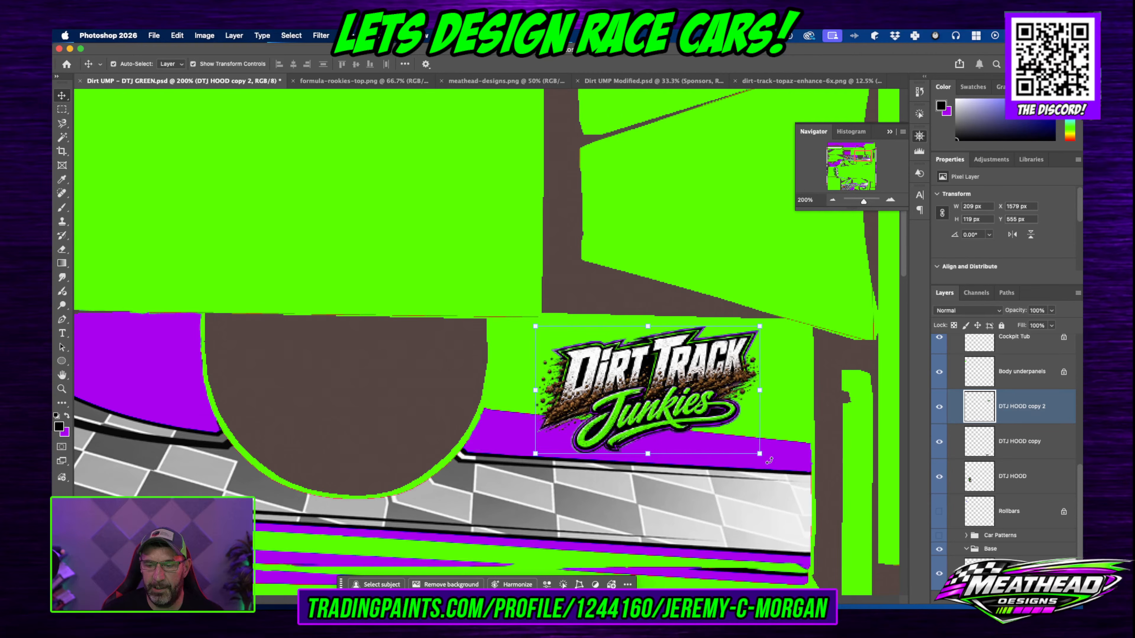
left_click_drag(760, 452, 742, 430)
key("super+z")
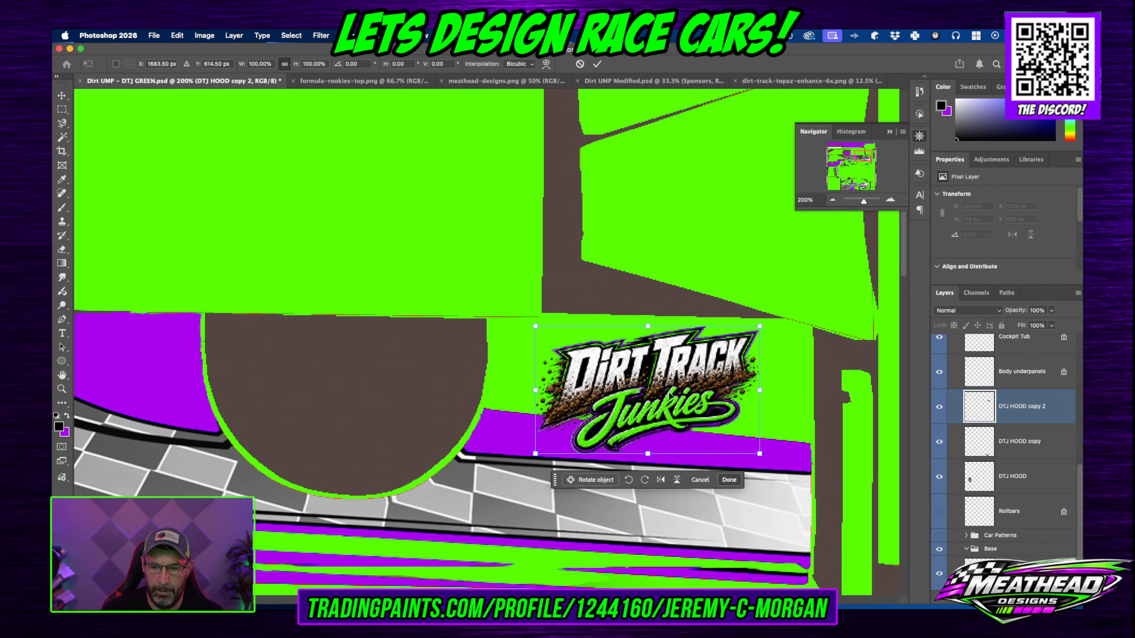
key("Escape")
Step: Rotate the Dirt Track Junkies logo on the upper side panel to -180°
left_click_drag(766, 458, 718, 346)
left_click(348, 66)
type("-80")
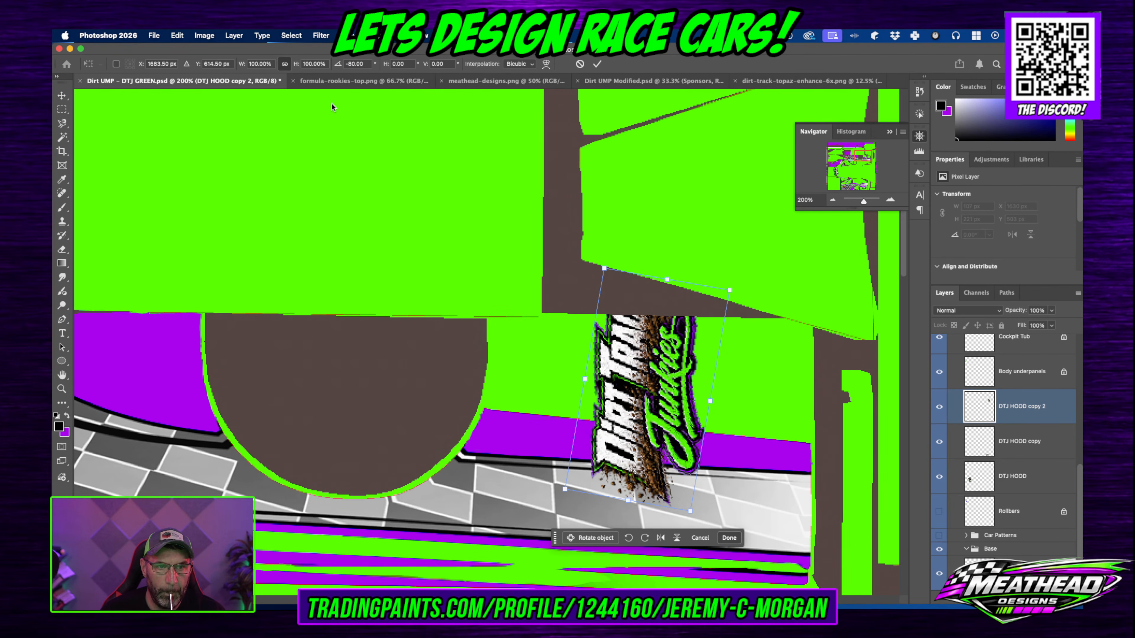
left_click(357, 63)
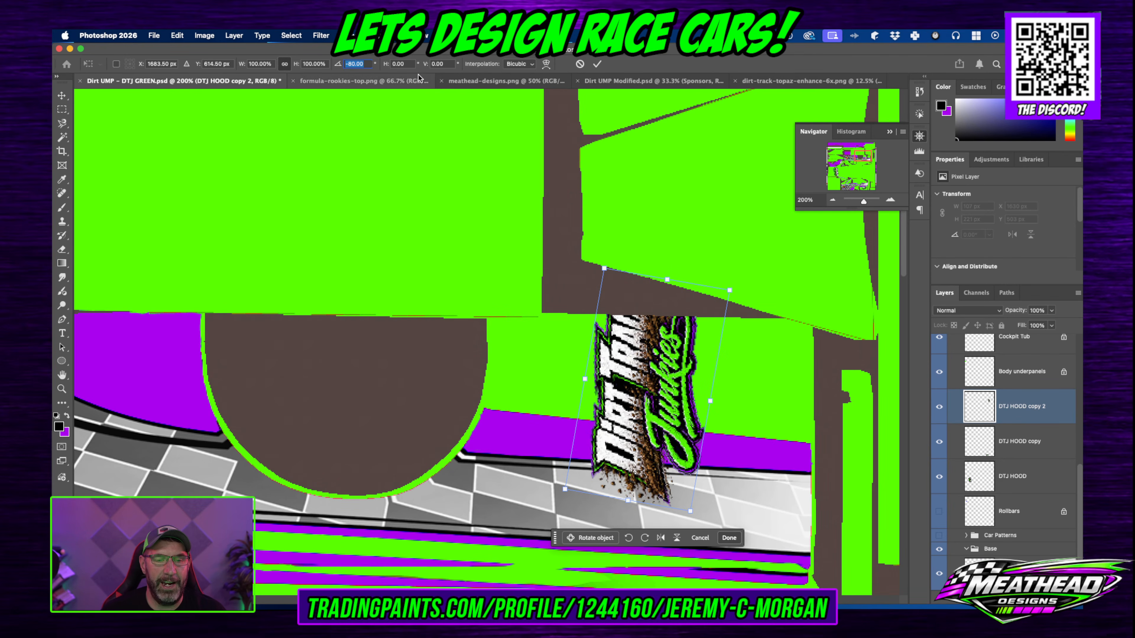
key("Left")
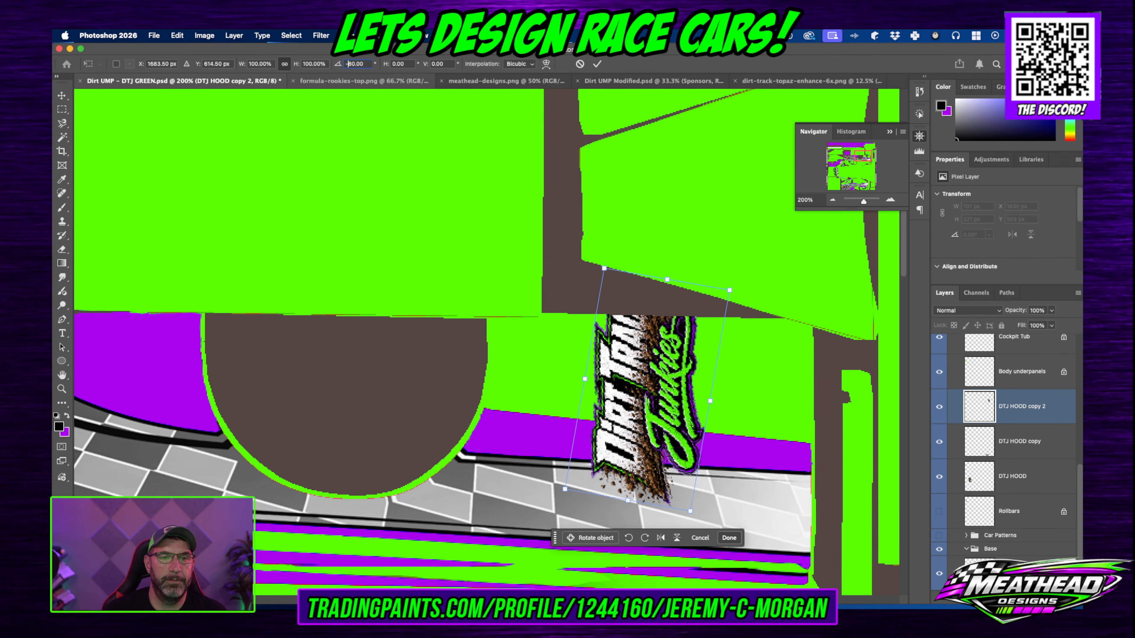
key("Return")
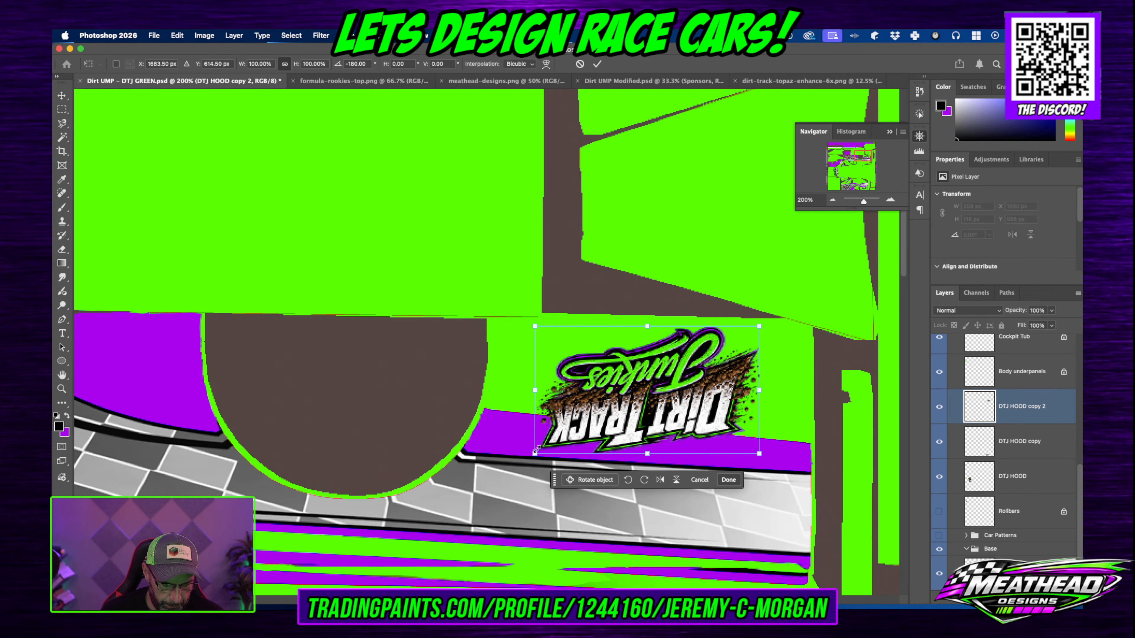
Step: Scale the upside-down logo to about 65%, place it within the green area above the purple stripe at about X 1640, Y 565 px, and save
left_click_drag(535, 451, 575, 432)
left_click_drag(659, 409, 685, 397)
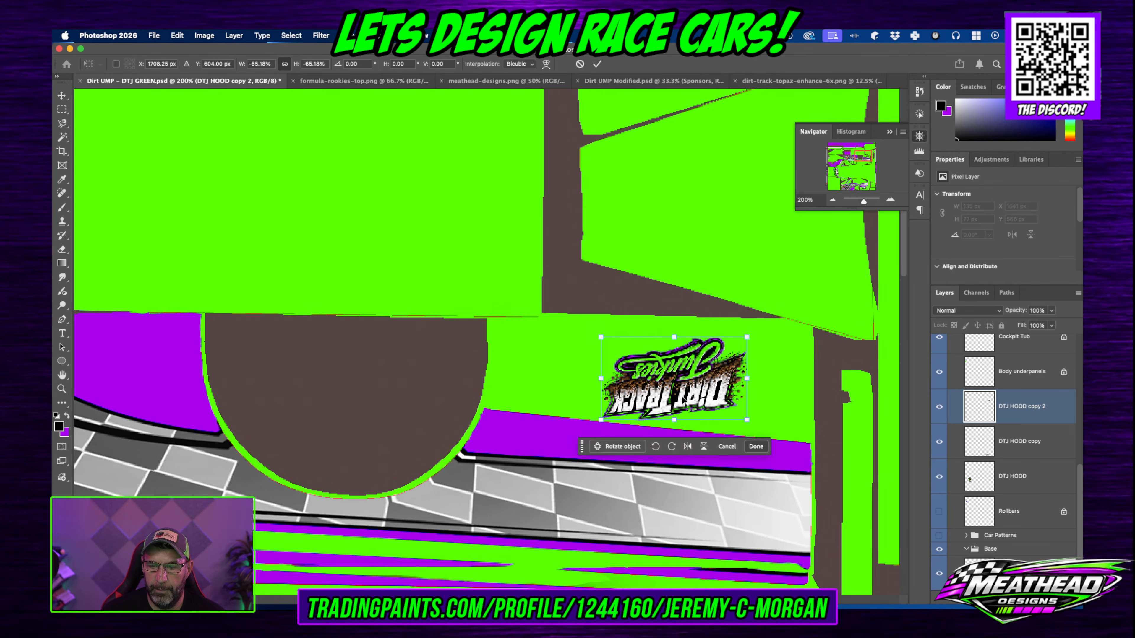
key("Return")
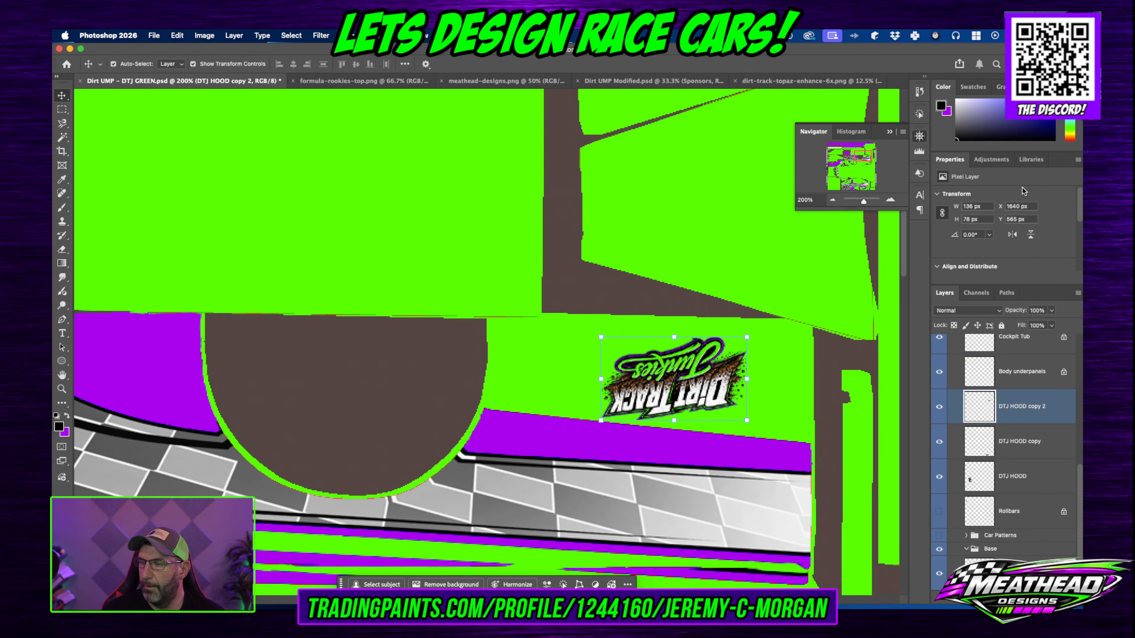
left_click(781, 390)
key("super+s")
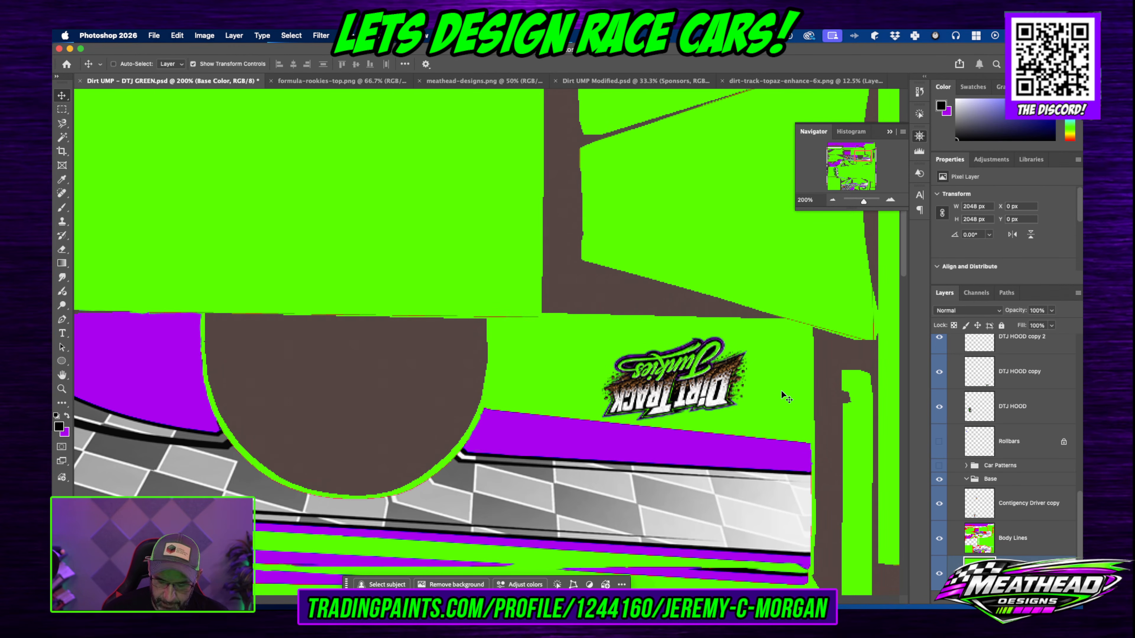
Step: Switch to the iRacing Paint Shop, examine the logo on the car's opposite rear side panel, and return to Photoshop
mouse_move(1082, 59)
left_mouse_down()
mouse_move(618, 59)
mouse_move(611, 69)
left_mouse_up()
mouse_move(589, 275)
left_mouse_down()
mouse_move(464, 234)
mouse_move(497, 221)
mouse_move(510, 198)
mouse_move(500, 219)
mouse_move(471, 205)
mouse_move(454, 237)
mouse_move(401, 265)
mouse_move(347, 252)
mouse_move(321, 210)
mouse_move(353, 234)
left_mouse_up()
scroll(401, 265, "up", 3)
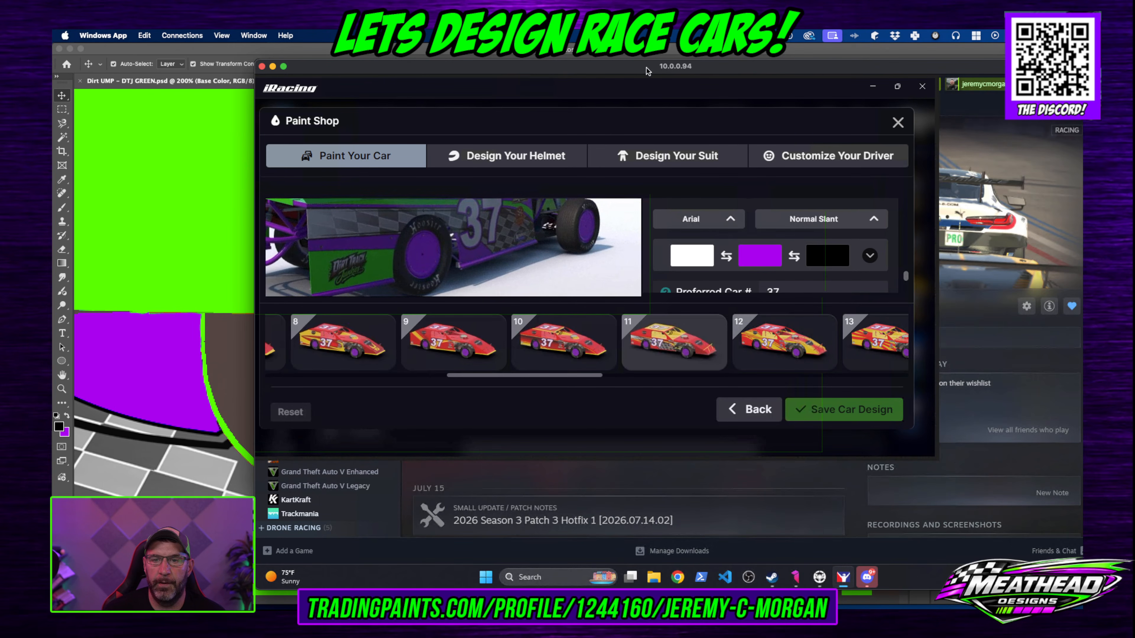
left_click_drag(636, 67, 1082, 69)
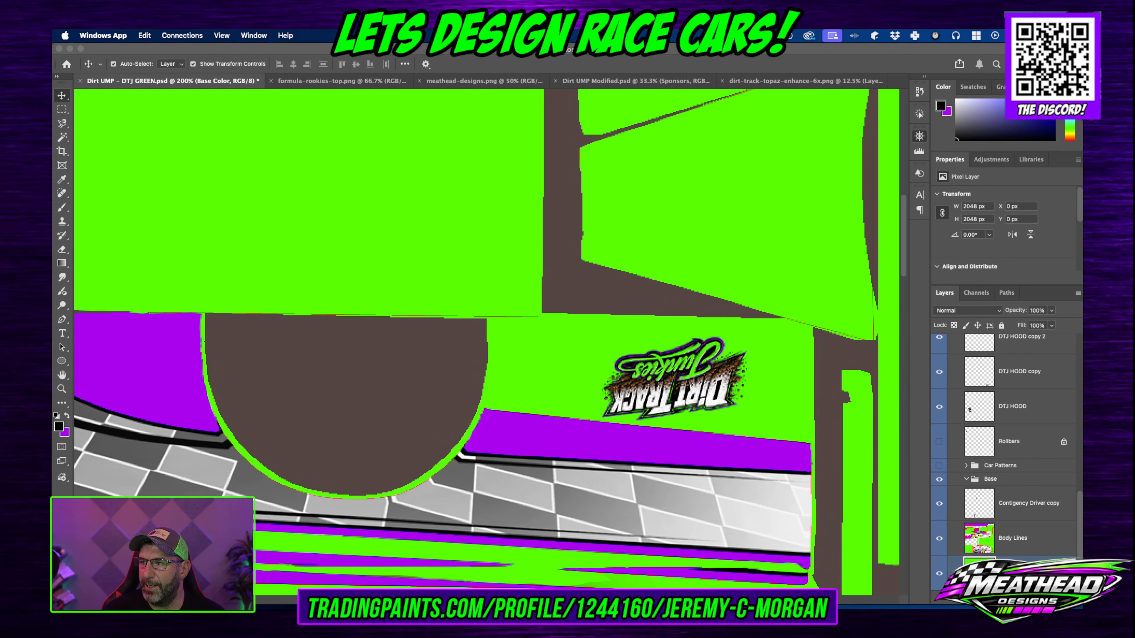
key("super+Tab")
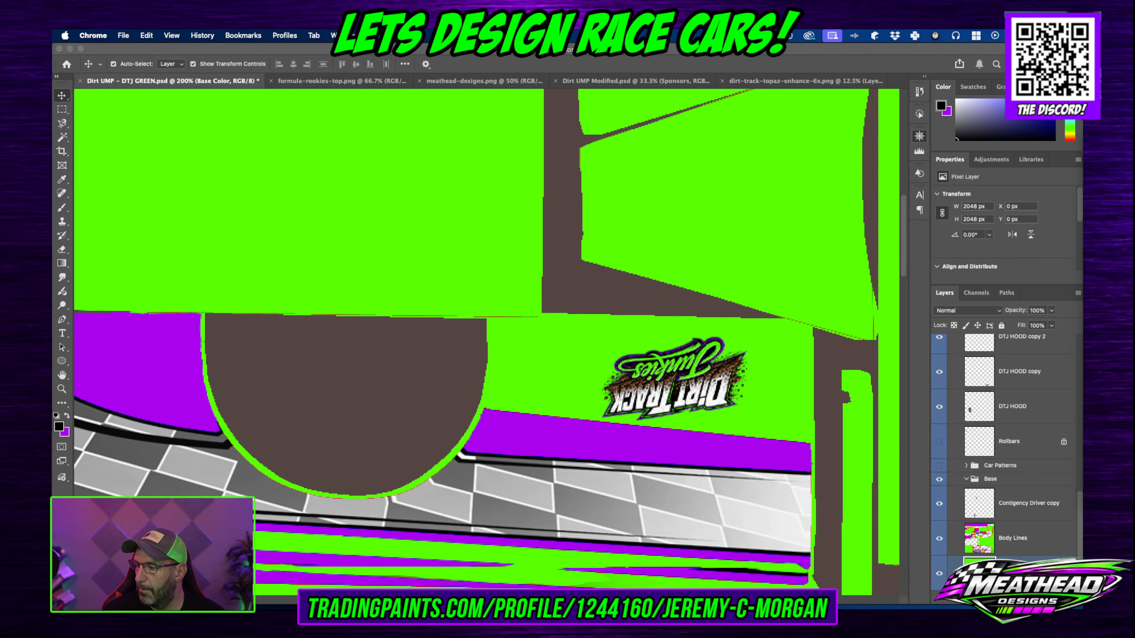
key("super+Tab")
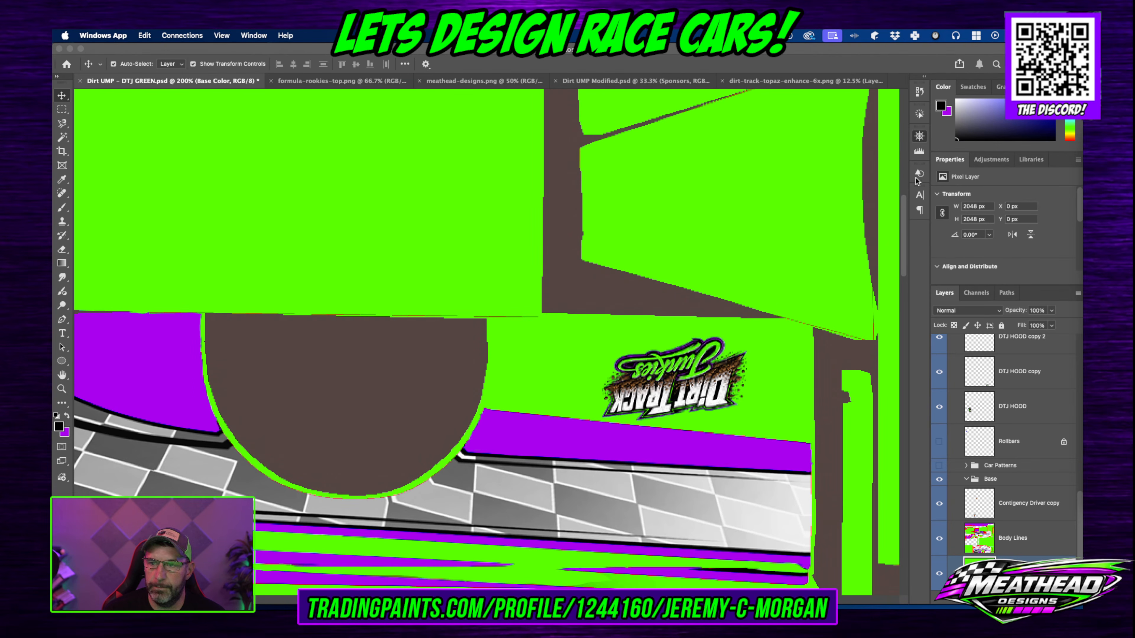
left_click(919, 136)
left_click(833, 199)
left_click(833, 199)
left_click(834, 199)
scroll(704, 393, "down", 10)
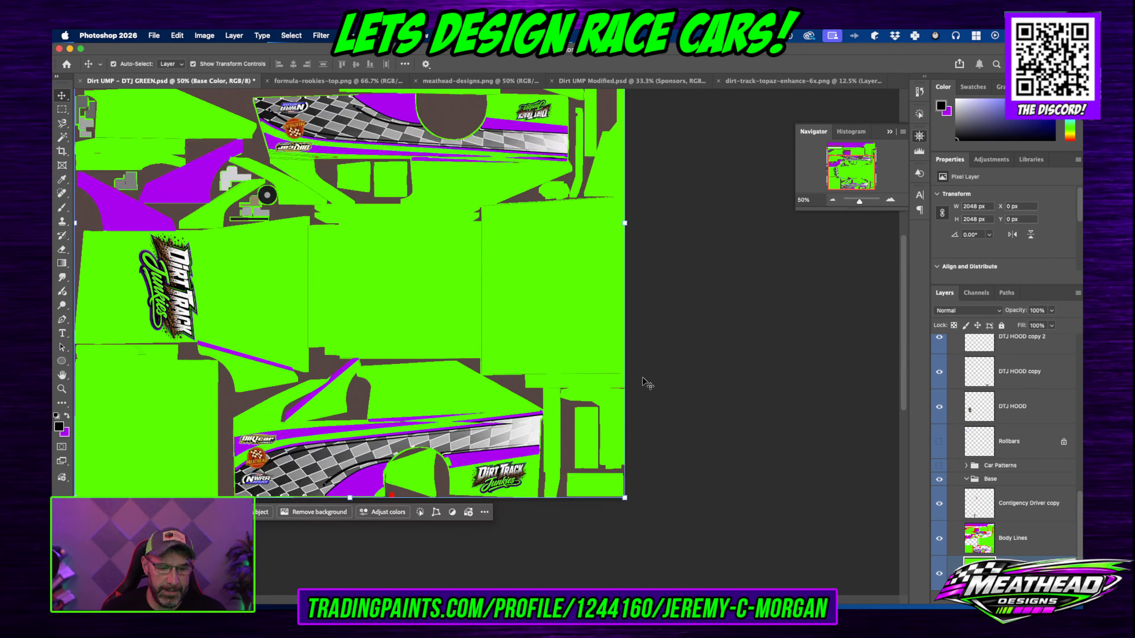
Step: Save the livery and open meathead-helmet-green.png from the purple folder
key("super+s")
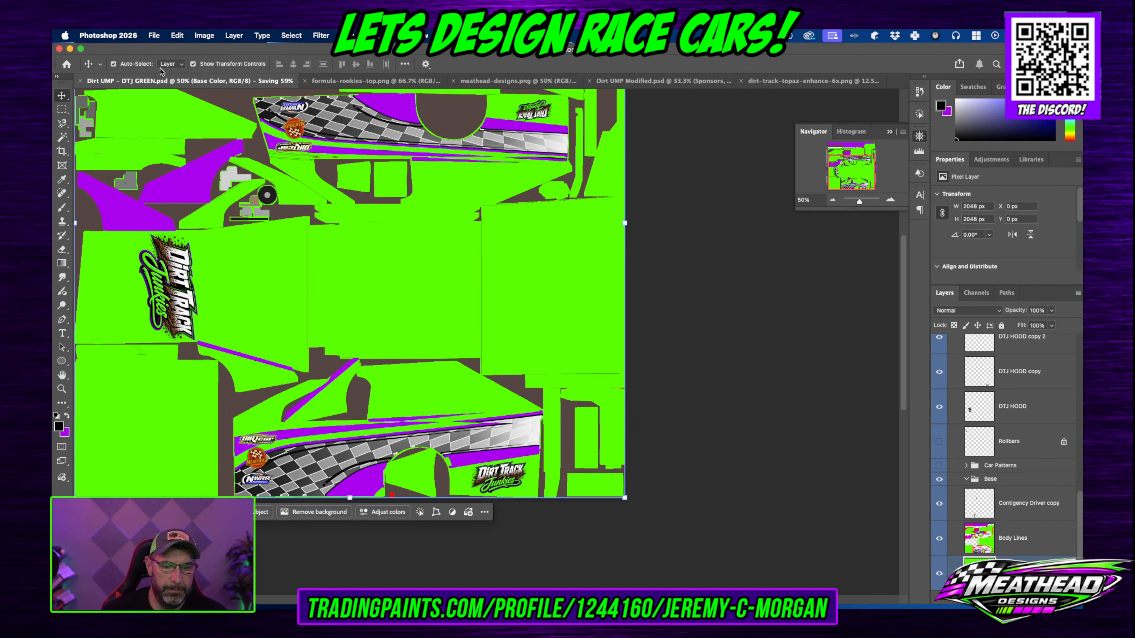
left_click(175, 36)
mouse_move(153, 35)
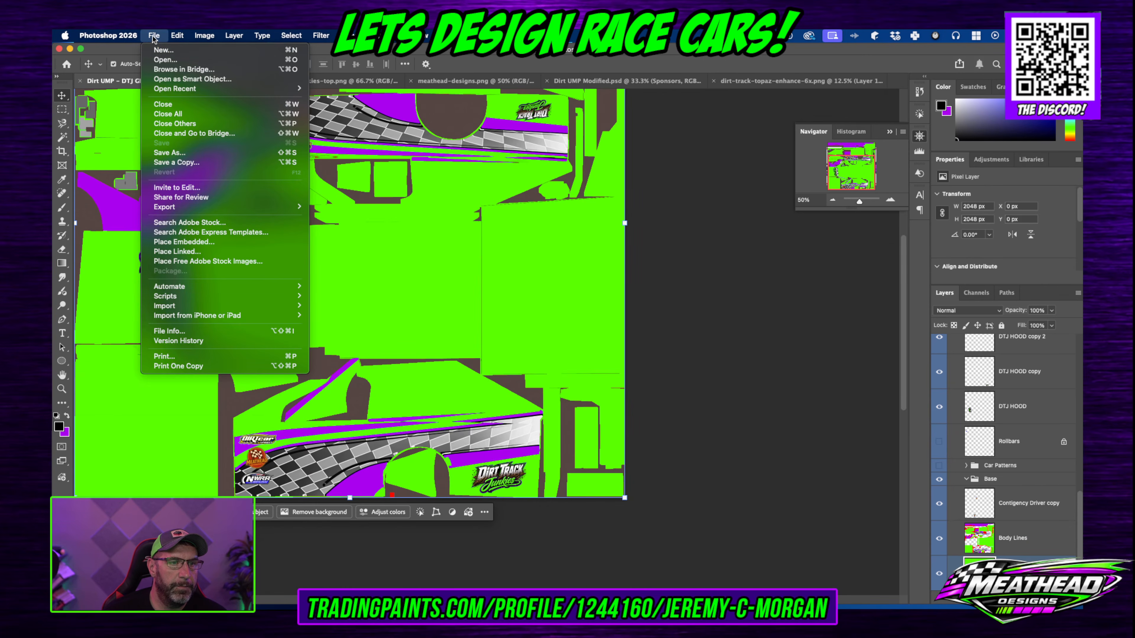
left_click(164, 59)
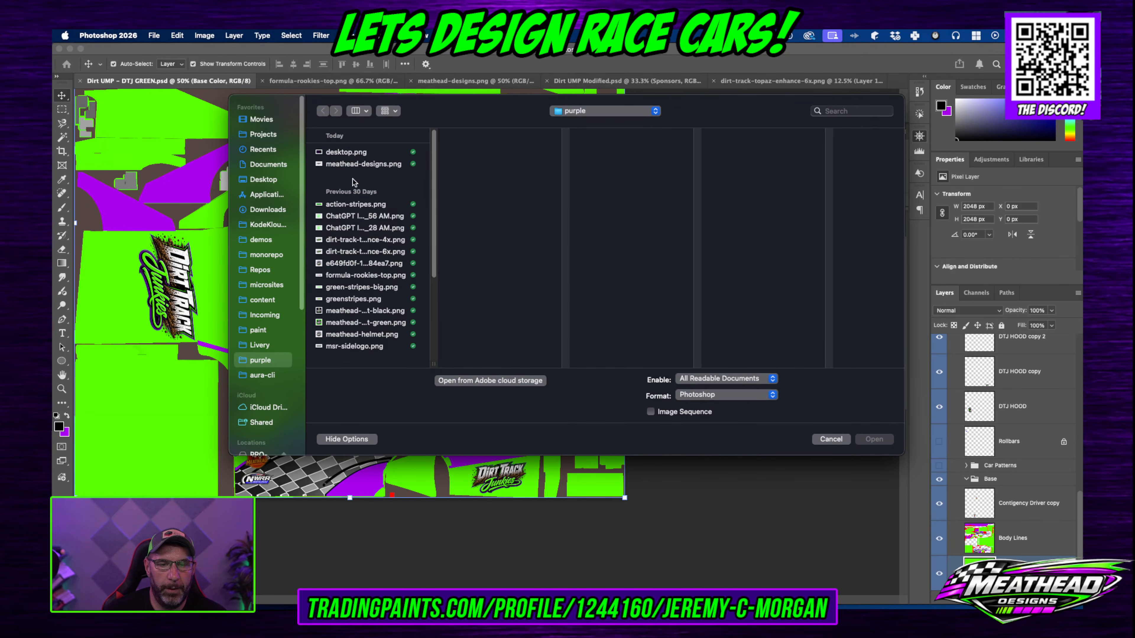
left_click(358, 151)
key("Down")
key("Down")
key("Down")
key("Down")
key("Down")
key("Down")
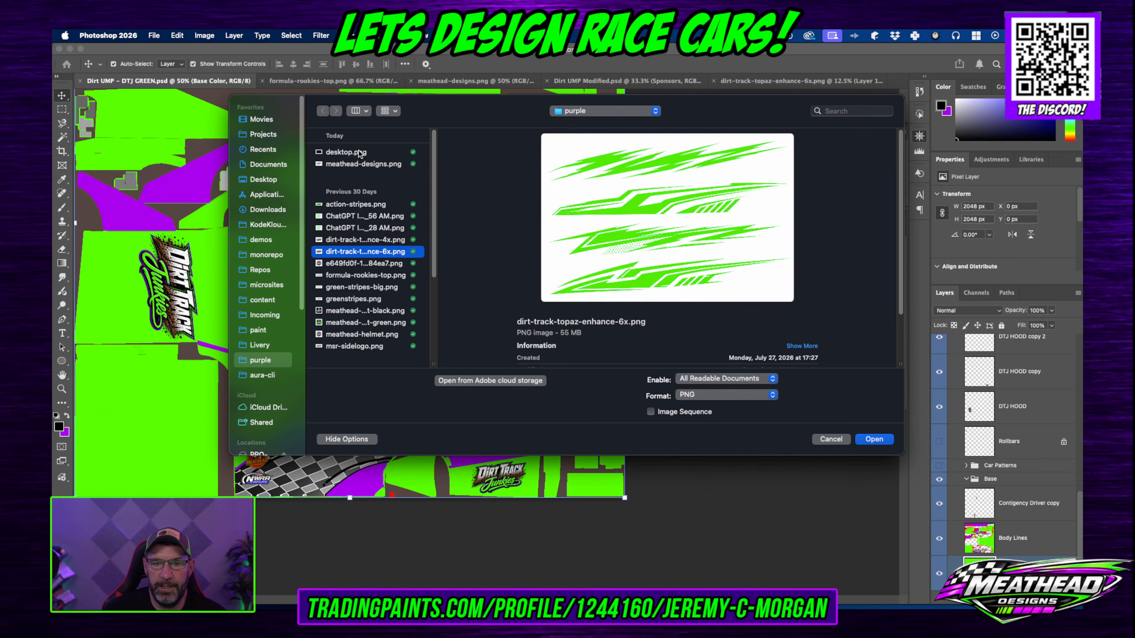
key("Down")
key("Down")
key("Up")
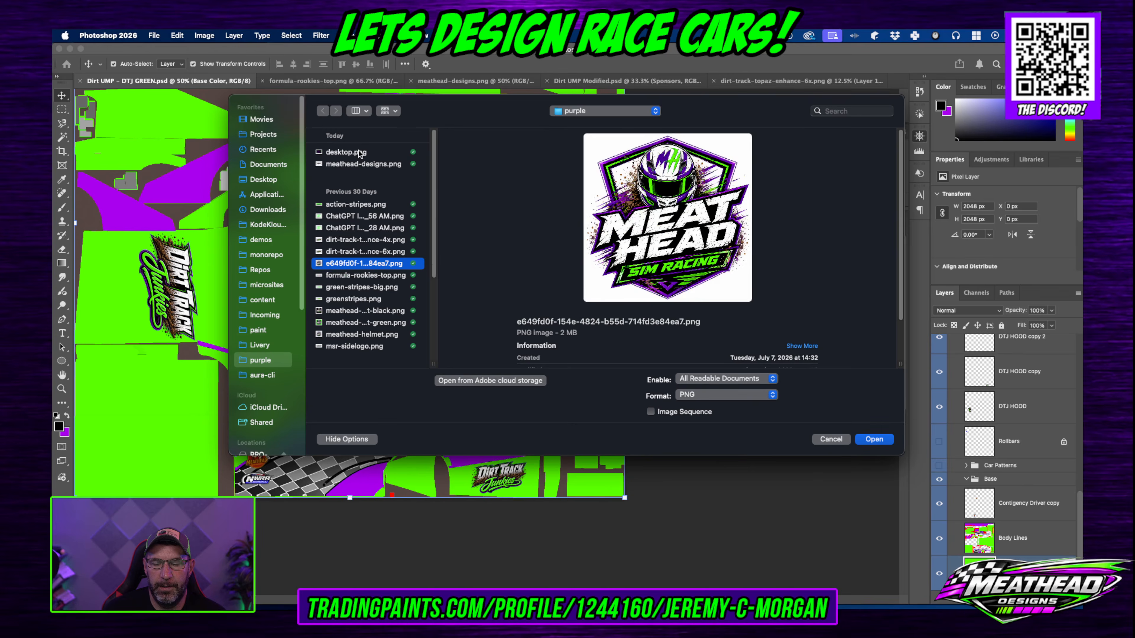
key("Down")
key("Down")
key("Down")
key("Down")
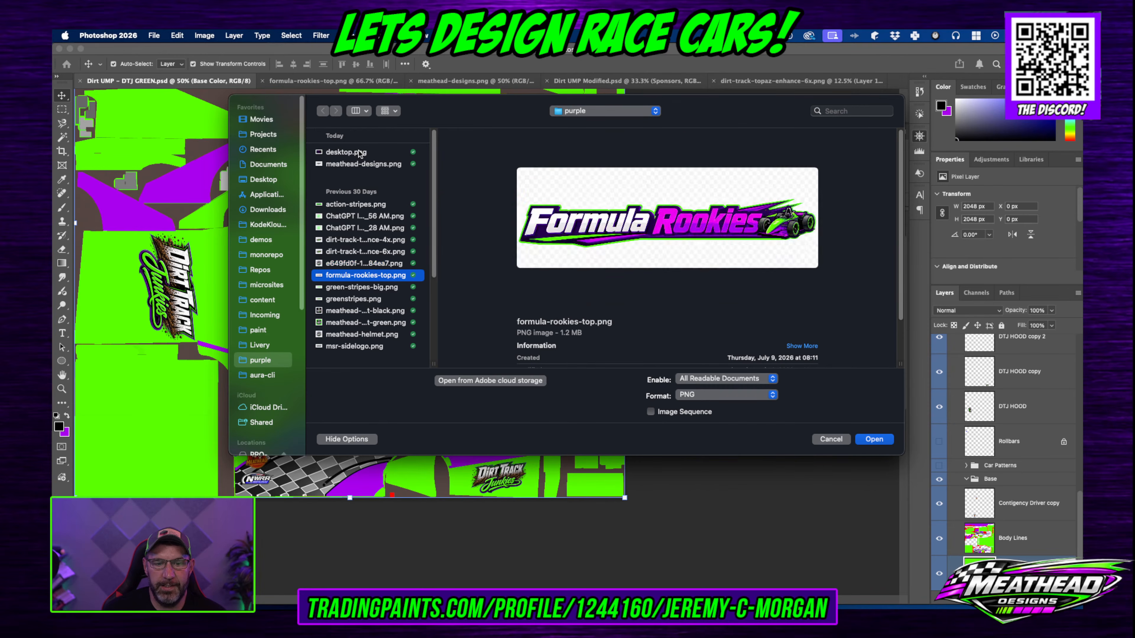
key("Down")
key("Down")
key("Down")
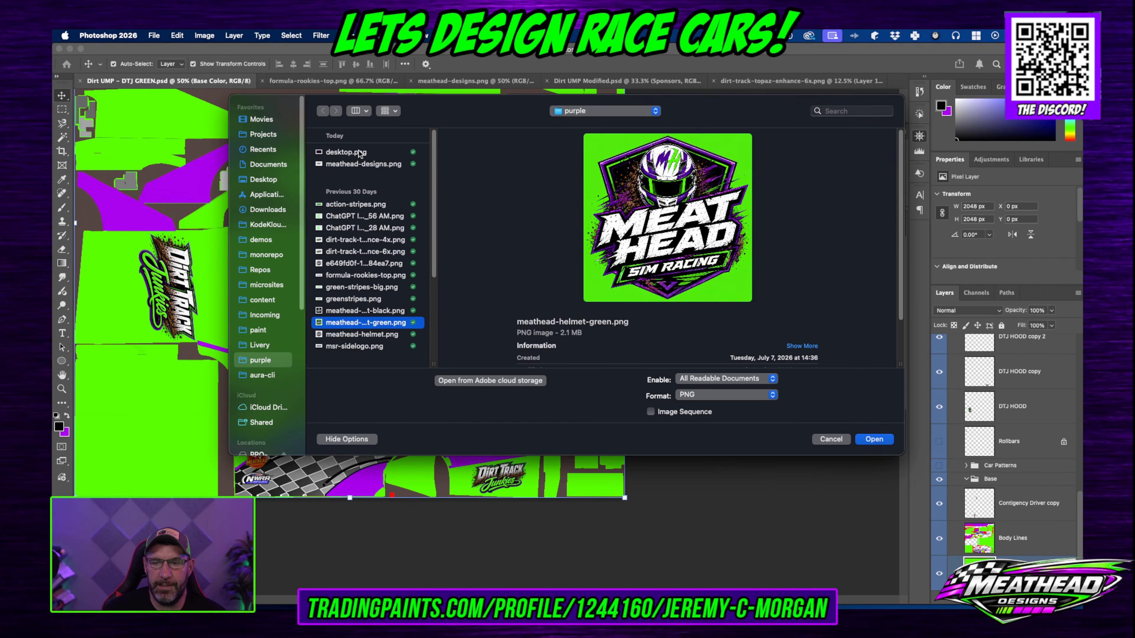
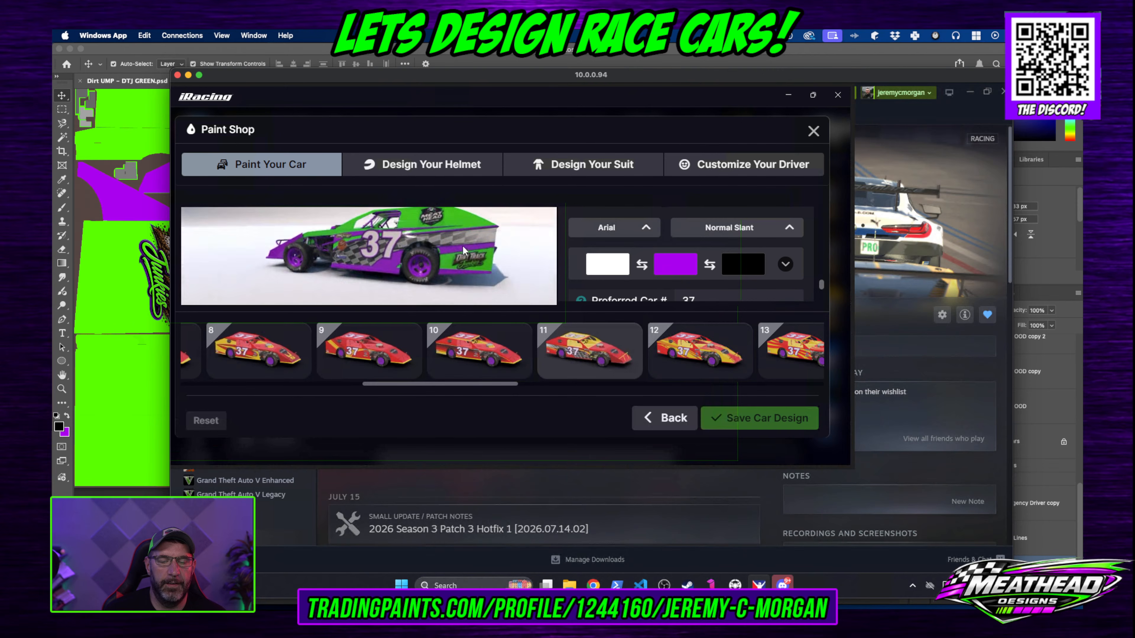
Step: Switch back to Photoshop, browse the images in the purple folder, and open msr-sidelogo.png
left_click(152, 208)
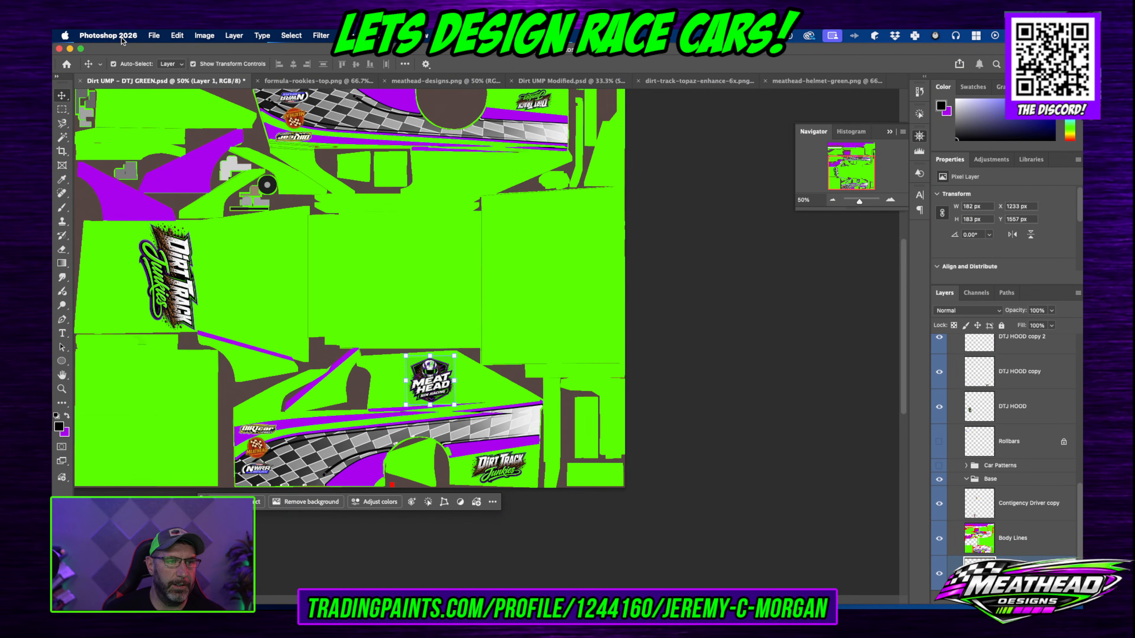
left_click(158, 37)
left_click(173, 61)
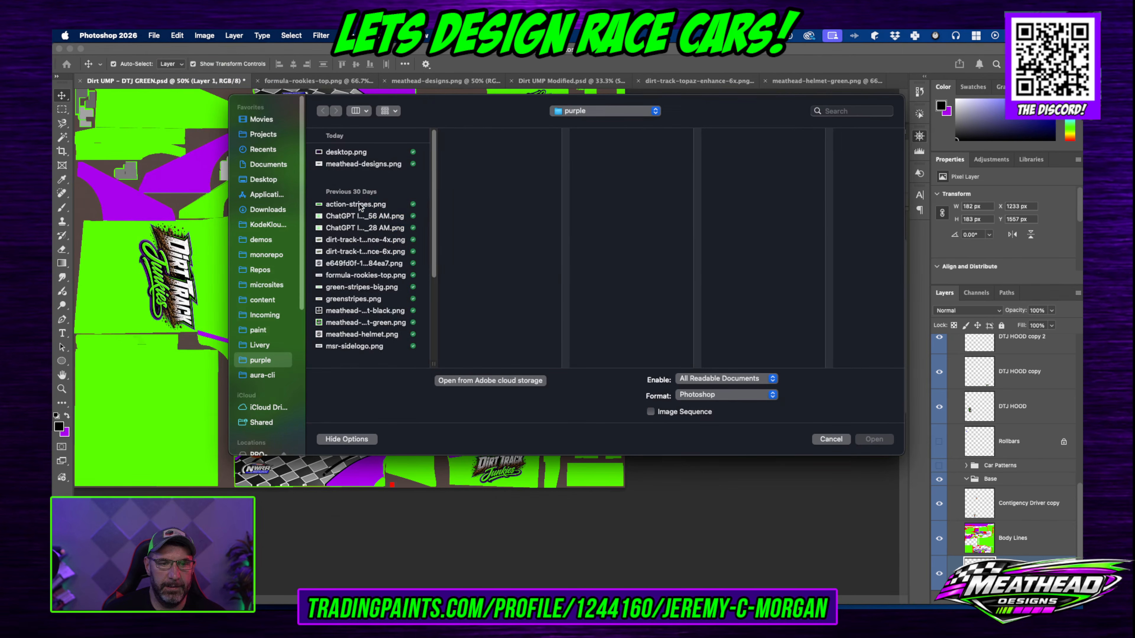
left_click(359, 205)
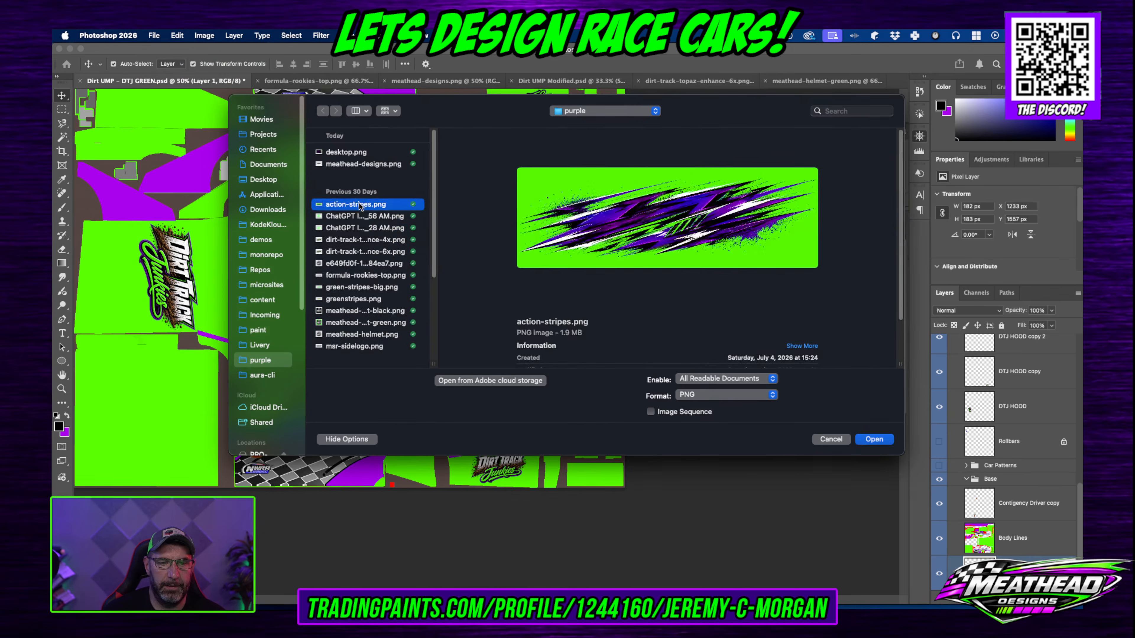
key("Down")
key("Down")
key("Down")
key("Down")
key("Down")
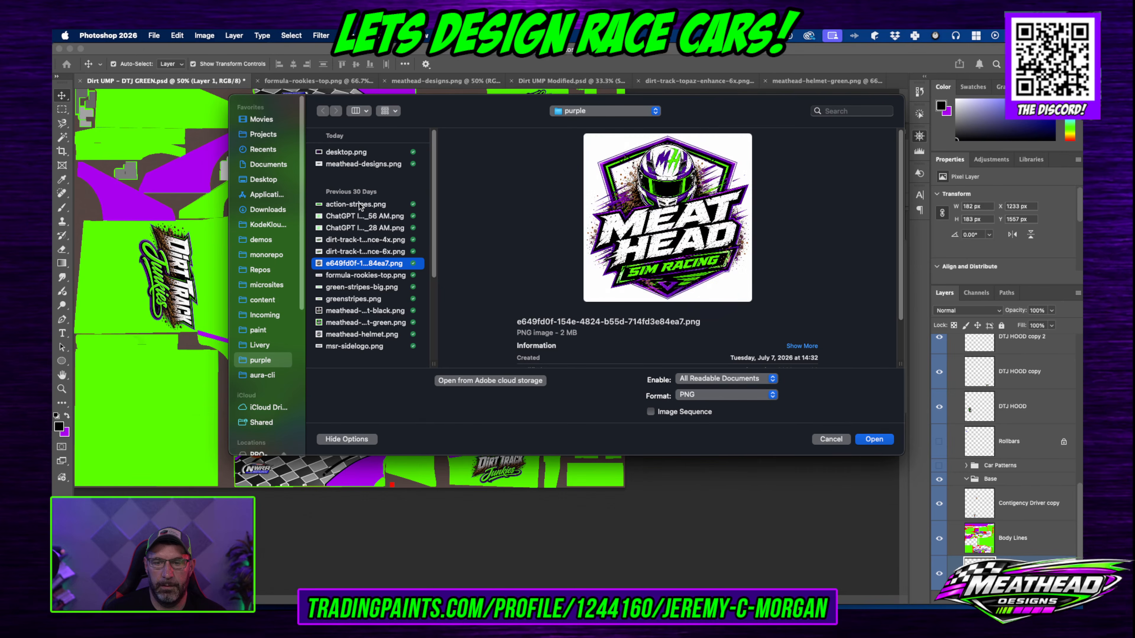
key("Down")
key("Down")
key("Down")
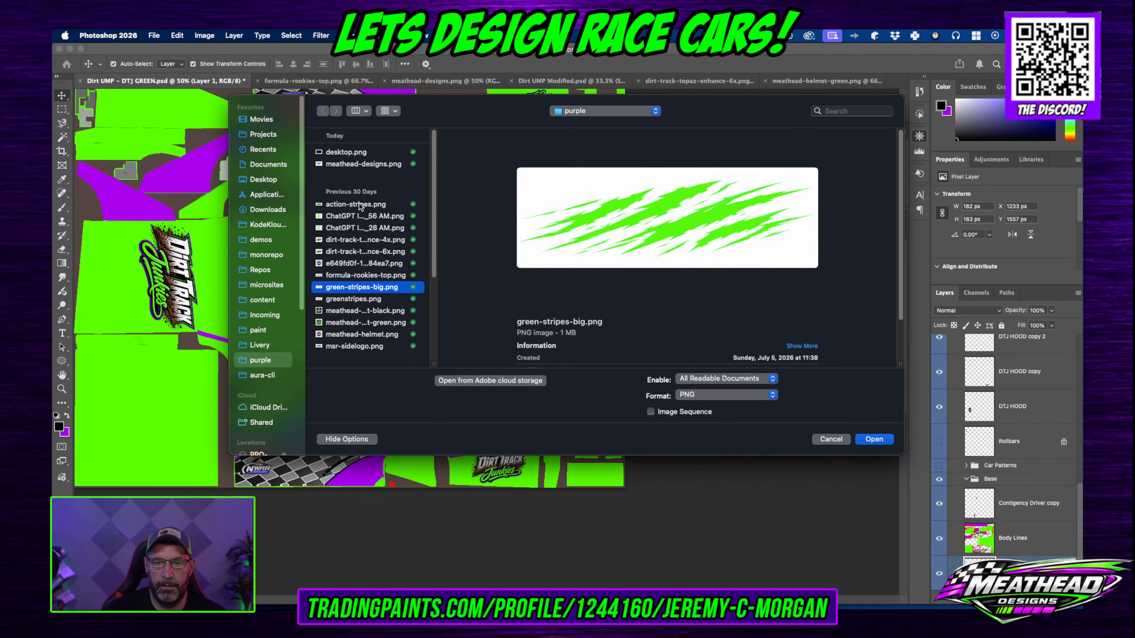
key("Down")
key("Down")
key("Down")
key("Down")
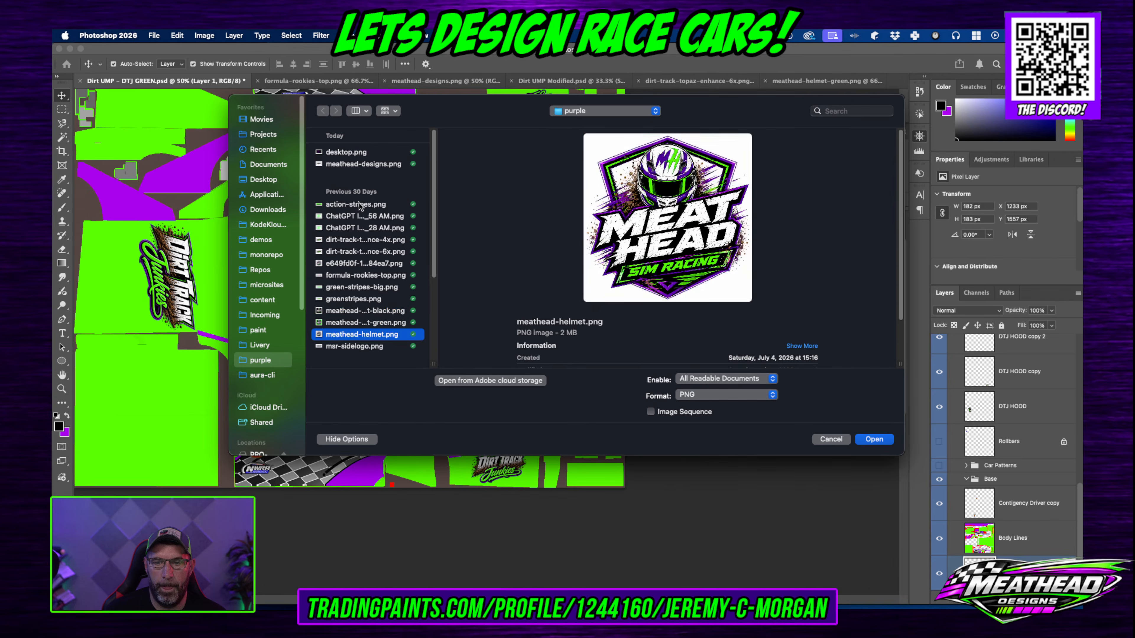
key("Return")
Step: Select the Meathead Sim Racing logo without its white background, copy it, and return to Dirt UMP - DTJ GREEN.psd
left_click(371, 508)
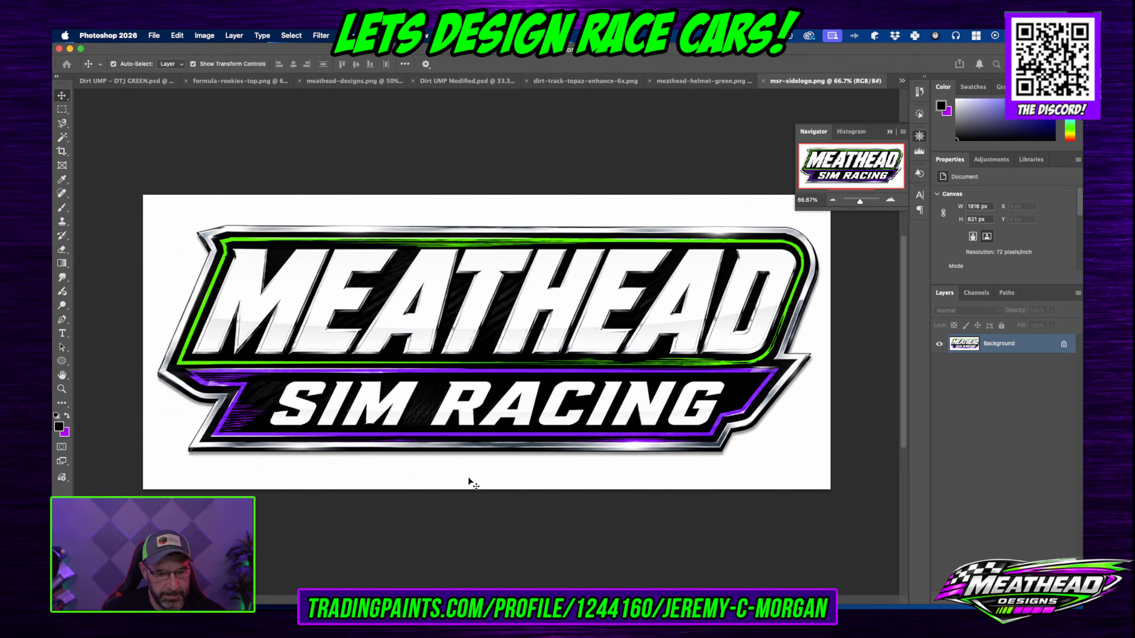
key("super+c")
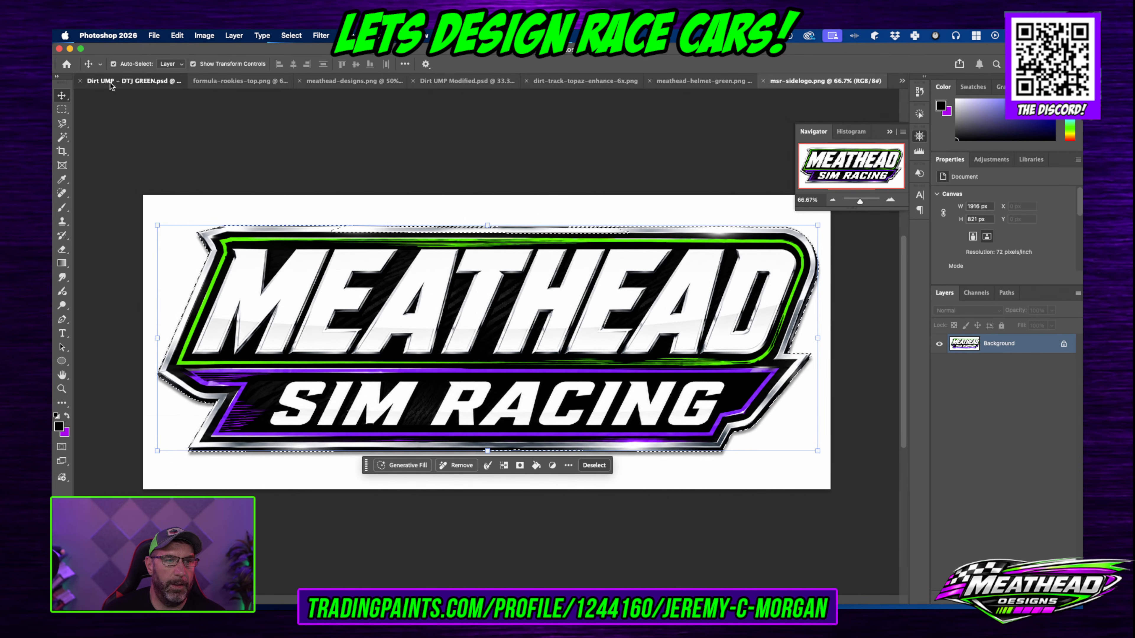
left_click(127, 82)
Step: Raise the helmet logo layer above Body Lines and paste the Meathead Sim Racing logo into the livery on its own layer
key("super+v")
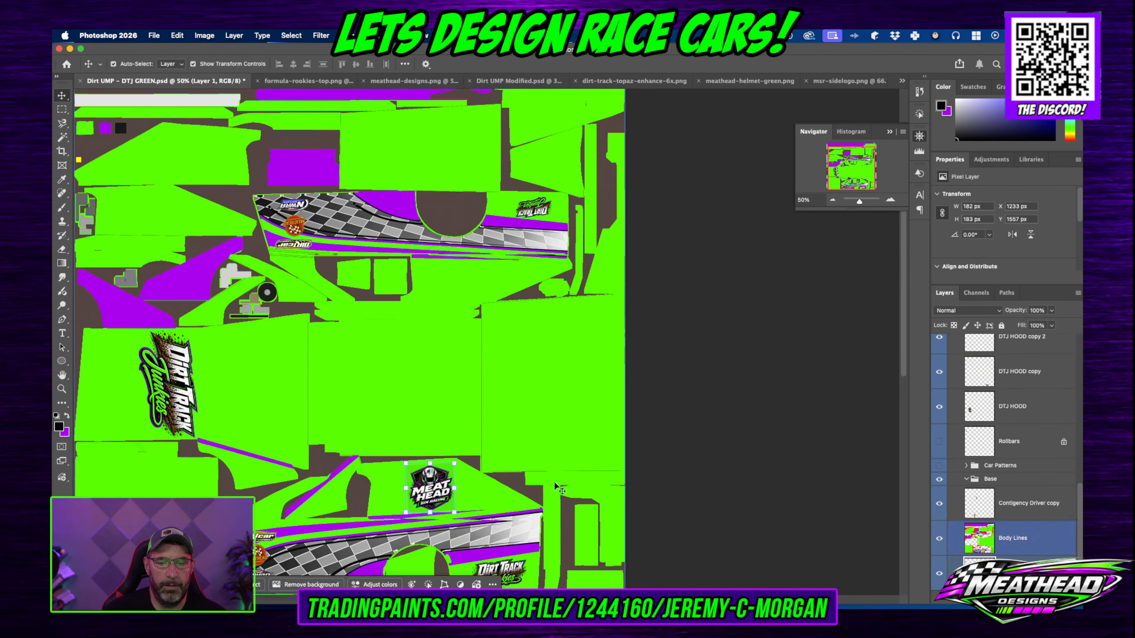
scroll(887, 453, "down", 3)
key("super+bracketright")
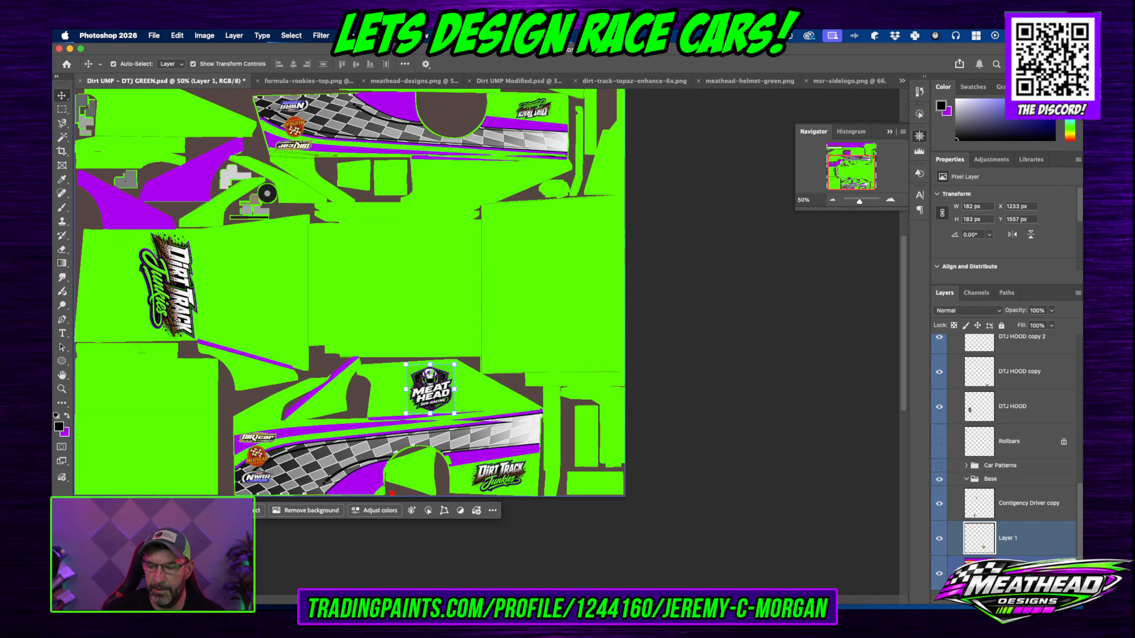
key("super+v")
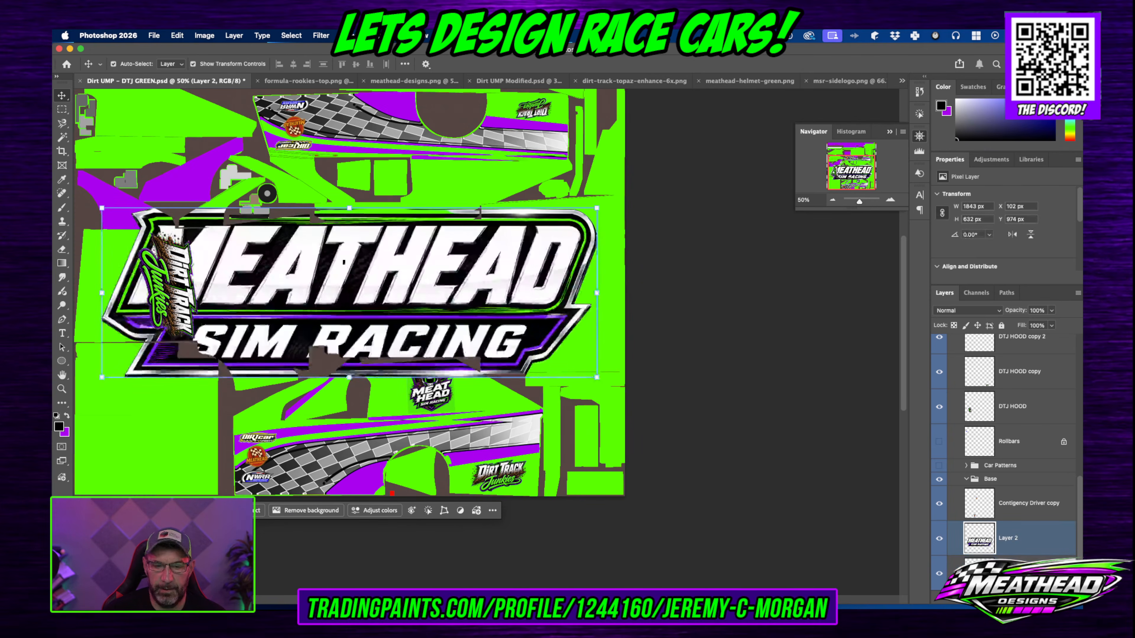
Step: Scale the pasted Meathead Sim Racing logo to about 21% and place it over the helmet logo on the lower green roof-side panel
left_click_drag(102, 208, 166, 279)
key("super+z")
left_click_drag(102, 208, 286, 322)
left_click_drag(390, 295, 482, 369)
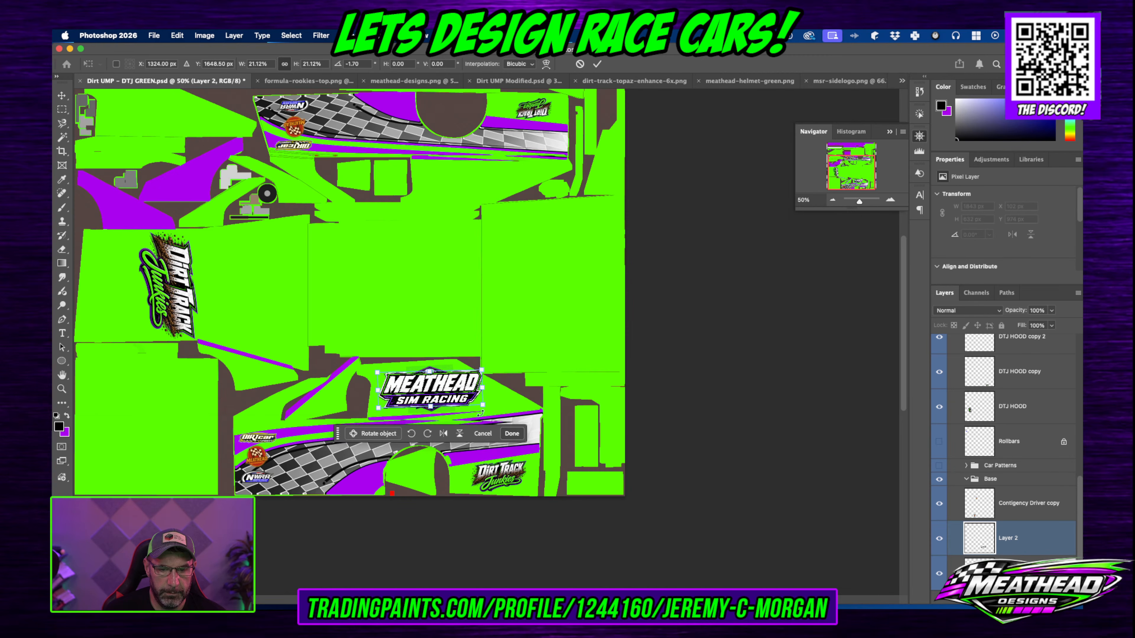
Step: Rotate the Meathead Sim Racing logo to about -4.1° and nudge it left to about X 1117, Y 1570 px
left_click_drag(487, 413, 487, 411)
key("Left")
key("Left")
key("Left")
key("Left")
key("Left")
key("Left")
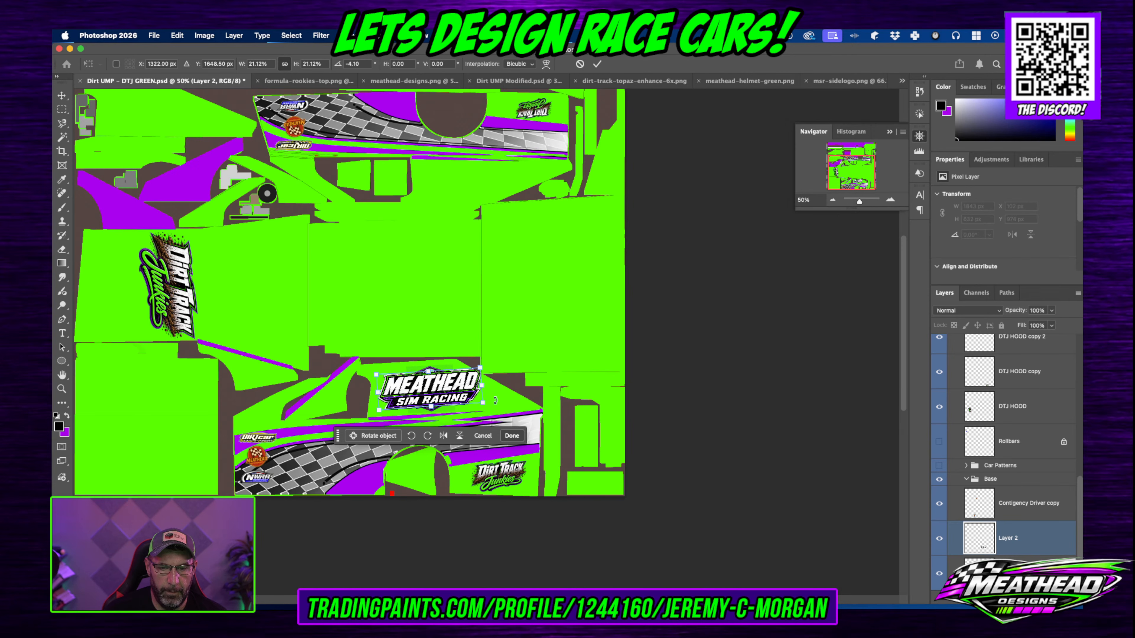
left_click(511, 436)
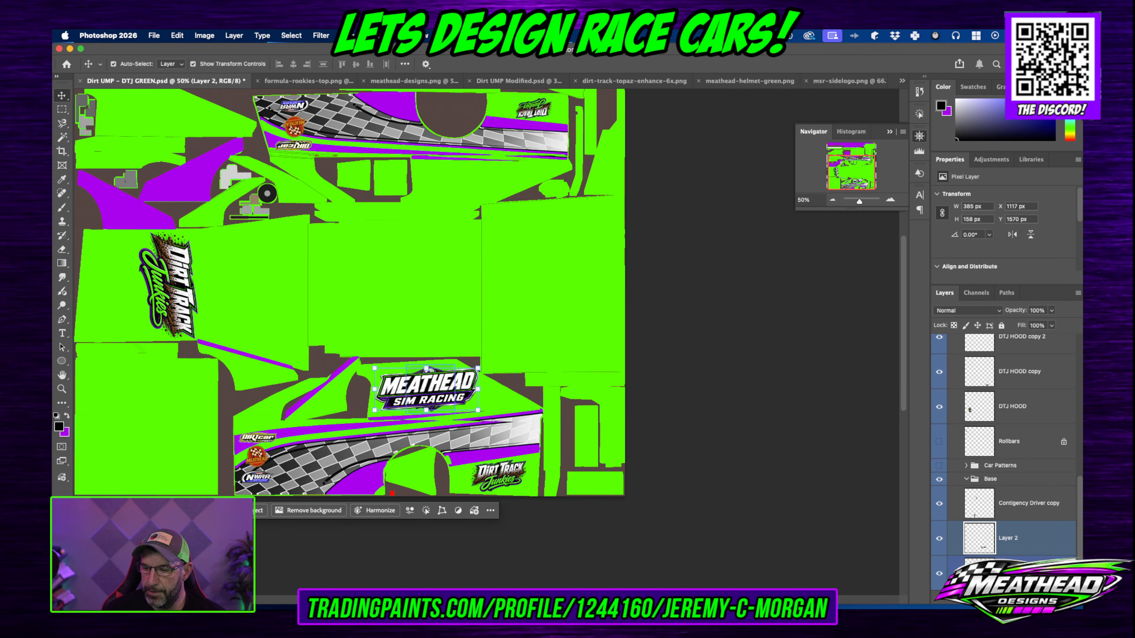
Step: Hide the helmet logo layer and examine the Meathead Sim Racing logo on the car's side in the iRacing Paint Shop
left_click(939, 573)
left_click(750, 477)
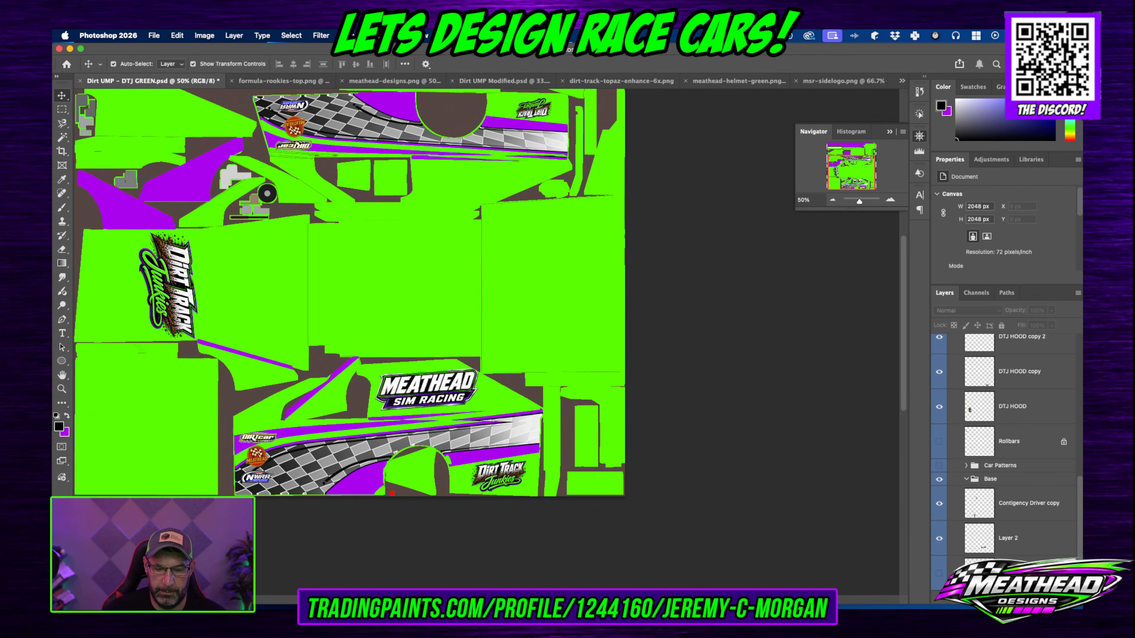
left_click(535, 595)
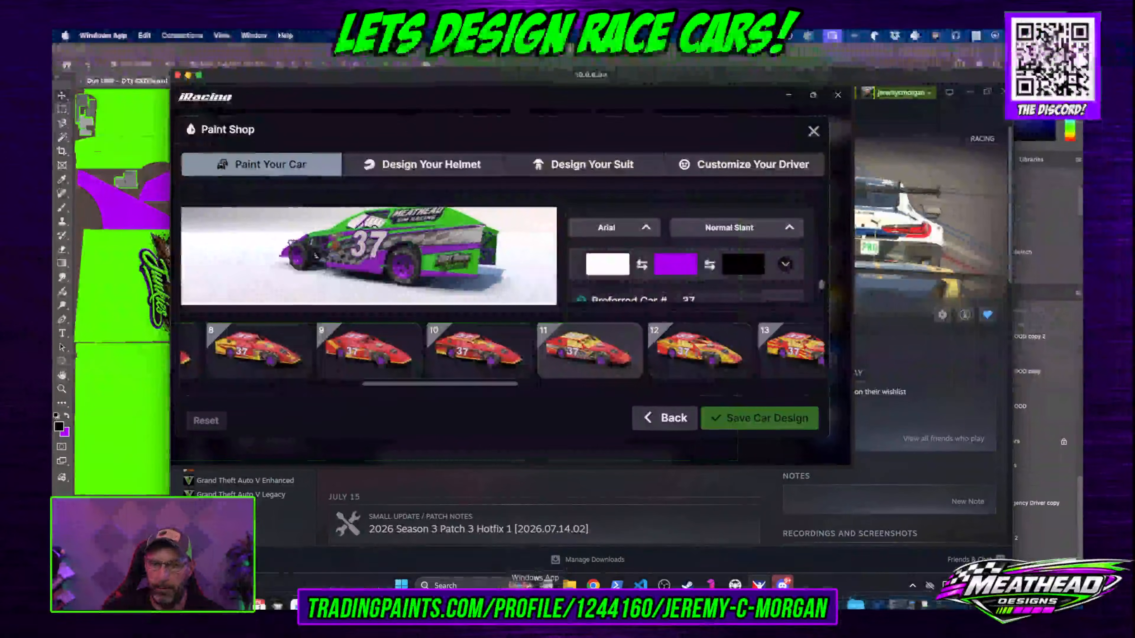
mouse_move(451, 232)
left_mouse_down()
mouse_move(462, 220)
mouse_move(438, 226)
mouse_move(435, 206)
mouse_move(446, 225)
left_mouse_up()
scroll(451, 218, "up", 3)
left_click_drag(535, 77, 1081, 76)
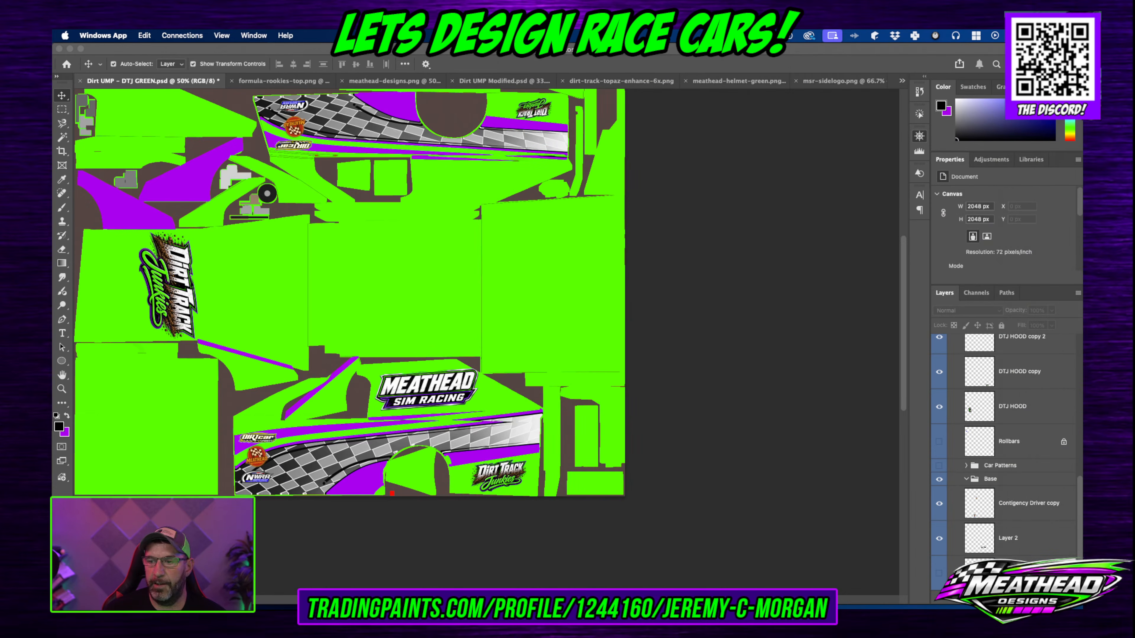
Step: Shrink the Meathead Sim Racing logo in Photoshop to about 319 × 130 px, at about X 1152, Y 1584 px
left_click(451, 391)
mouse_move(479, 368)
left_mouse_down()
mouse_move(497, 357)
mouse_move(470, 381)
left_mouse_up()
key("super+z")
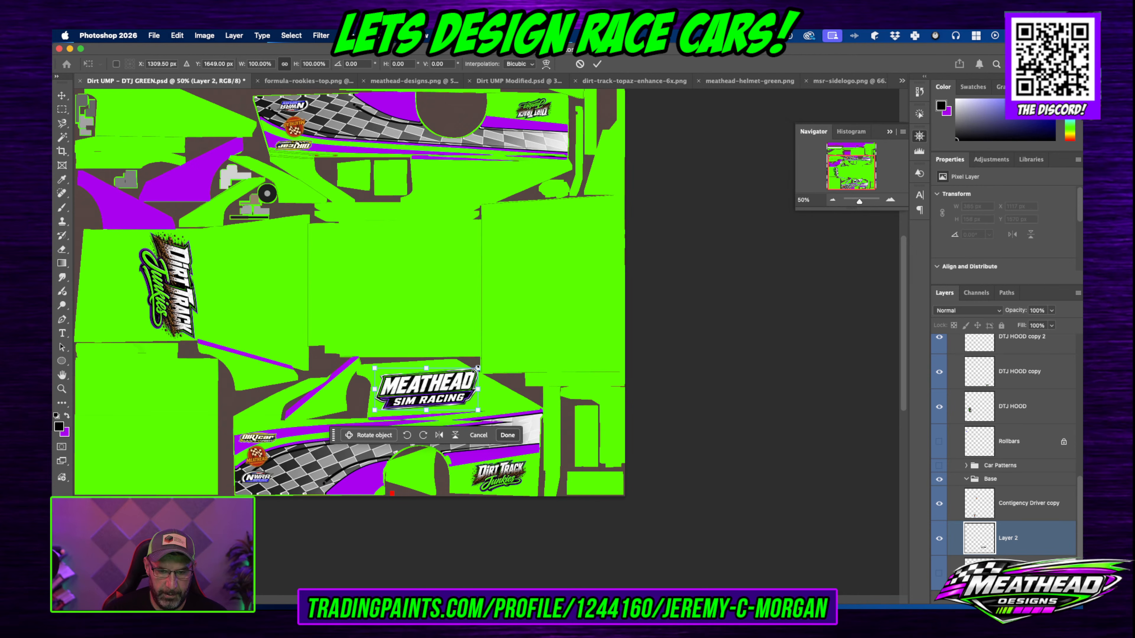
left_click_drag(478, 369, 471, 372)
key("super+z")
key("Return")
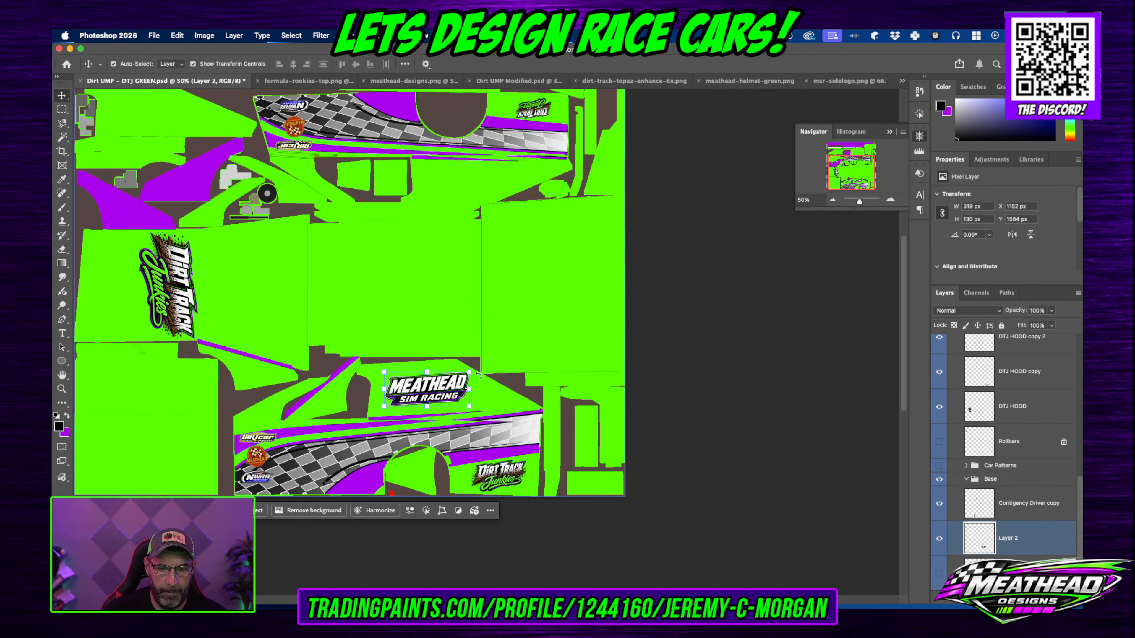
Step: Examine the smaller Meathead Sim Racing logo on the car up close in the iRacing Paint Shop and return to Photoshop
key("super")
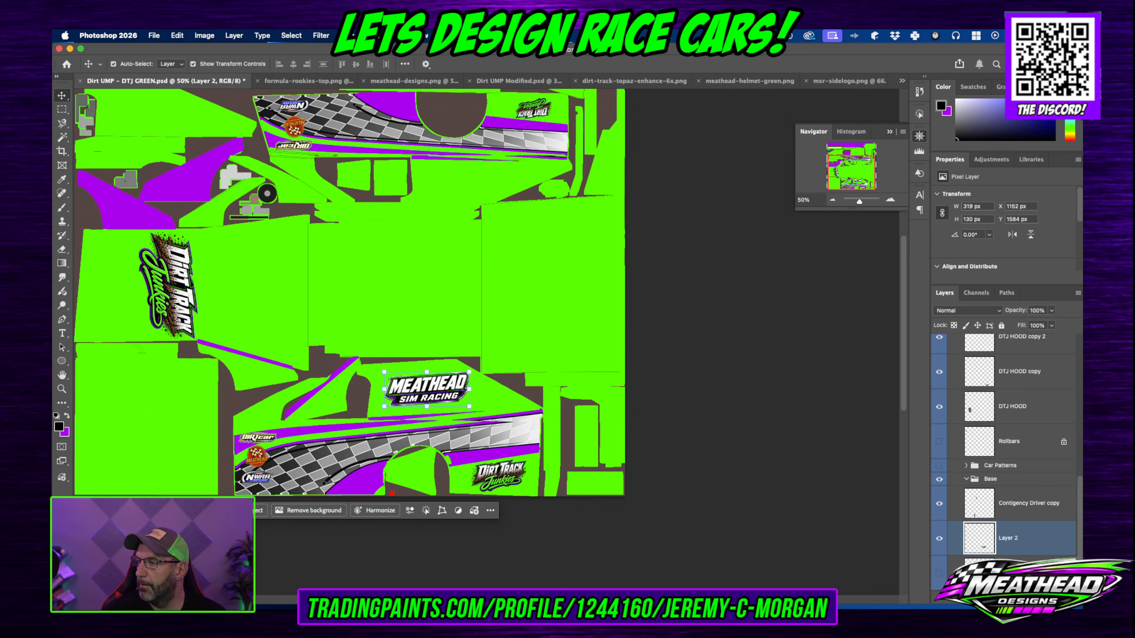
left_click_drag(1082, 125, 477, 110)
scroll(427, 268, "down", 3)
scroll(427, 251, "up", 5)
left_click_drag(427, 252, 420, 277)
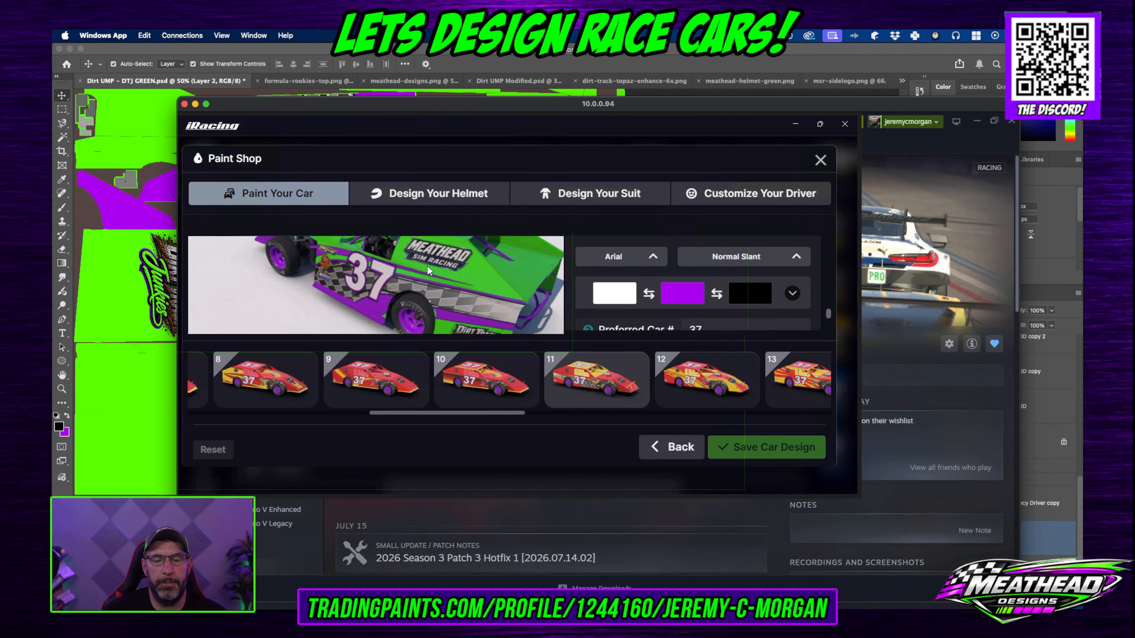
left_click_drag(449, 106, 1081, 110)
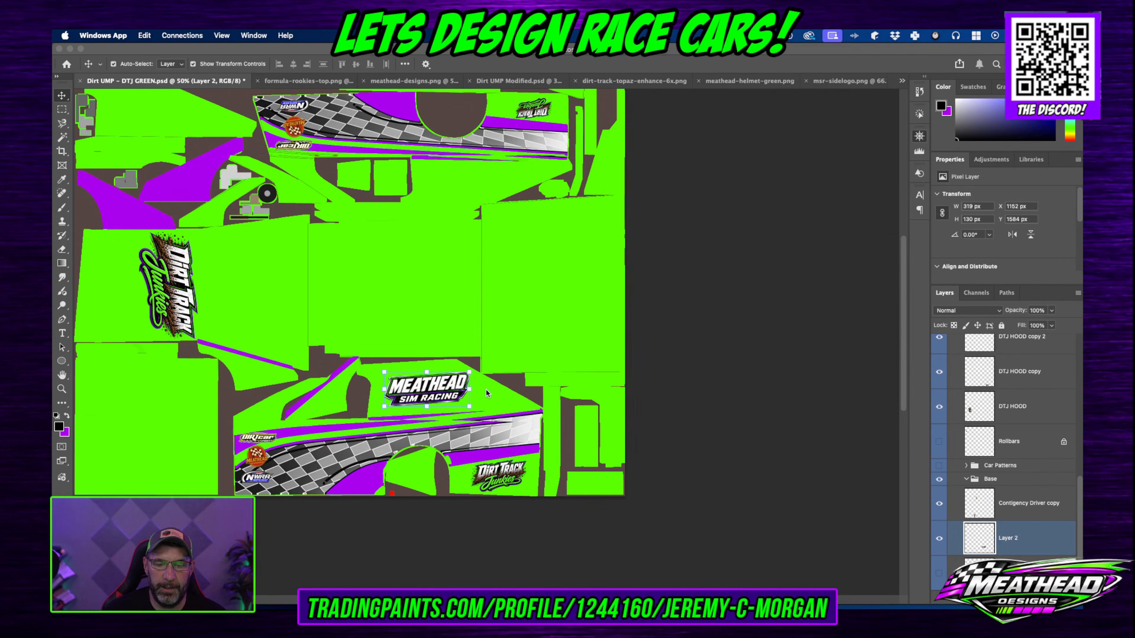
Step: Nudge the Meathead Sim Racing logo down to Y 1594 px and save the livery
left_click(427, 397)
key("Down")
key("Down")
key("Down")
key("Down")
key("Down")
key("Down")
key("Down")
key("Down")
key("Down")
key("Down")
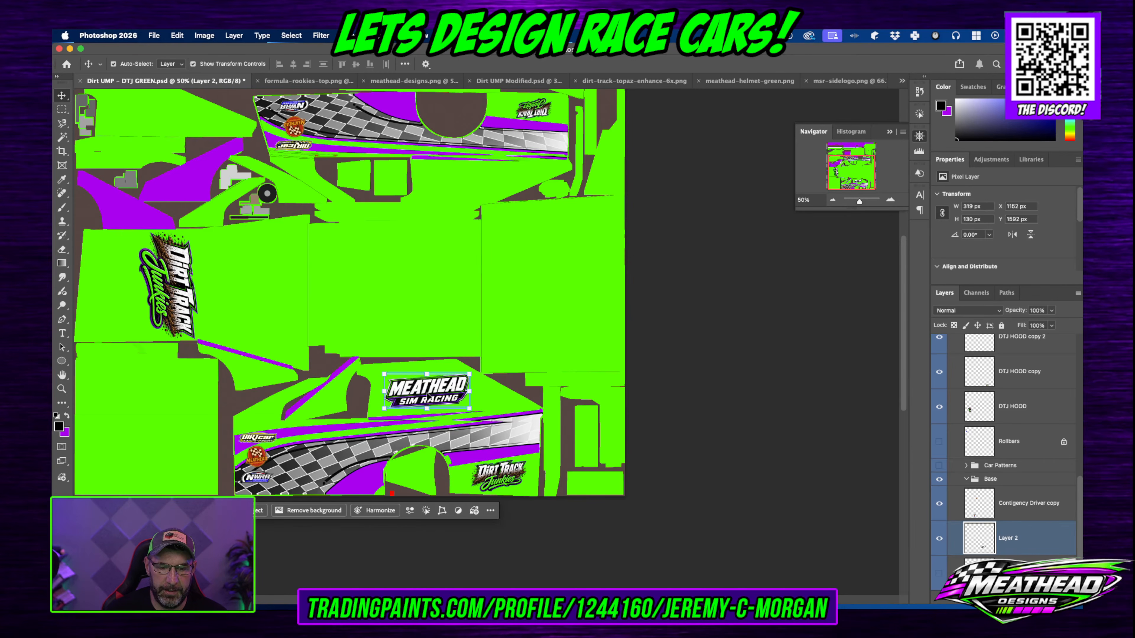
key("super+s")
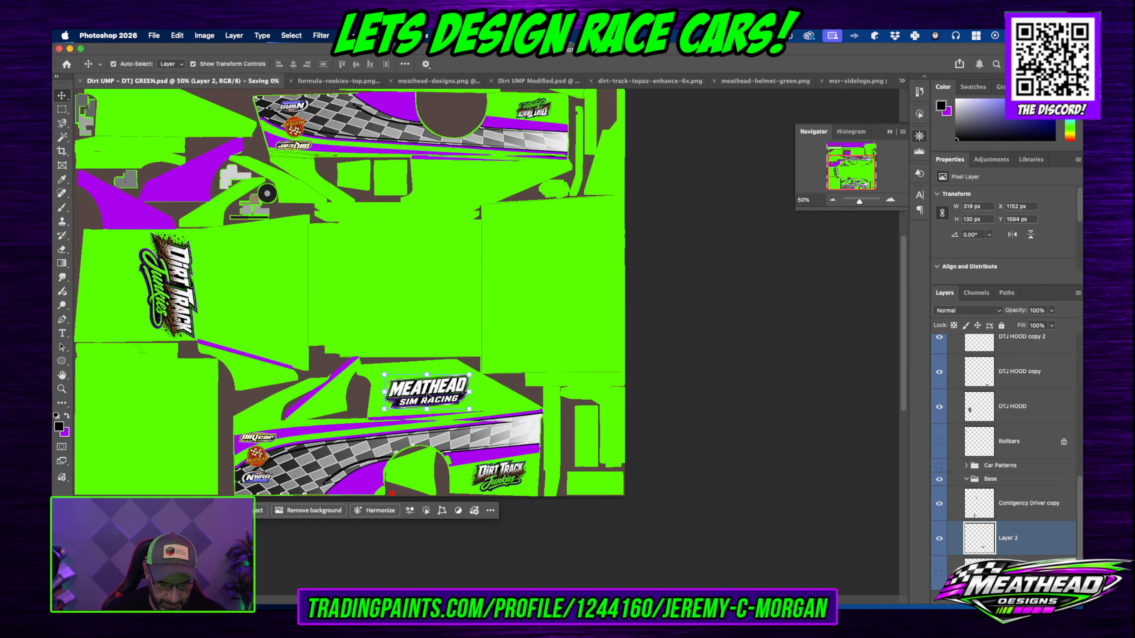
Step: Paste a second Meathead Sim Racing logo upside down on the upper side panel, about 327 × 123 px at X 1301, Y 806 px
key("ctrl+v")
scroll(447, 303, "up", 5)
left_click_drag(360, 490, 406, 326)
left_click_drag(473, 359, 517, 395)
key("Return")
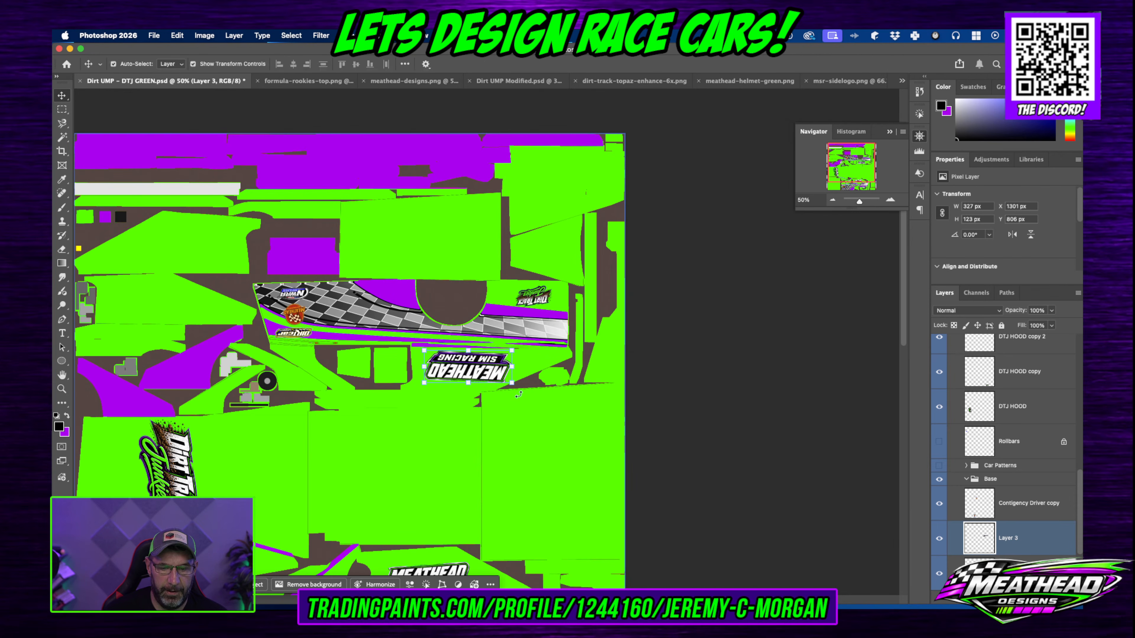
Step: Switch to the iRacing Paint Shop and examine the Meathead Sim Racing logo on the car's opposite side
key("super")
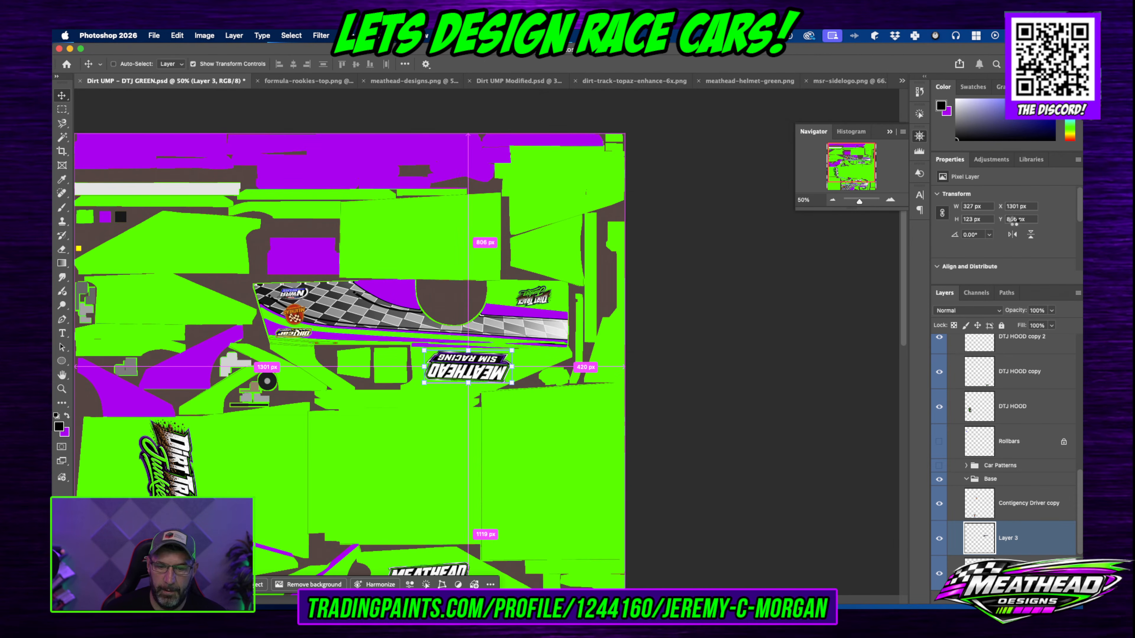
key("super+Tab")
mouse_move(388, 282)
left_mouse_down()
mouse_move(397, 258)
mouse_move(415, 263)
mouse_move(253, 227)
mouse_move(254, 259)
mouse_move(273, 257)
left_mouse_up()
scroll(255, 240, "up", 3)
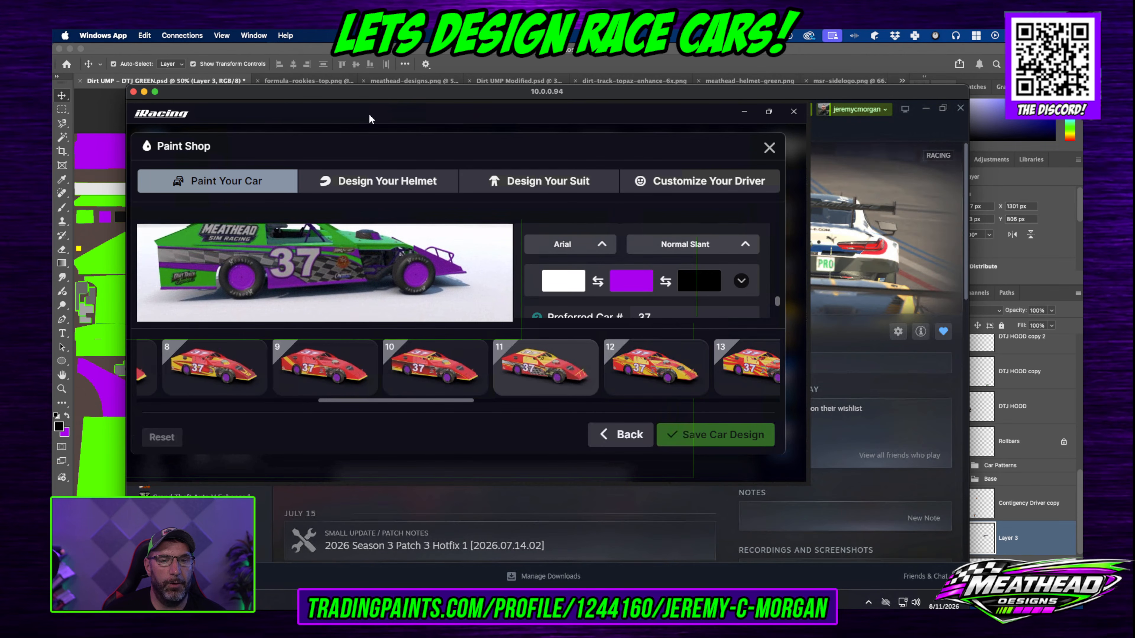
Step: Rotate the car to examine how the Meathead Sim Racing logo sits on its side and return to Photoshop
left_click_drag(324, 285, 448, 262)
left_click_drag(345, 273, 381, 271)
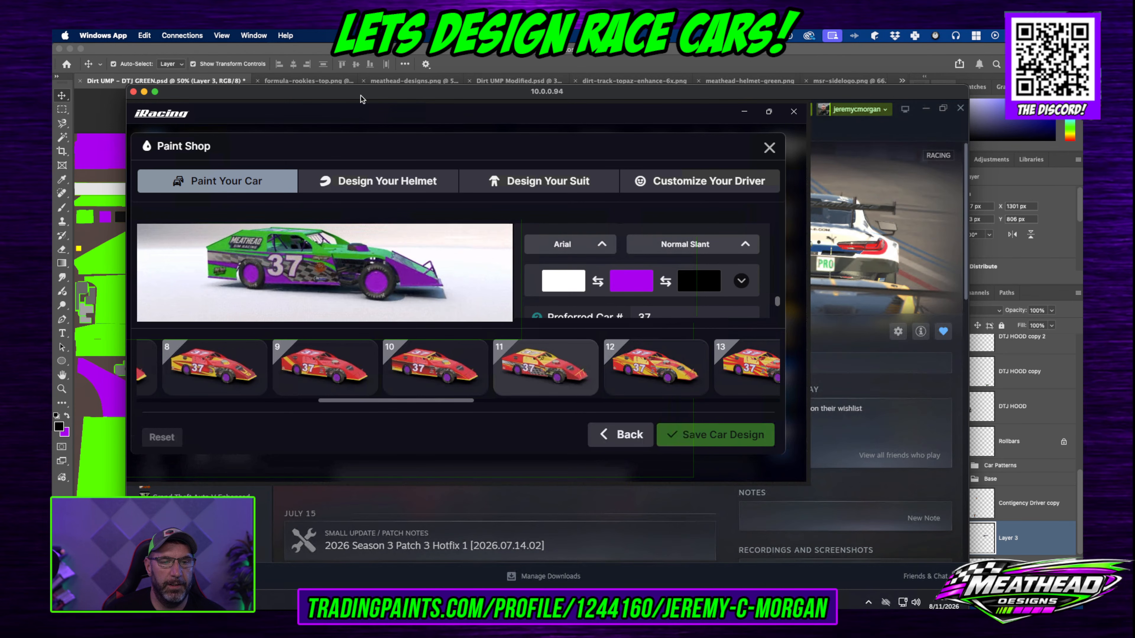
left_click_drag(353, 91, 1081, 96)
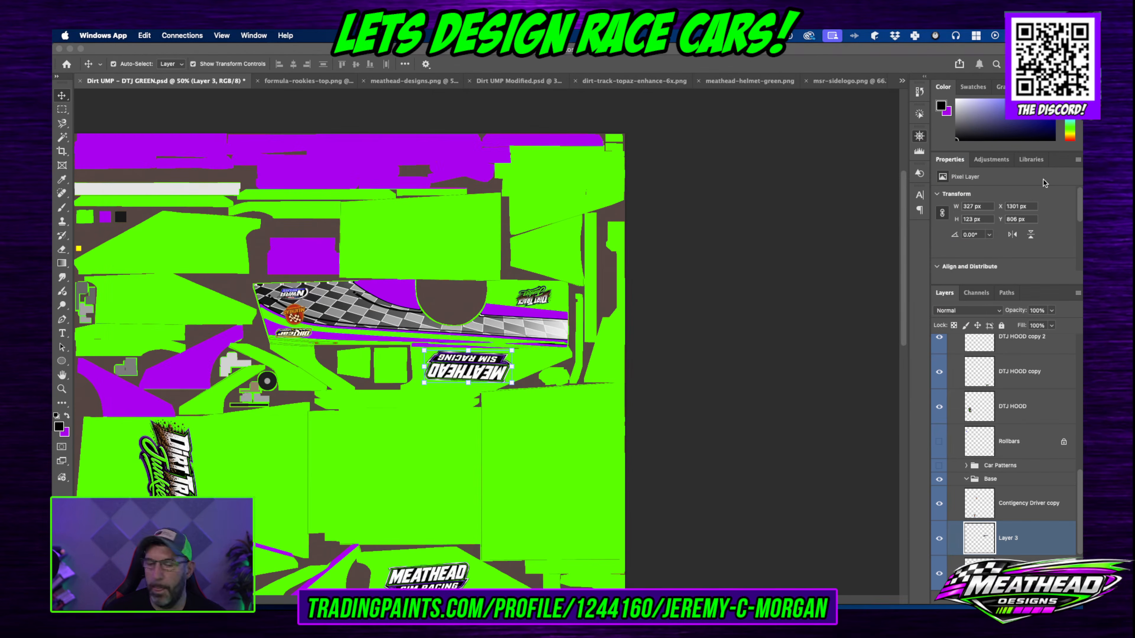
Step: Scale the upside-down Meathead Sim Racing logo to about 88%, 287 px wide, shift it to X 1295, Y 813 px and save the livery
left_click(514, 384)
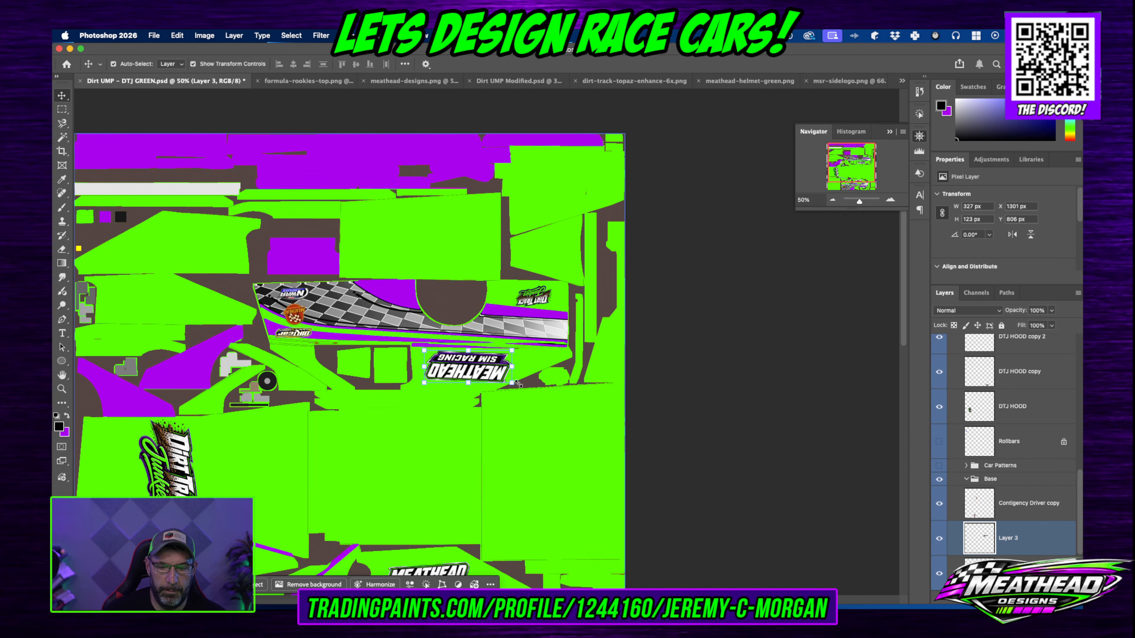
left_click_drag(512, 384, 508, 379)
key("shift+Left")
key("shift+Left")
key("shift+Left")
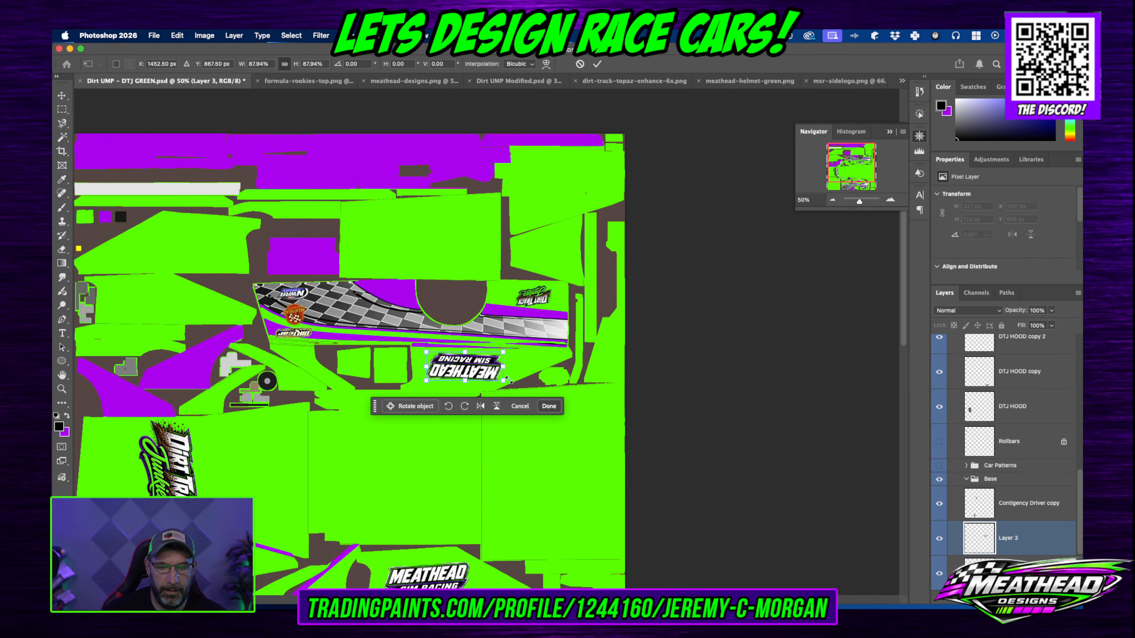
key("Return")
key("super")
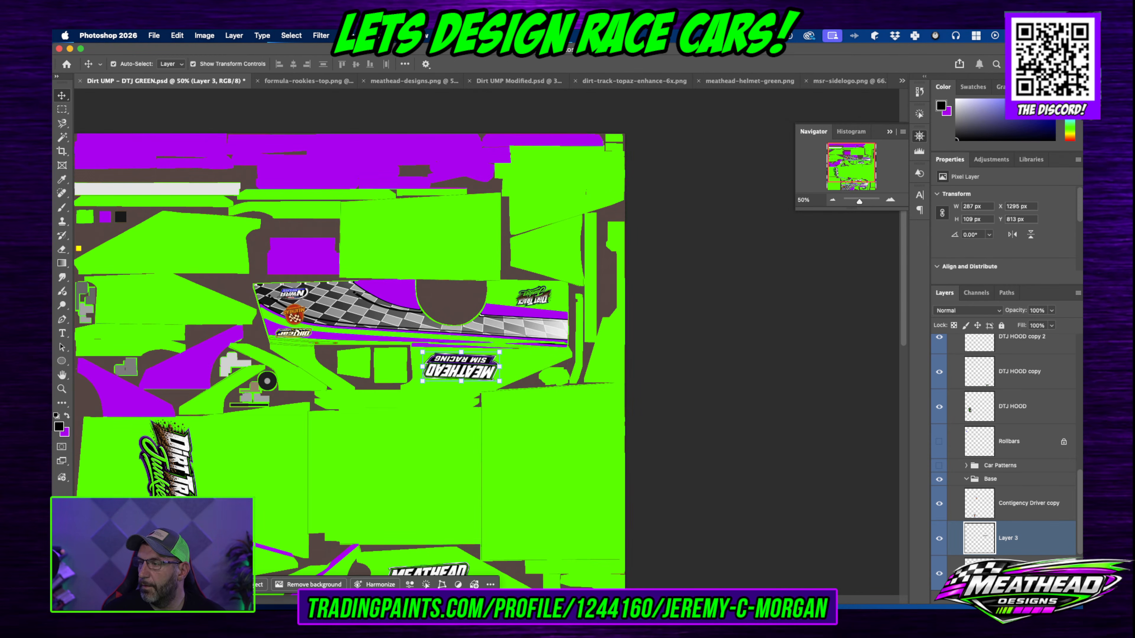
Step: Open Dirt UMP Modified.psd and select both the In memory of and In memory of copy layers for copying
scroll(542, 443, "down", 5)
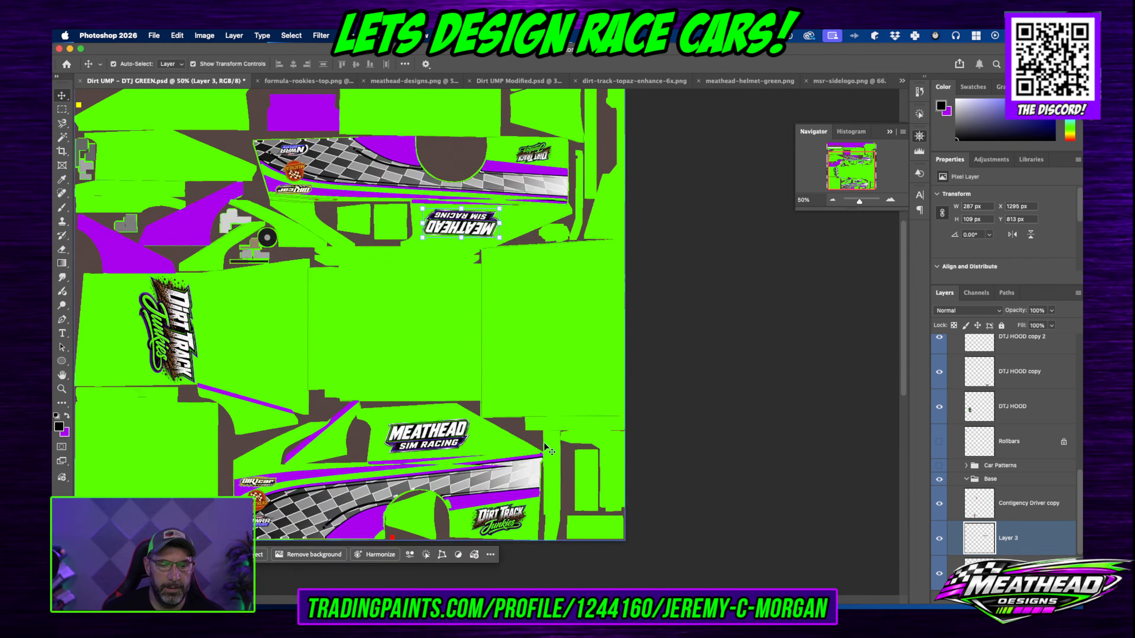
left_click(507, 443)
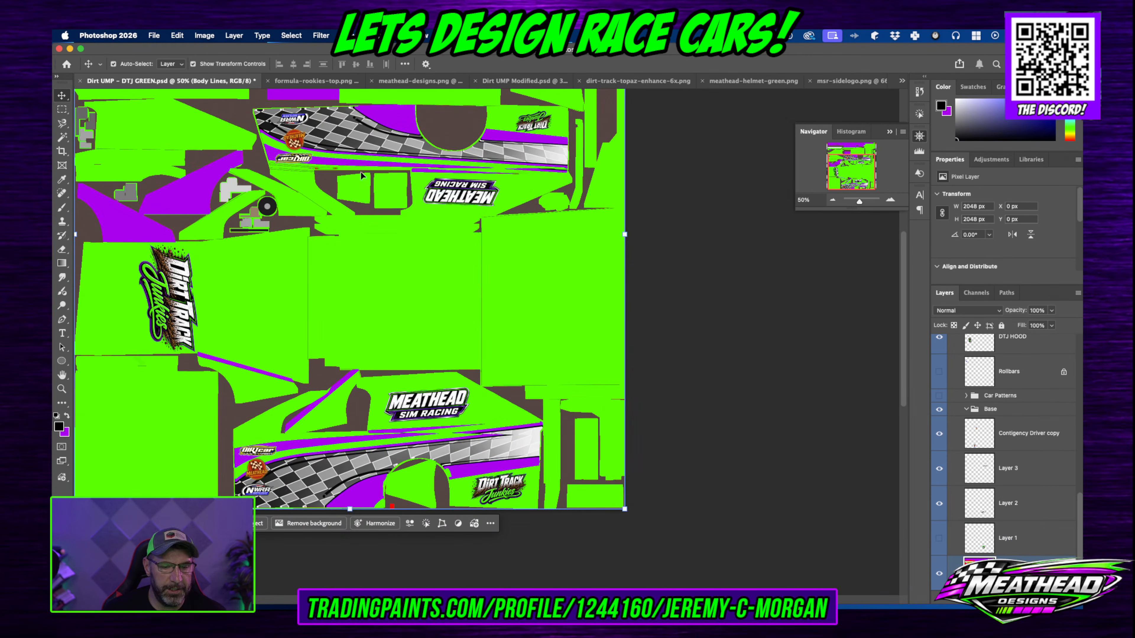
left_click(417, 81)
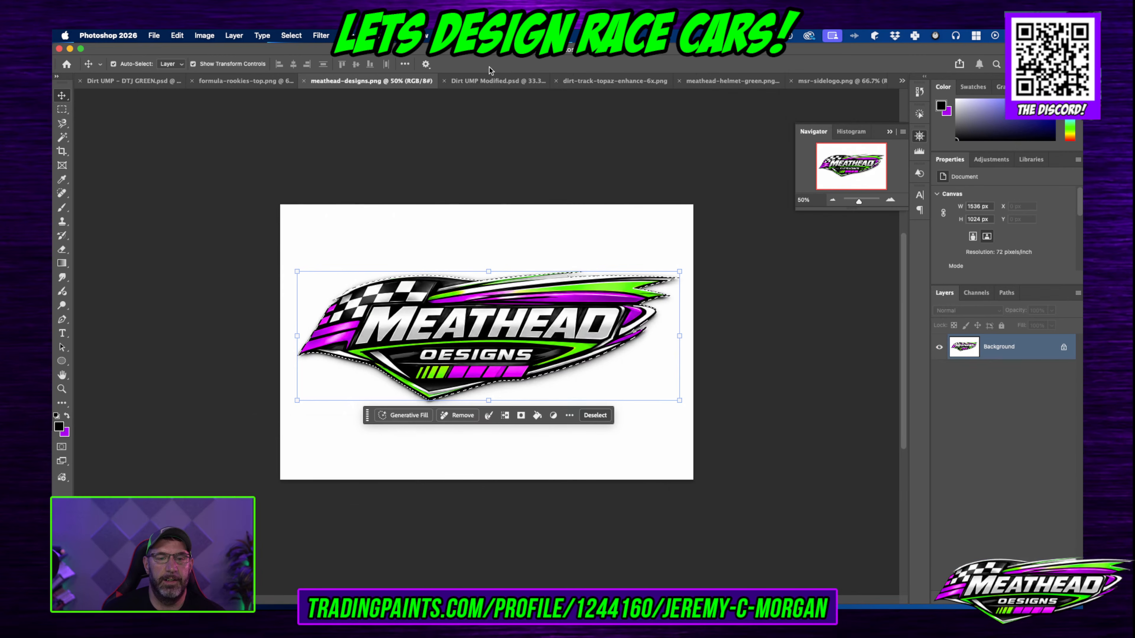
left_click(515, 85)
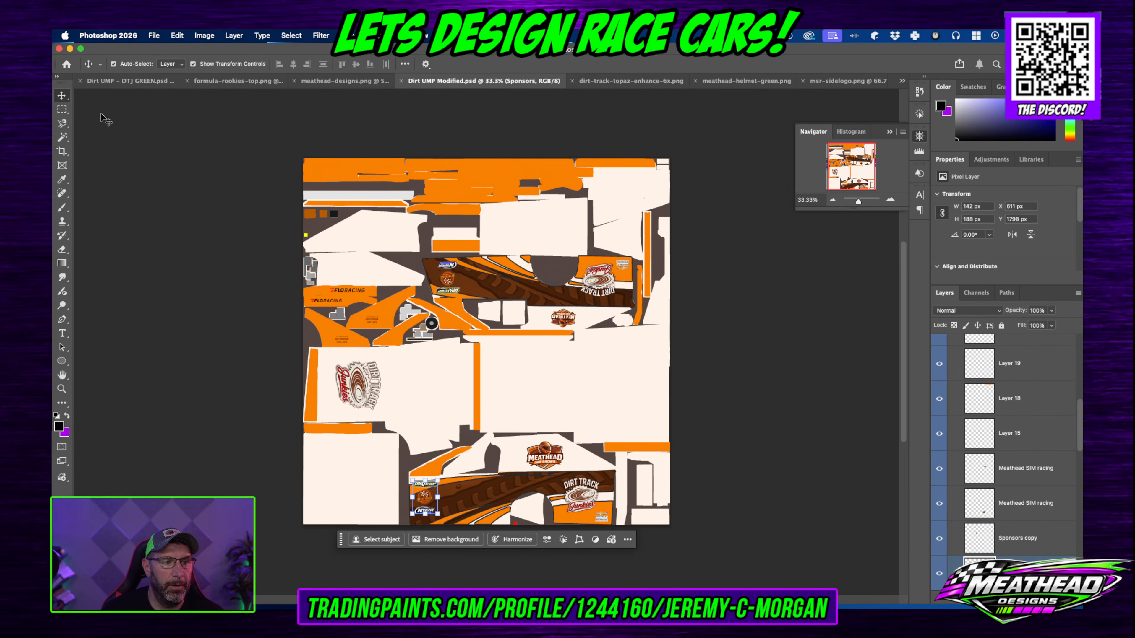
left_click(347, 344)
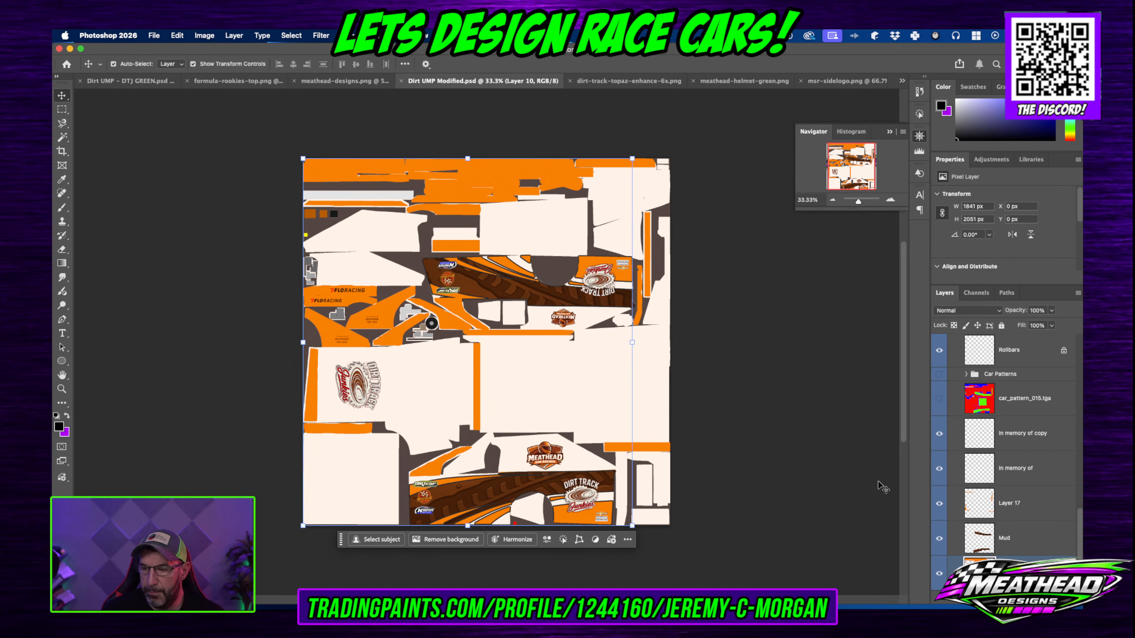
left_click(1028, 469)
left_click(940, 470)
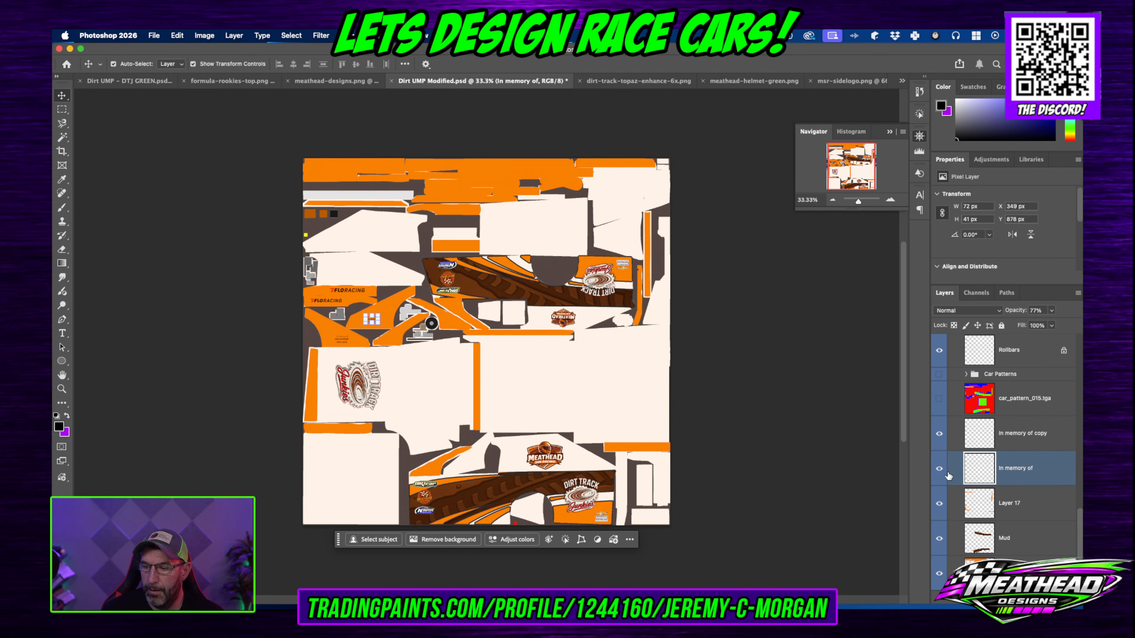
left_click_drag(1014, 438, 1023, 469)
right_click(1020, 474)
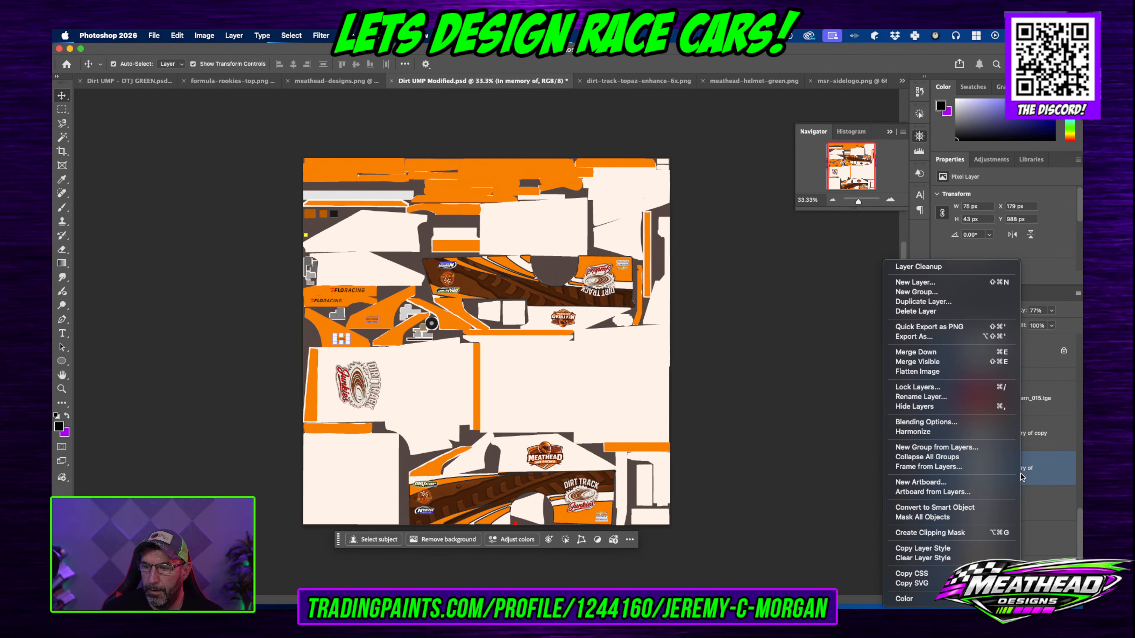
left_click(1050, 441)
left_click(1050, 444)
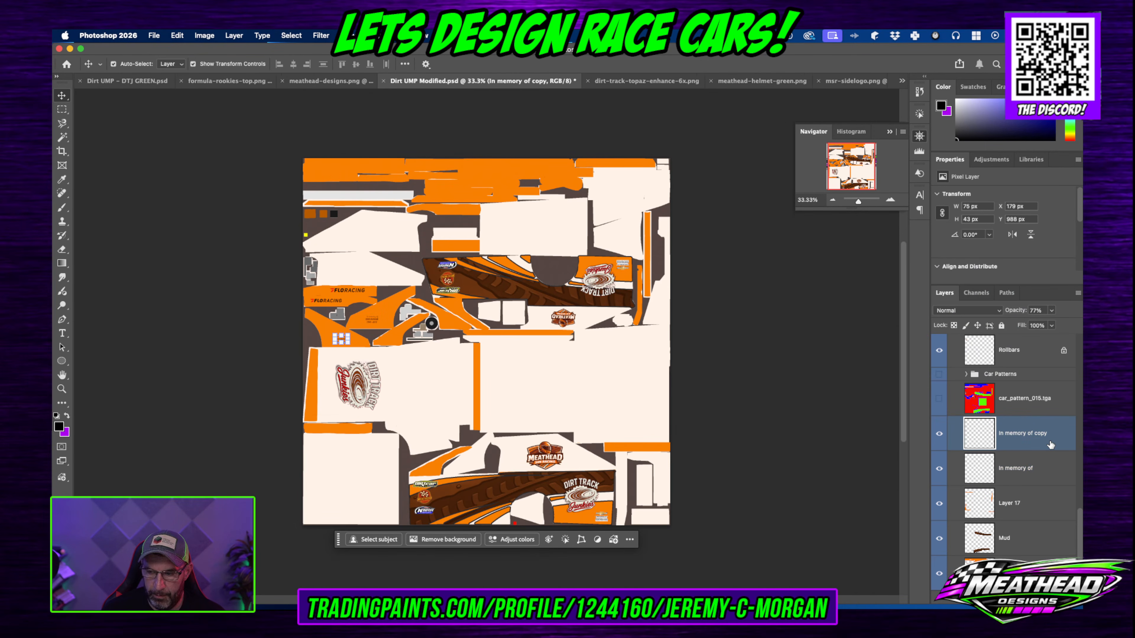
left_click(1052, 476, "shift")
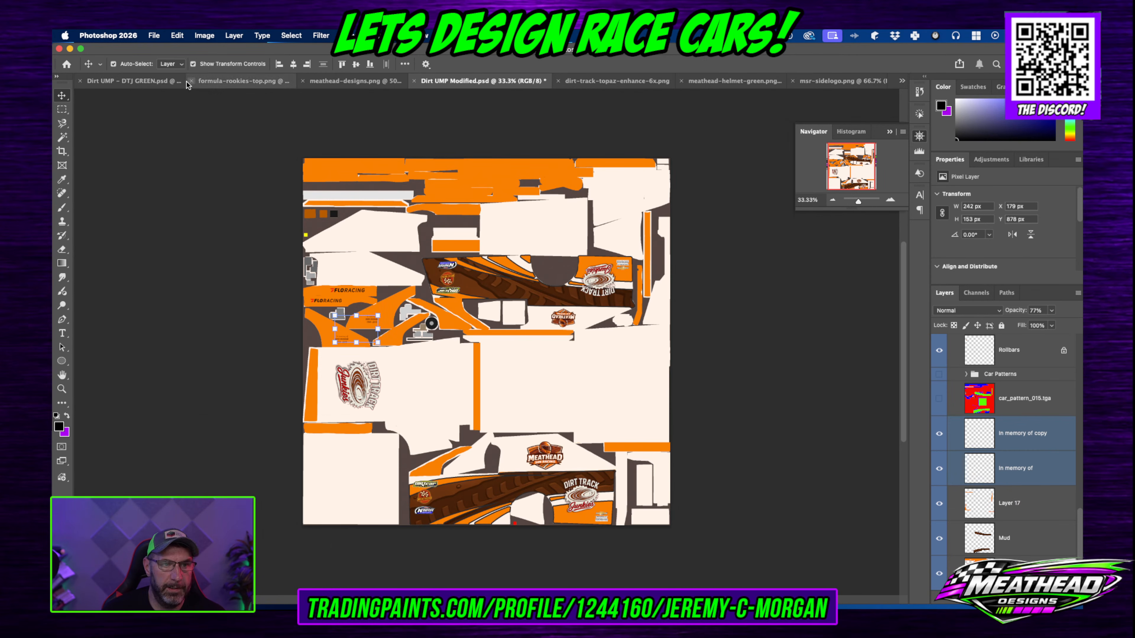
Step: Paste the two In memory of layers into Dirt UMP - DTJ GREEN.psd, directly above the Body Lines layer, and deselect them
left_click(134, 81)
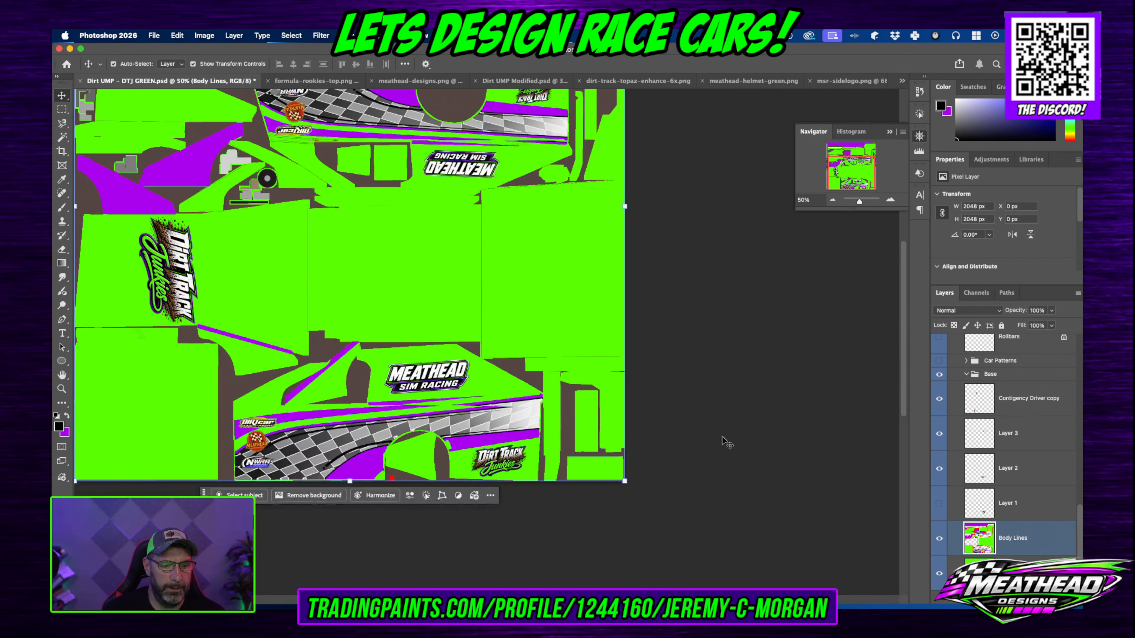
left_click(833, 201)
left_click(834, 201)
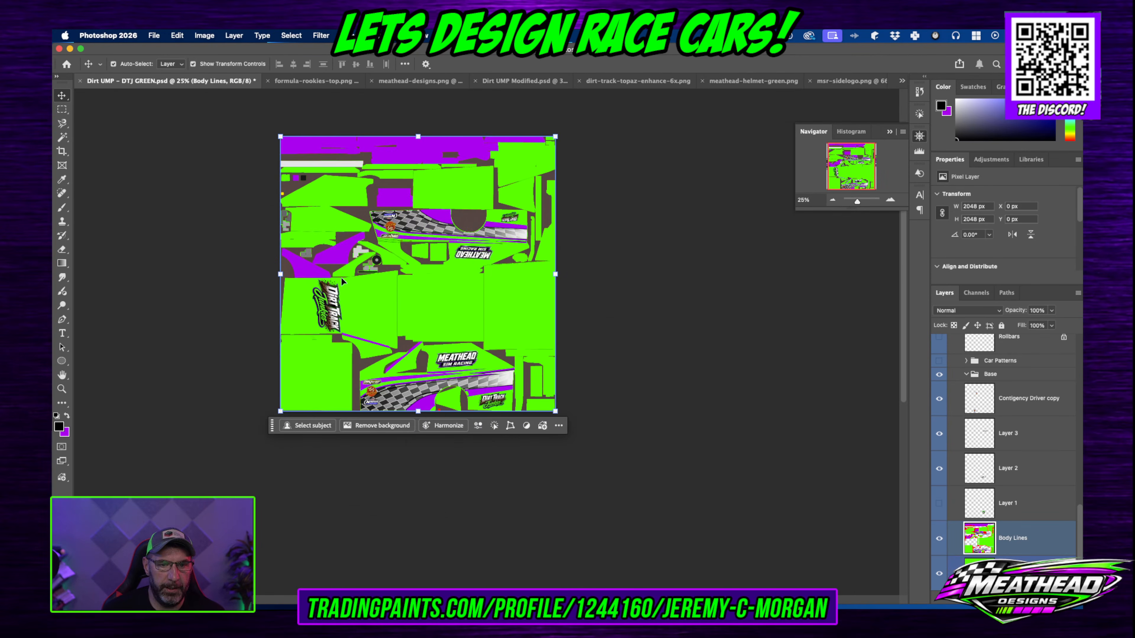
left_click(419, 340)
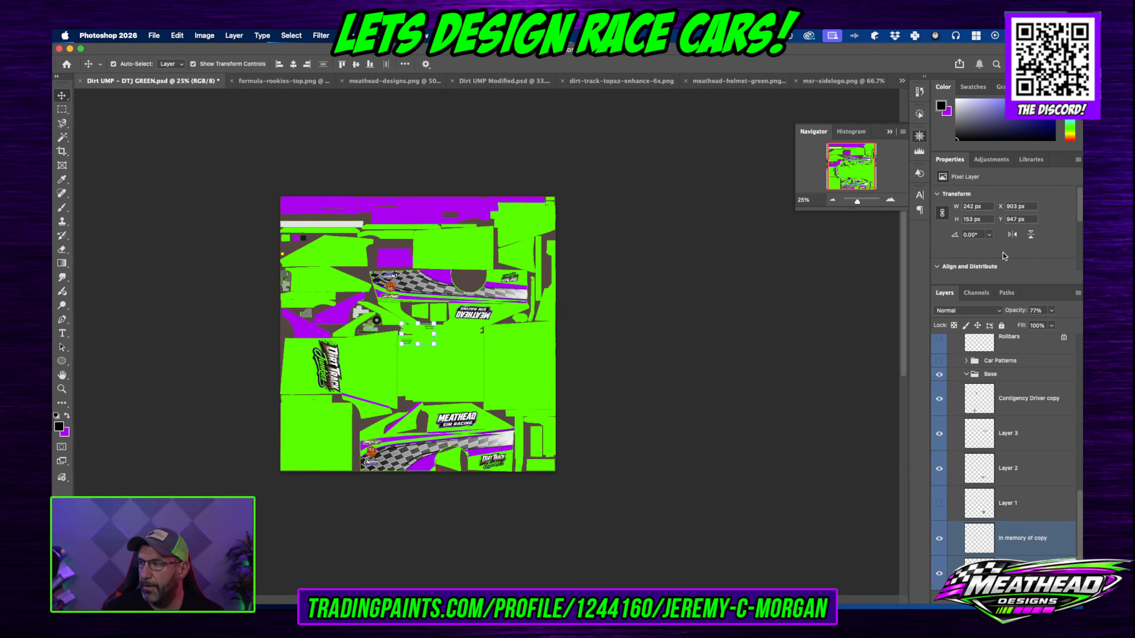
left_click(891, 200)
left_click(892, 200)
left_click(891, 201)
left_click(394, 388)
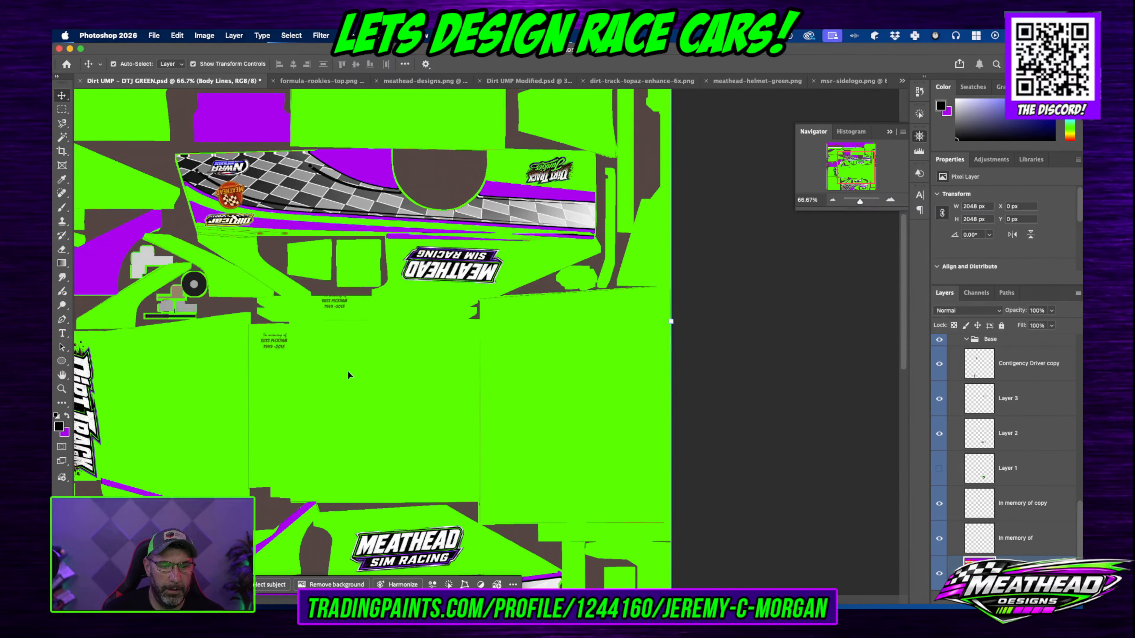
left_click(277, 339)
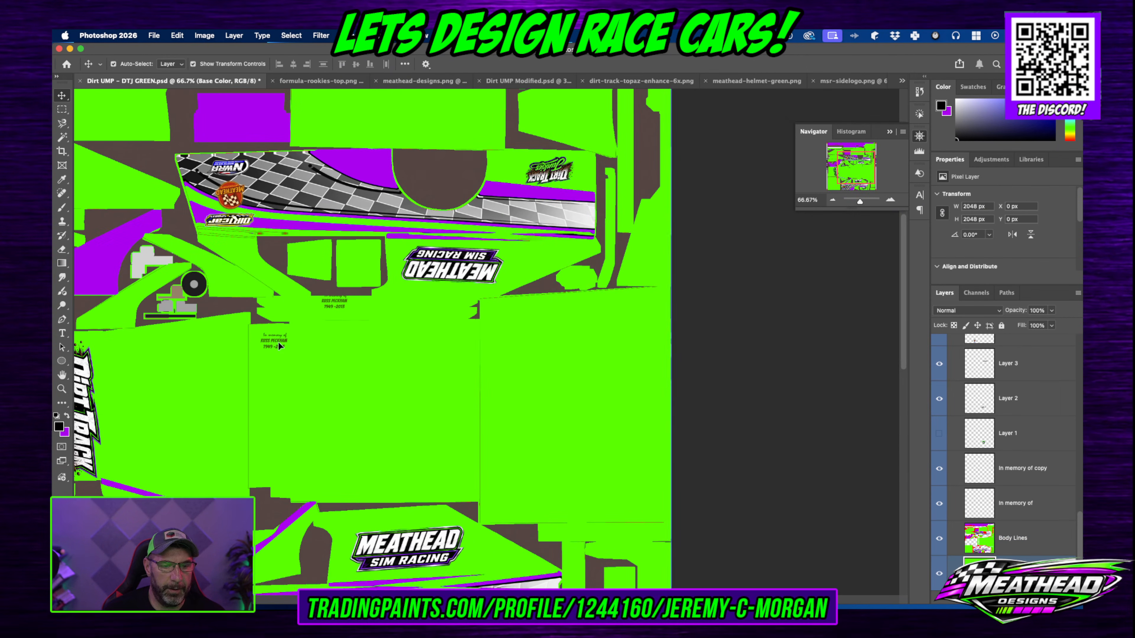
left_click_drag(279, 342, 112, 275)
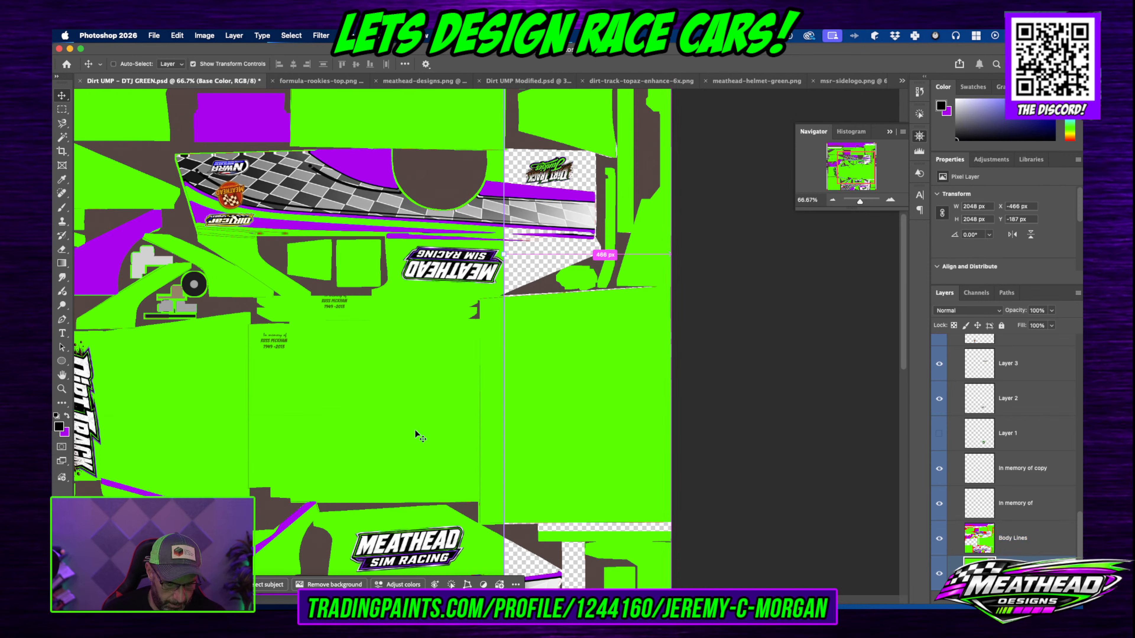
key("super+z")
Step: Move the In memory of copy text to X 361, Y 879 px and the In memory of text to X 158, Y 963 px on the purple panels
left_click(281, 344, "super")
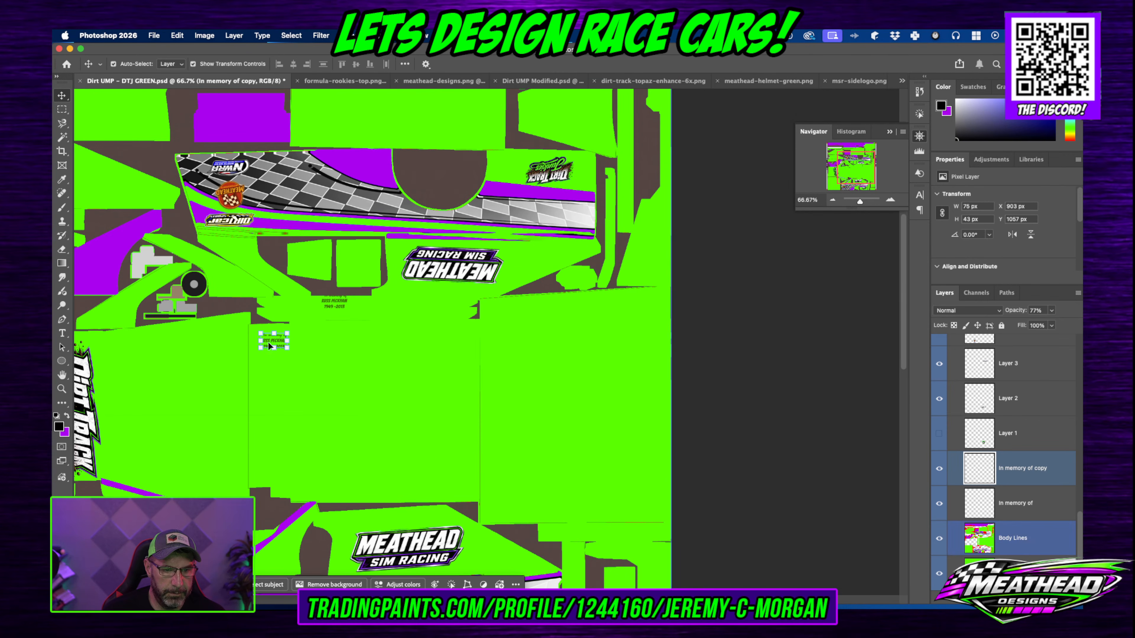
left_click_drag(273, 341, 94, 273)
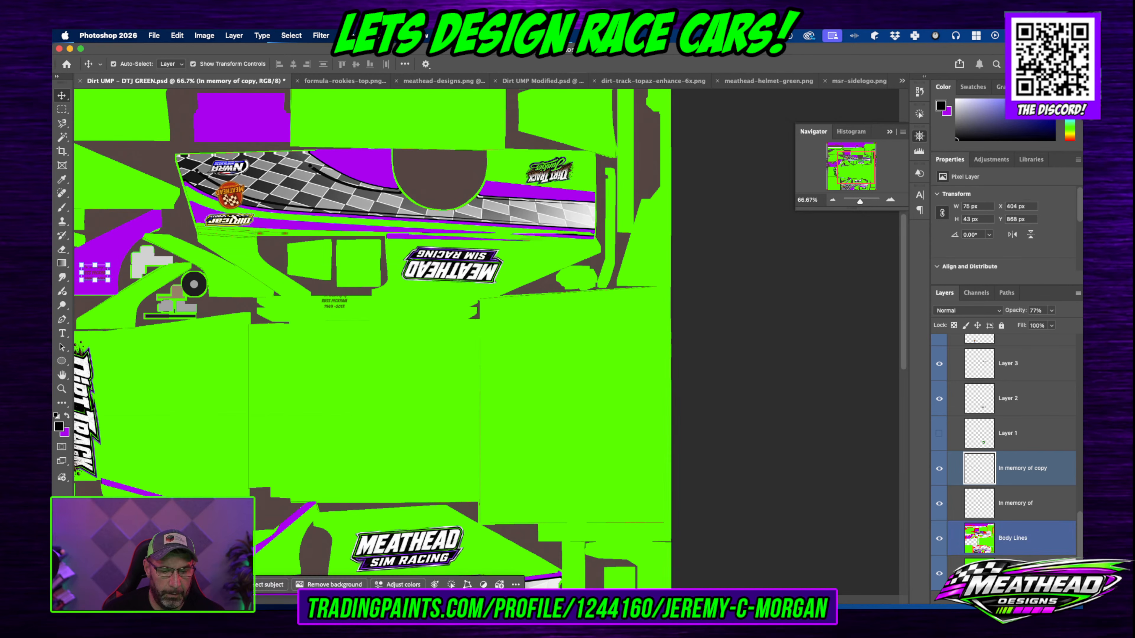
scroll(337, 277, "left", 10)
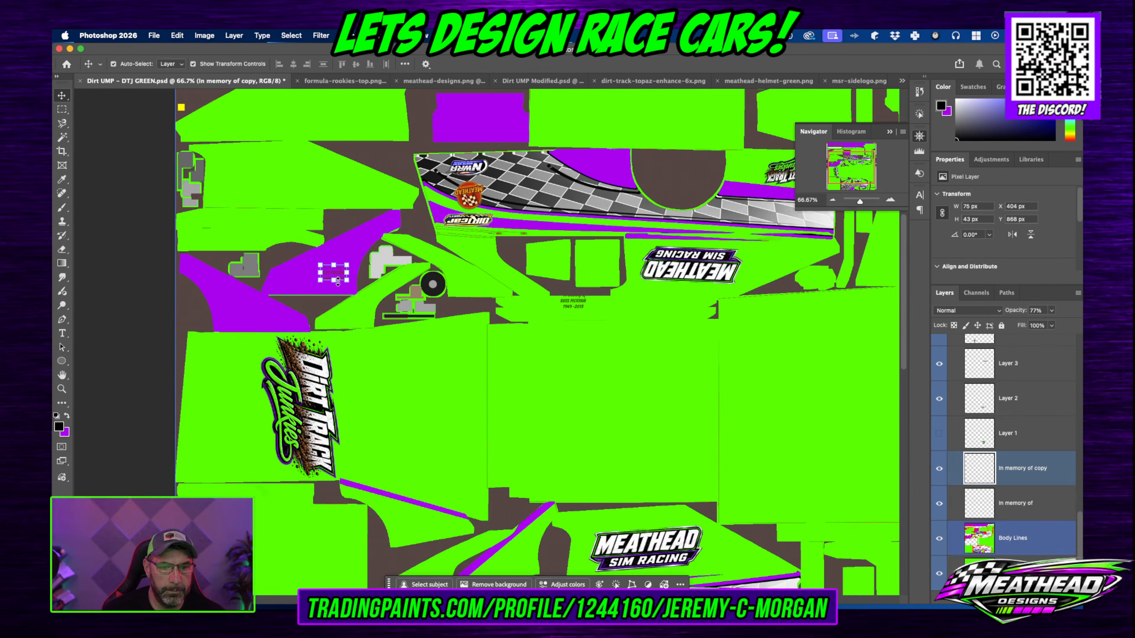
left_click_drag(335, 273, 334, 274)
left_click_drag(322, 283, 315, 283)
left_click(387, 258)
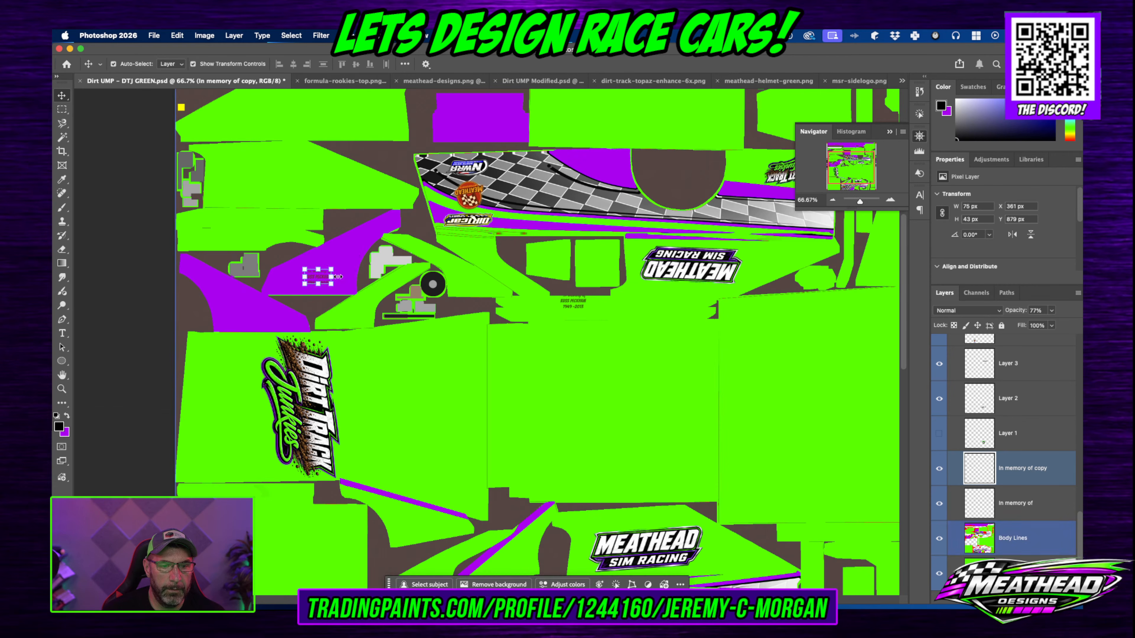
left_click(581, 305)
left_click_drag(575, 306, 249, 314)
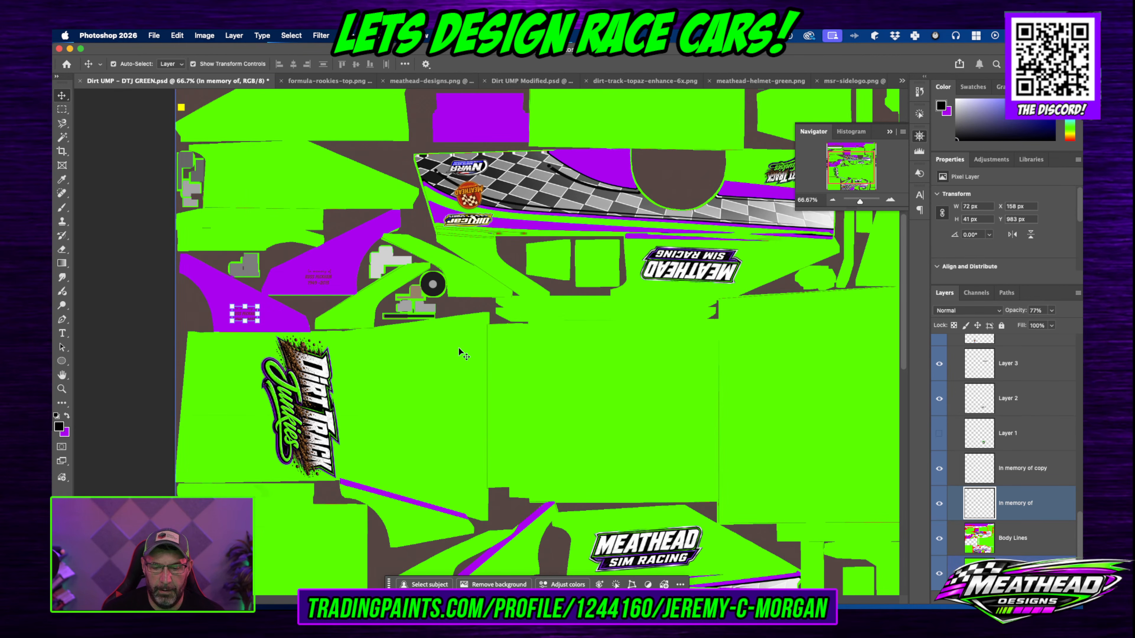
left_click(62, 333)
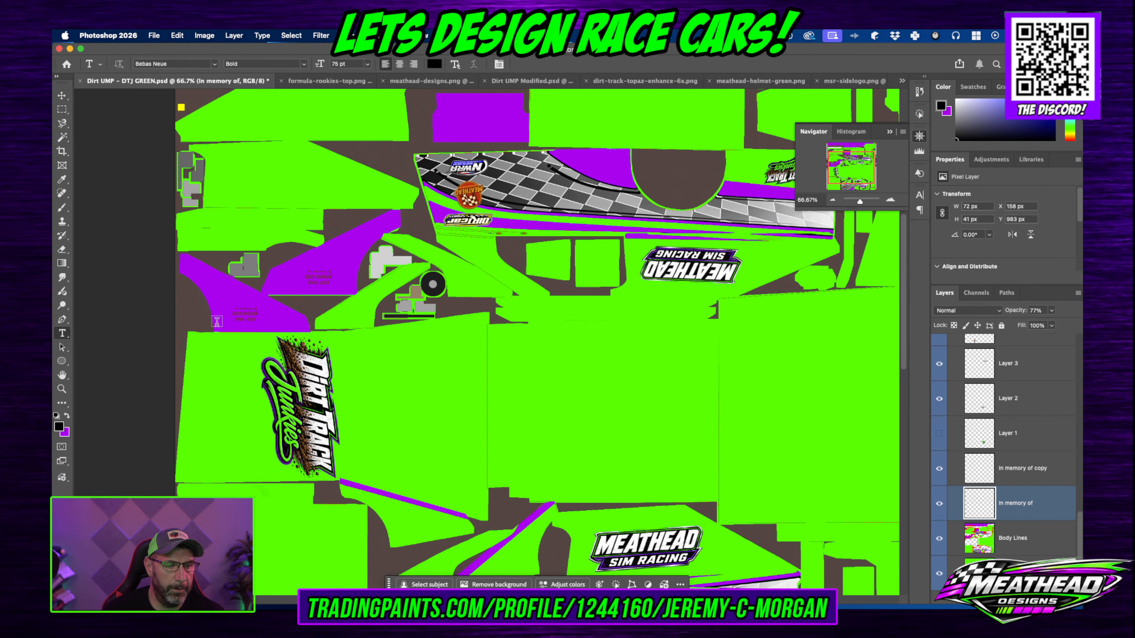
left_click(251, 317)
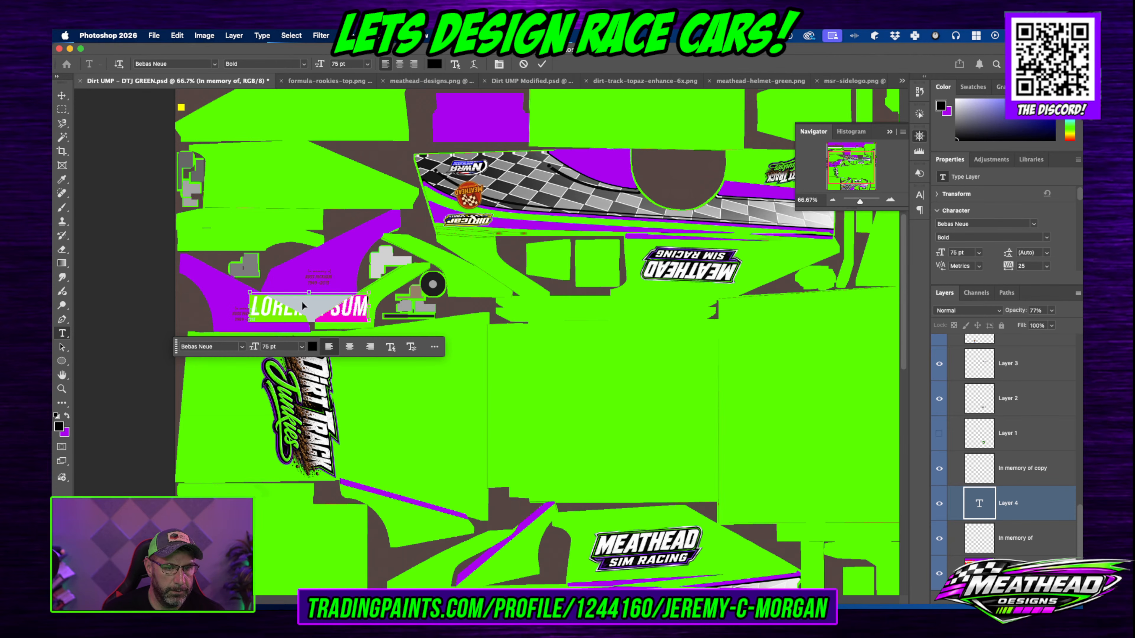
key("Escape")
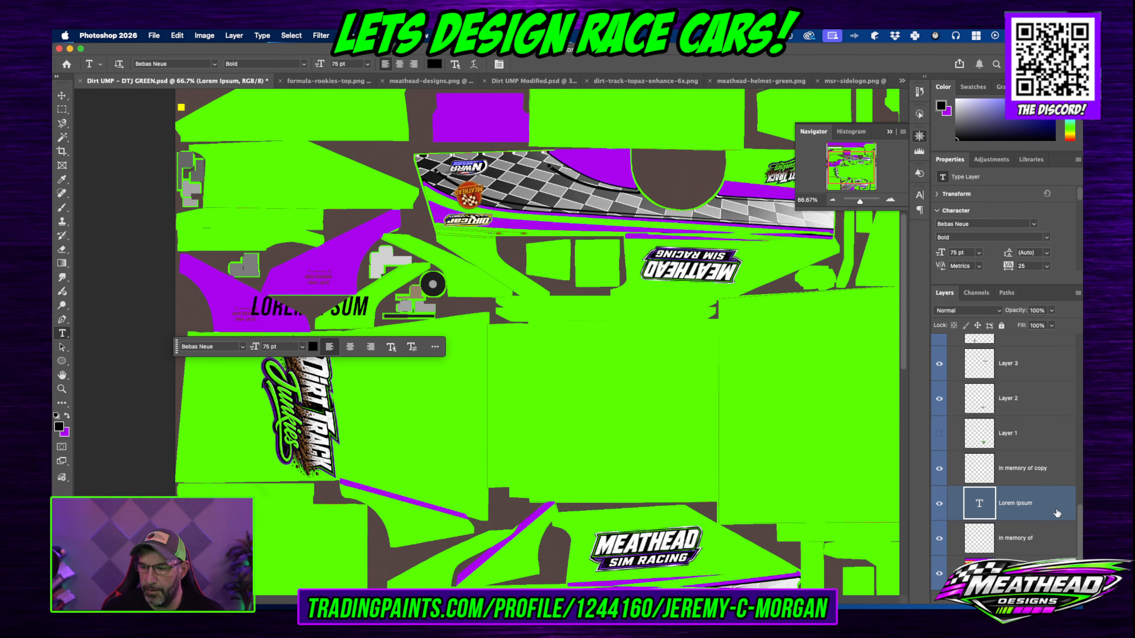
key("Delete")
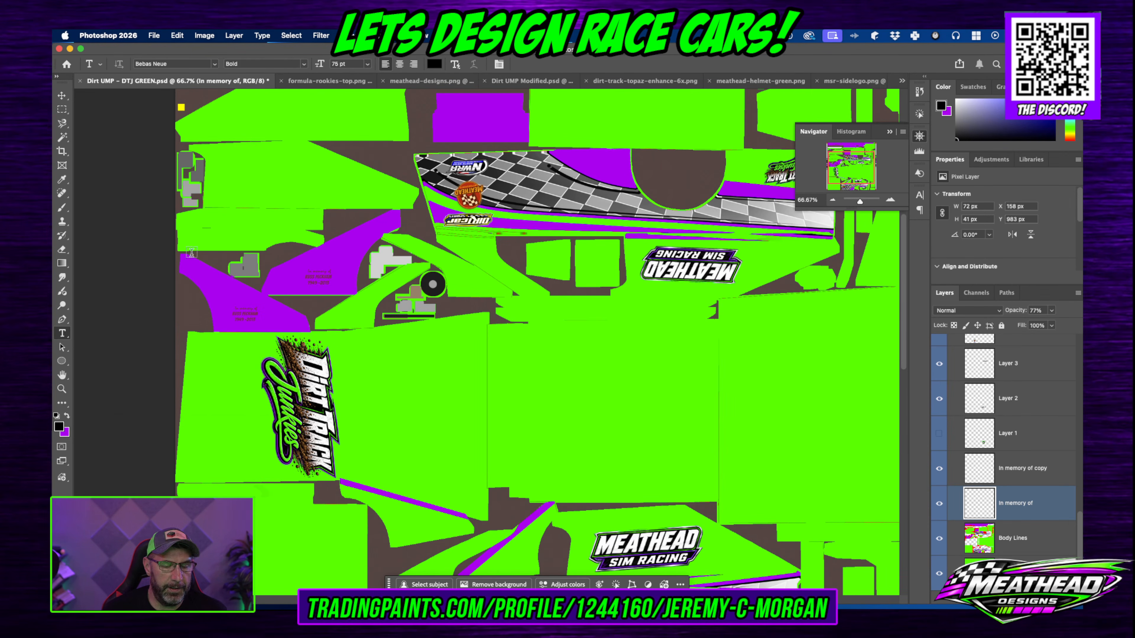
Step: Examine the legibility of both memorial texts on the purple panels up close, then return to the whole template
left_click(890, 200)
left_click(891, 199)
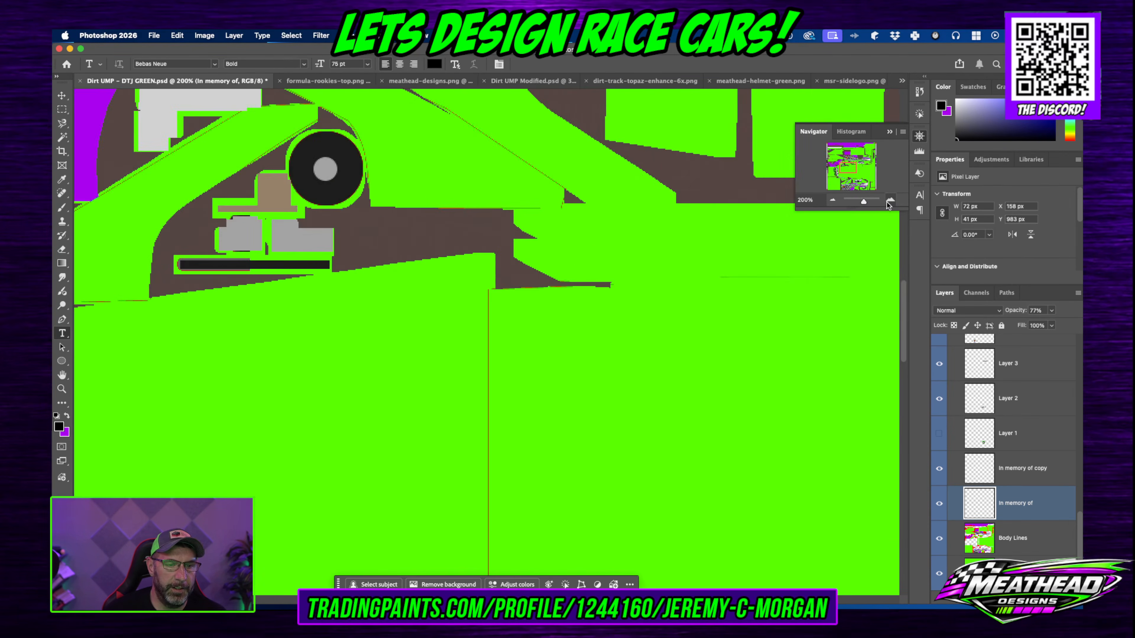
scroll(488, 580, "left", 10)
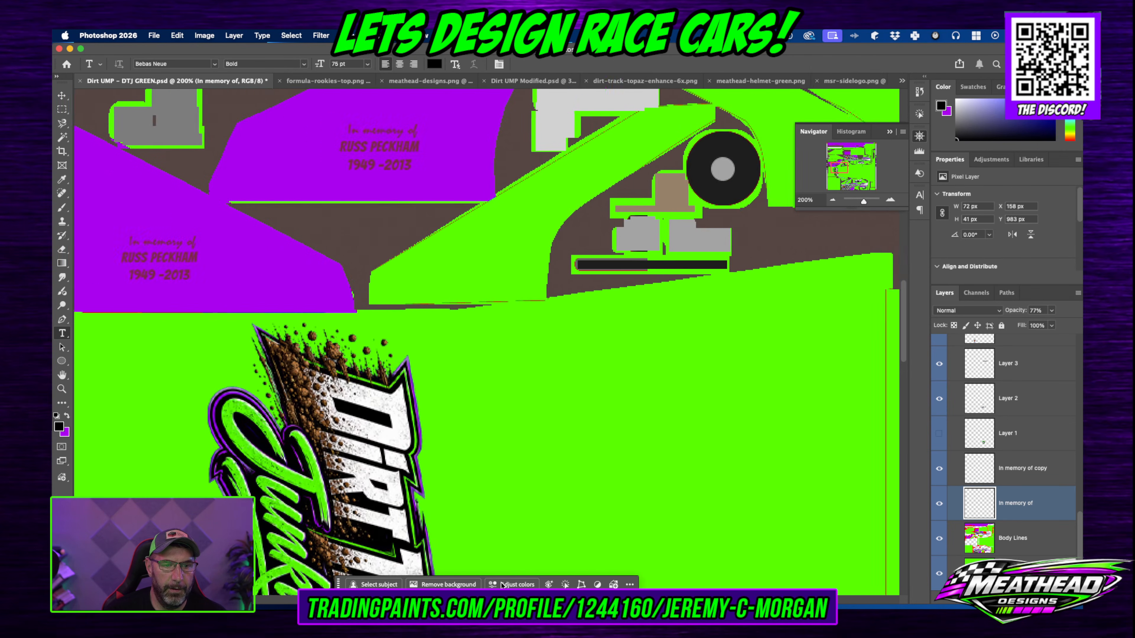
left_click(834, 201)
left_click(833, 201)
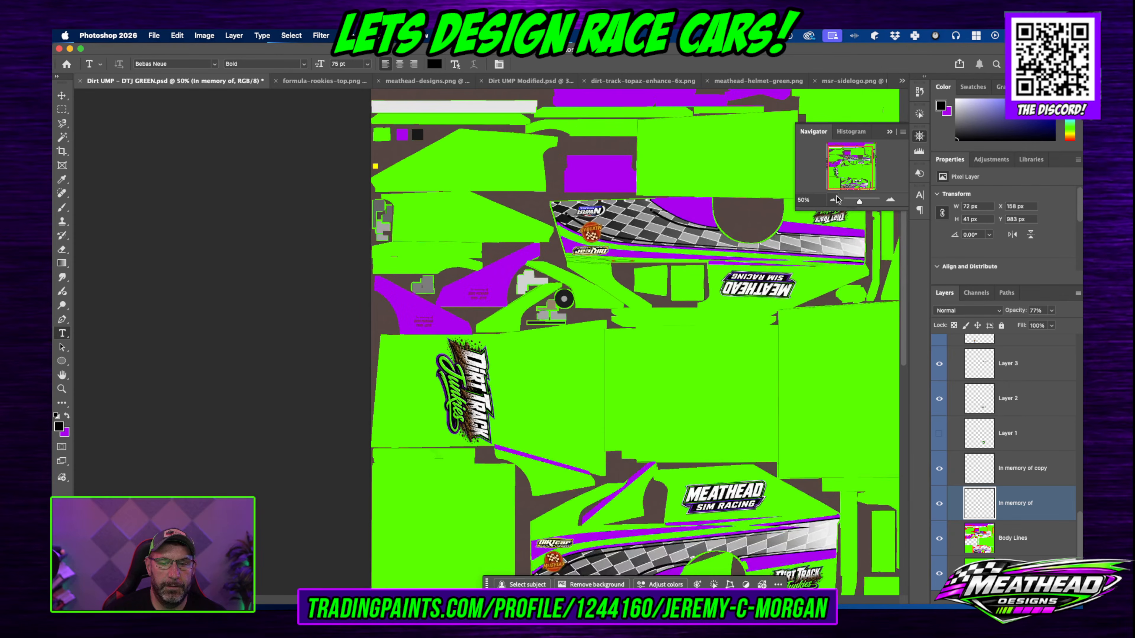
left_click(834, 201)
left_click(833, 201)
left_click(833, 202)
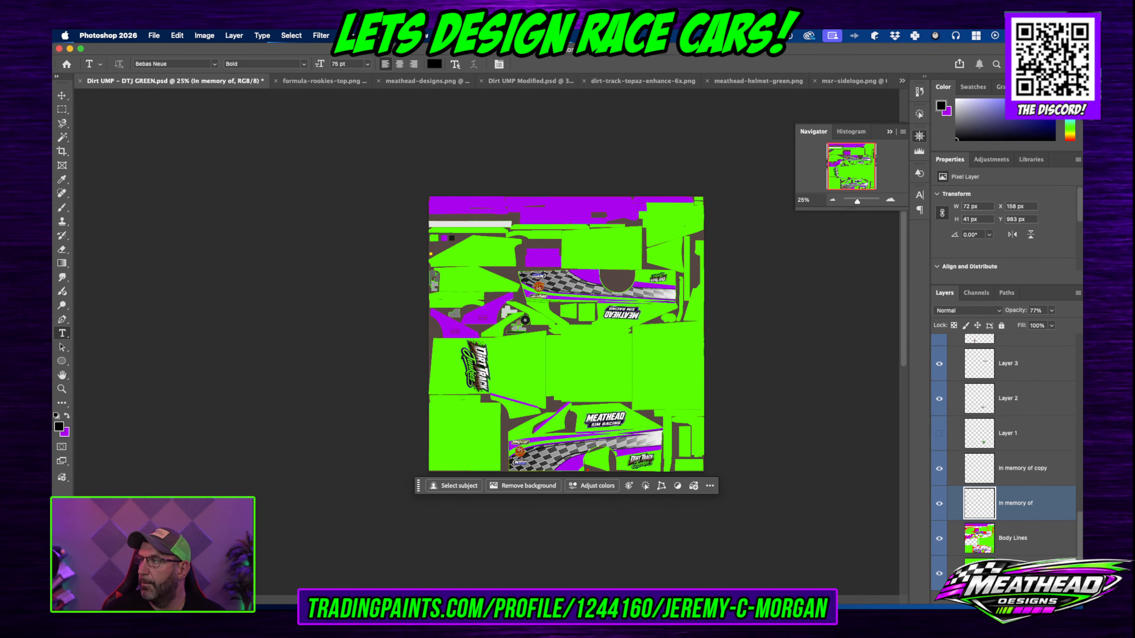
Step: Switch to the iRacing Paint Shop, examine the car's purple front panels and return to Photoshop
key("super+Tab")
left_click_drag(500, 258, 422, 285)
scroll(478, 272, "up", 5)
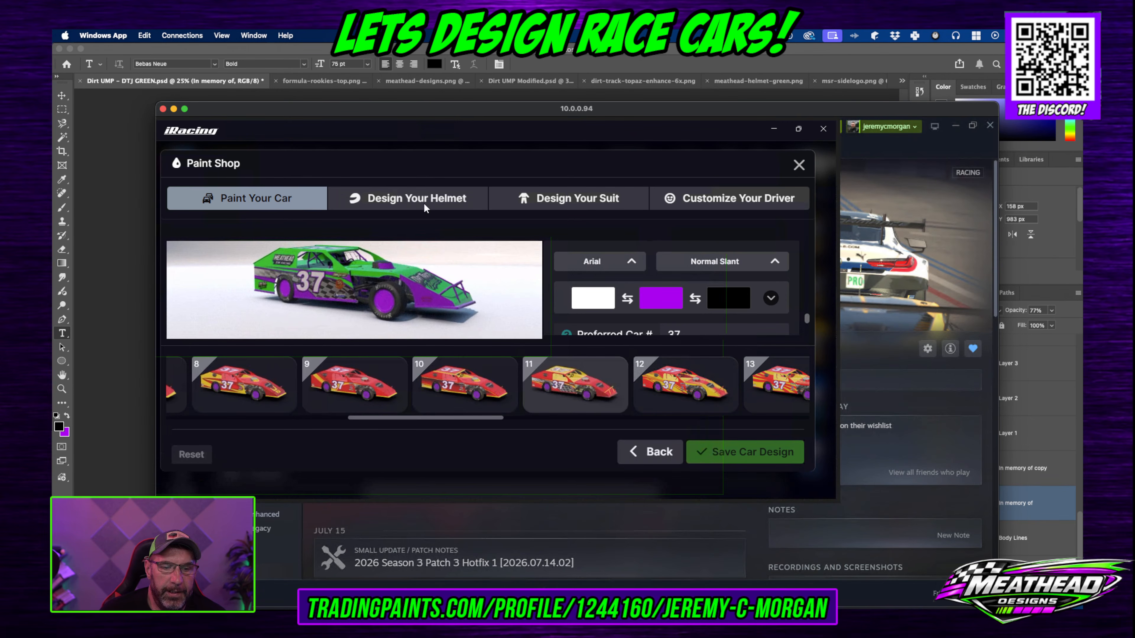
left_click_drag(478, 106, 1083, 121)
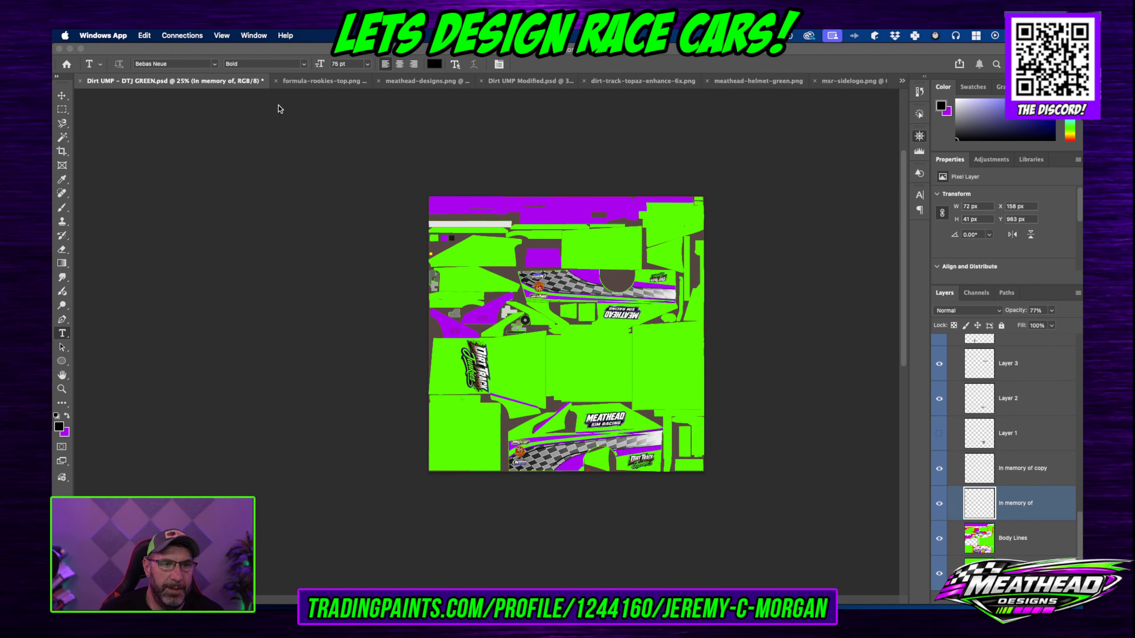
Step: Return to Photoshop, save Dirt UMP - DTJ GREEN.psd and look over the whole template
left_click(234, 81)
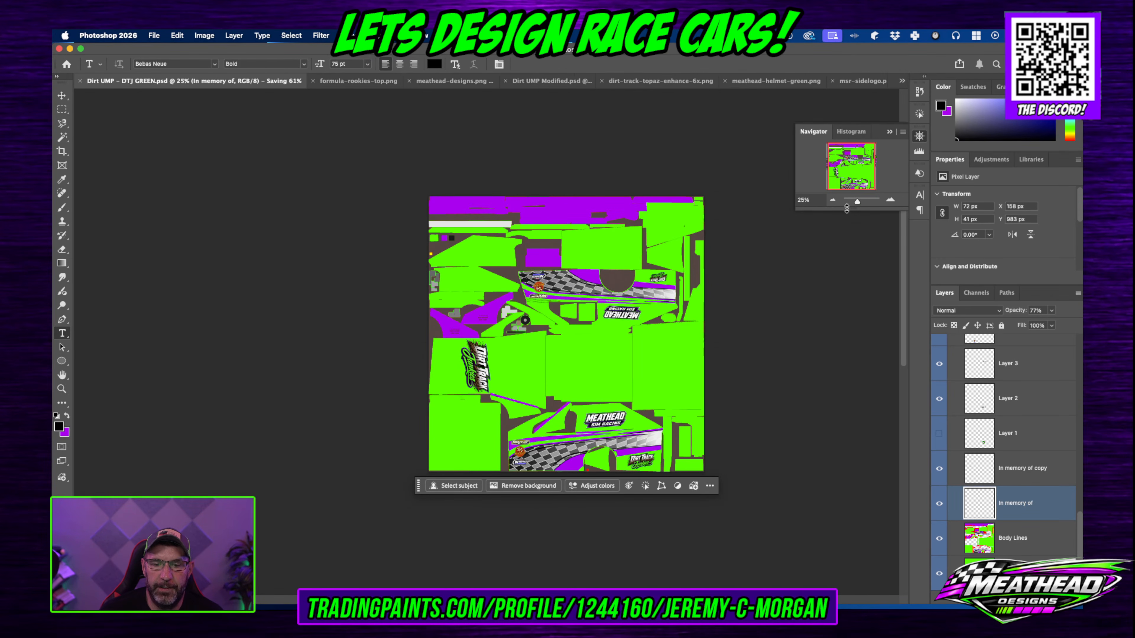
left_click(890, 199)
left_click(890, 200)
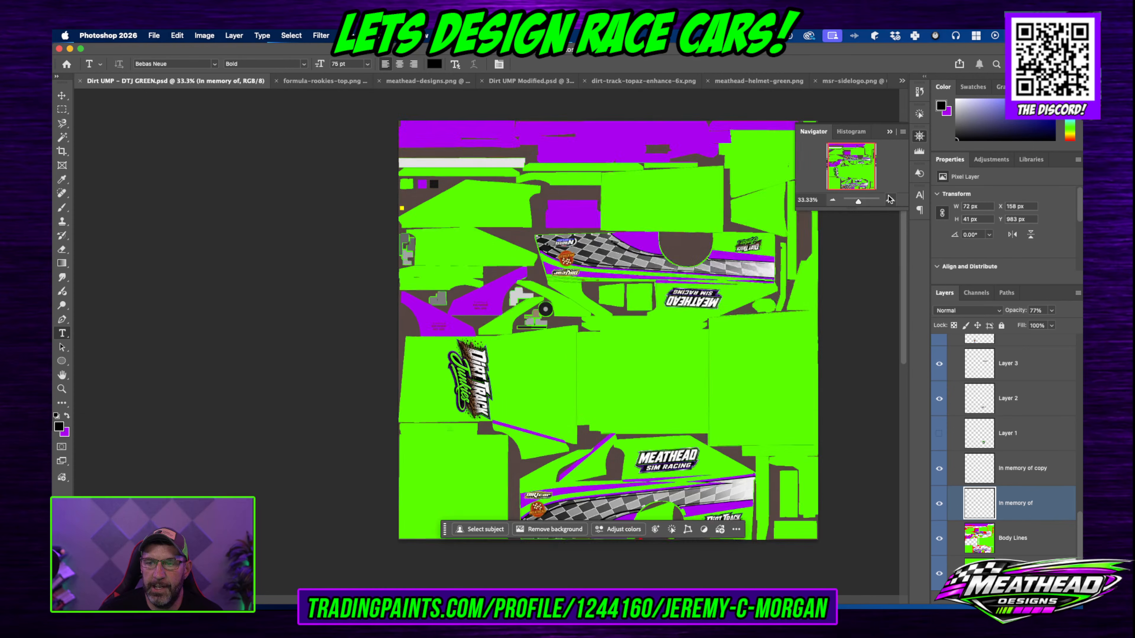
scroll(815, 255, "right", 6)
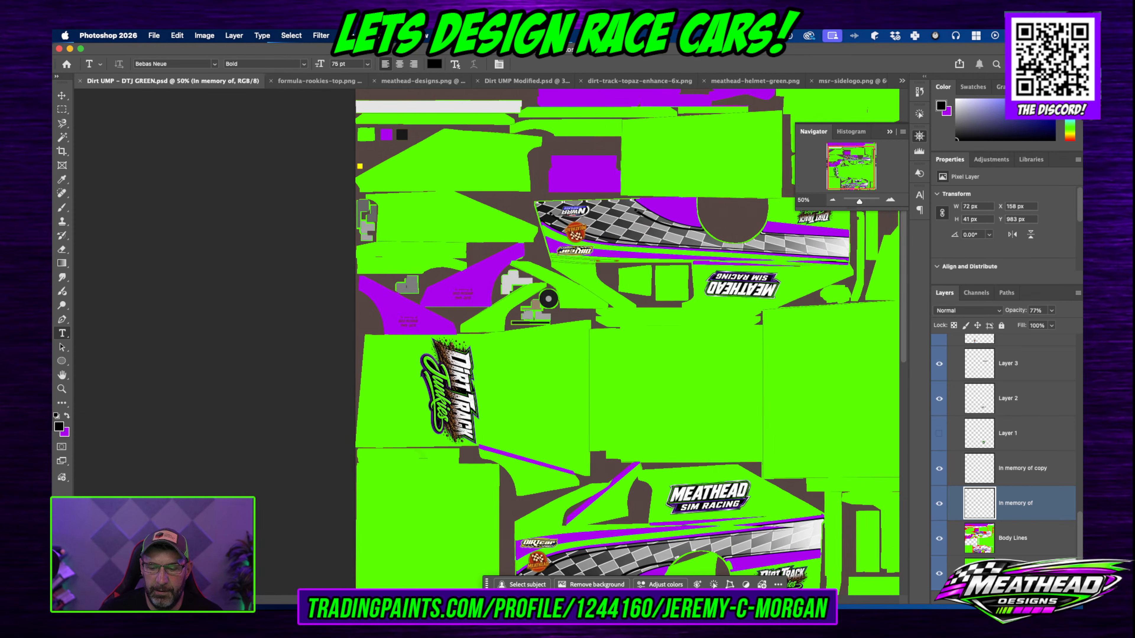
left_click(832, 200)
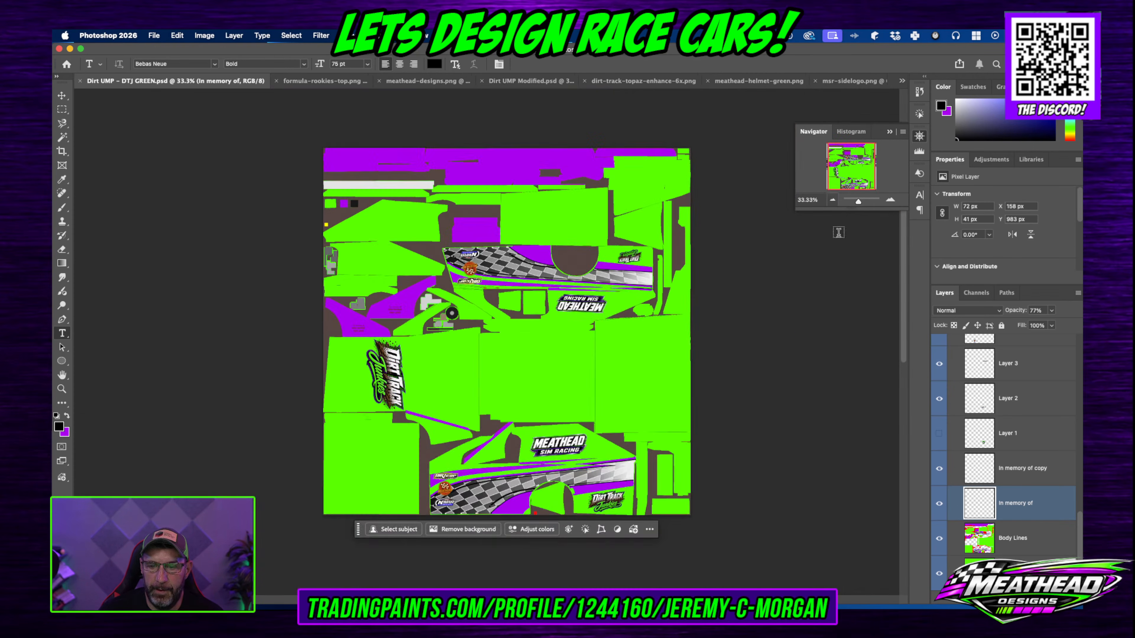
scroll(1008, 467, "up", 8)
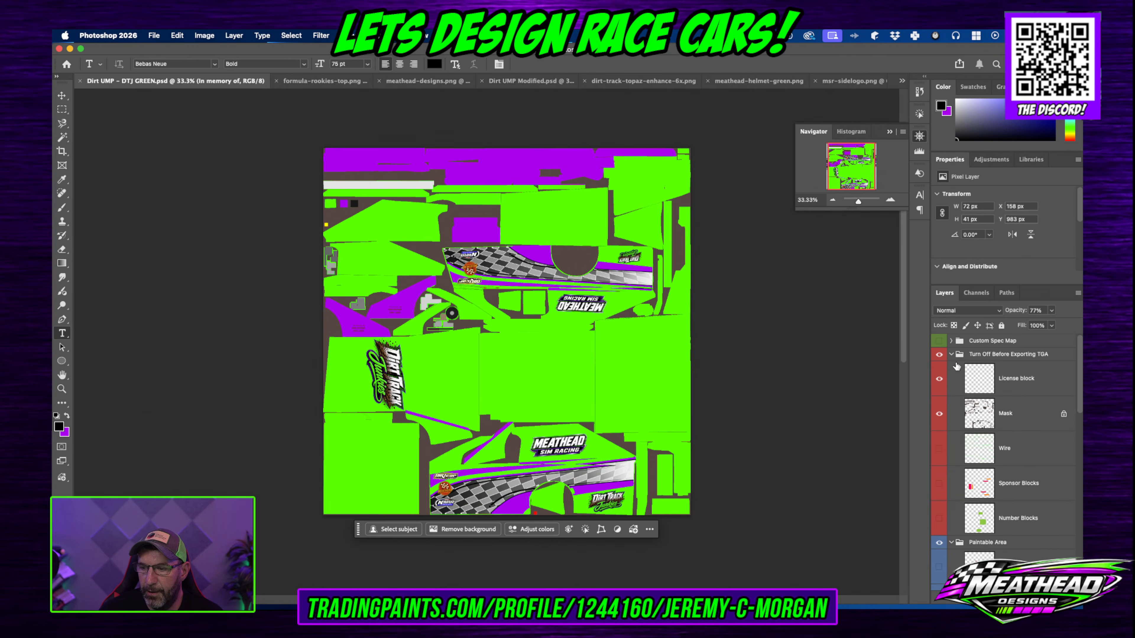
Step: Show the saved actions, then hide and collapse the Turn Off Before Exporting TGA and Paintable Area layer groups
left_click(919, 116)
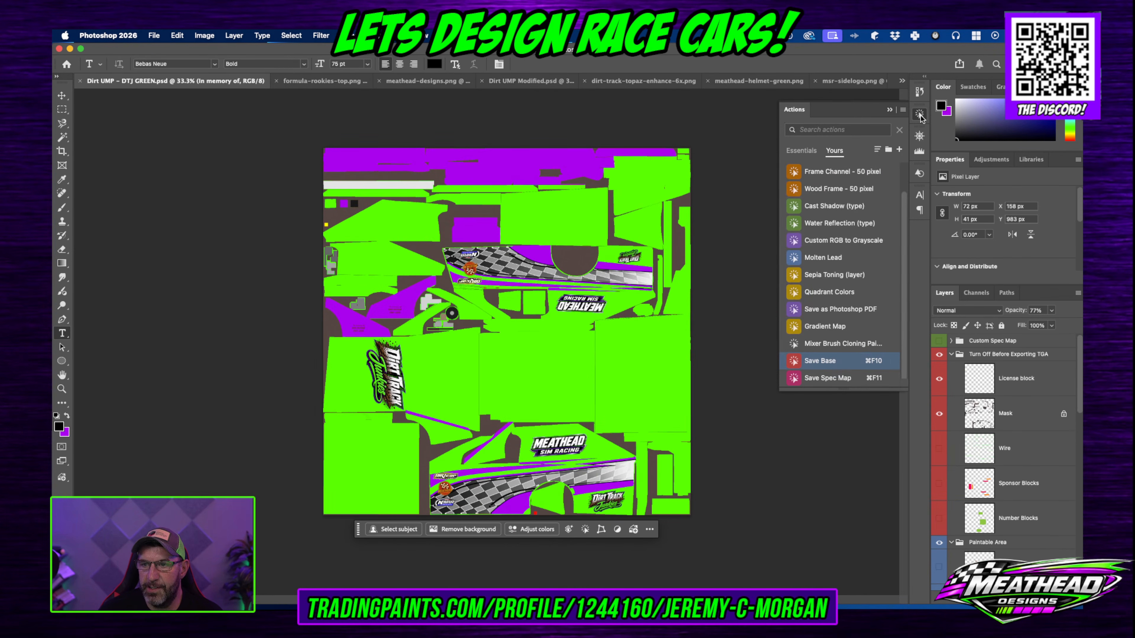
left_click(939, 354)
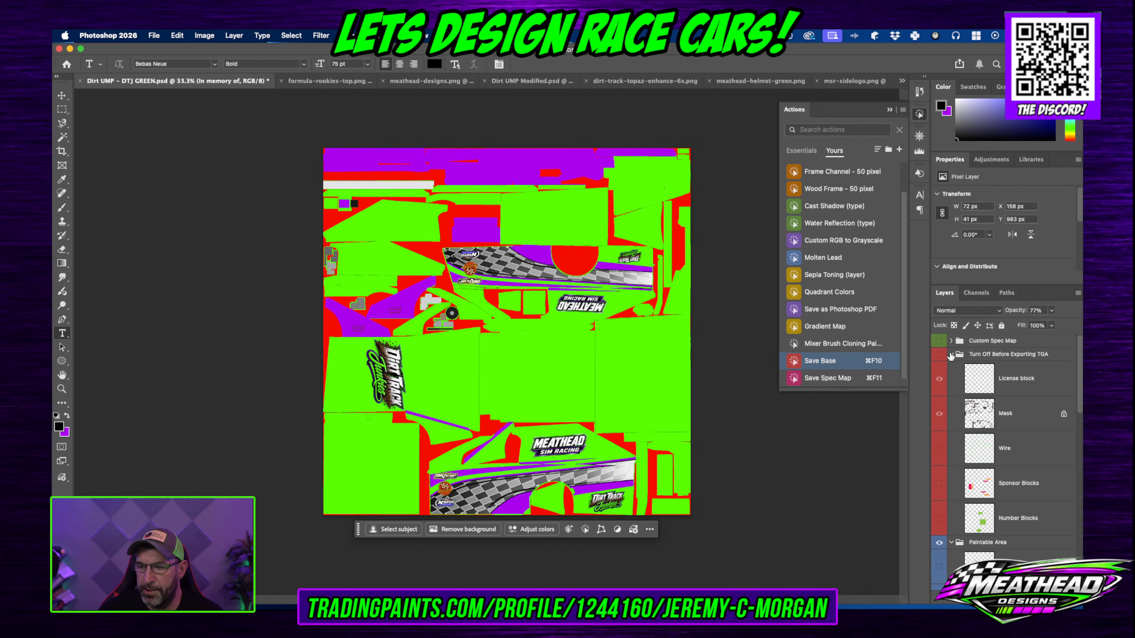
left_click(951, 354)
left_click(940, 367)
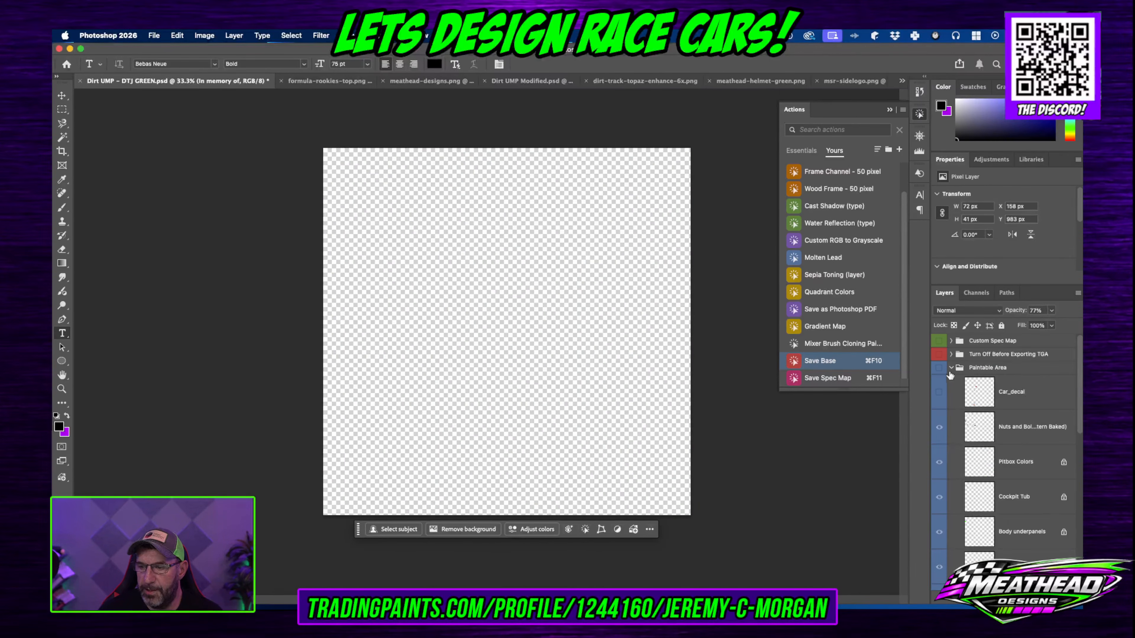
left_click(951, 368)
Step: Expand and show the Custom Spec Map group with only its Blue Channel Clearcoat subgroup visible, hiding Red Channel Metallic and Green Channel Roughness
left_click(952, 343)
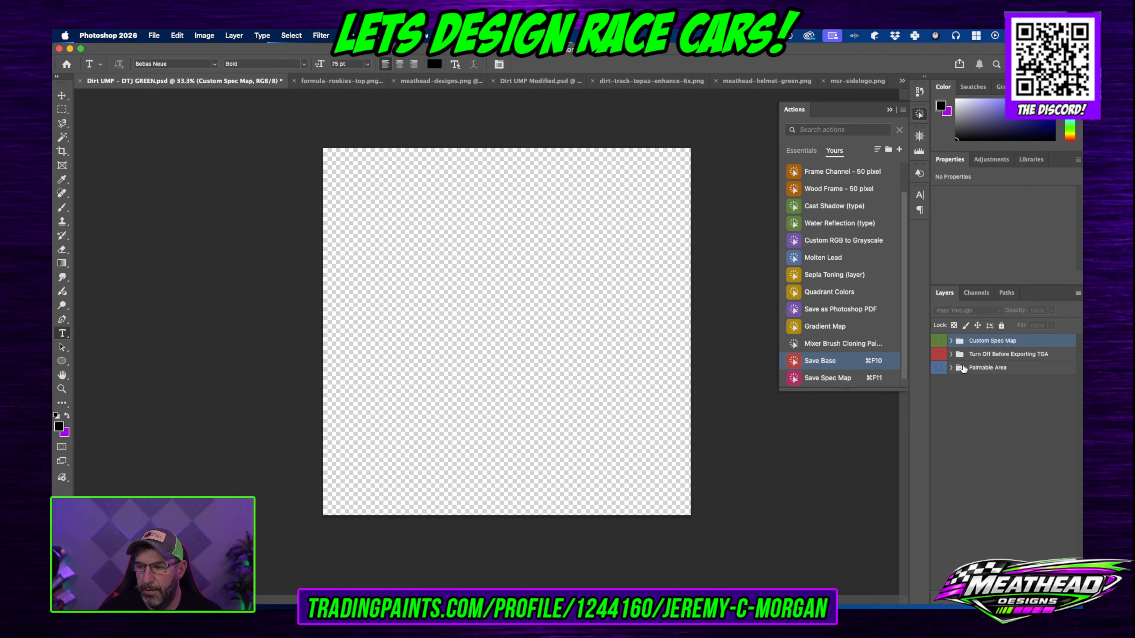
left_click(951, 342)
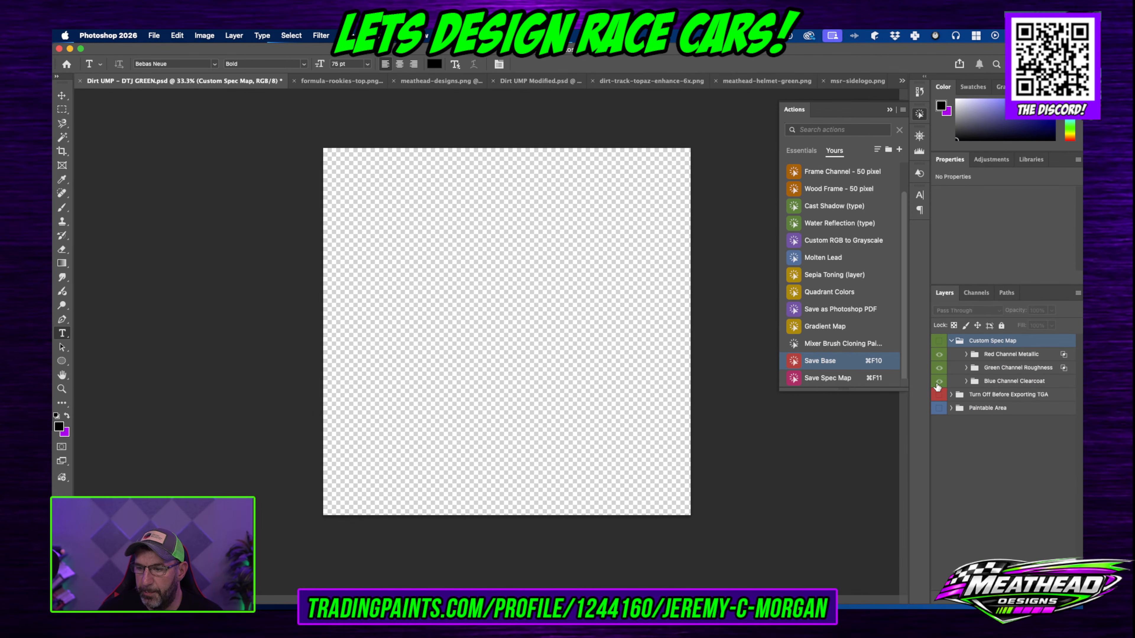
left_click(940, 383)
left_click(938, 357)
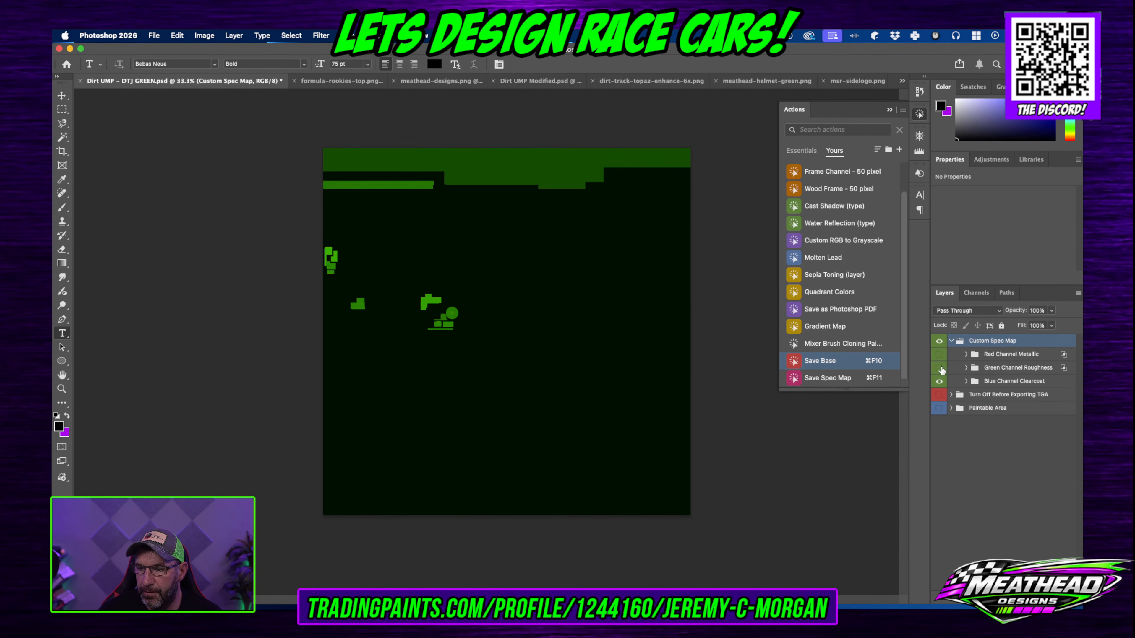
left_click(938, 367)
Step: Add a new empty layer above Base Paint inside the Blue Channel Clearcoat group
left_click(985, 382)
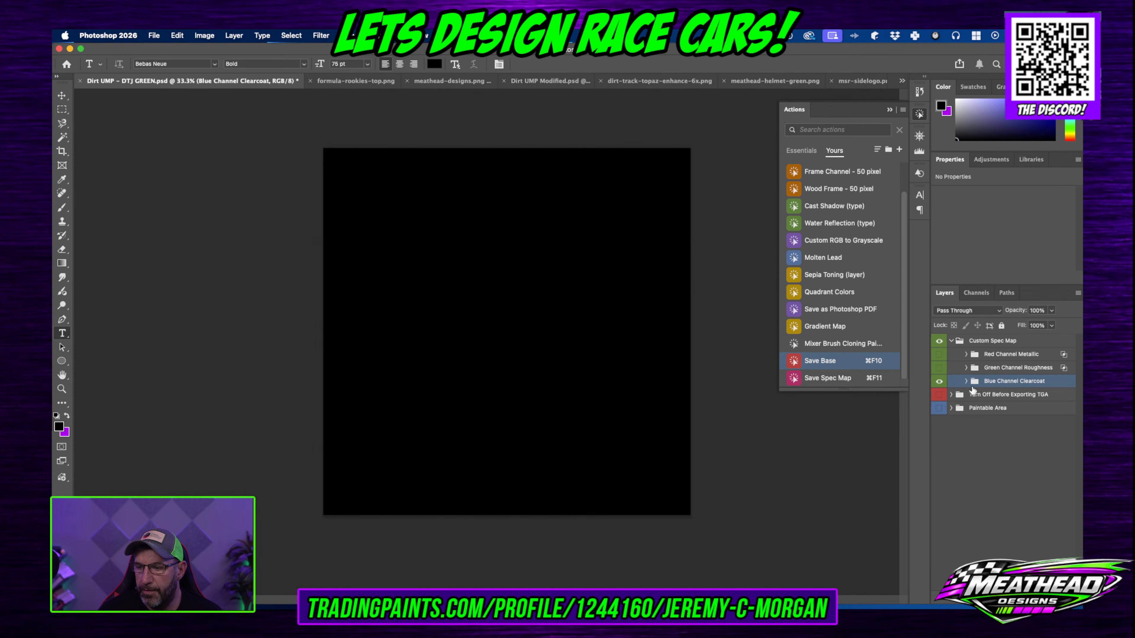
left_click(966, 381)
left_click(1026, 409)
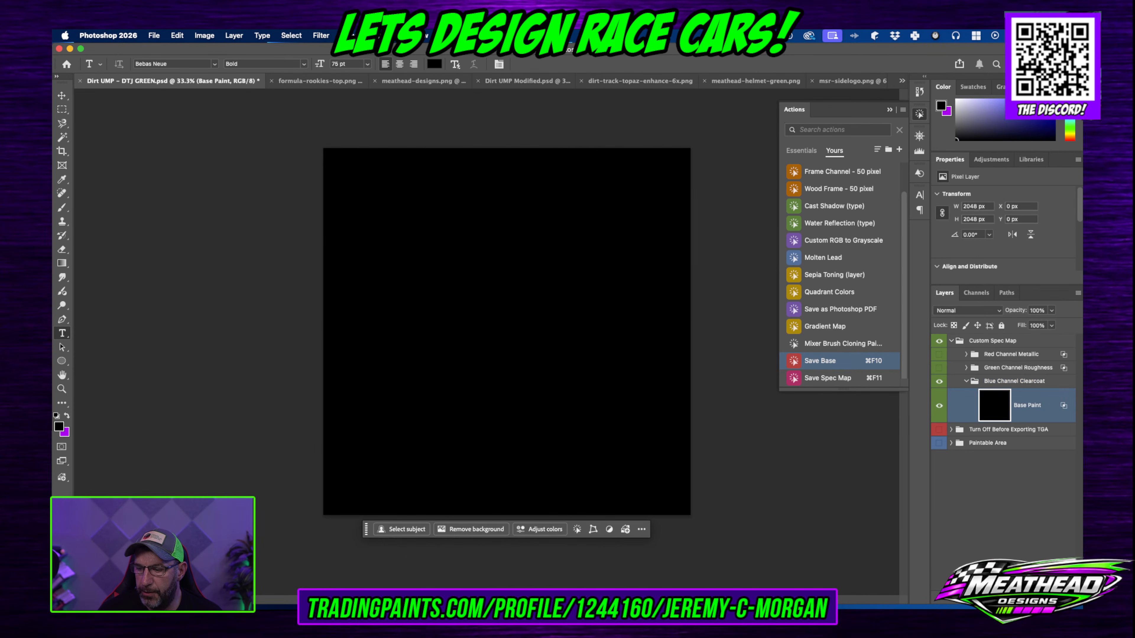
key("super+alt+shift+n")
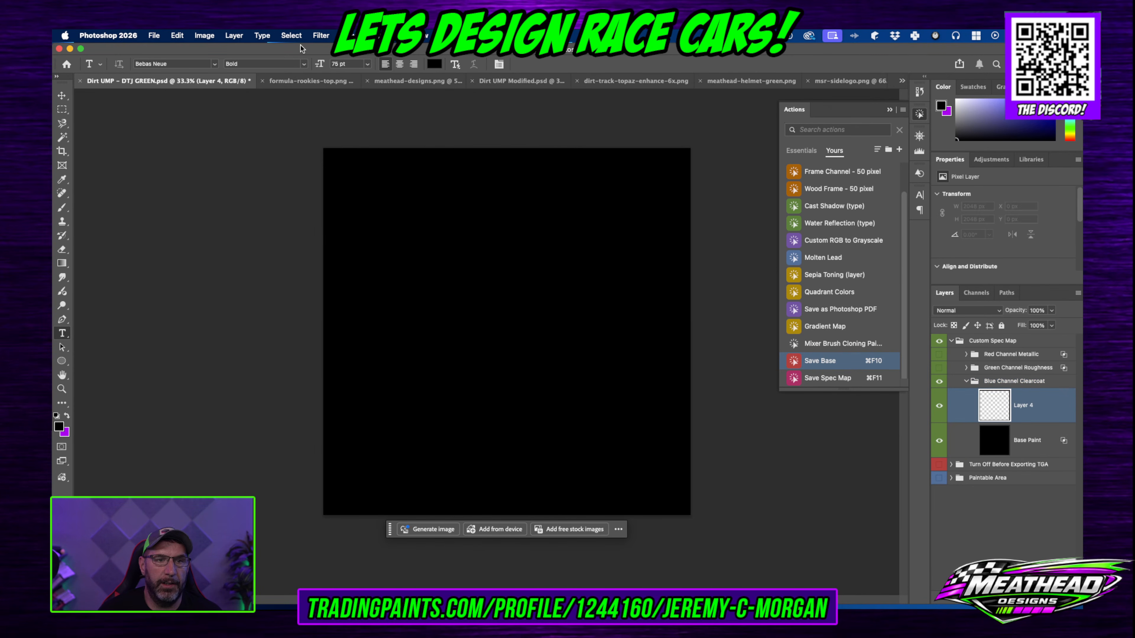
Step: Fill the new clearcoat layer with a solid color of RGB 0, 0, 18 in Normal mode at 100% opacity and save the document
left_click(314, 38)
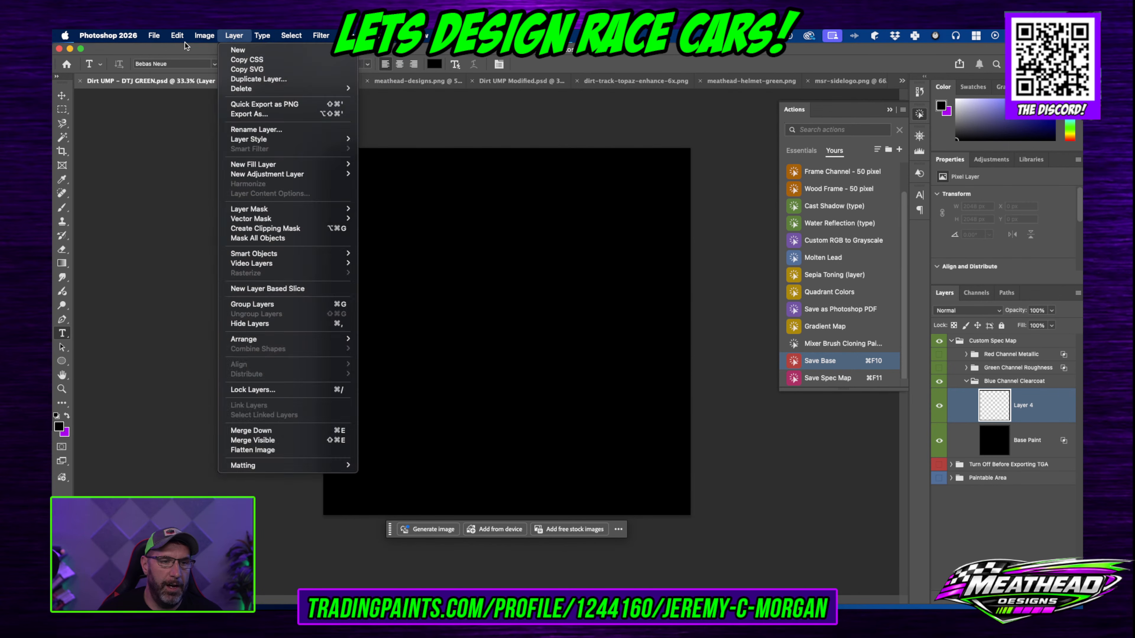
mouse_move(181, 40)
left_click(191, 202)
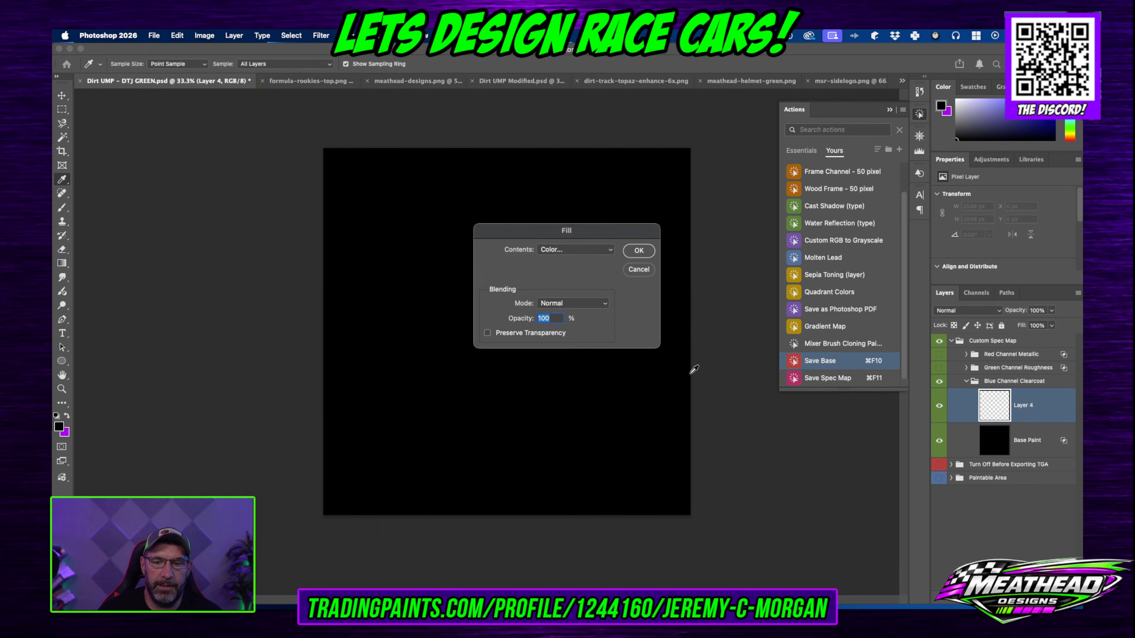
left_click(564, 249)
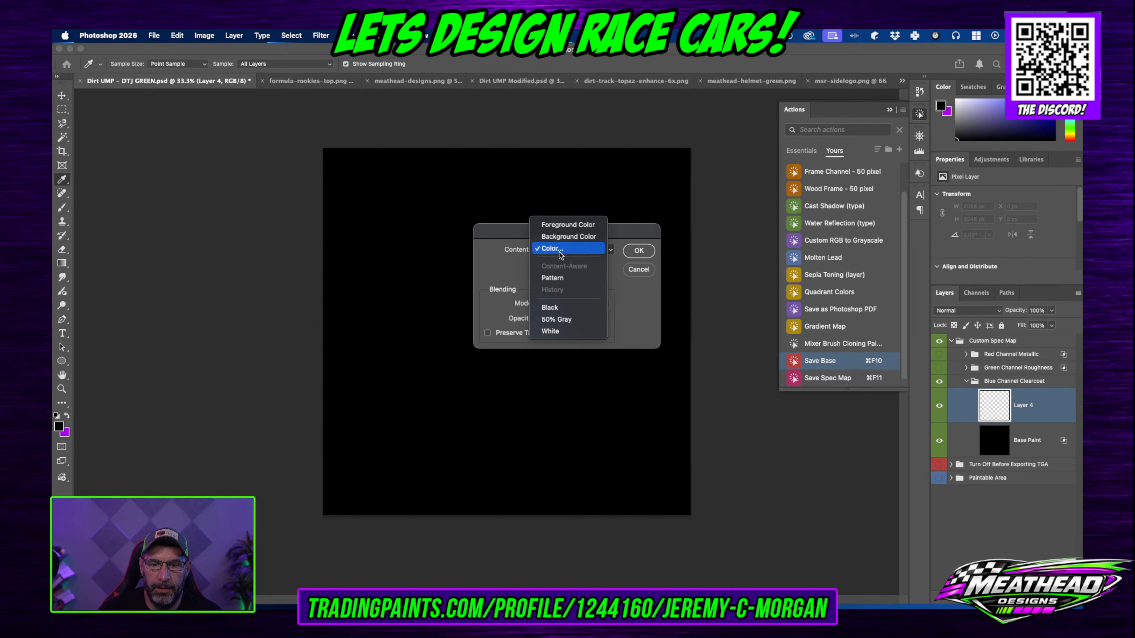
left_click(553, 248)
left_click_drag(698, 284, 701, 274)
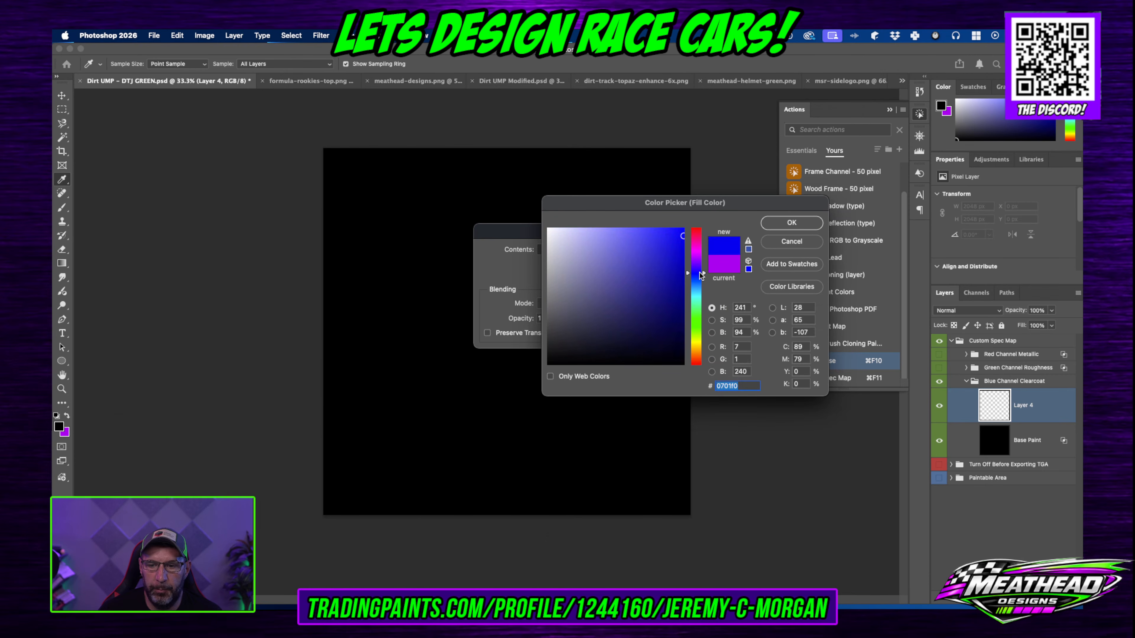
left_click(746, 347)
type("0")
key("Tab")
type("0")
double_click(748, 369)
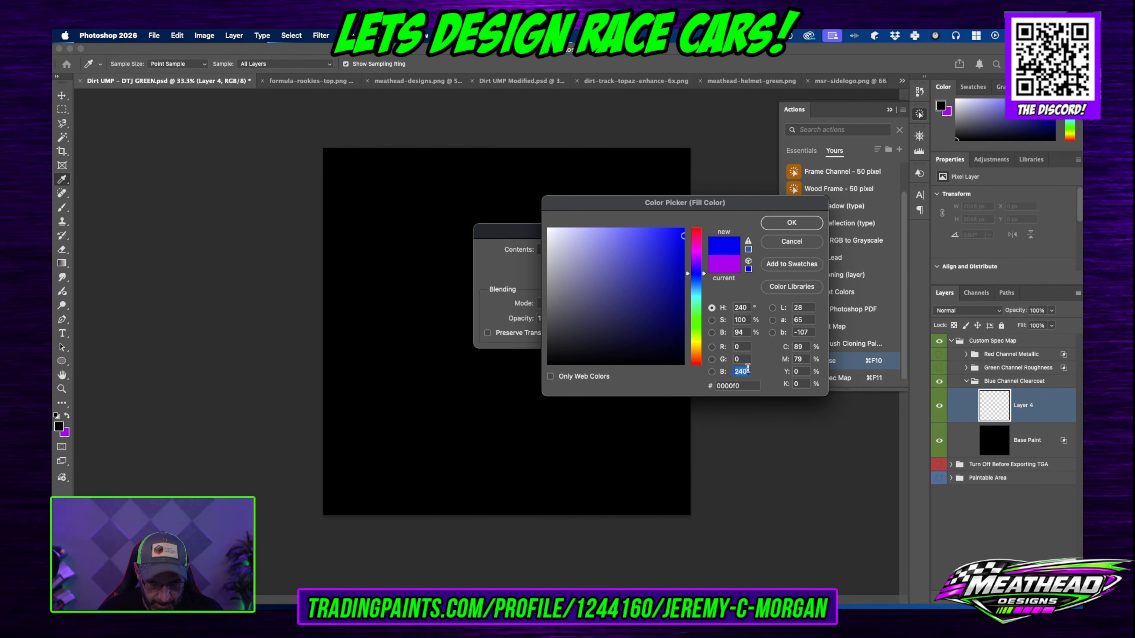
type("28")
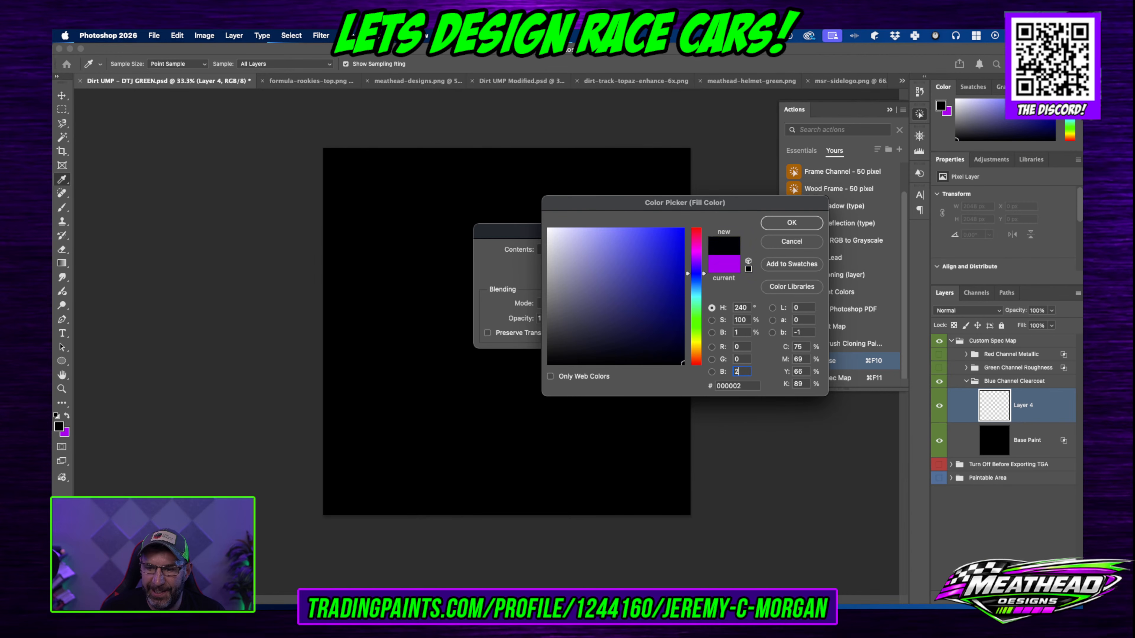
key("BackSpace")
key("BackSpace")
type("18")
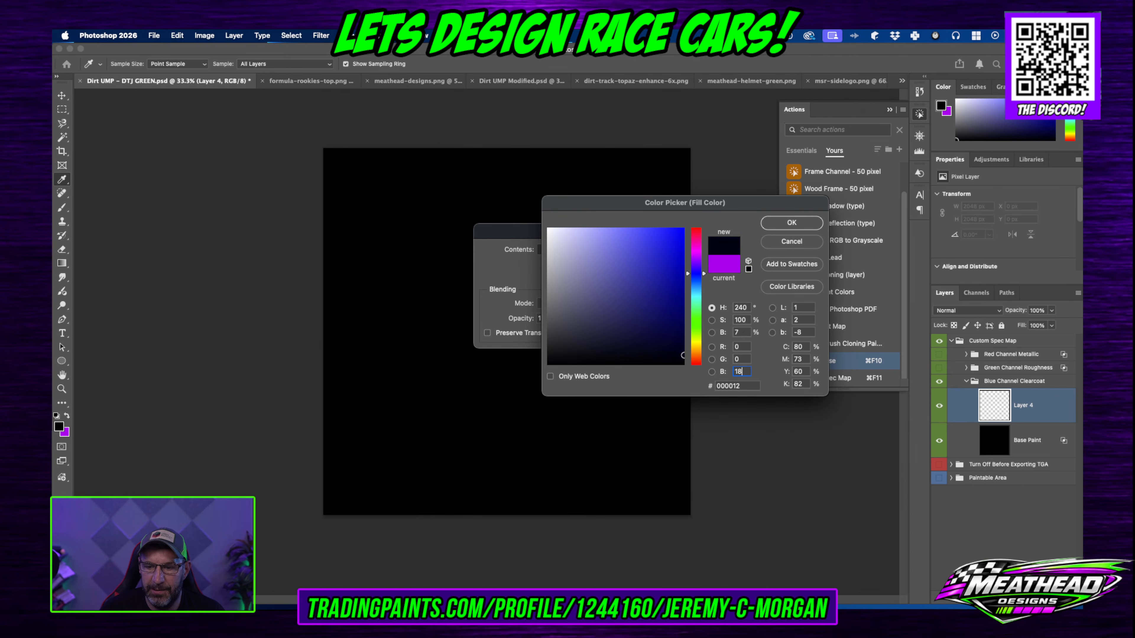
key("Return")
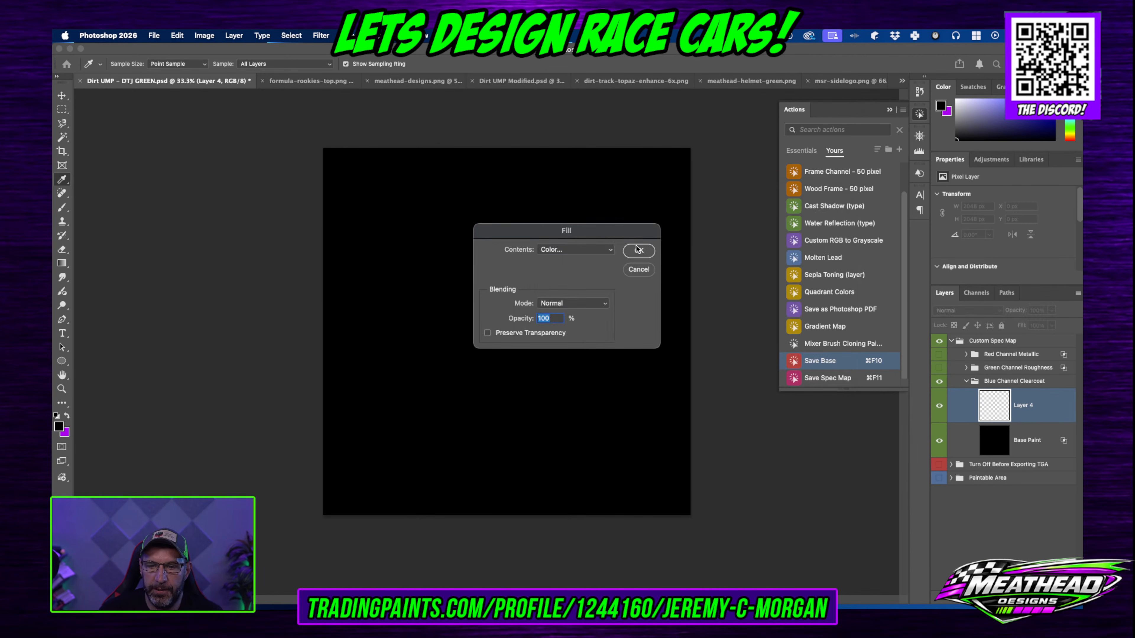
left_click(648, 251)
key("super+s")
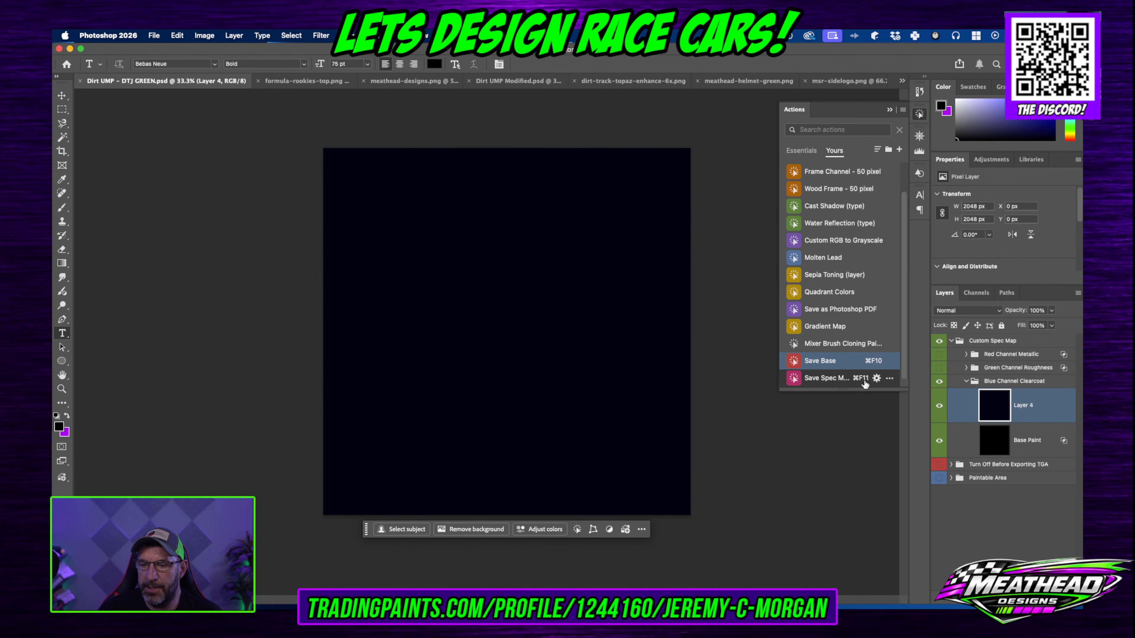
Step: Redefine the Save Spec Map action's Save step to write the car_spec Targa copy into the dirtumpmod paint folder
left_click(876, 379)
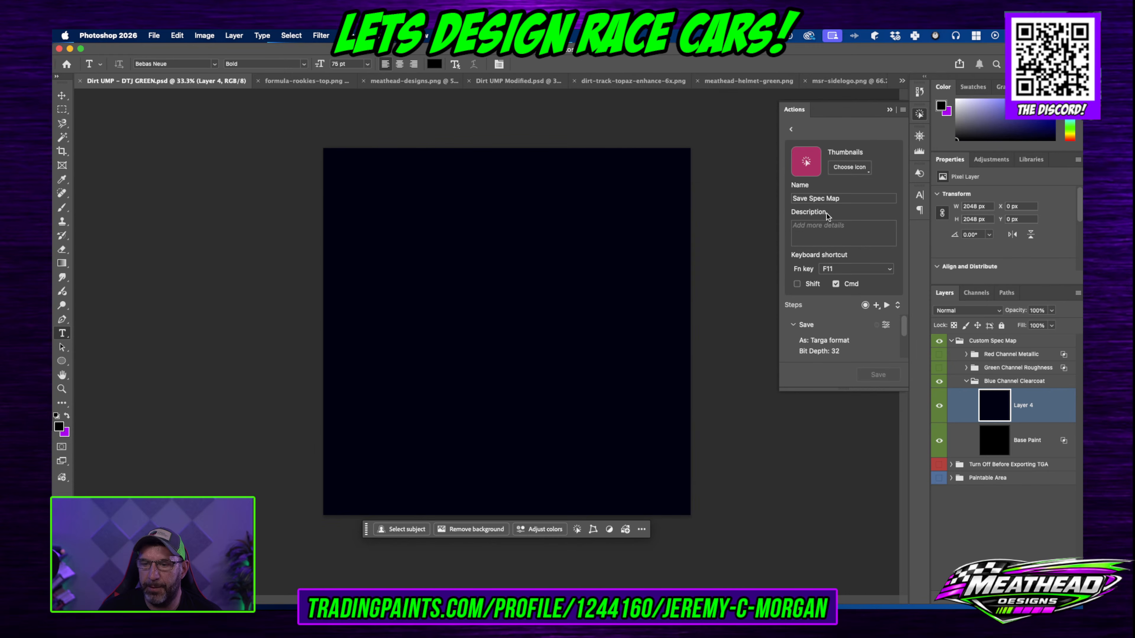
left_click(886, 325)
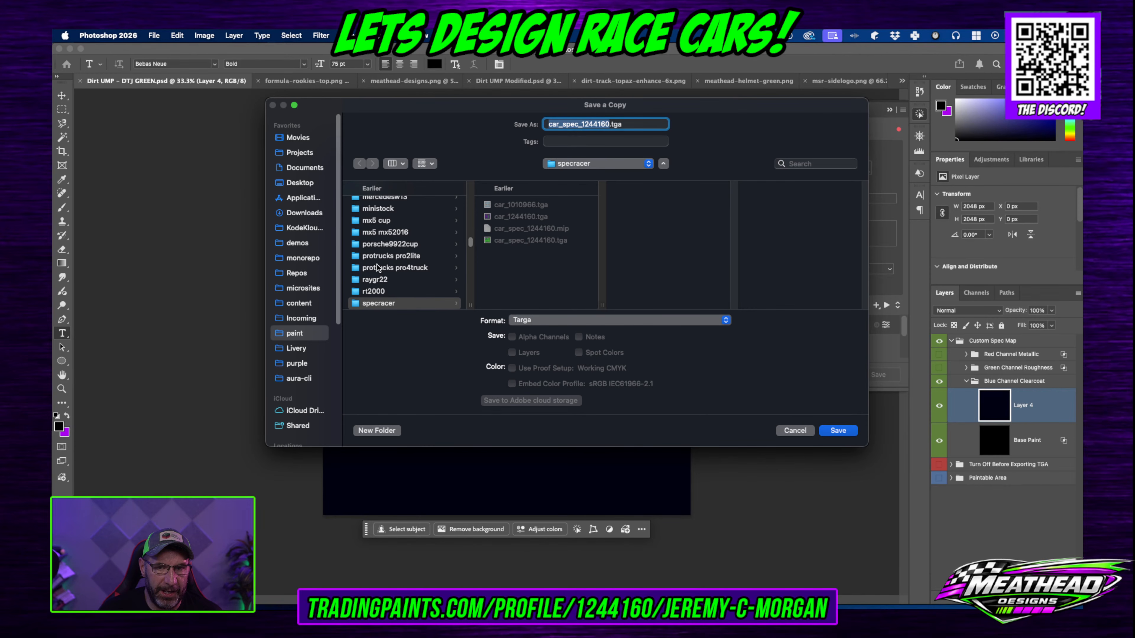
scroll(388, 267, "up", 4)
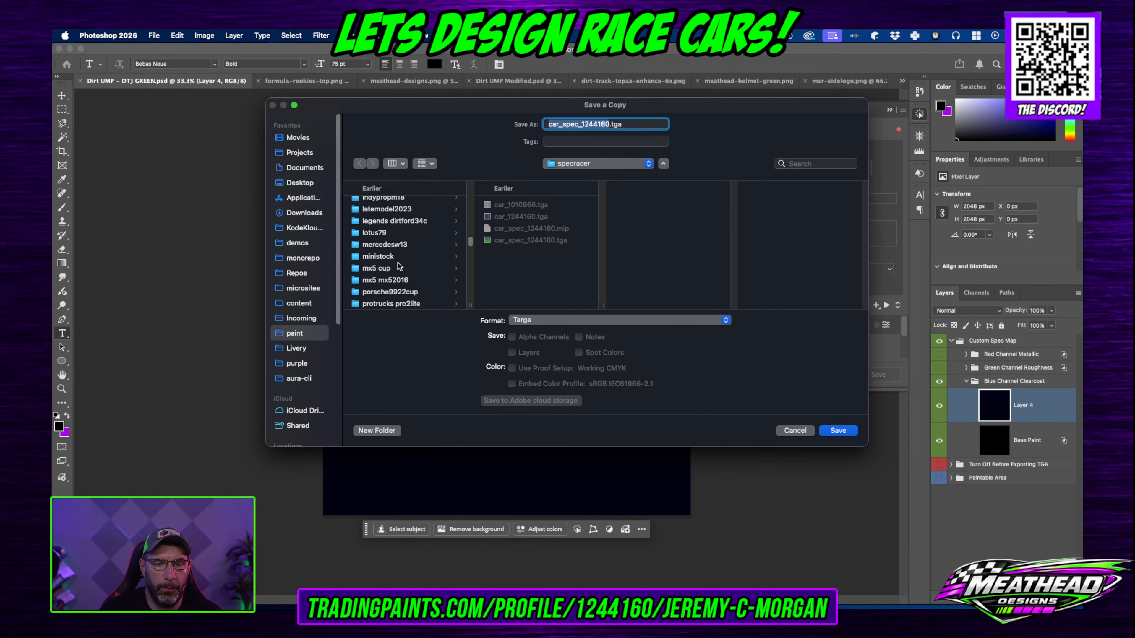
scroll(399, 267, "down", 10)
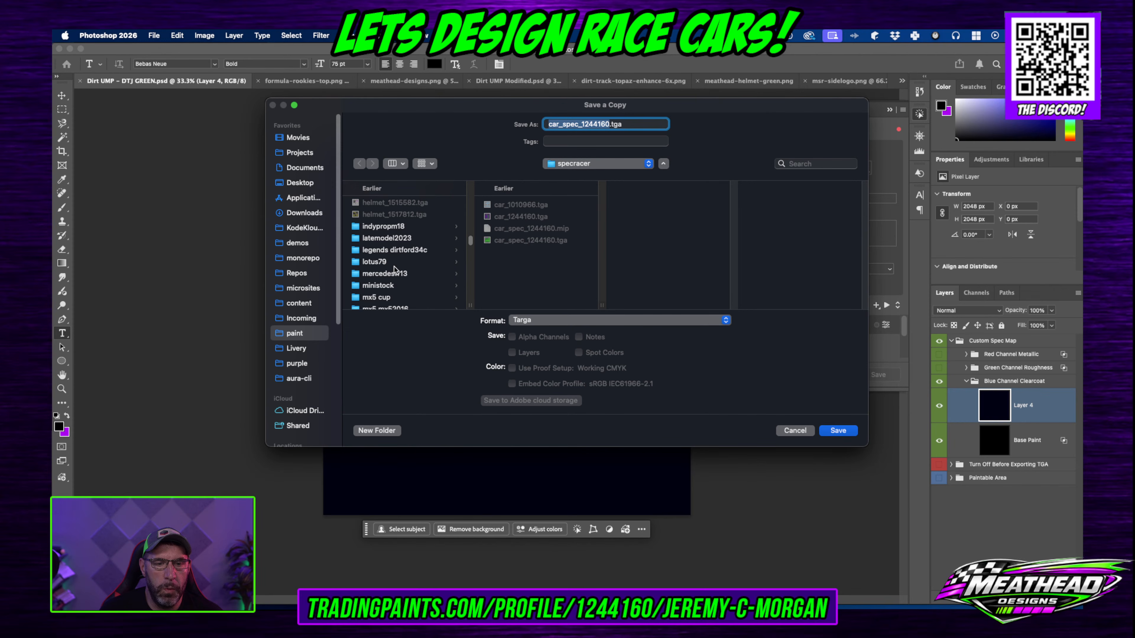
scroll(394, 268, "up", 5)
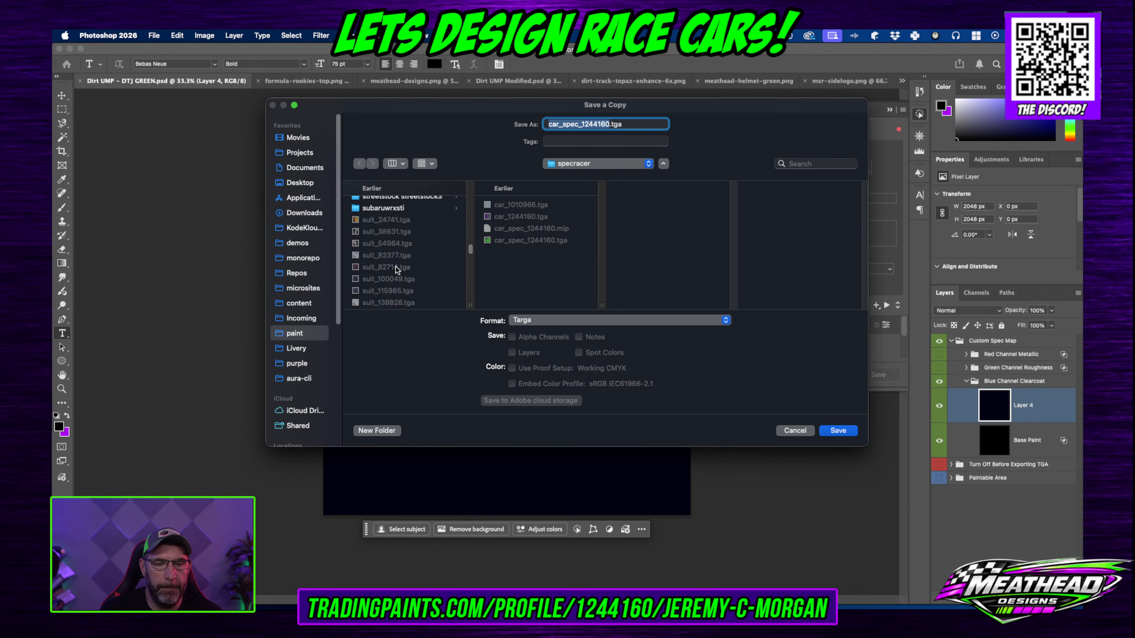
scroll(399, 267, "up", 15)
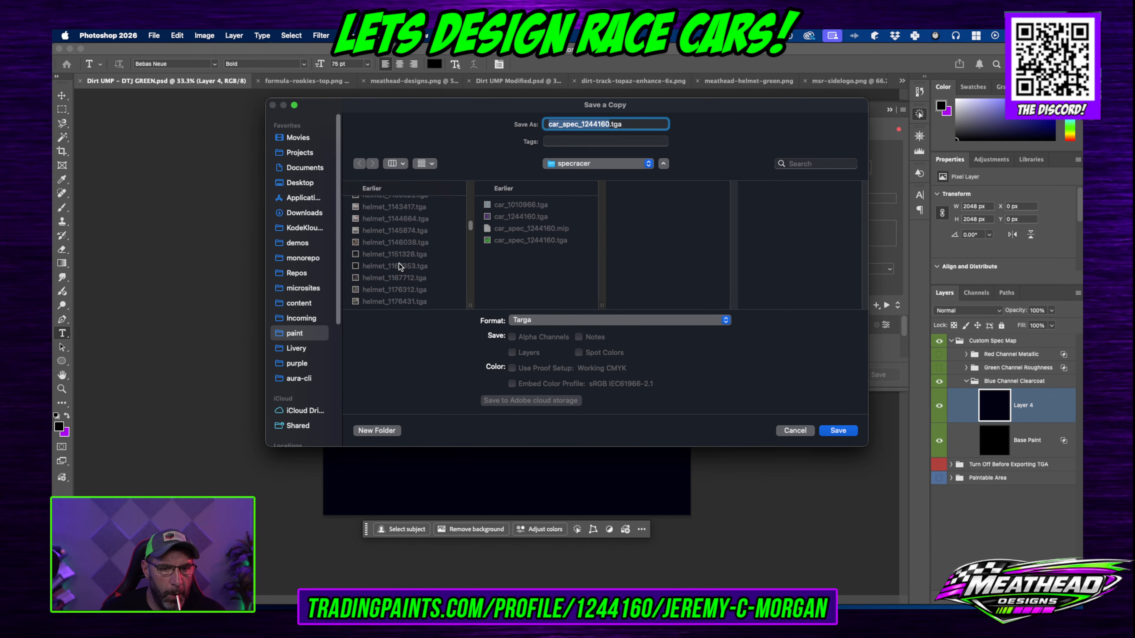
scroll(399, 267, "up", 10)
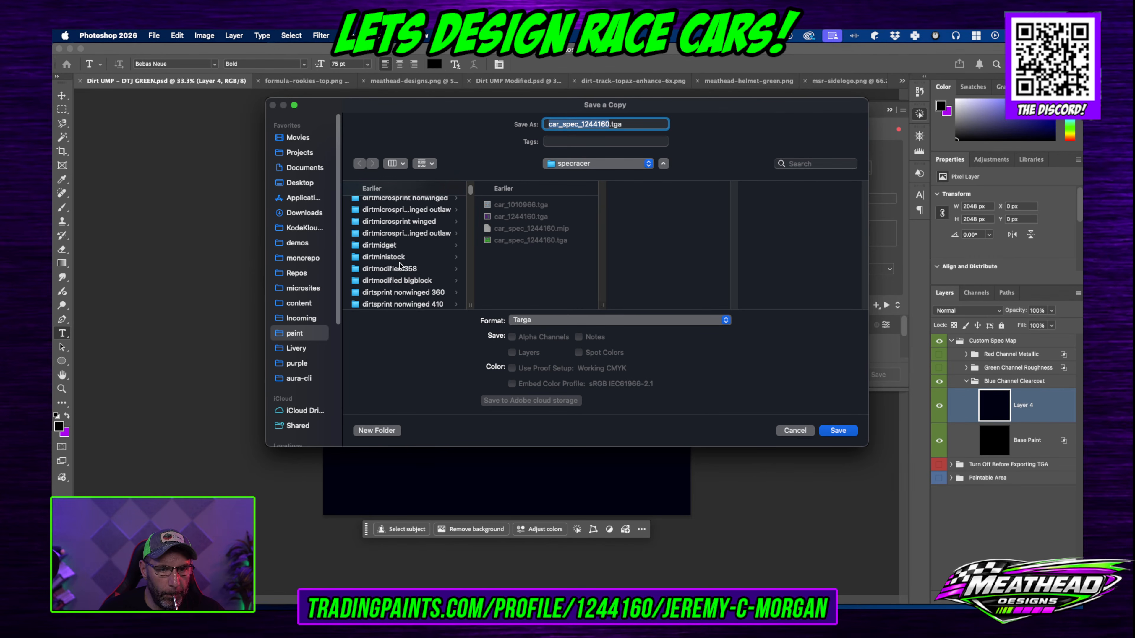
scroll(400, 266, "down", 3)
scroll(401, 275, "down", 1)
left_click(399, 273)
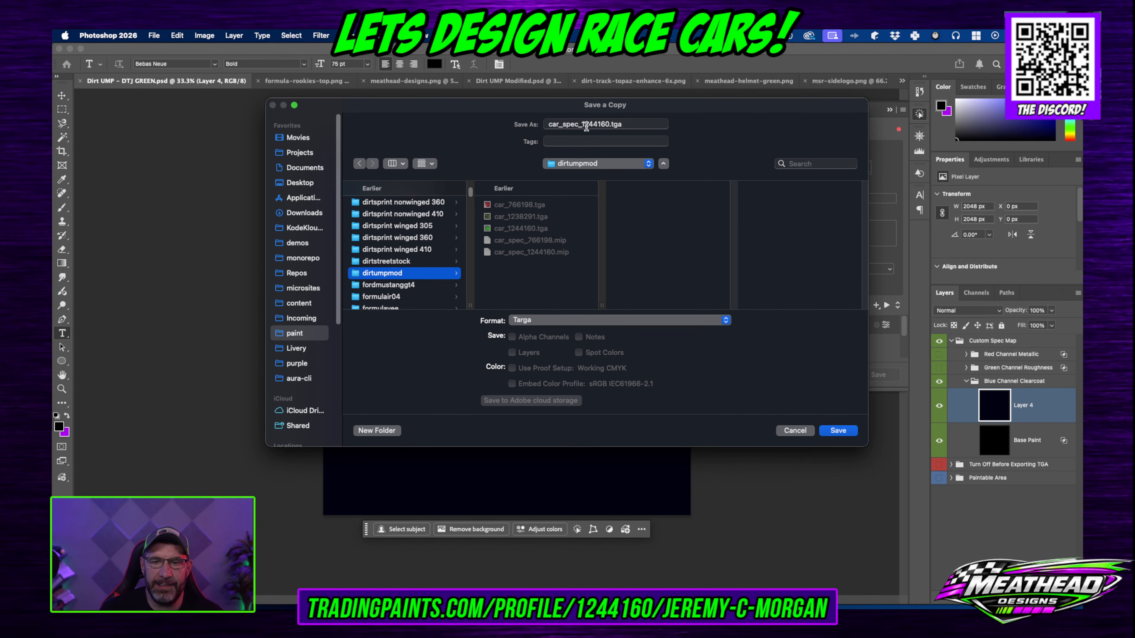
left_click(842, 430)
left_click(602, 239)
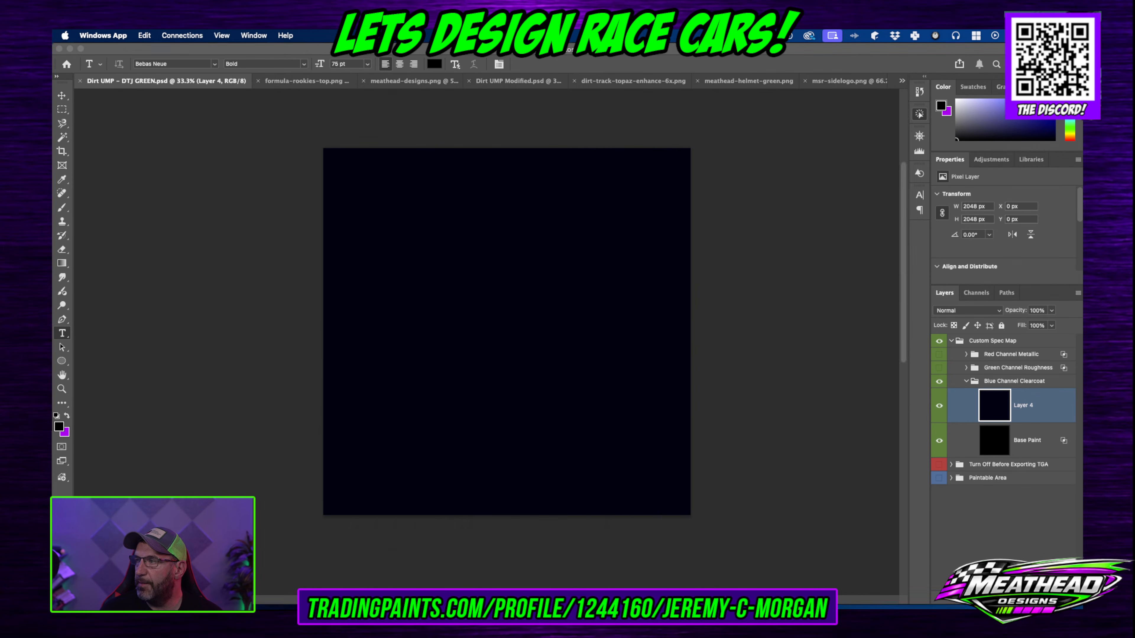
Step: Switch to the iRacing Paint Shop, examine the car's finish from several angles and distances, and return to Photoshop
left_click_drag(557, 100, 548, 100)
left_click(424, 256)
scroll(433, 269, "down", 2)
scroll(433, 269, "up", 5)
left_click_drag(424, 256, 325, 194)
left_click_drag(507, 266, 508, 207)
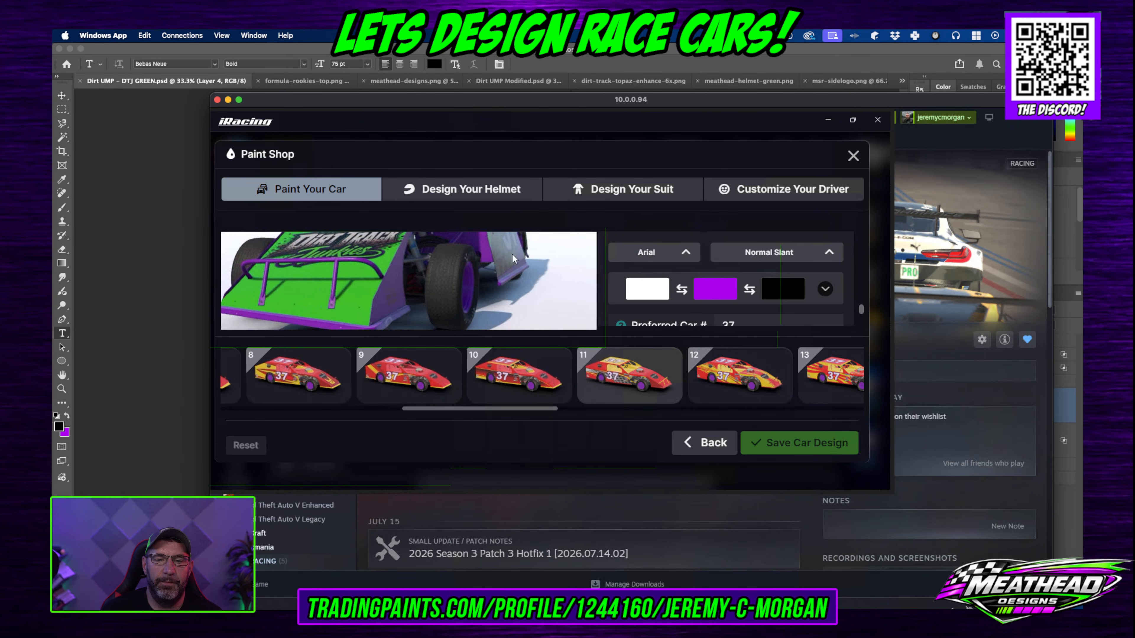
scroll(512, 263, "down", 4)
mouse_move(511, 277)
left_mouse_down()
mouse_move(423, 280)
mouse_move(357, 257)
mouse_move(377, 250)
mouse_move(459, 284)
mouse_move(427, 281)
mouse_move(538, 291)
mouse_move(506, 271)
left_mouse_up()
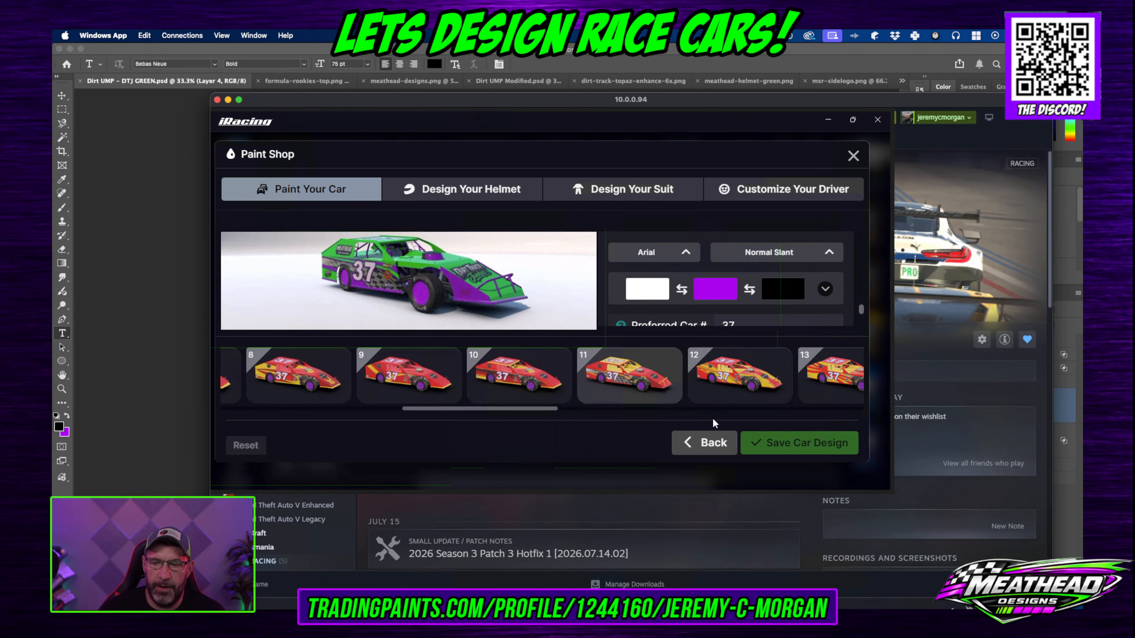
left_click_drag(535, 100, 1082, 96)
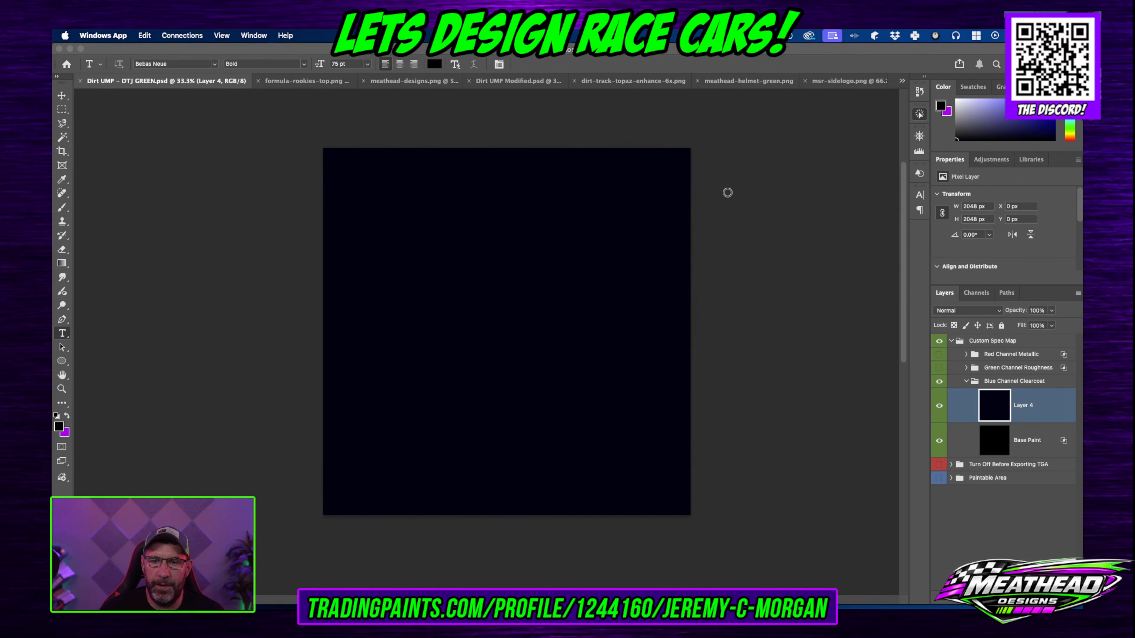
Step: Return to Photoshop, hide the Custom Spec Map group, show the Turn Off Before Exporting TGA and Paintable Area groups, and save the document
left_click(739, 214)
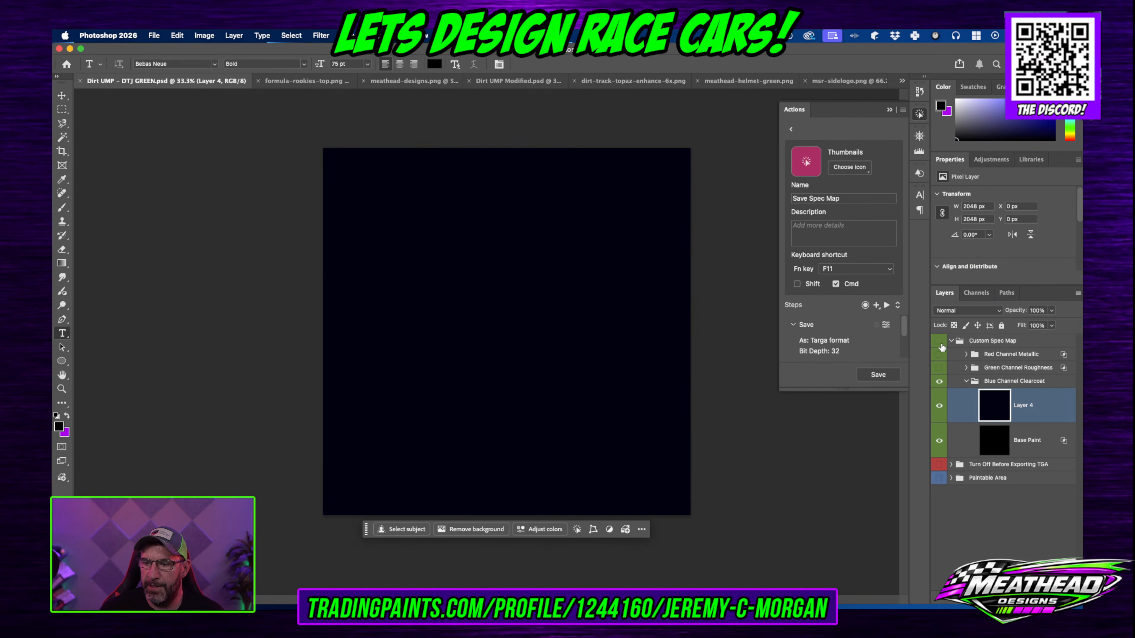
left_click(940, 343)
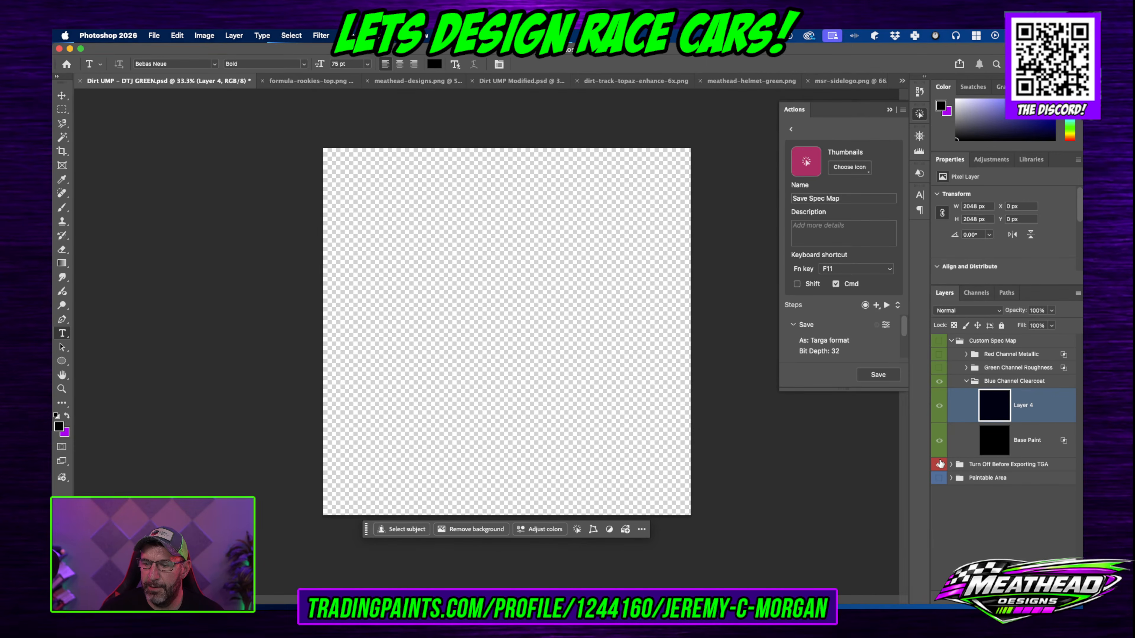
left_click_drag(940, 464, 939, 478)
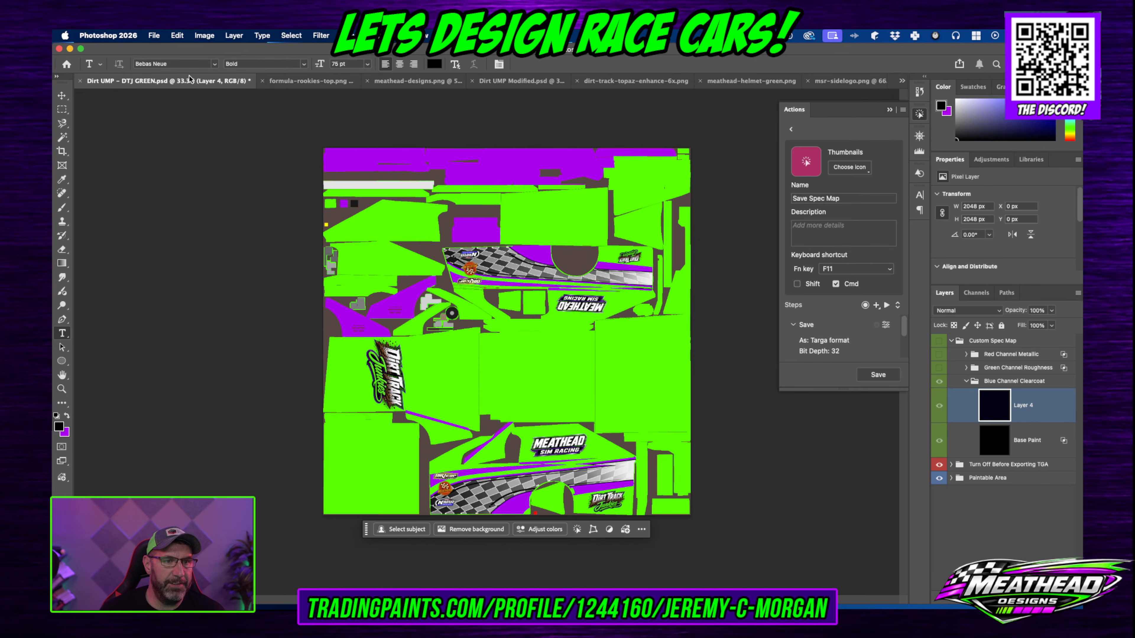
left_click(152, 41)
left_click(176, 147)
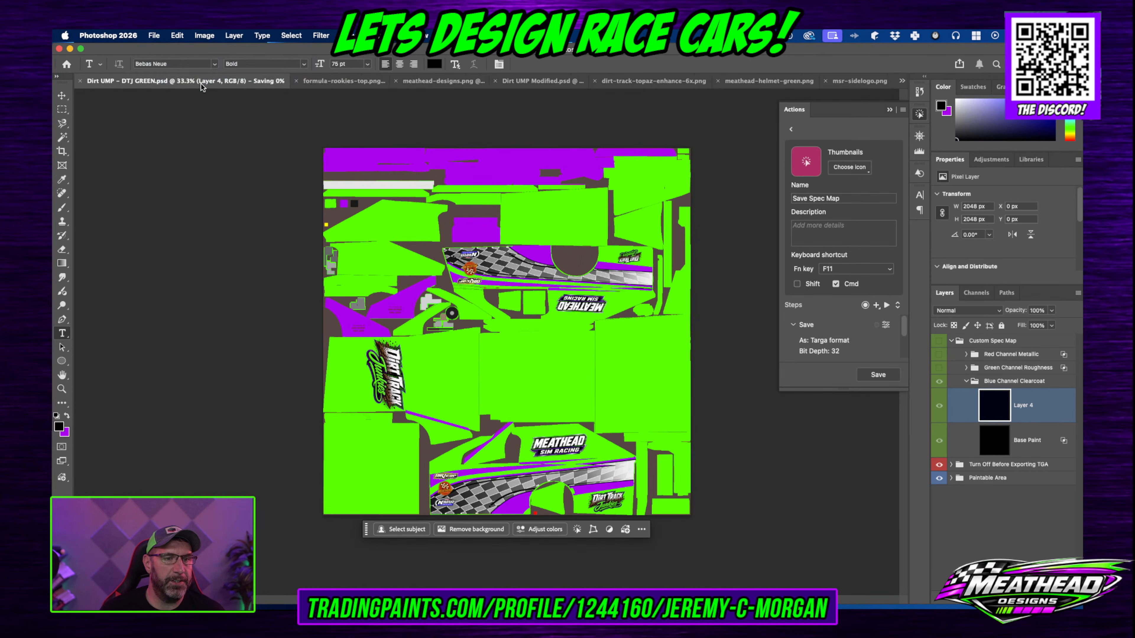
Step: Save the document under the new name Dirt UMP - DTJ PURPLE.psd in the 95_template_UMP folder with Maximize Compatibility on
left_click(154, 37)
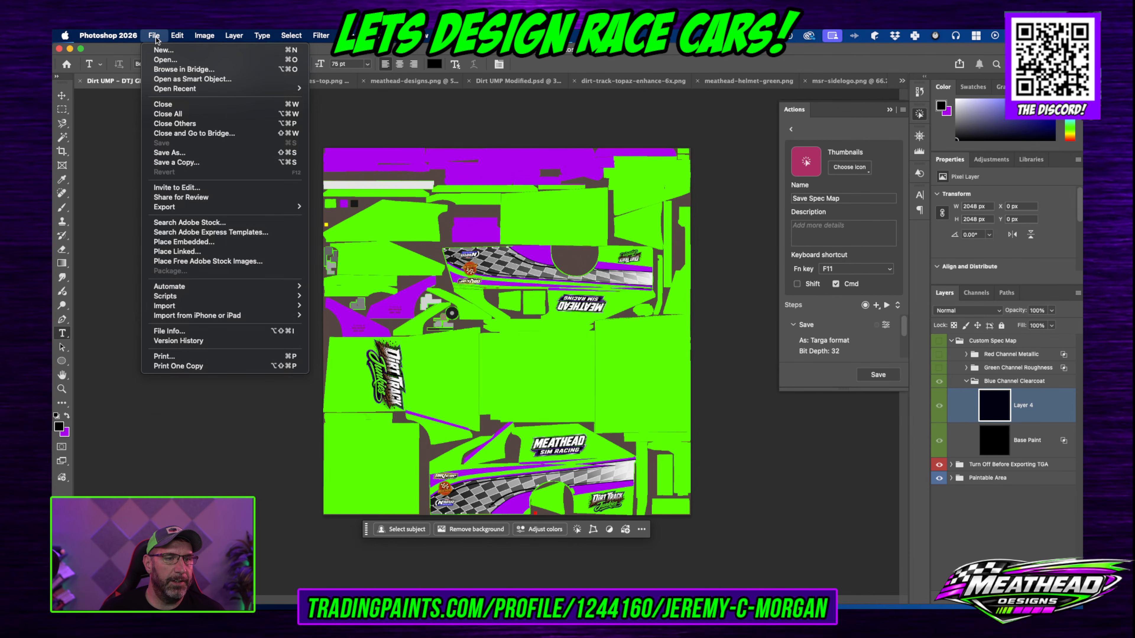
left_click(169, 153)
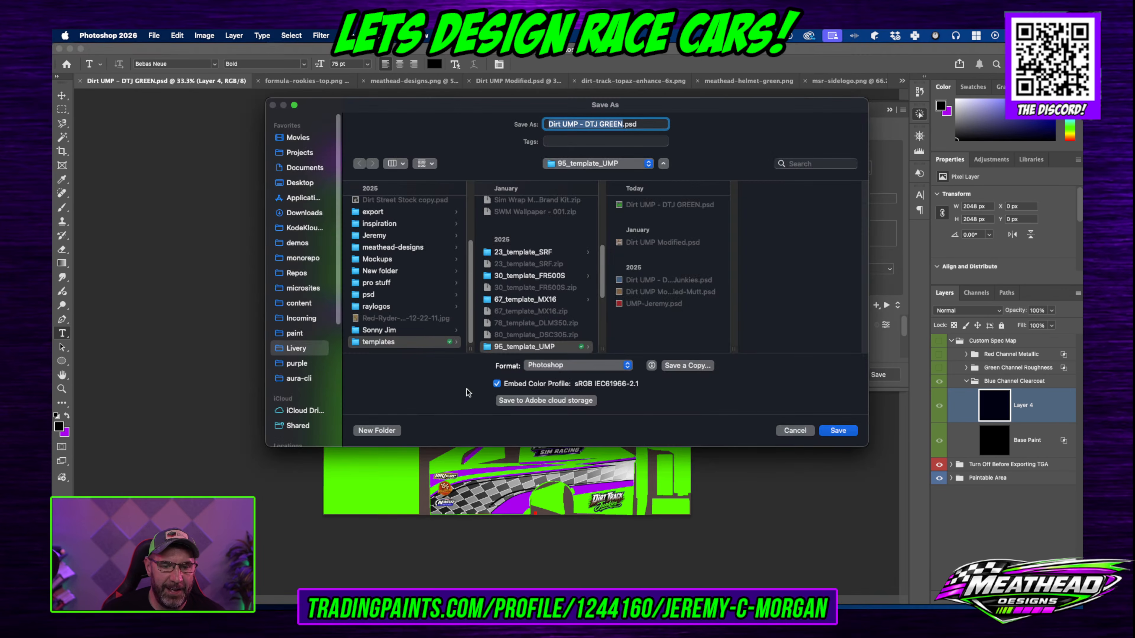
left_click(623, 126)
key("BackSpace")
key("BackSpace")
key("BackSpace")
key("BackSpace")
key("BackSpace")
type("OP")
key("BackSpace")
type("PURPLE")
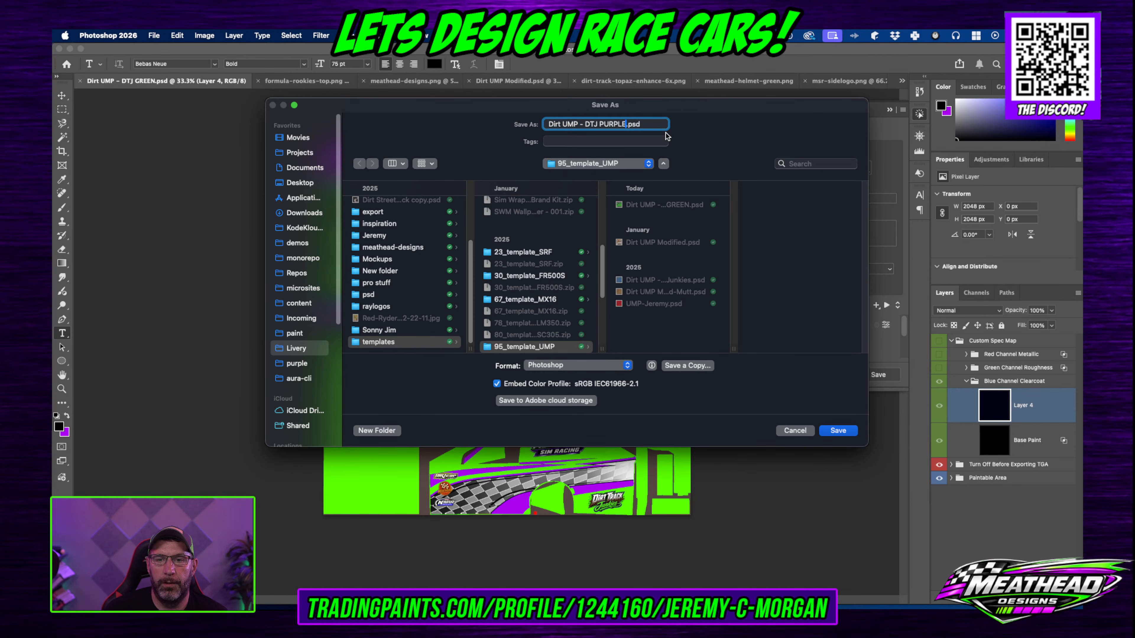
left_click(830, 430)
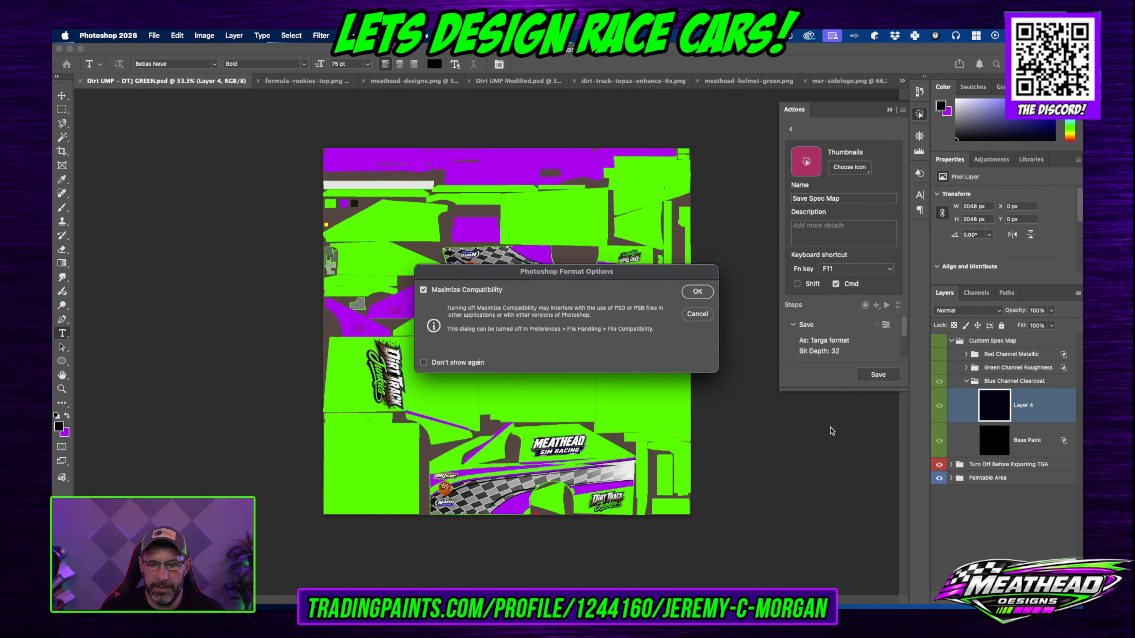
left_click(693, 297)
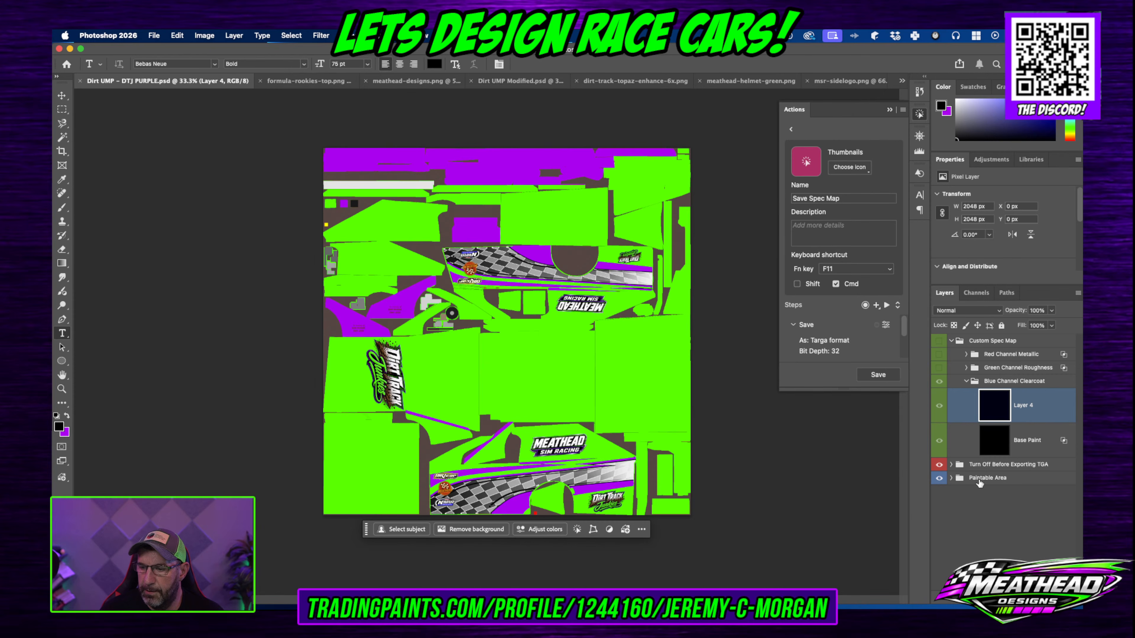
Step: Expand the Paintable Area group and select its Base Color layer
left_click(961, 479)
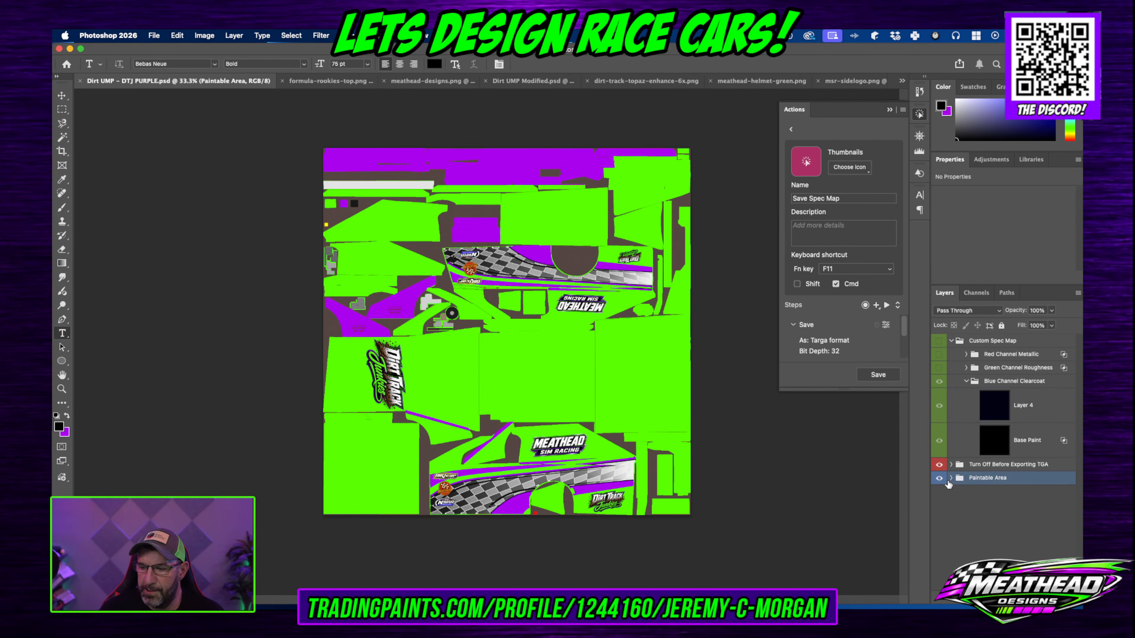
left_click(951, 477)
scroll(1014, 513, "down", 3)
scroll(1014, 512, "down", 5)
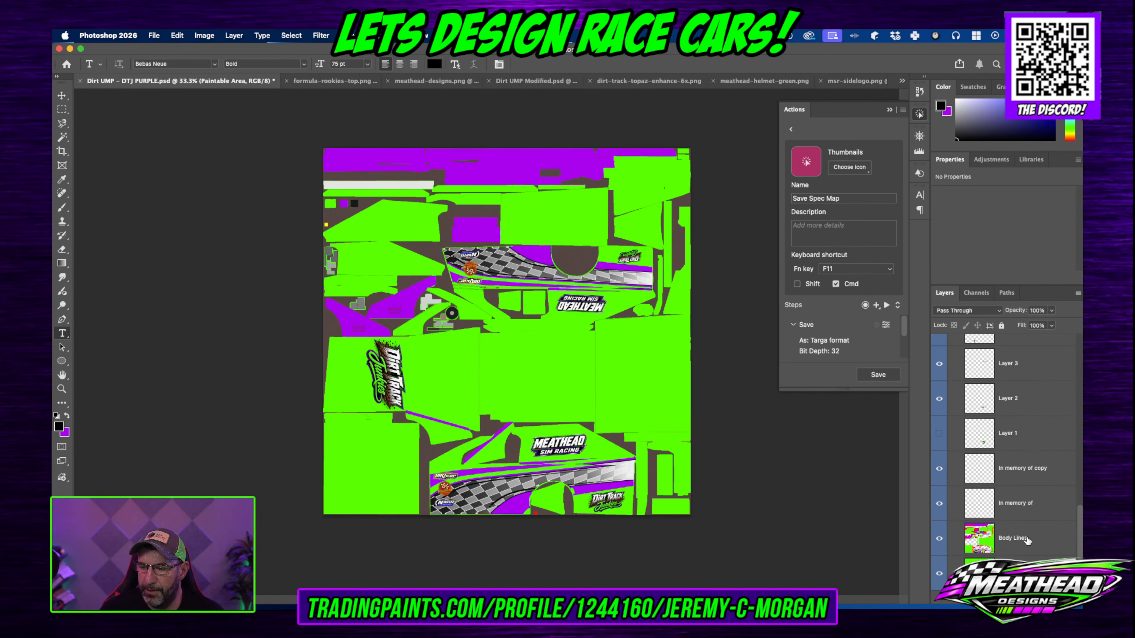
left_click(1015, 573)
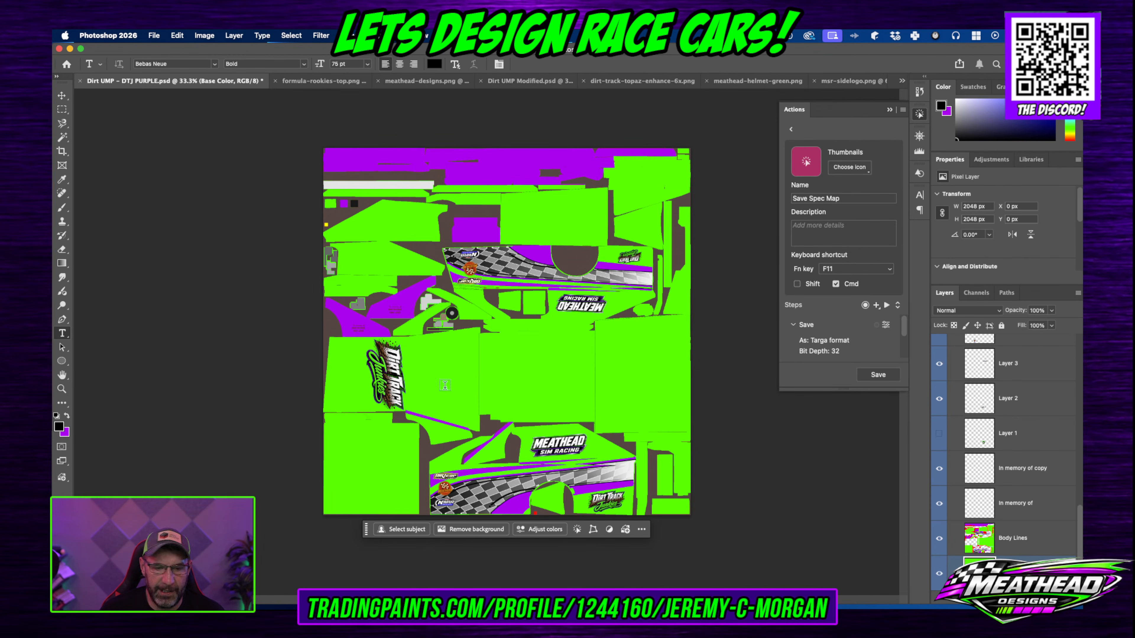
left_click(176, 34)
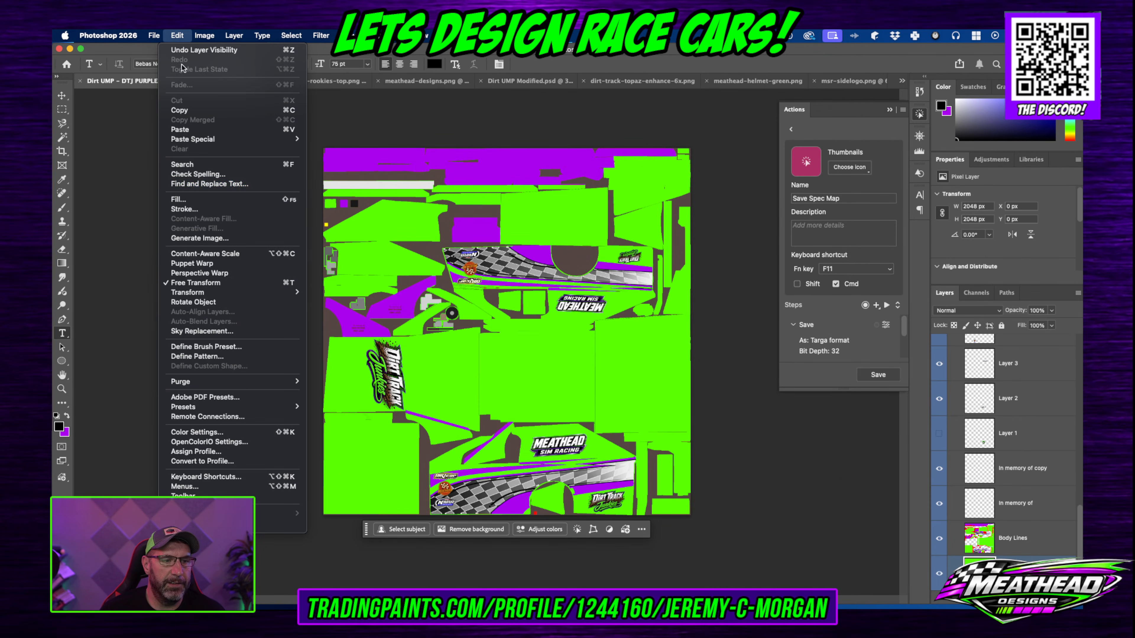
left_click(191, 200)
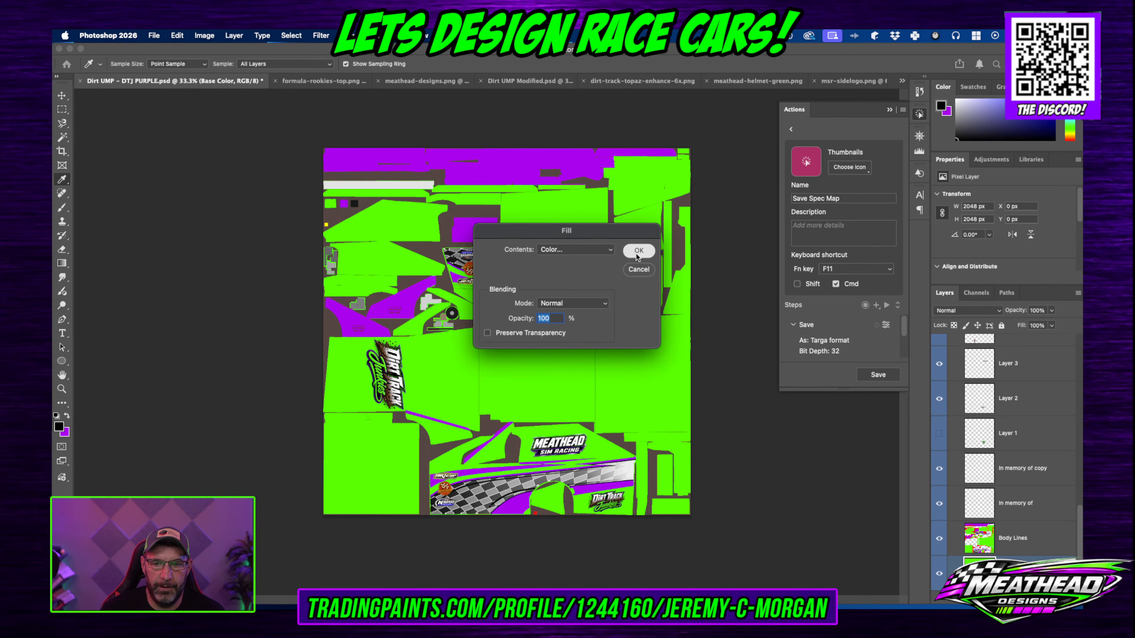
left_click(637, 250)
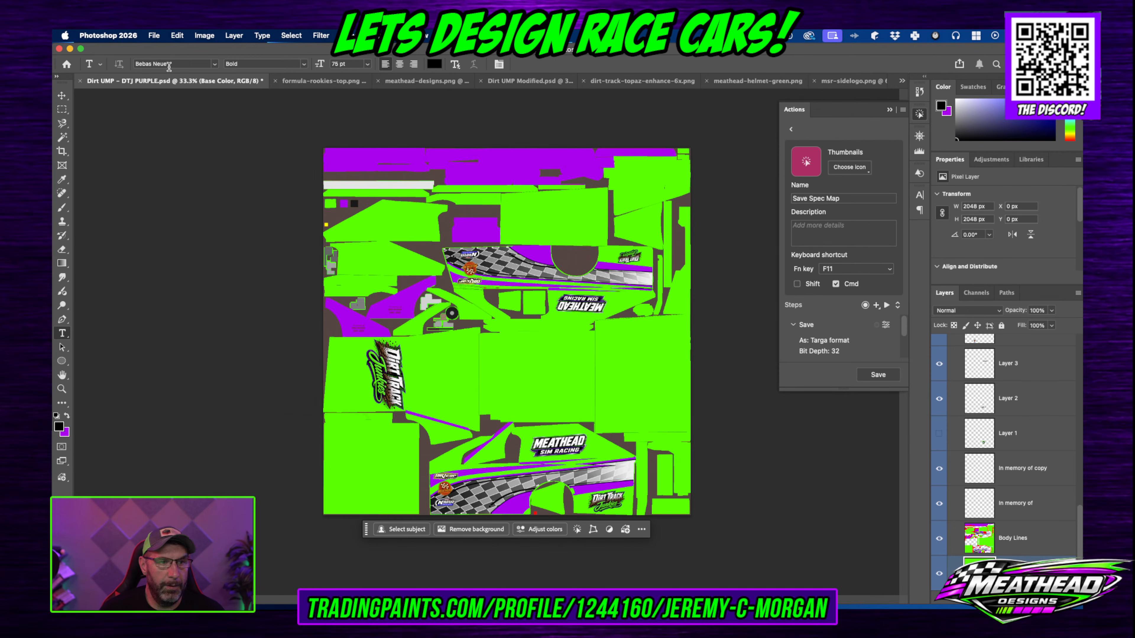
Step: Fill the Base Color layer with the purple background color and save the document
left_click(195, 38)
mouse_move(188, 39)
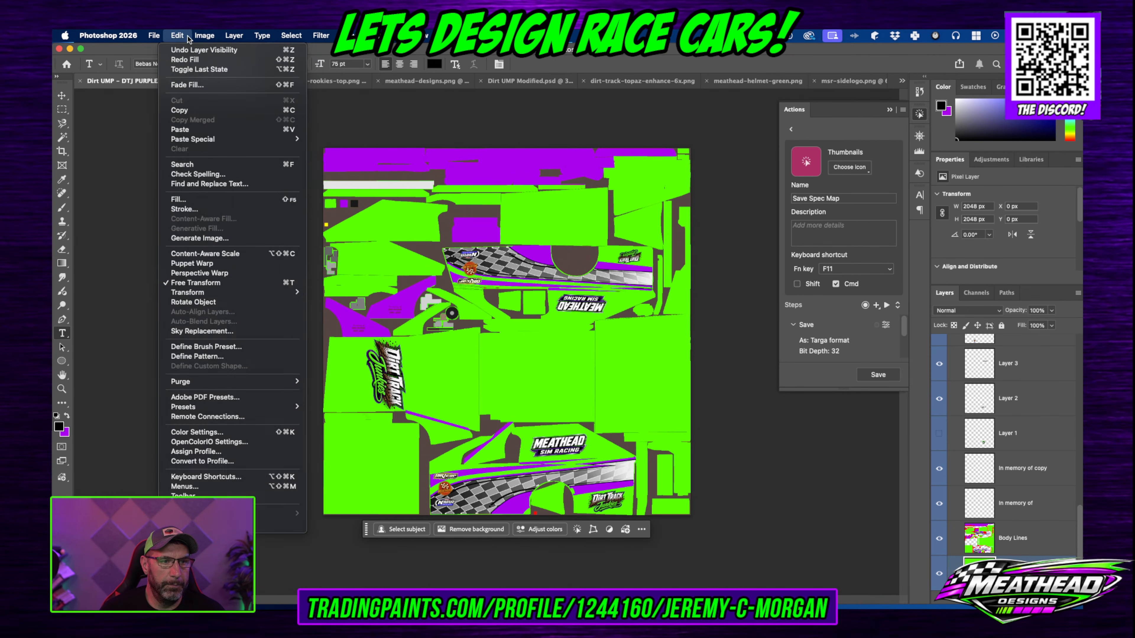
left_click(192, 200)
left_click(579, 250)
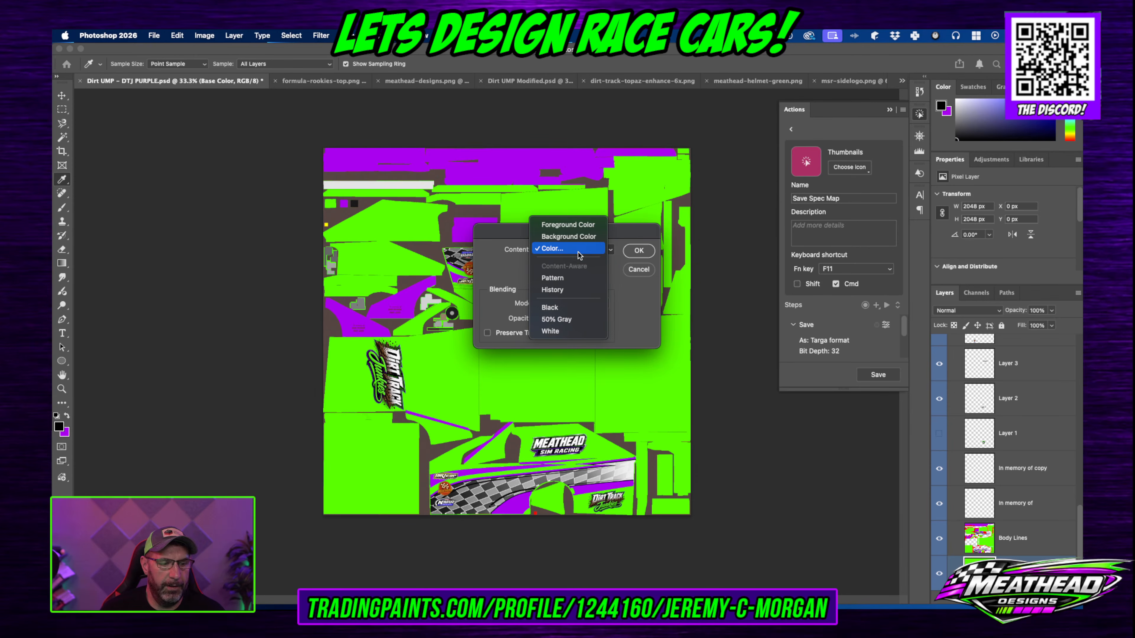
left_click(568, 237)
left_click(639, 251)
key("t")
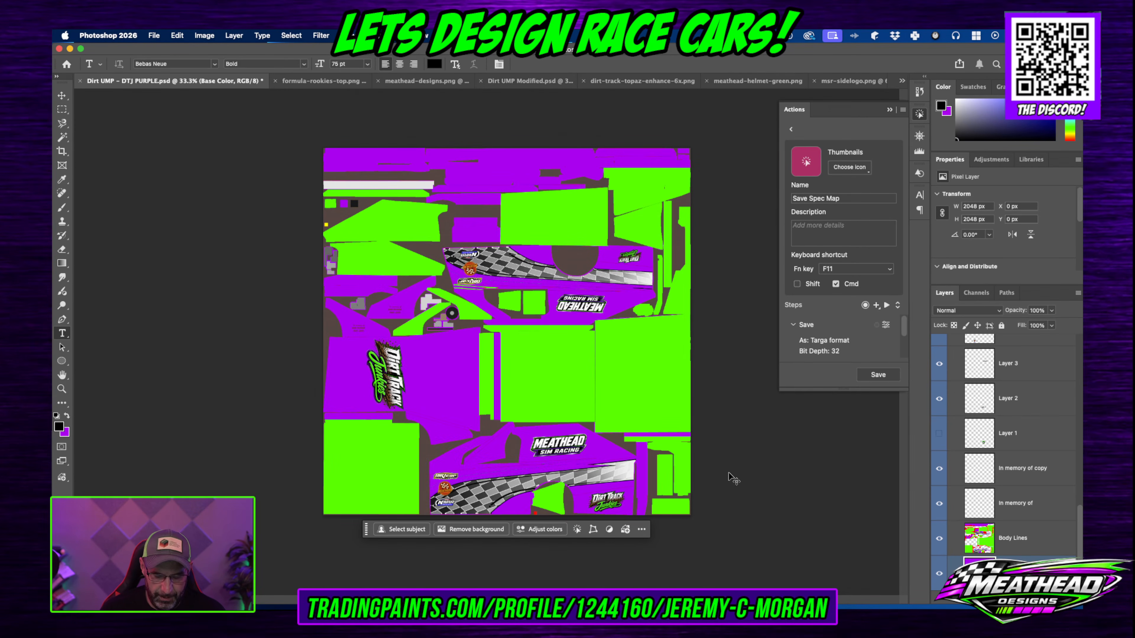
key("super+s")
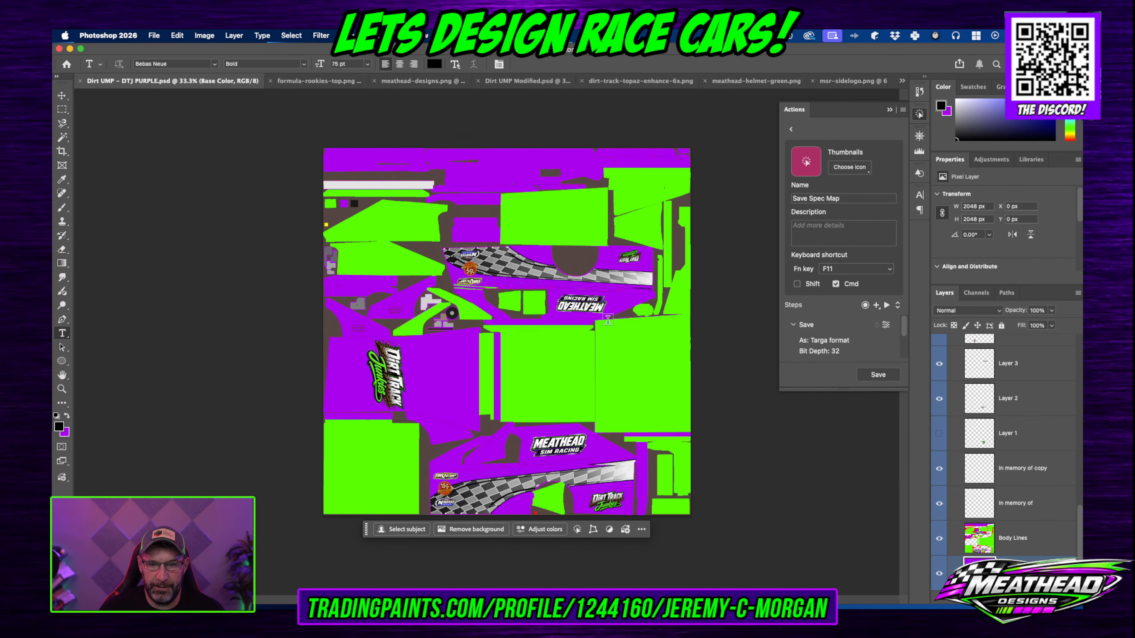
Step: Select the Body Lines layer, check its contents by toggling its visibility, and hide the Base Color layer
left_click(1004, 546)
left_click(940, 539)
left_click(940, 539)
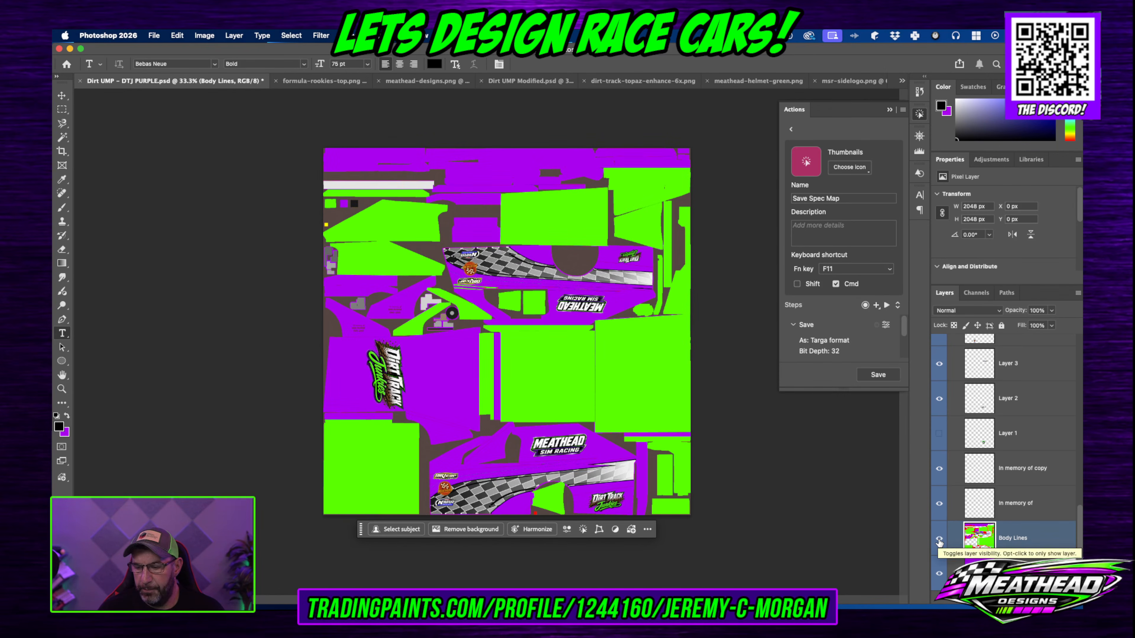
left_click(939, 574)
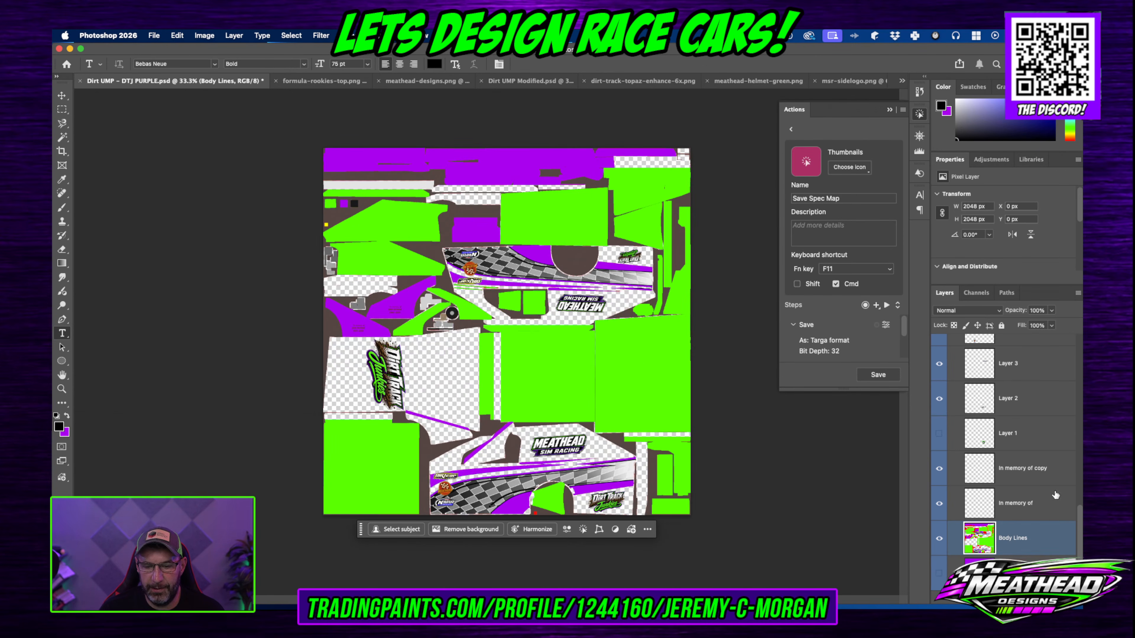
Step: Try a Color Range selection of the purple areas on Body Lines at fuzziness 116, and clear the selection
left_click(296, 38)
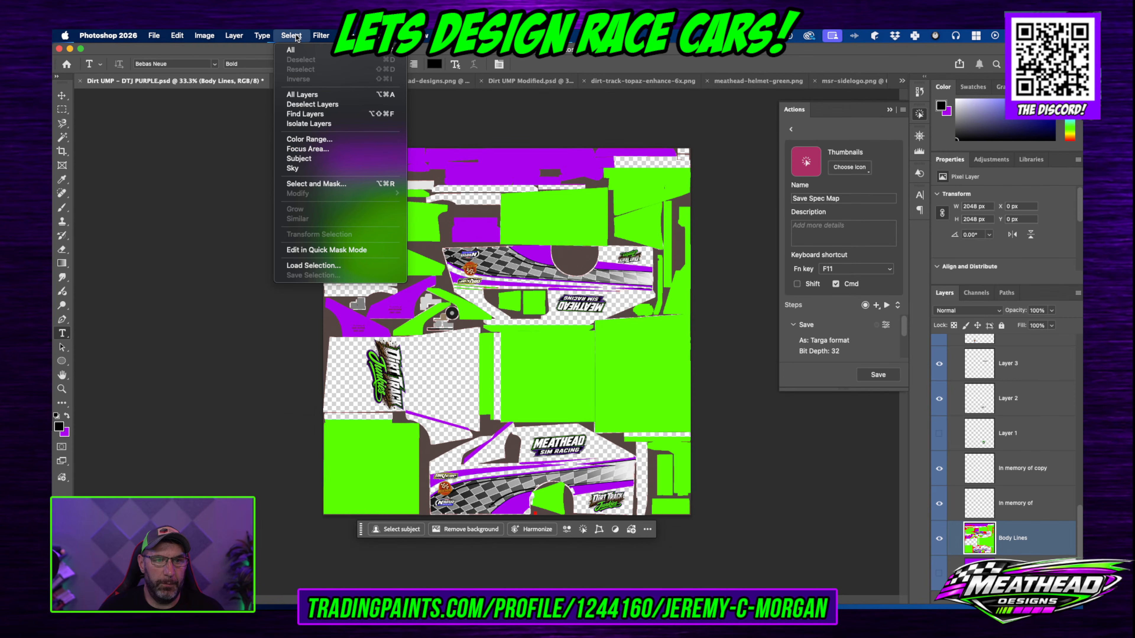
left_click(317, 138)
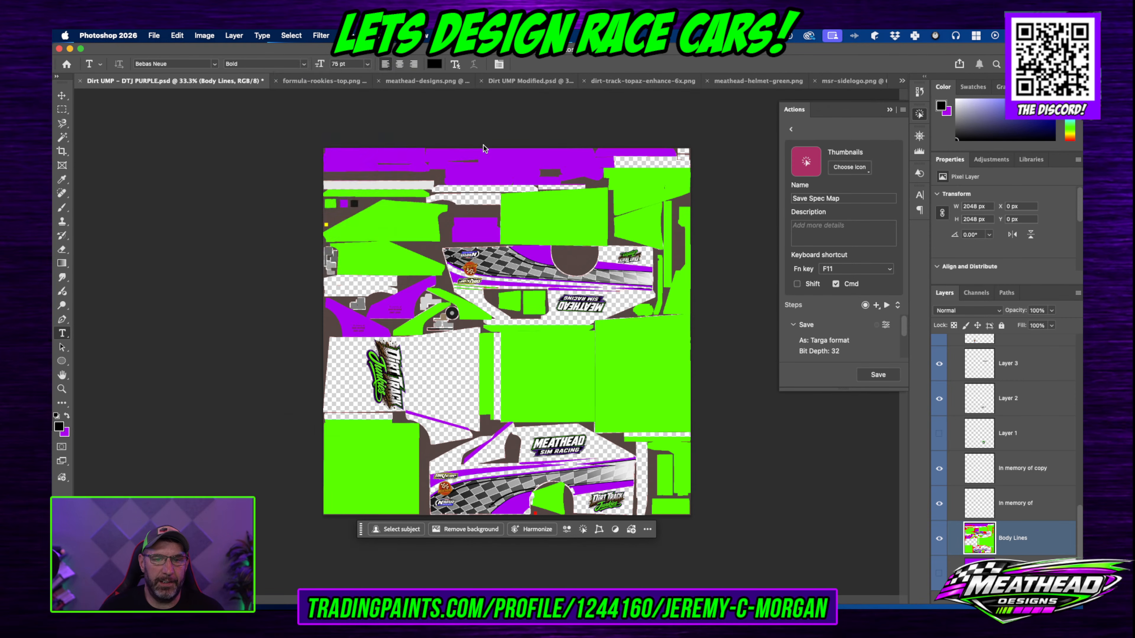
left_click(492, 159)
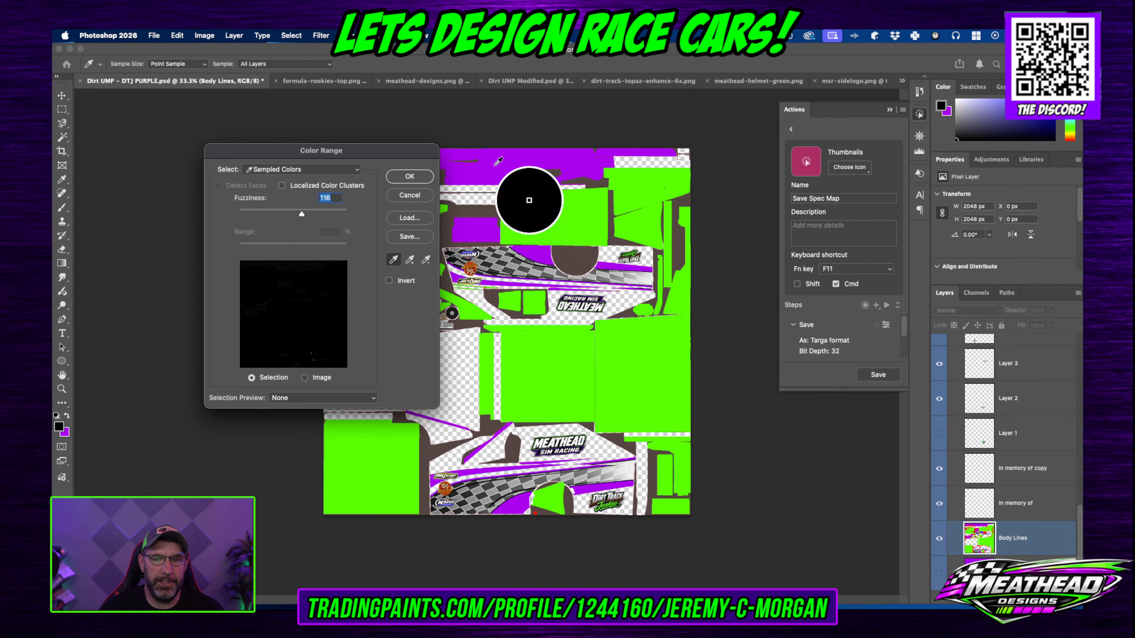
left_click(408, 177)
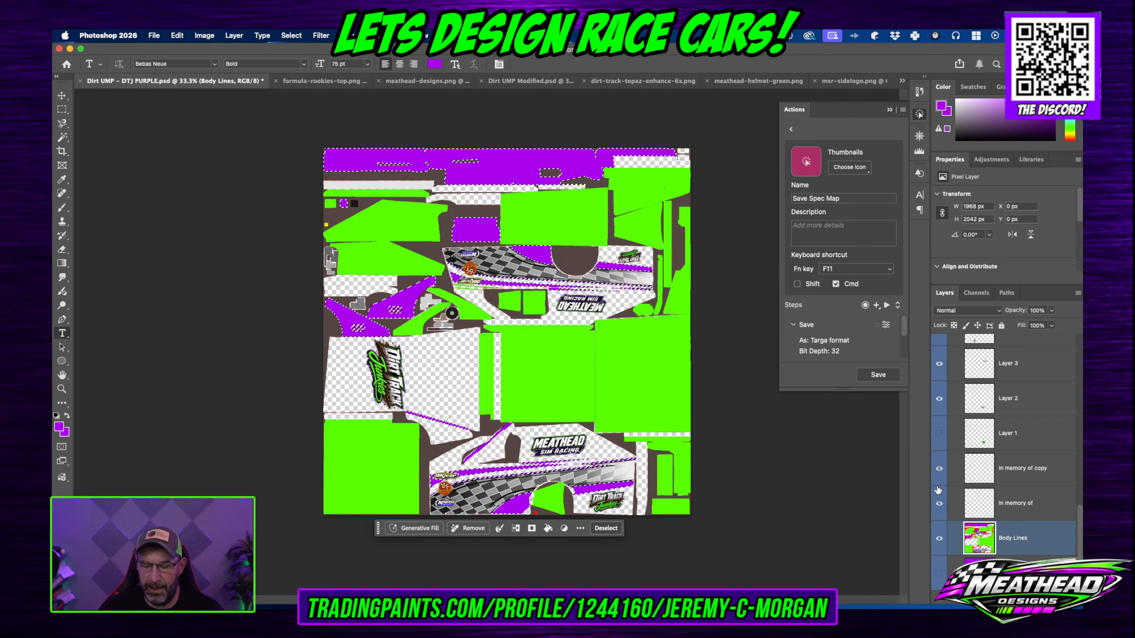
key("super+d")
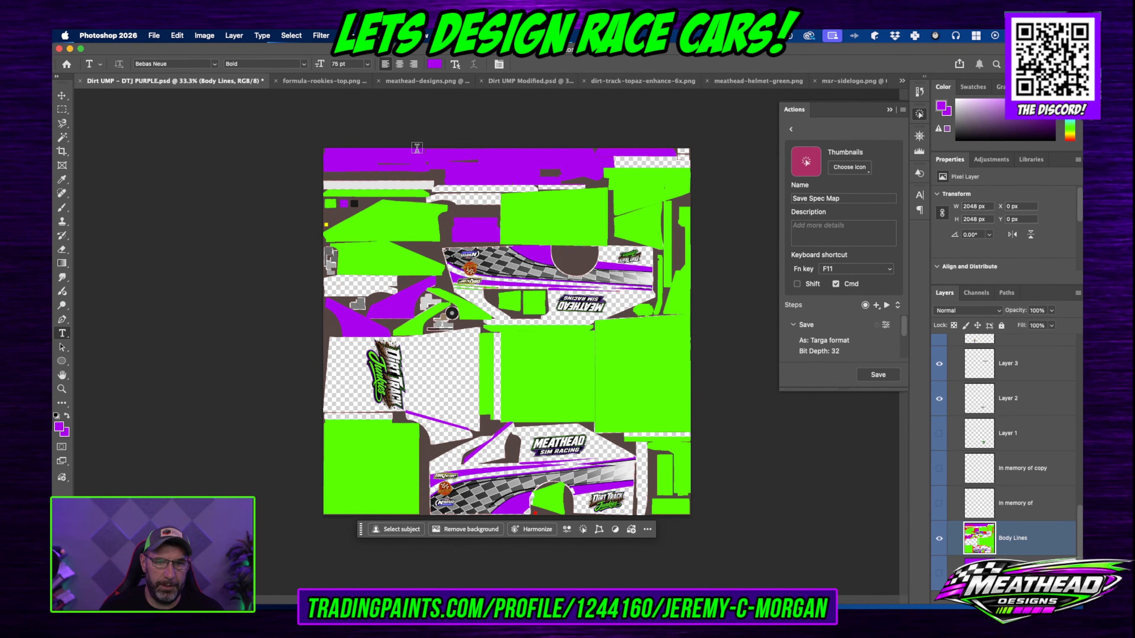
left_click(293, 36)
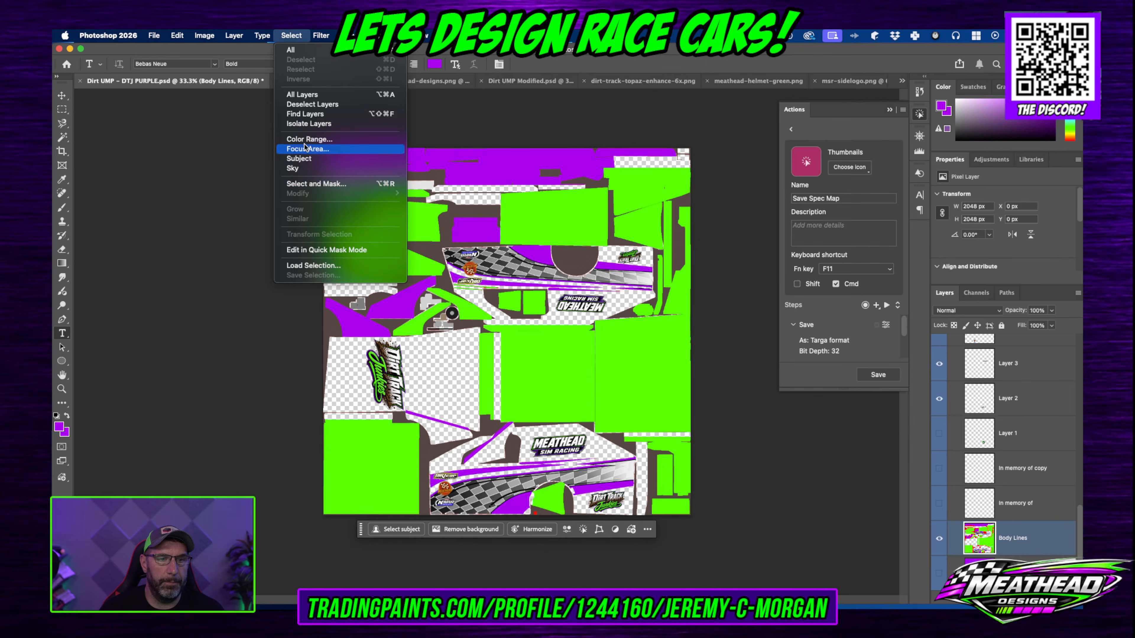
left_click(468, 137)
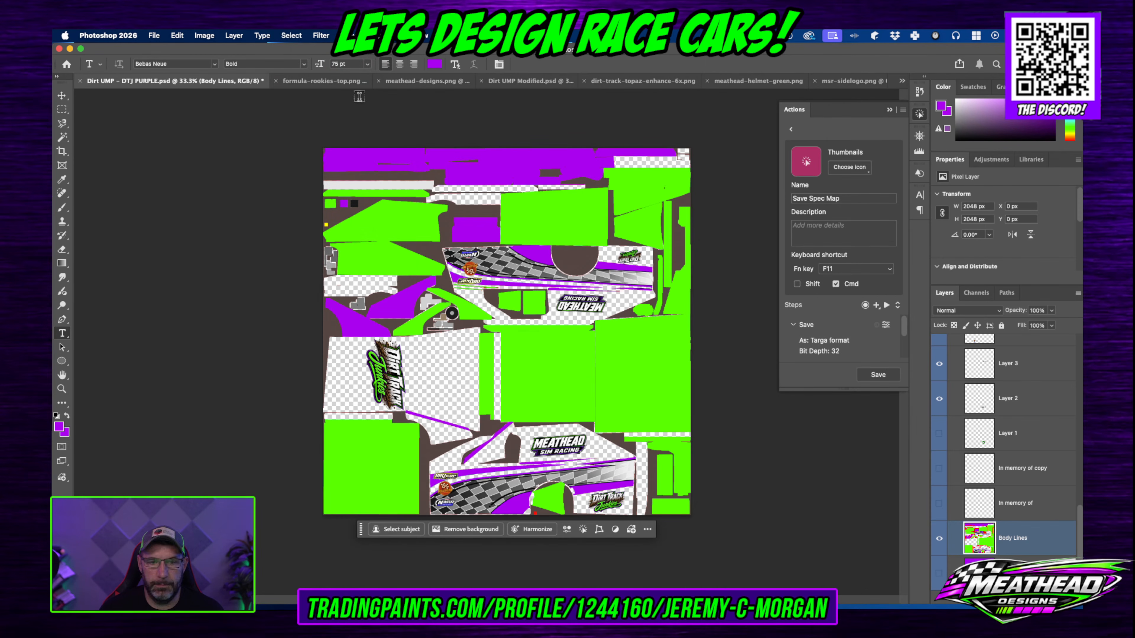
left_click(291, 36)
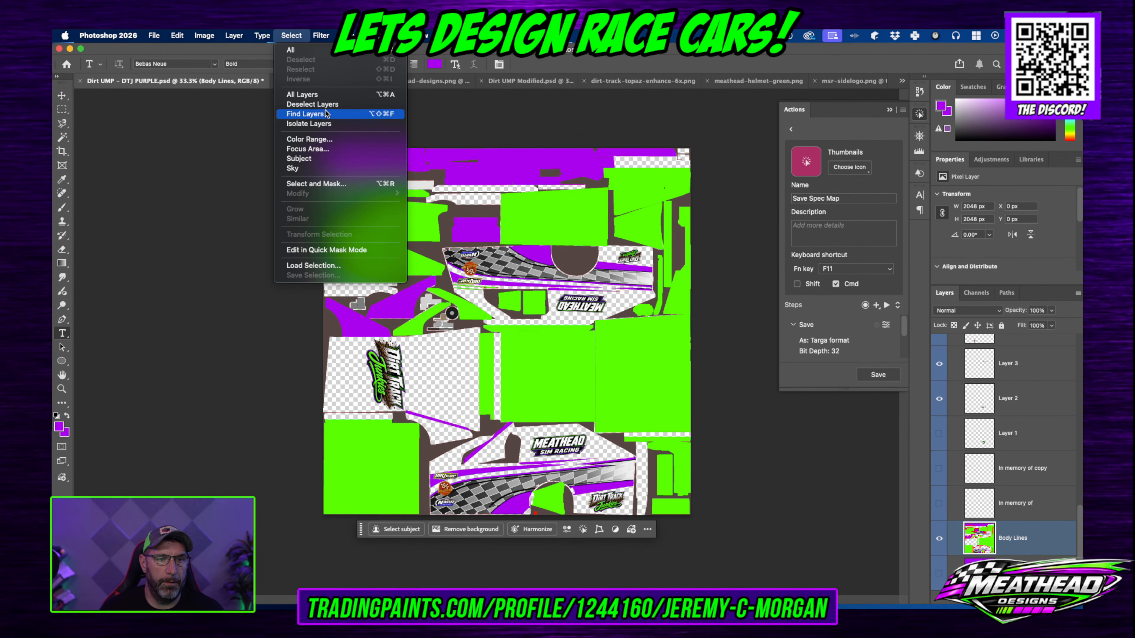
left_click(303, 37)
left_click(299, 36)
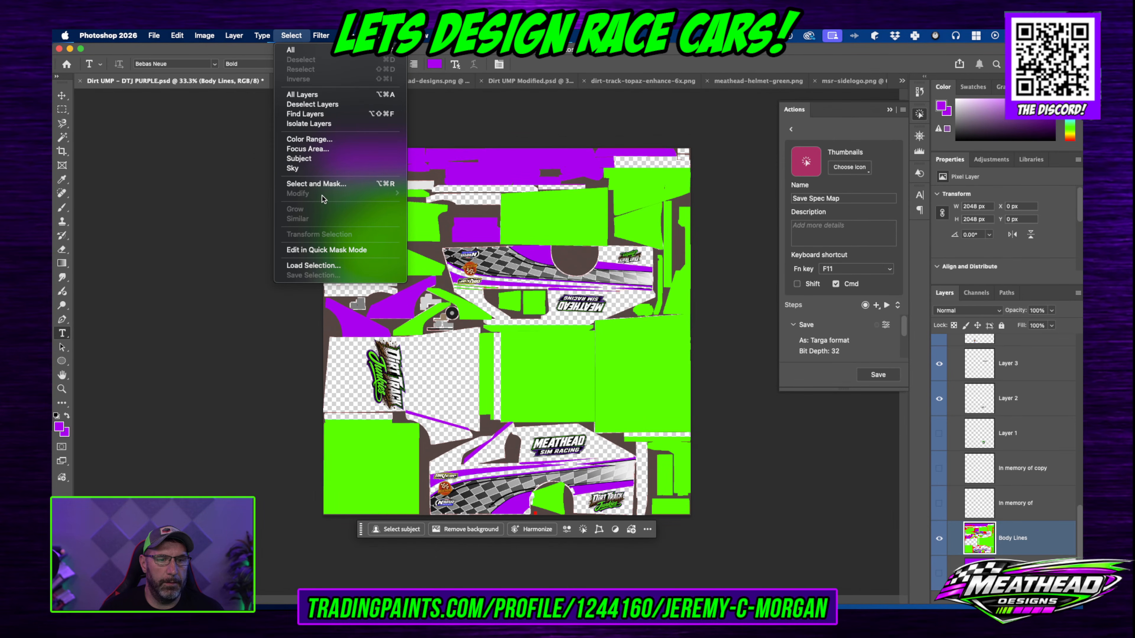
left_click(482, 290)
left_click(541, 357)
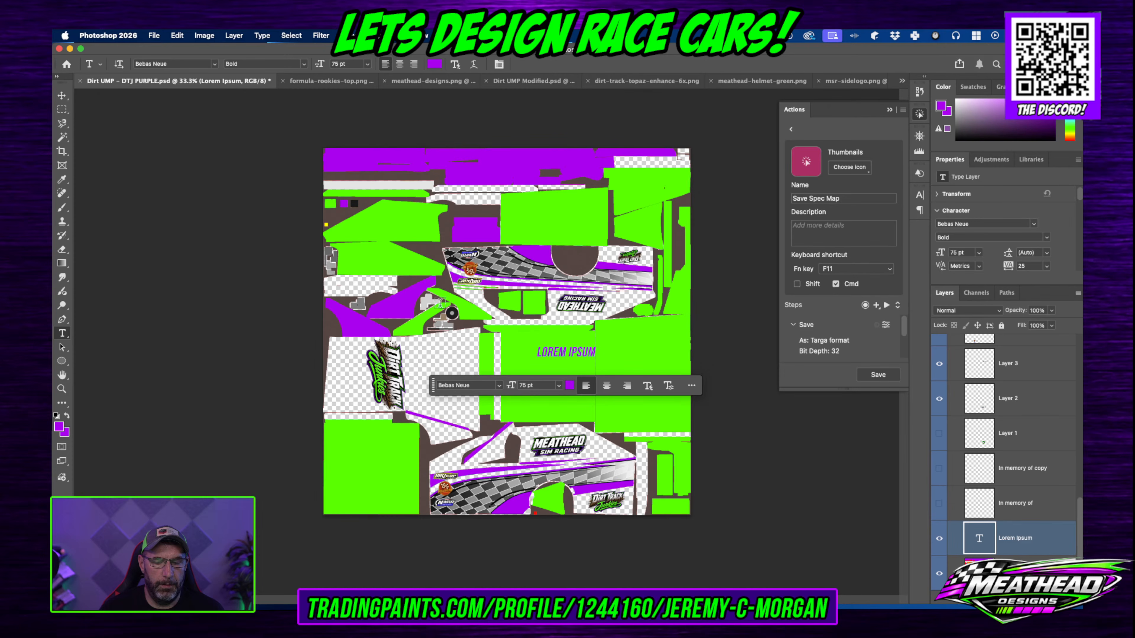
key("Escape")
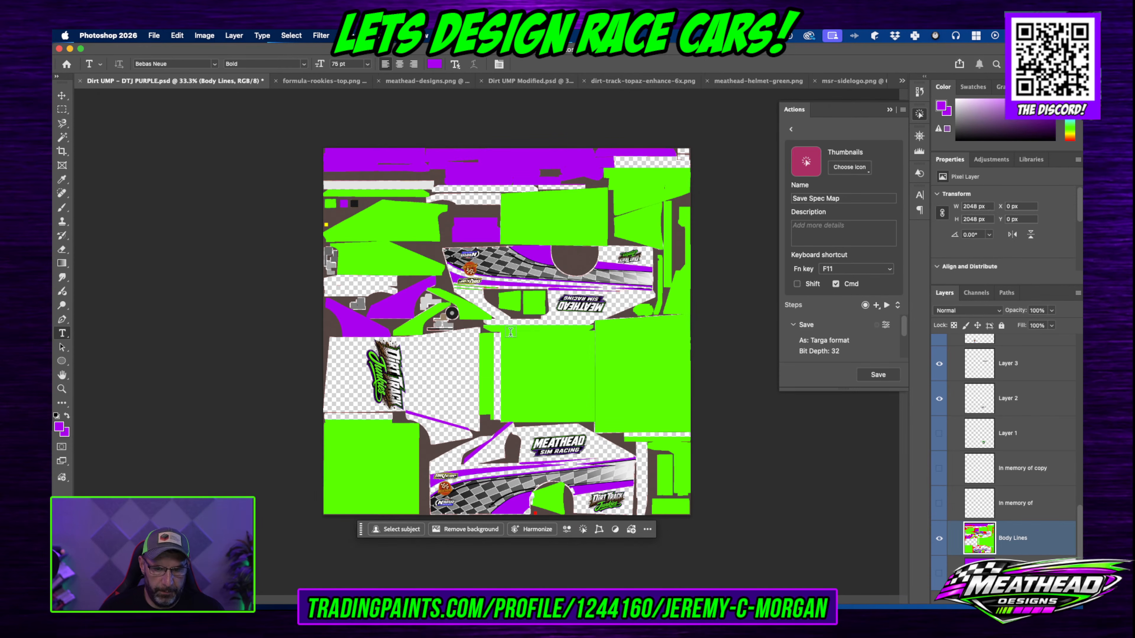
Step: Select the purple areas of the Body Lines layer with Color Range at fuzziness 116
left_click(68, 94)
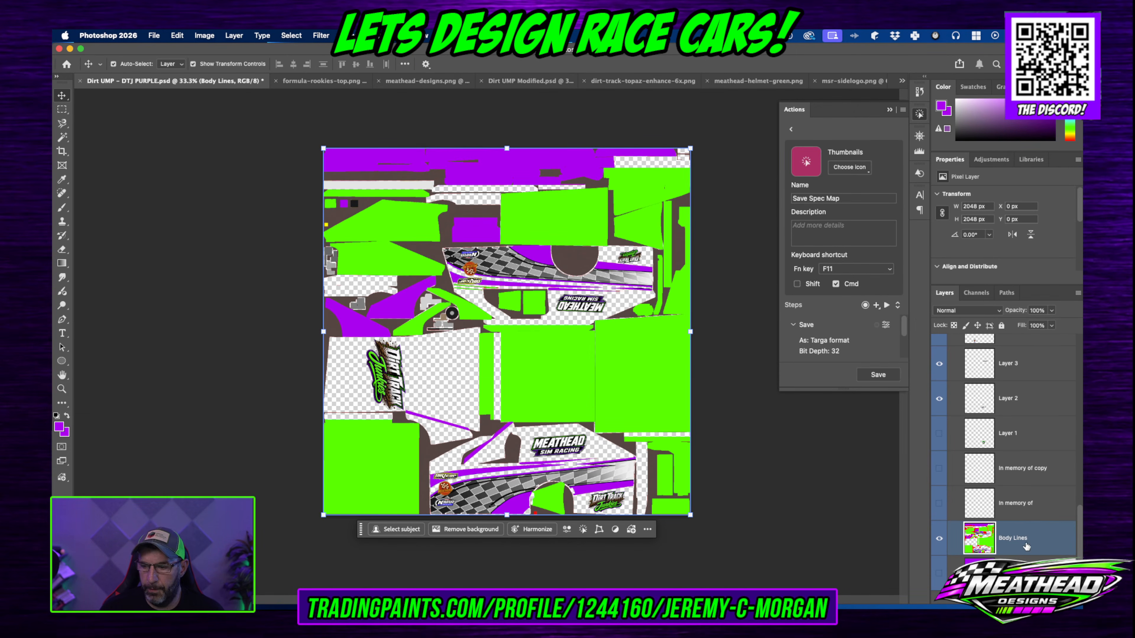
left_click(288, 36)
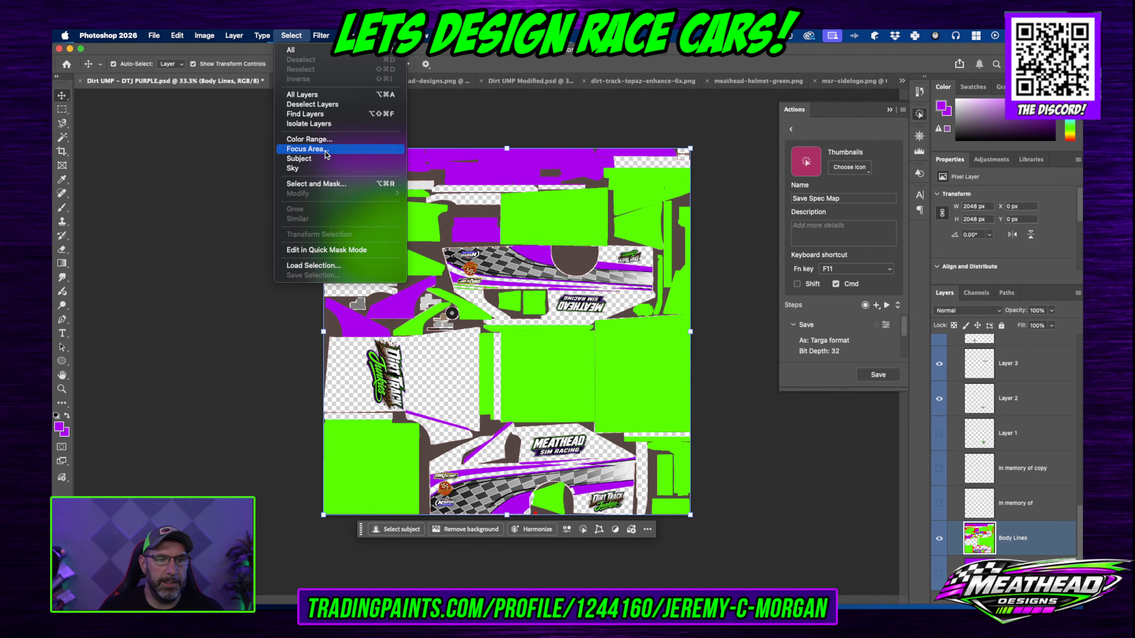
left_click(329, 139)
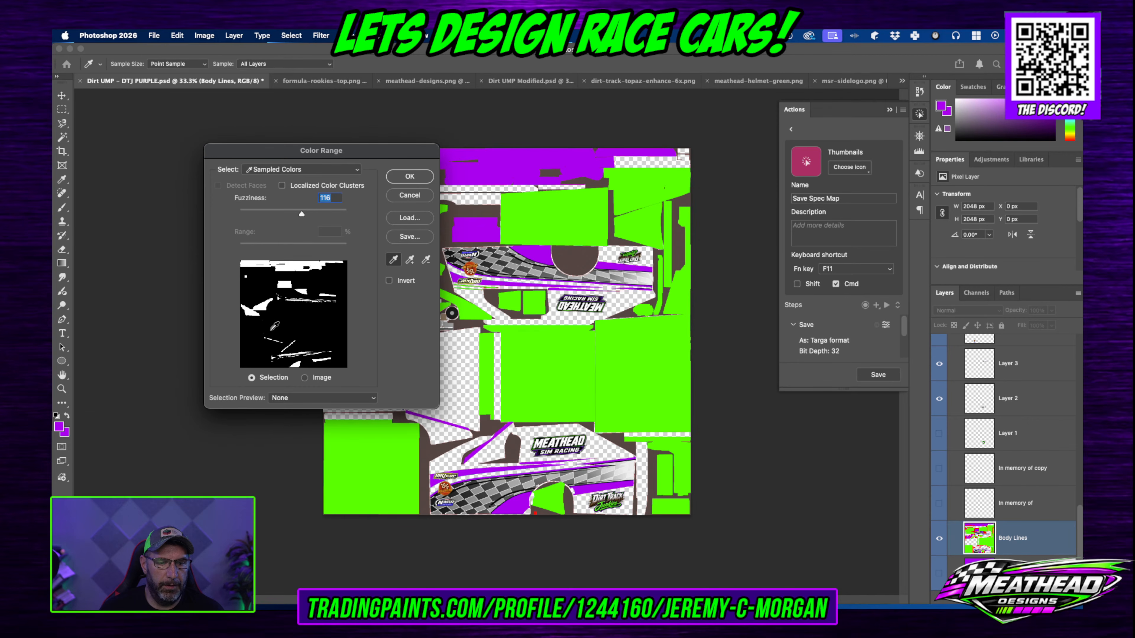
left_click_drag(484, 179, 496, 175)
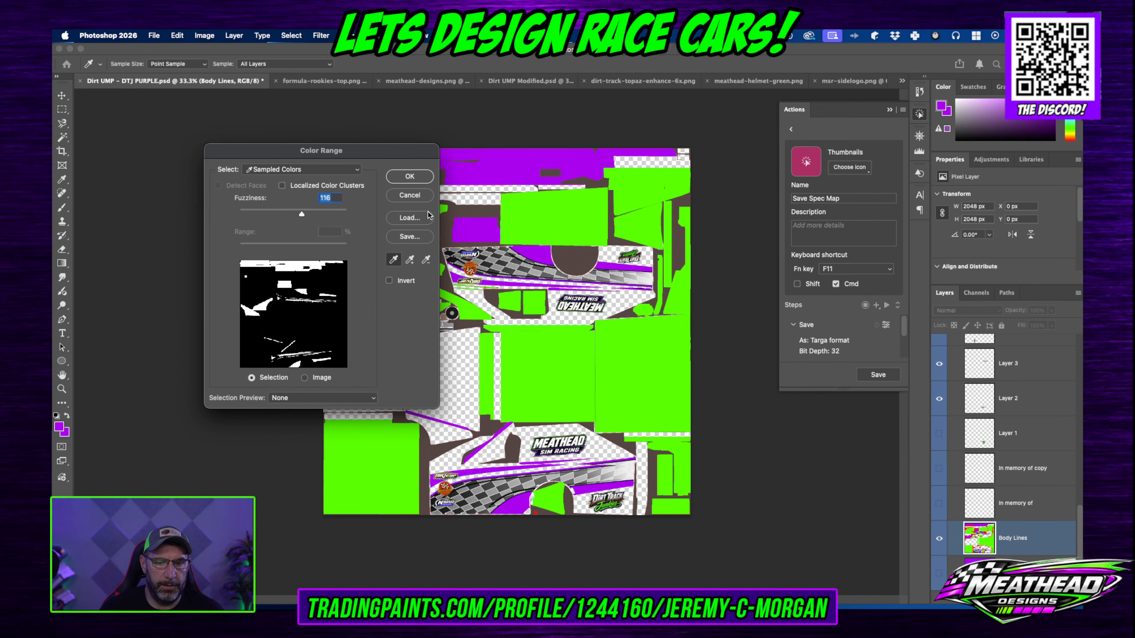
left_click(412, 176)
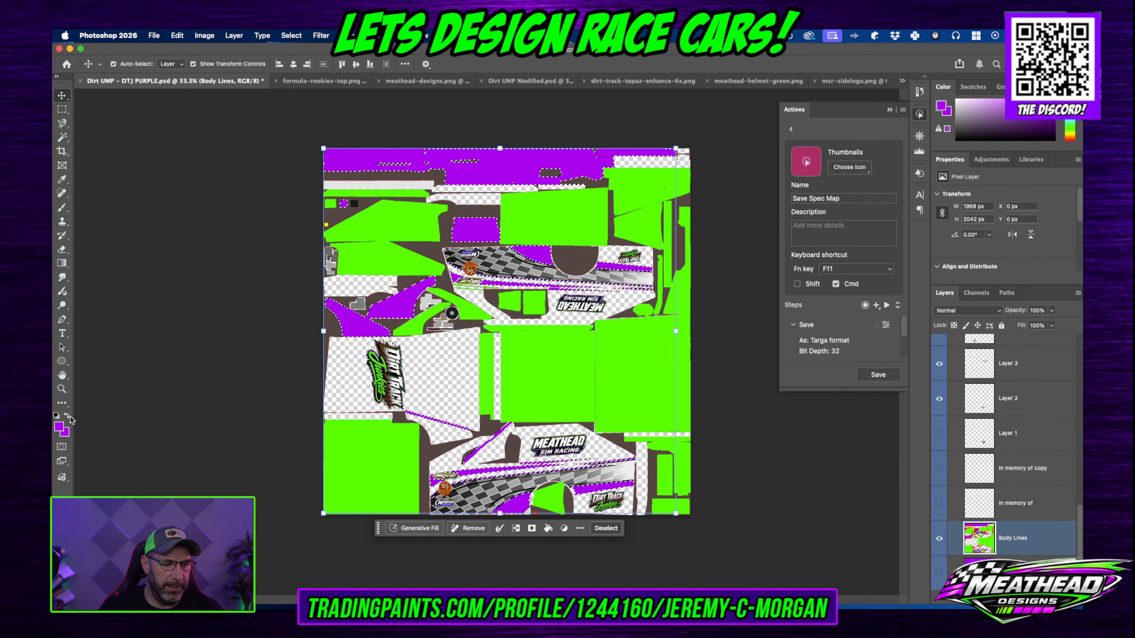
Step: Set the foreground color to pure green 00ff00 with R 0, G 255 and B 0
left_click(59, 427)
left_click(588, 322)
left_click_drag(699, 332, 715, 196)
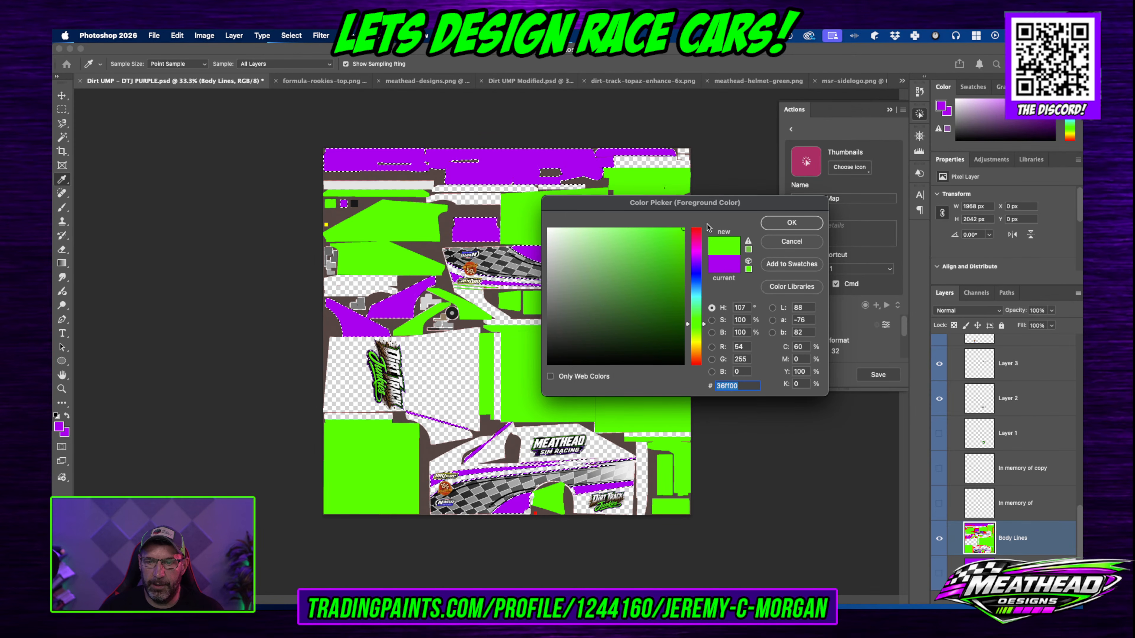
double_click(740, 346)
type("0")
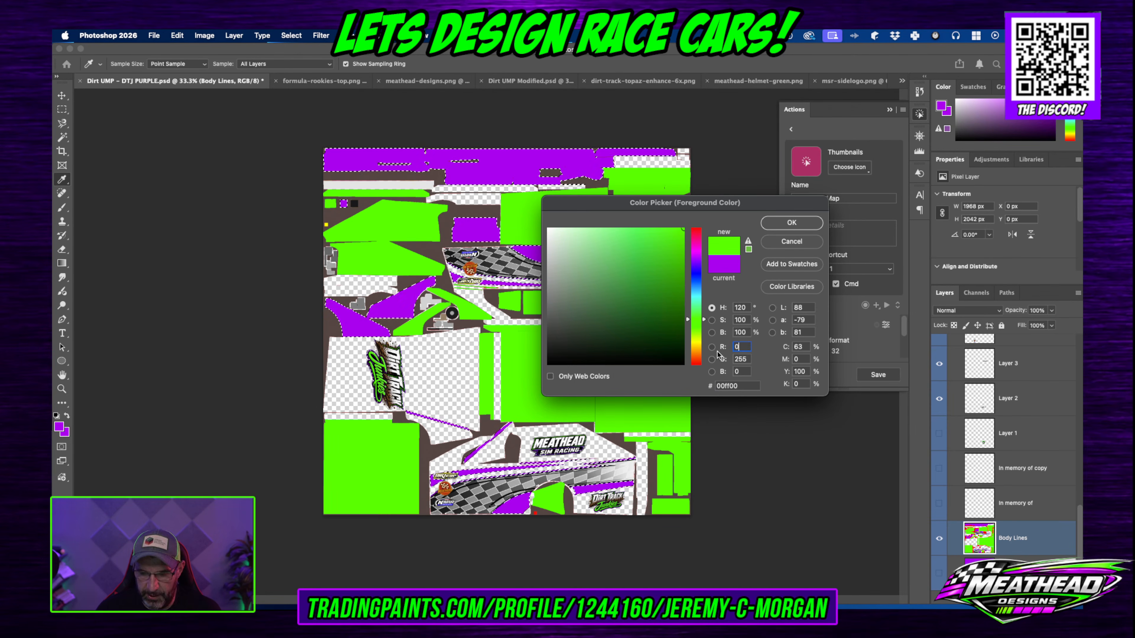
left_click_drag(746, 373, 696, 380)
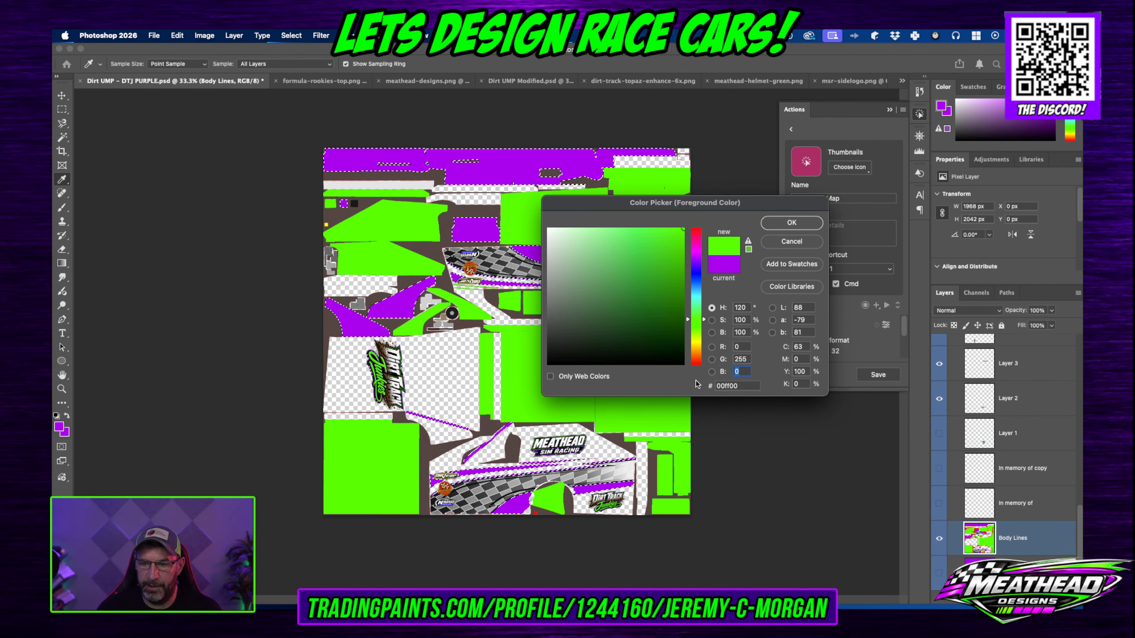
left_click(791, 222)
key("v")
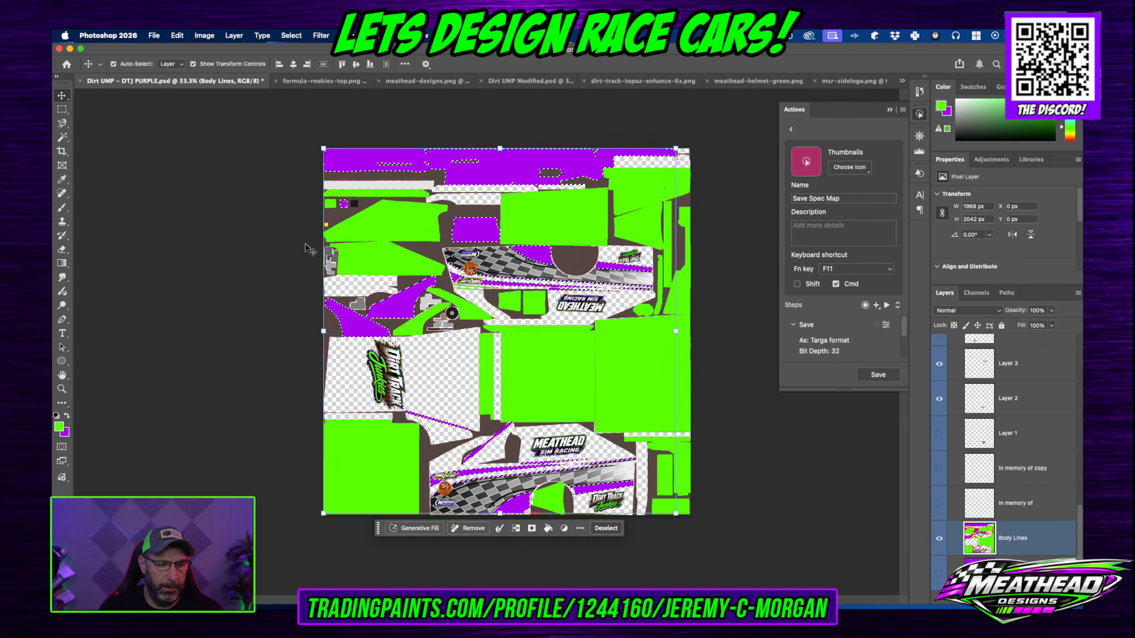
Step: Fill the selected areas of Body Lines with the green foreground color and clear the selection
left_click(177, 35)
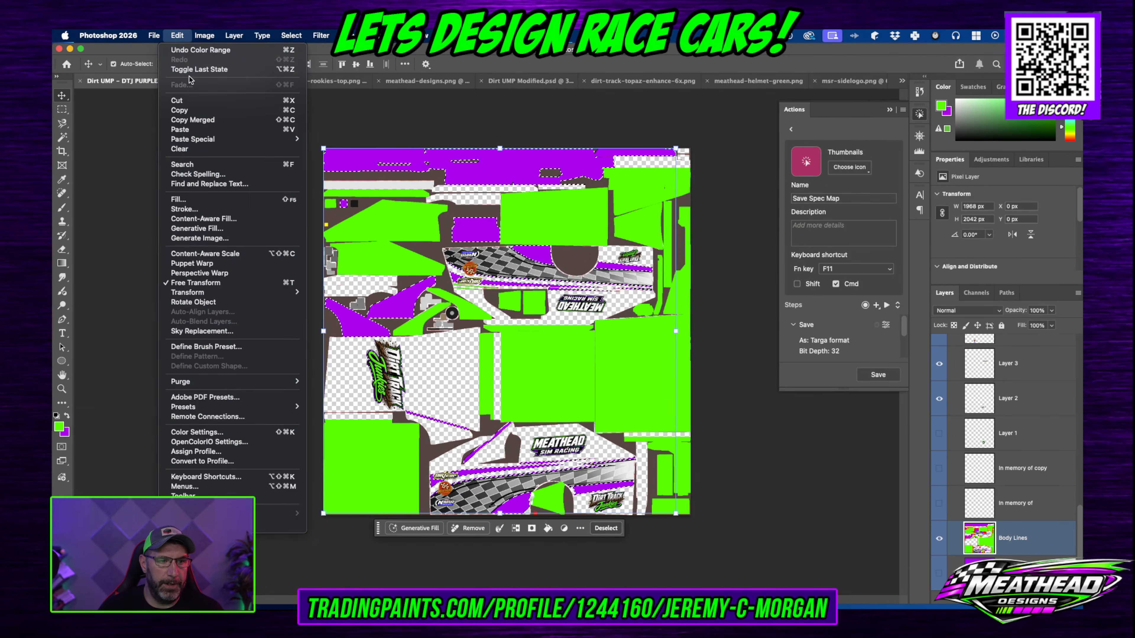
left_click(198, 202)
left_click(576, 249)
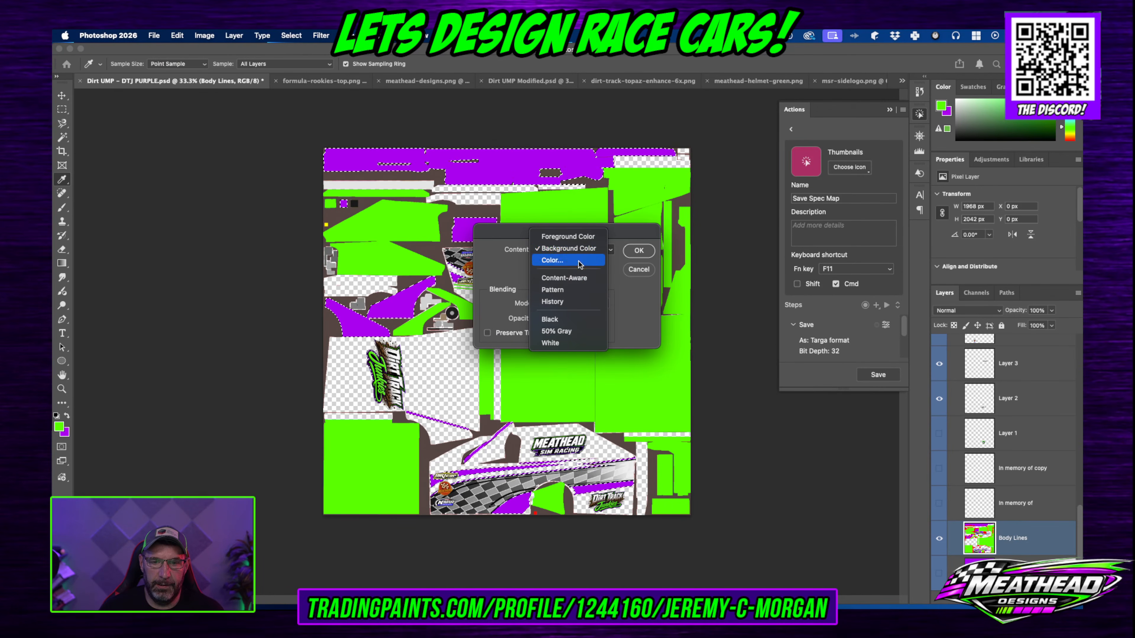
left_click(567, 236)
left_click(648, 255)
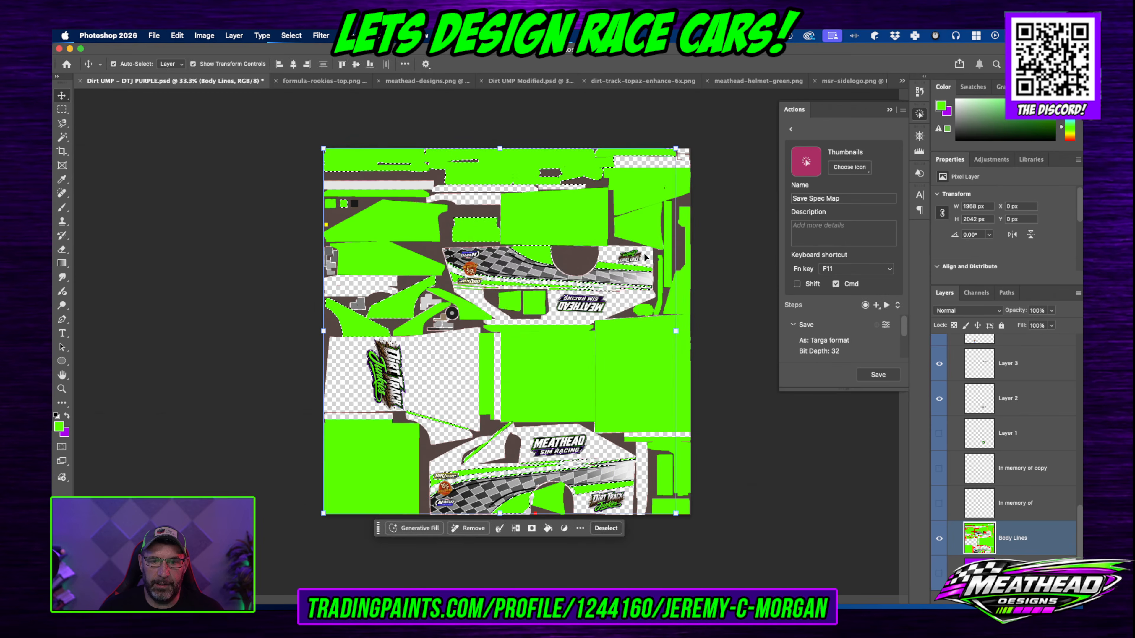
key("super+d")
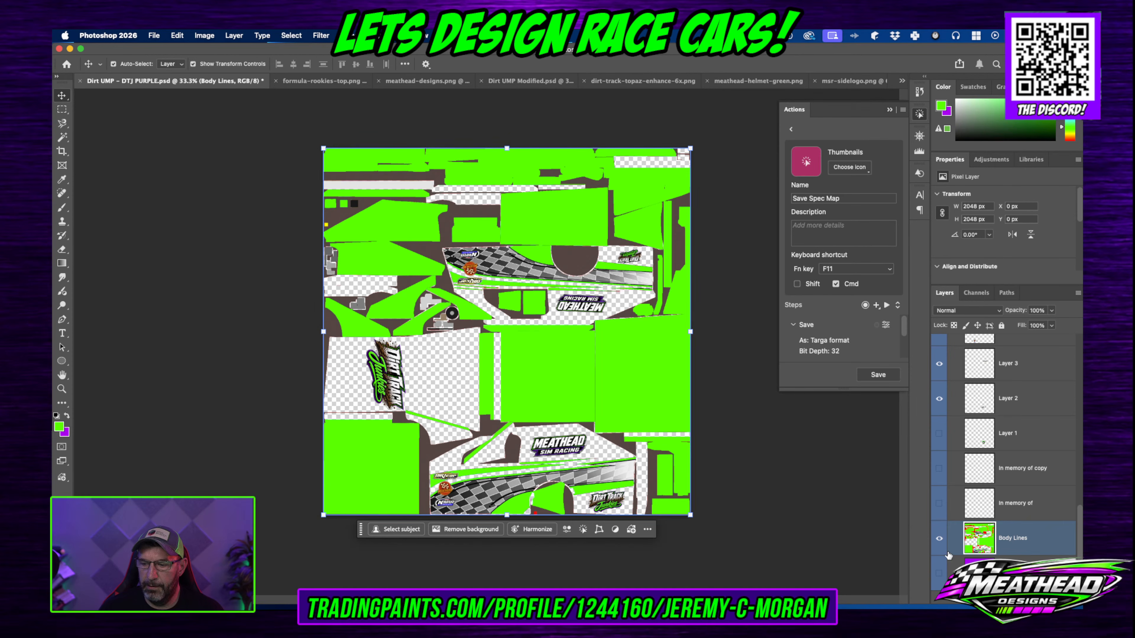
Step: Show the Base Color layer again and save the document
left_click(939, 575)
key("super+s")
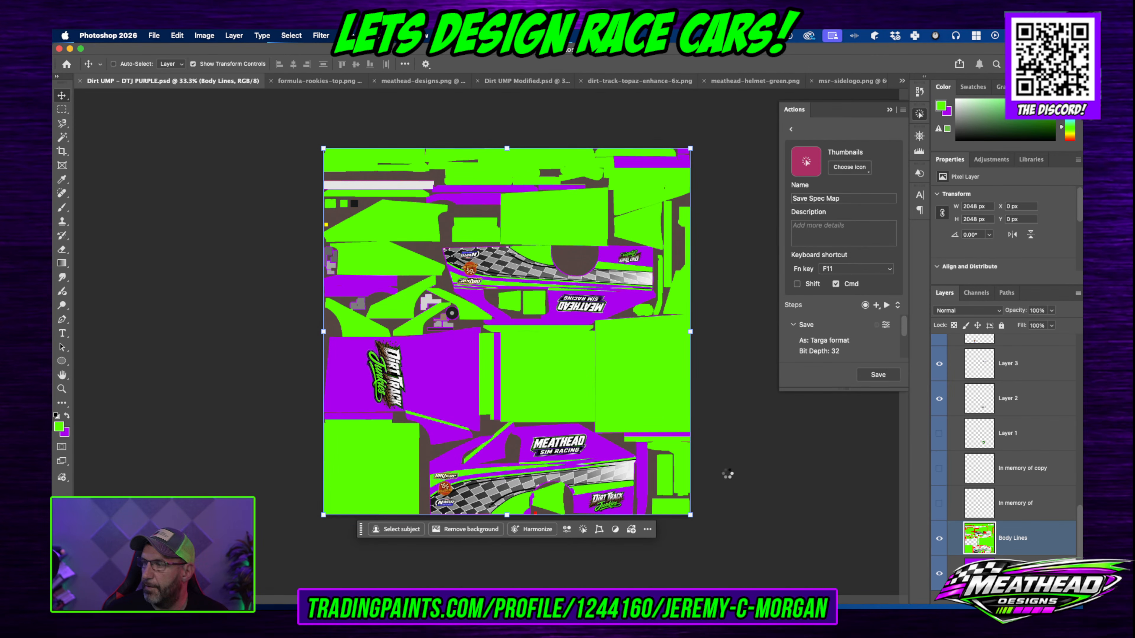
Step: Switch to the iRacing Paint Shop and examine the recolored car from several angles and distances, returning to Photoshop at the end
key("super+Tab")
left_click_drag(775, 121, 499, 98)
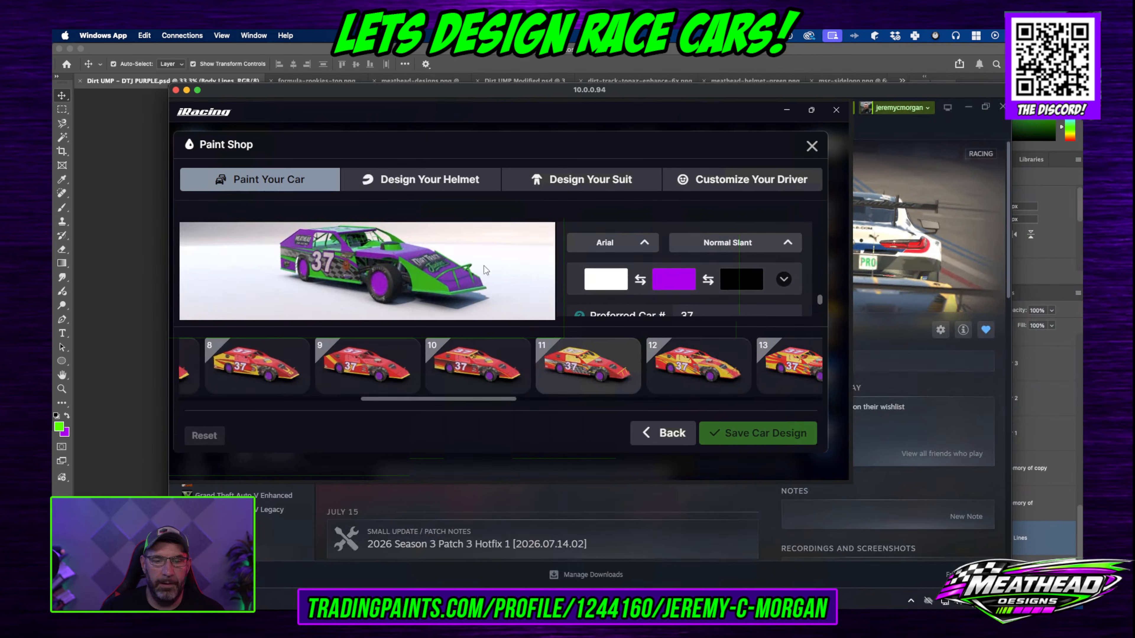
scroll(407, 264, "up", 5)
mouse_move(407, 264)
left_mouse_down()
mouse_move(350, 248)
mouse_move(326, 259)
left_mouse_up()
scroll(429, 278, "down", 2)
left_click_drag(455, 281, 337, 250)
scroll(395, 252, "up", 3)
mouse_move(442, 253)
left_mouse_down()
mouse_move(456, 257)
mouse_move(402, 262)
mouse_move(480, 267)
mouse_move(418, 268)
mouse_move(449, 244)
mouse_move(438, 231)
mouse_move(472, 256)
mouse_move(439, 235)
mouse_move(458, 242)
mouse_move(443, 246)
left_mouse_up()
scroll(456, 257, "down", 2)
scroll(473, 256, "up", 5)
scroll(451, 240, "down", 3)
left_click(446, 58)
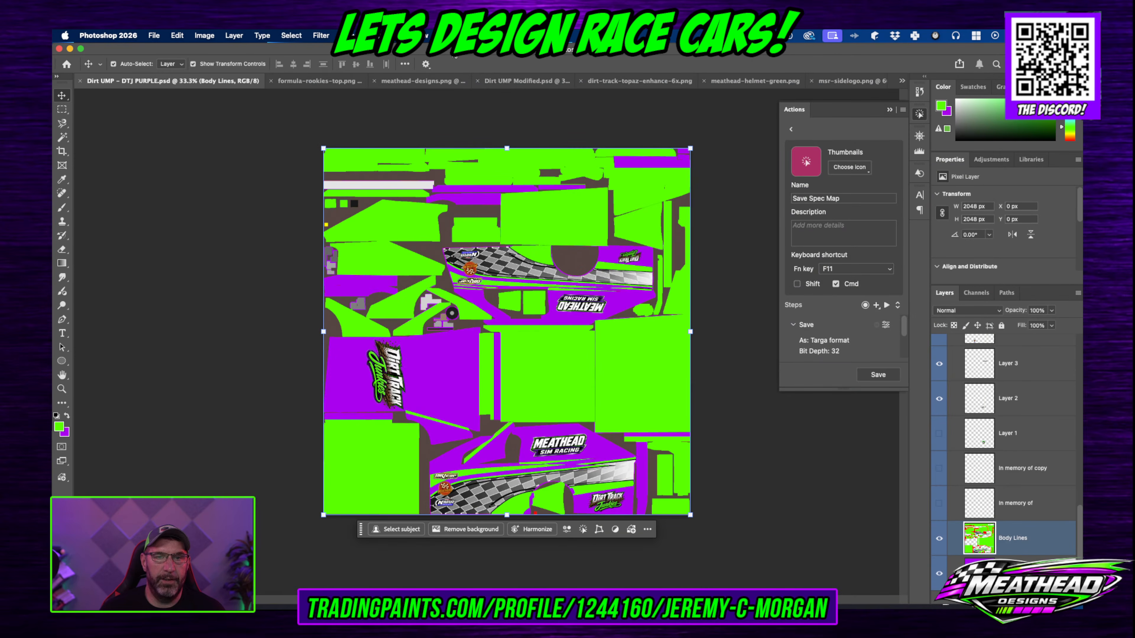
Step: Show the In memory of copy and In memory of layers and run the Targa save action
left_click(938, 468)
left_click(938, 503)
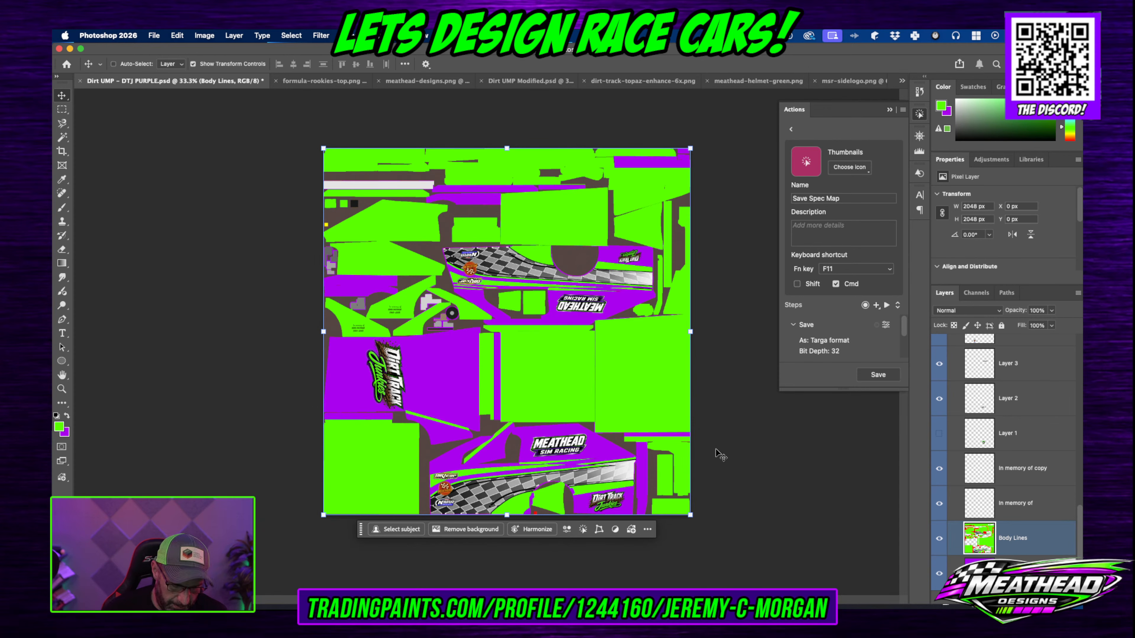
key("super+F11")
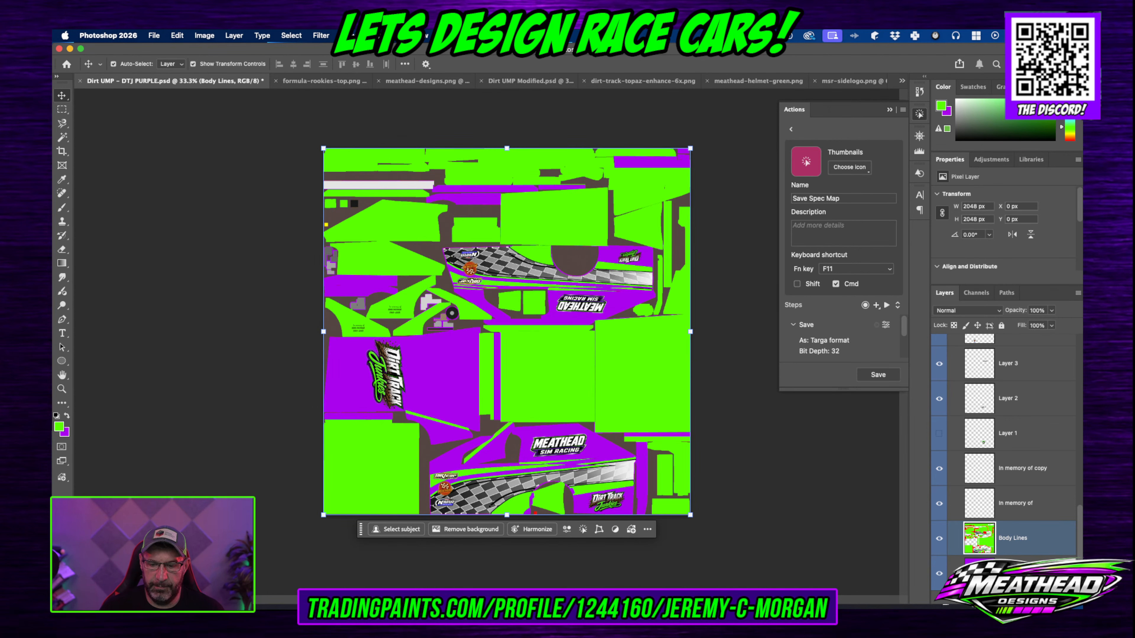
Step: Switch to the iRacing Paint Shop, examine the car's front, roof, rear and side, and close the Paint Shop
mouse_move(795, 600)
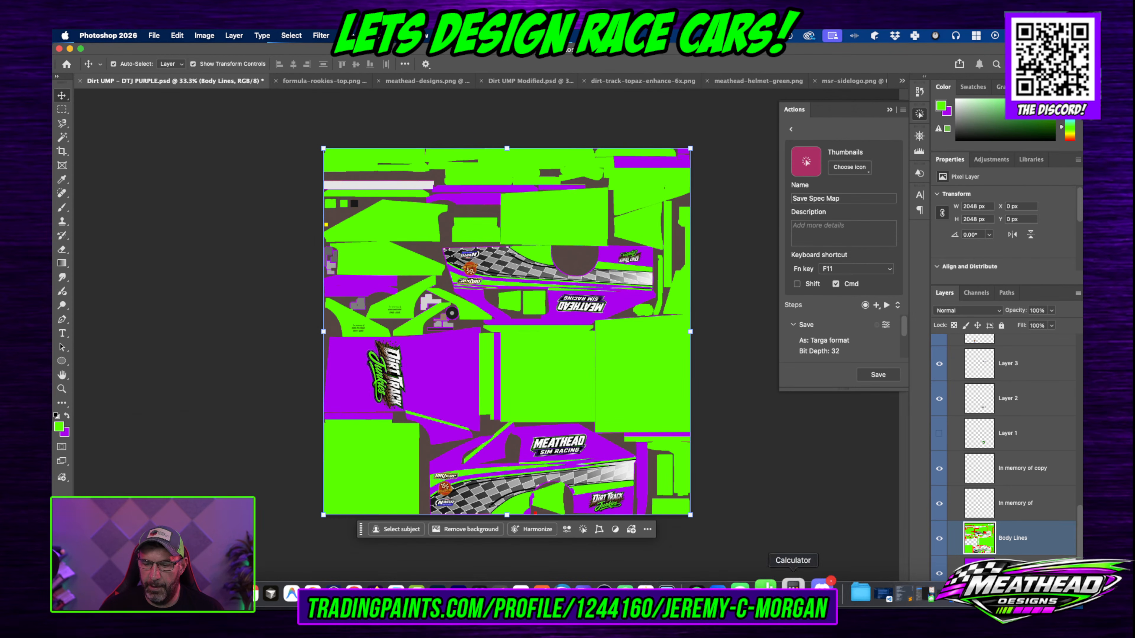
left_click(535, 590)
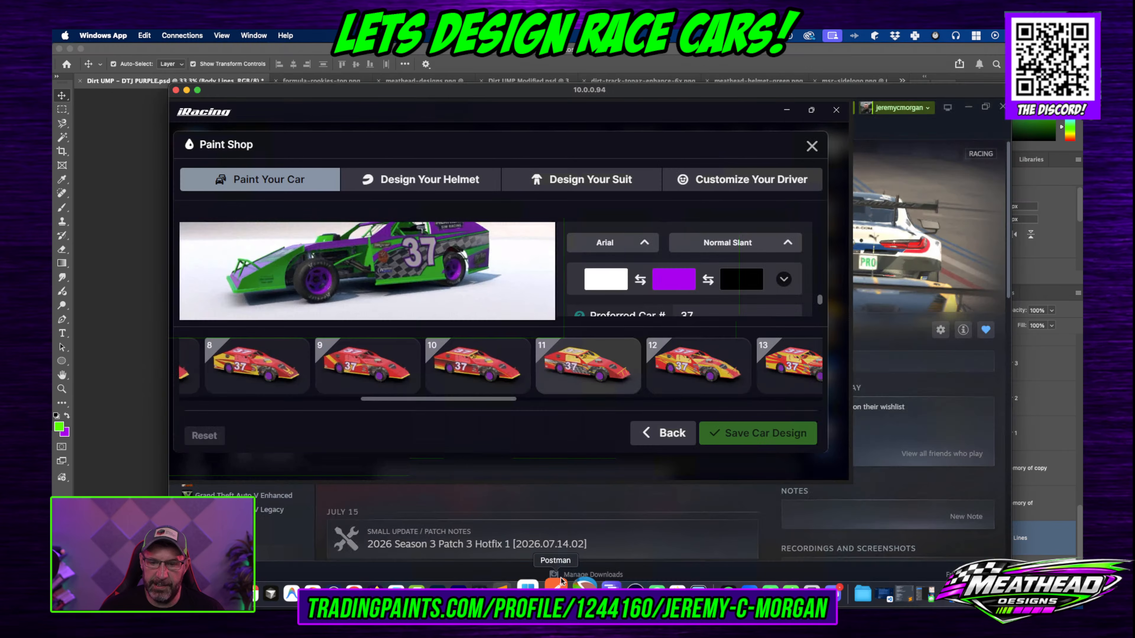
scroll(339, 253, "down", 3)
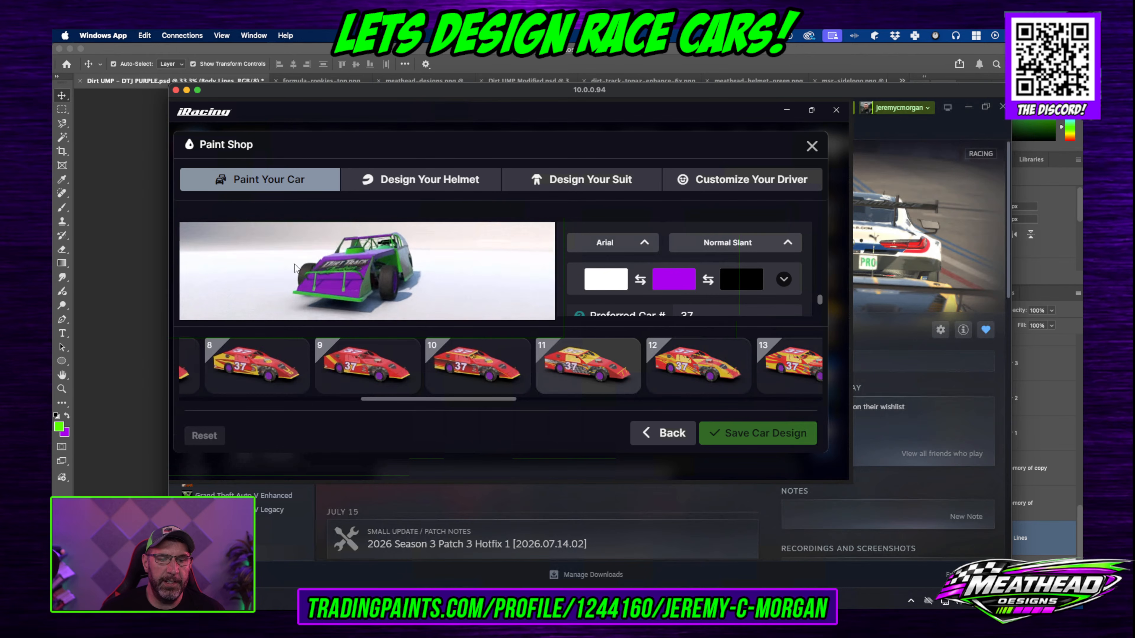
scroll(340, 254, "up", 5)
left_click_drag(358, 258, 448, 235)
scroll(444, 233, "up", 3)
left_click_drag(379, 258, 428, 274)
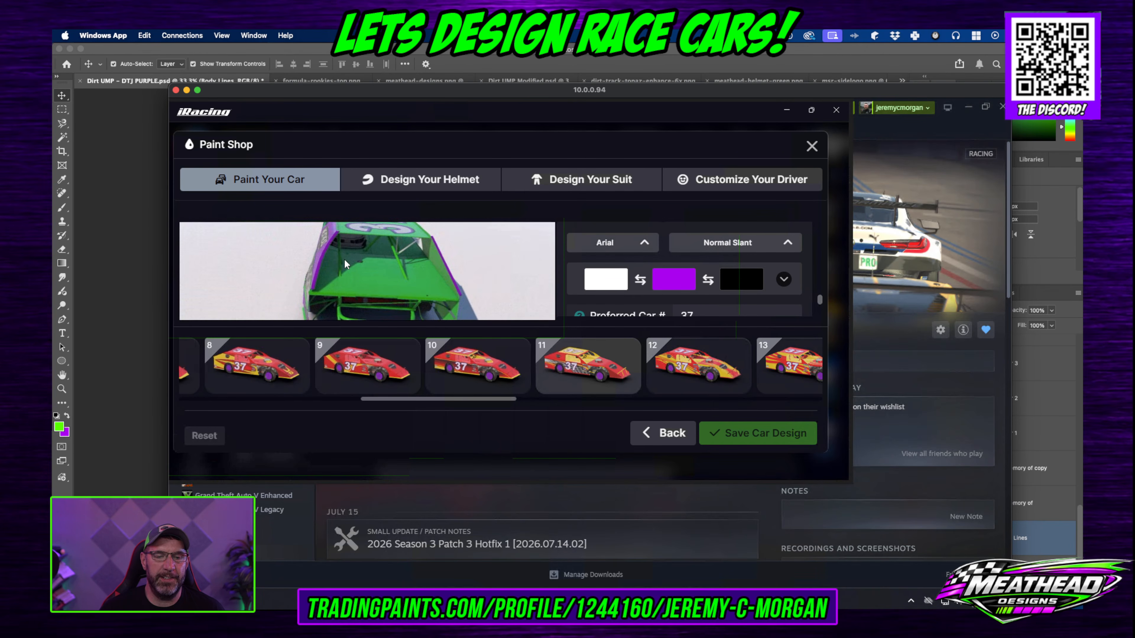
left_click_drag(332, 252, 378, 270)
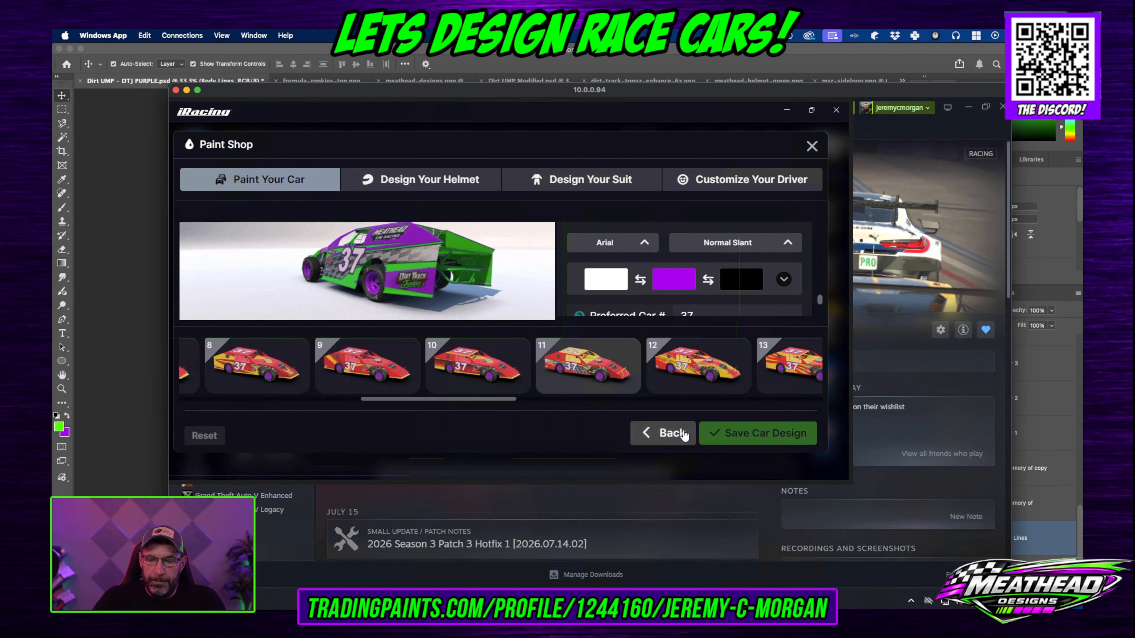
left_click(811, 147)
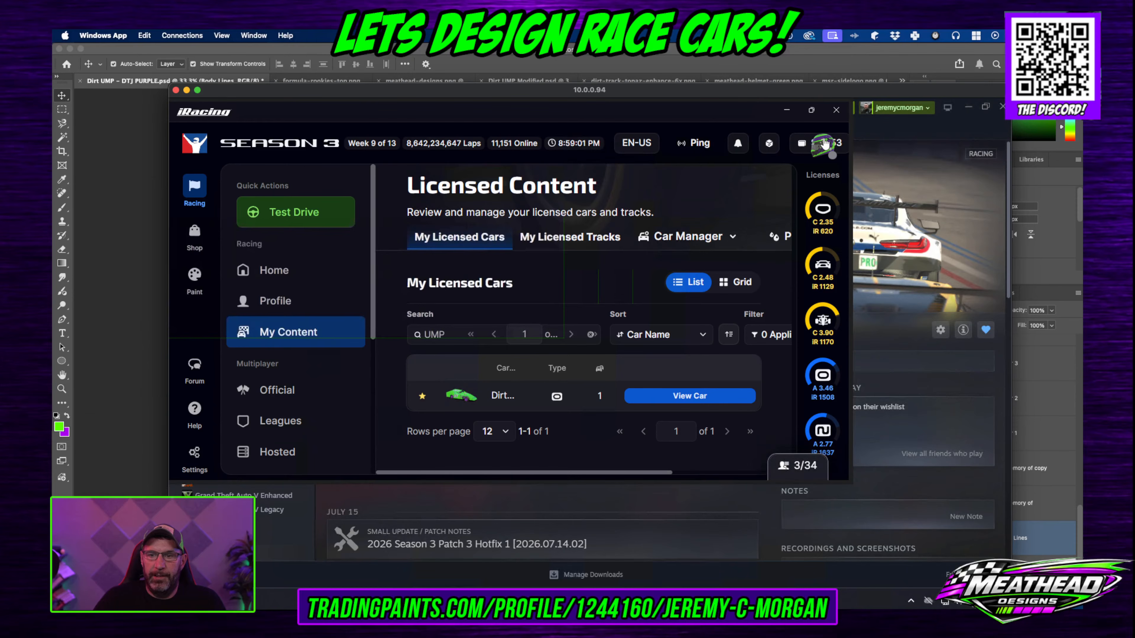
Step: Switch back to Photoshop and save the purple livery document
left_click(665, 53)
key("super+s")
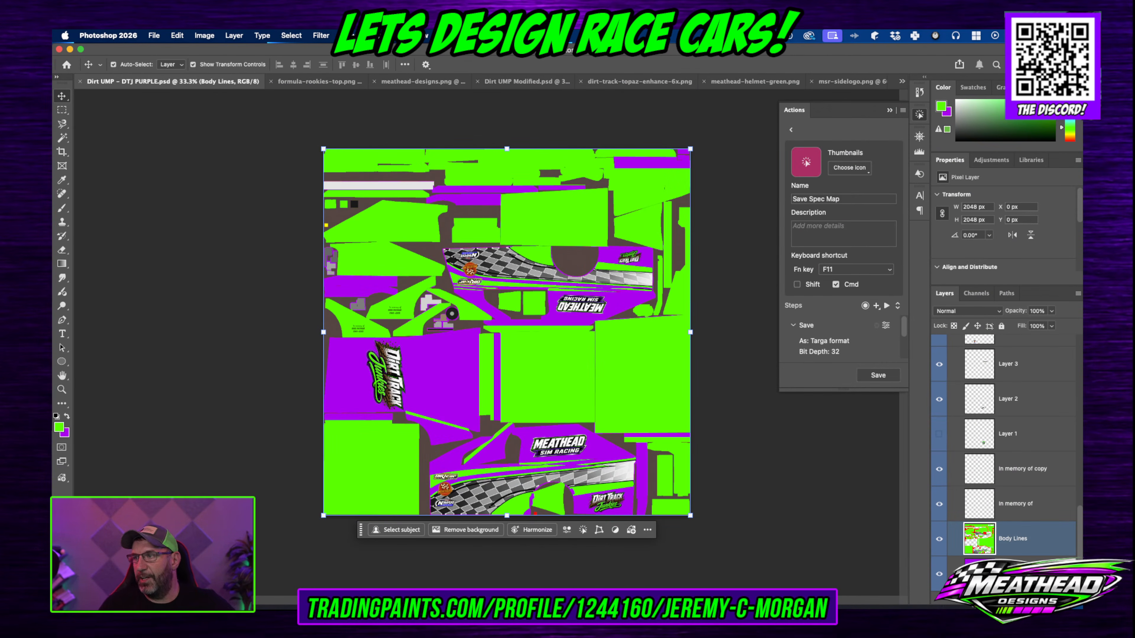
key("super+Tab")
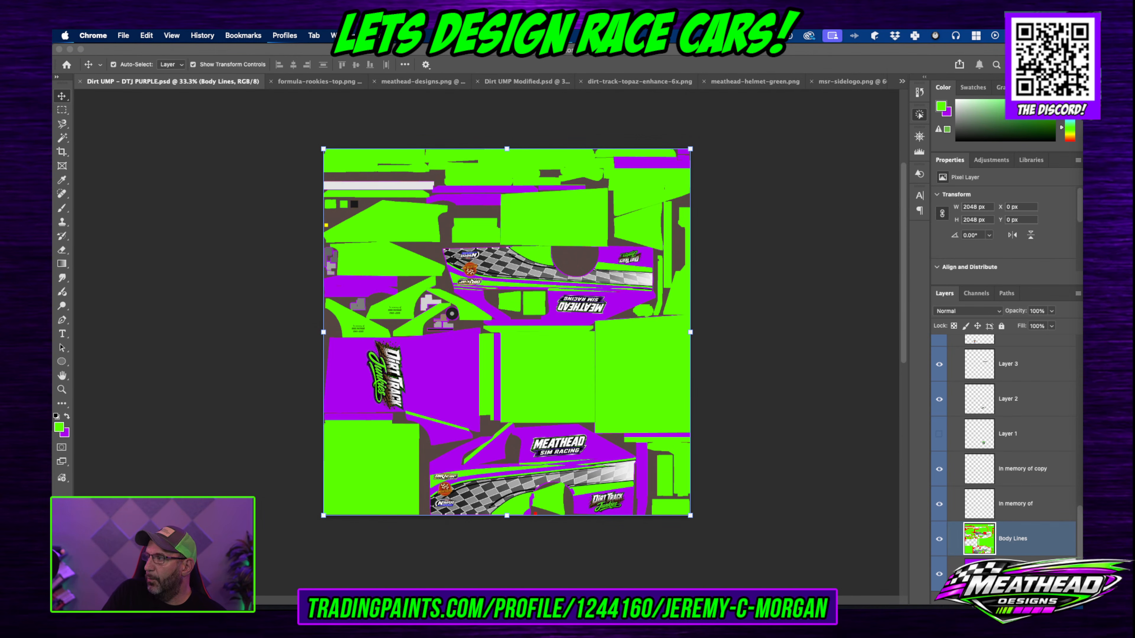
key("super+Tab")
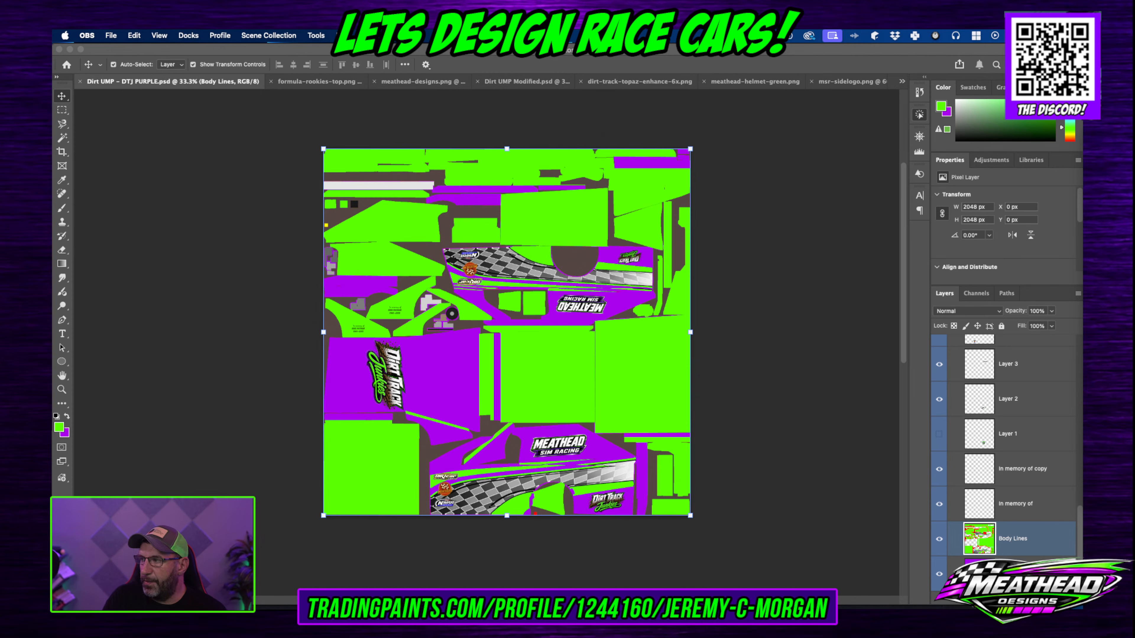